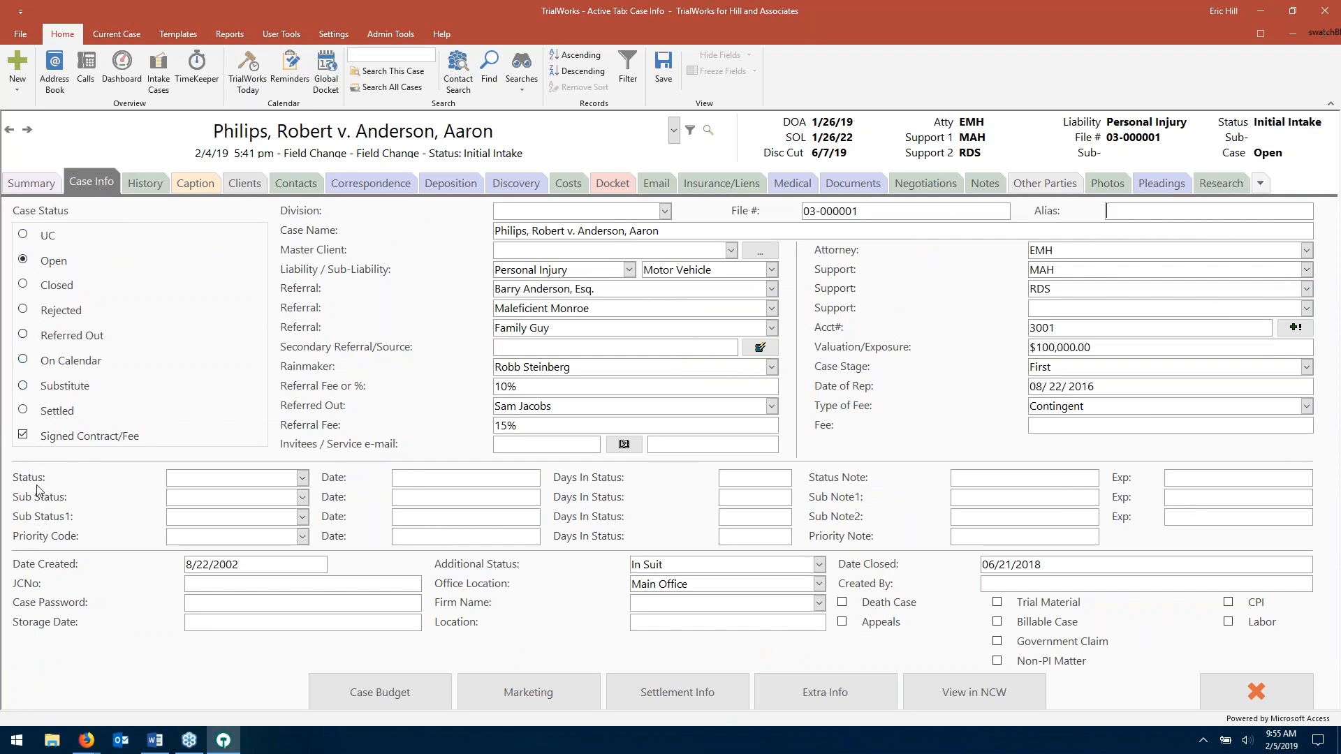
- Change the case status to Initial Intake and record the change in the case notes
left_click(234, 478)
left_click(303, 479)
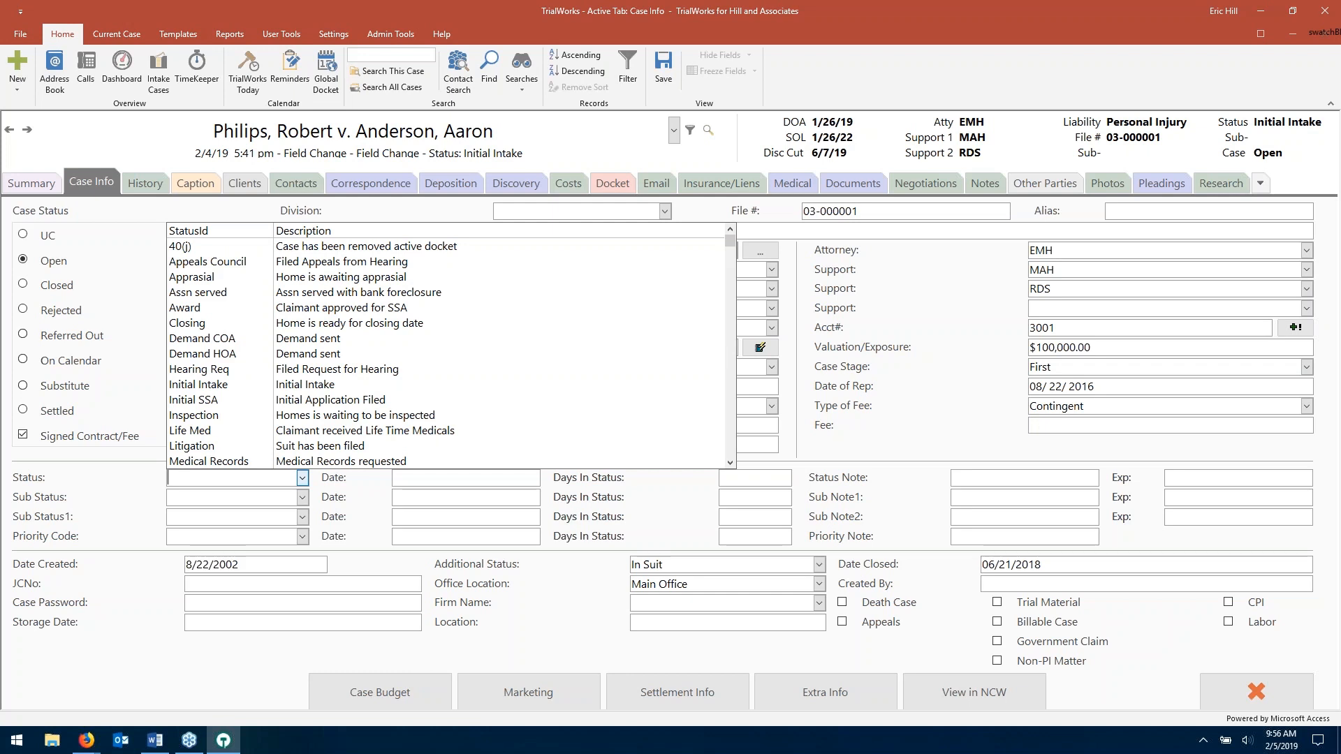
left_click(322, 385)
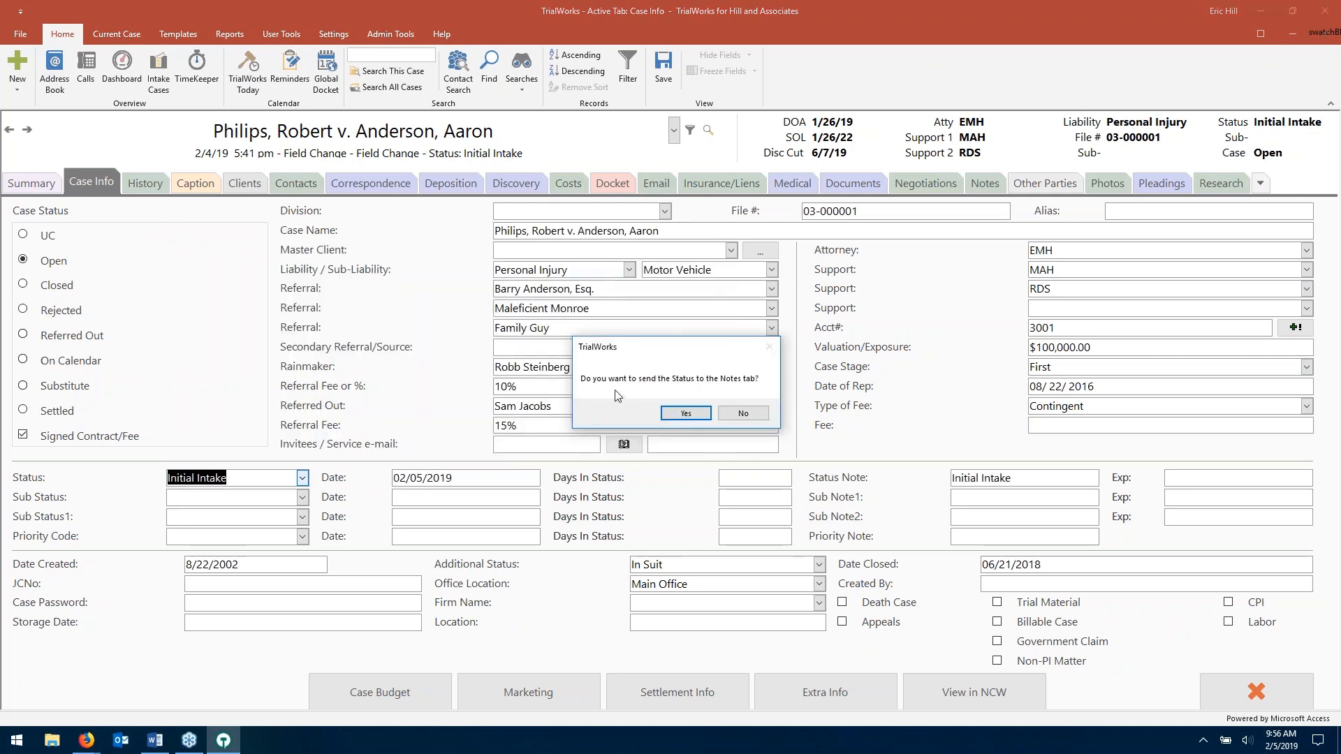
left_click(696, 417)
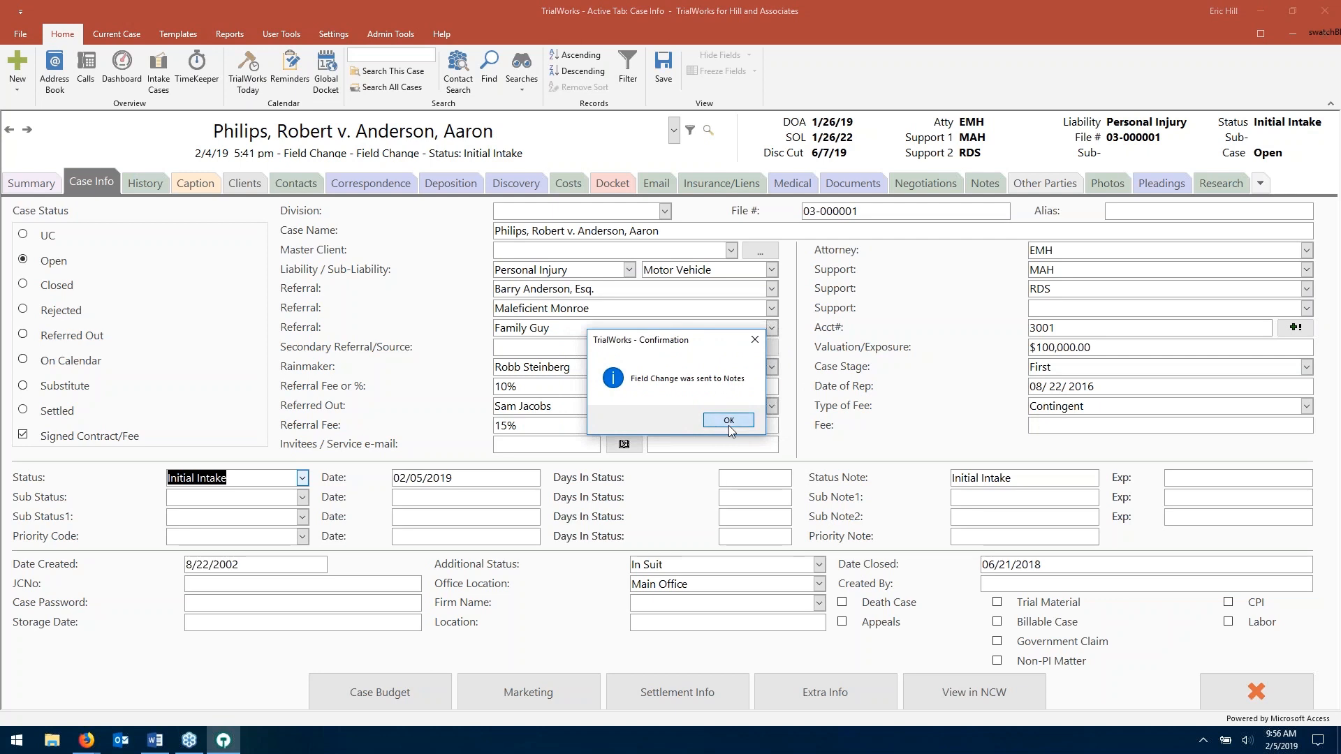
left_click(728, 421)
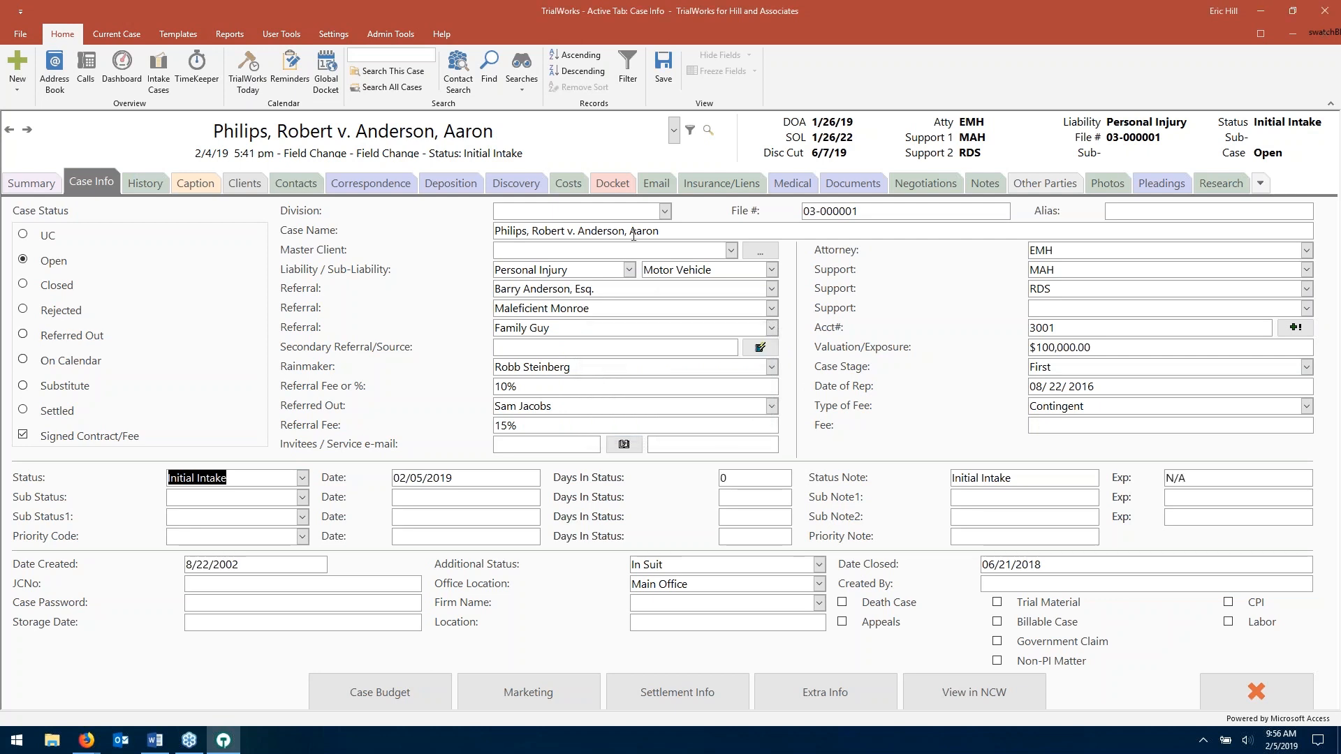
- Apply the Client Intake FastTrack, adding three intake tasks dated 02/05/2019 to the docket
left_click(602, 180)
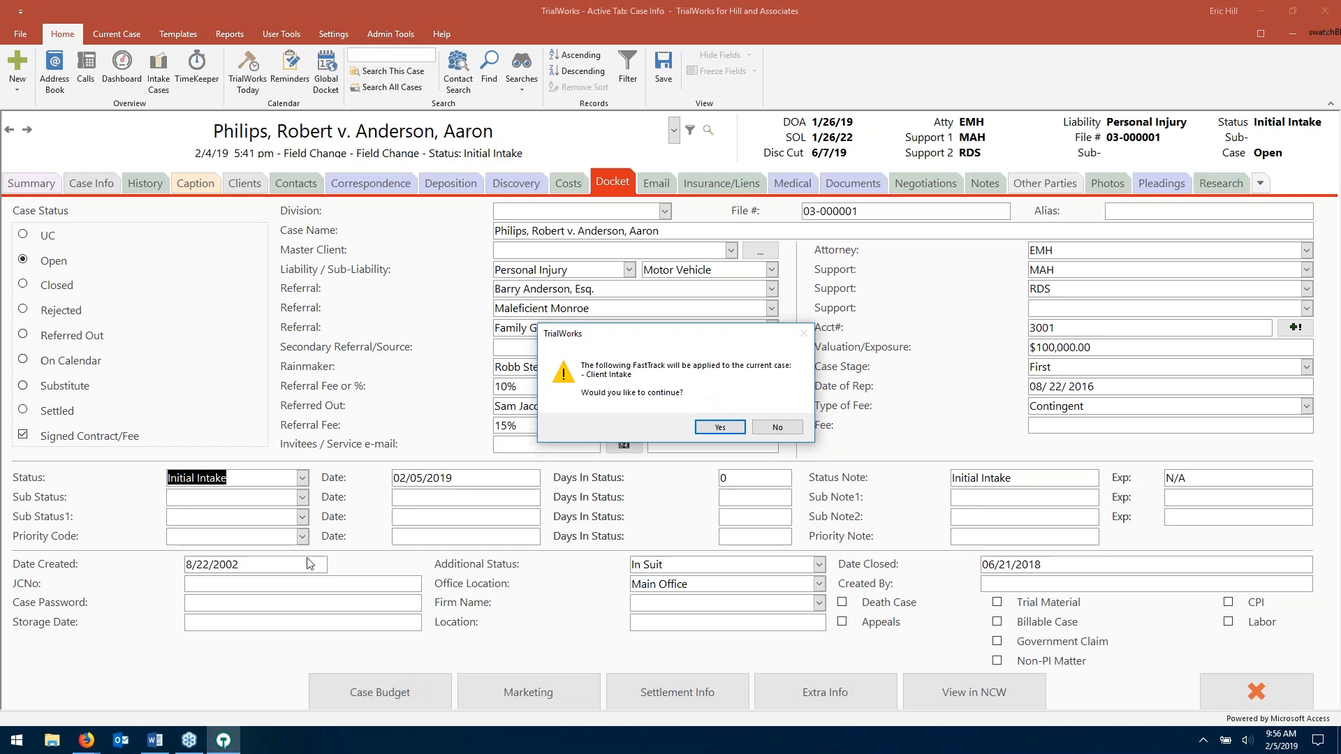
left_click(720, 427)
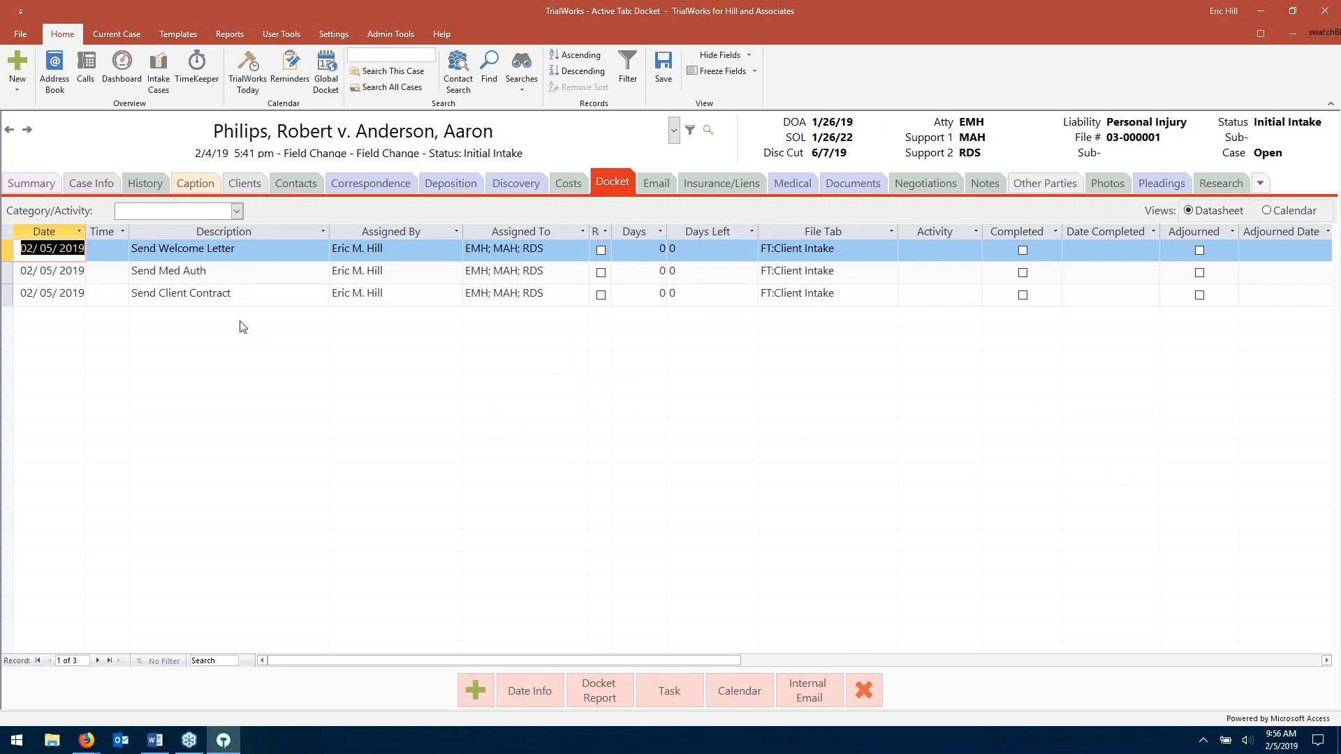
- Generate the welcome letter to the client from the Send Welcome Letter task, marking it completed
left_click(261, 249)
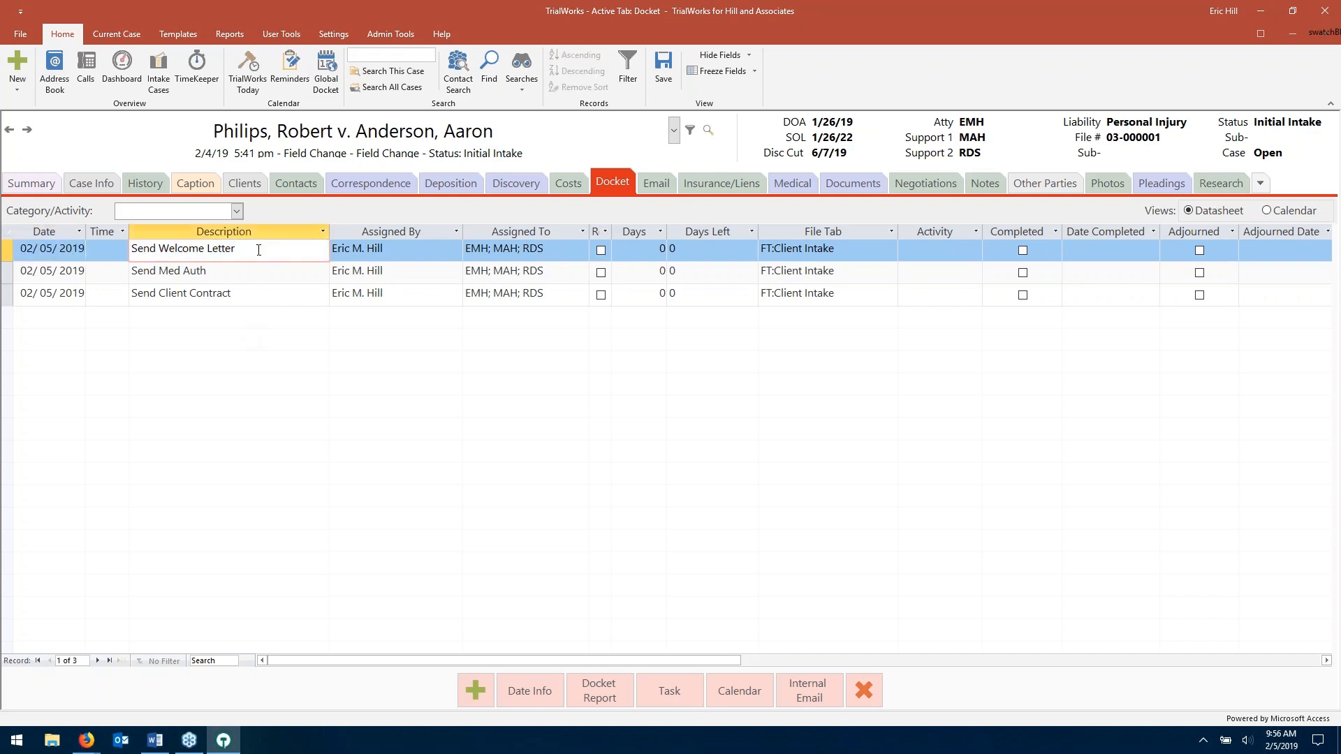
double_click(259, 250)
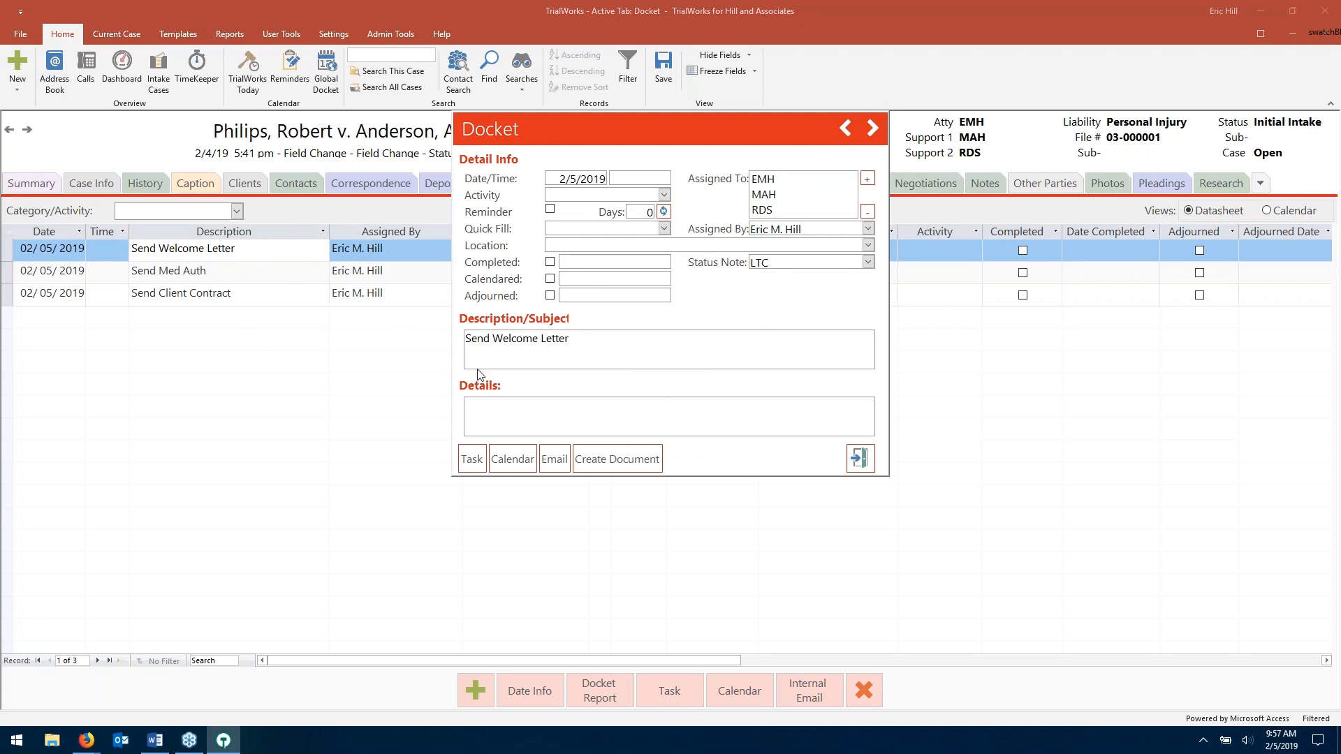
left_click(609, 461)
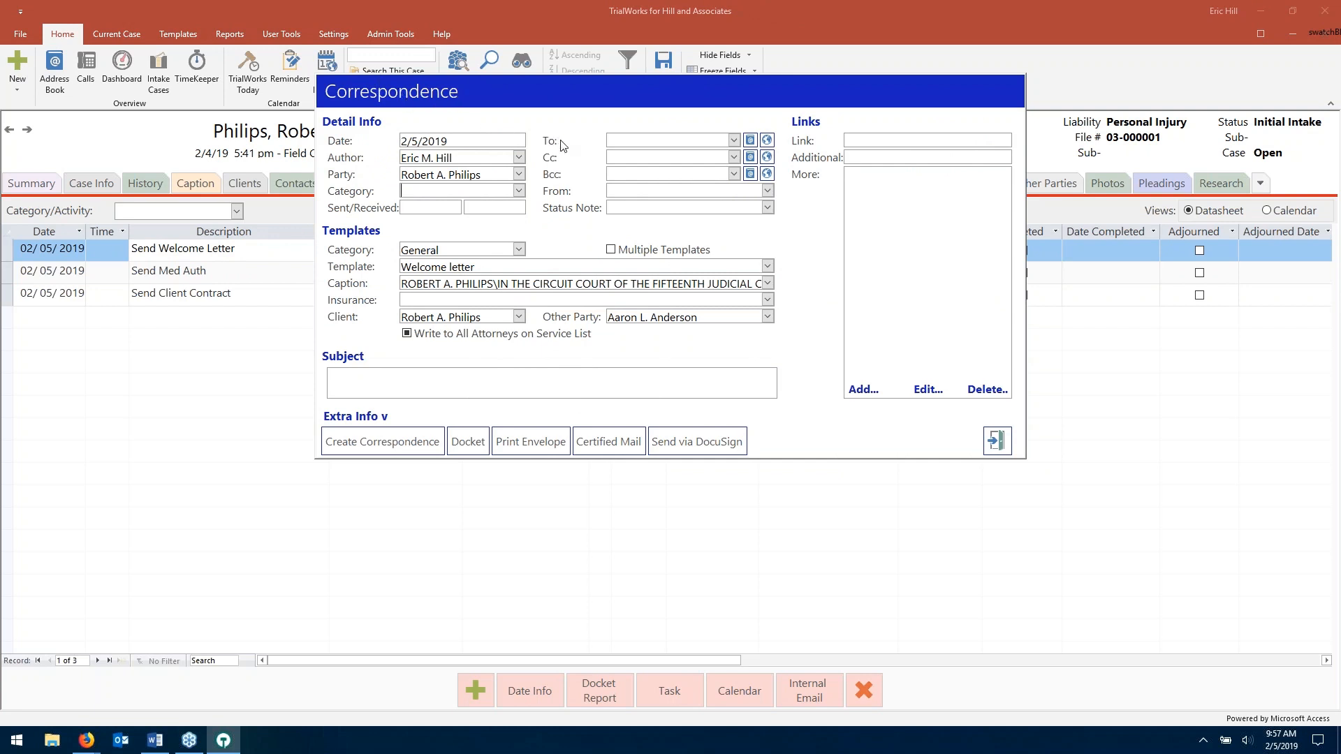
left_click(733, 139)
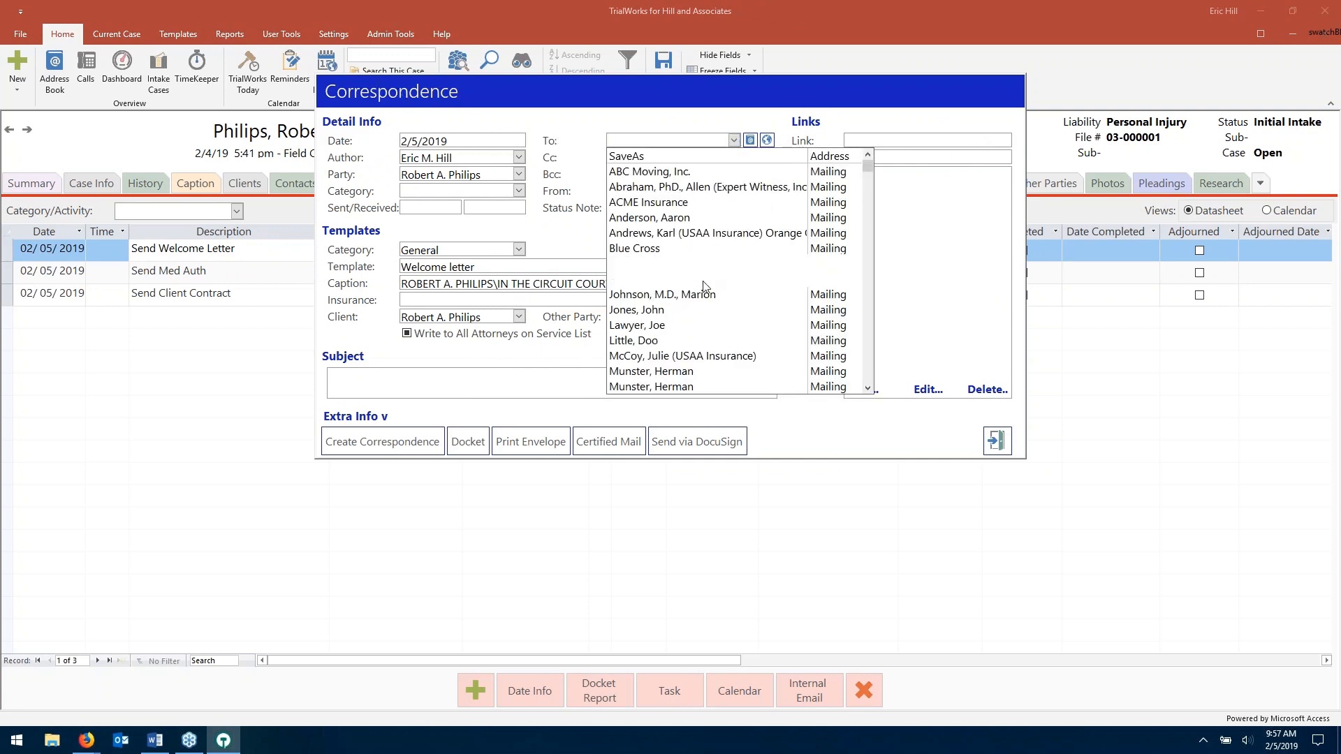
scroll(688, 307, "down", 2)
left_click(688, 371)
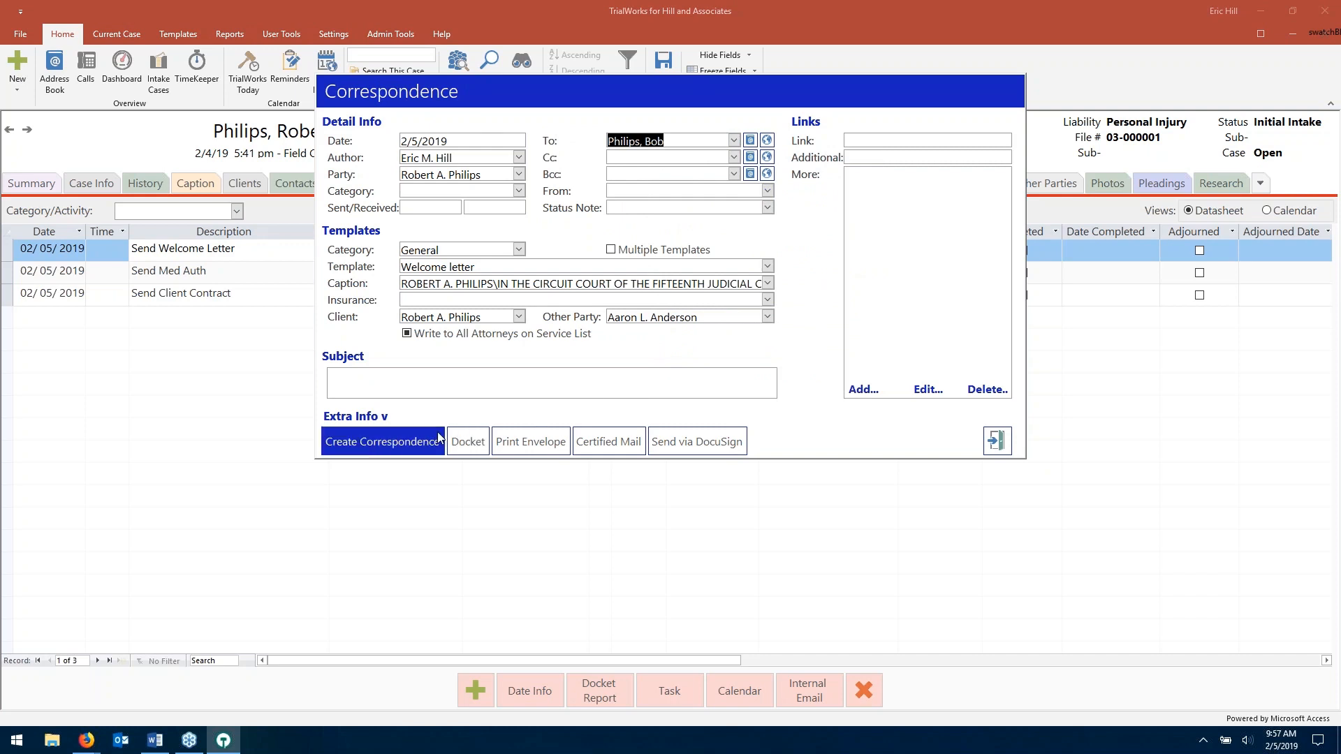
left_click(398, 447)
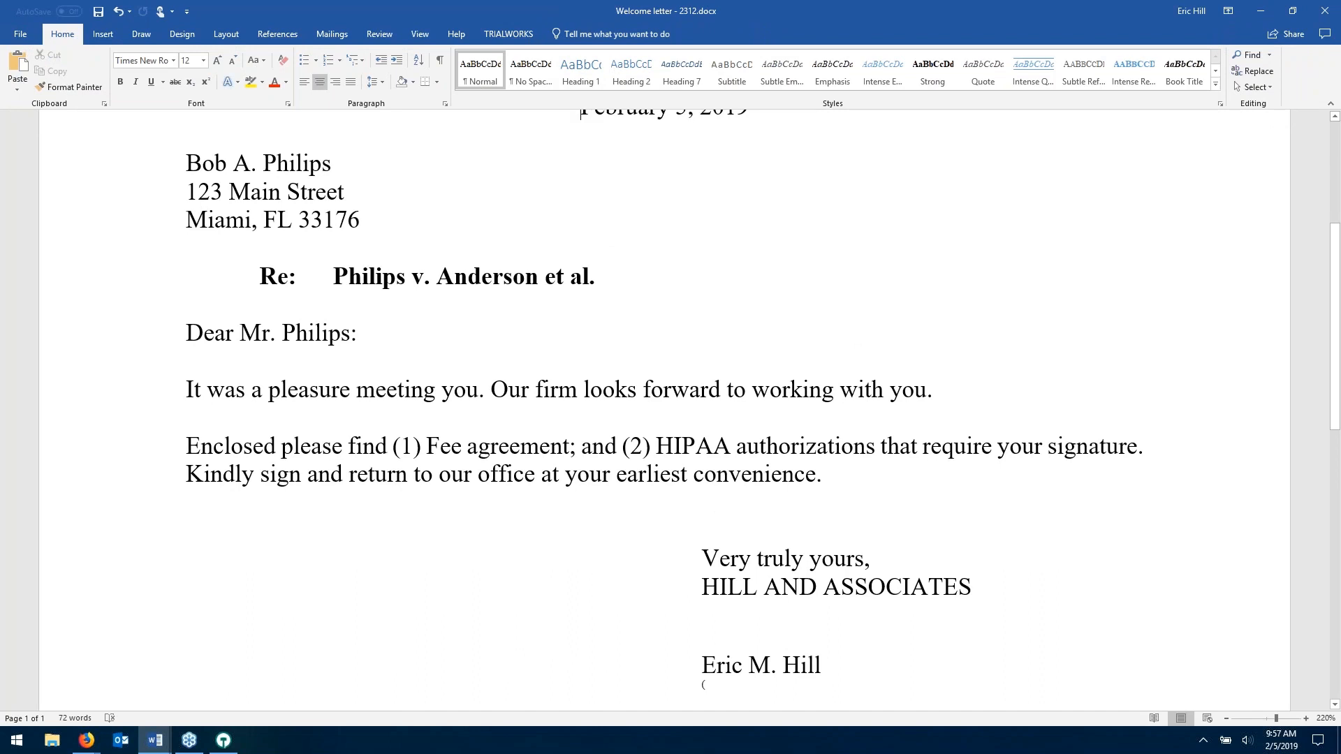
left_click(1330, 10)
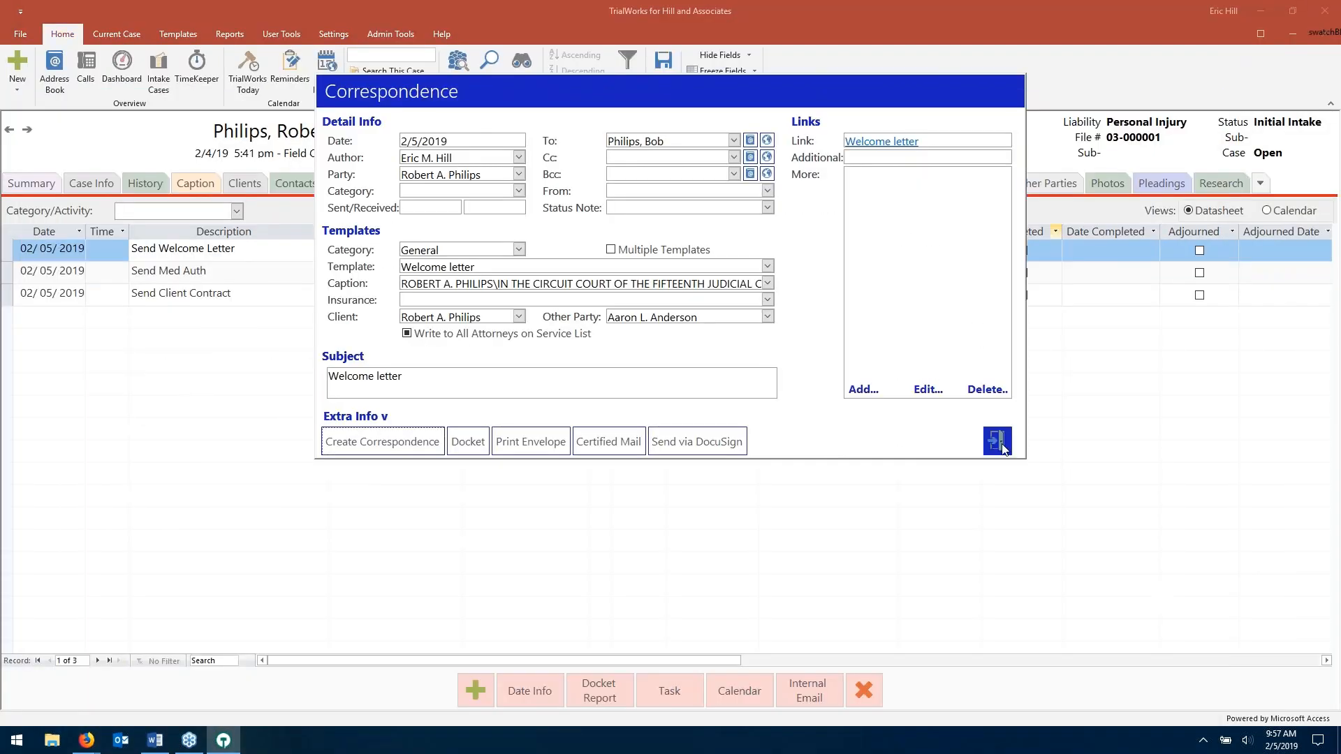
left_click(993, 441)
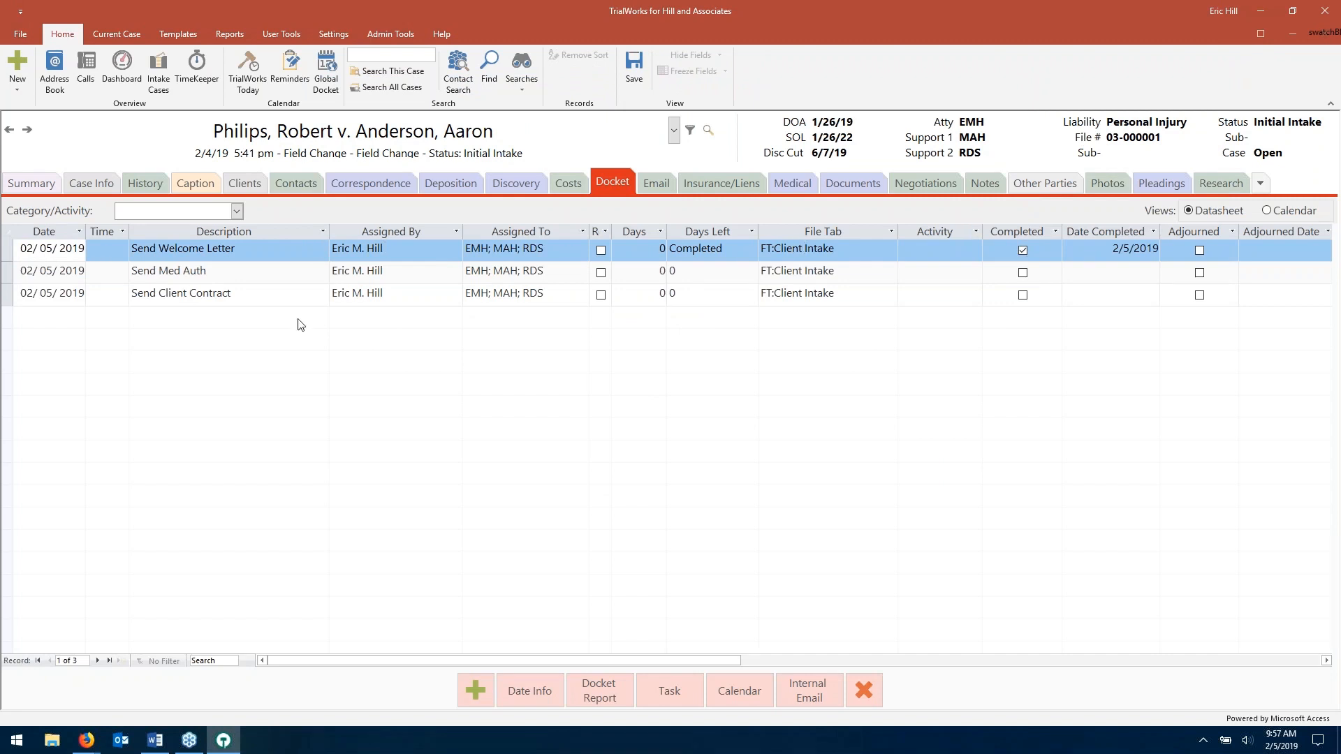
left_click(267, 278)
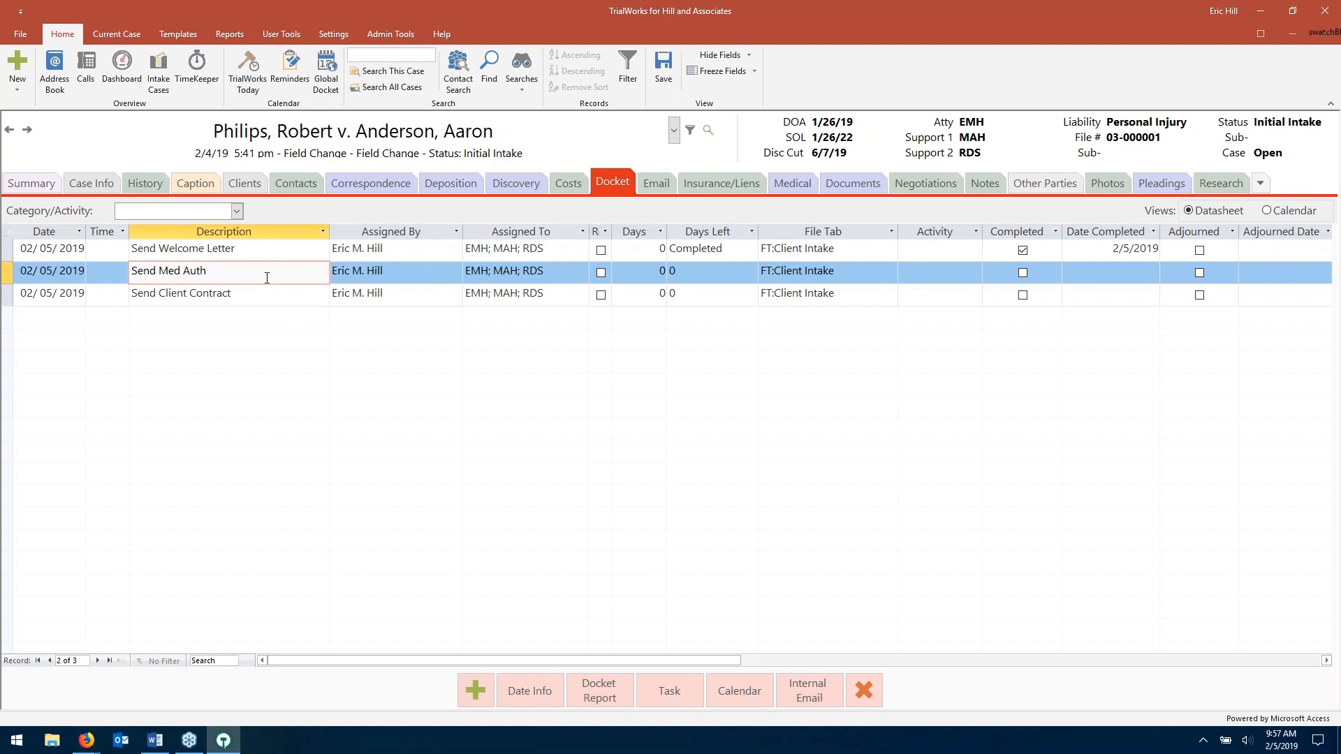
- Create the HIPAA medical authorization addressed to the client from the Send Med Auth task
double_click(267, 278)
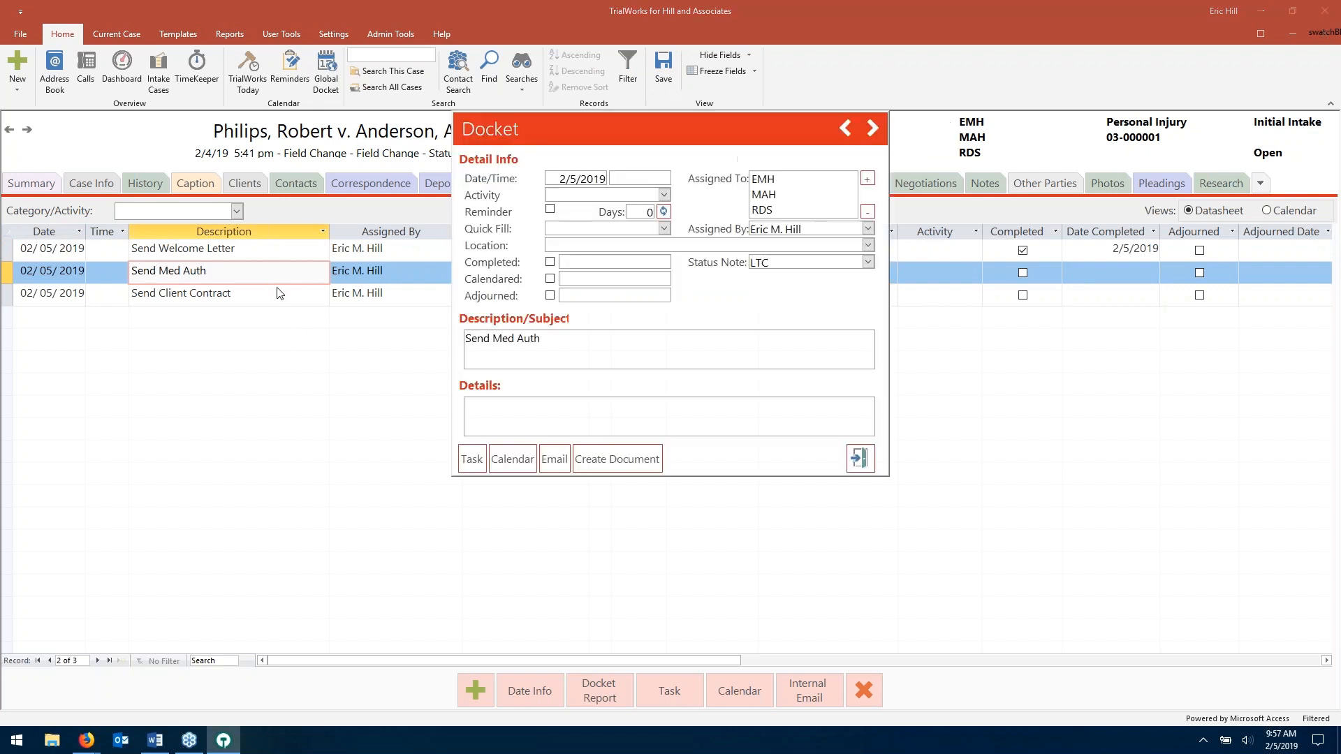
left_click(619, 459)
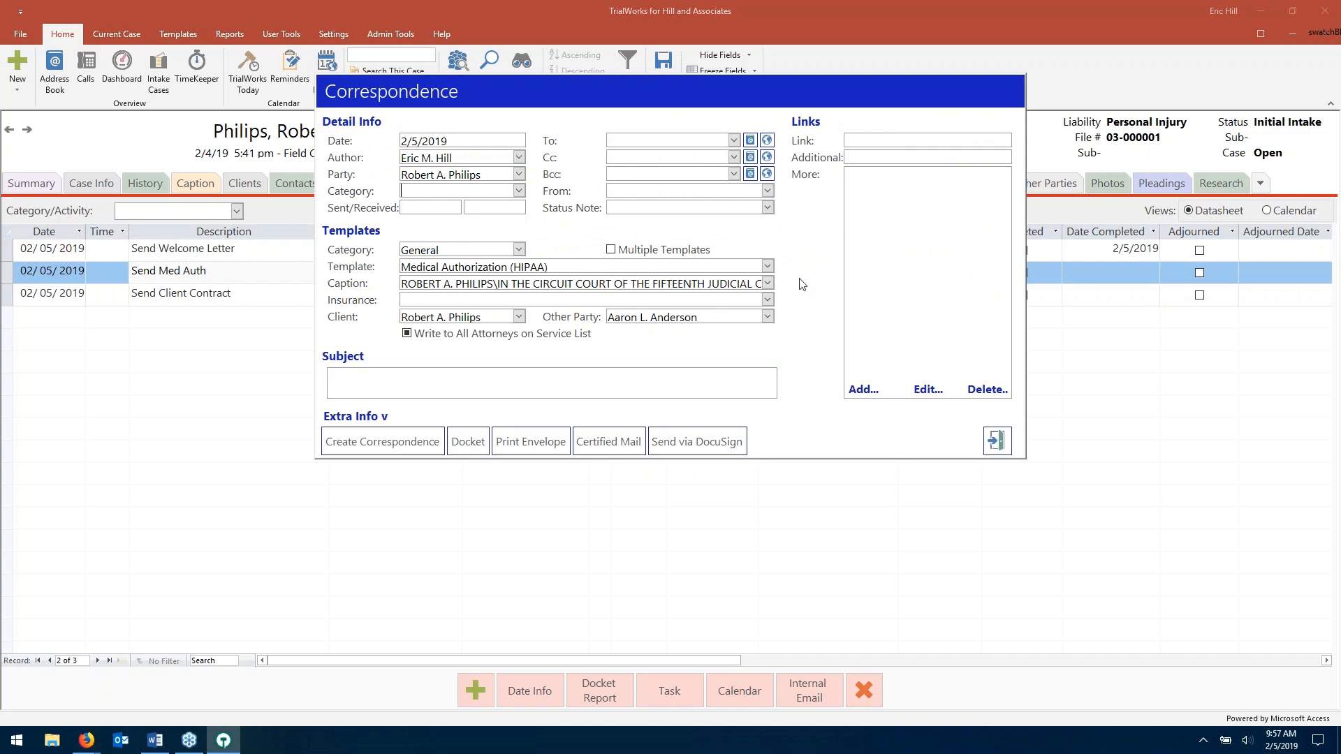
left_click(734, 140)
scroll(707, 310, "down", 1)
left_click(710, 371)
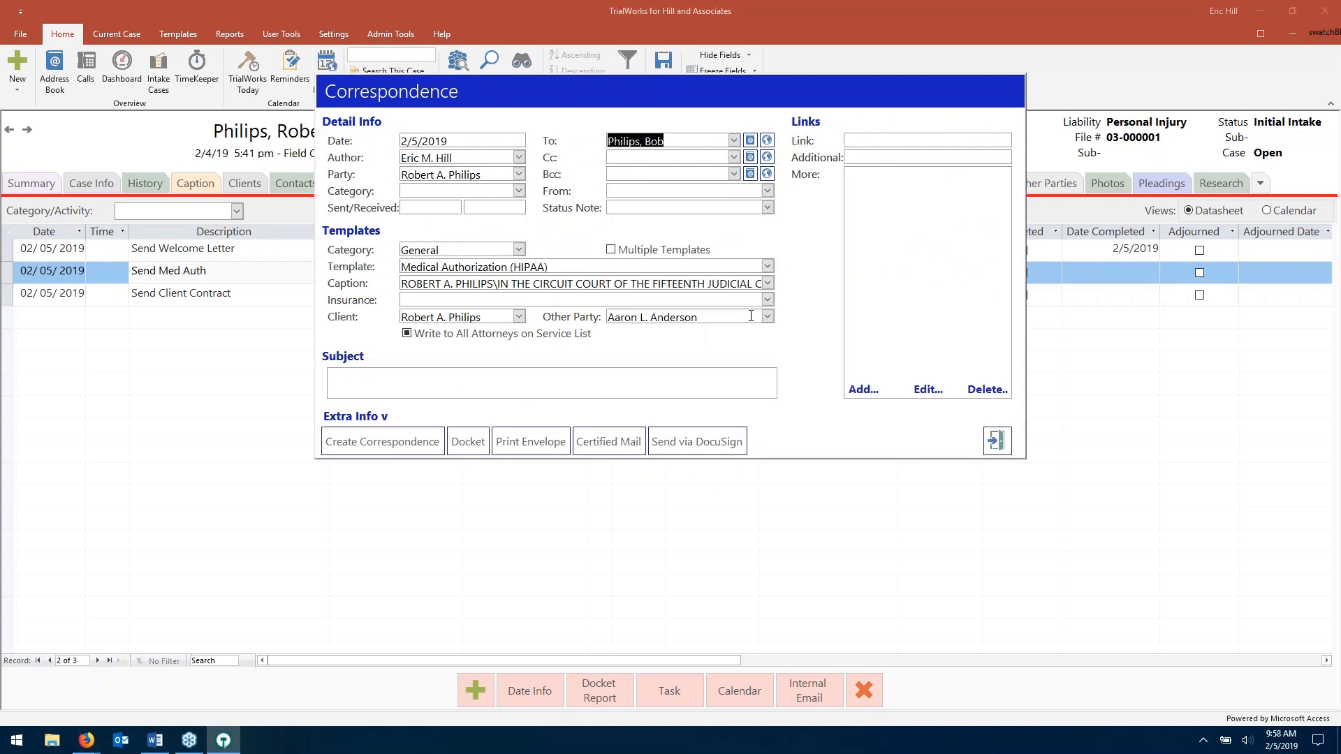
left_click(426, 443)
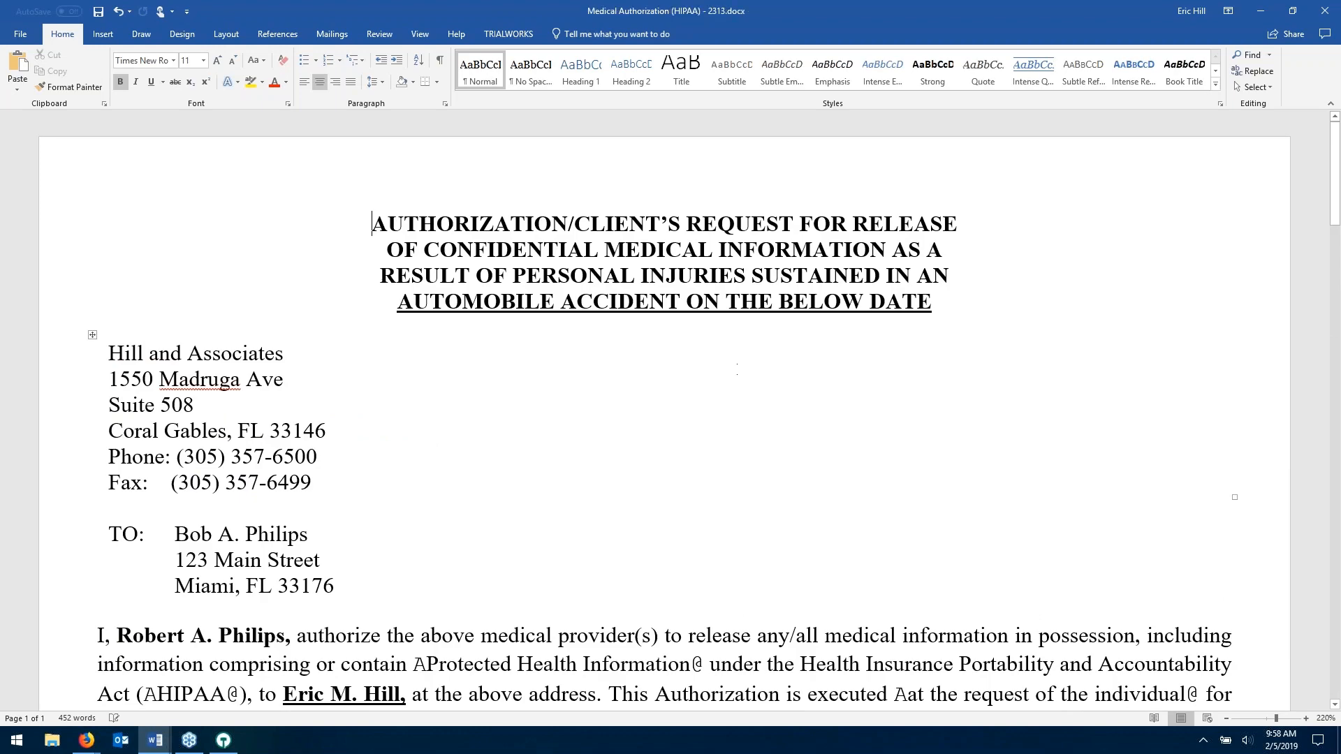
- Review and close the authorization document, finishing the correspondence record to complete the task
scroll(671, 412, "down", 4)
scroll(670, 412, "down", 3)
scroll(671, 412, "down", 6)
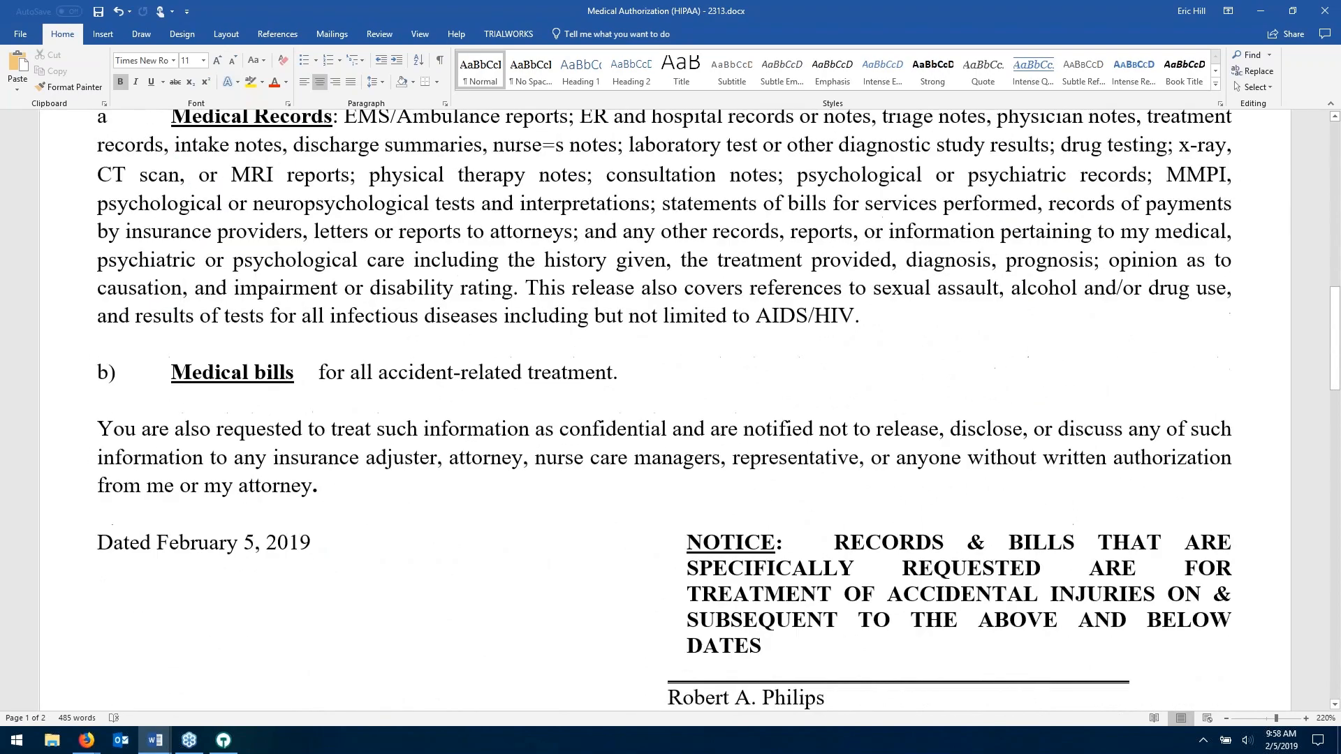
scroll(671, 412, "down", 2)
left_click(1323, 10)
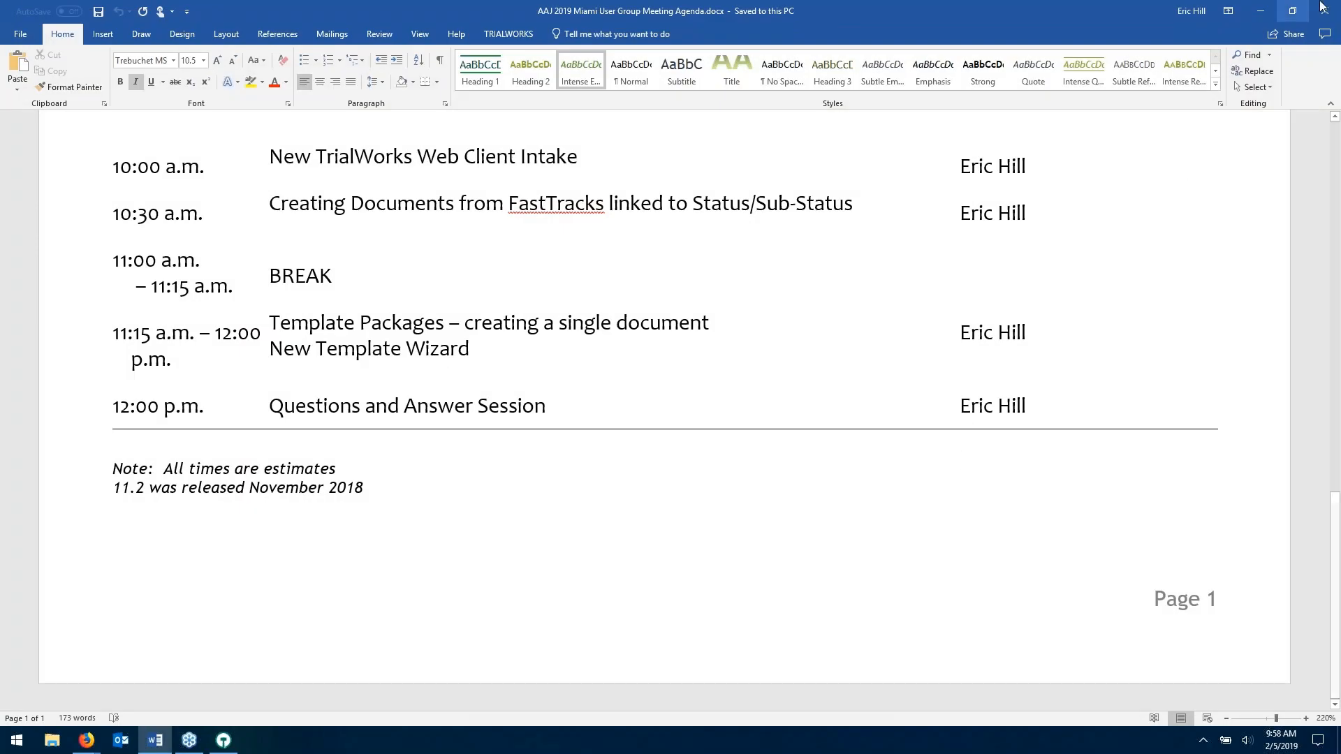
left_click(1261, 11)
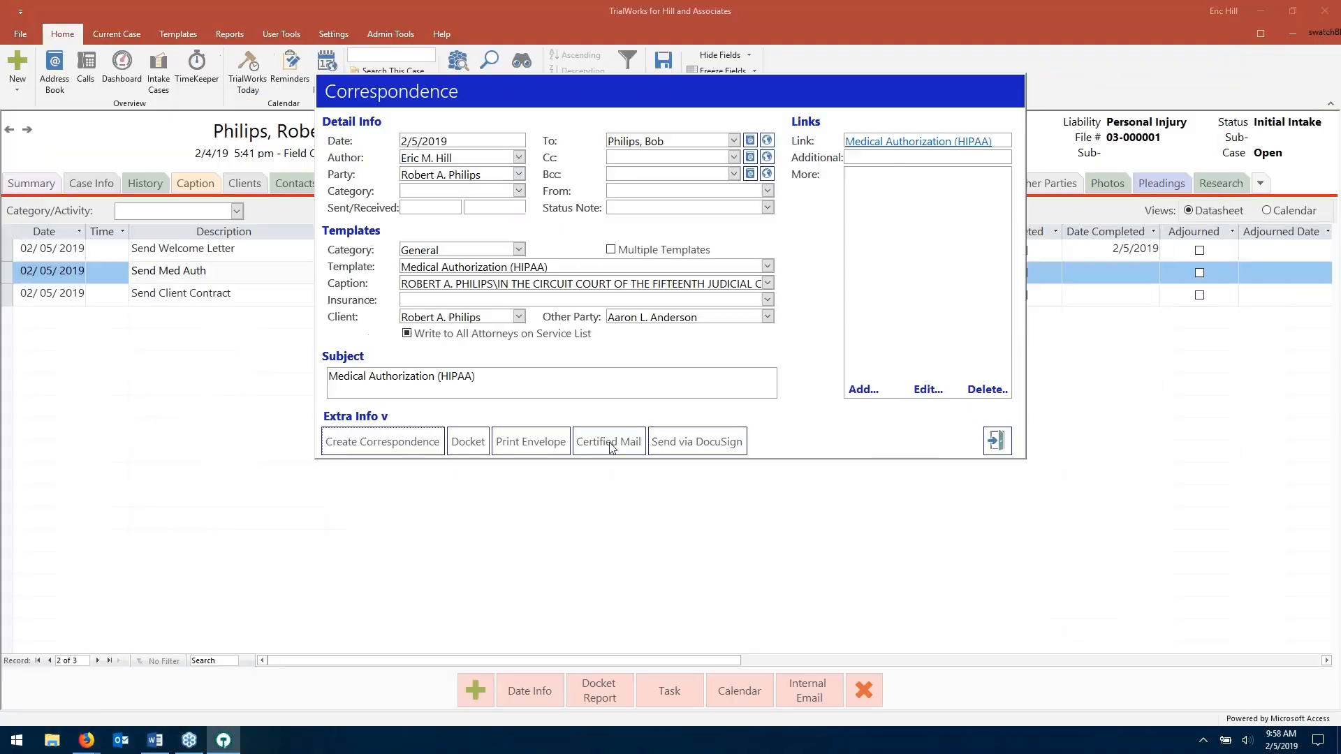
left_click(997, 441)
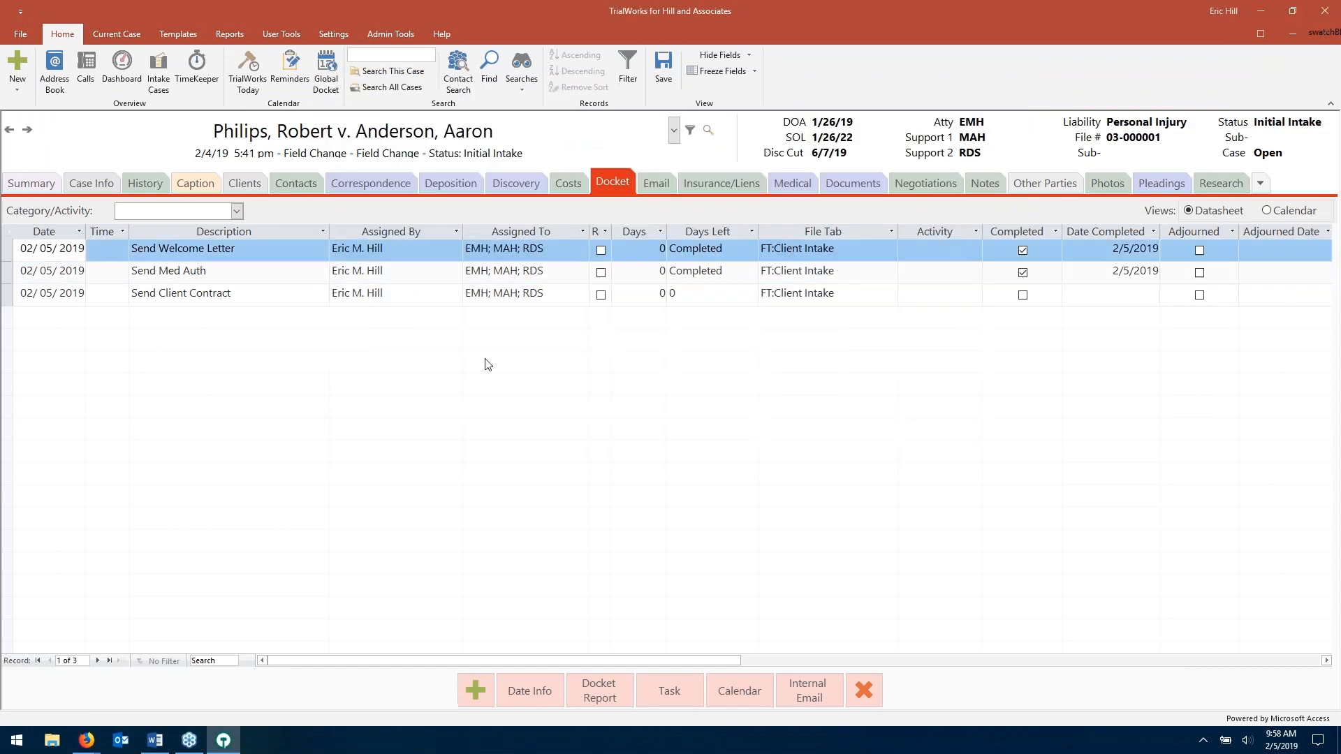
- Create the client contract addressed to the client from the Send Client Contract task
left_click(287, 293)
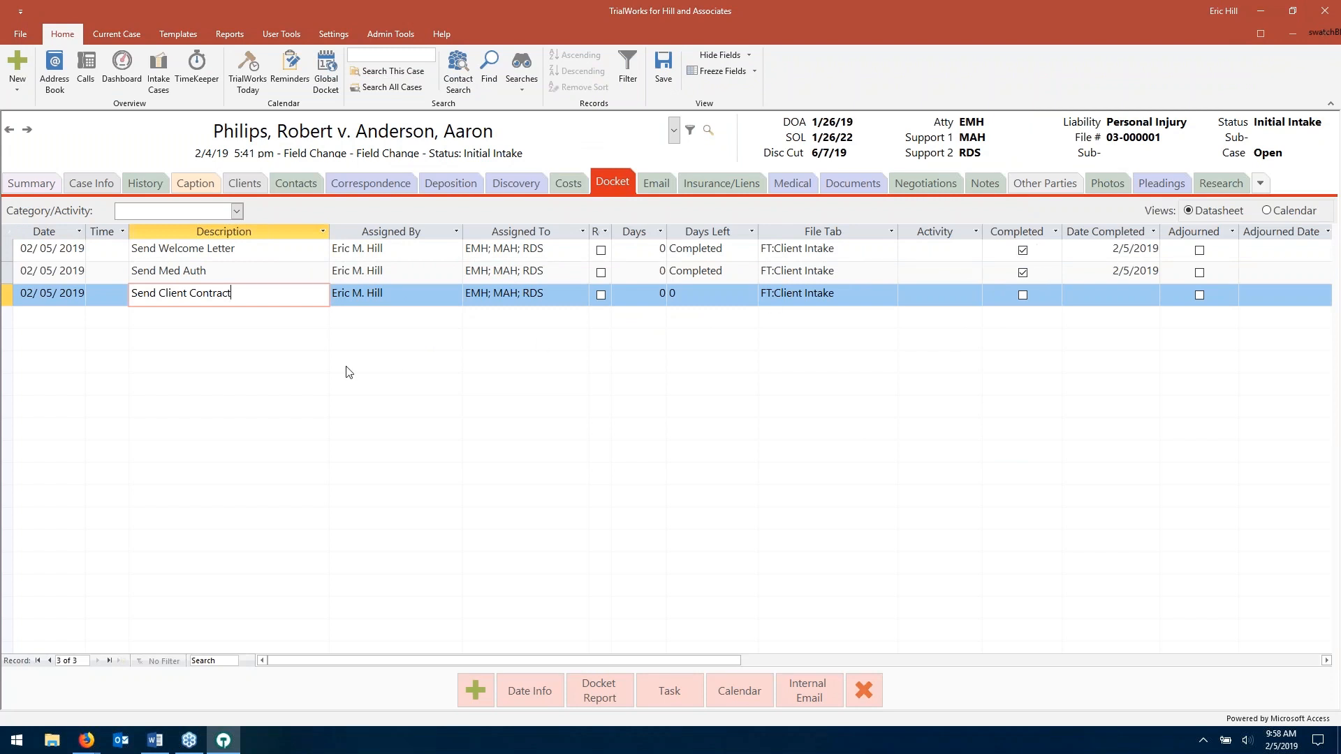
double_click(269, 288)
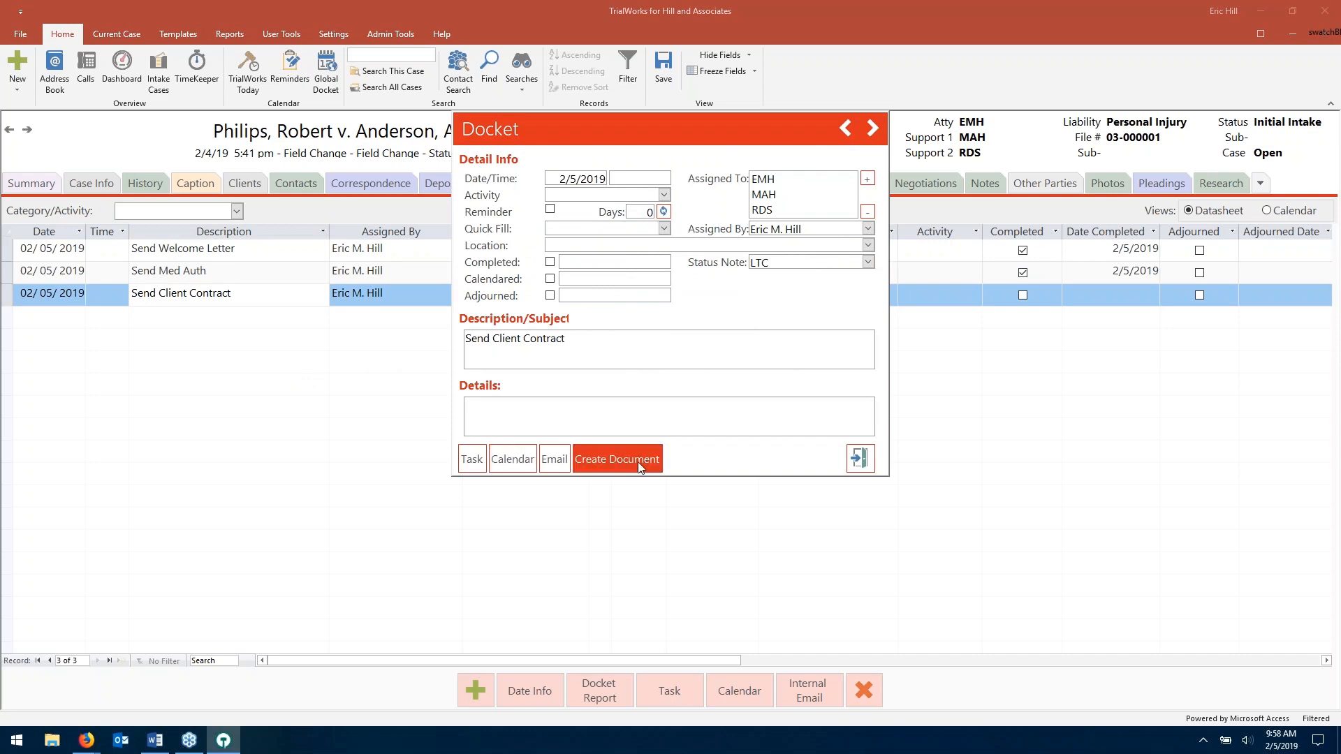
left_click(638, 467)
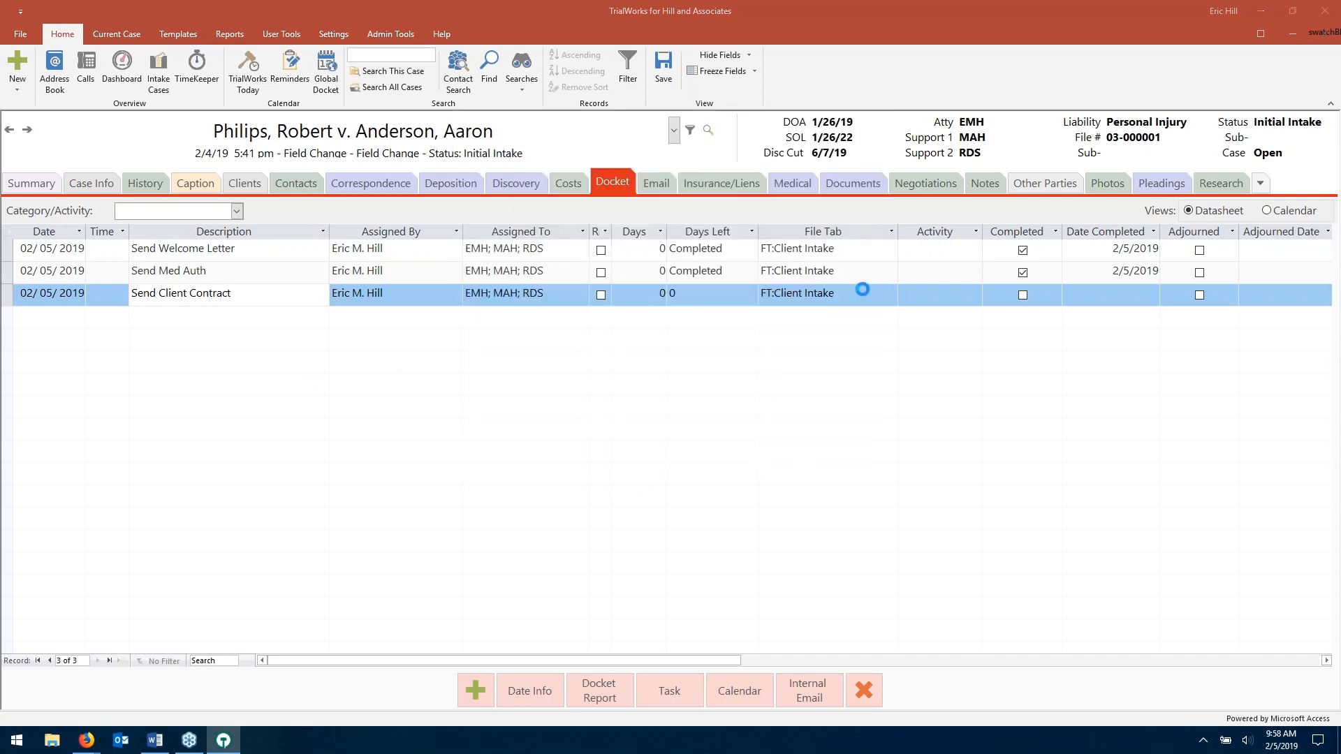
left_click(733, 141)
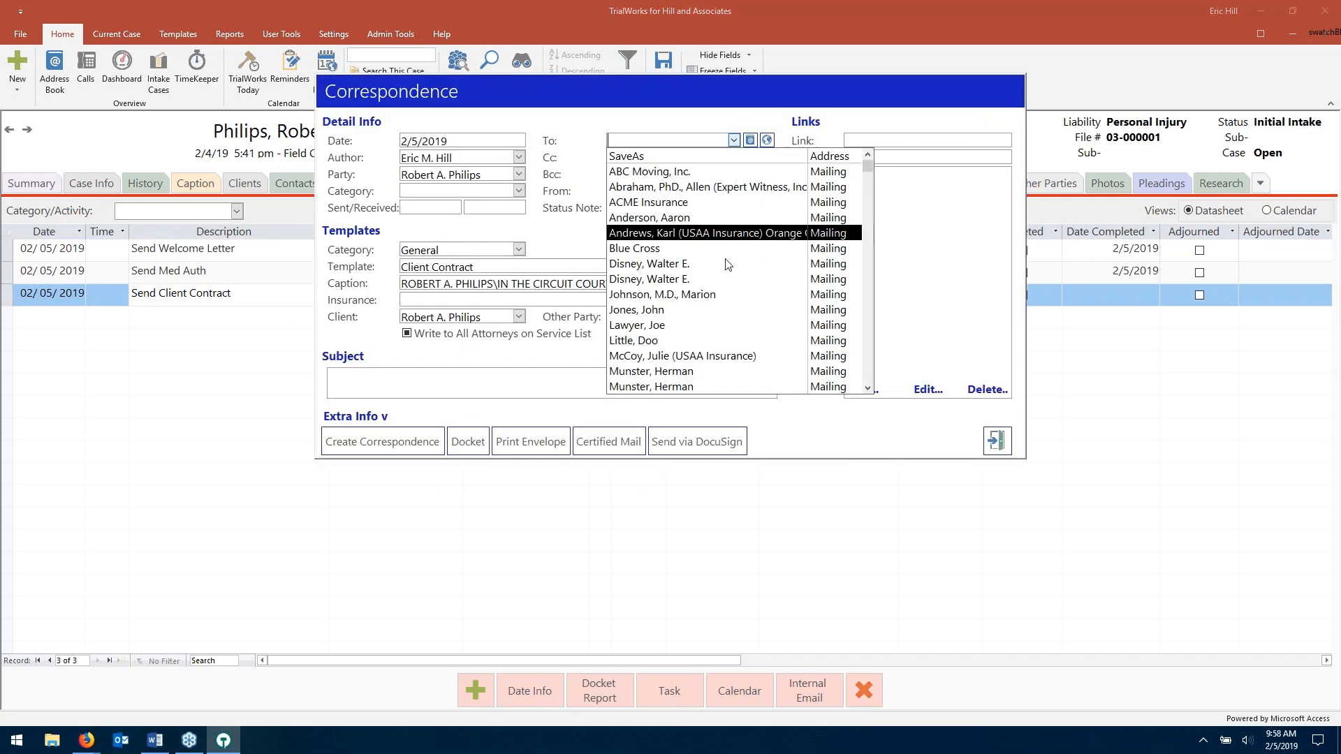
scroll(705, 335, "down", 1)
left_click(699, 355)
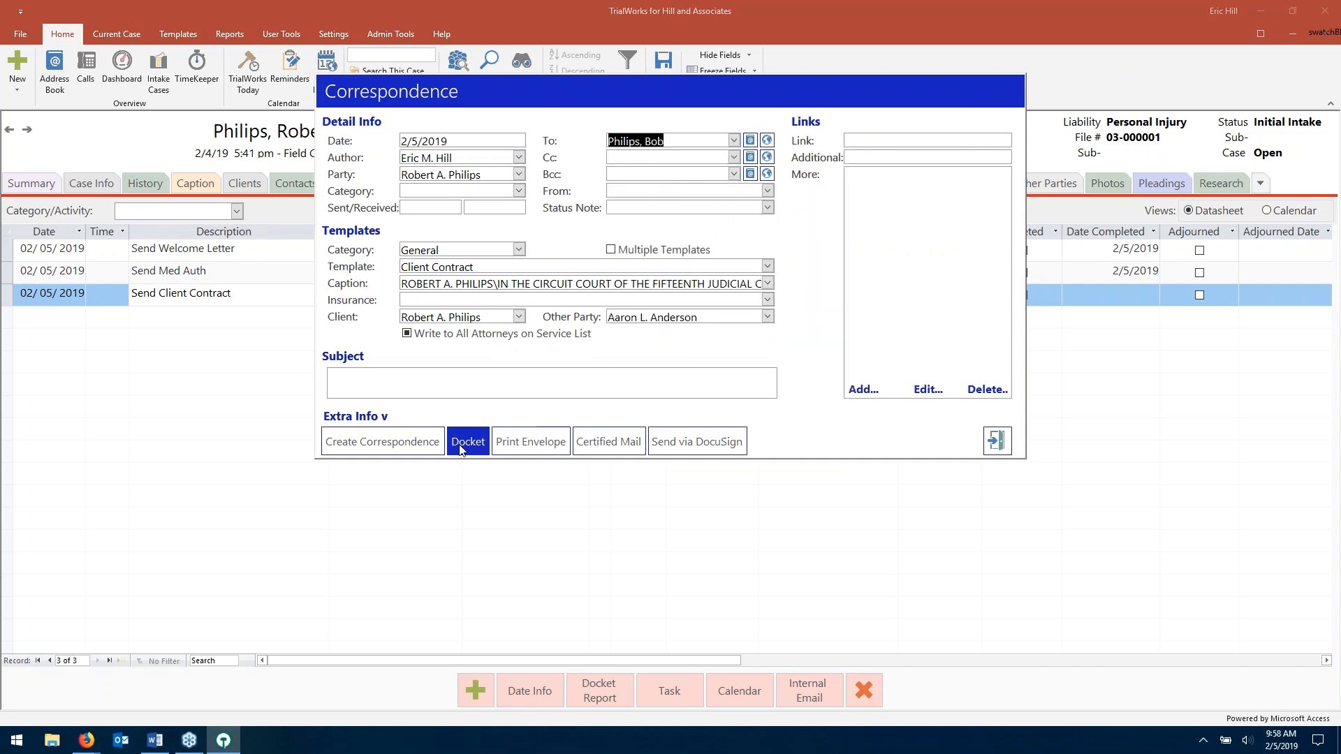
left_click(397, 451)
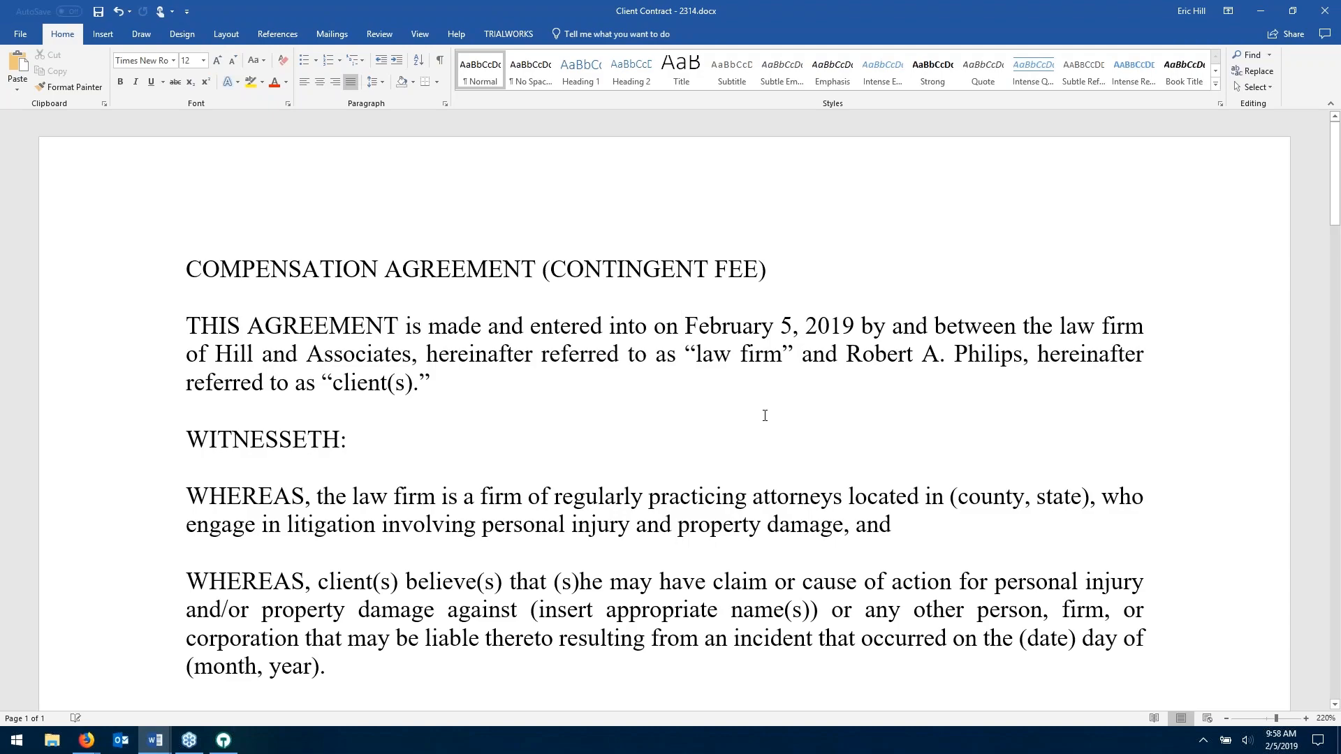
- Close the contract, complete the task, and add the Received Fee Agreement & Authorizations follow-up entry
scroll(765, 415, "down", 5)
scroll(764, 417, "down", 6)
left_click(1325, 10)
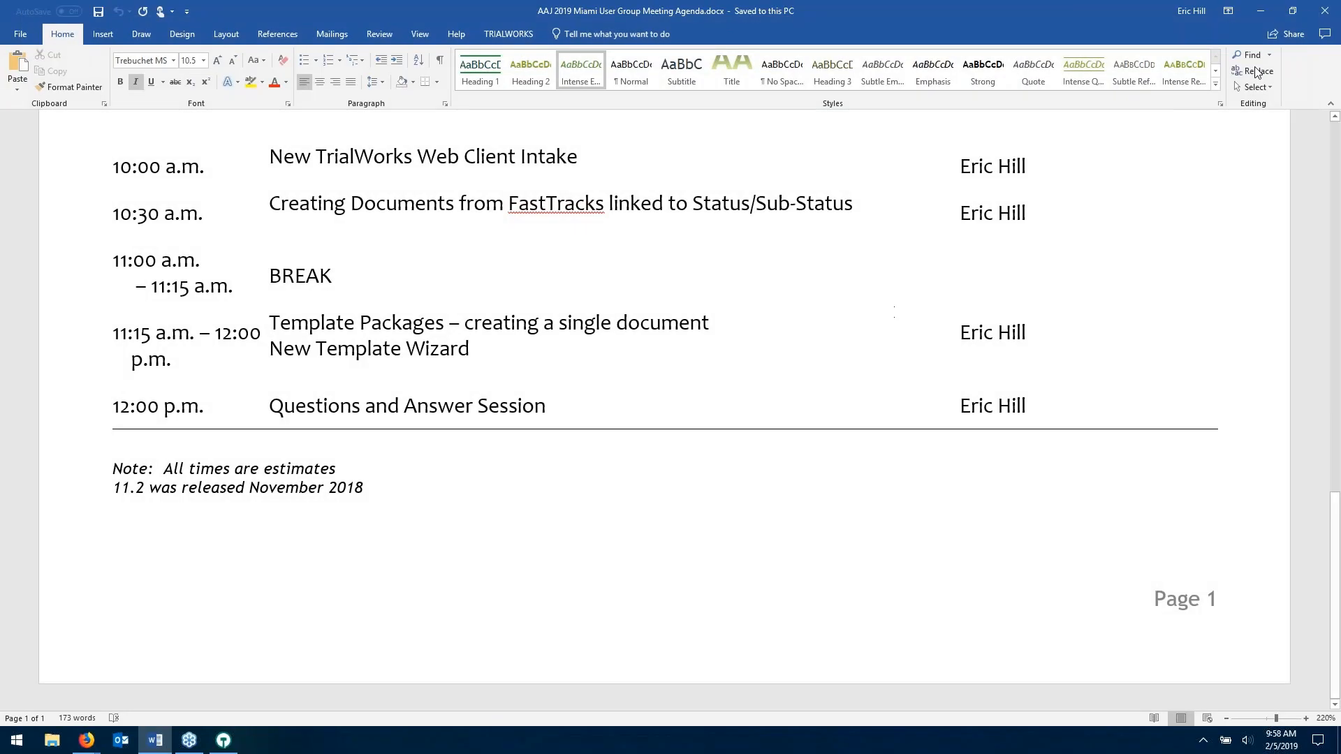
left_click(1261, 10)
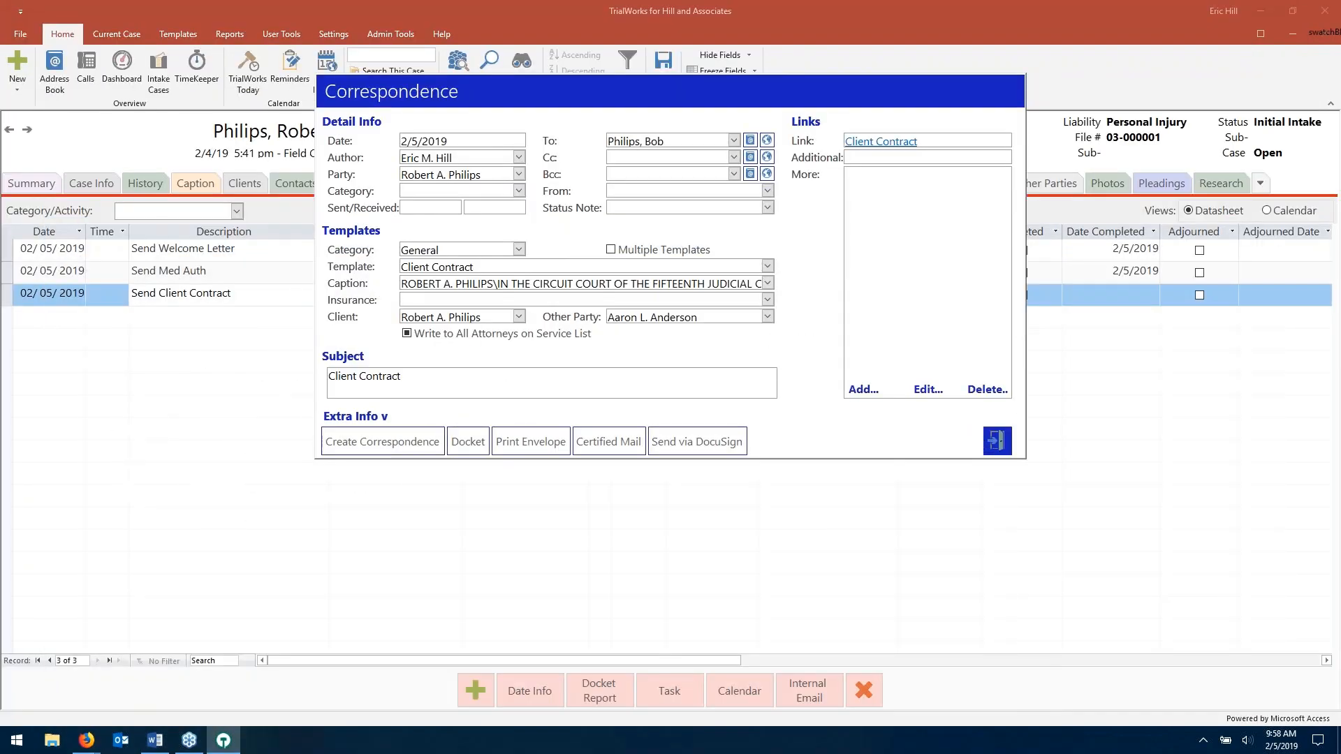
left_click(996, 441)
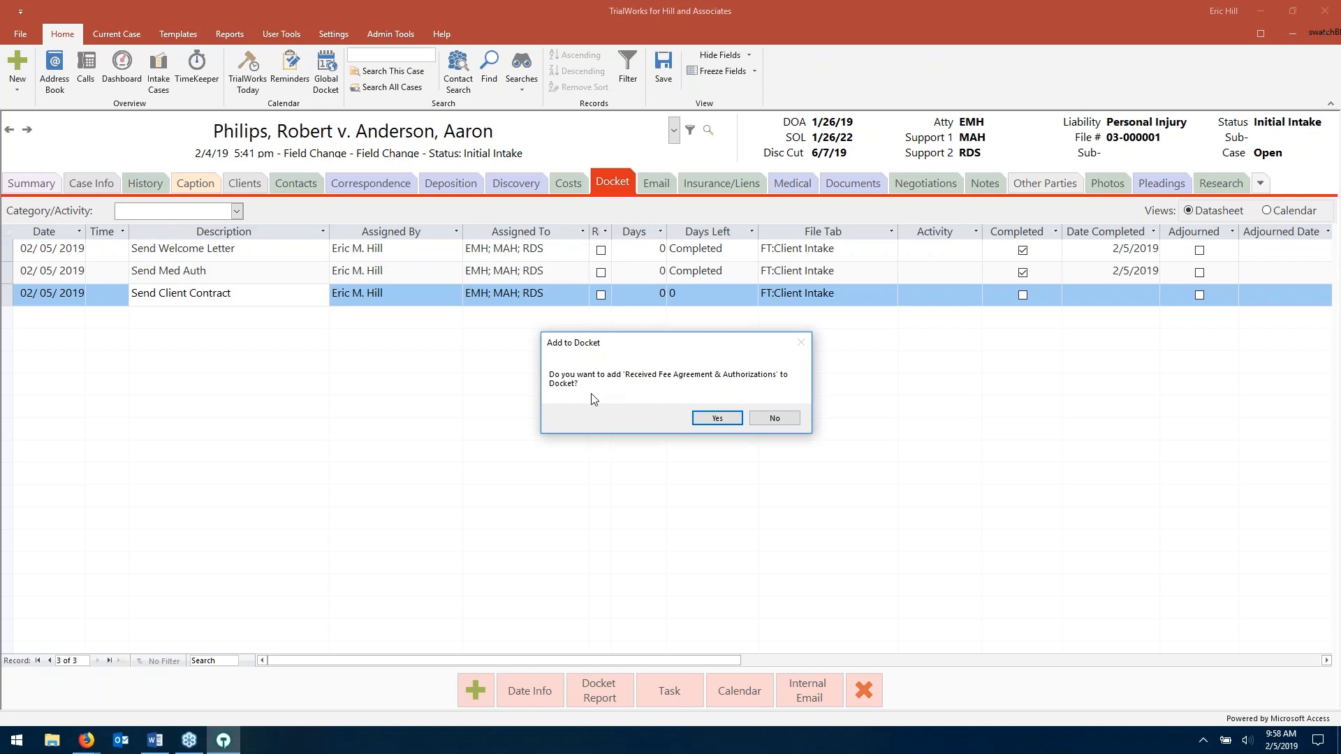
left_click(723, 419)
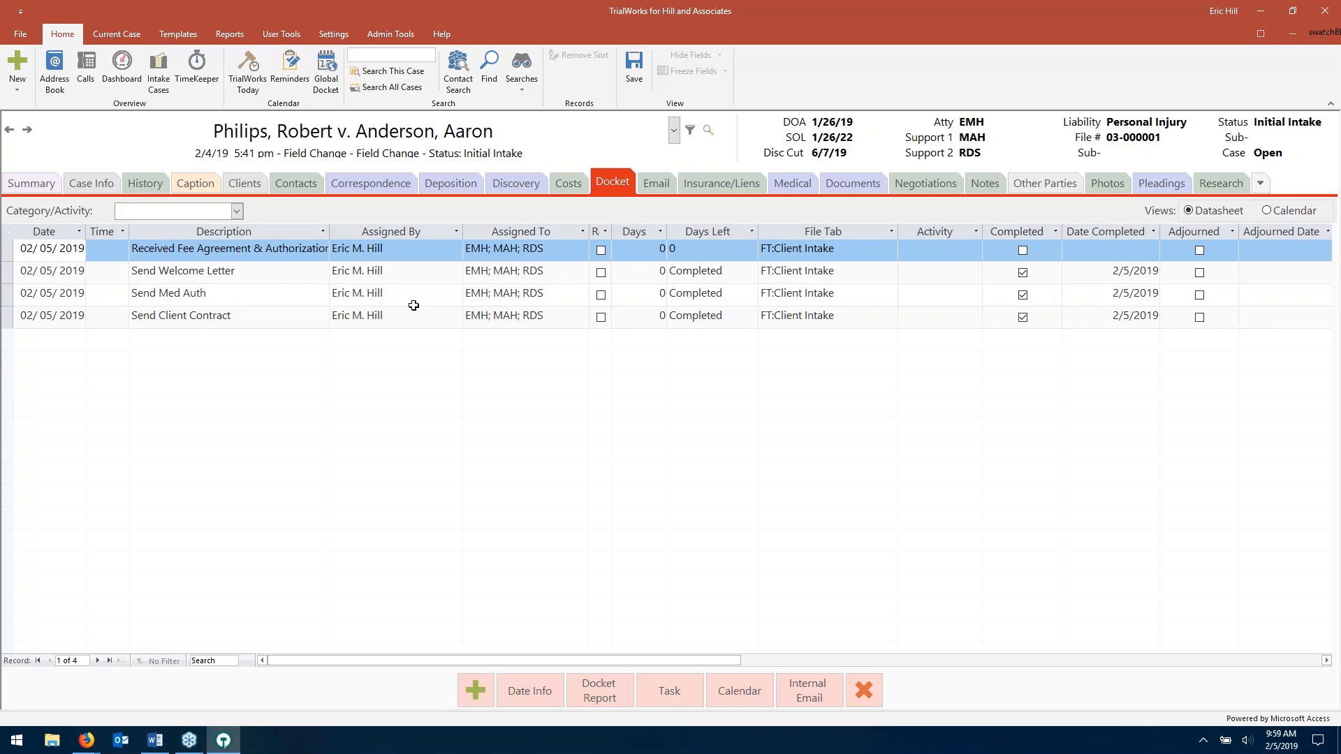
left_click(383, 184)
left_click(13, 224)
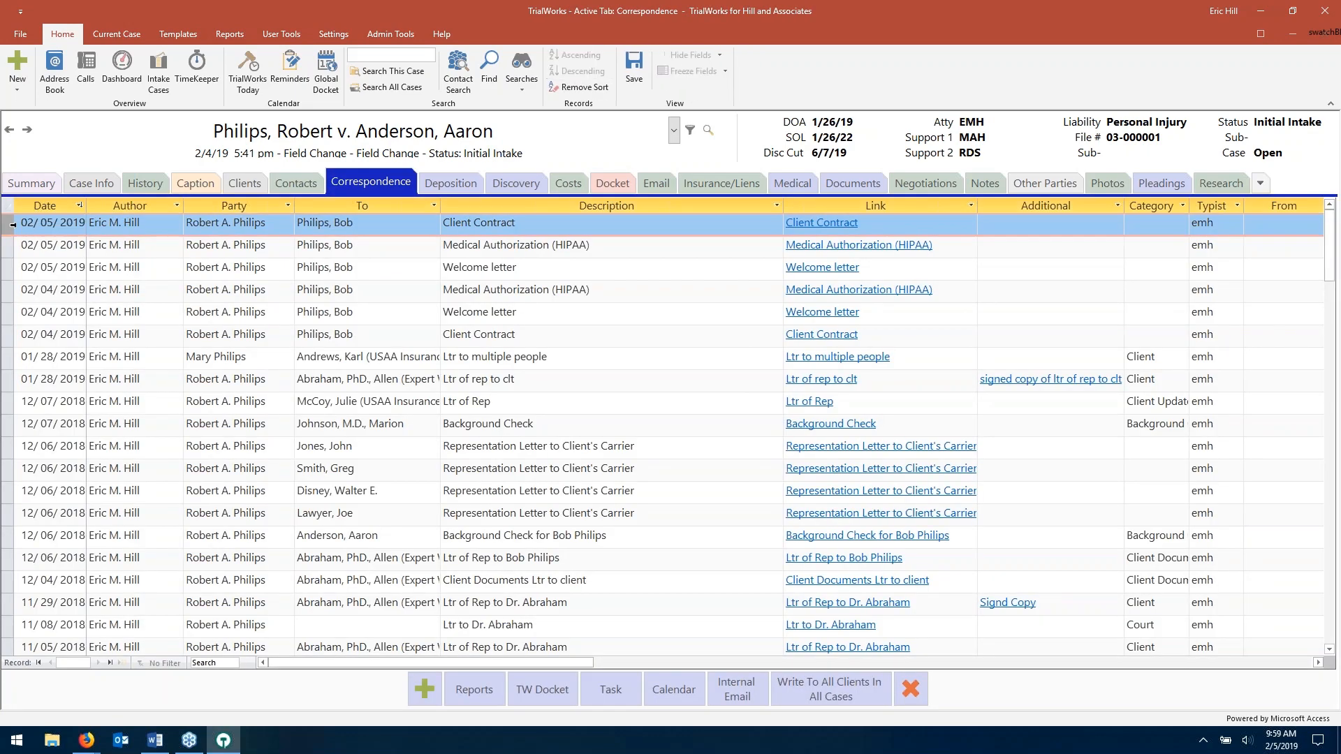
key("shift+Down")
key("shift+Down")
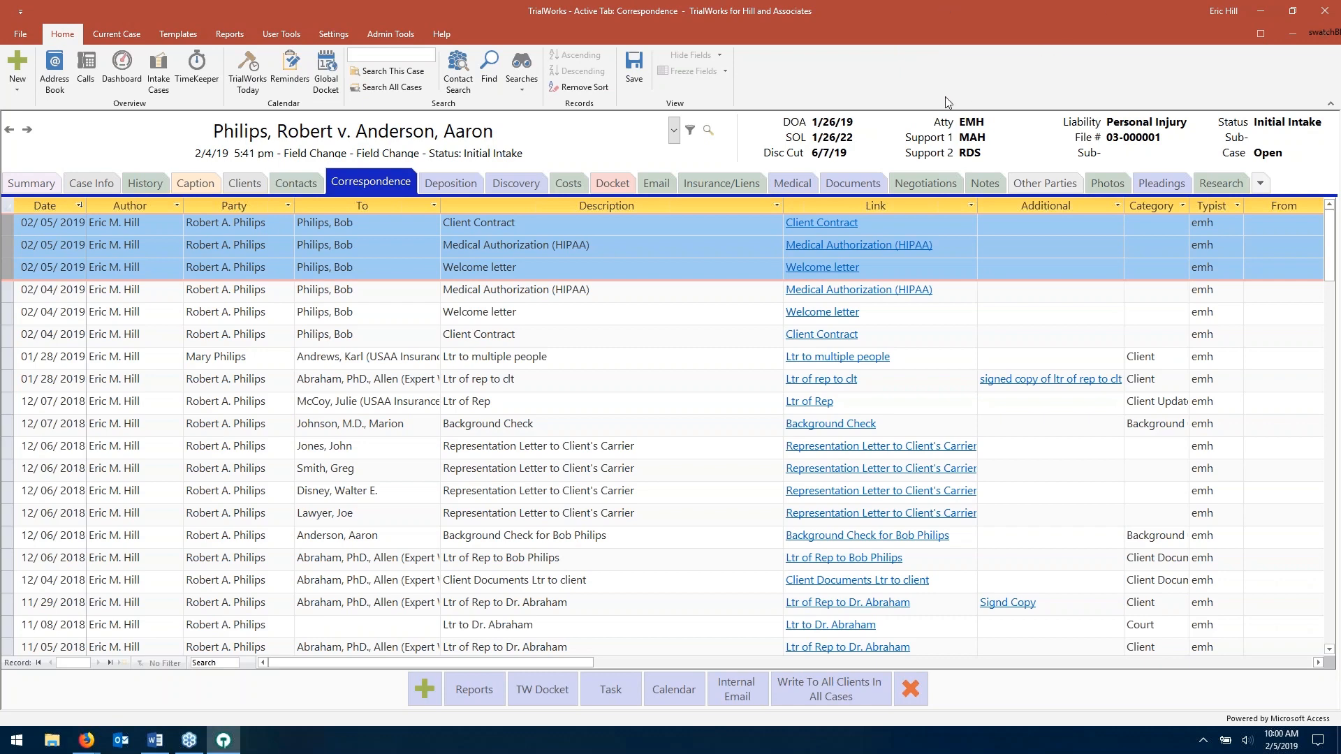
left_click(607, 182)
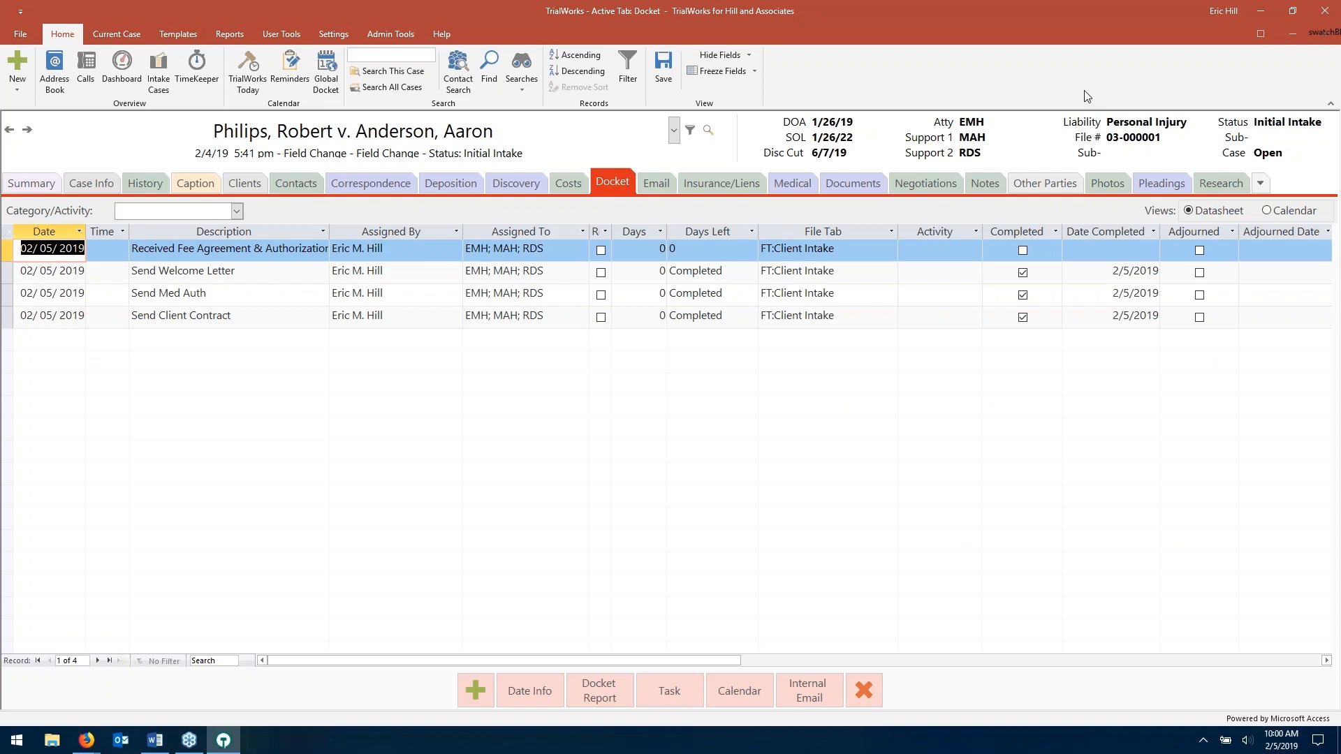
- Open the Case Info page showing Initial Intake status and Signed Contract/Fee
left_click(92, 183)
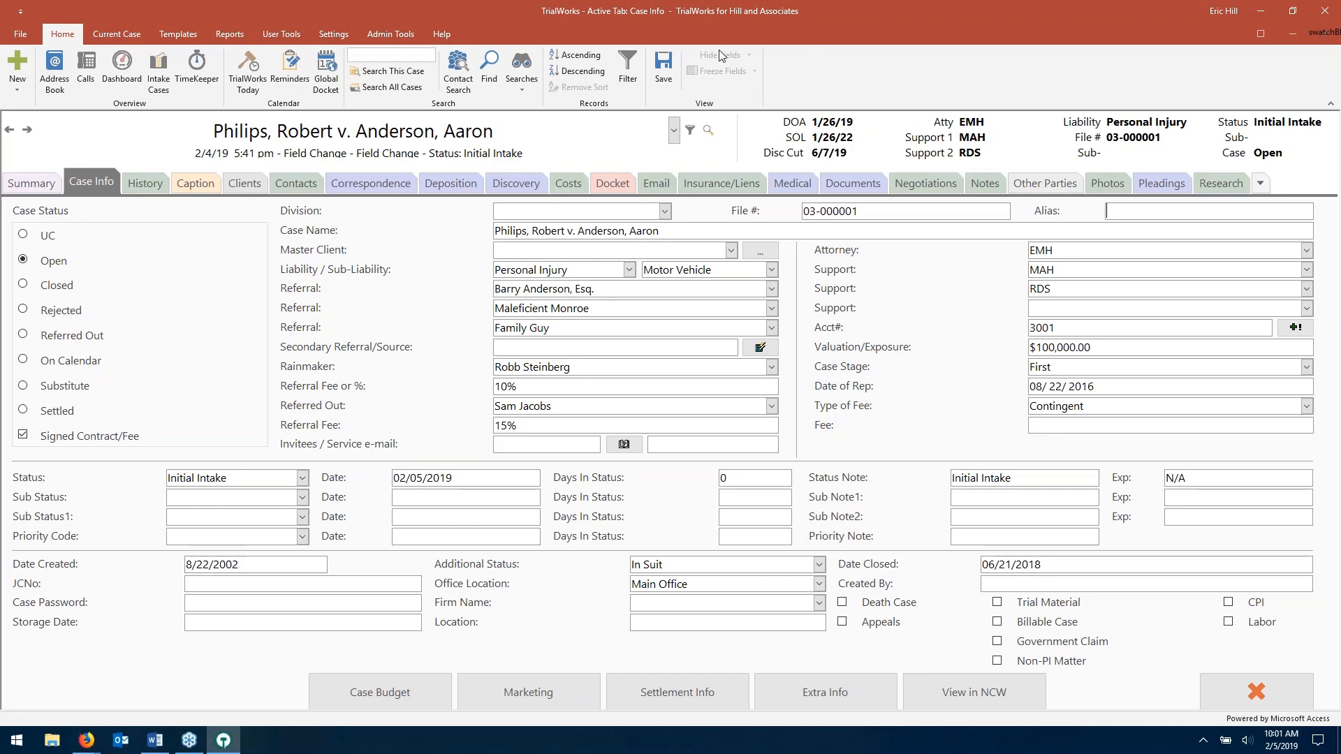
- Return to the Docket to view the four intake entries, three completed 2/5/2019
left_click(613, 183)
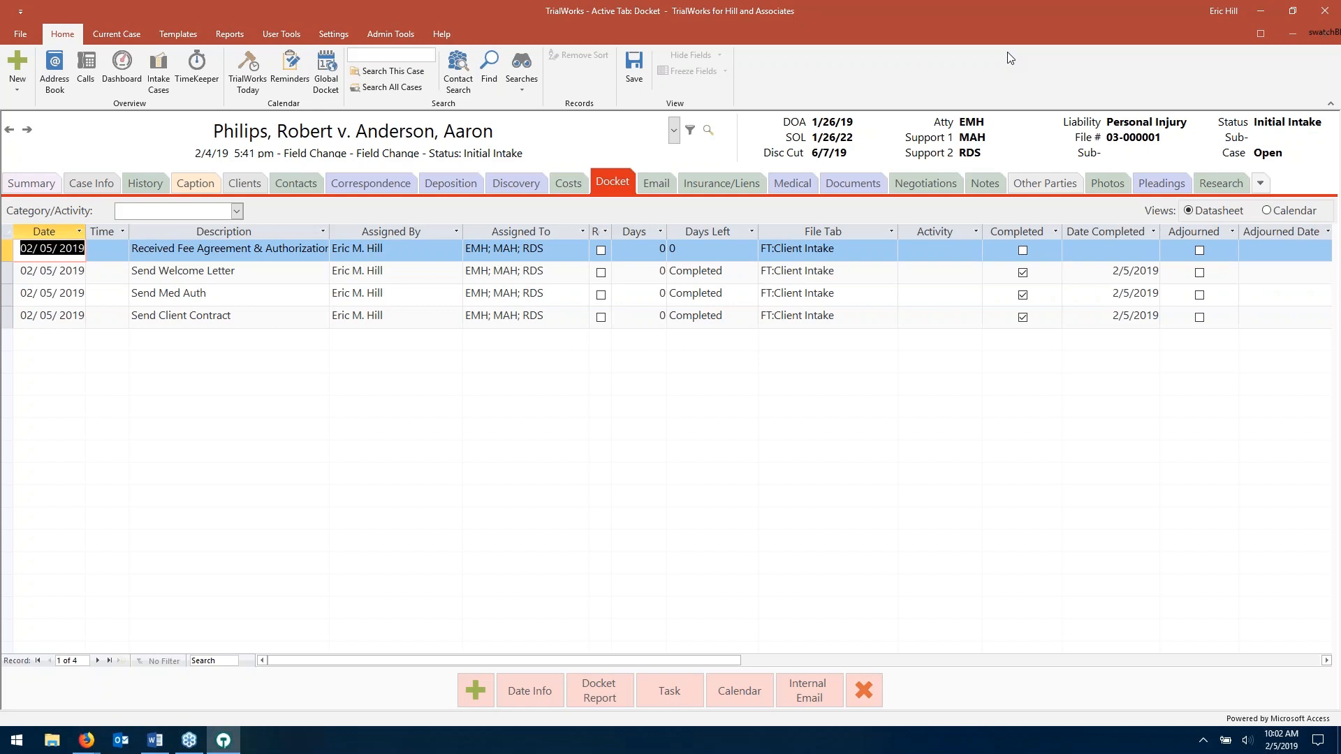
- Bring up the Settings ribbon with its library options
left_click(944, 82)
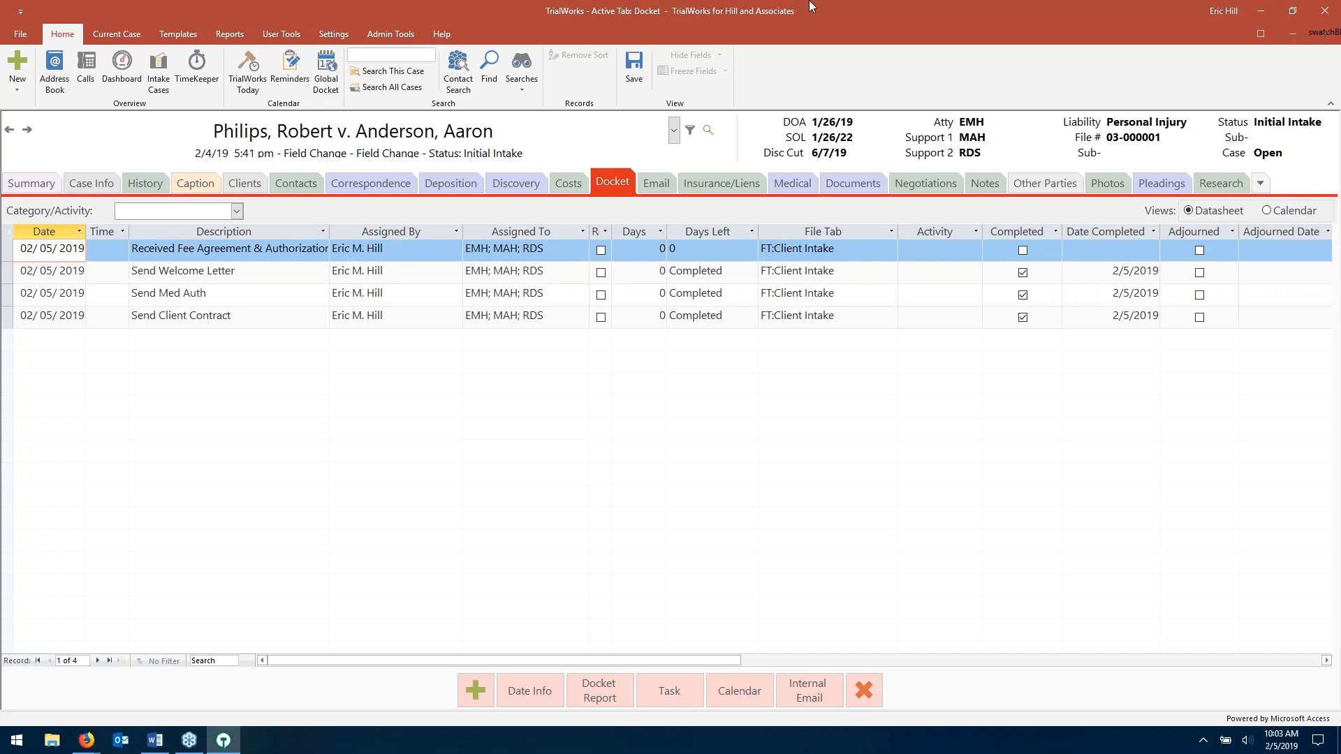
left_click(332, 36)
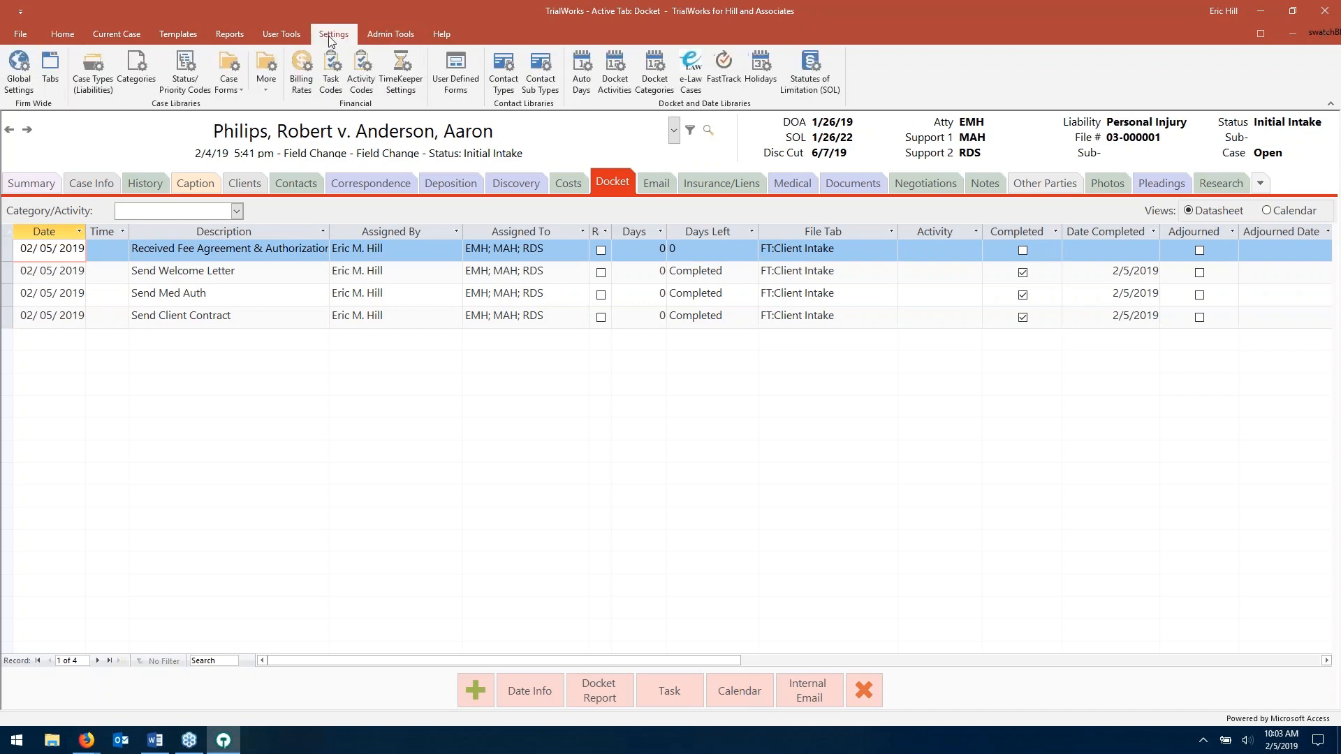
- Load the Client Intake FastTrack and inspect its first step's description, day and status note code
left_click(727, 78)
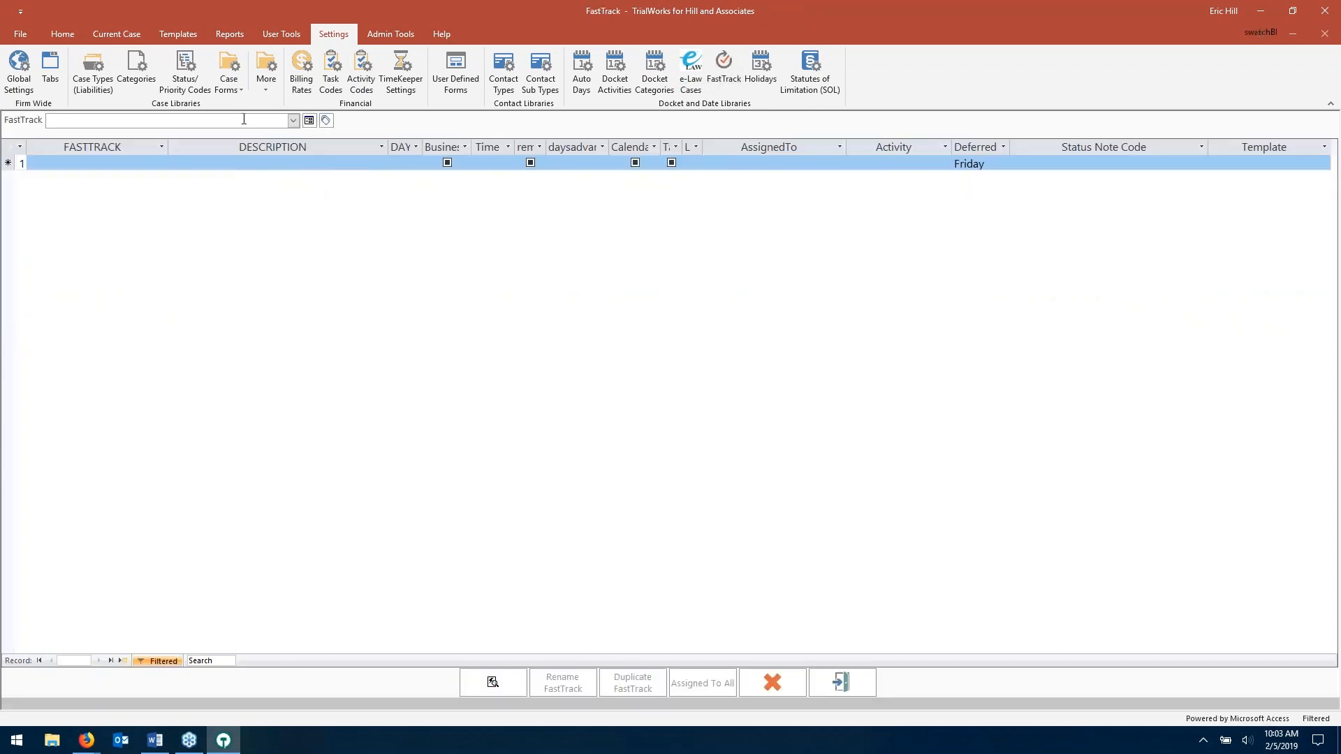
left_click(292, 120)
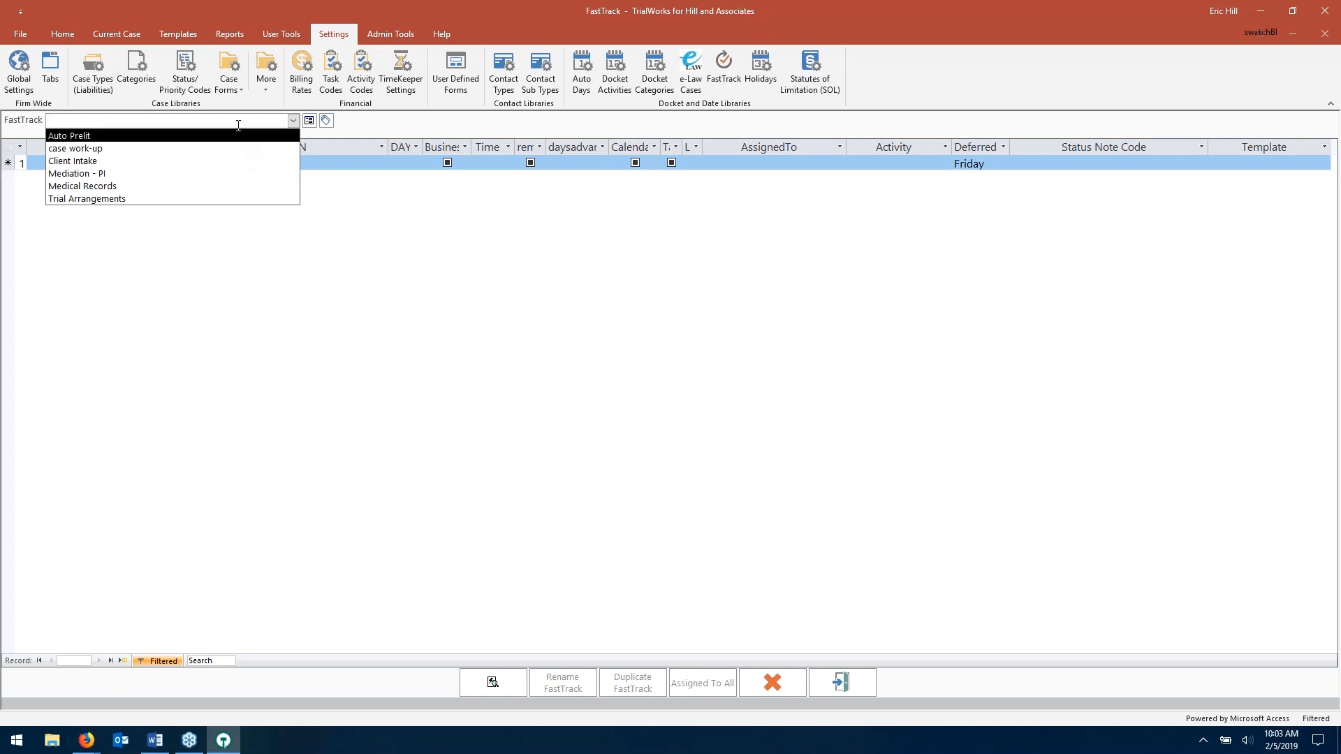
left_click(224, 160)
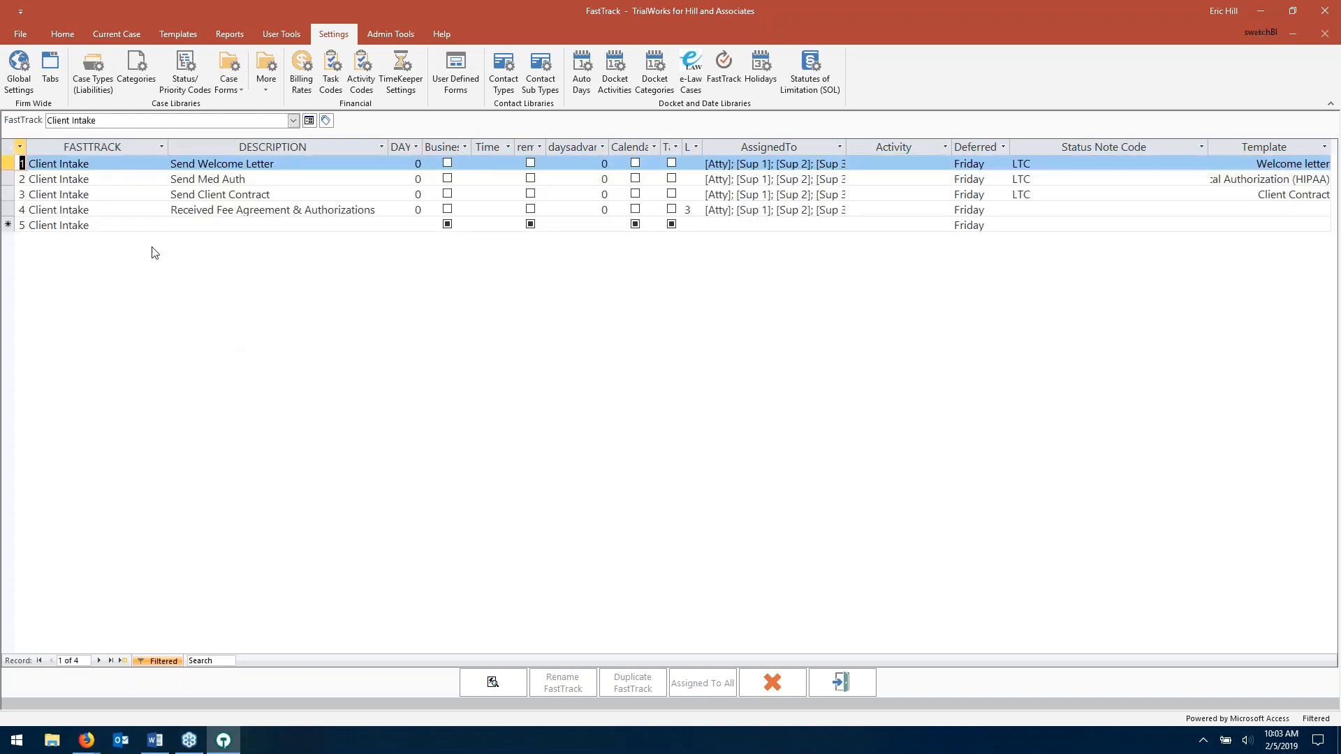
left_click(285, 163)
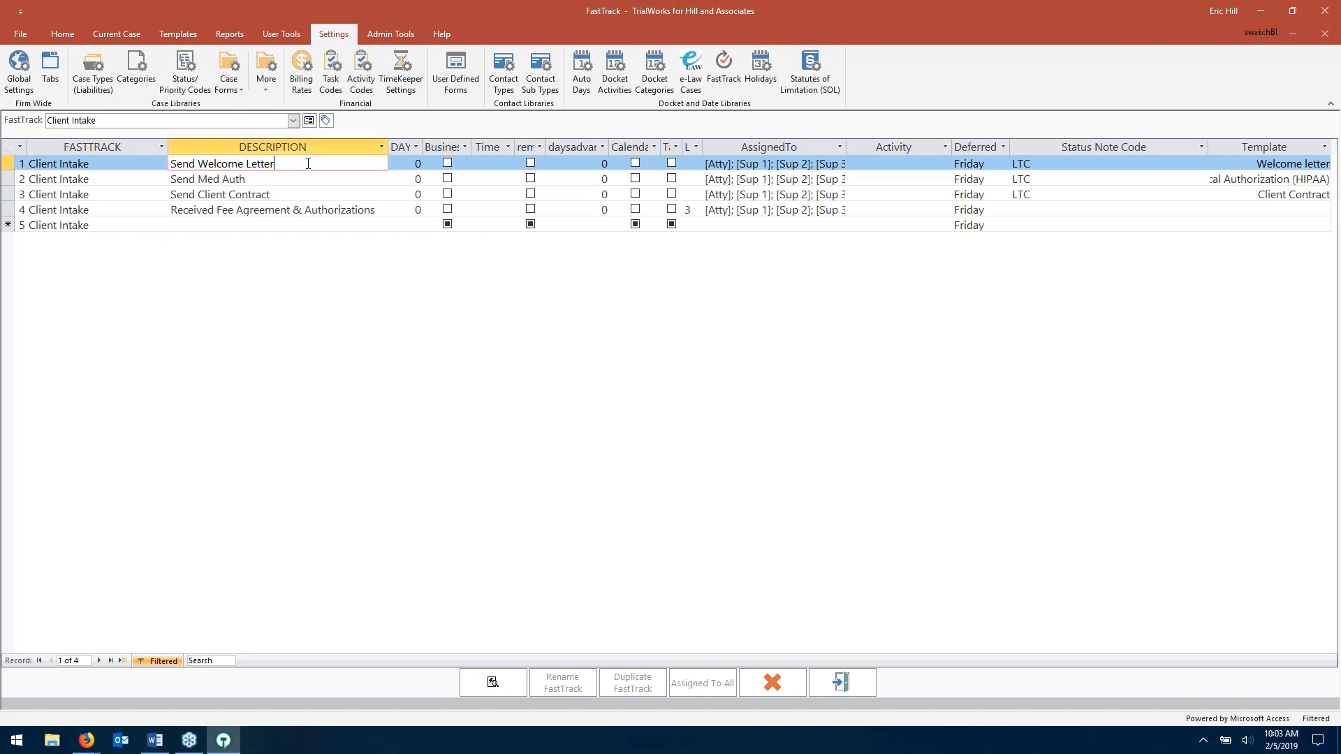
left_click(402, 160)
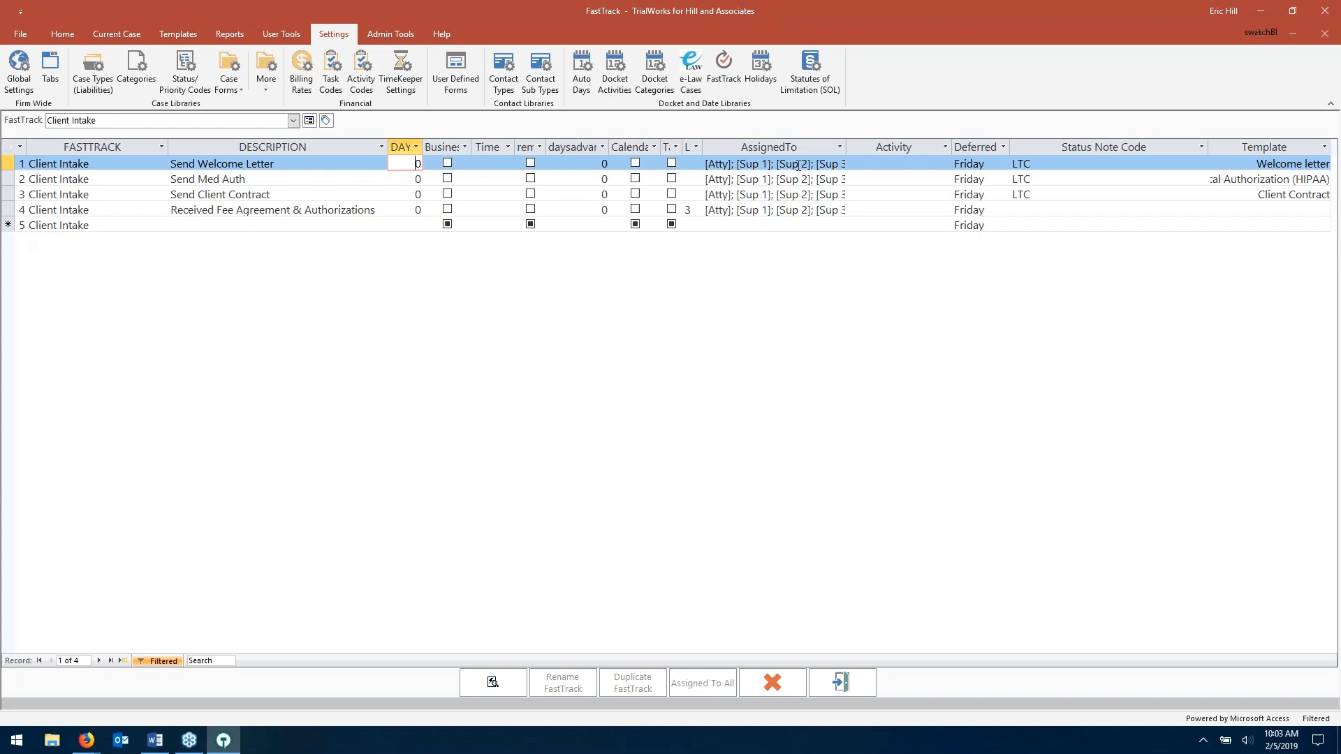
left_click(1081, 163)
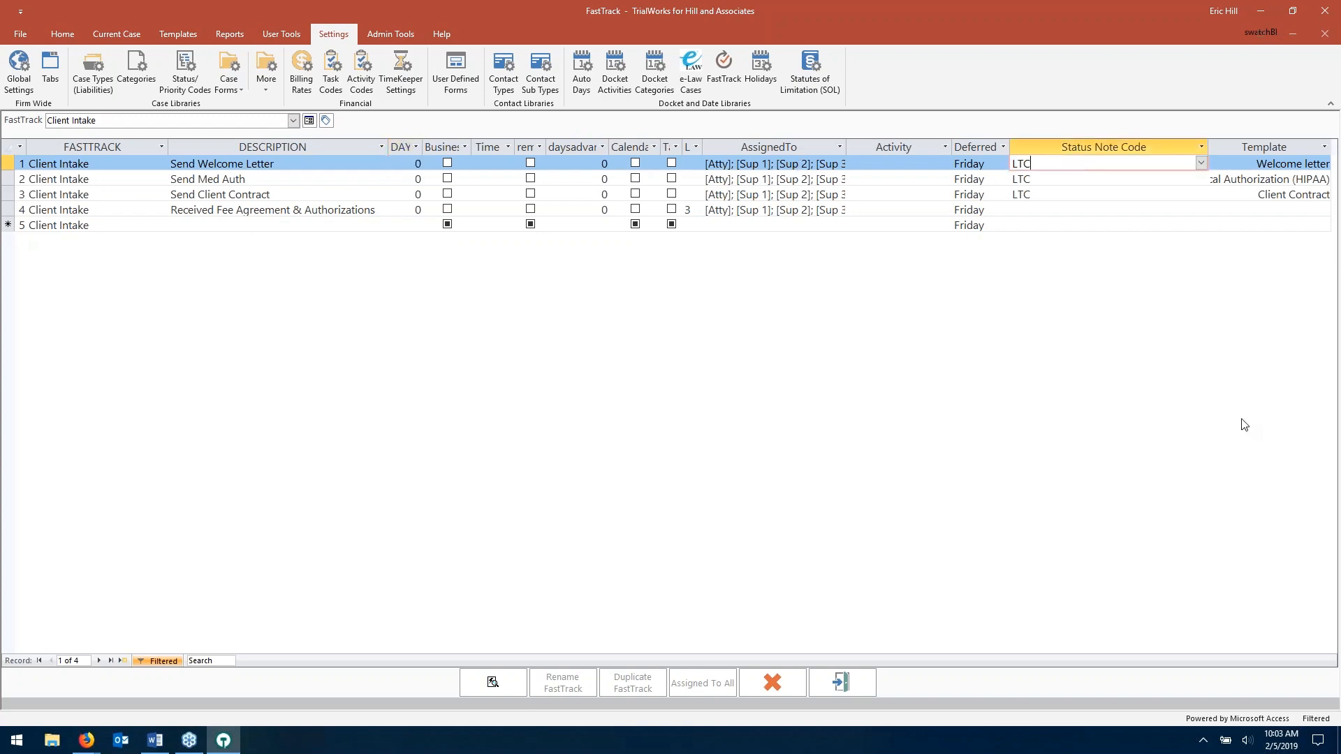
- Assign the Welcome letter template to the first Client Intake FastTrack step
double_click(1251, 167)
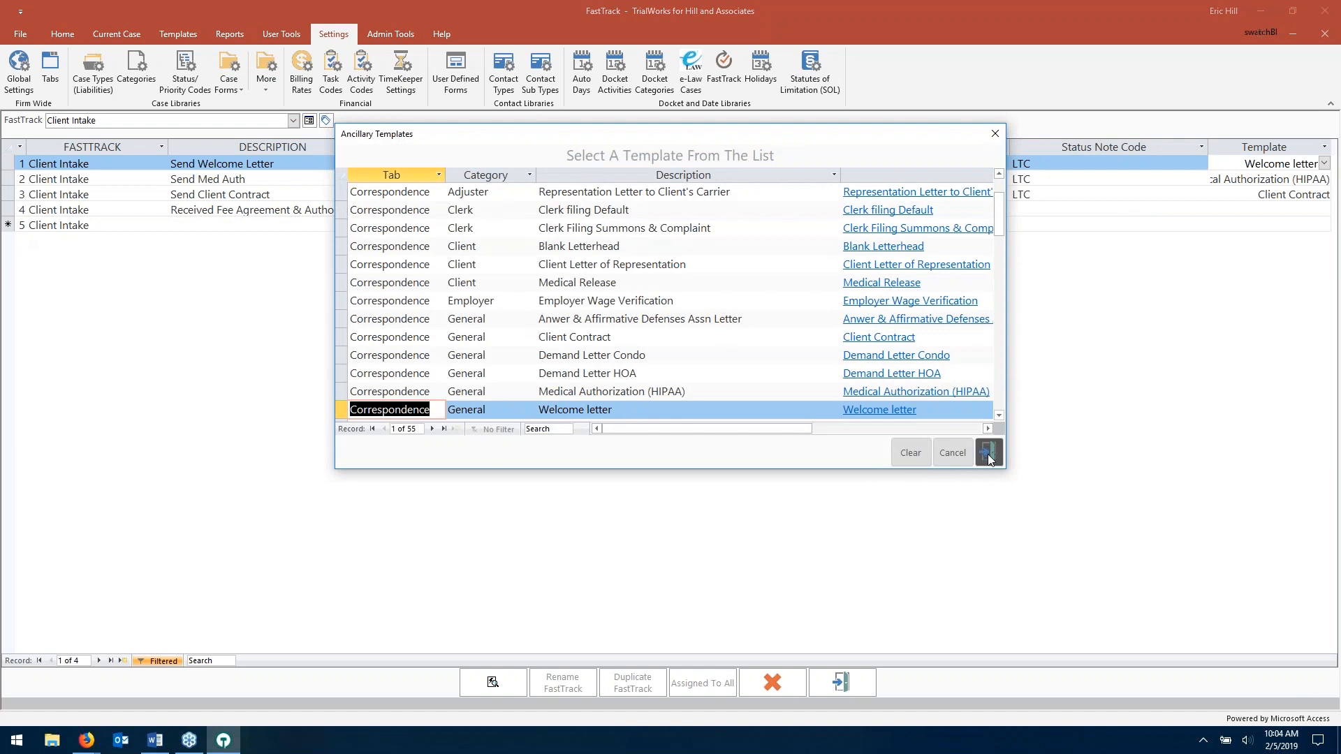
left_click(990, 454)
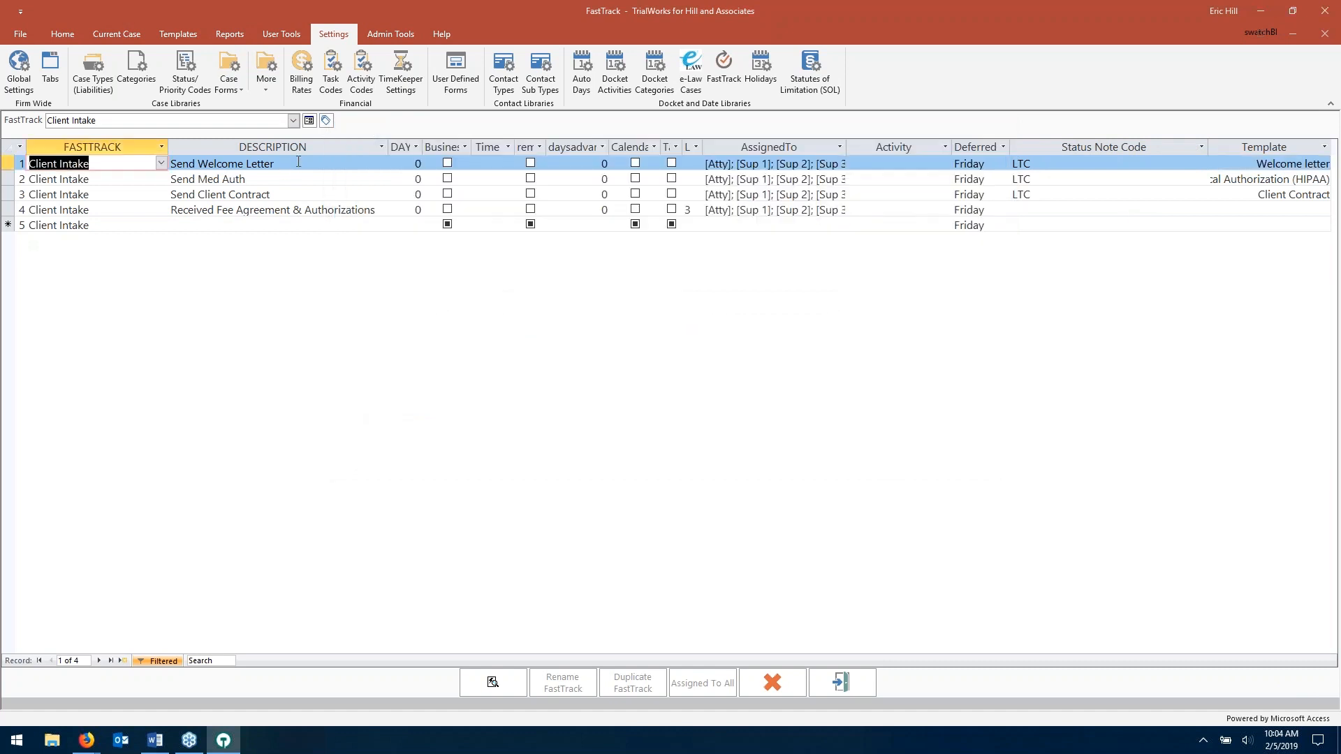
left_click(298, 163)
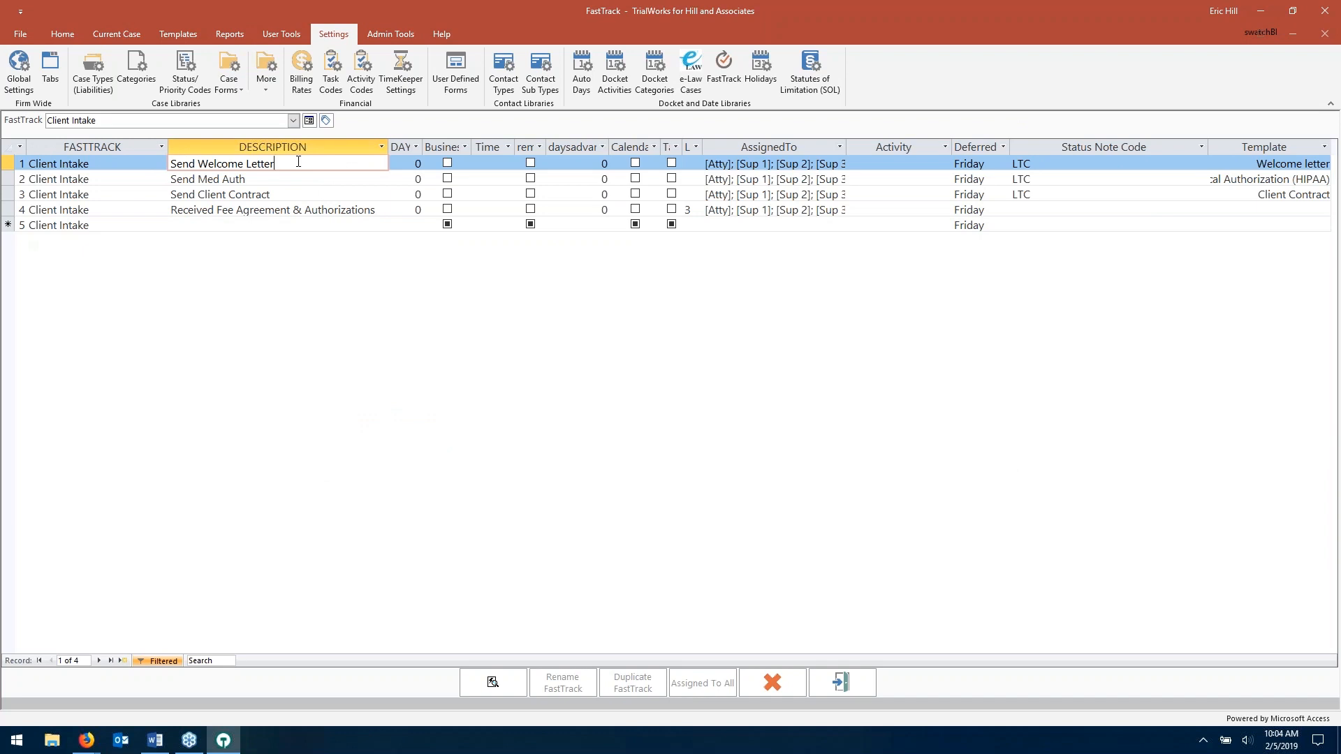
- Browse the Ancillary Templates list for the first step, then close it
left_click(1241, 165)
scroll(665, 334, "down", 10)
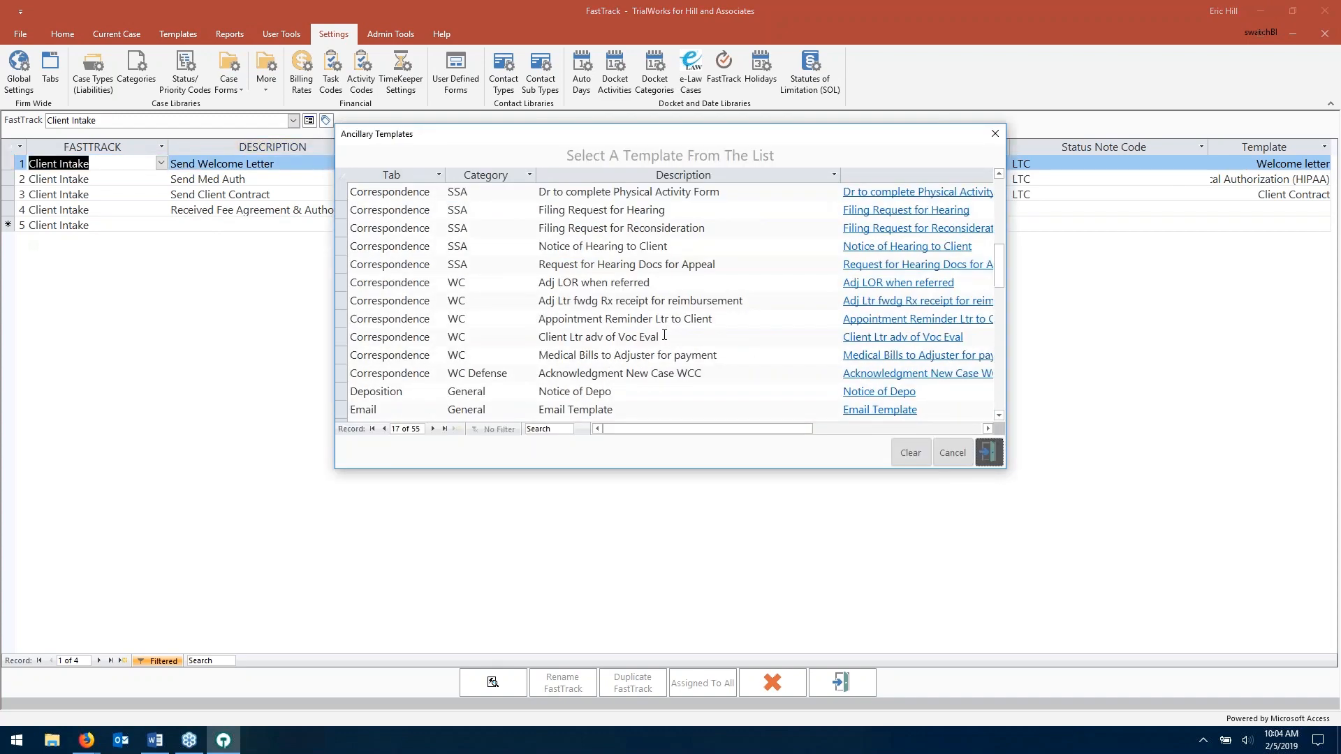
scroll(664, 334, "down", 6)
scroll(660, 324, "up", 7)
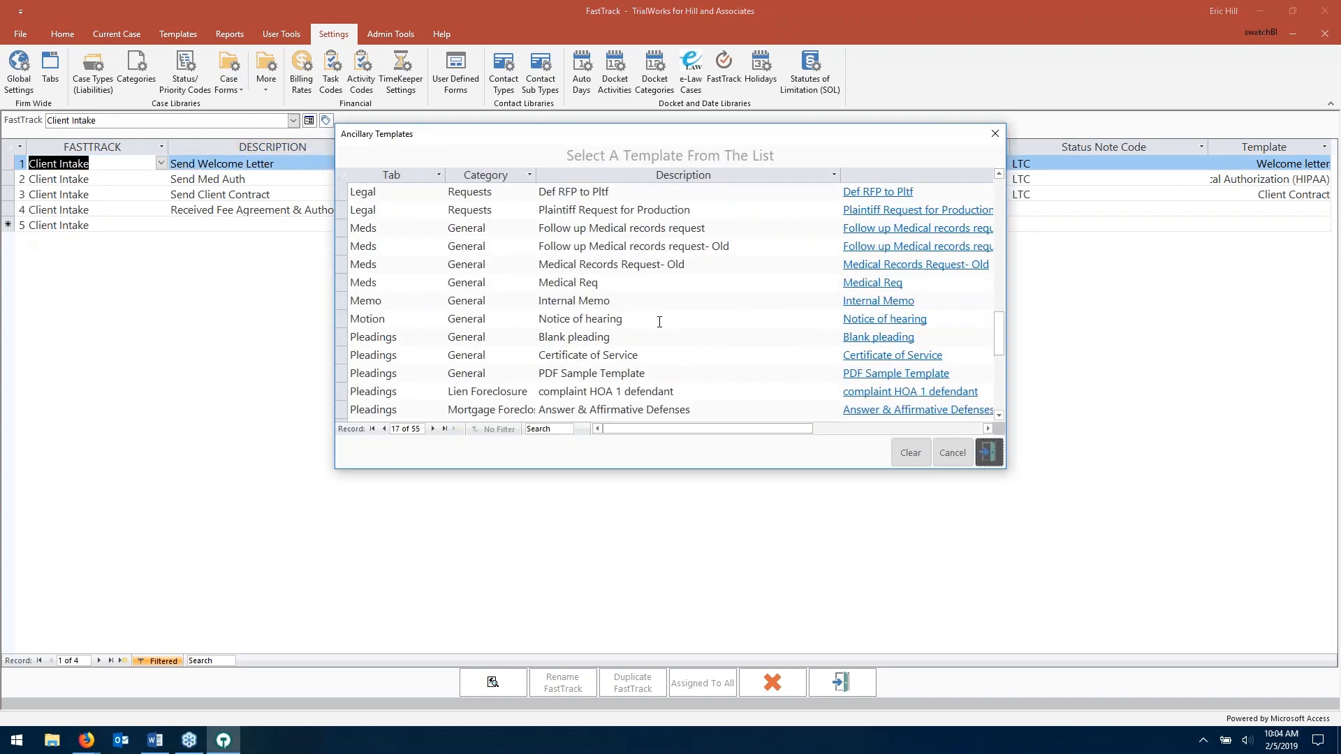
scroll(659, 322, "up", 5)
scroll(392, 322, "down", 6)
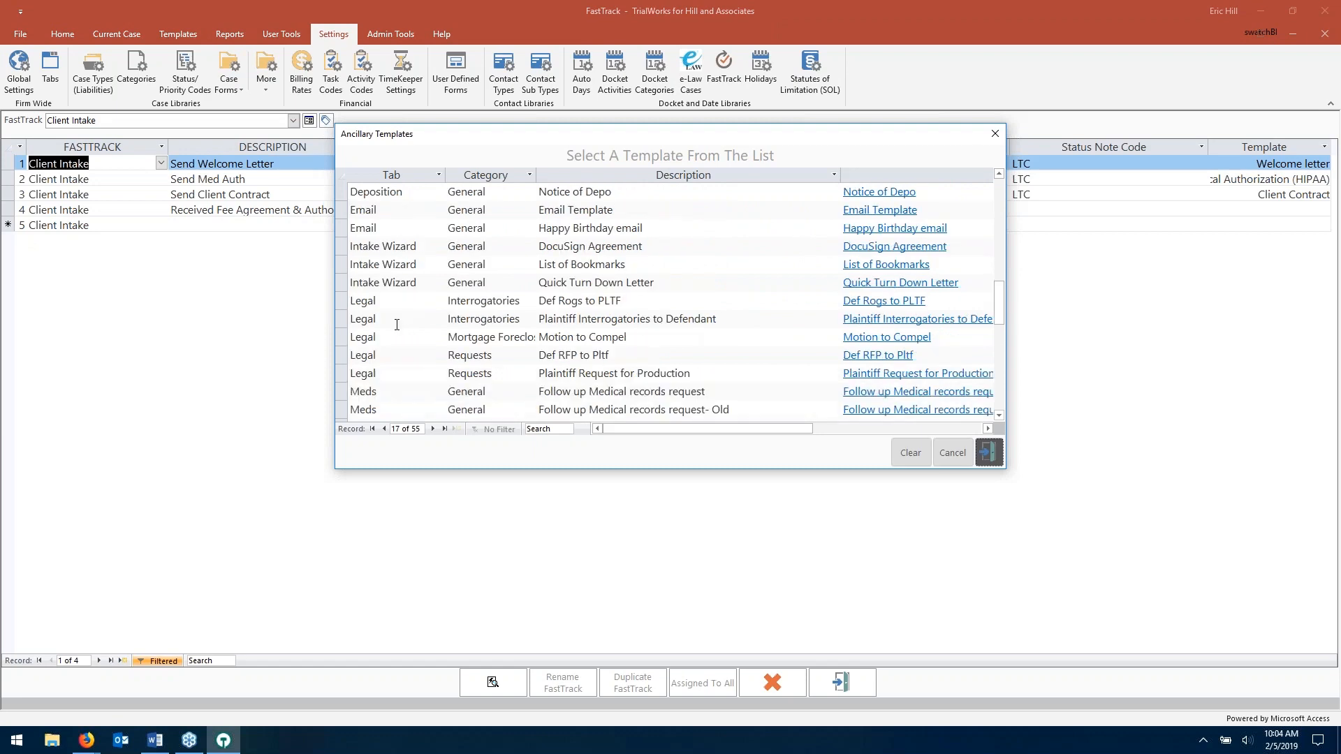
scroll(397, 325, "down", 5)
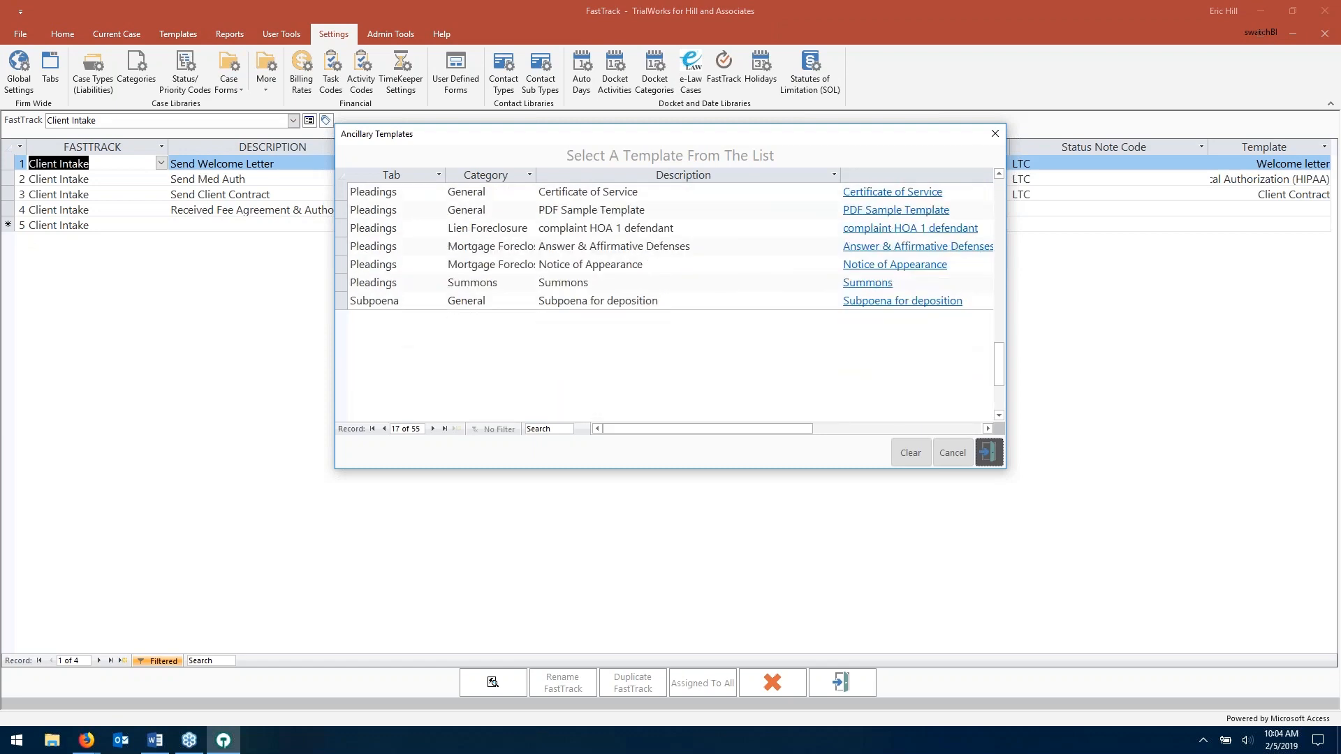
scroll(671, 301, "up", 10)
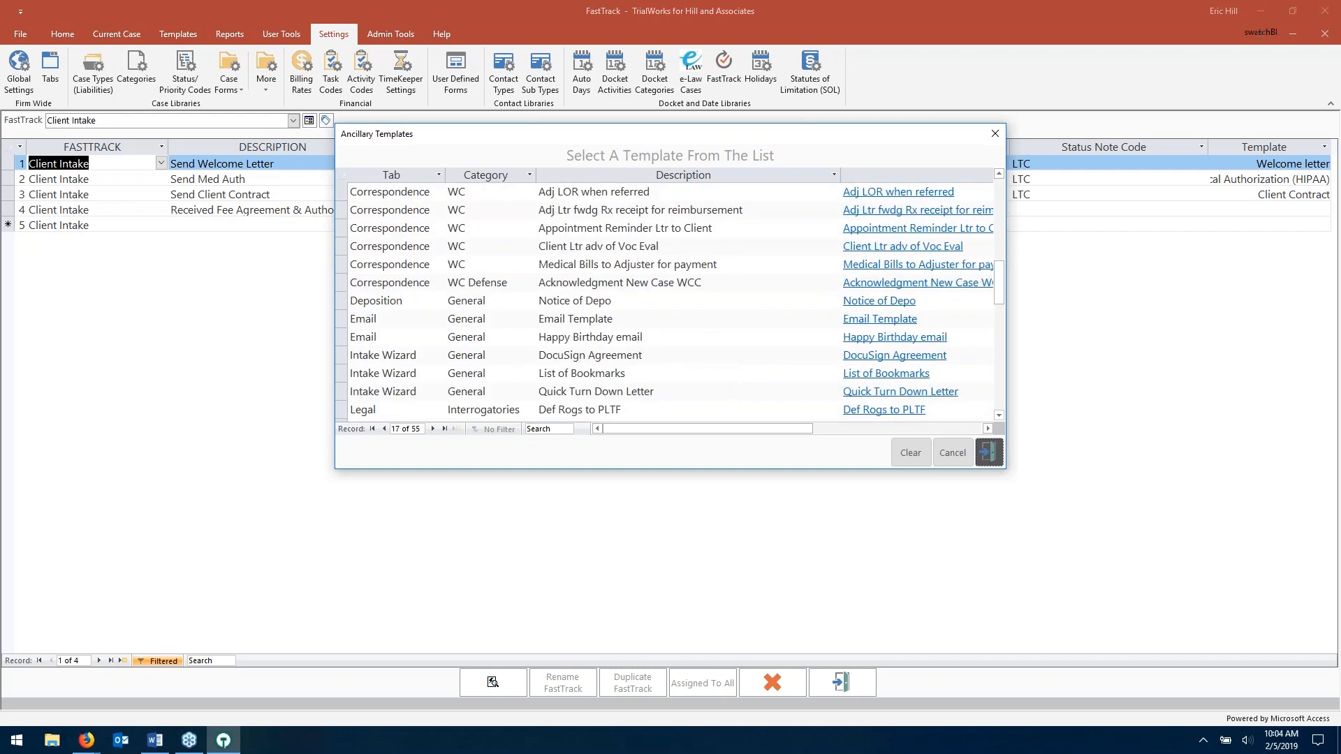
left_click(1003, 455)
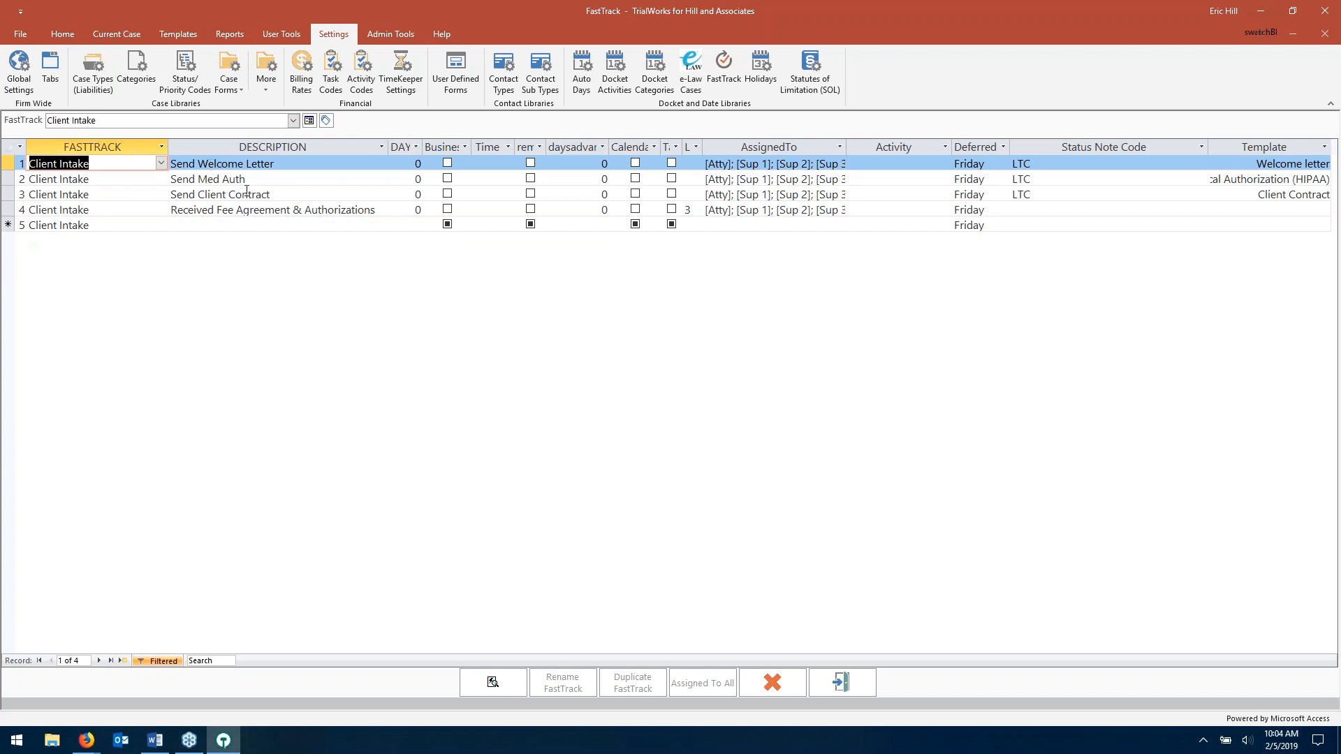
- In Linked FastTracks, set Auto Prelit's Case Sub Type to Motor Vehicle and close the form
left_click(309, 120)
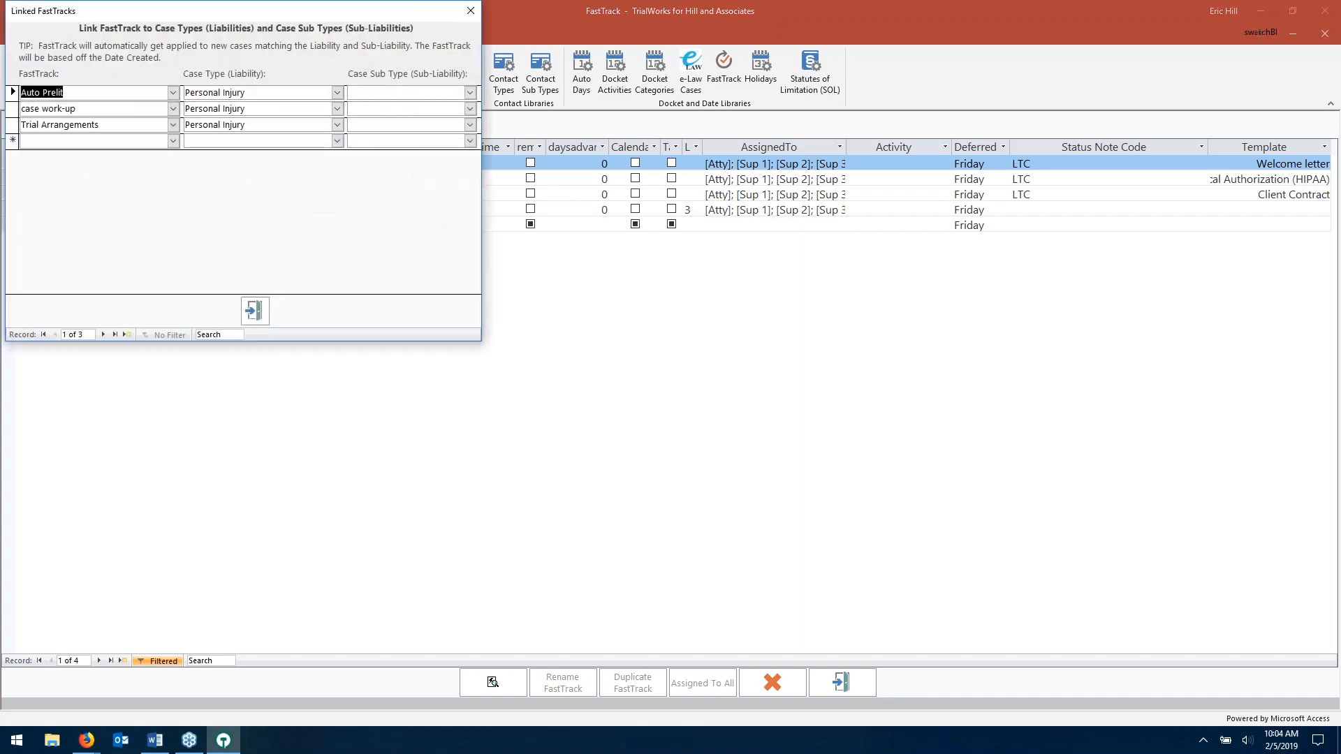
left_click_drag(326, 4, 570, 167)
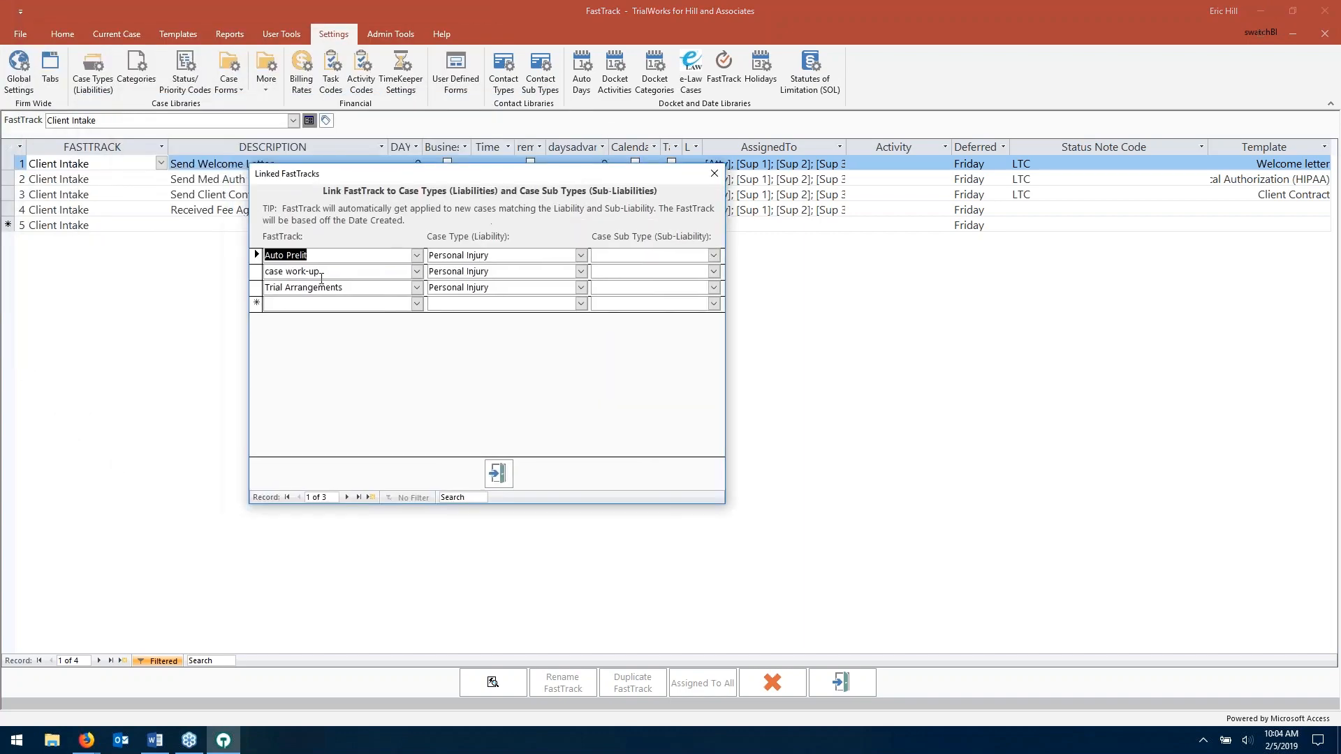
left_click(496, 255)
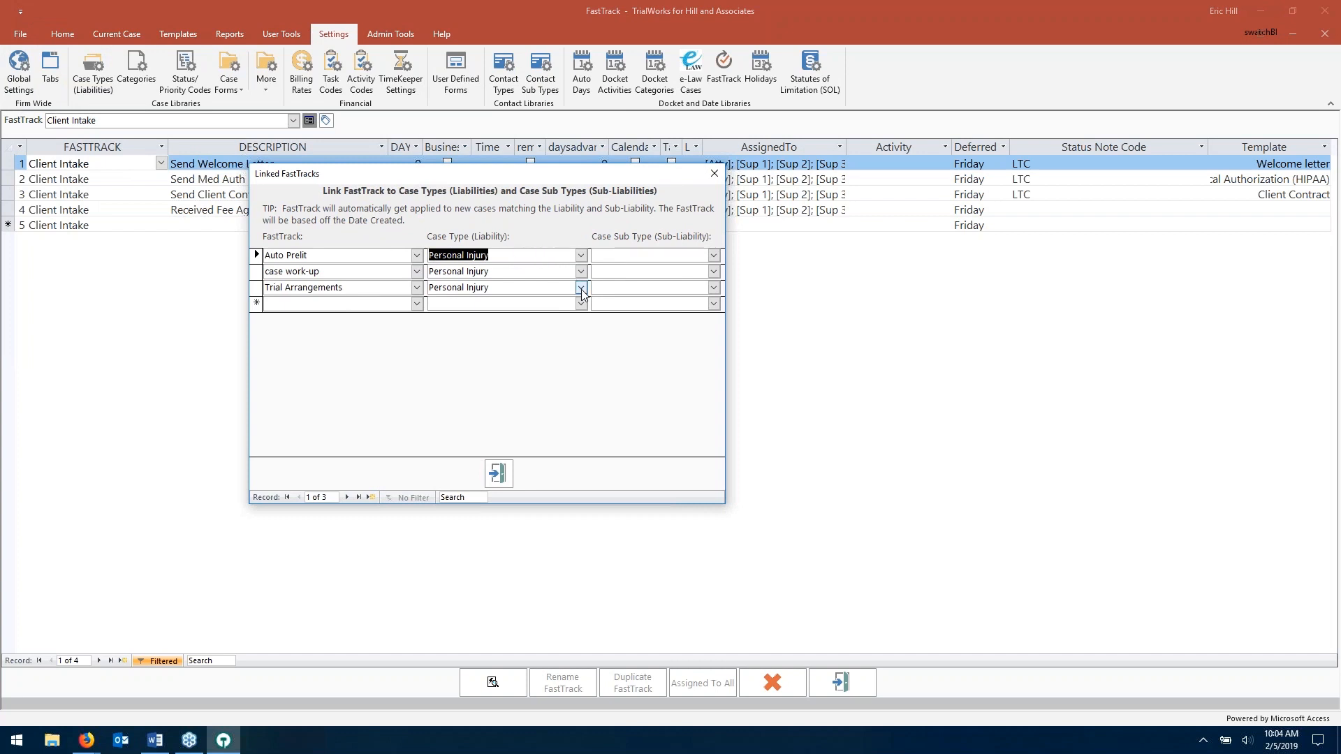
left_click(706, 254)
left_click(714, 255)
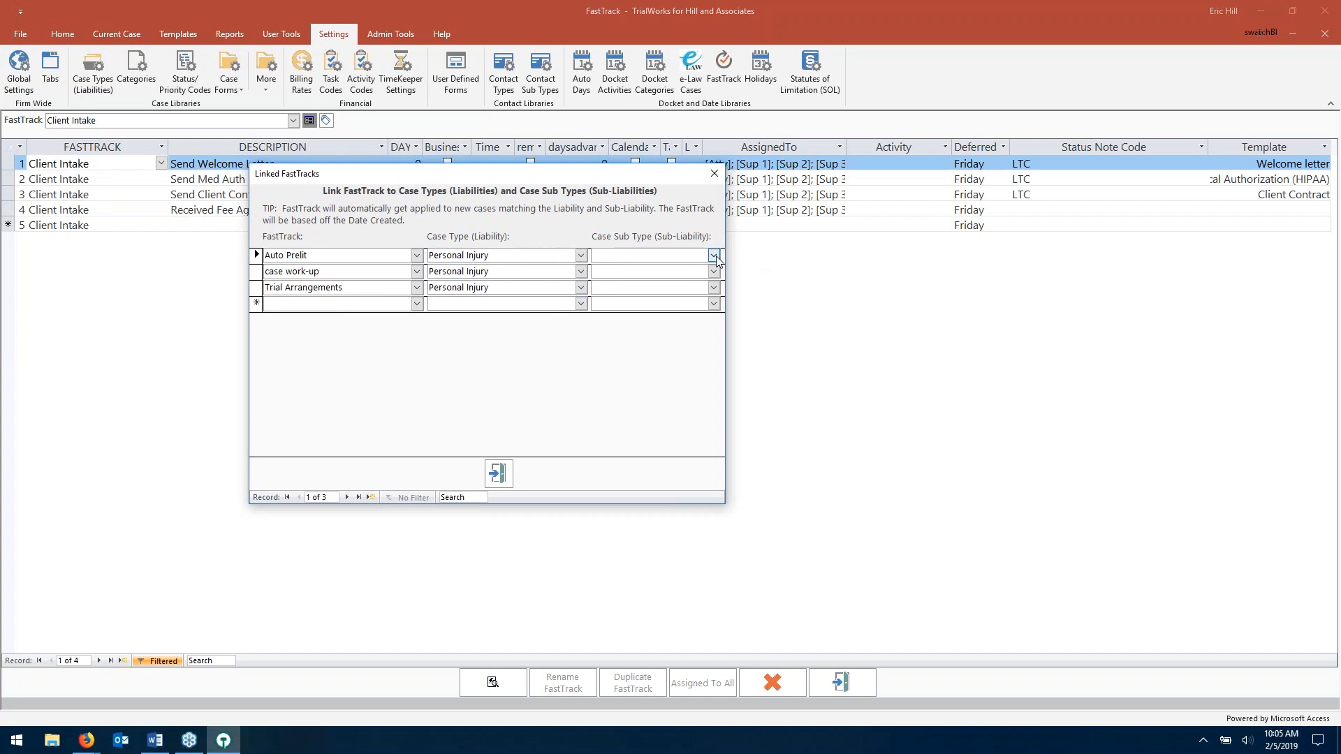
left_click(622, 270)
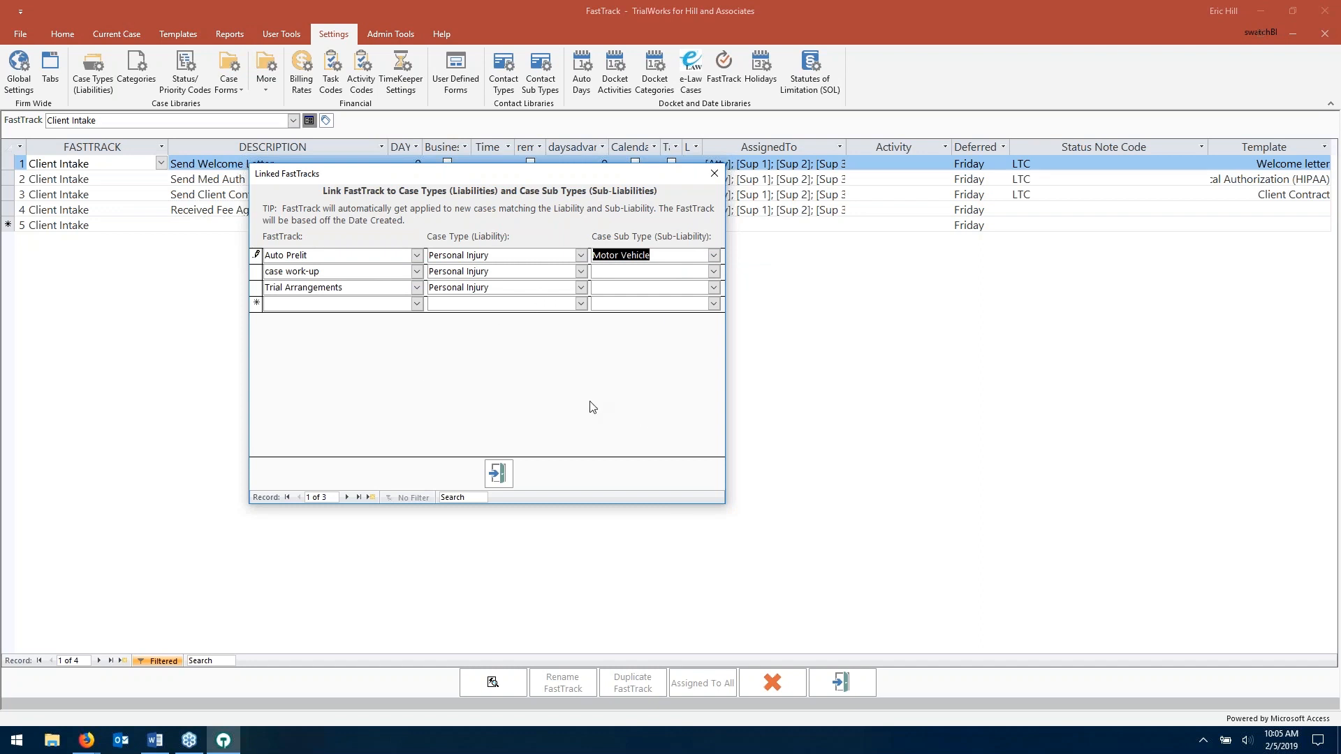
left_click(506, 473)
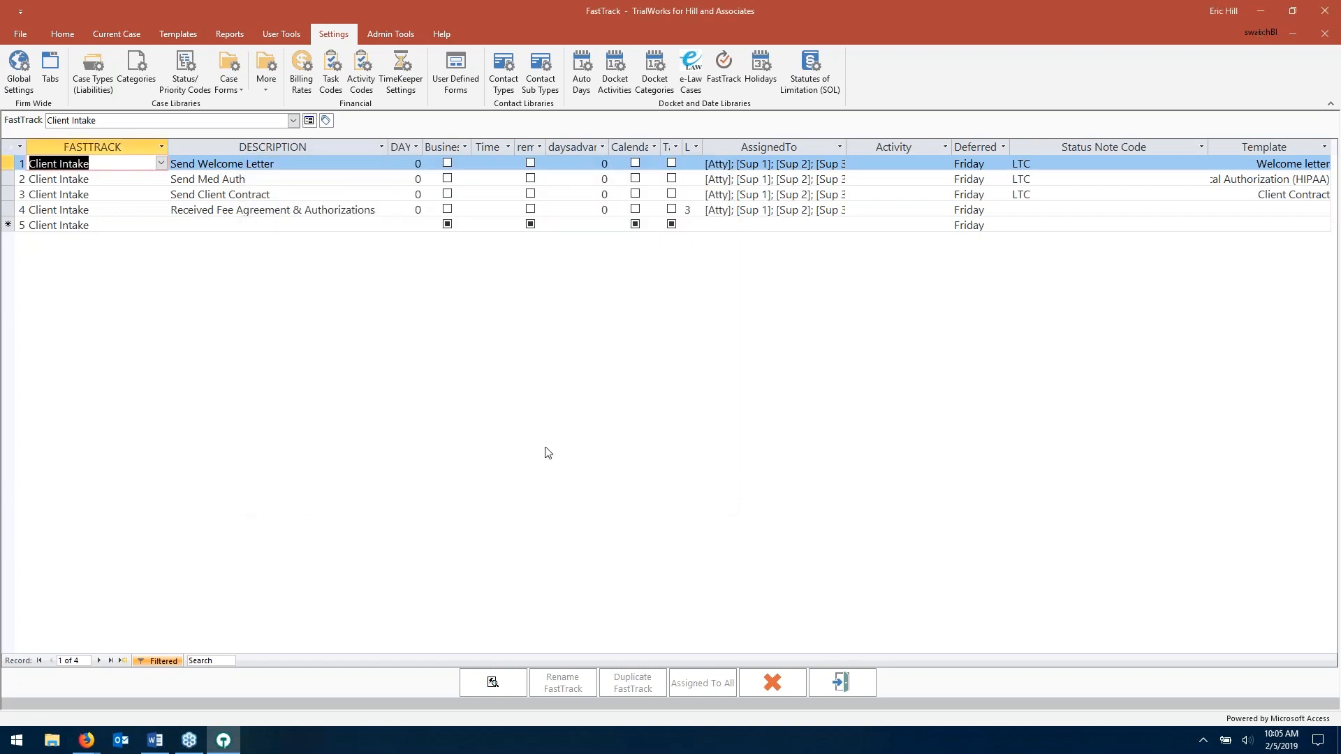
- Exit FastTrack setup and review the Client Intake entries on the Philips case docket
left_click(860, 686)
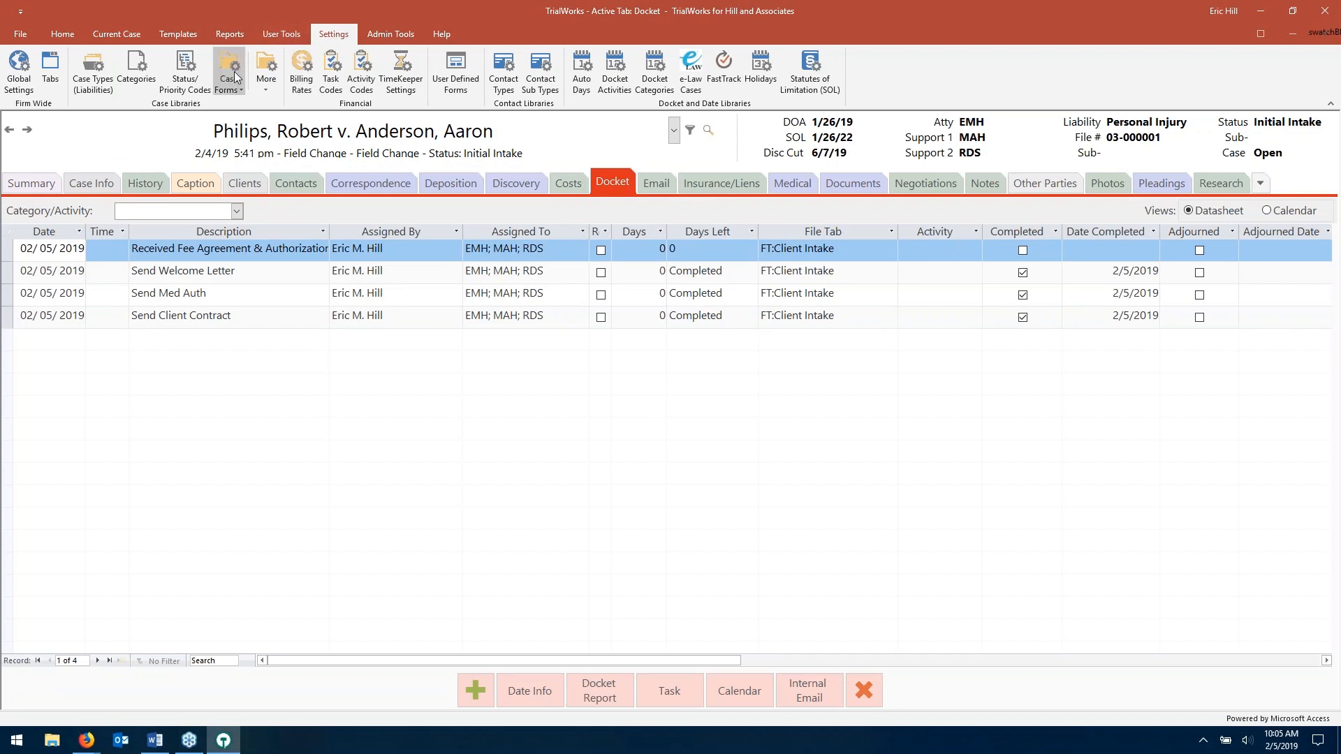
left_click(133, 35)
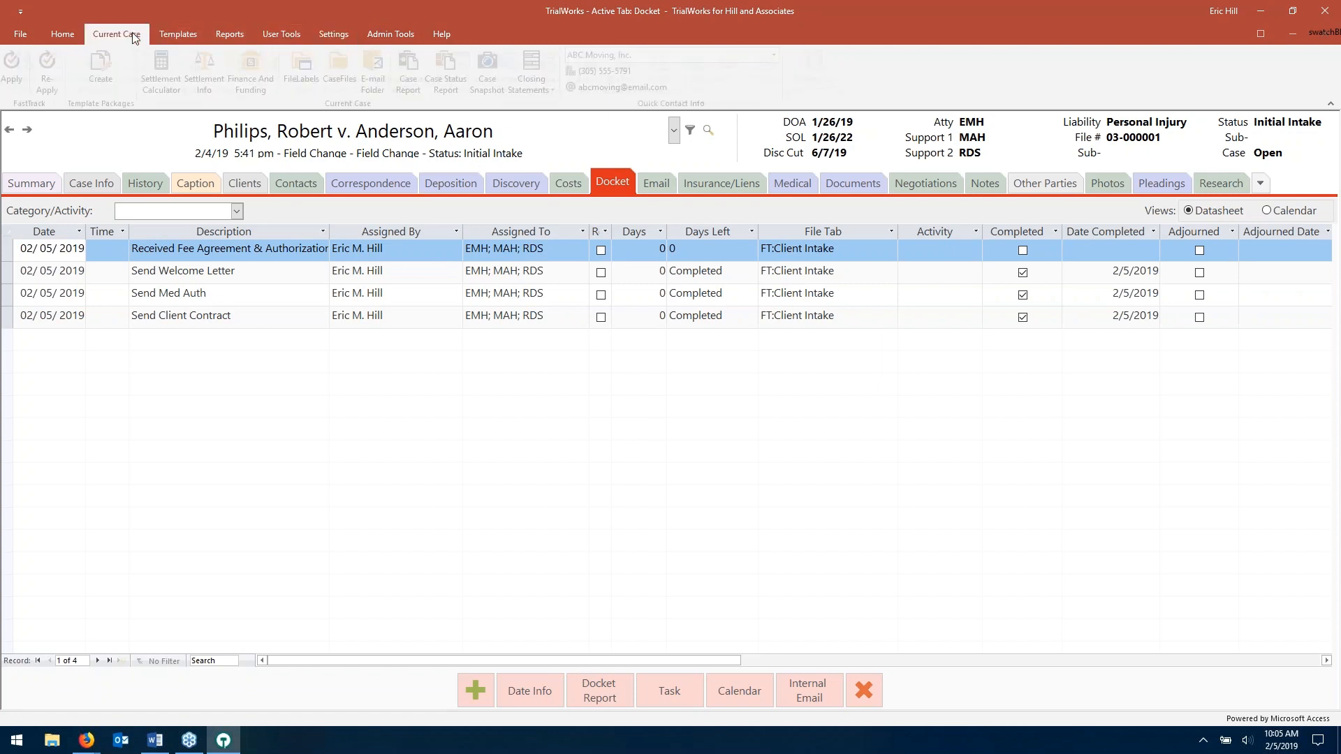
left_click(70, 34)
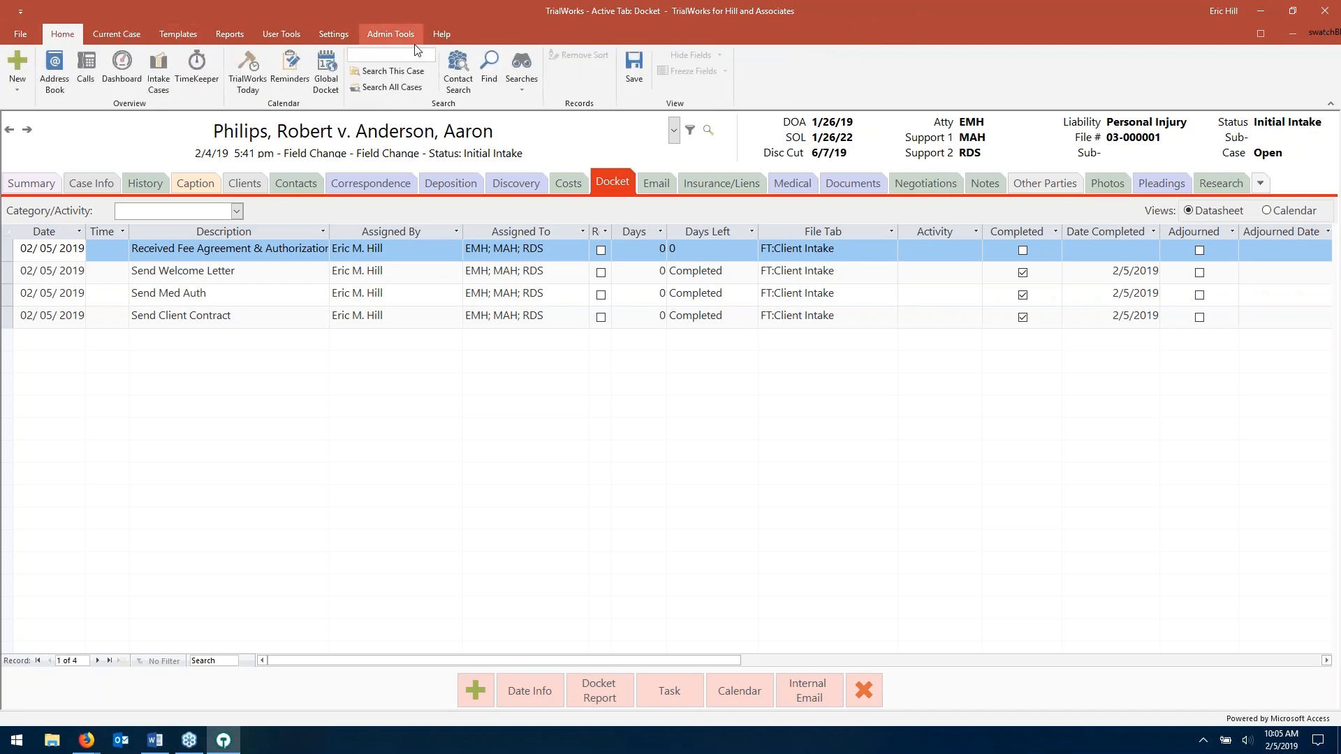
left_click(124, 35)
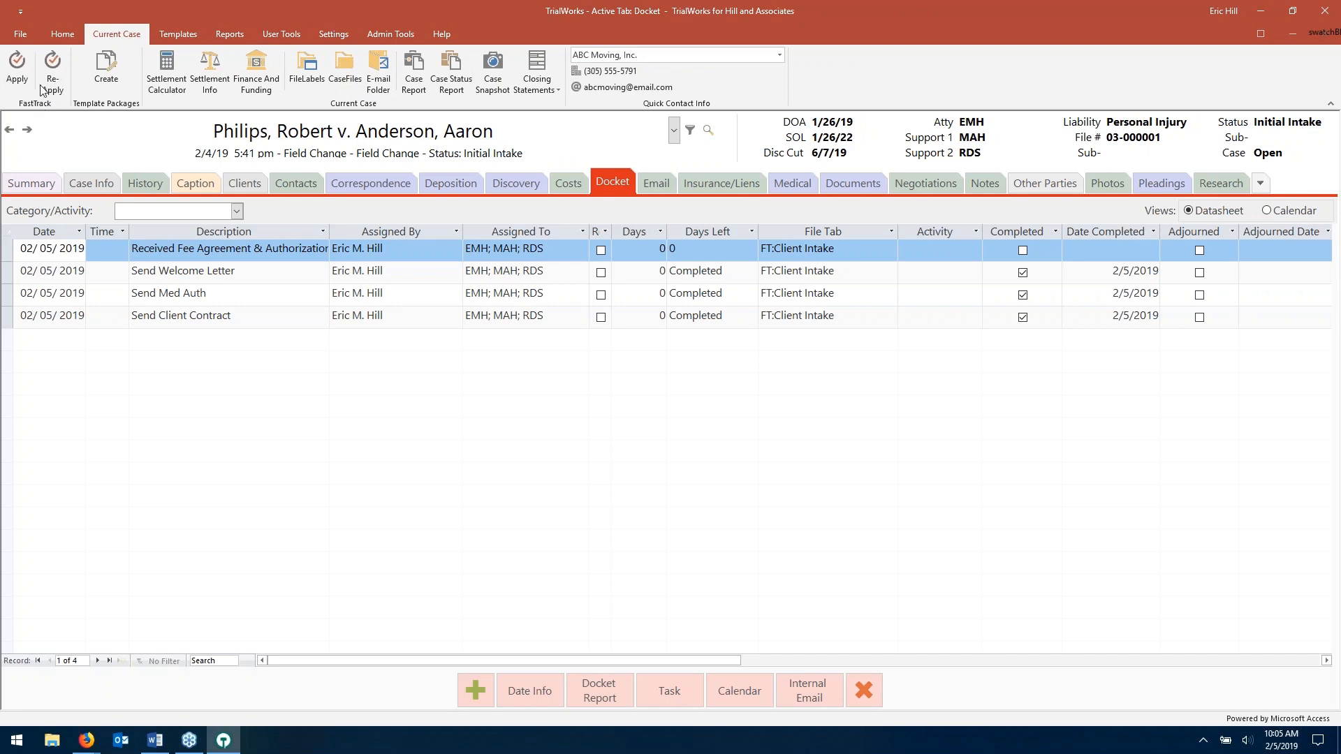
- Look over the Status/Priority Codes lists, then reopen FastTrack setup with its case-status links
left_click(323, 34)
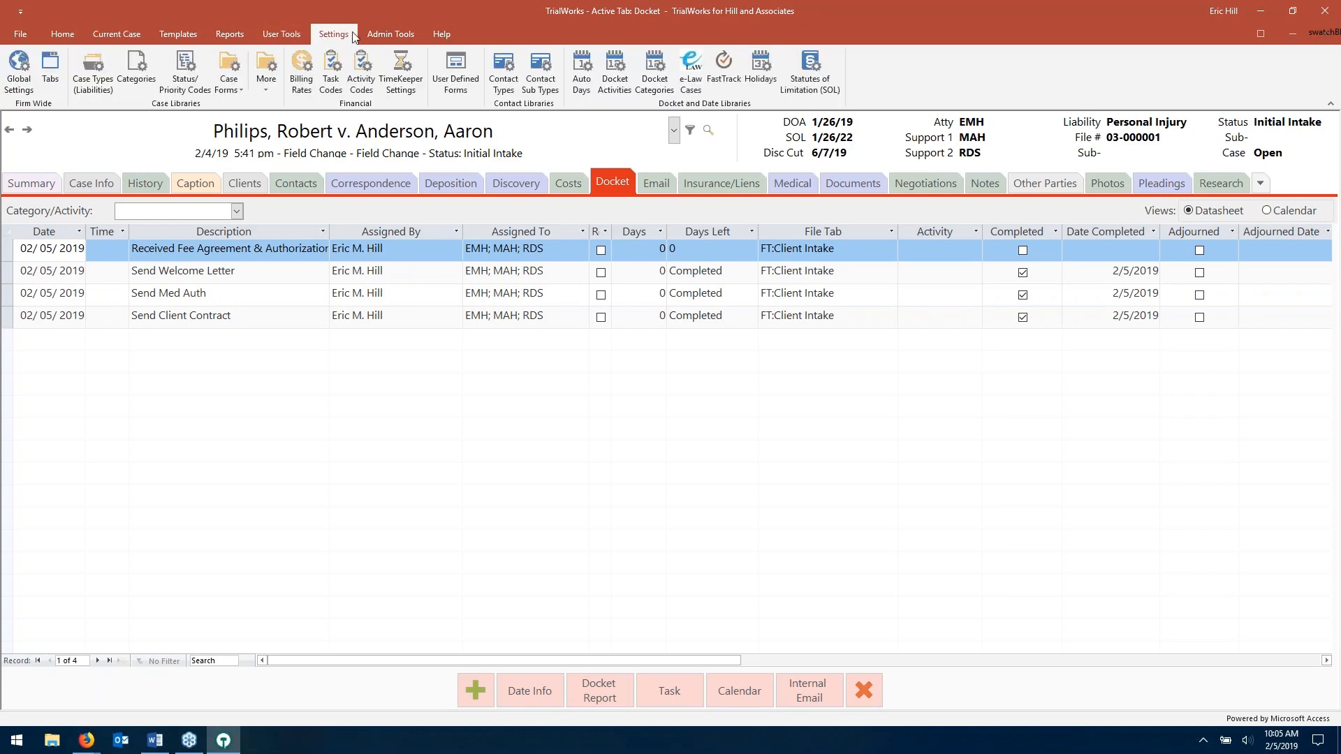
left_click(179, 82)
left_click(804, 273)
left_click(804, 274)
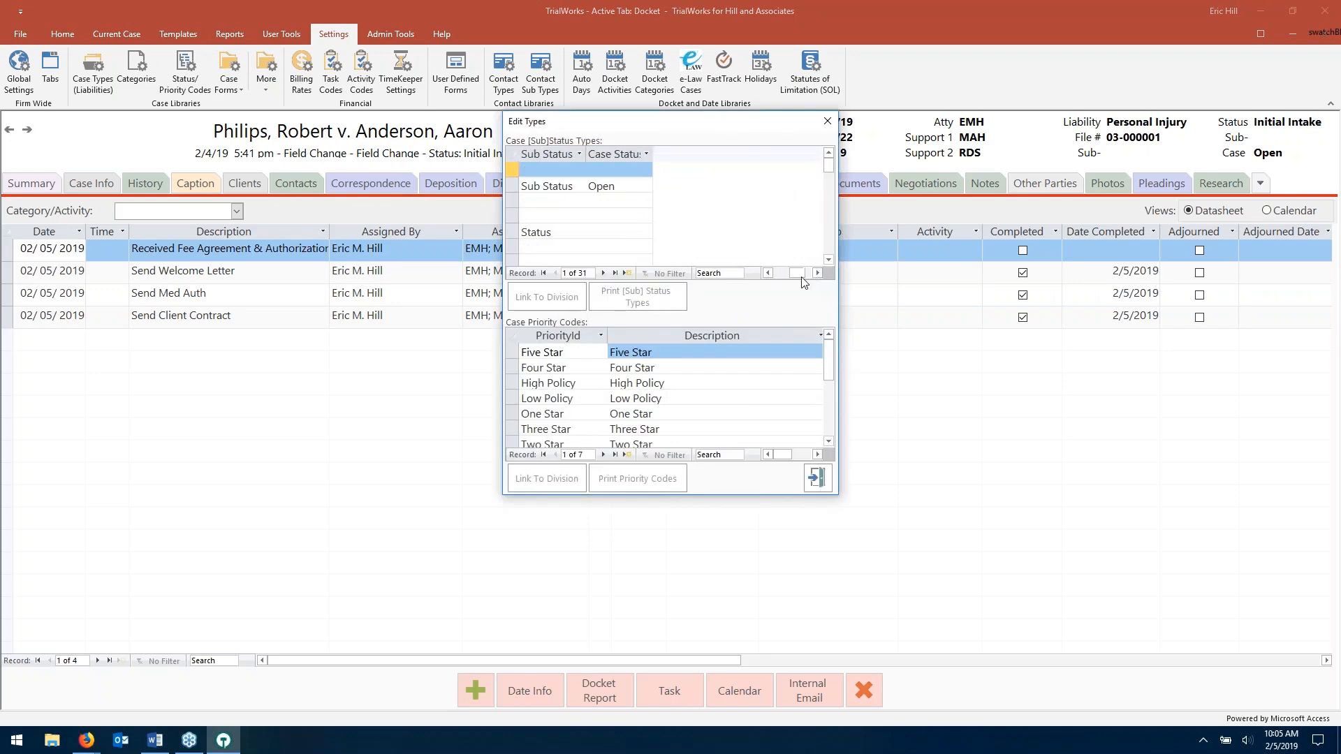
left_click_drag(802, 276, 772, 276)
left_click(825, 480)
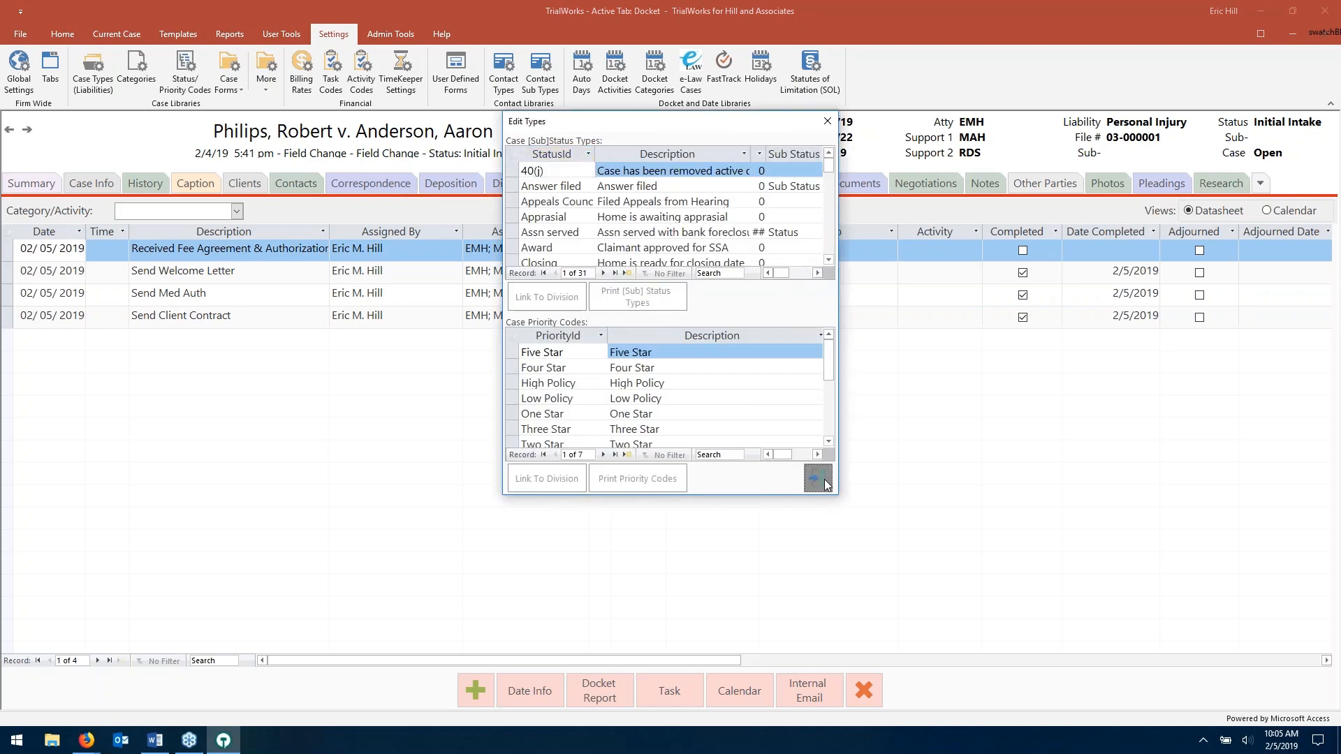
left_click(727, 66)
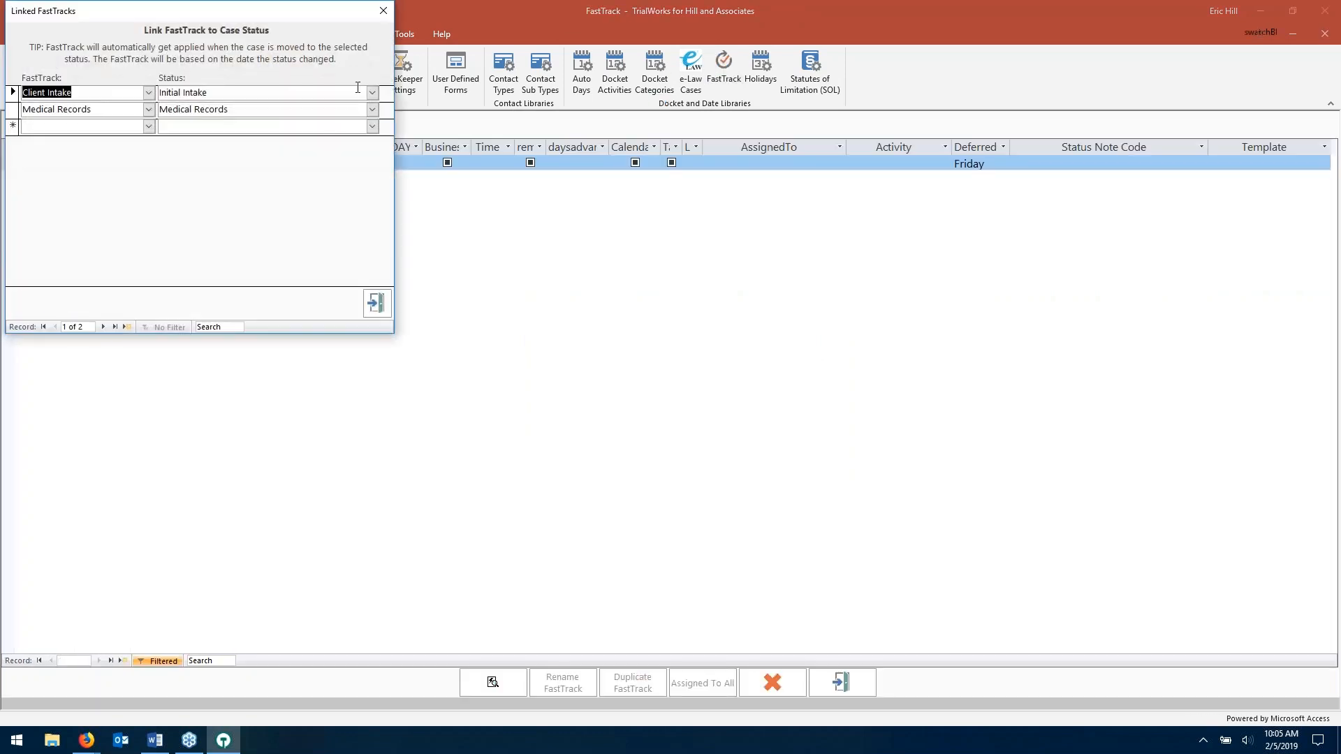
- Reopen the FastTrack case-status links, check Client Intake's linked status, then close the window
left_click(384, 10)
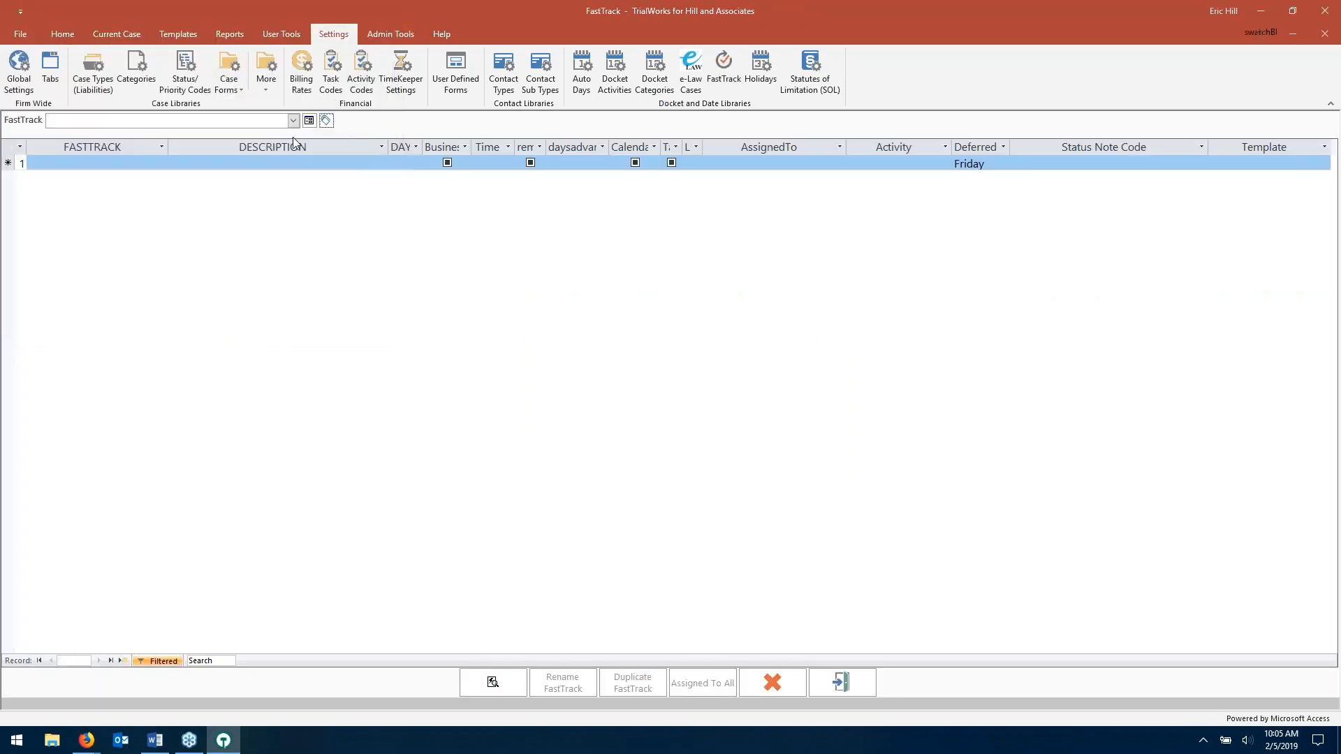
left_click(327, 121)
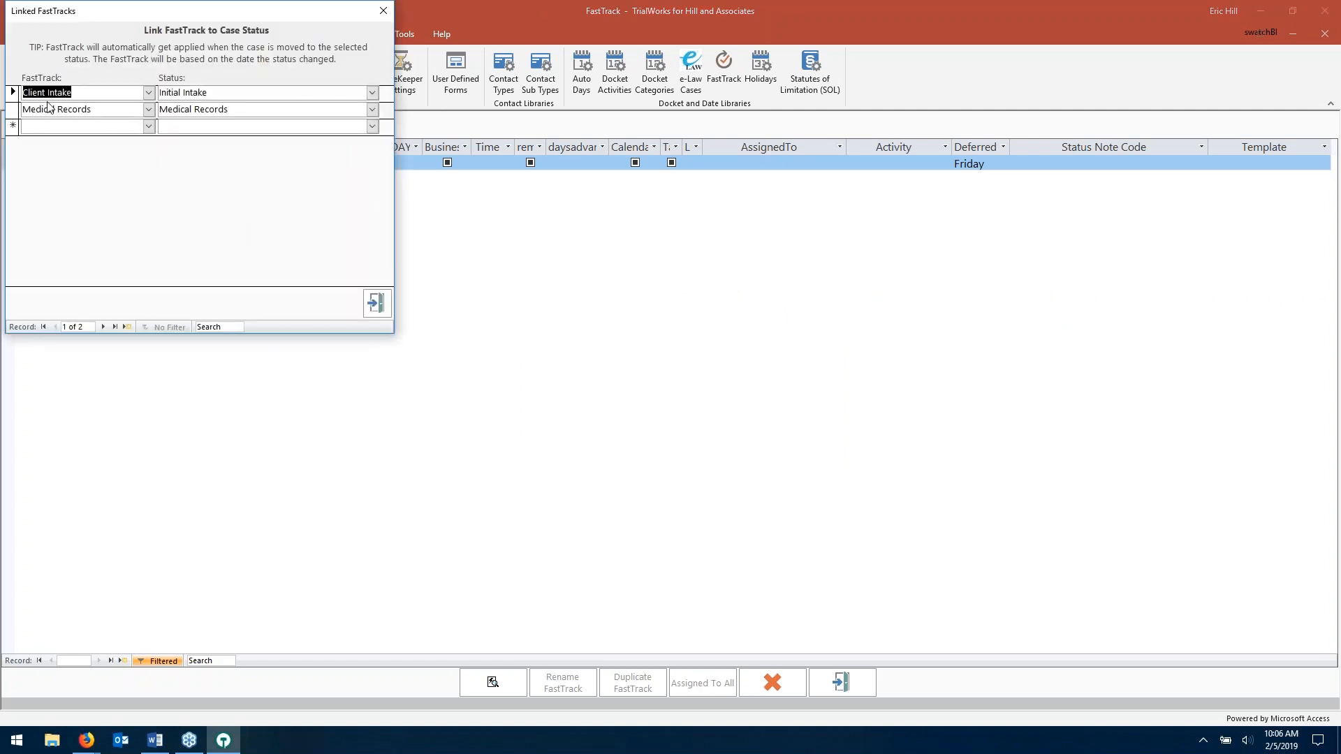
left_click(221, 97)
left_click_drag(300, 11, 428, 54)
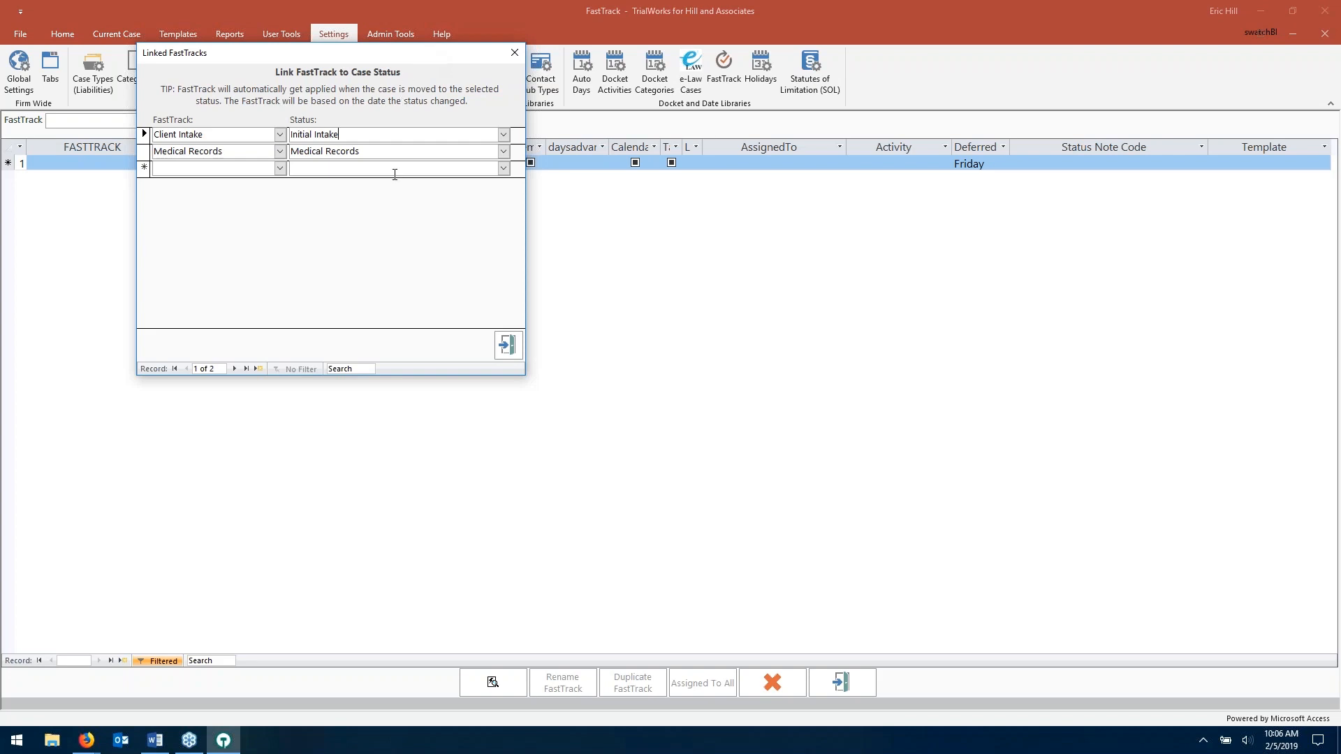
left_click(505, 347)
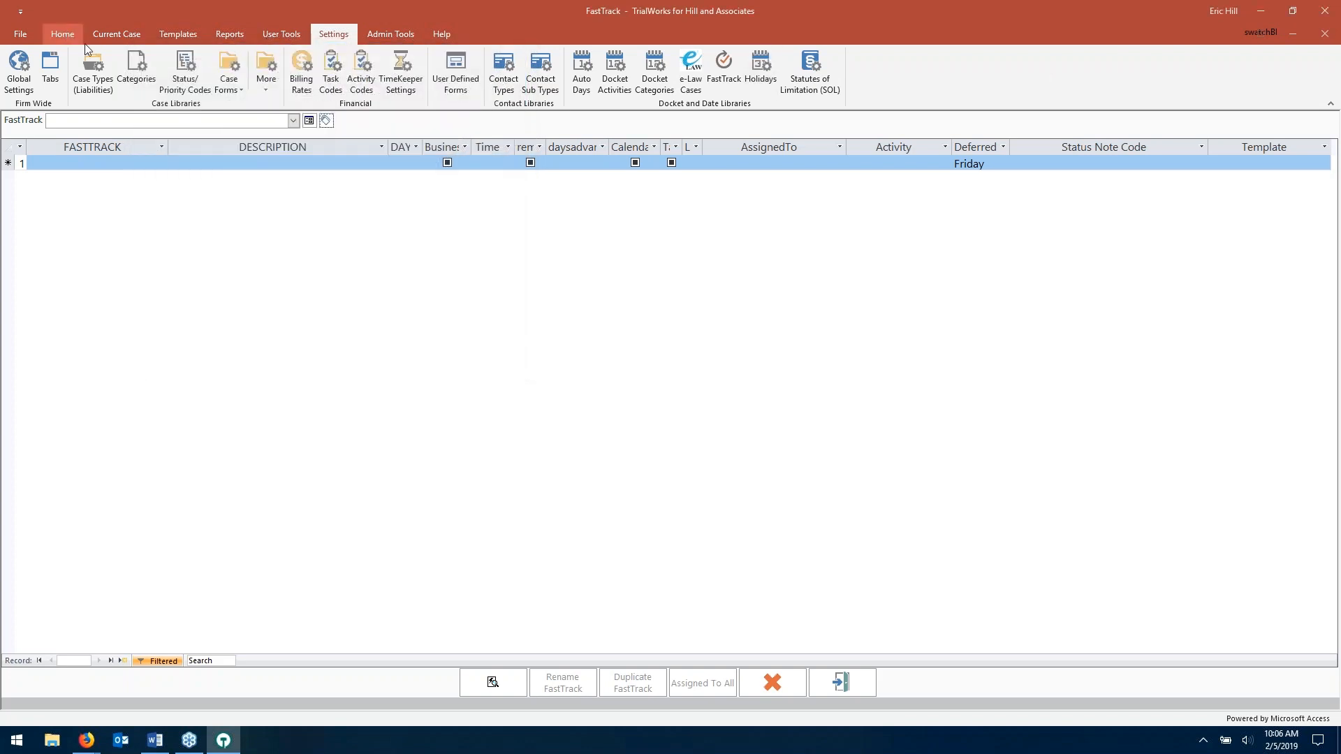
left_click(325, 120)
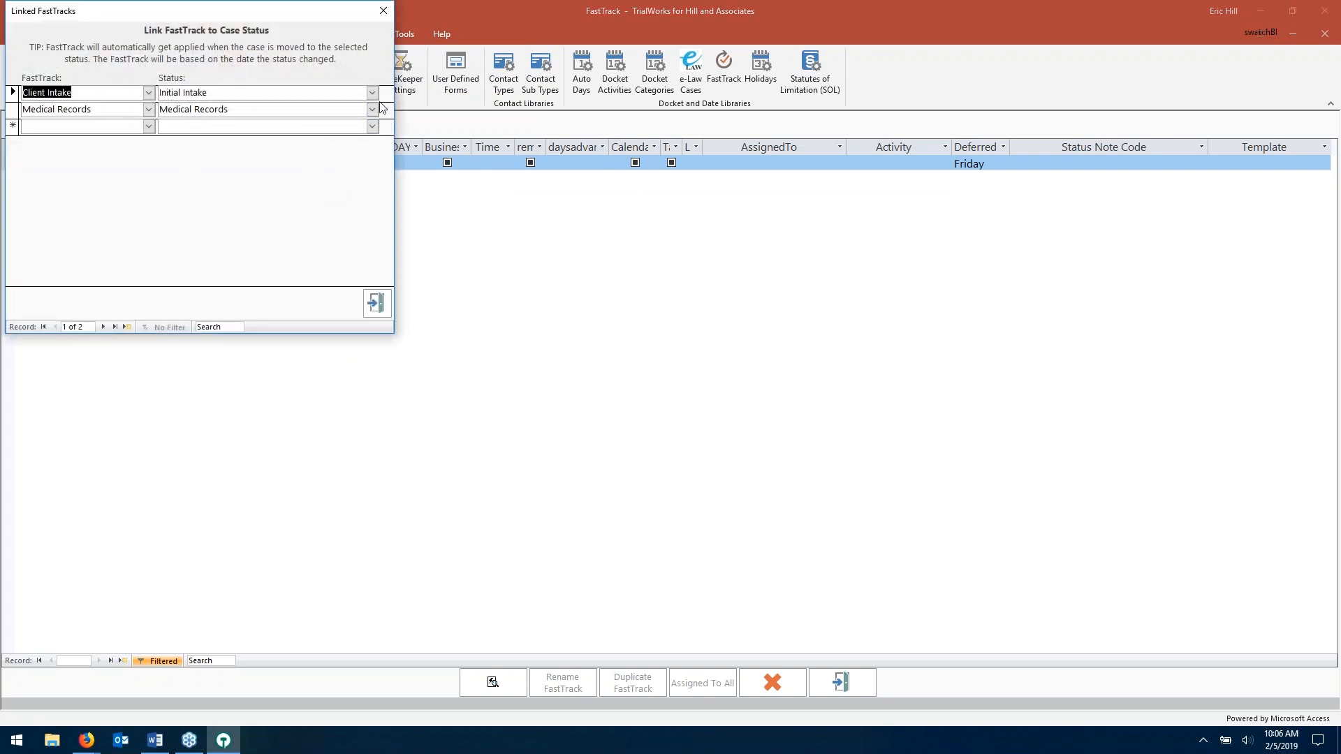
left_click(376, 304)
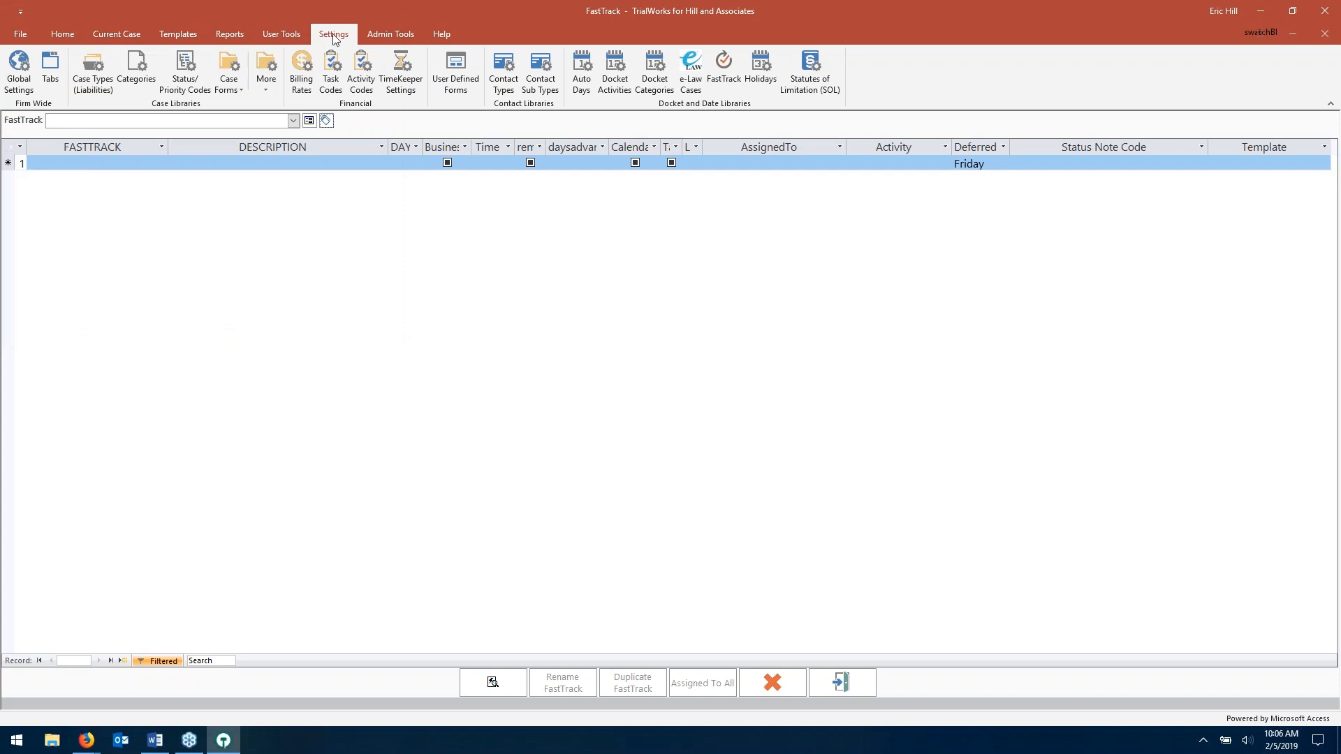
- Open the Status/Priority Codes editor and inspect the first status's sub status choices without changing them
left_click(187, 78)
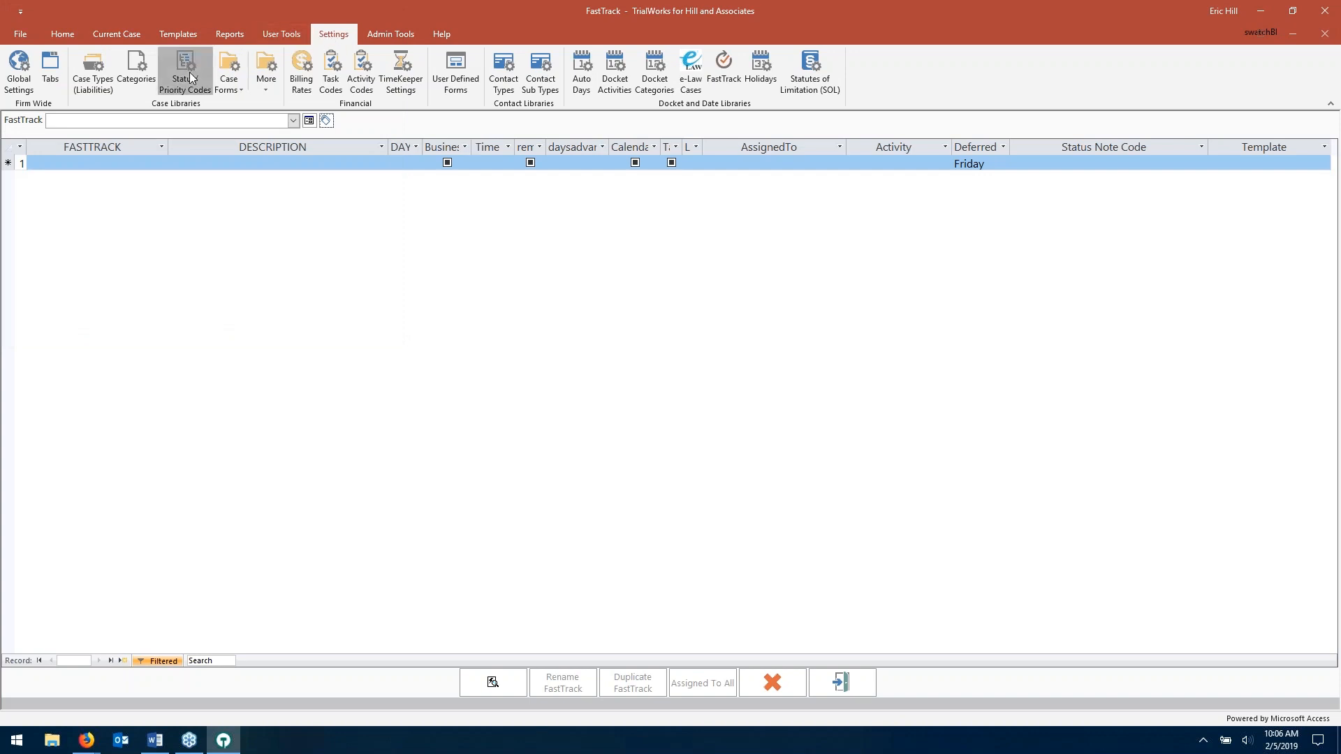
left_click(817, 274)
left_click(720, 170)
left_click(751, 170)
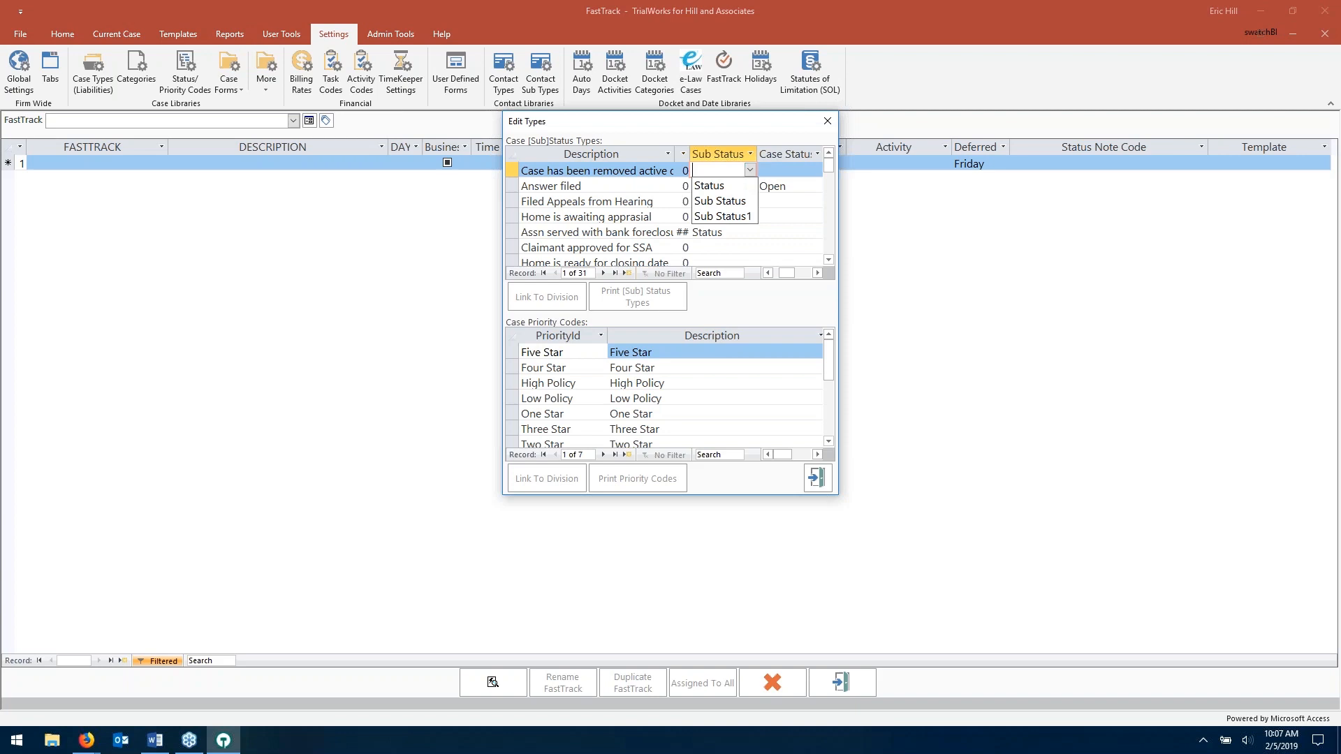
left_click(782, 131)
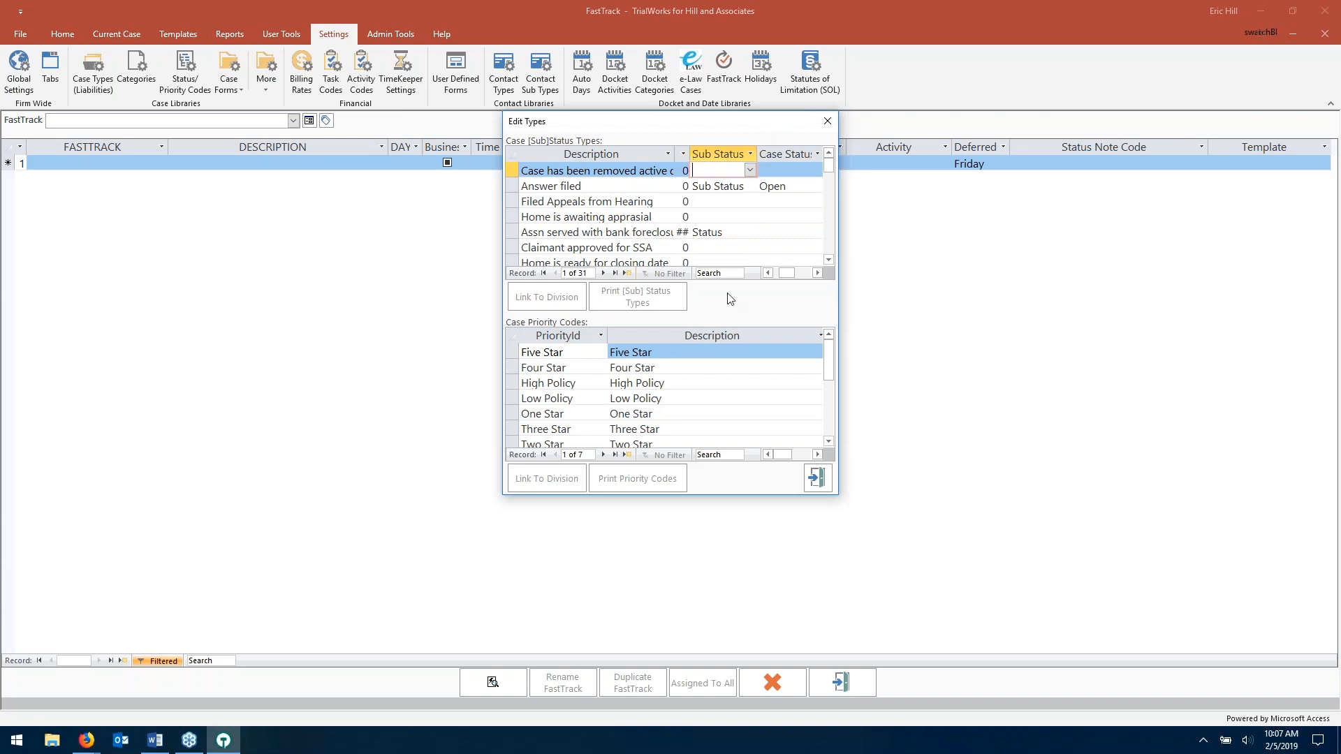
- Leave Initial Intake's sub status as Status and close the status types editor
left_click(768, 273)
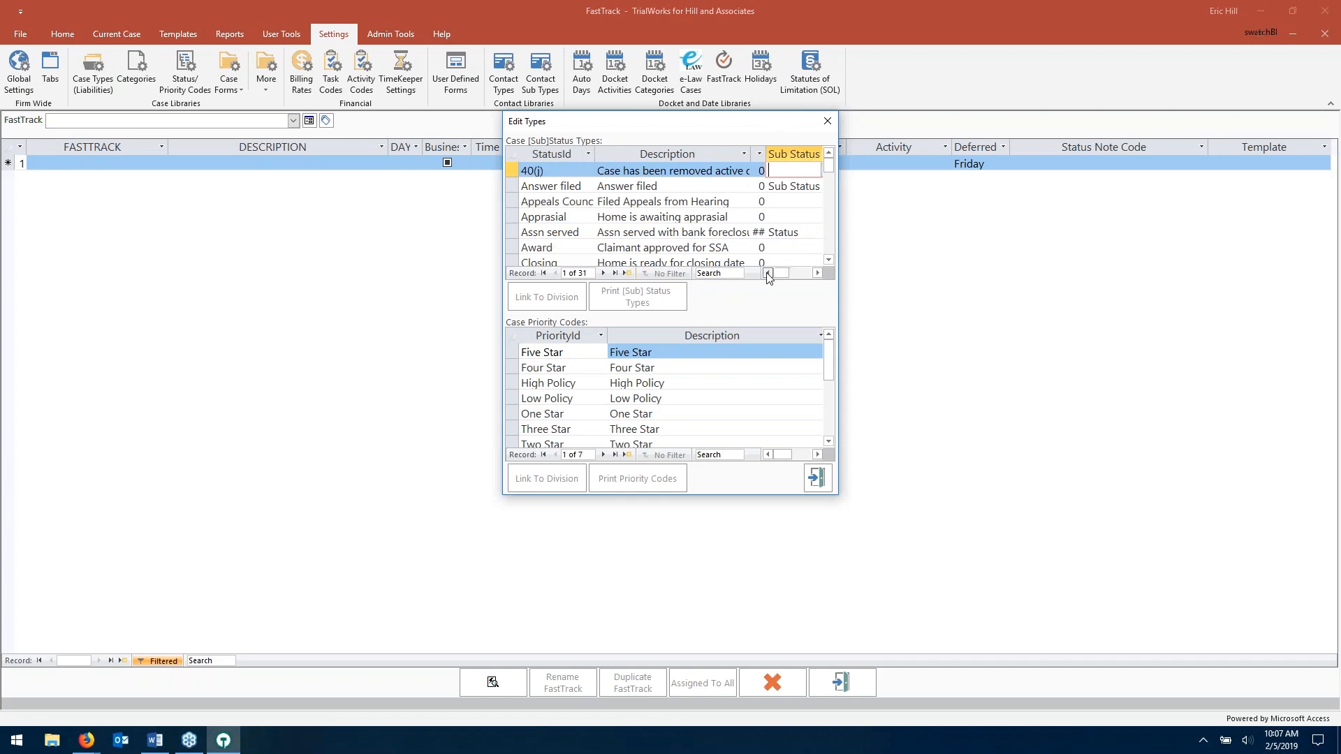
left_click(828, 261)
left_click(828, 260)
left_click(828, 261)
left_click(829, 261)
left_click(829, 261)
left_click(829, 260)
left_click(828, 261)
left_click(829, 261)
left_click(681, 234)
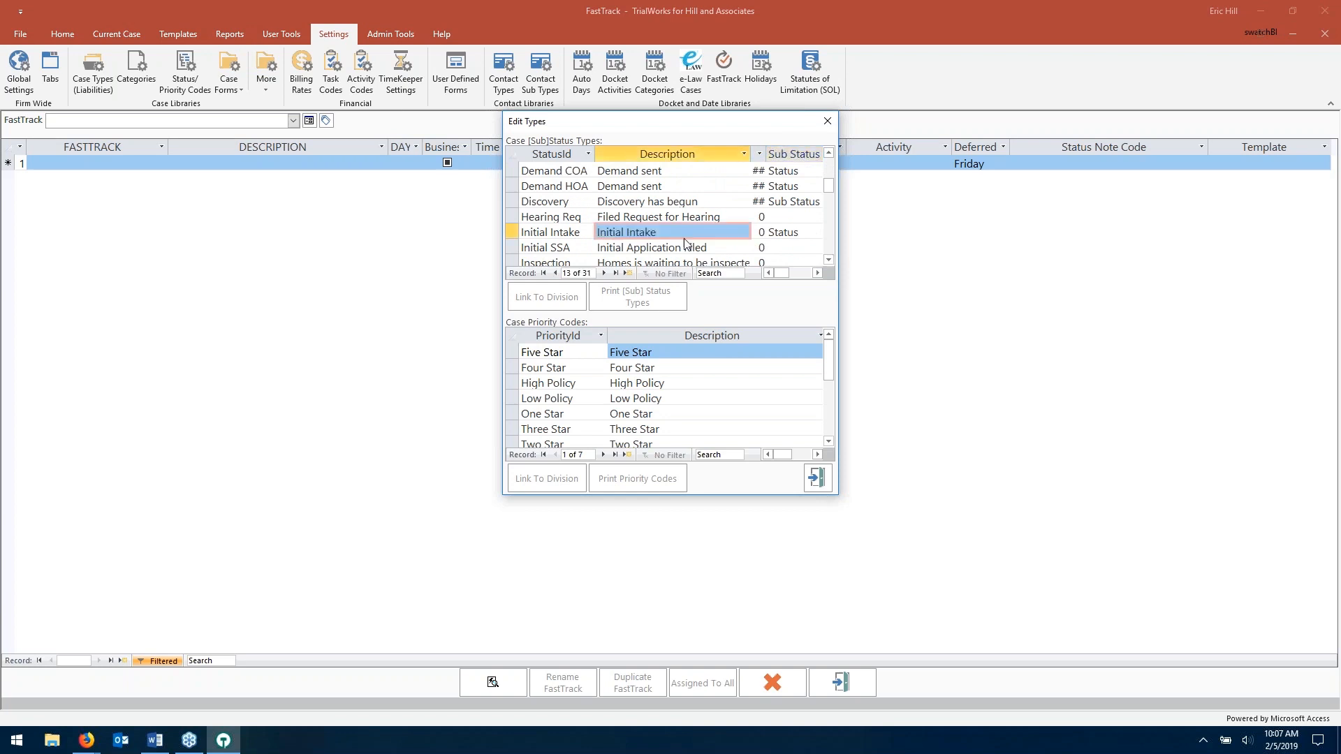
left_click(809, 233)
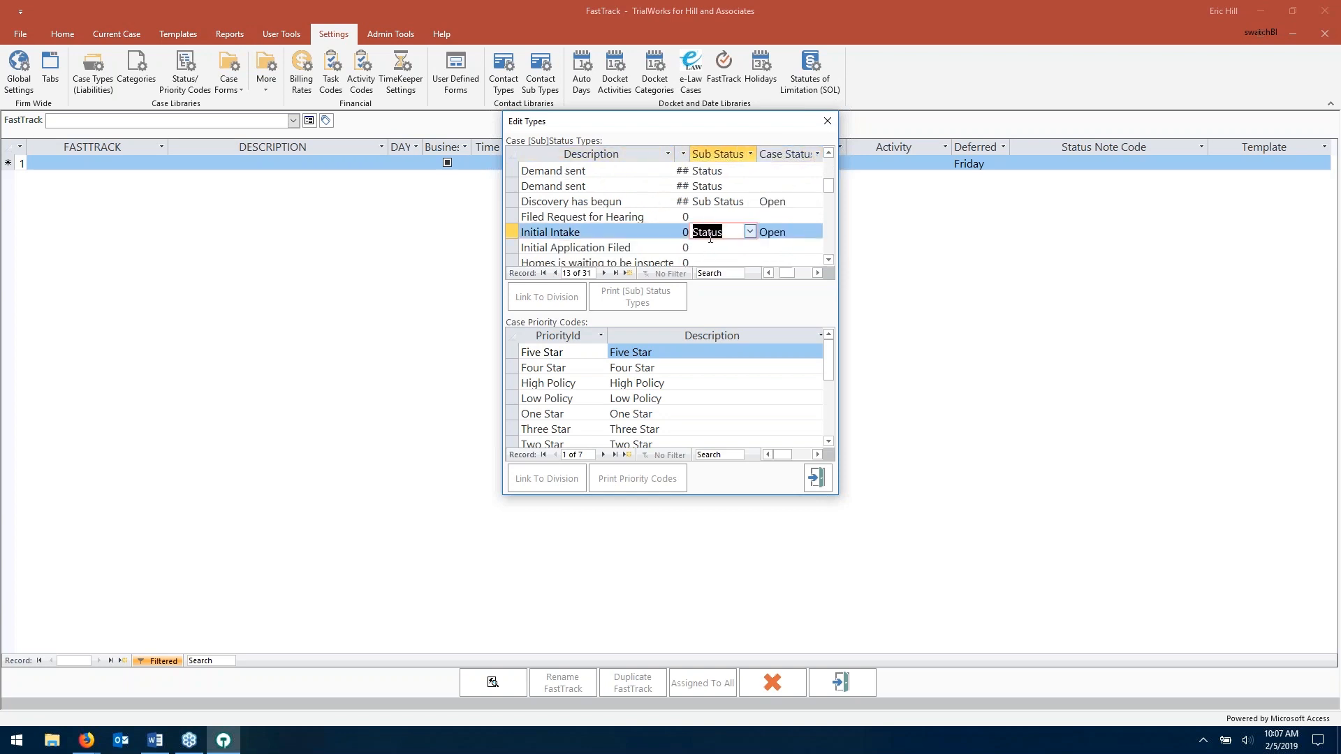
left_click(750, 232)
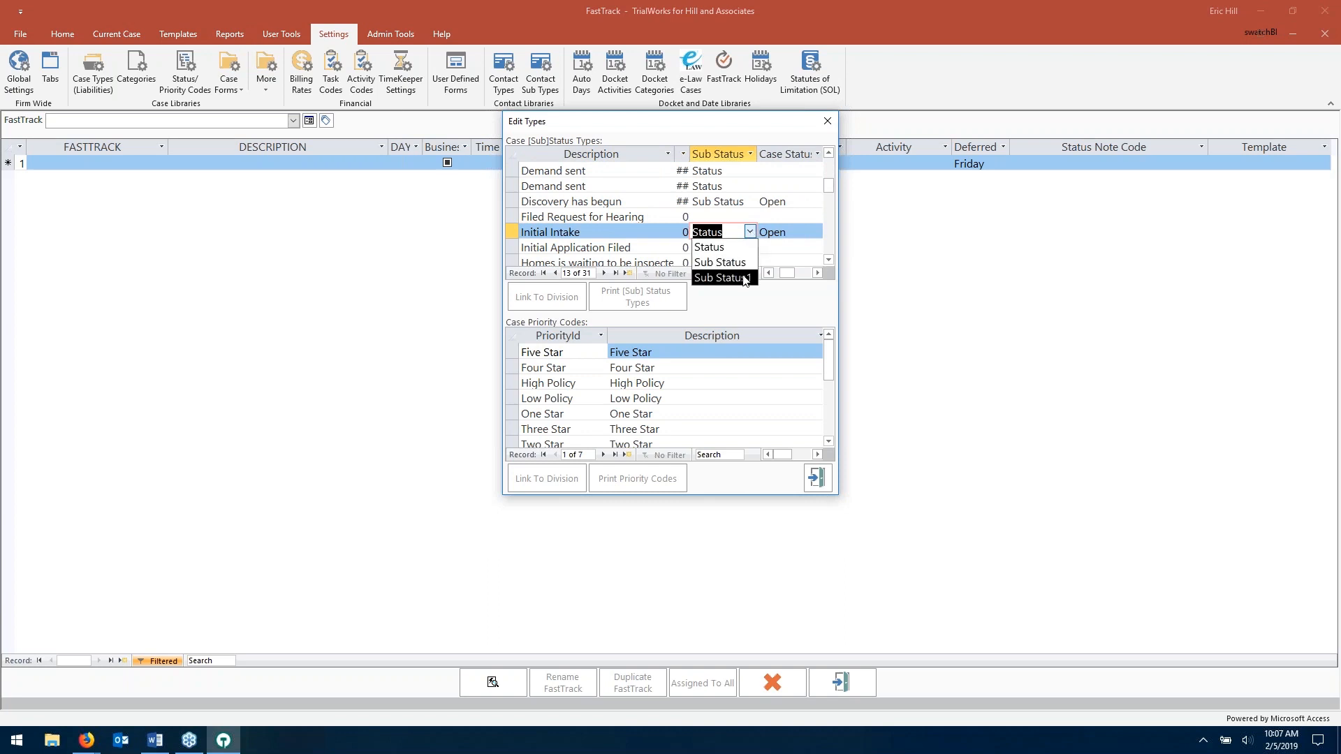
left_click(752, 234)
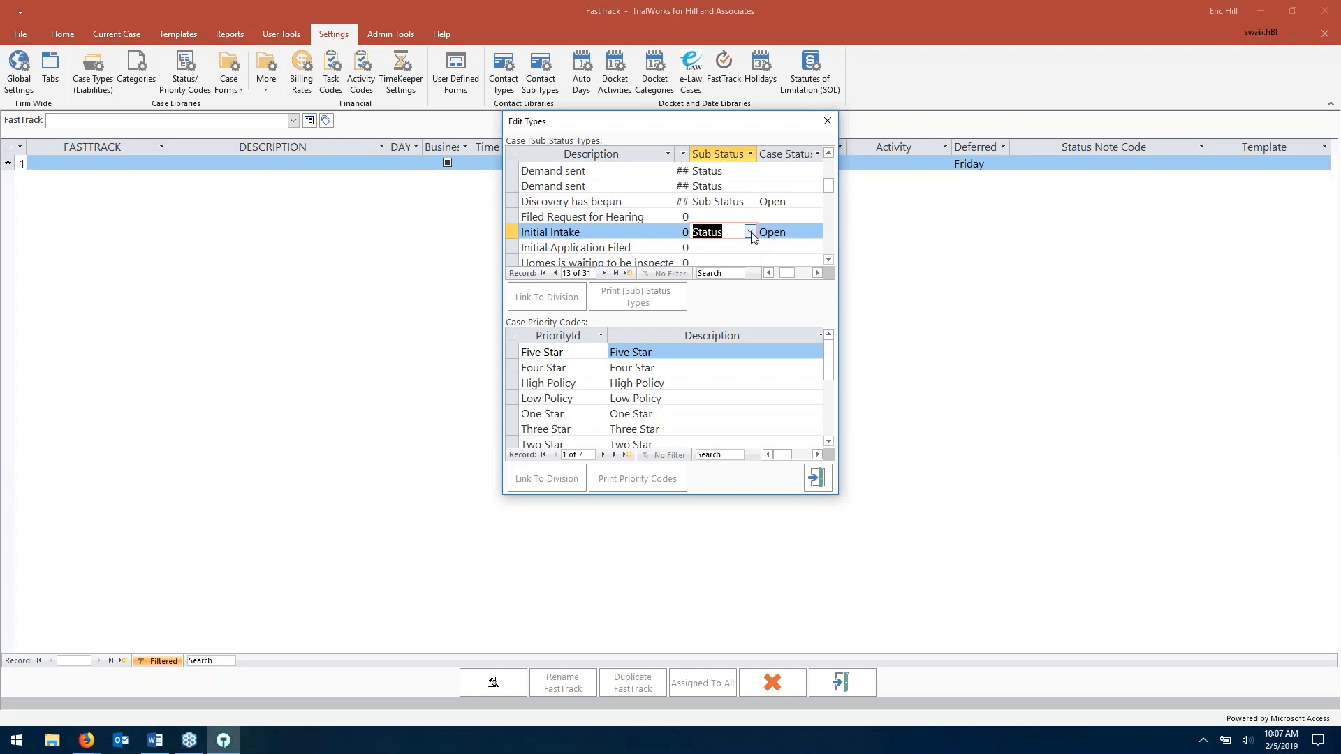
left_click(818, 479)
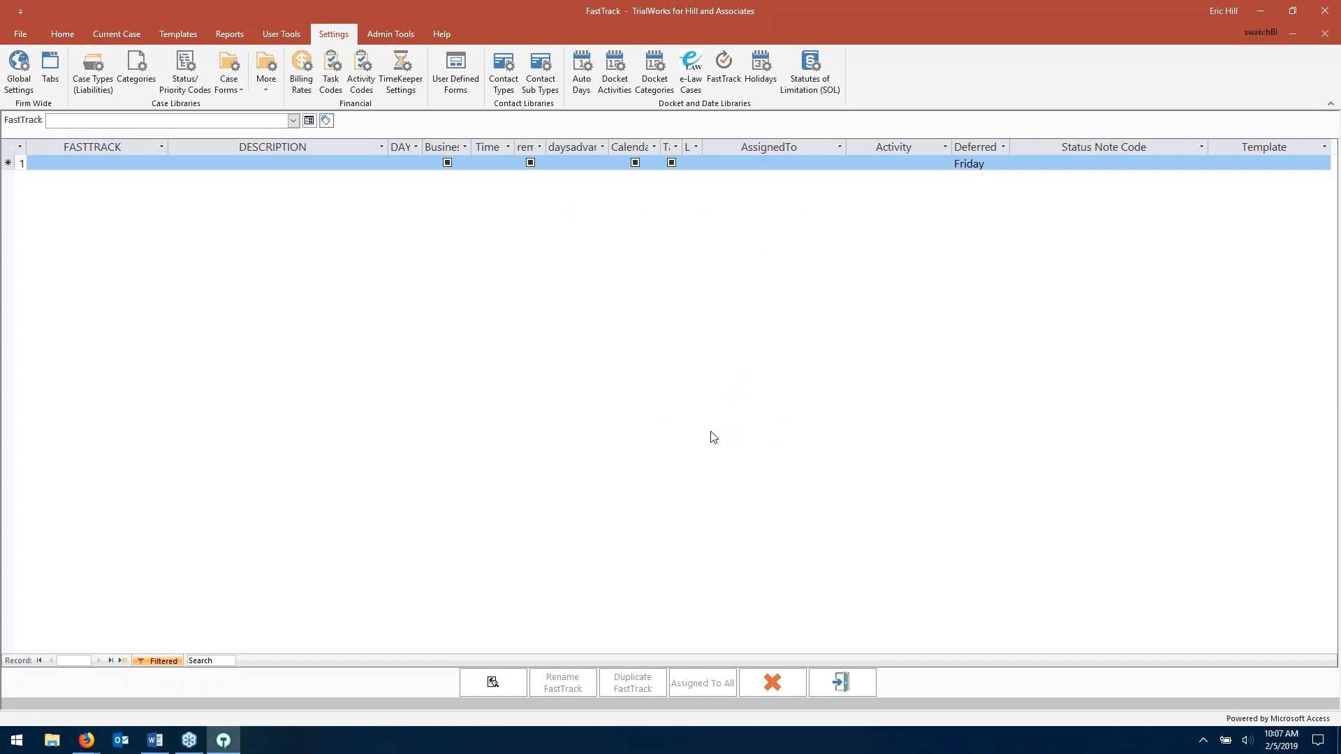
- Close FastTrack setup, briefly view the meeting agenda in Word, then minimize TrialWorks
left_click(835, 681)
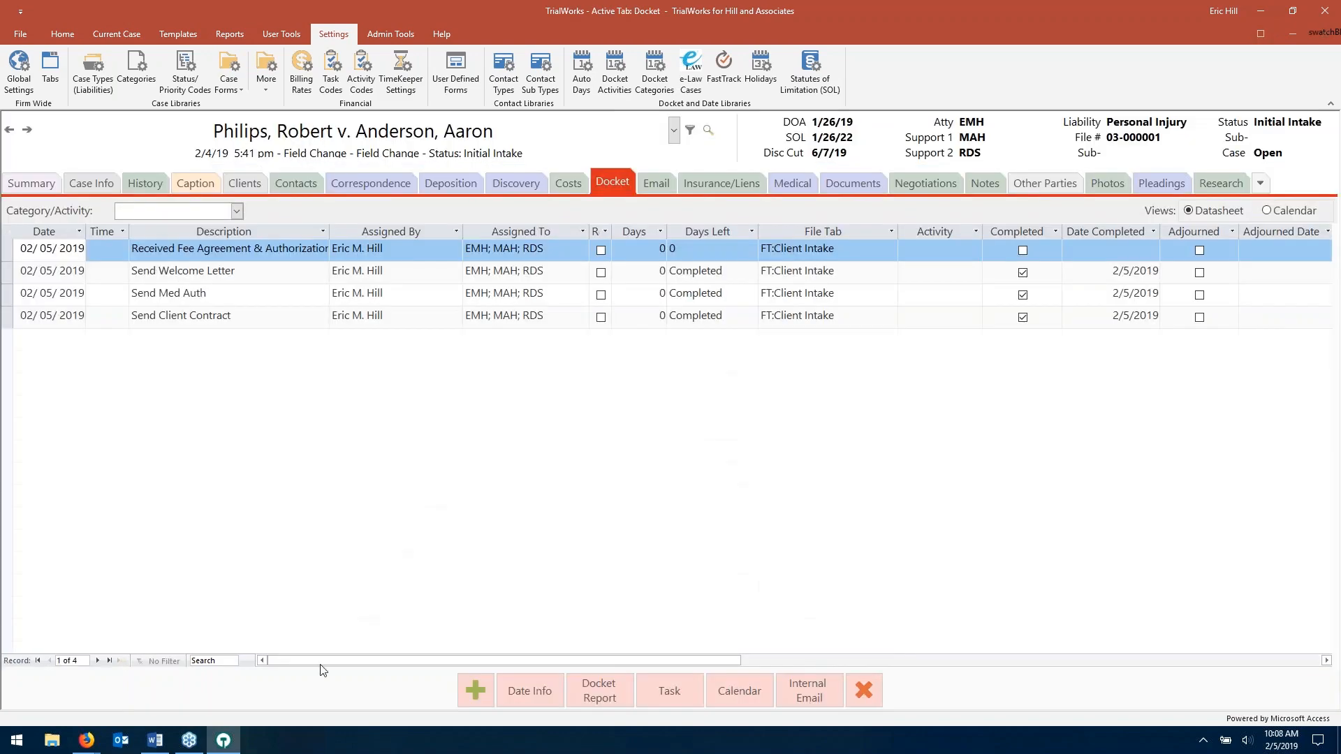
left_click(155, 740)
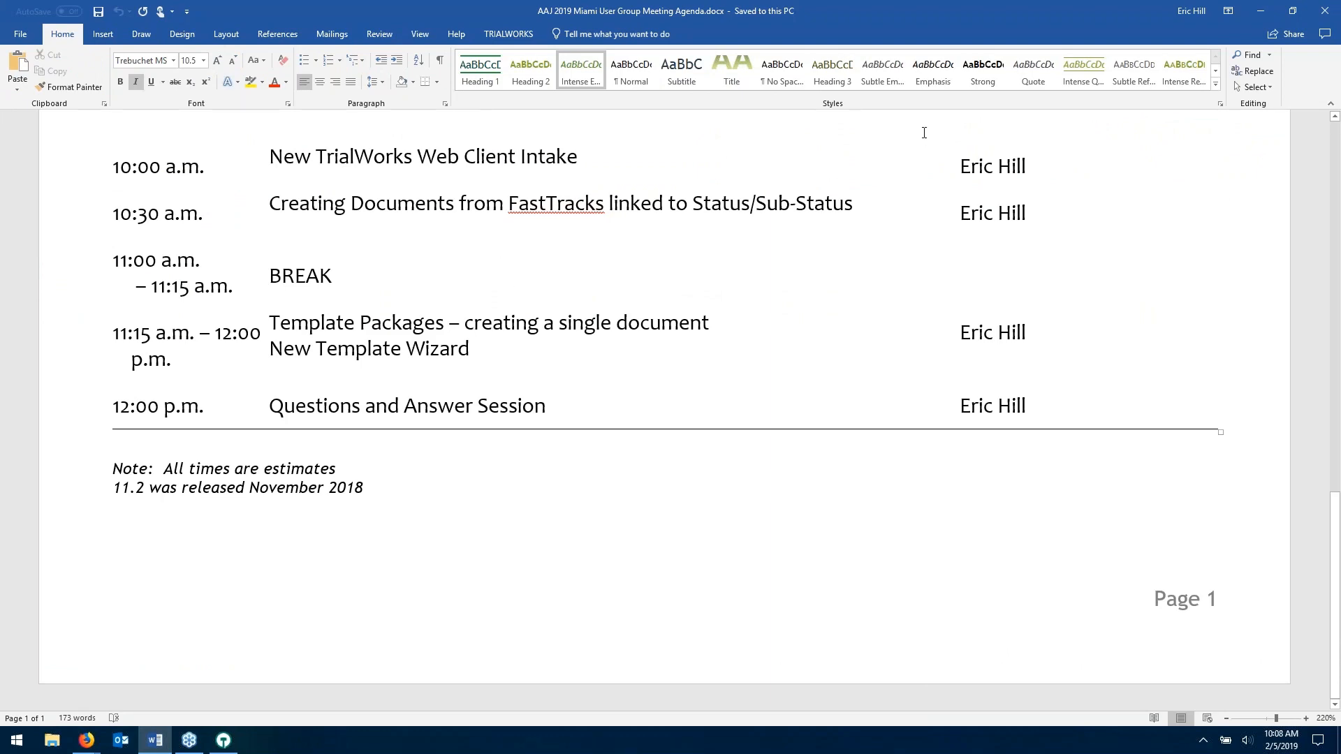
left_click(224, 740)
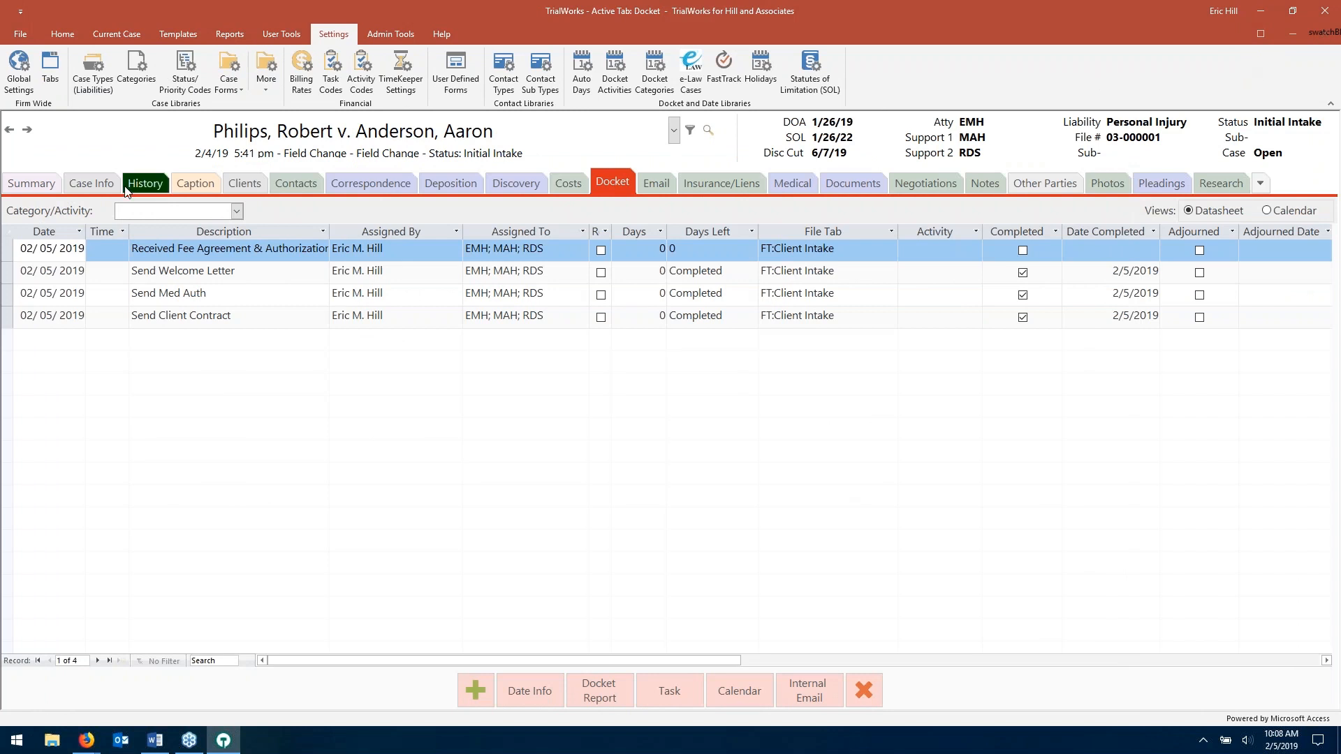
left_click(1261, 12)
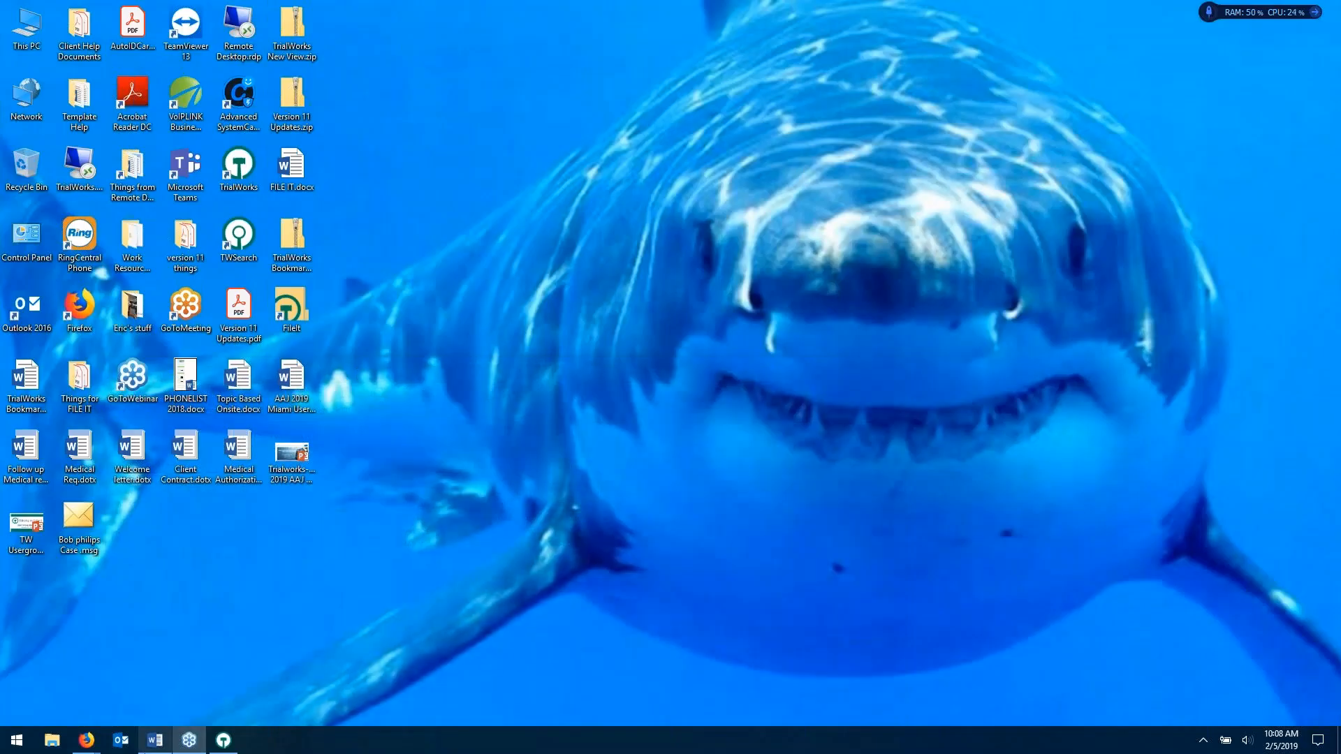
- Close the extra Firefox intake window, choosing Leave Page
mouse_move(93, 738)
left_click(222, 671)
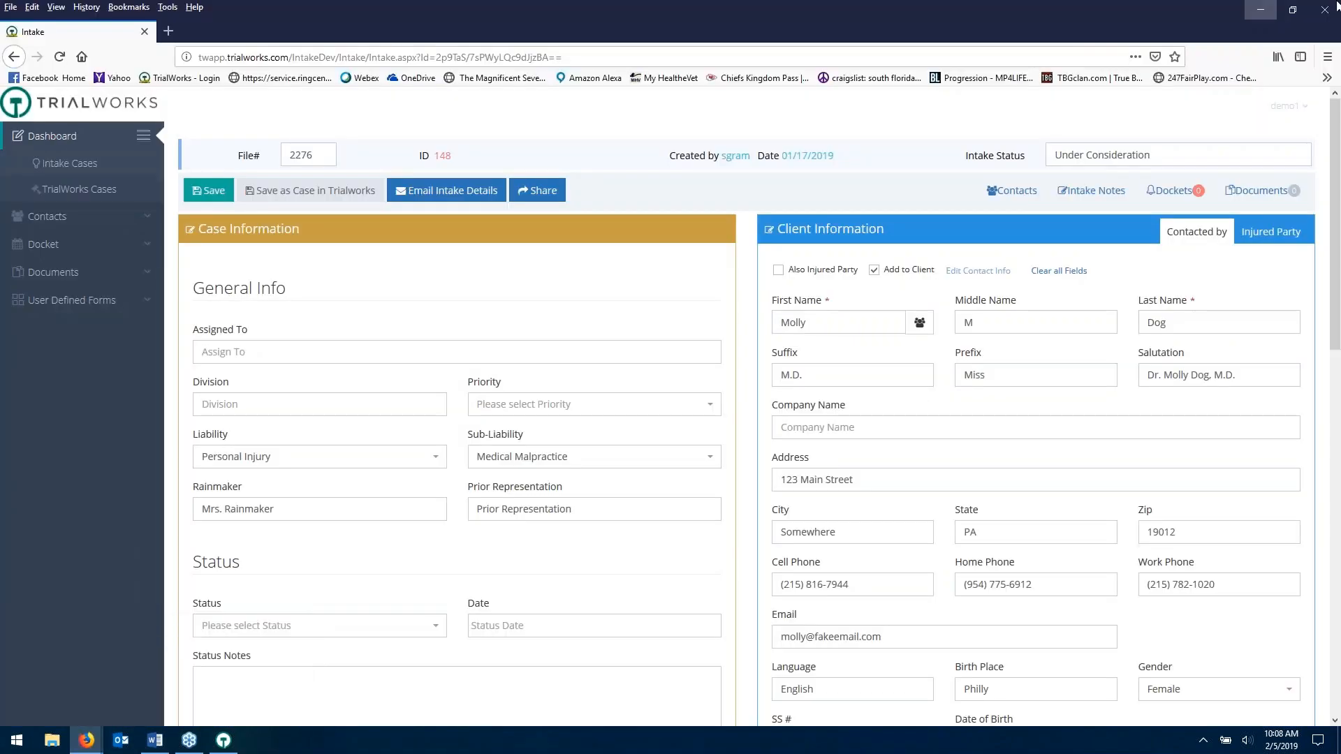
left_click(1324, 15)
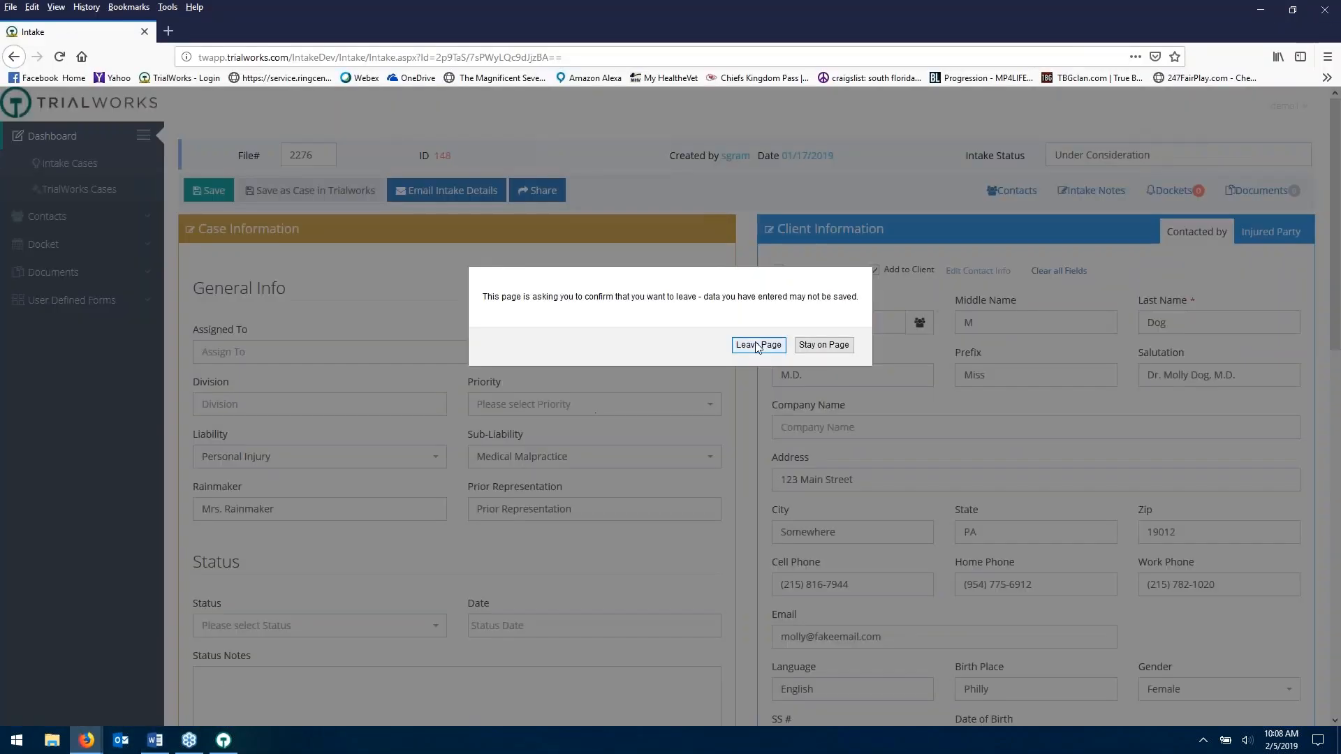
left_click(757, 350)
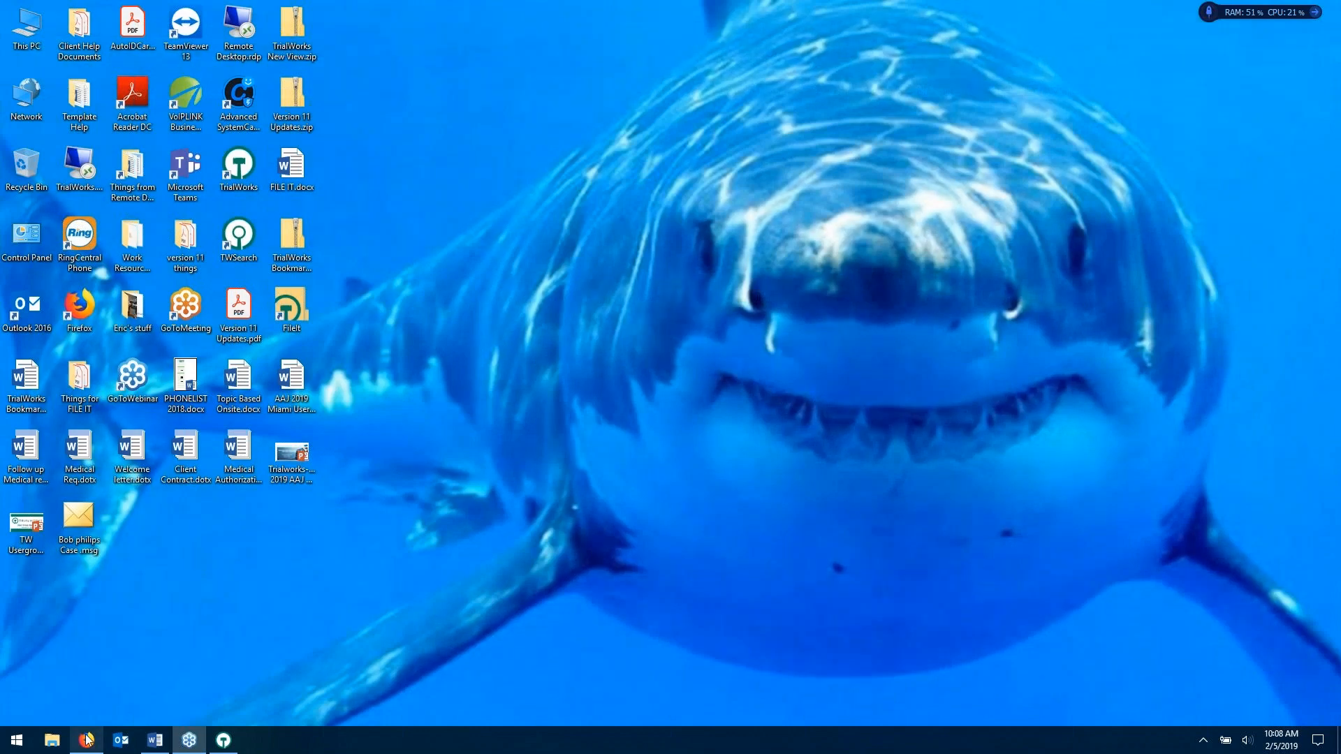
- In the remaining Firefox window, open the Docket tickler list, leaving the intake page
left_click(88, 740)
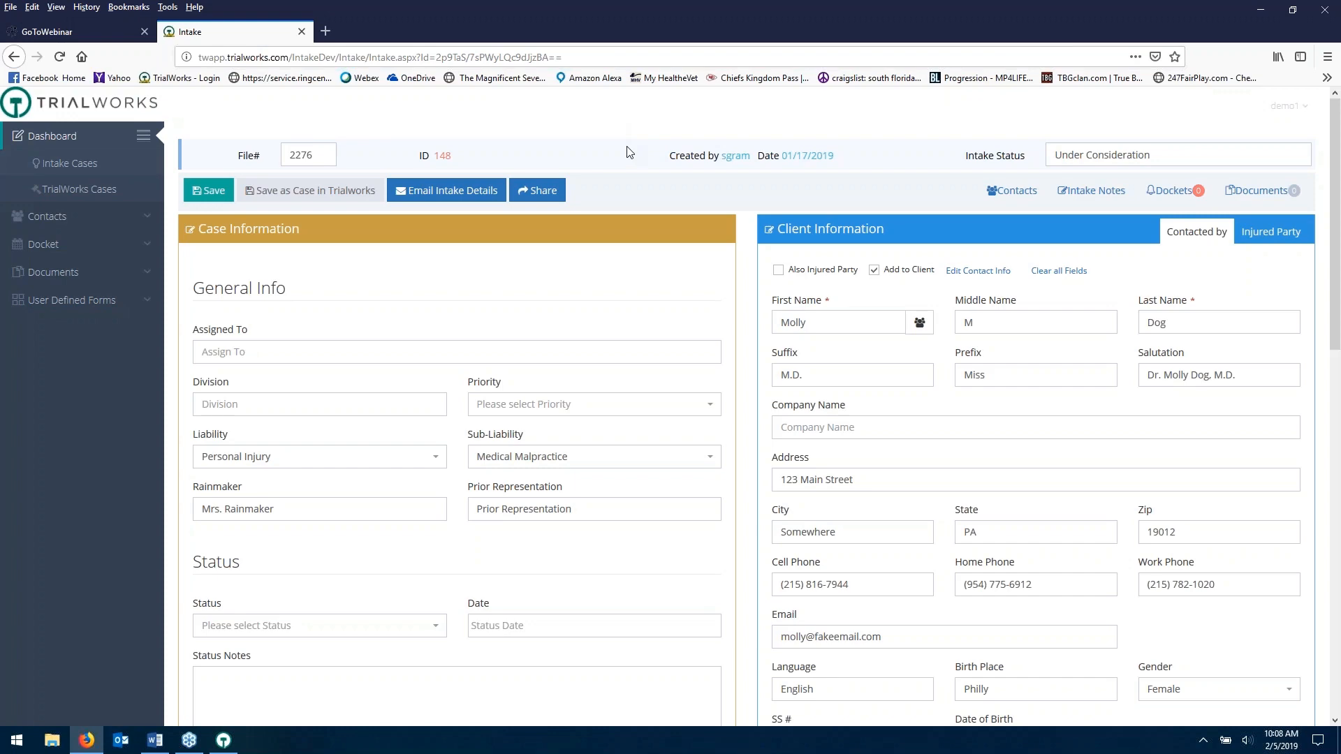
left_click(159, 245)
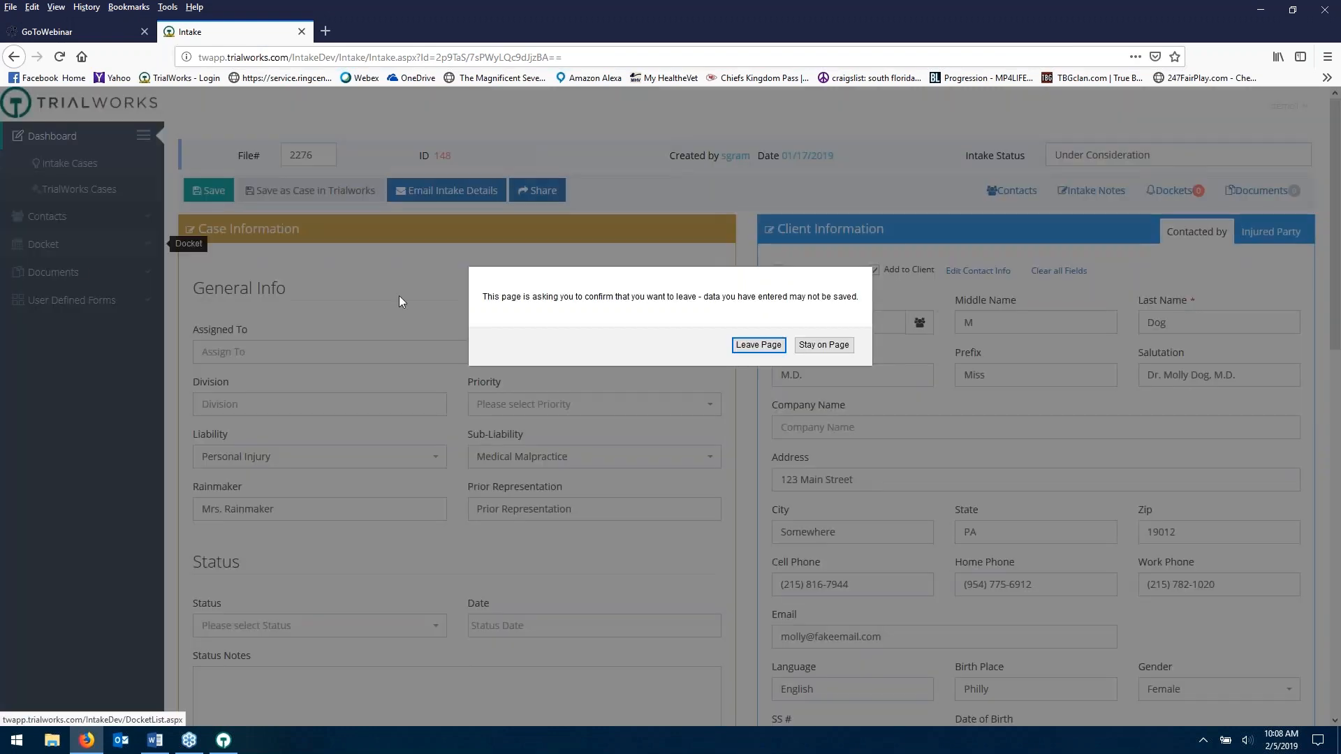
left_click(758, 345)
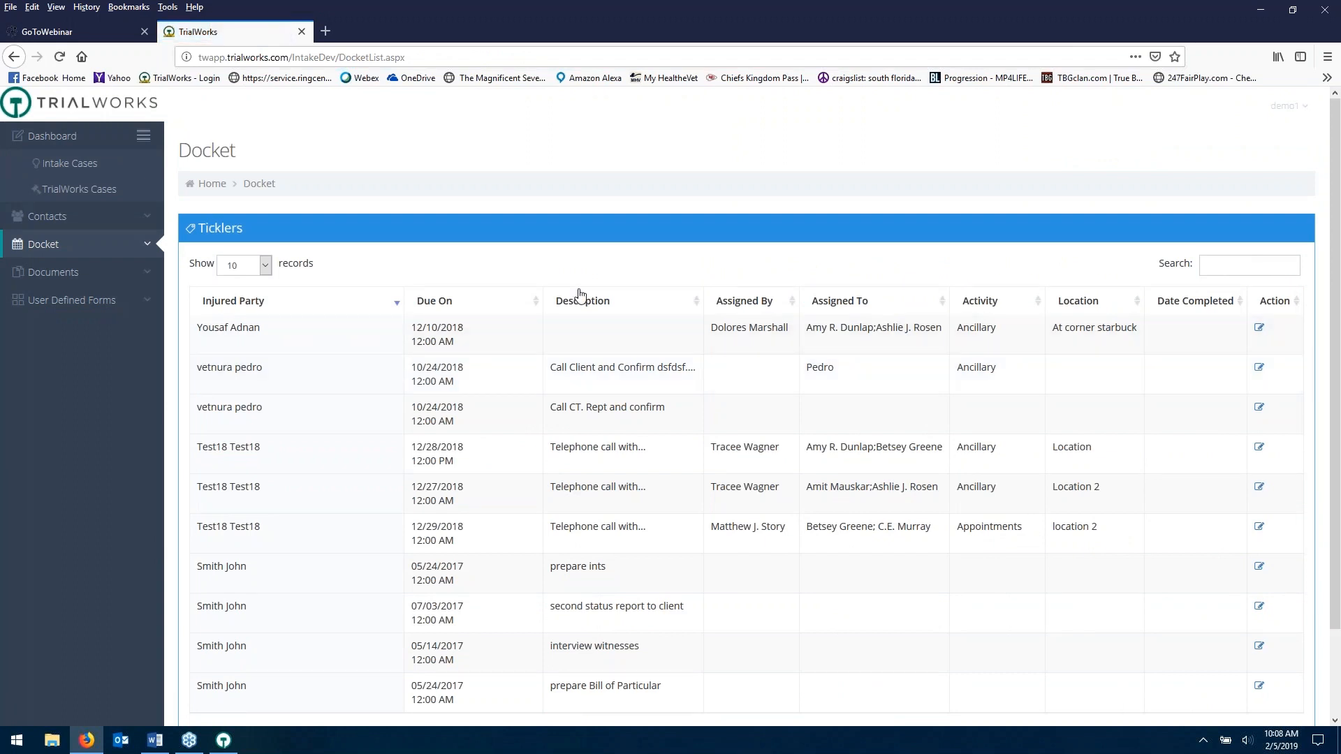
left_click(99, 167)
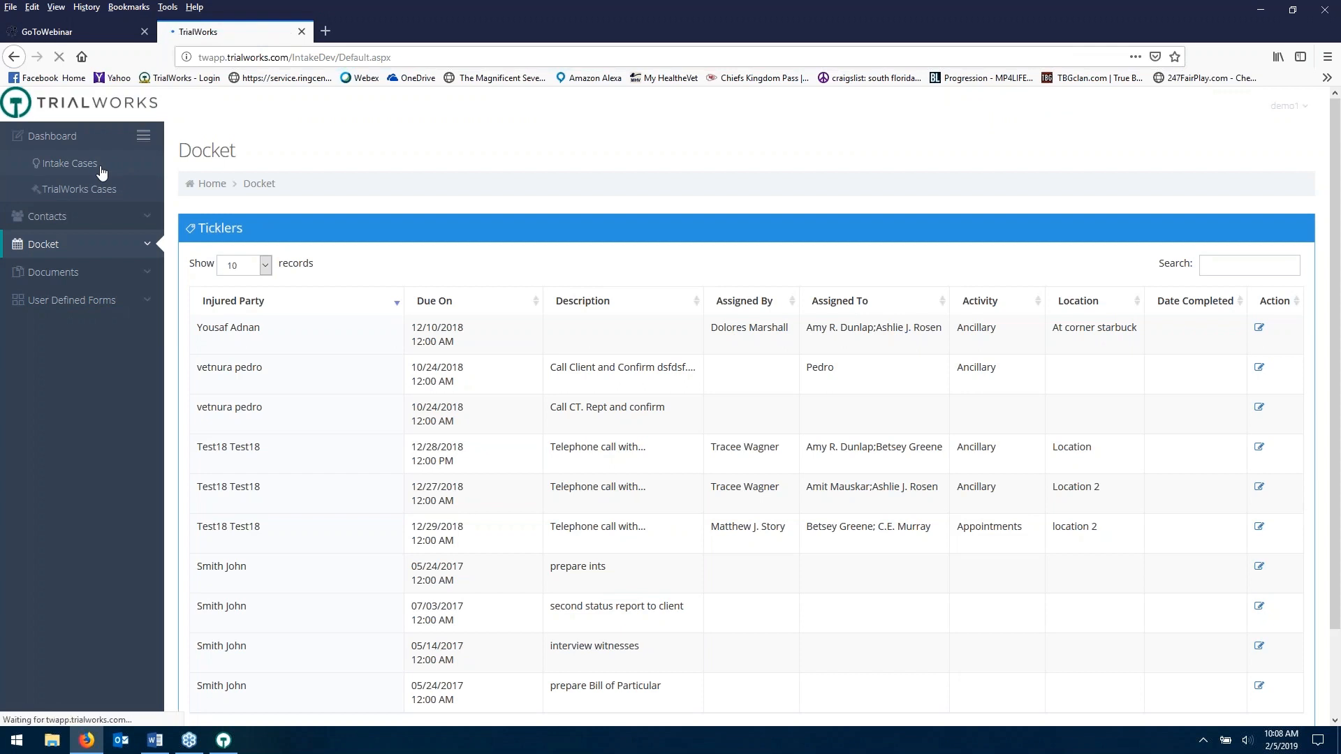
left_click(222, 354)
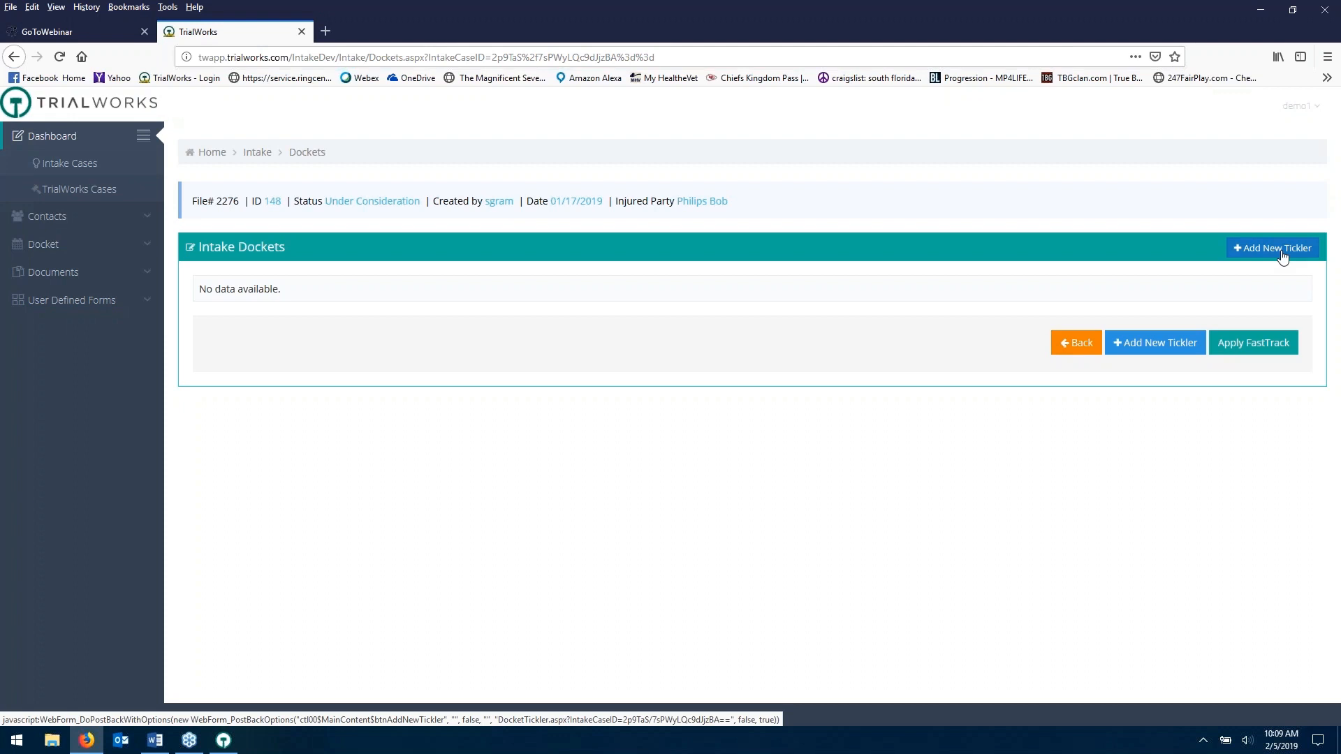
left_click(258, 154)
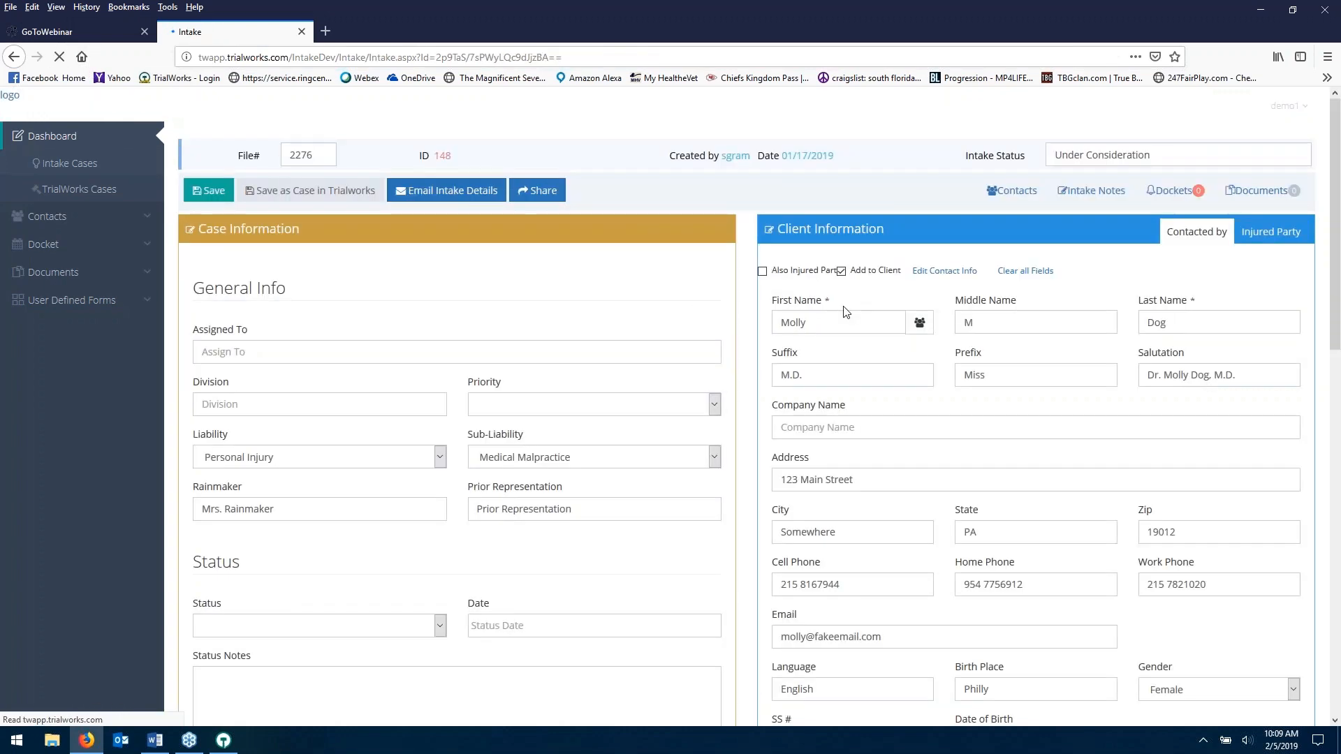
scroll(876, 329, "down", 7)
scroll(944, 388, "down", 6)
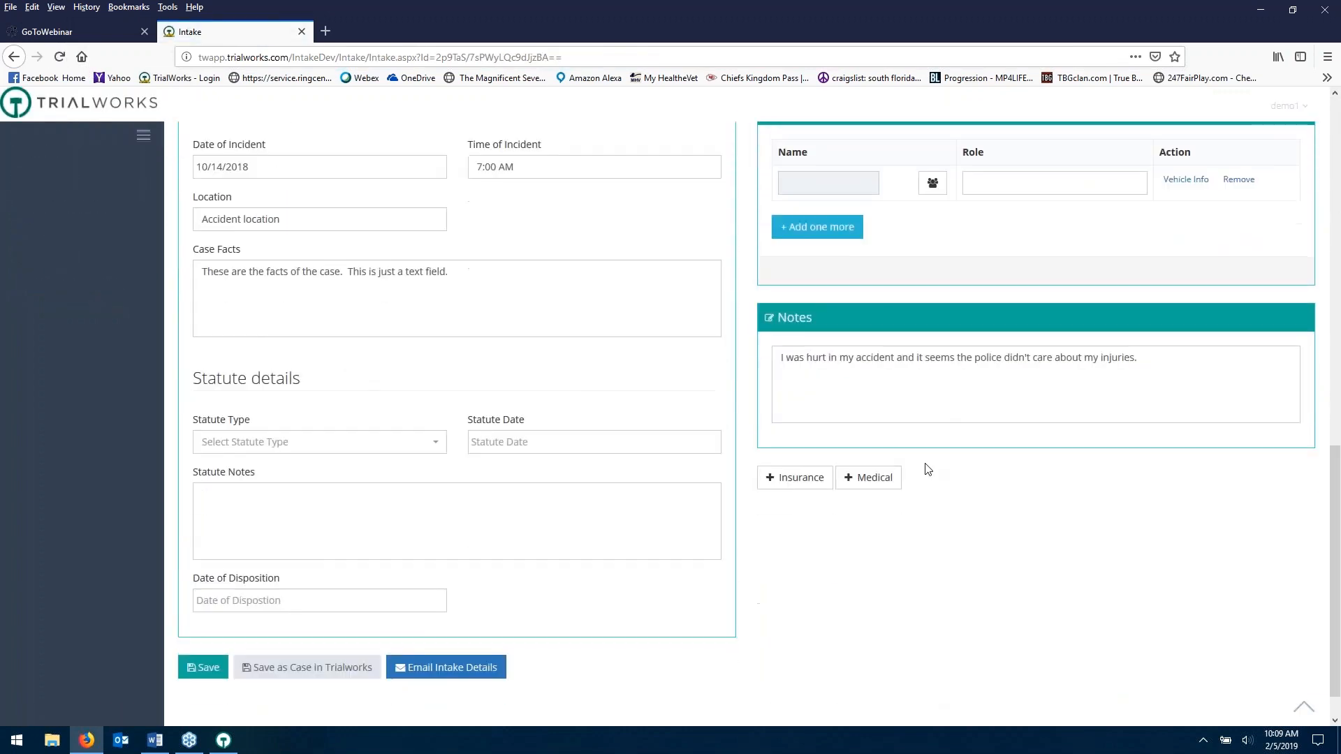
scroll(911, 509, "up", 4)
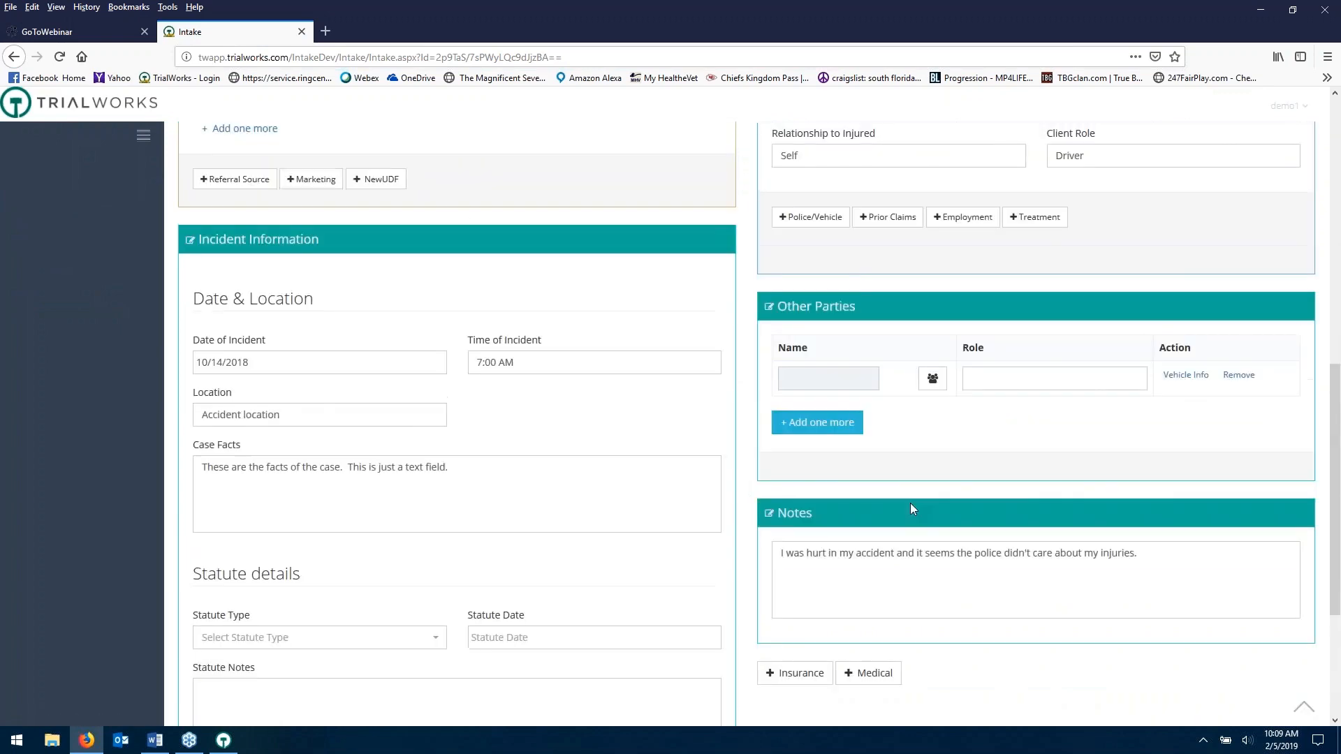
scroll(914, 509, "up", 9)
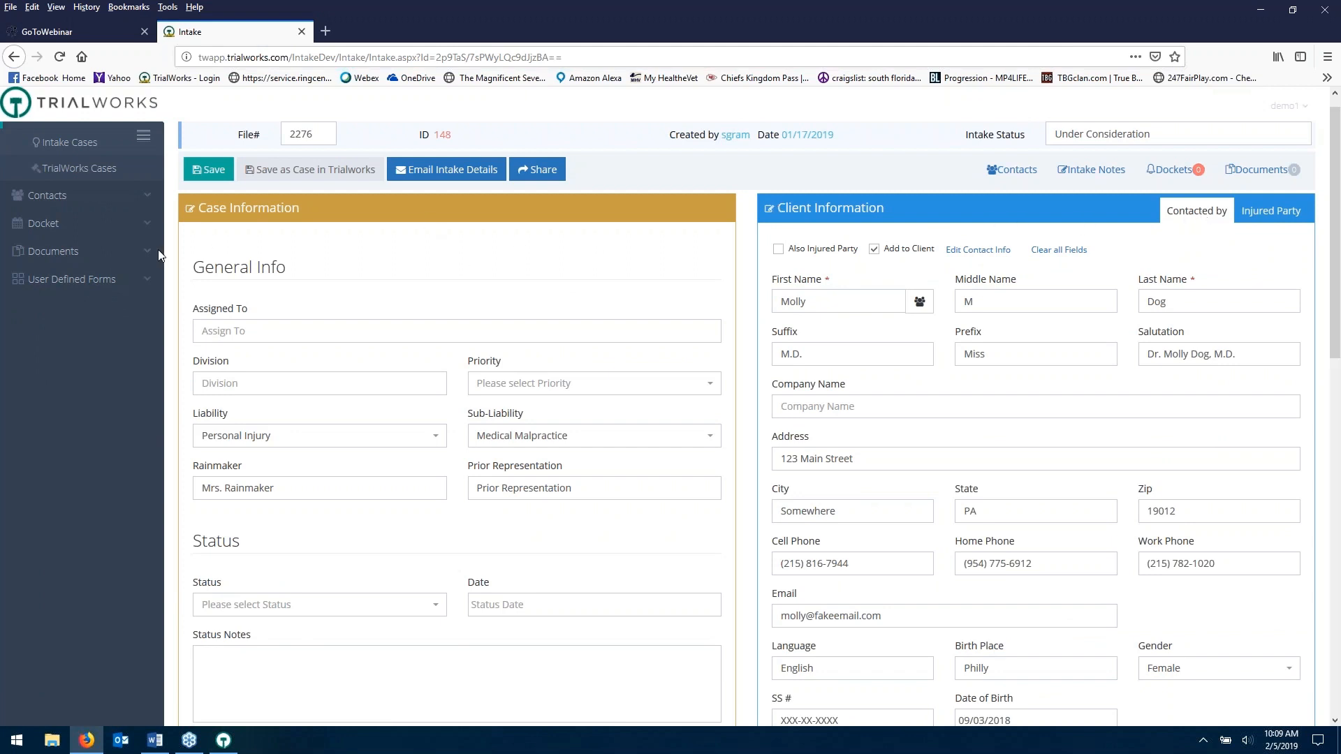
left_click(1258, 175)
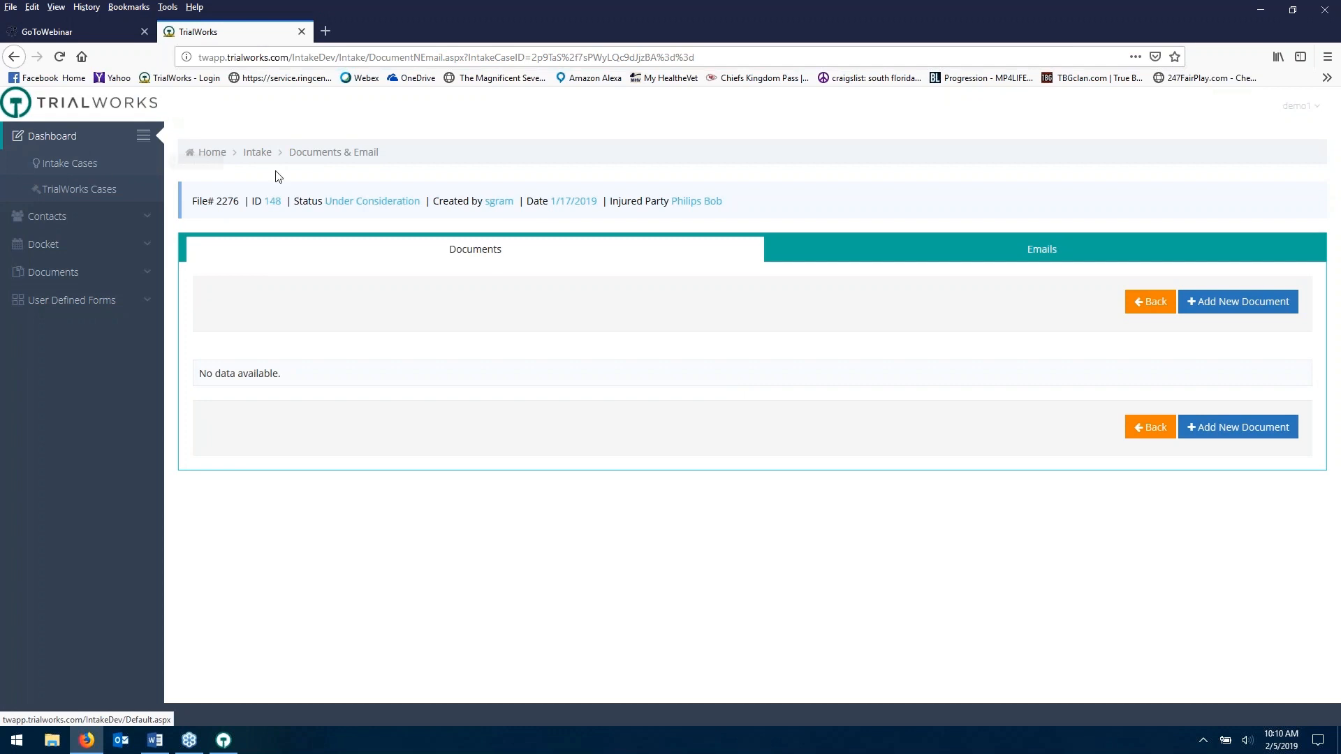
- Return to the Philips intake form via the breadcrumb and open its empty Dockets list
left_click(258, 152)
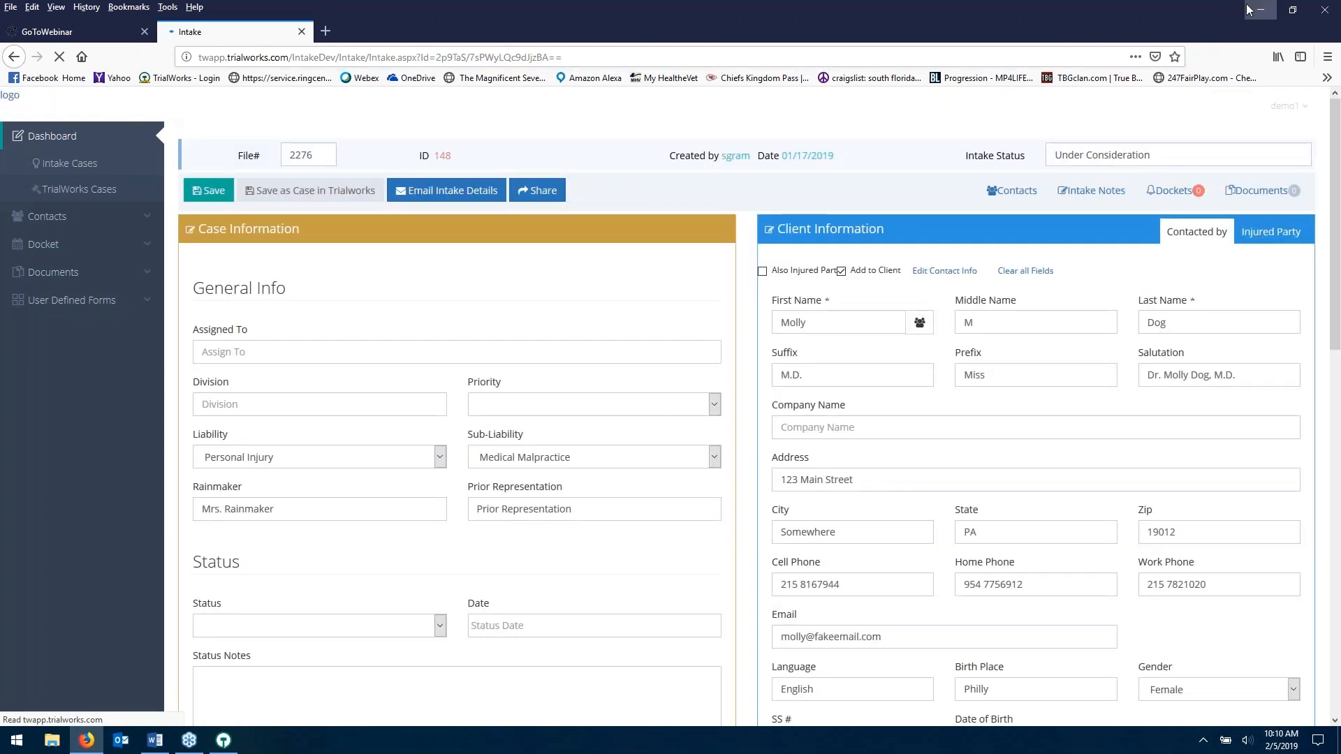
left_click(1180, 196)
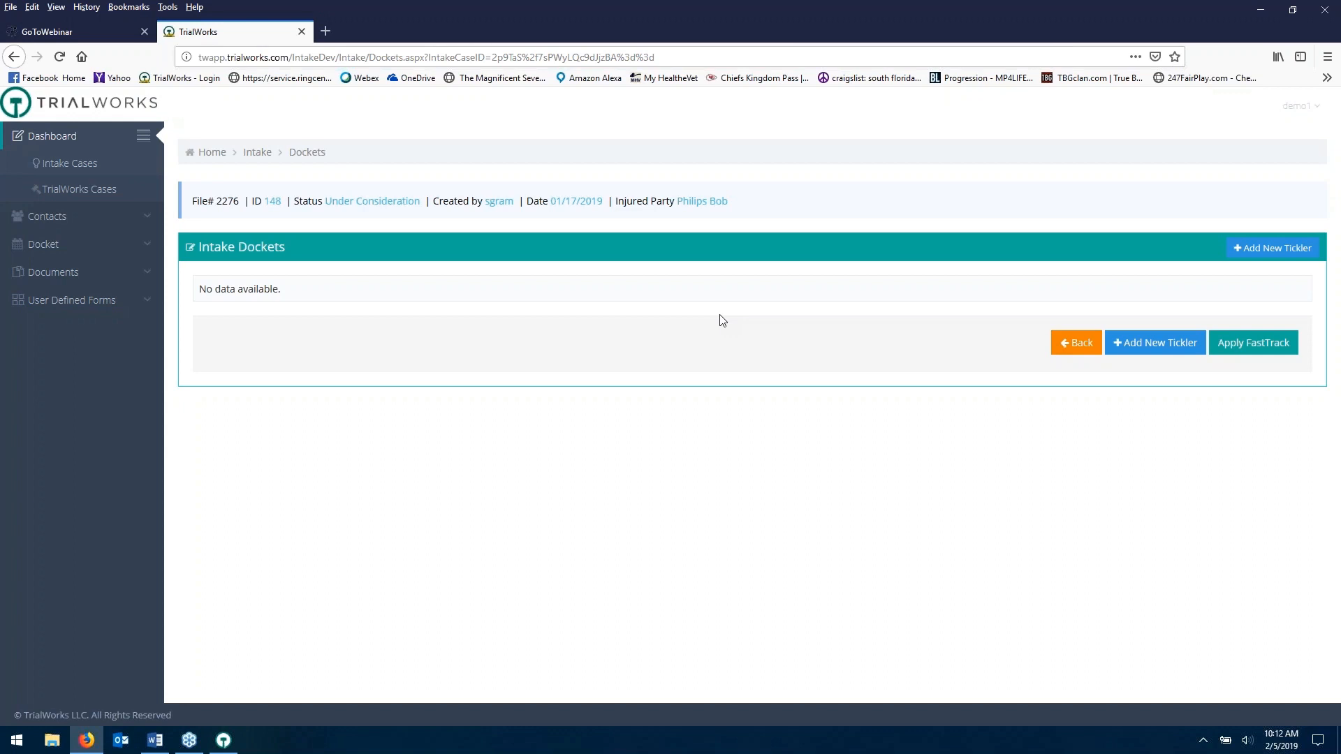
- Apply the 'case work-up' fasttrack to the intake, adding nine tickler tasks to its docket
left_click(1258, 344)
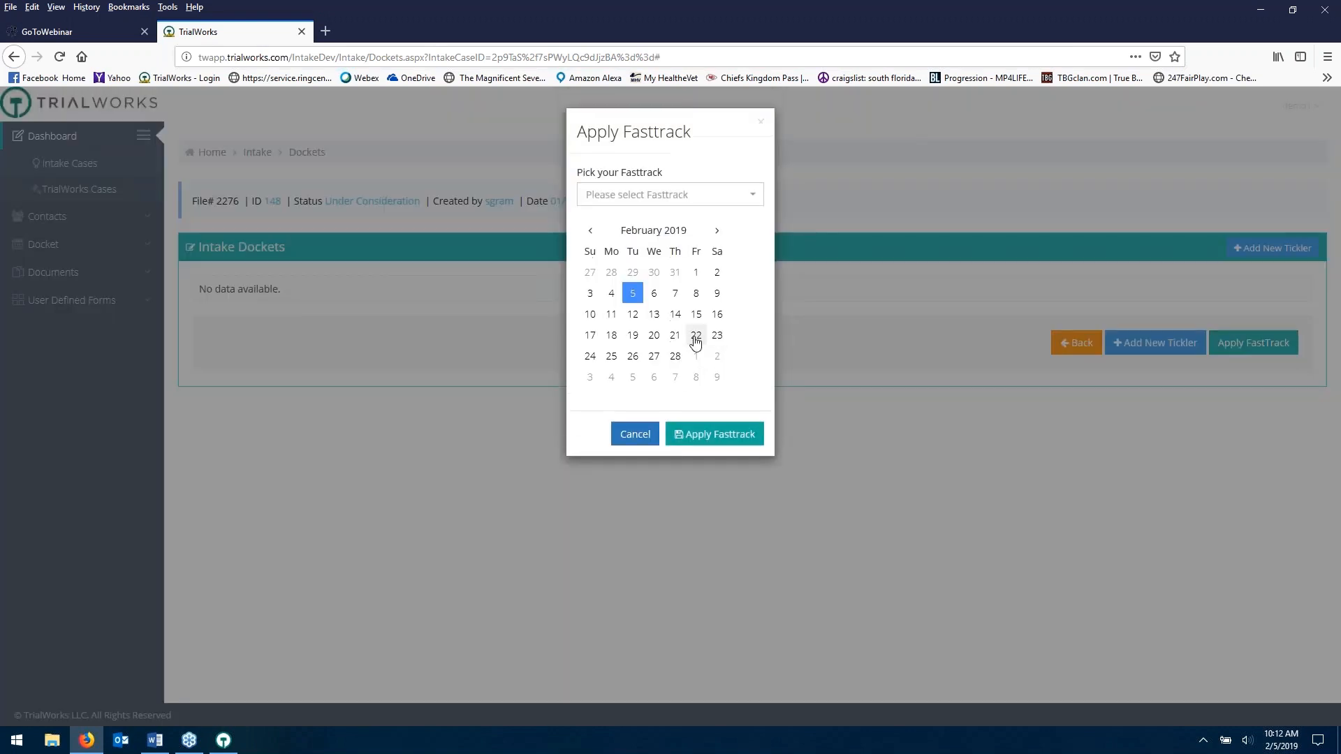
left_click(753, 196)
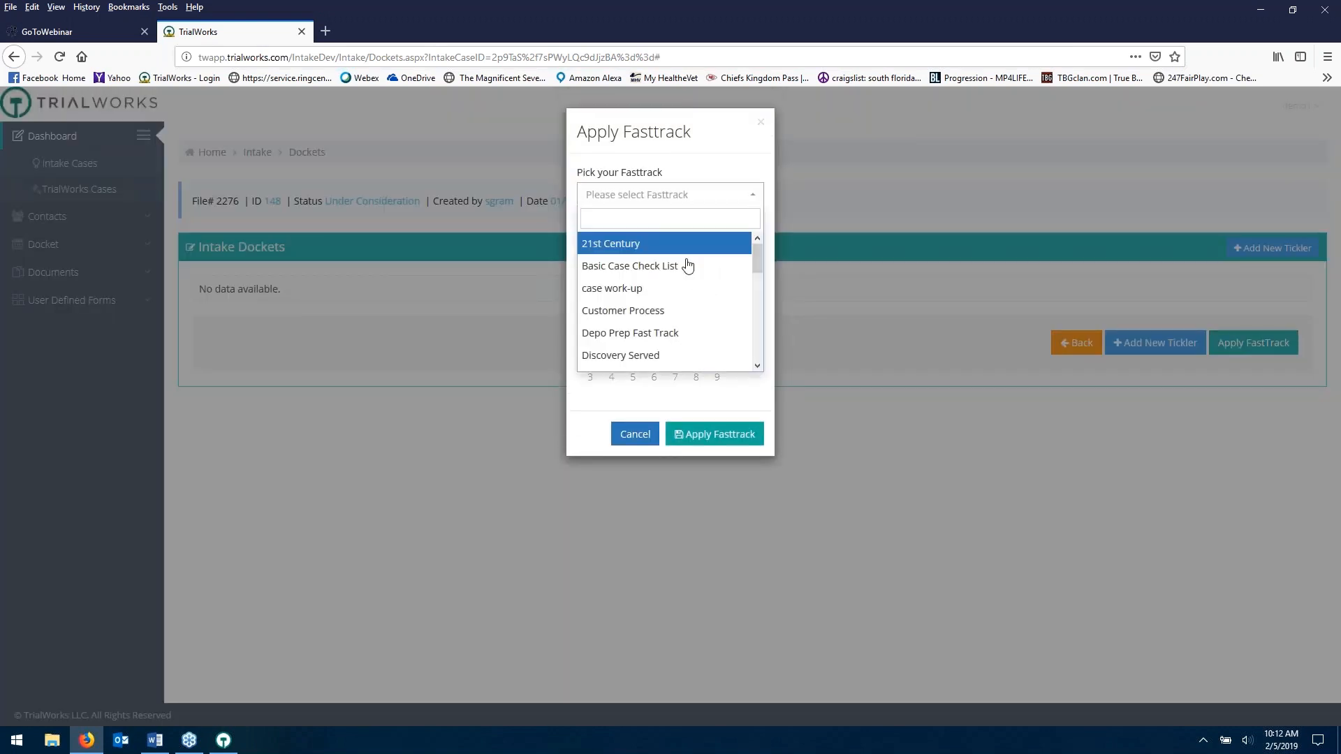
left_click(668, 291)
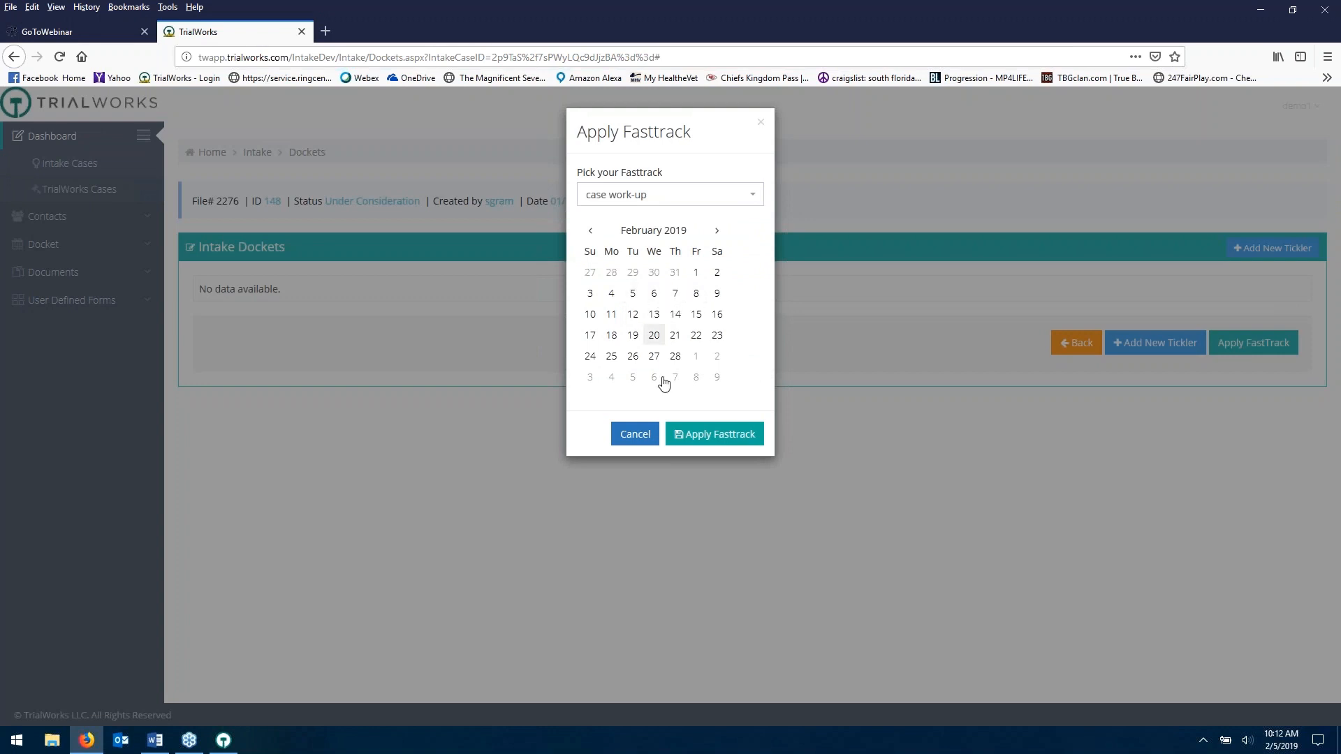
left_click(697, 436)
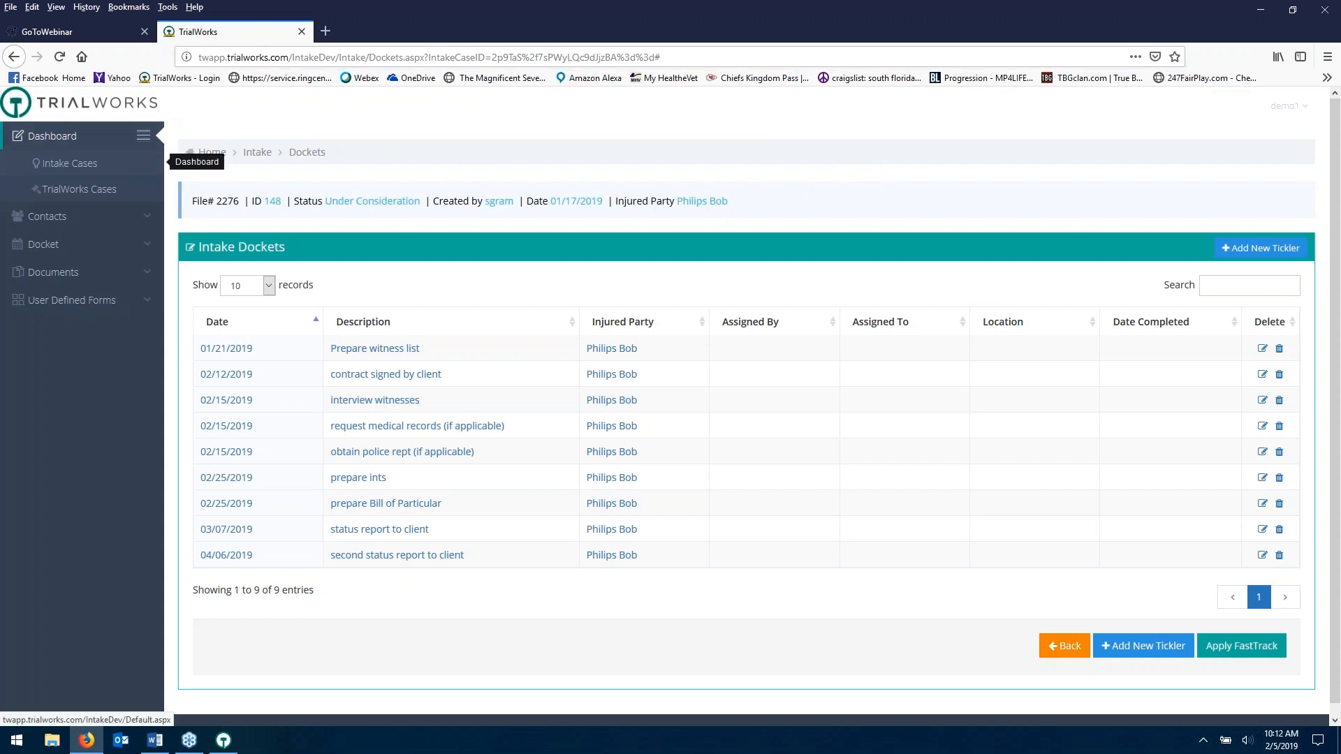
- Return to the intake's details page, then minimize the browser to reveal the Philips case docket
left_click(257, 152)
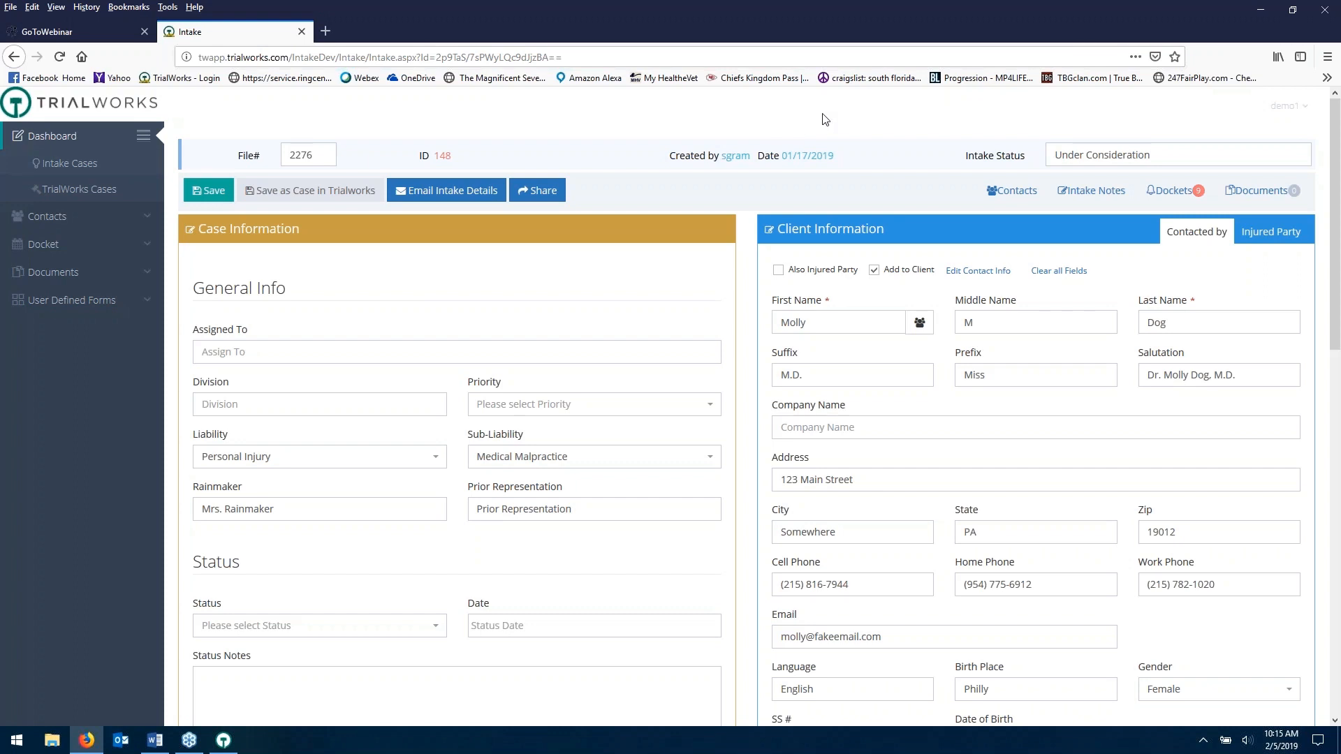
left_click(1259, 12)
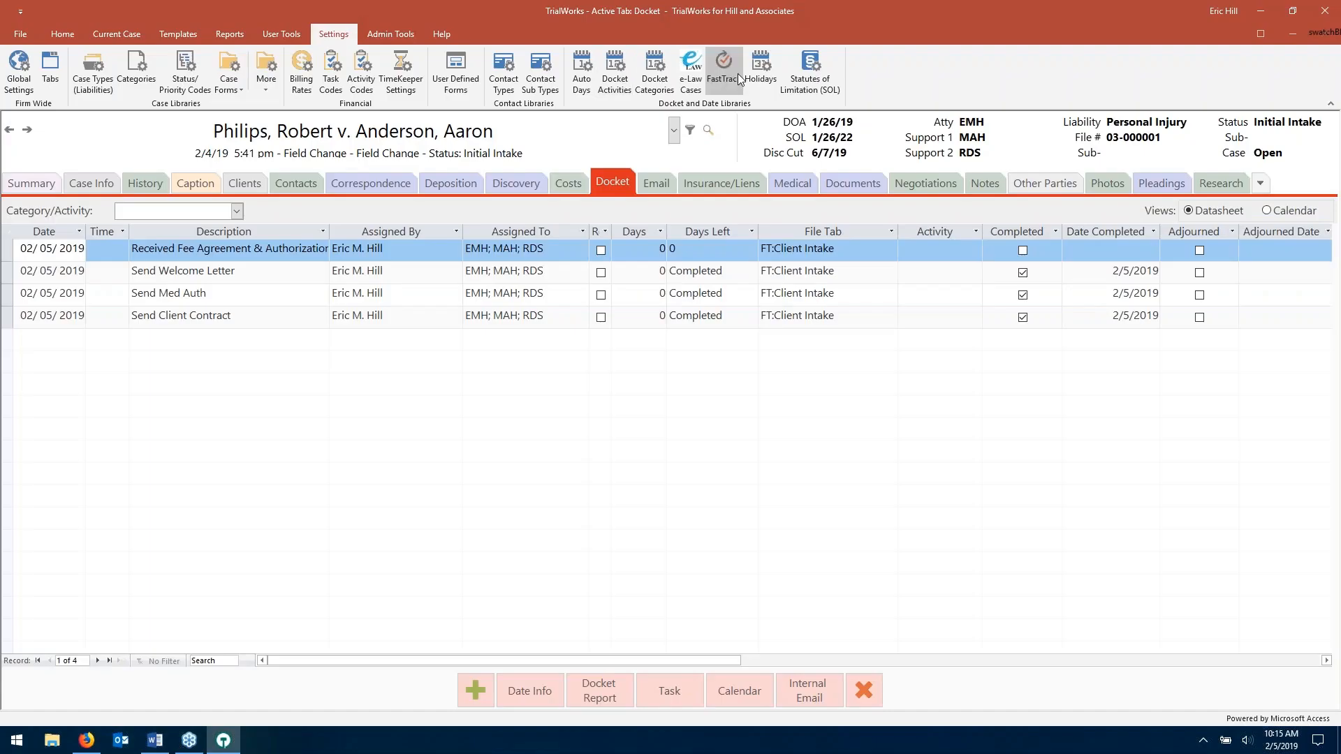
- Check which FastTracks are linked to case types, then close FastTrack settings back to the docket
left_click(724, 67)
left_click(318, 122)
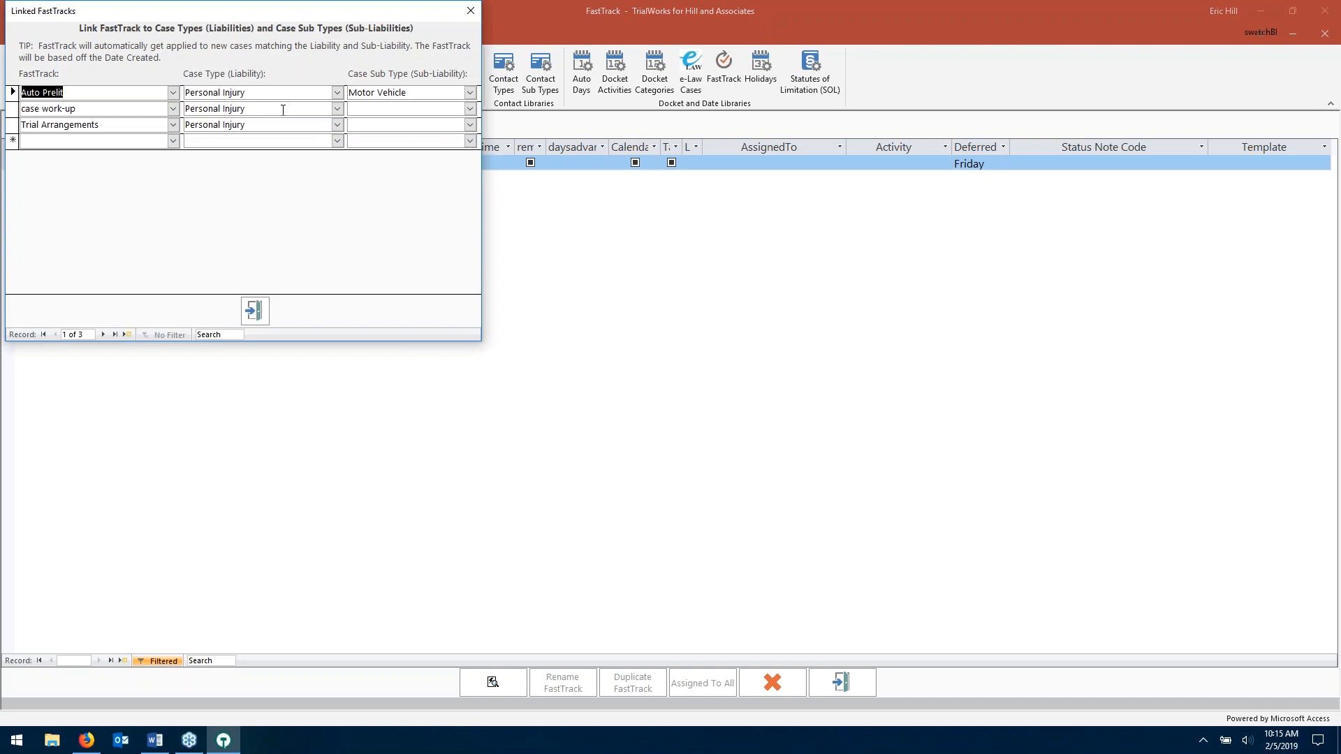
left_click(256, 313)
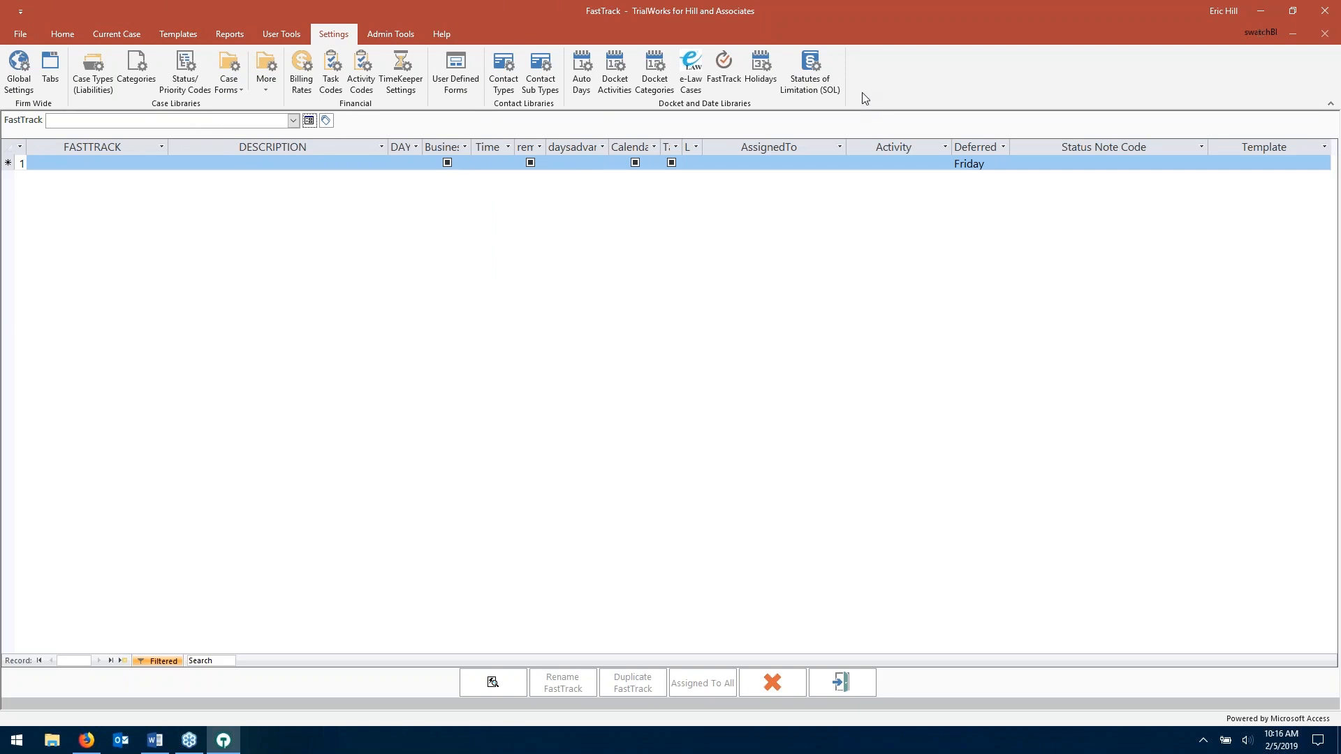
left_click(832, 676)
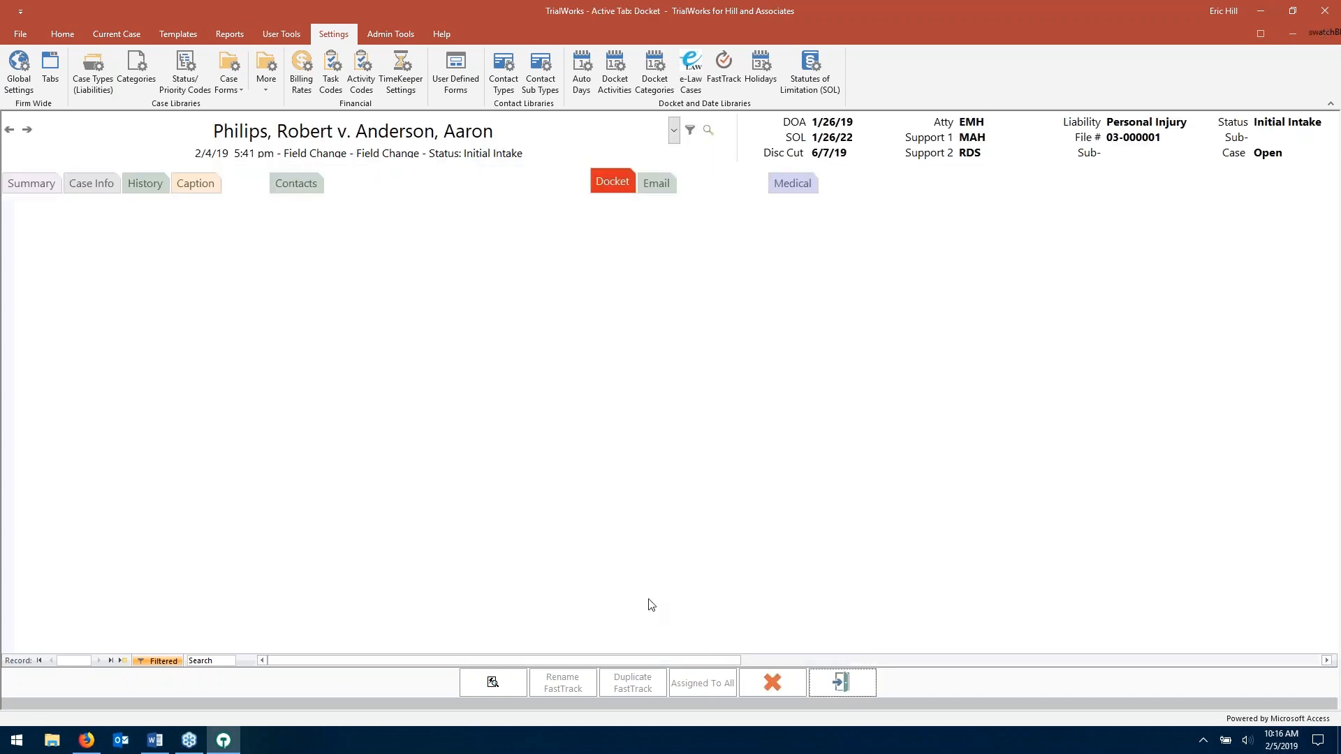
mouse_move(223, 742)
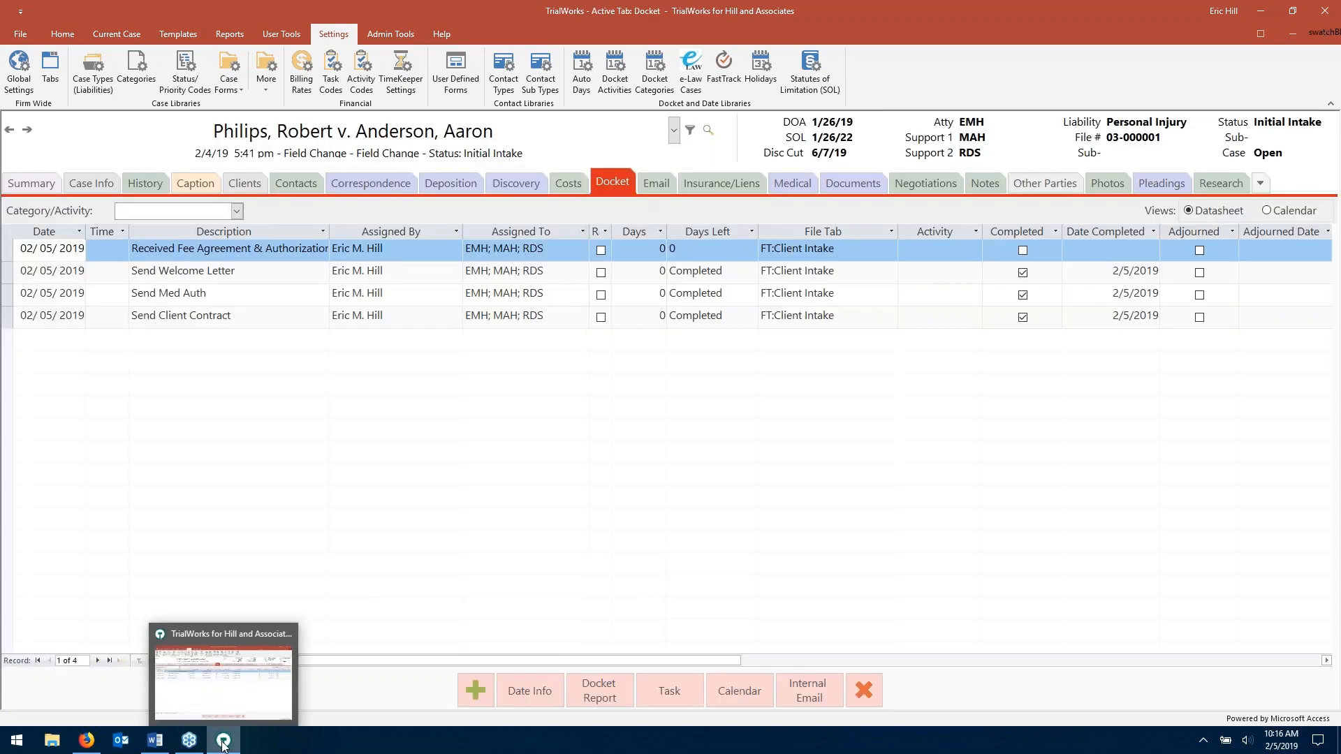
left_click(223, 745)
left_click(222, 745)
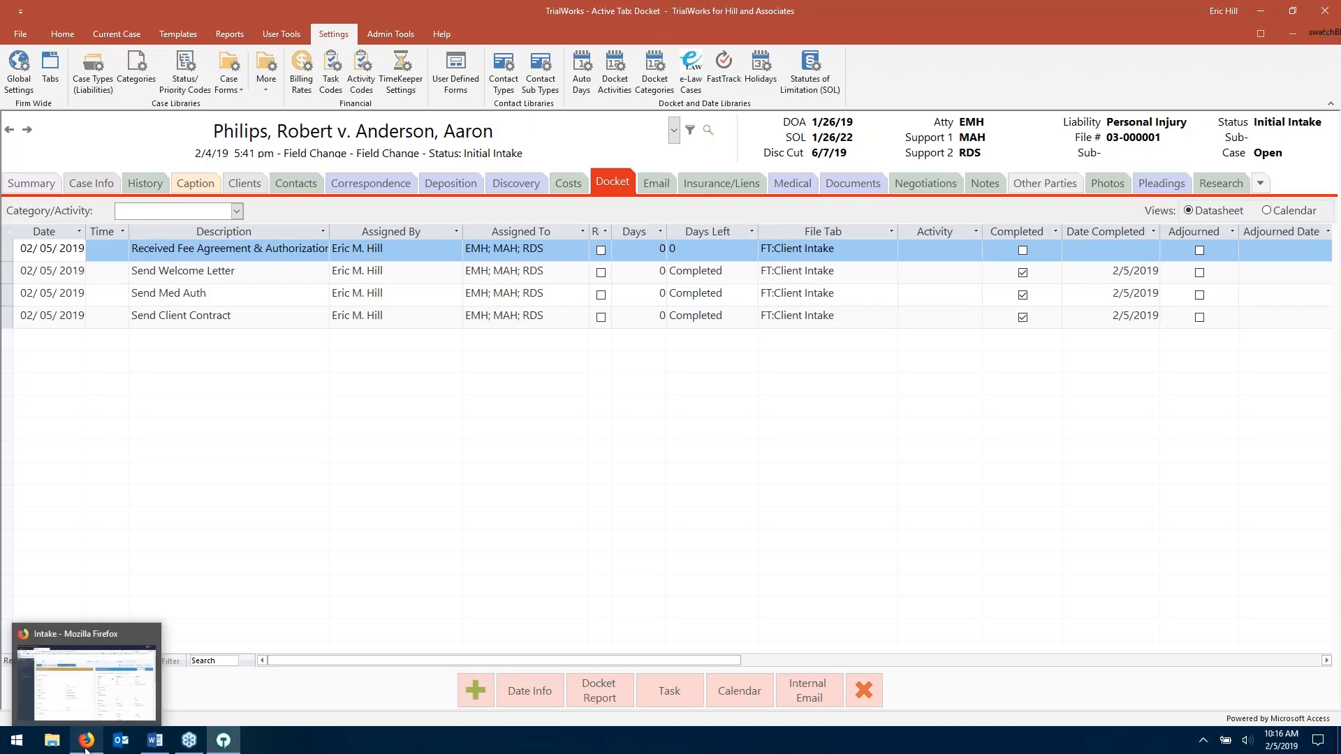
- Save the web intake's Global Settings, then show the list of 54 Intake Cases
left_click(86, 742)
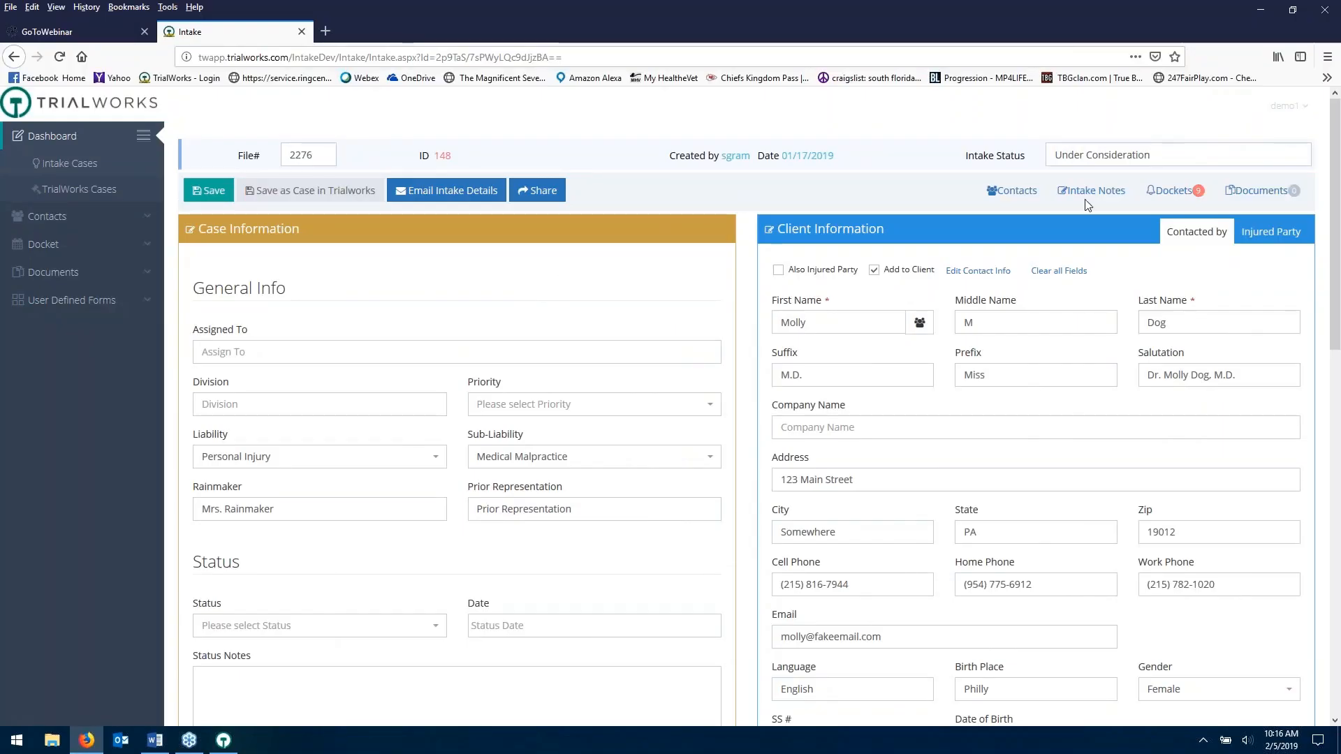
left_click(1284, 106)
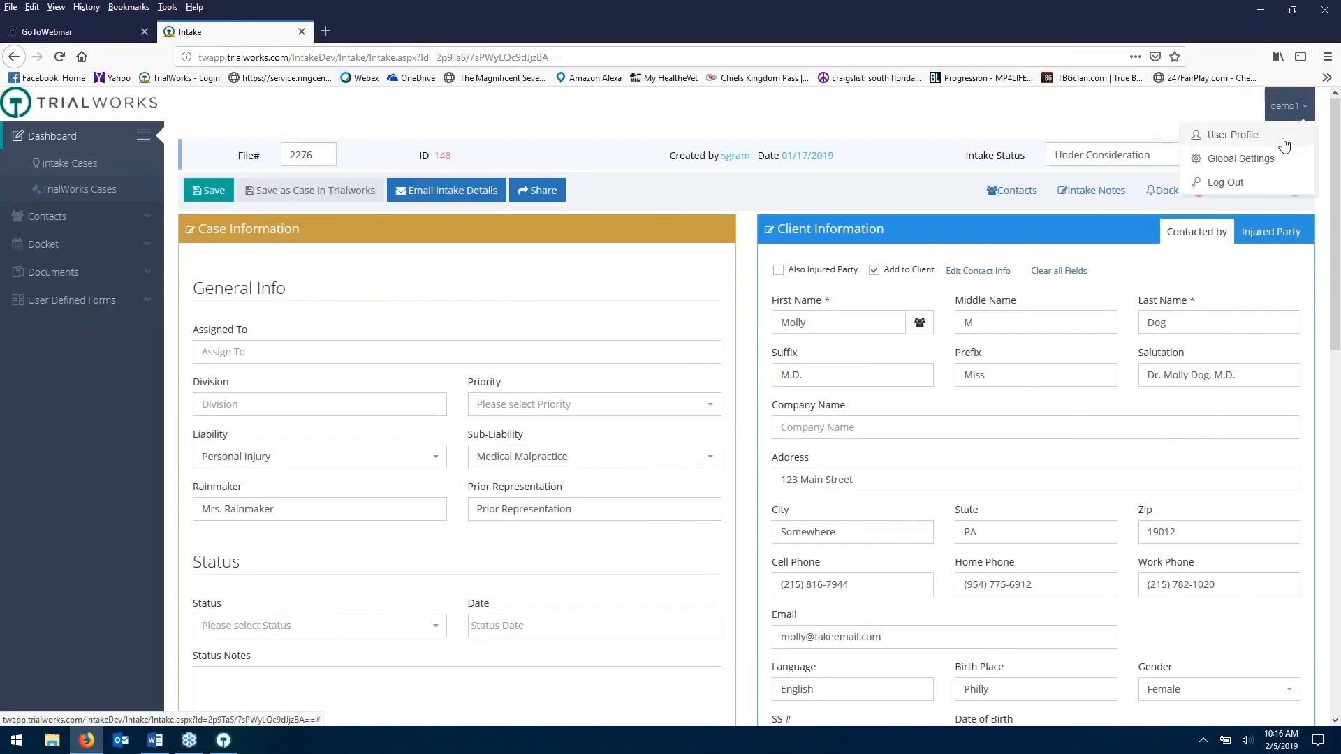
left_click(1241, 159)
left_click(756, 347)
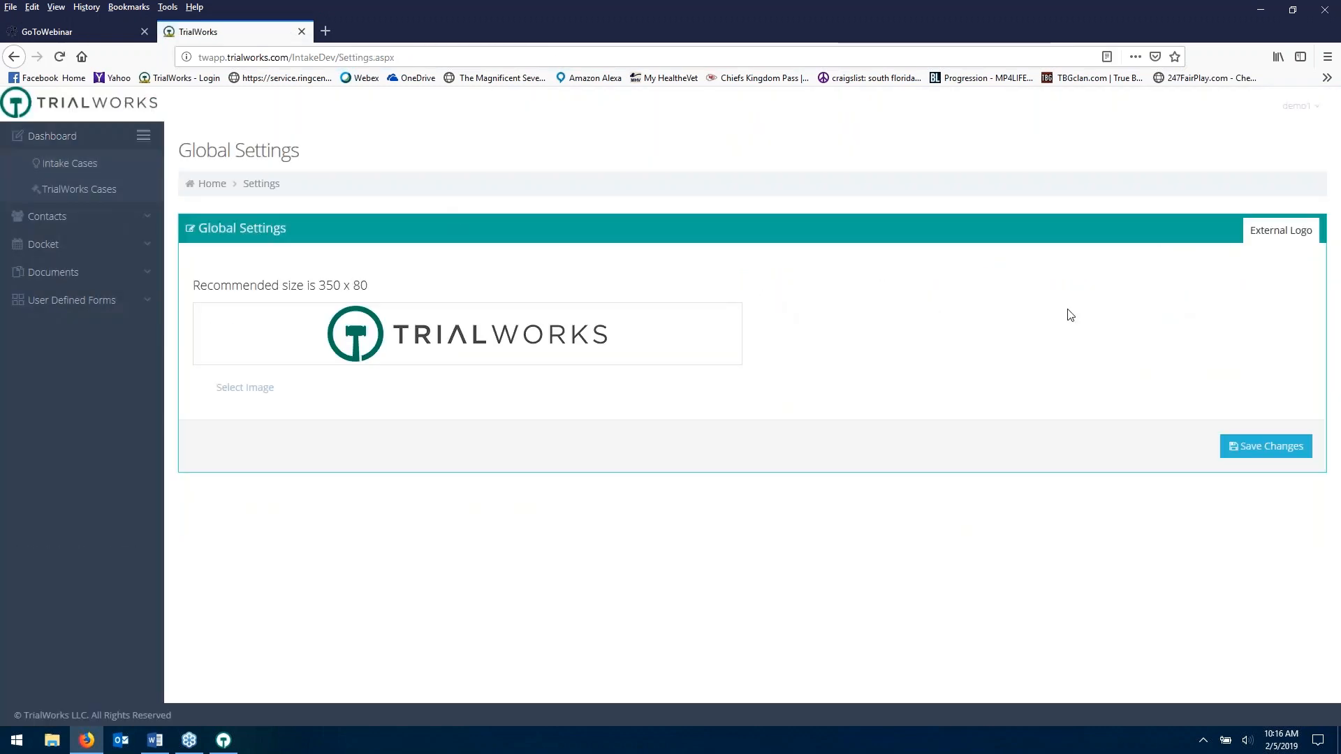
left_click(1250, 449)
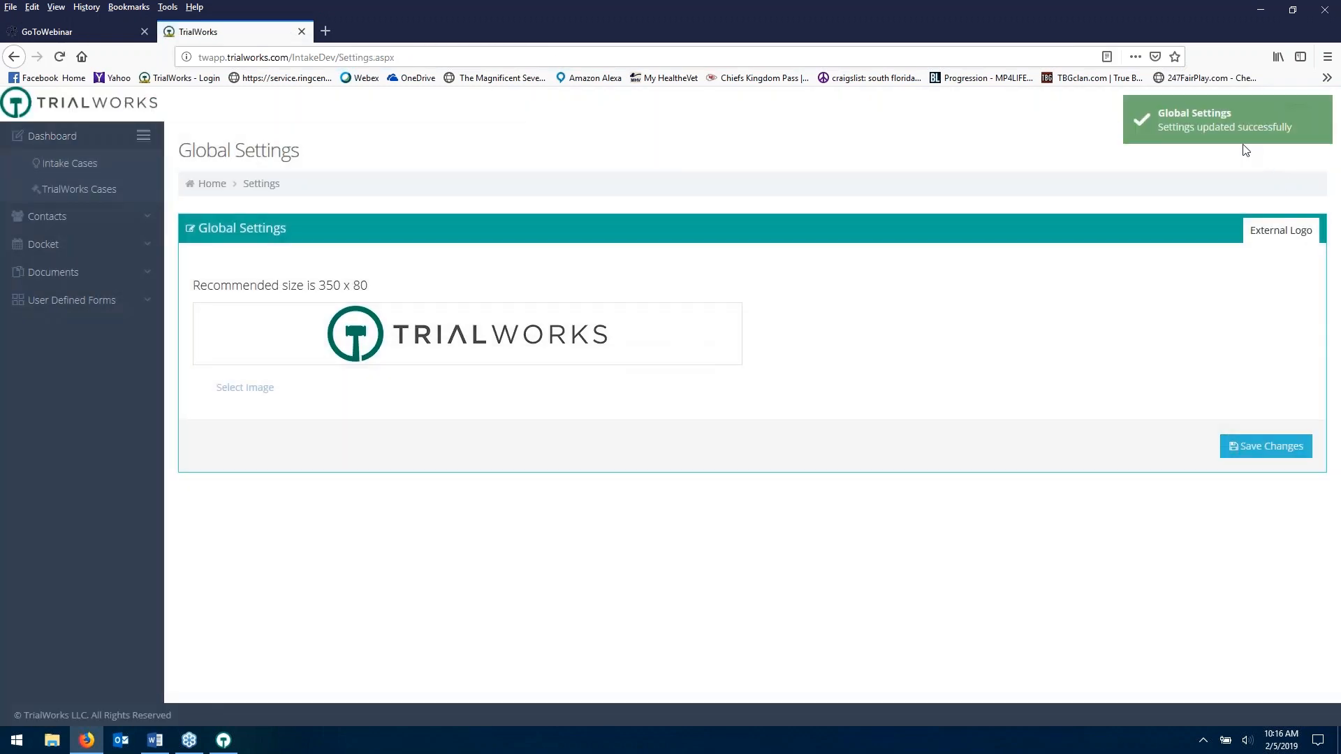
left_click(65, 164)
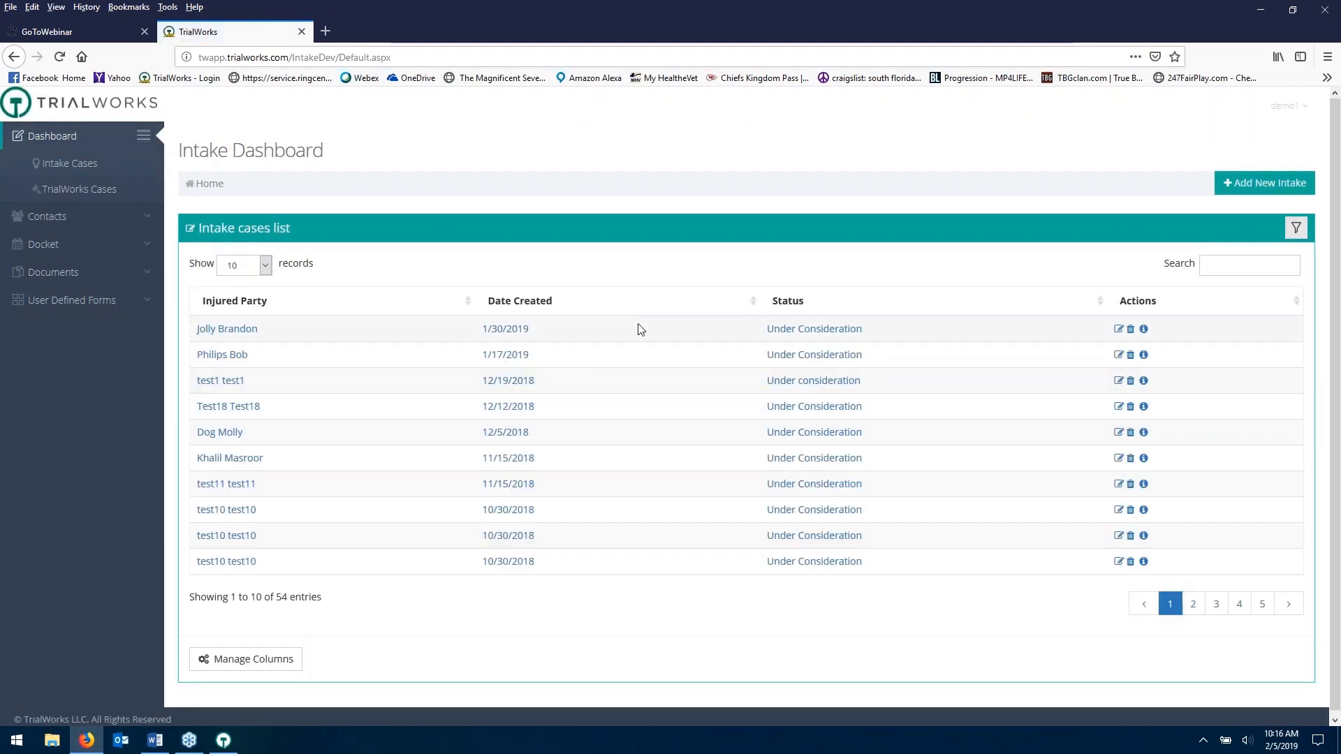
left_click(472, 309)
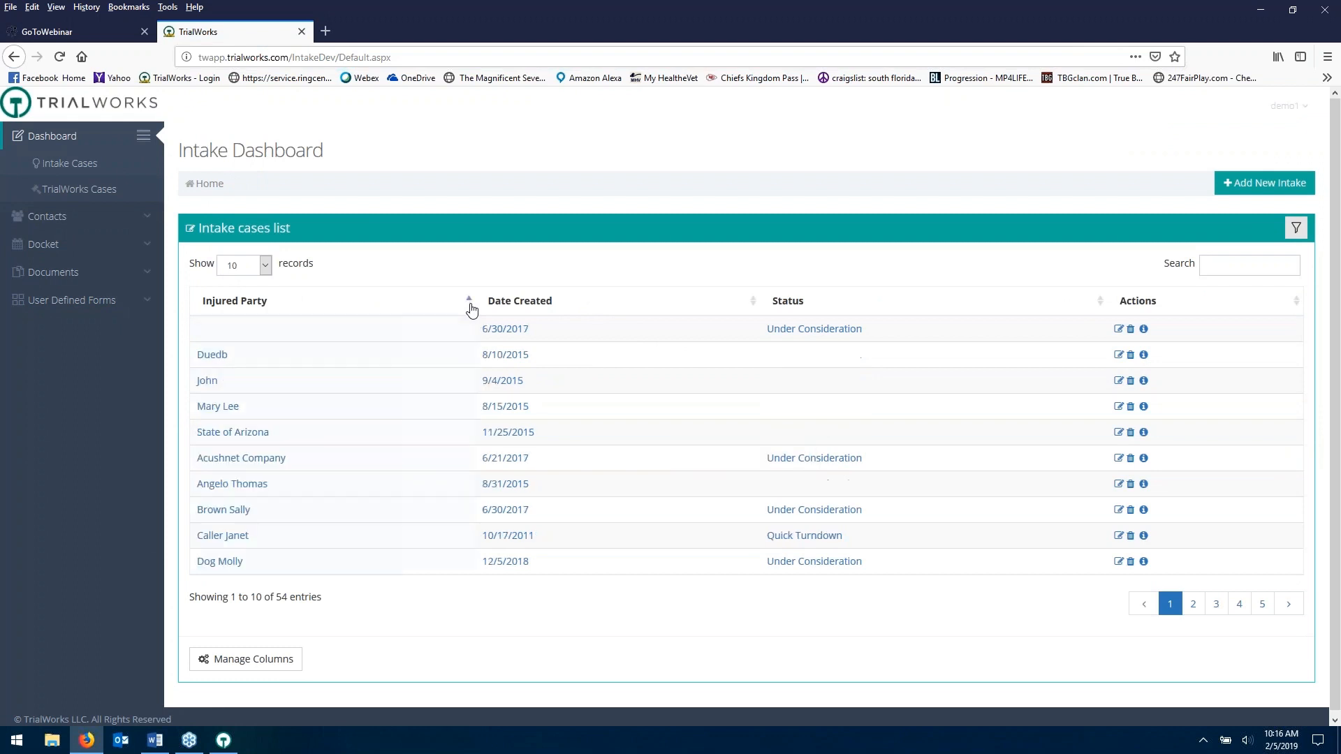
left_click(471, 309)
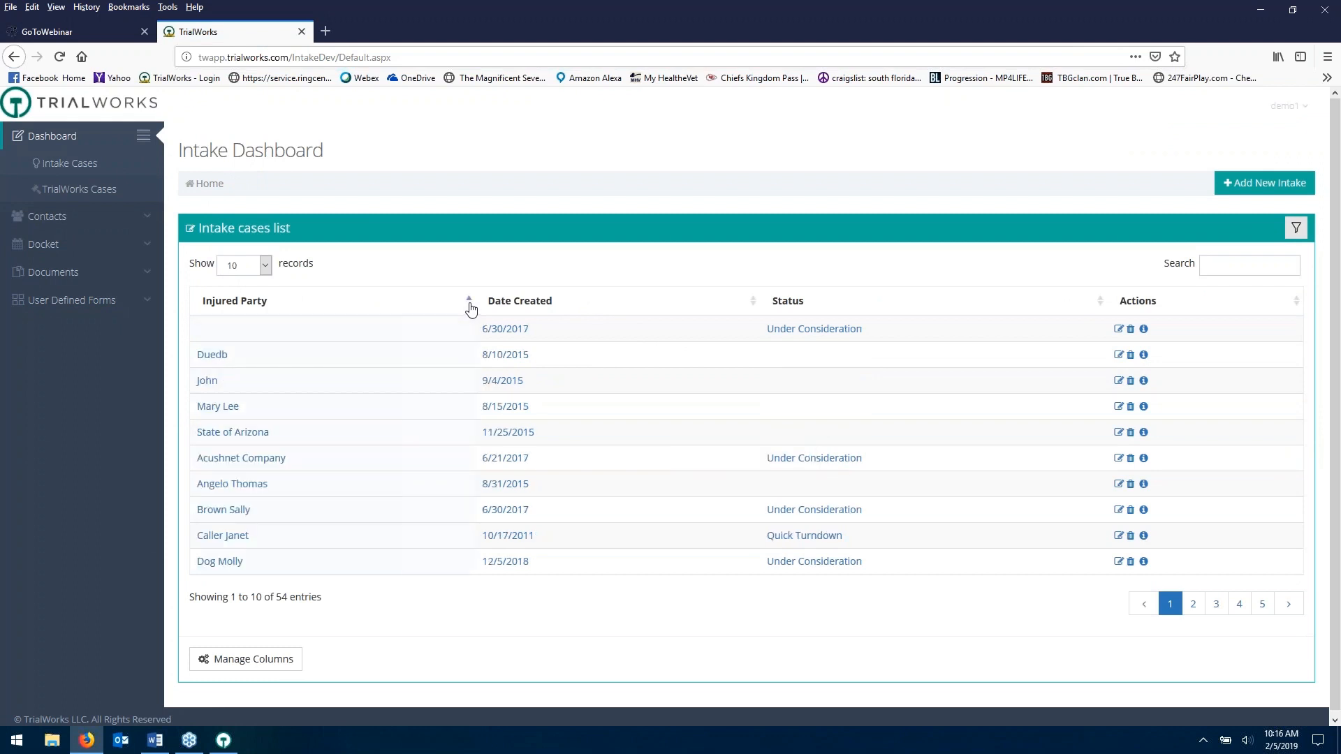
left_click(236, 673)
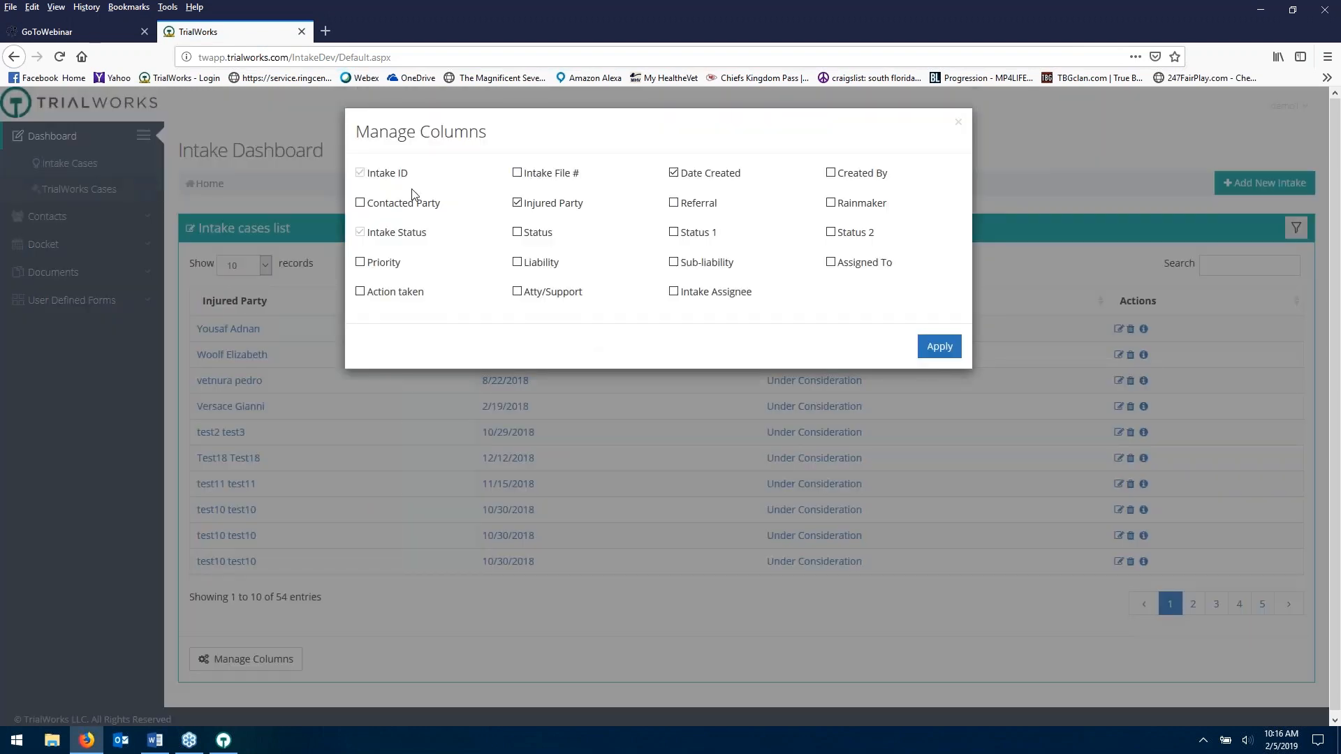
left_click(937, 347)
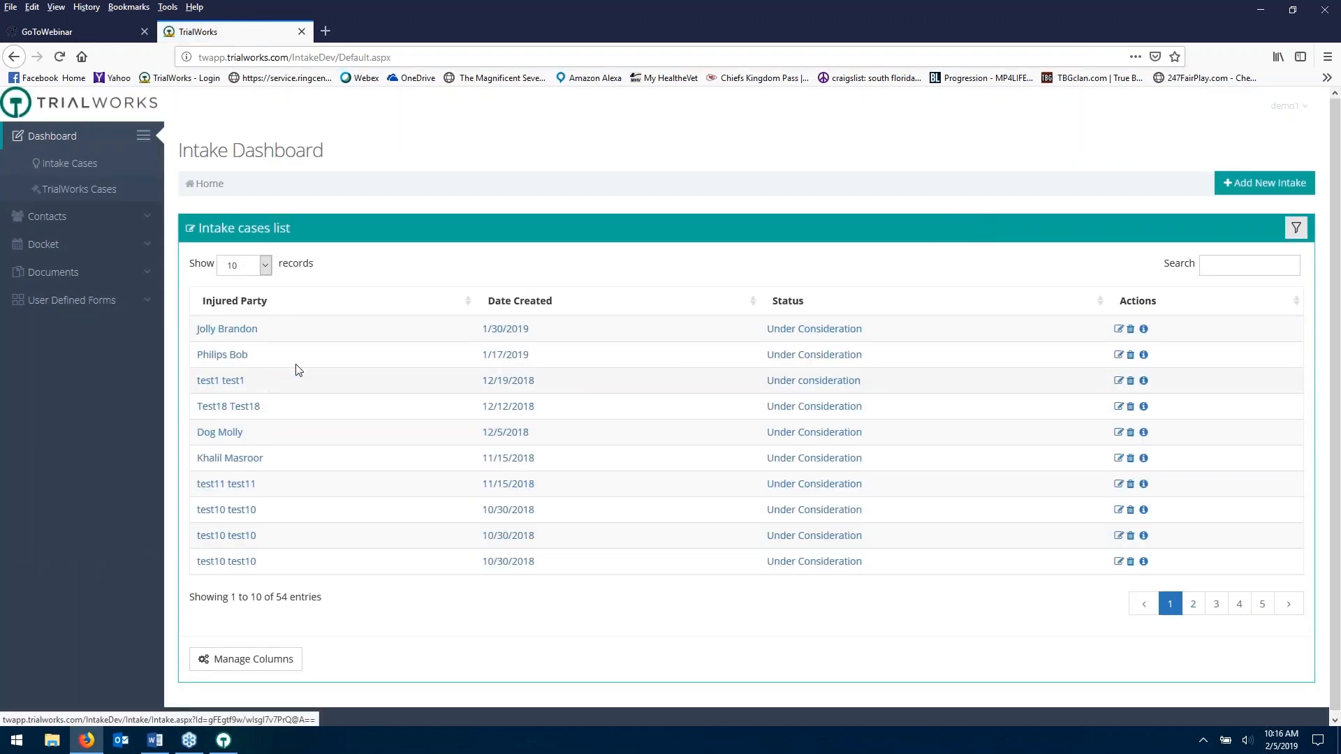
left_click(254, 661)
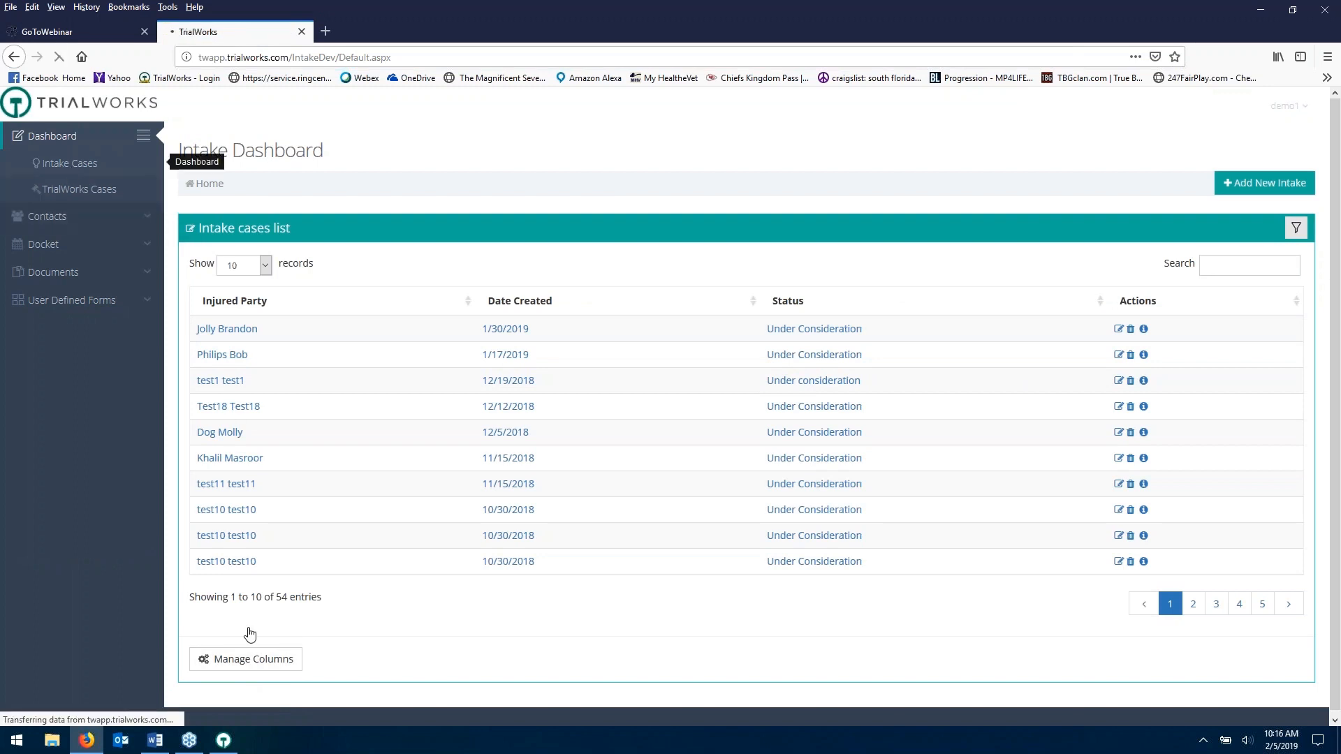
left_click(248, 659)
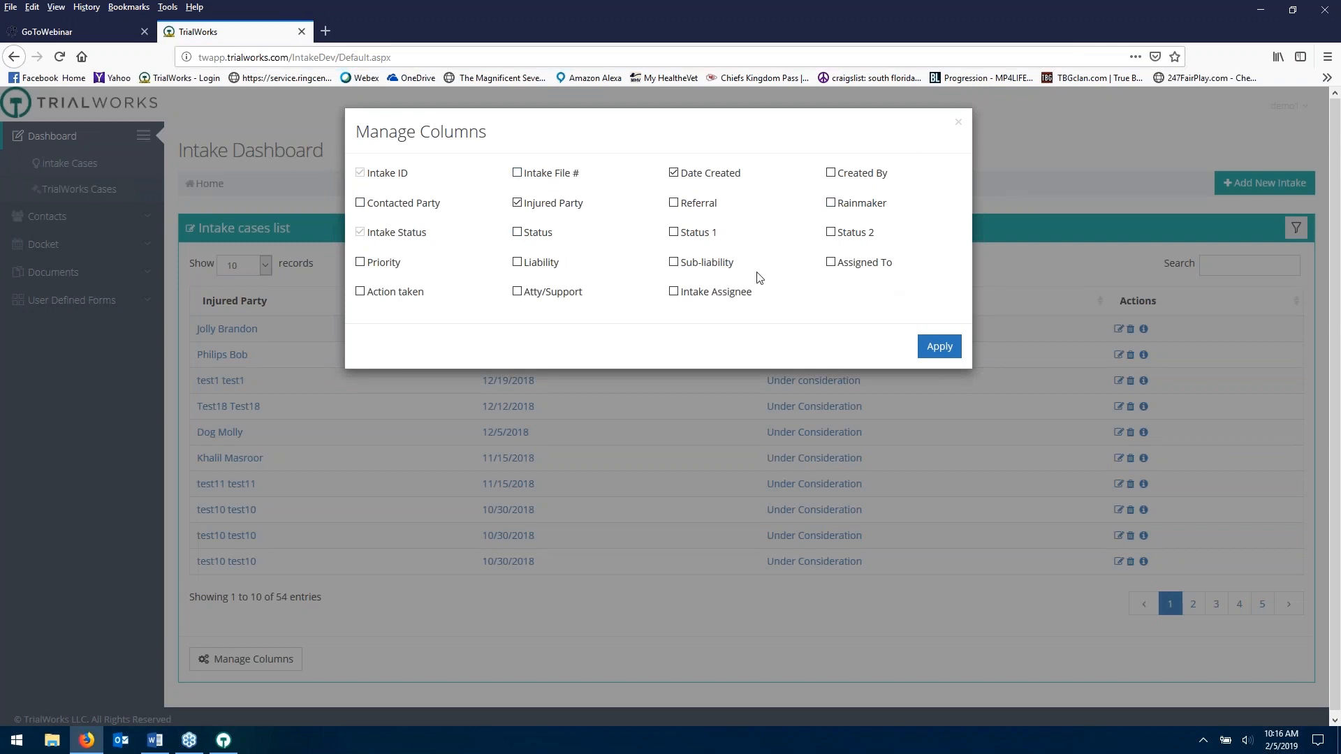
left_click(940, 347)
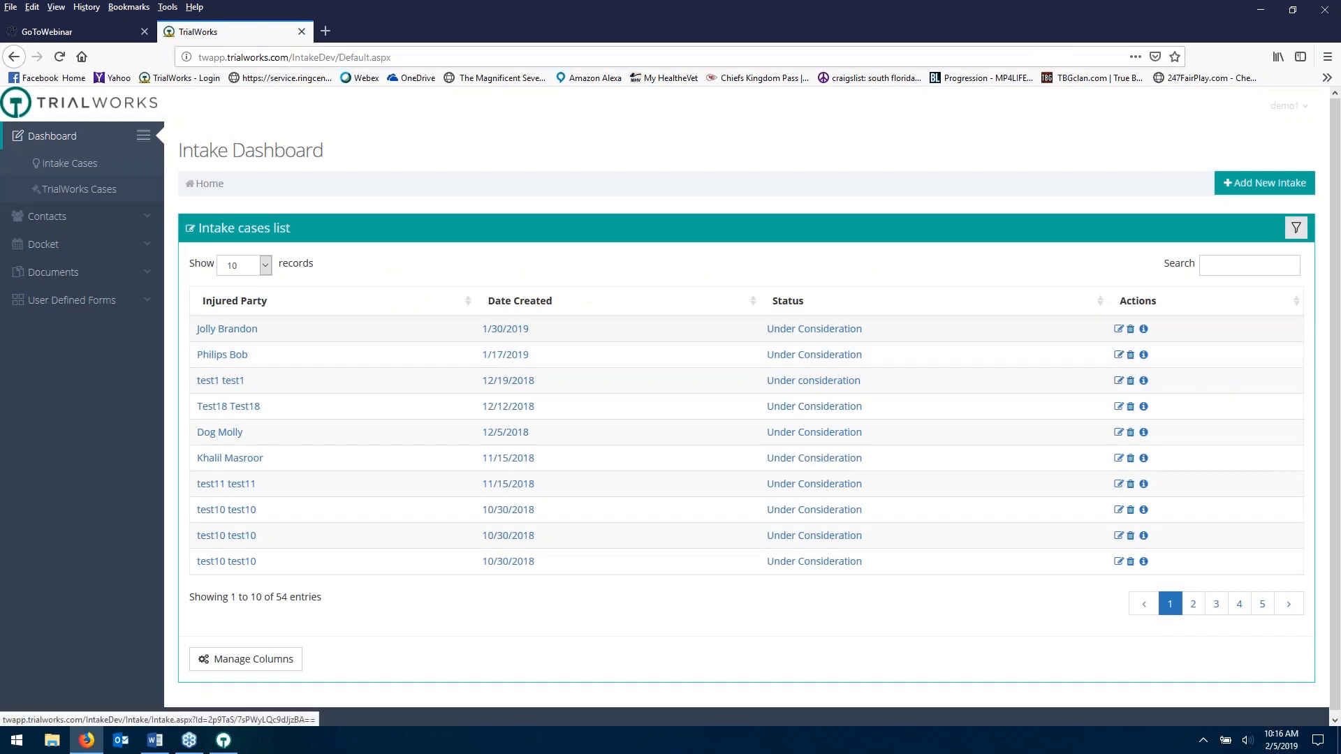
left_click(209, 355)
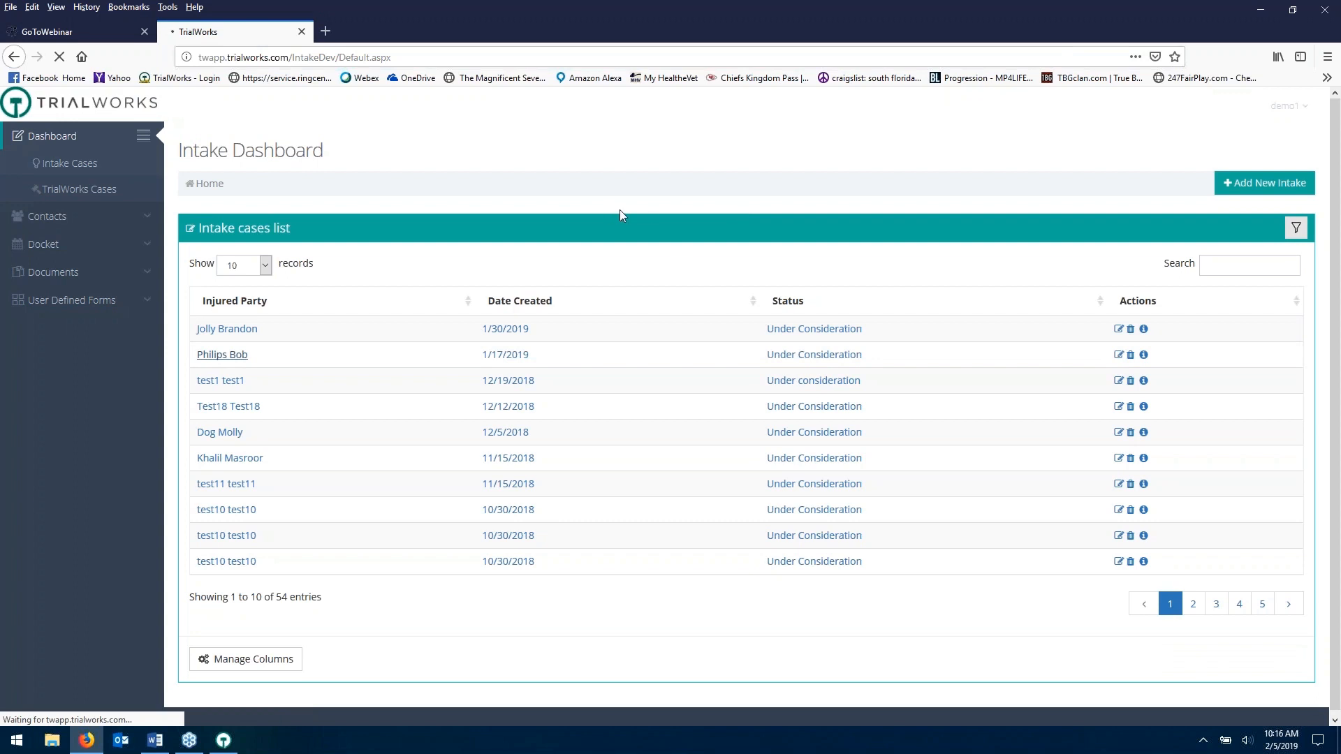
left_click(238, 356)
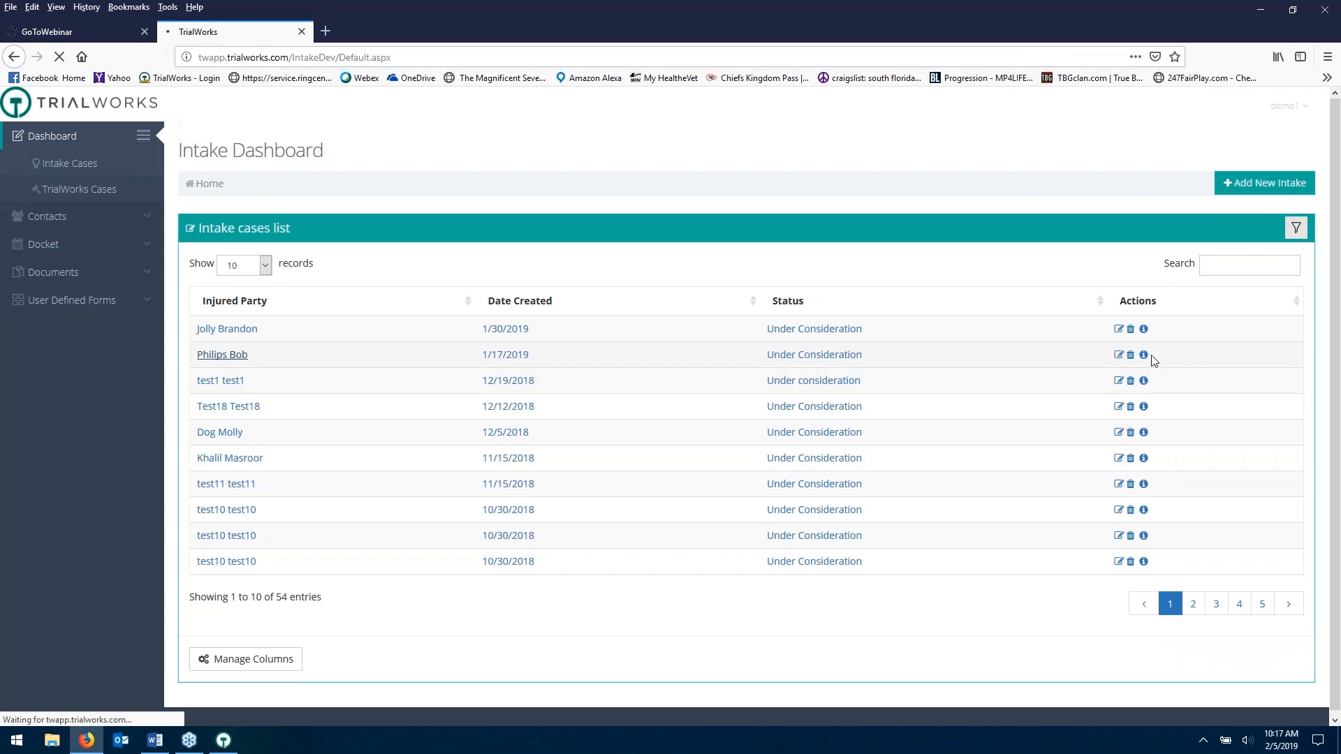
left_click(237, 361)
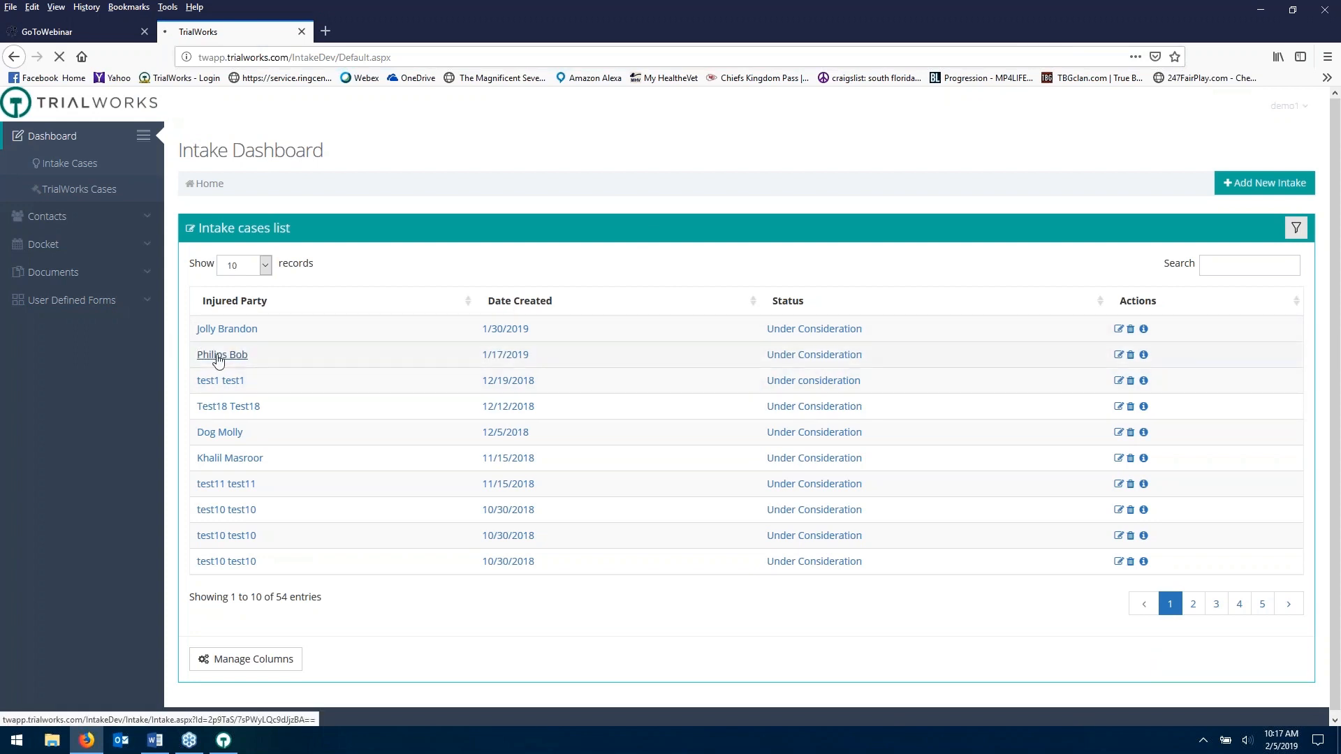
left_click(216, 359)
left_click(1119, 356)
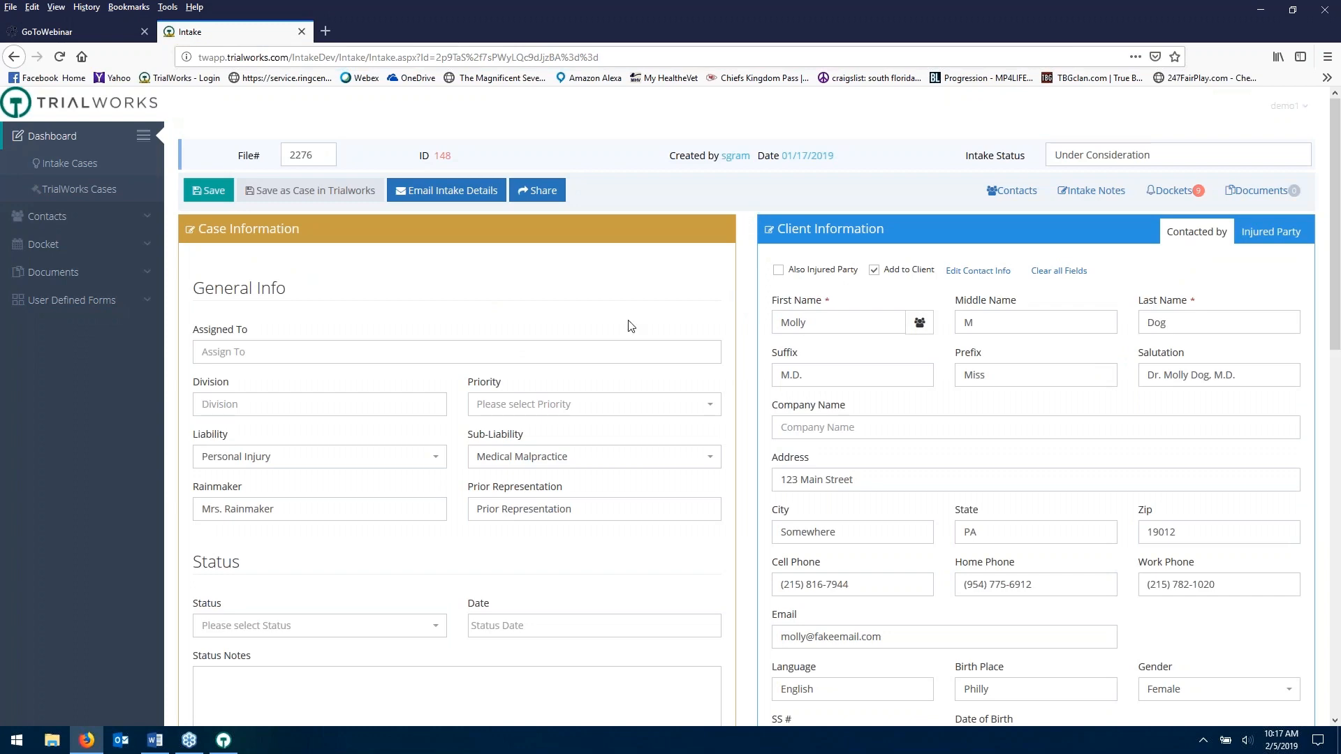
- Minimize the Word agenda and Firefox so the TrialWorks case docket is in front
left_click(157, 744)
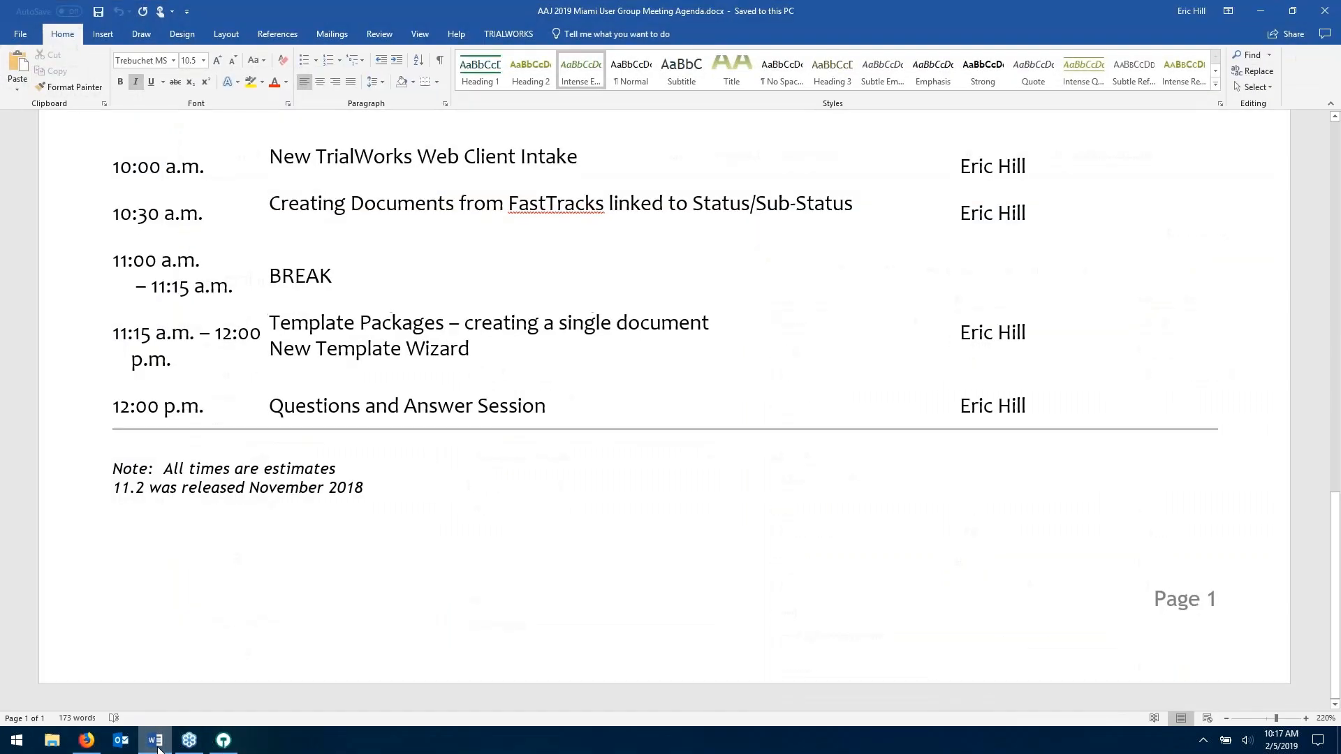
left_click(1261, 11)
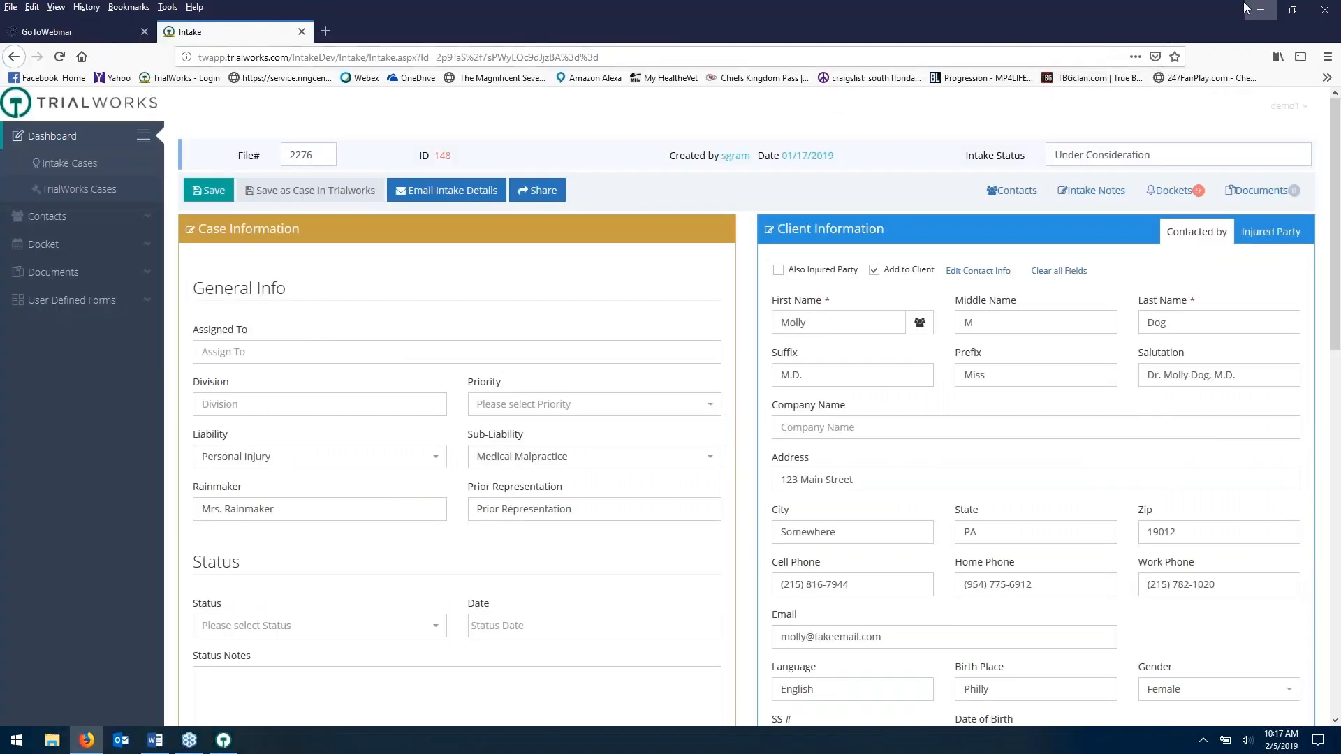
left_click(1261, 11)
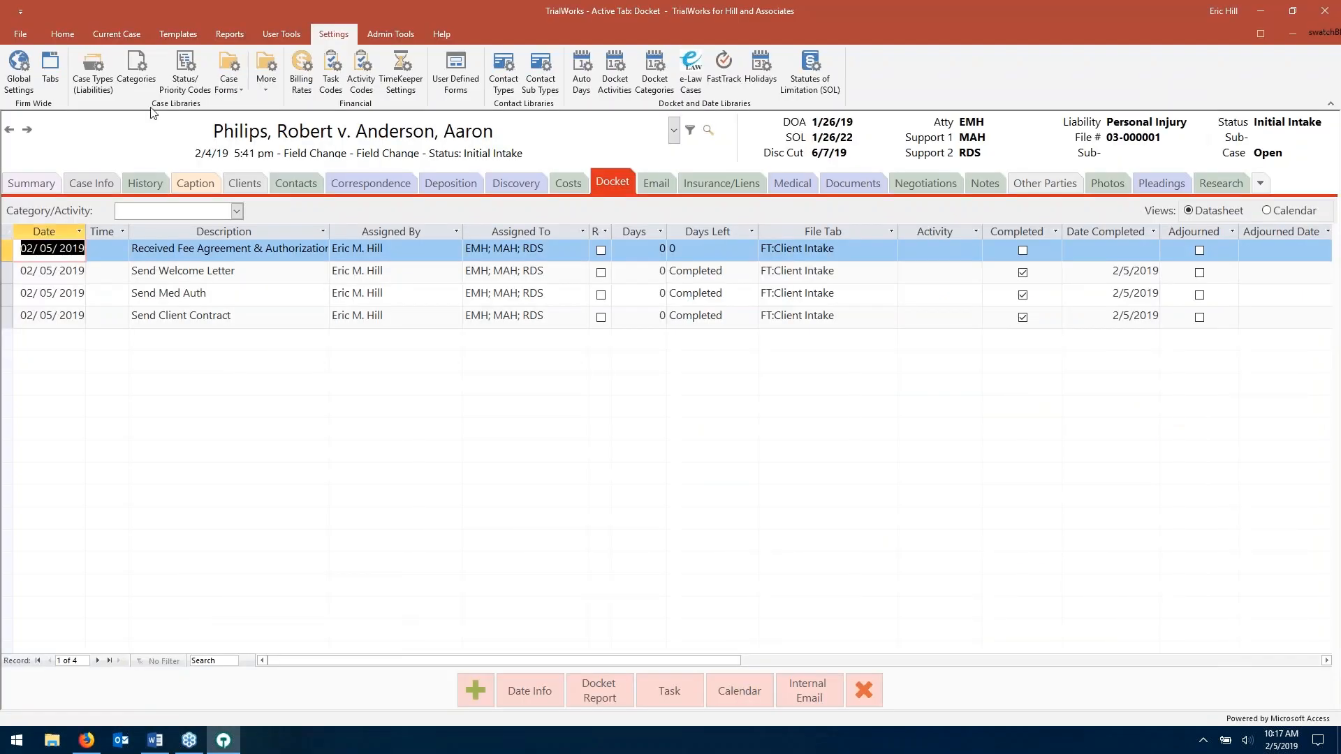
- Show the Philips case Summary, minimize the Word agenda, and bring up the Current Case ribbon
left_click(44, 185)
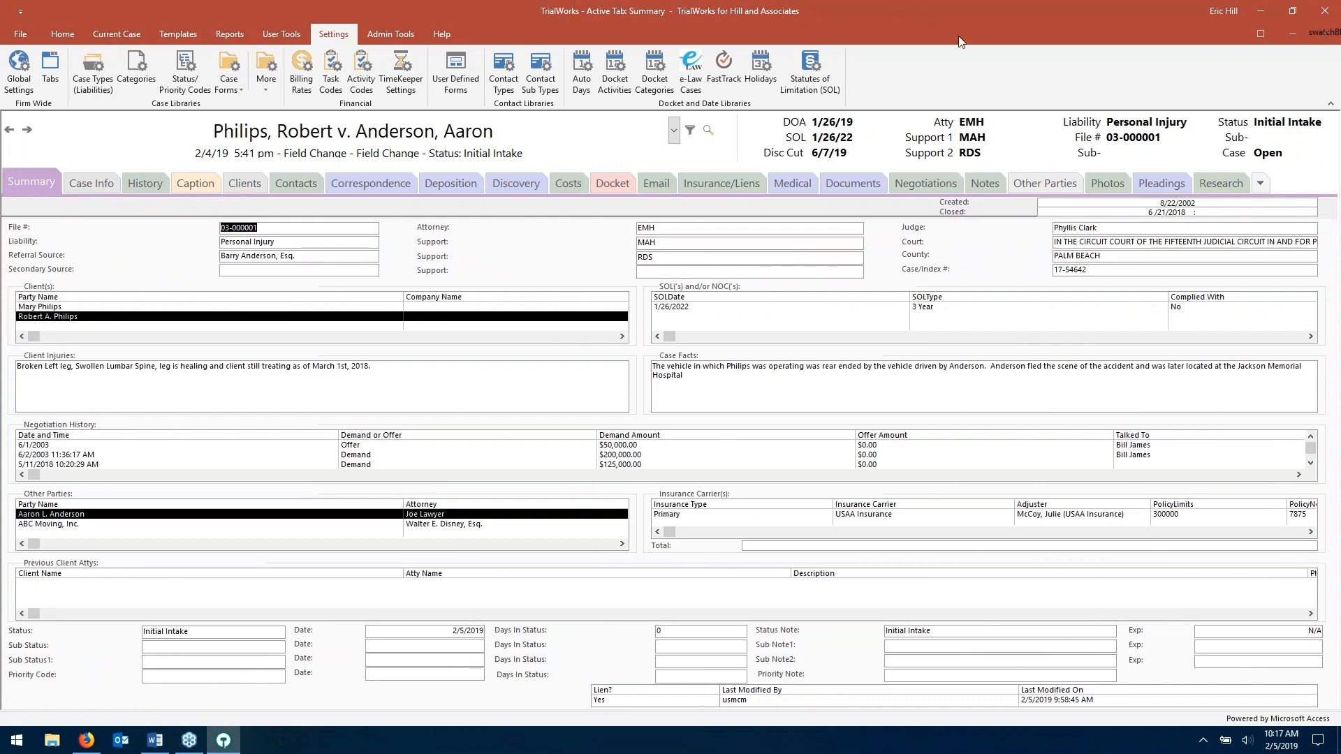
left_click(65, 35)
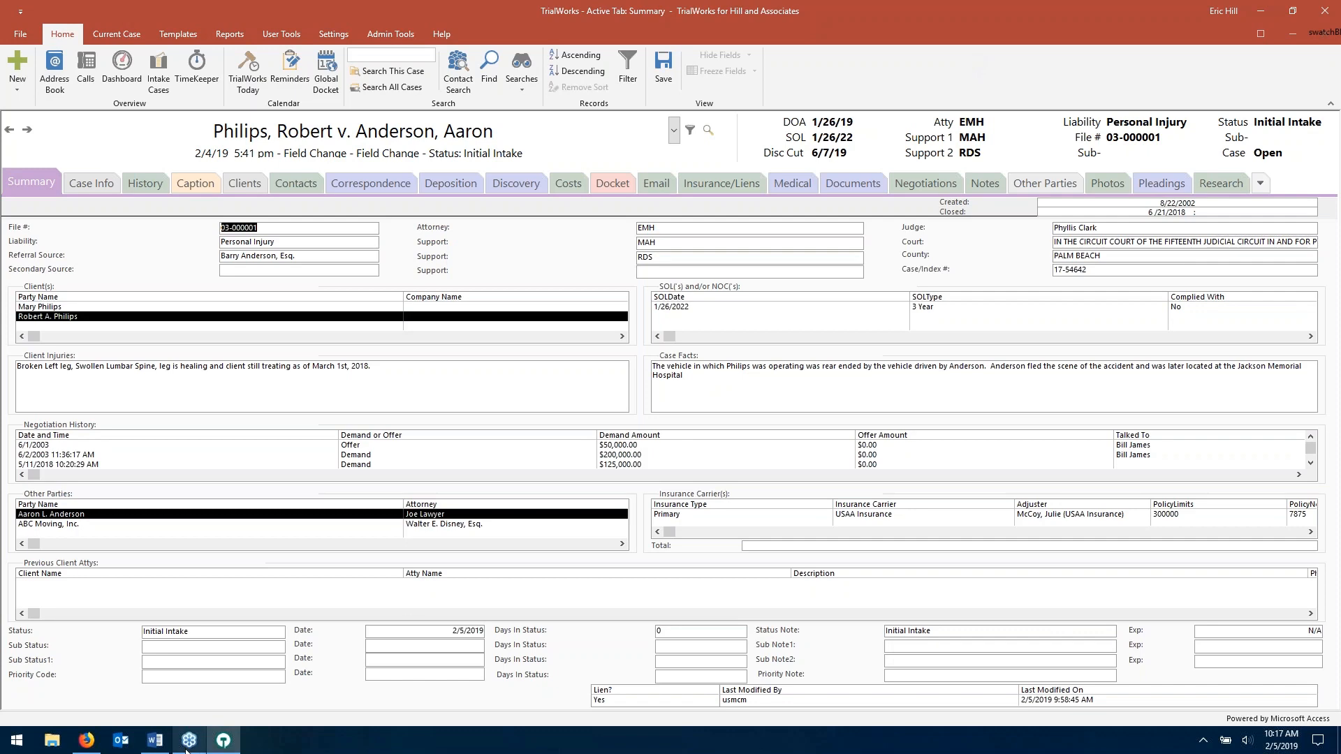
mouse_move(160, 747)
left_click(155, 740)
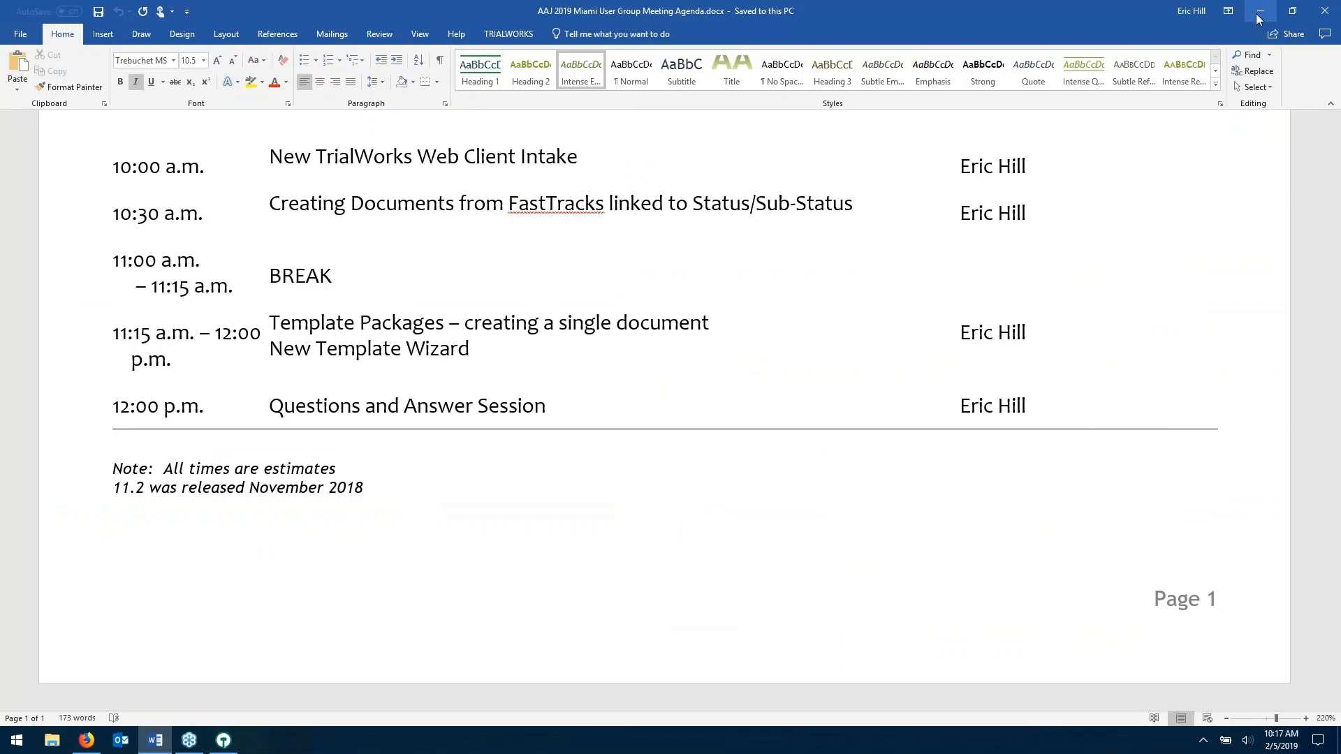
left_click(1261, 18)
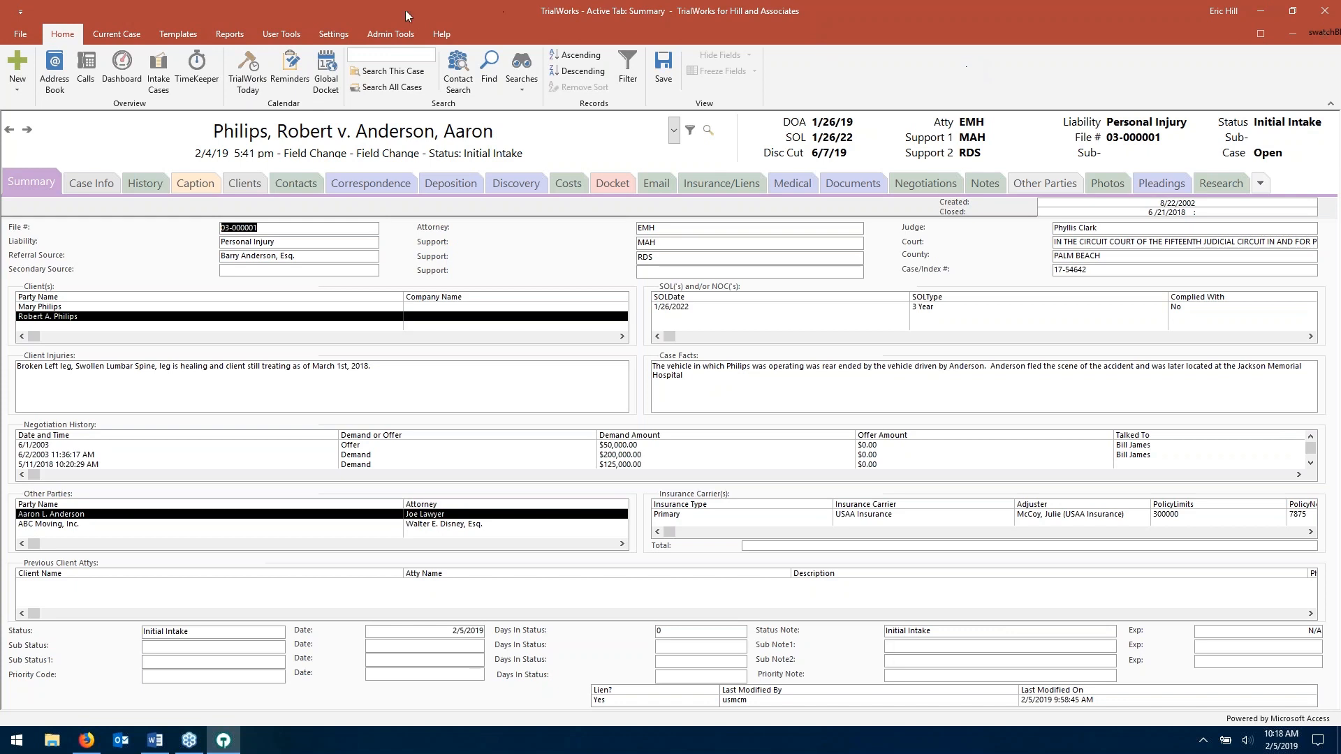
left_click(121, 36)
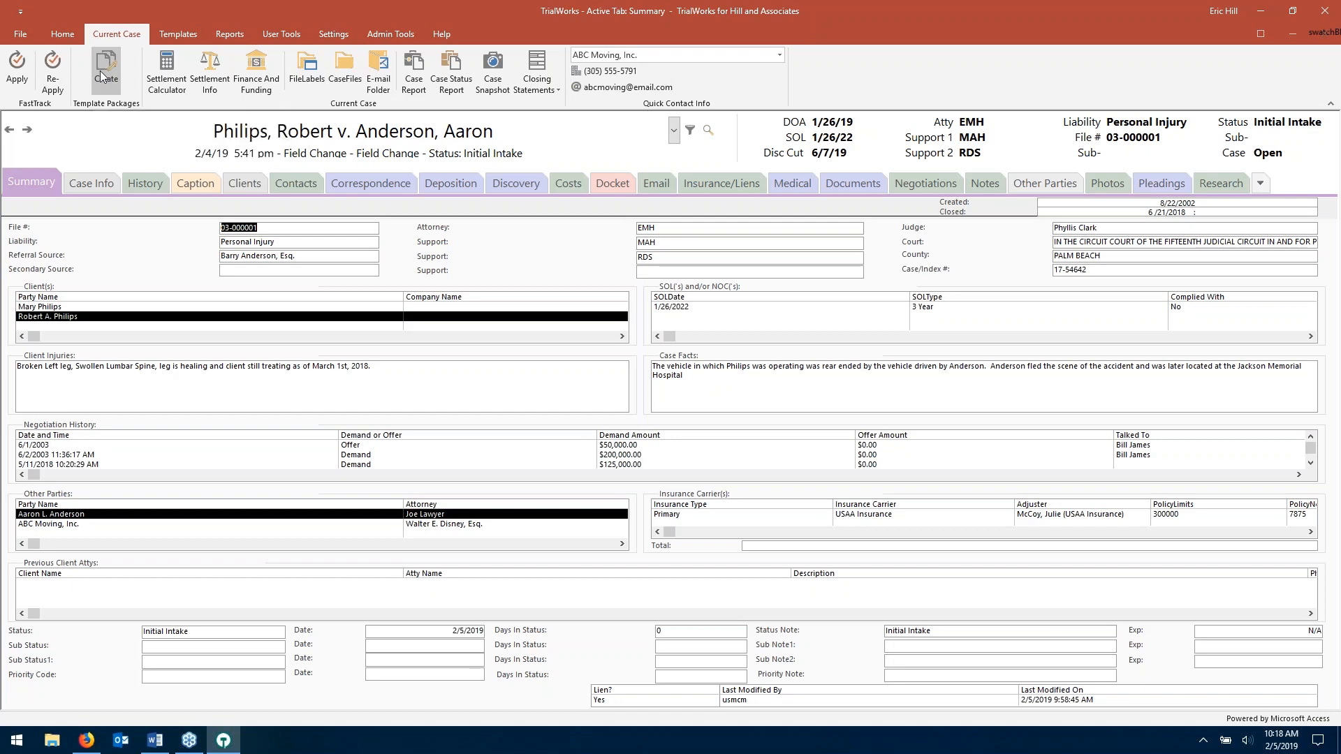
- Choose the Opening Letter template package for the case and review its Name, Type and Template columns
left_click(103, 75)
left_click(1003, 160)
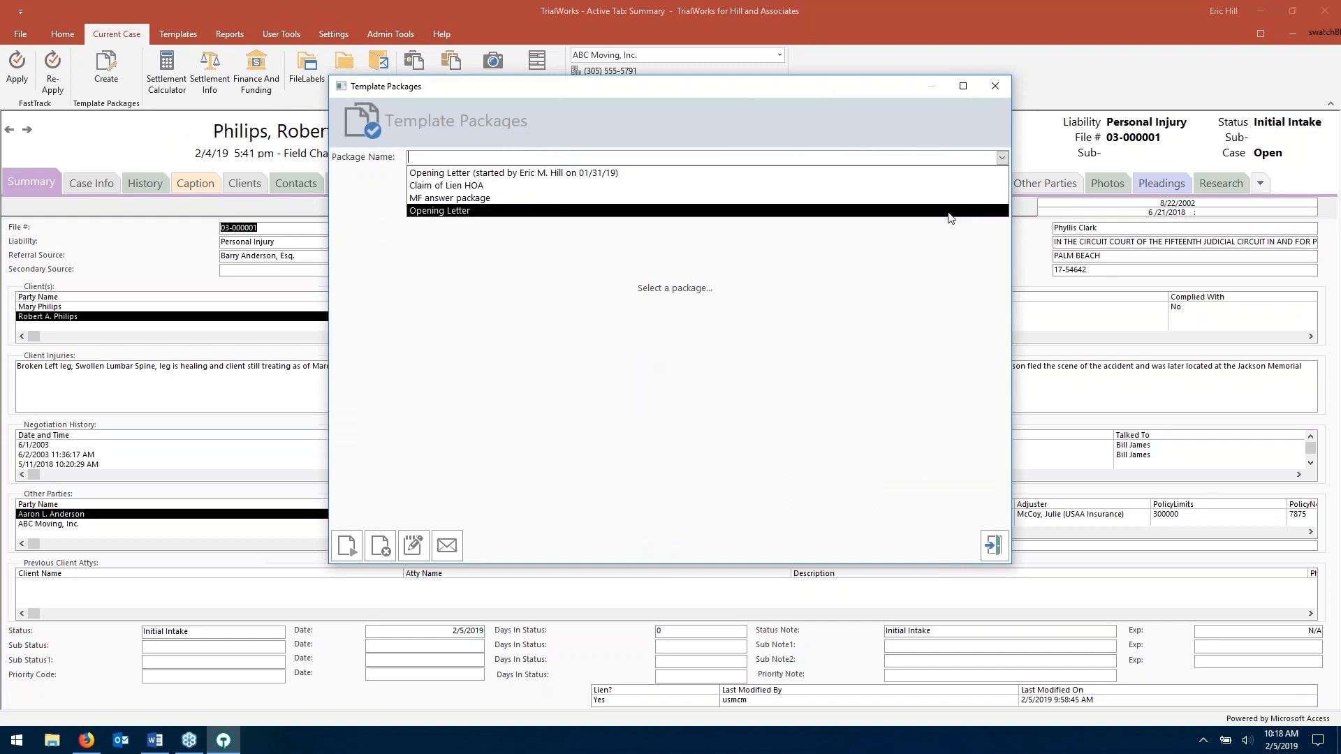
left_click(948, 212)
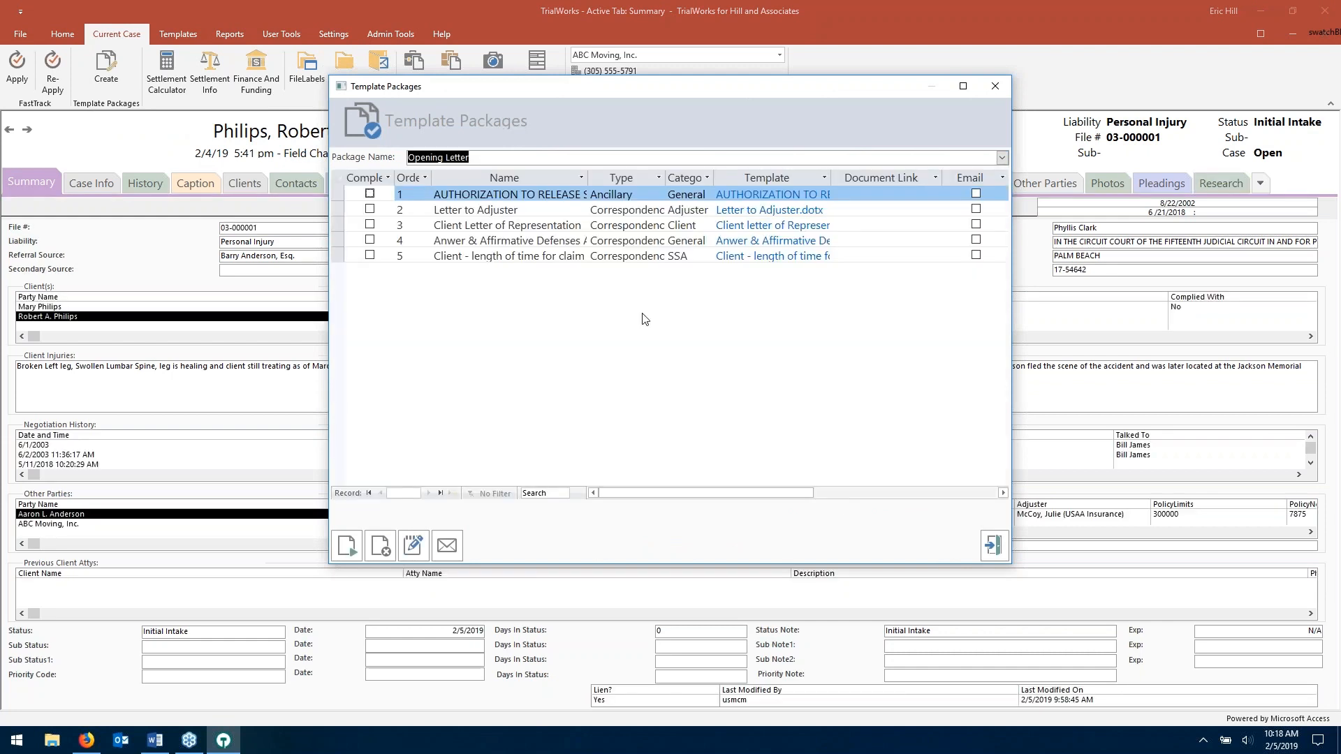
left_click(516, 183)
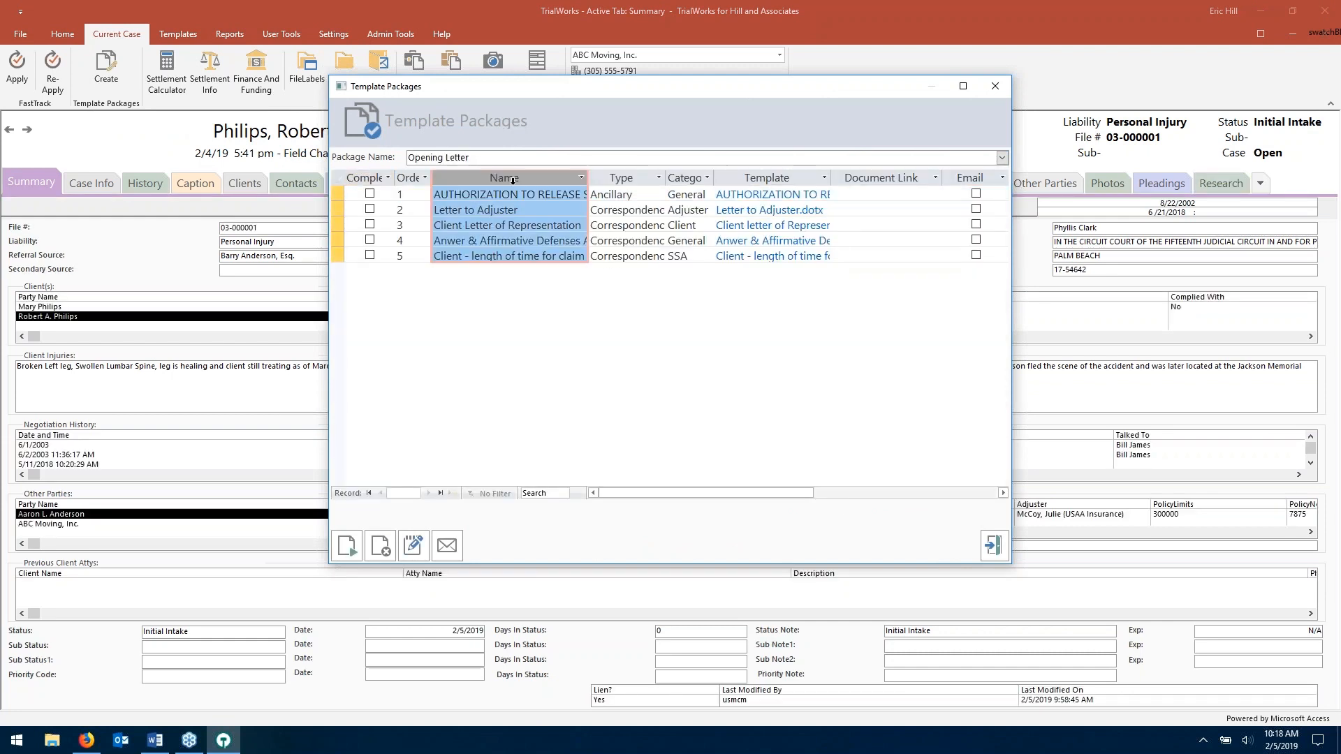
left_click(624, 179)
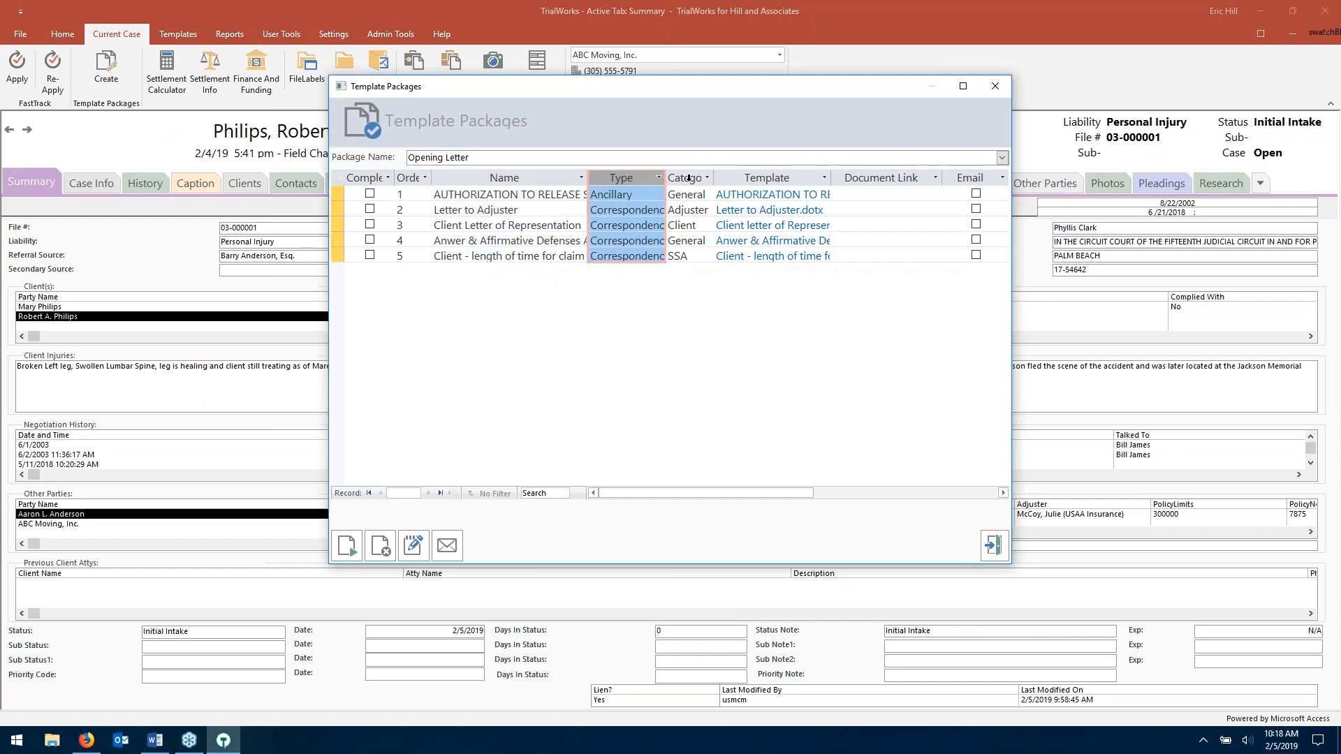
left_click(771, 179)
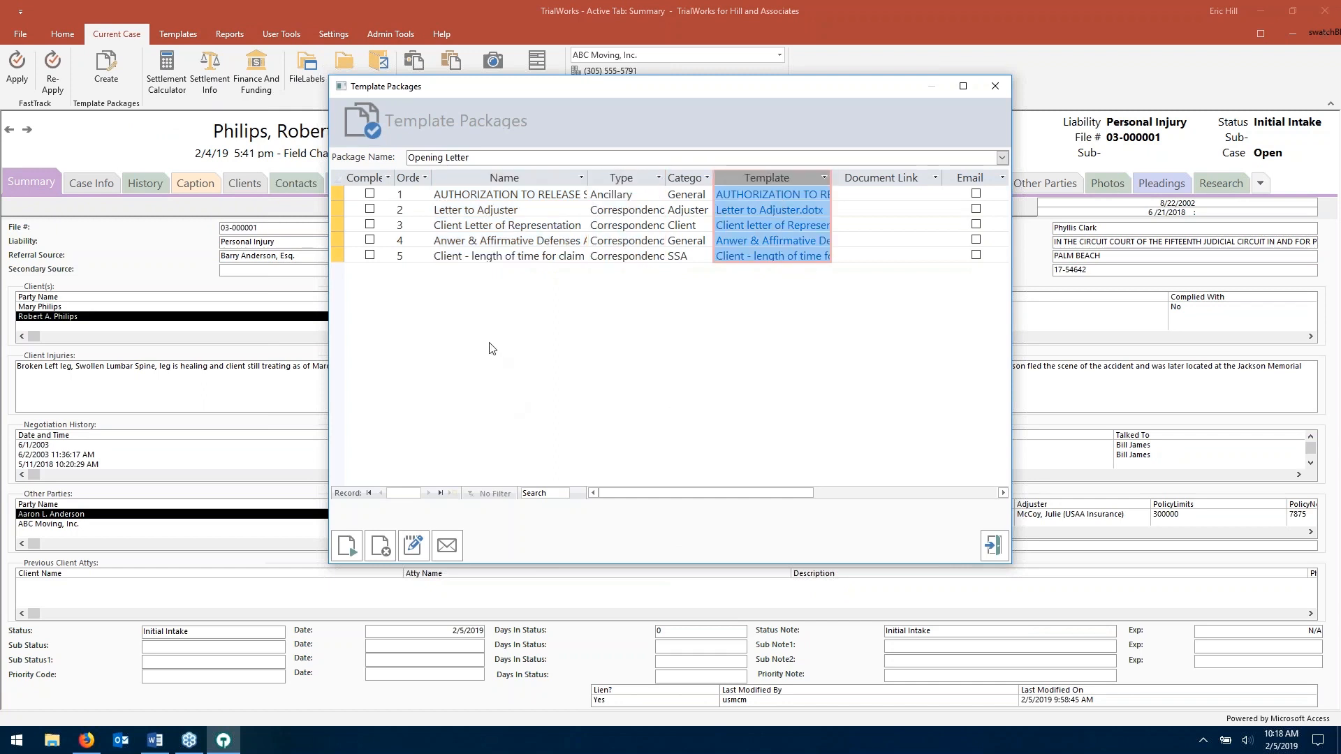
- Generate the package, dismiss the Word save and not-created errors, and finish the Ancillary document
left_click(348, 546)
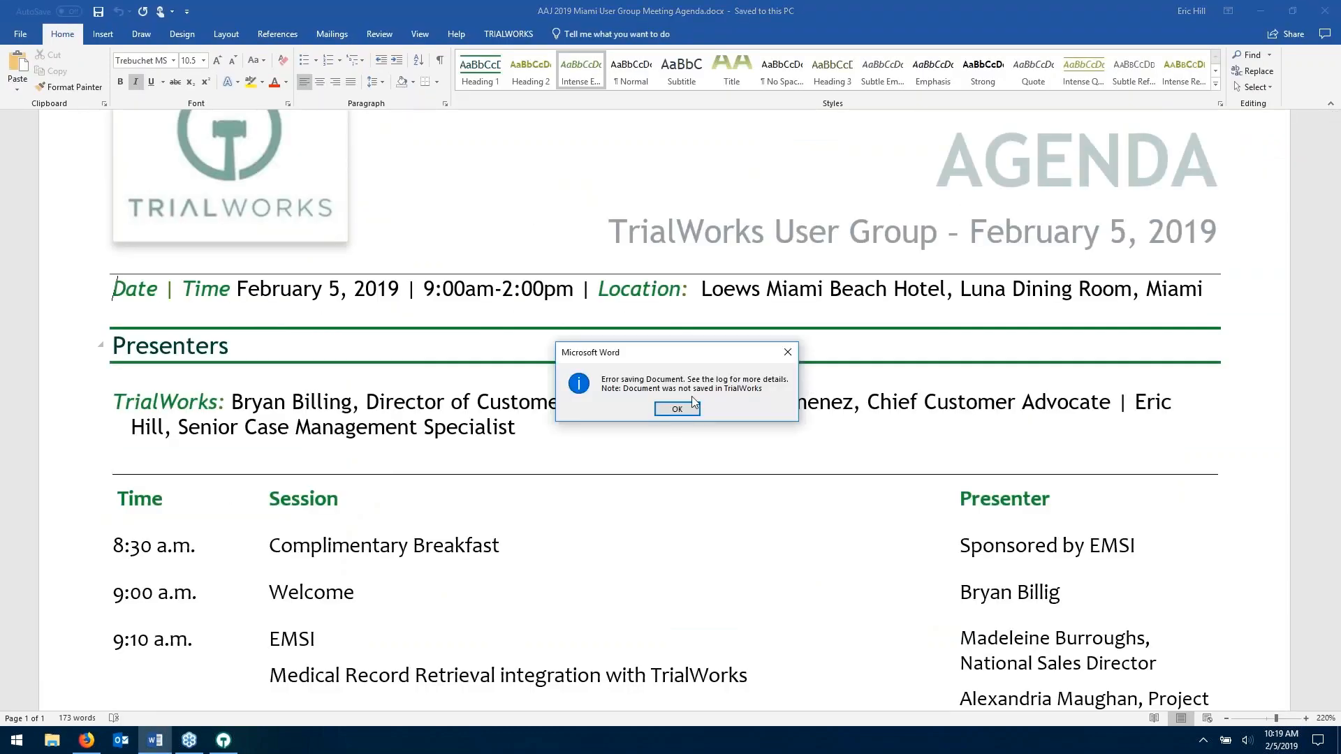
left_click(677, 408)
left_click(1260, 10)
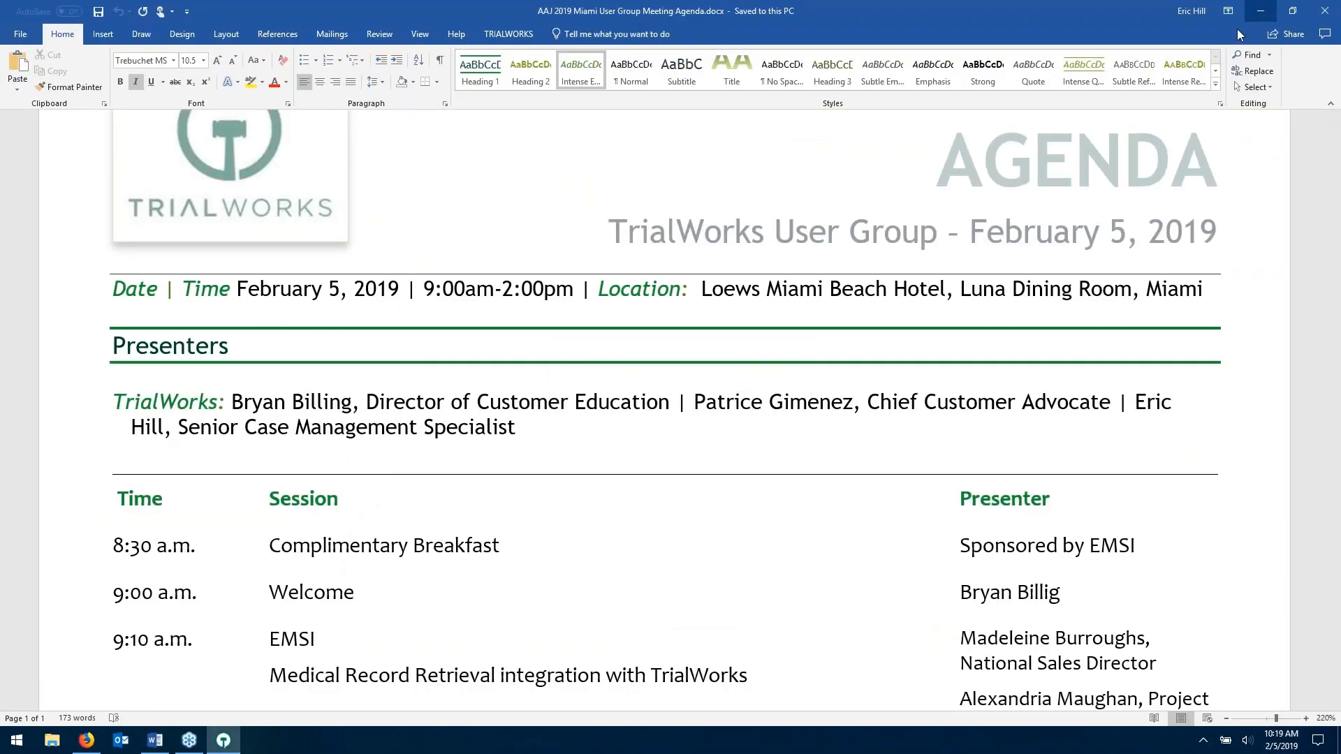
left_click(725, 421)
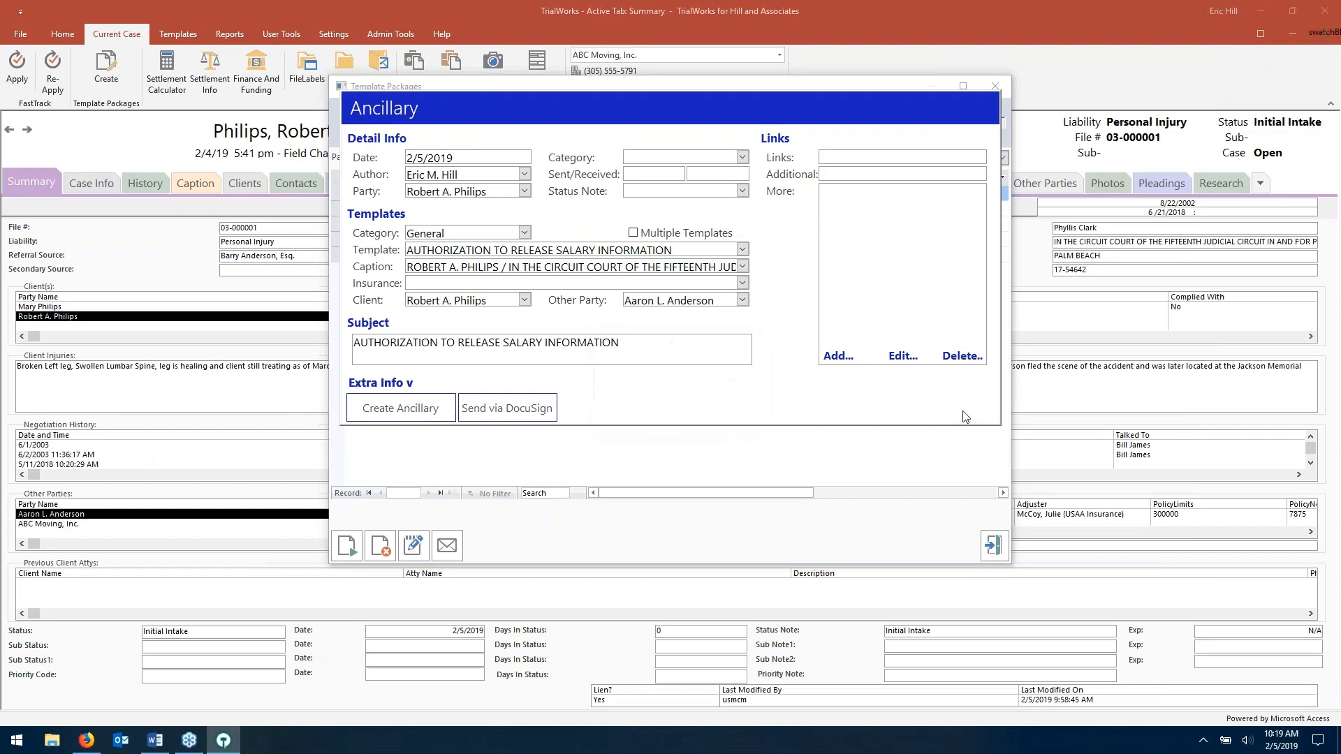
left_click(972, 408)
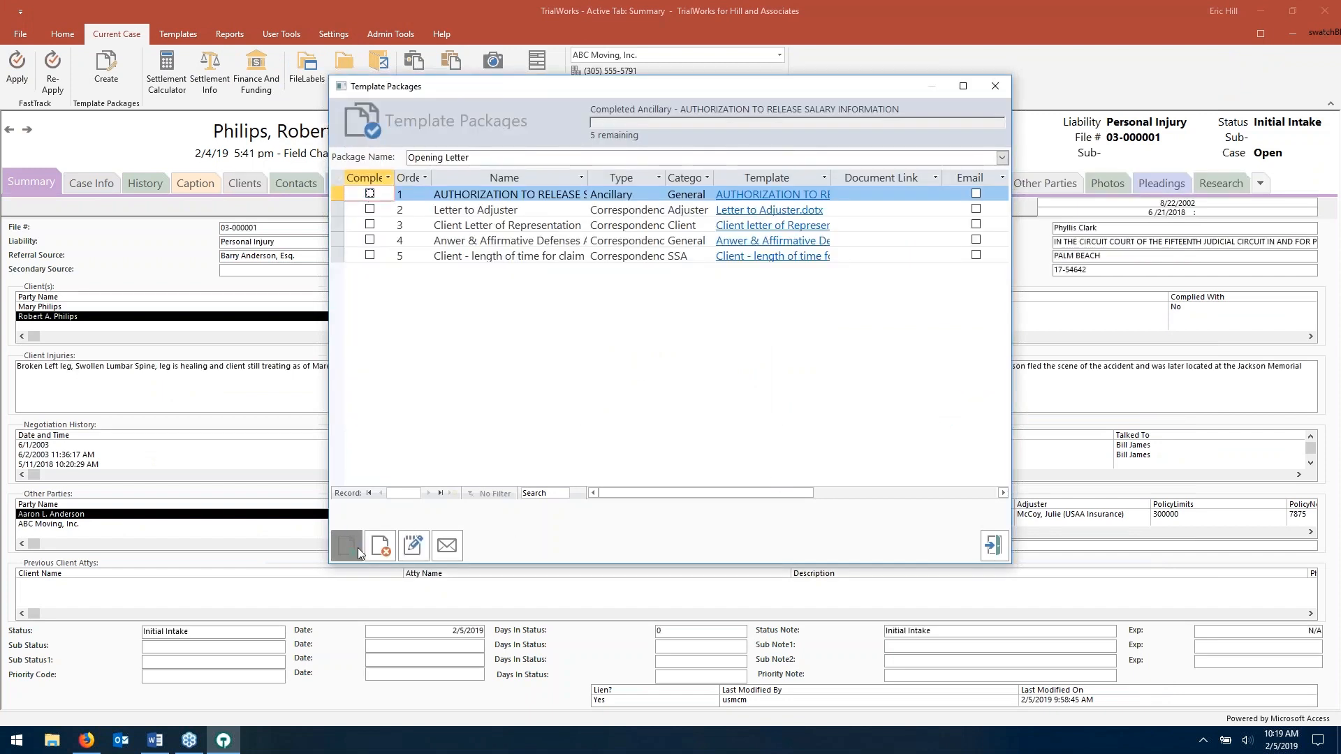
- Cancel generation at the third template but choose No so the run is kept
left_click(668, 225)
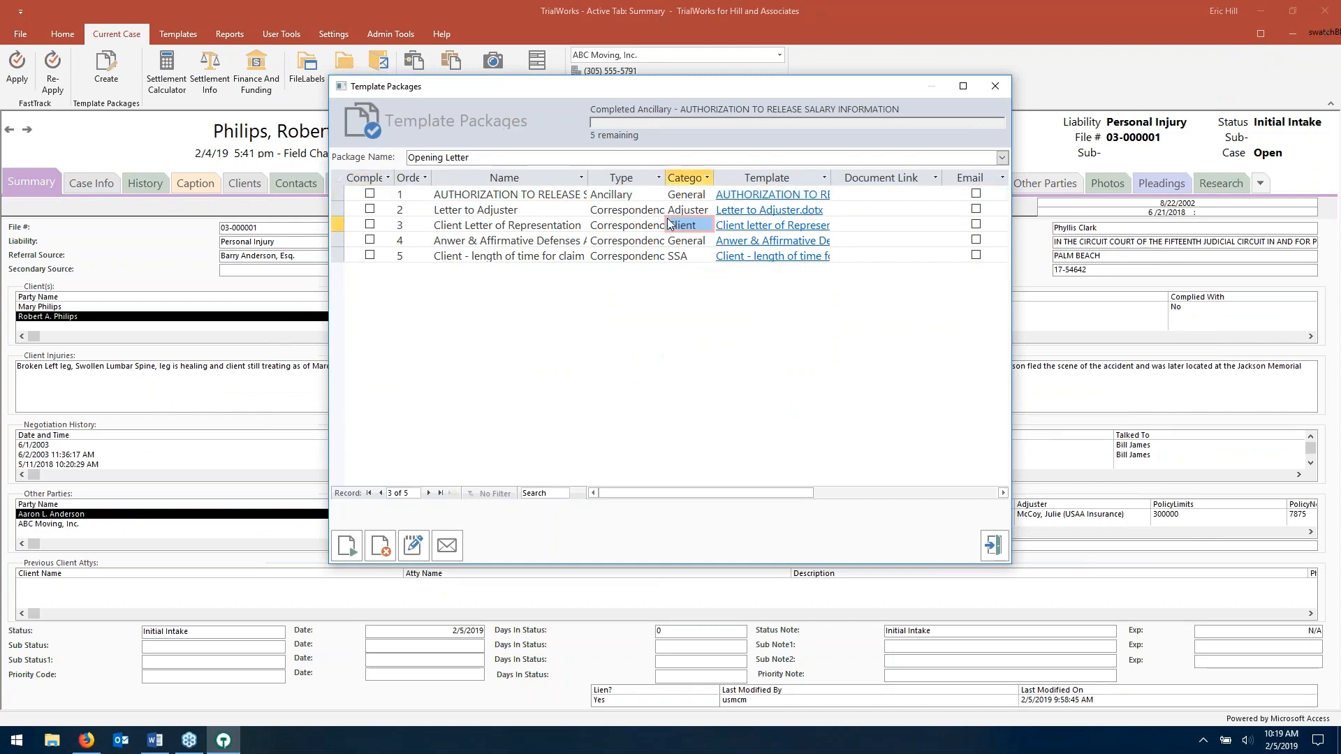
left_click(381, 546)
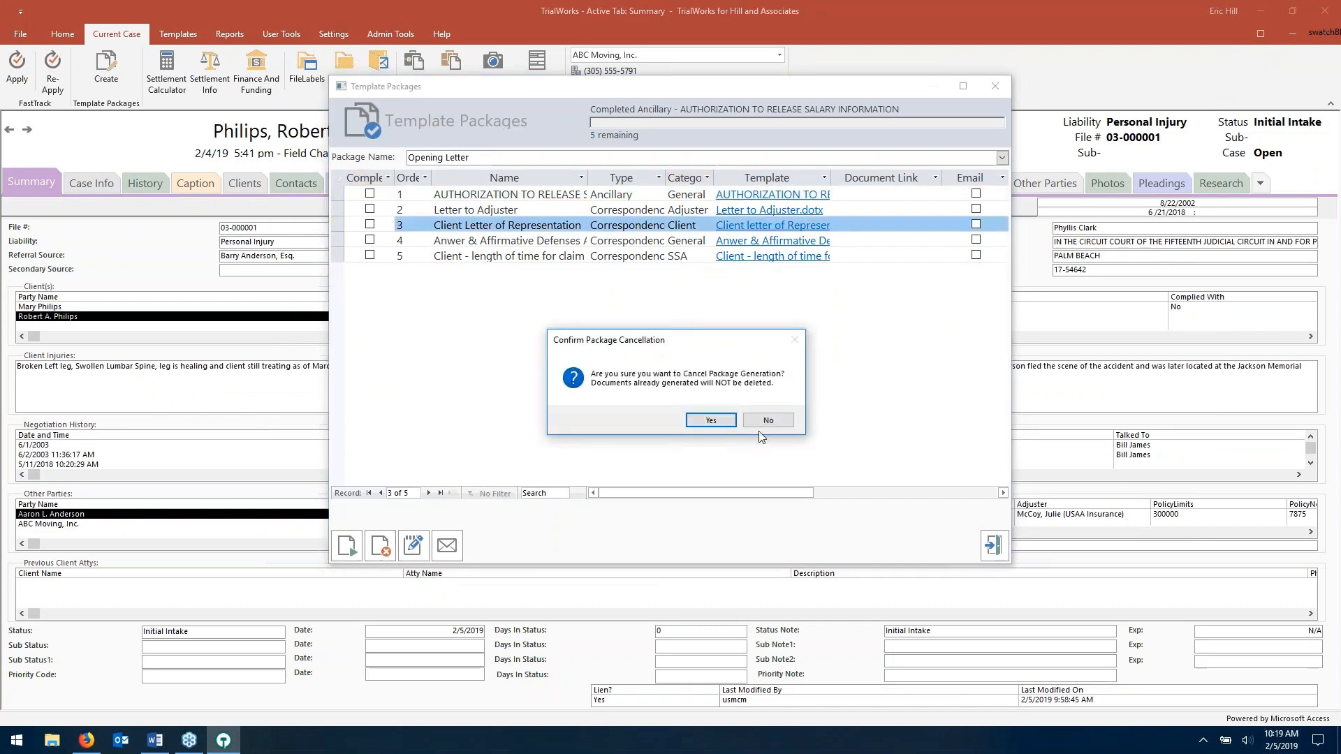
left_click(769, 421)
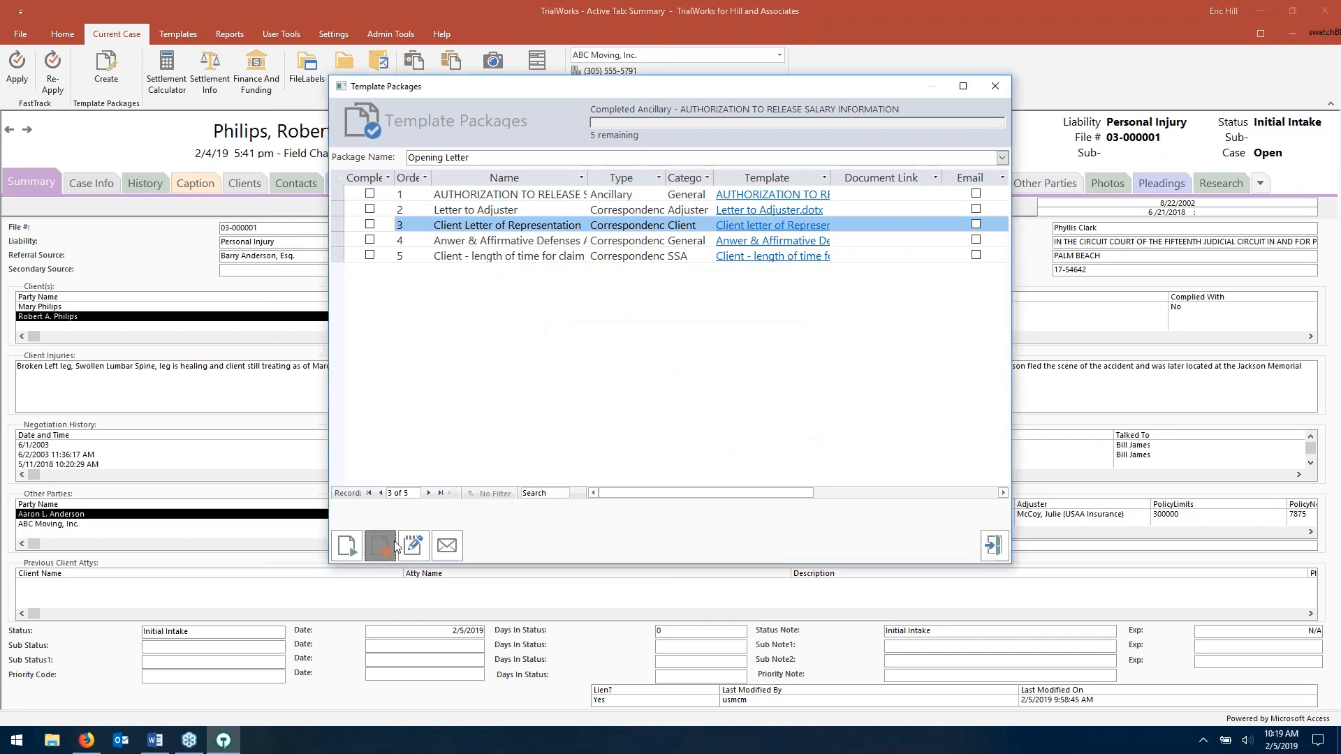
left_click(993, 545)
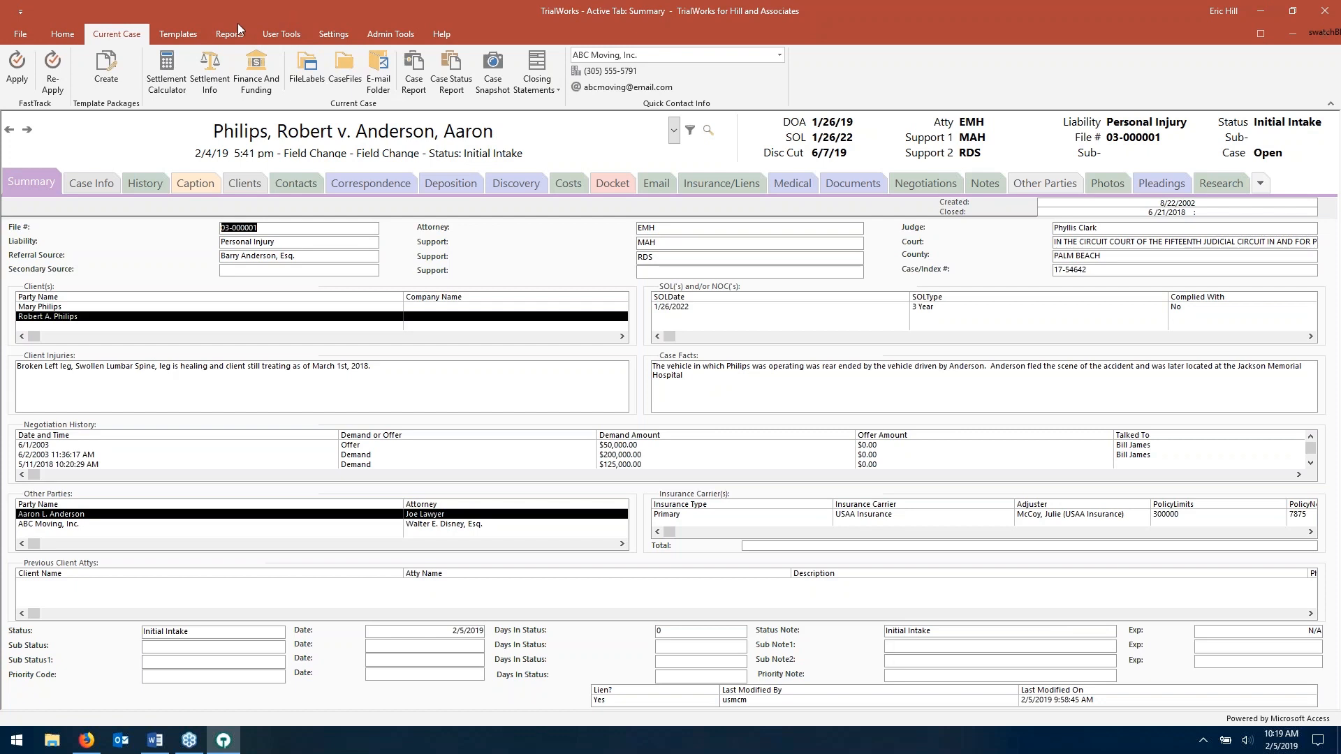
- Confirm the Opening Letter run started 02/05/19 appears in the template packages list
left_click(104, 80)
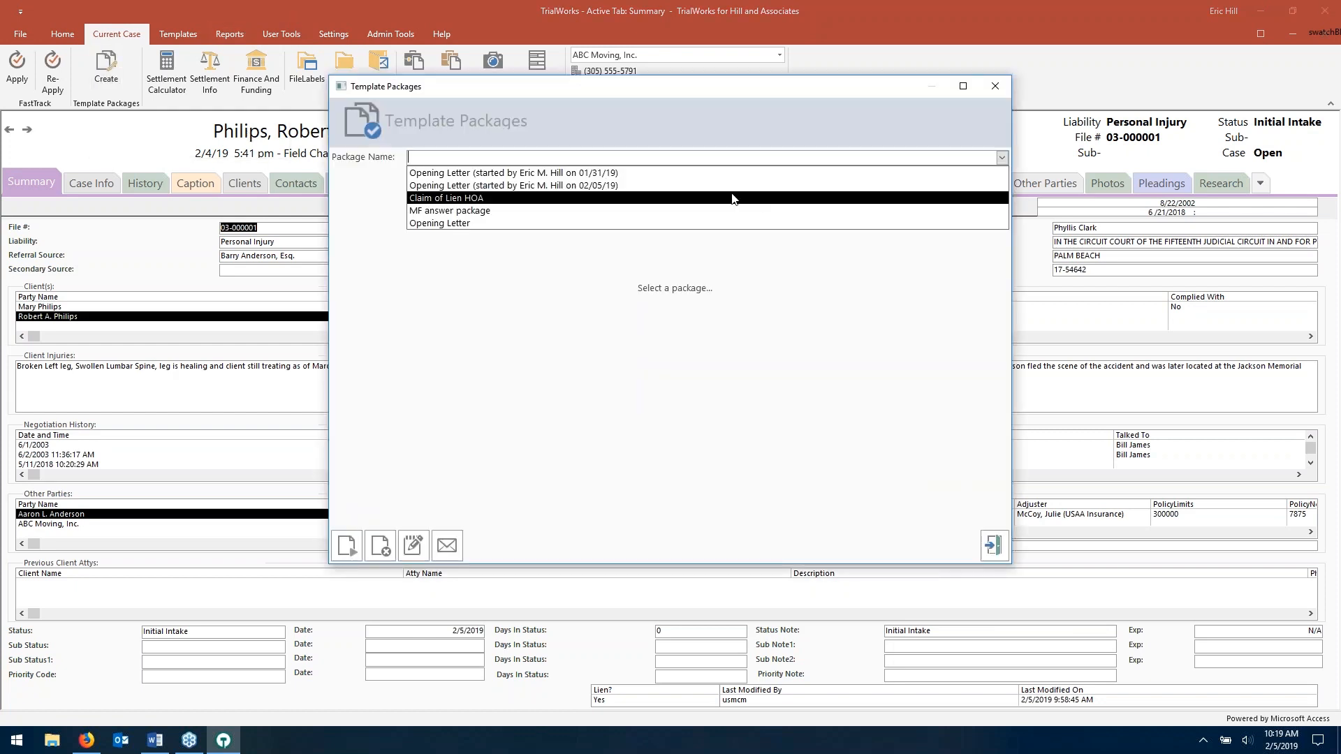
left_click(604, 185)
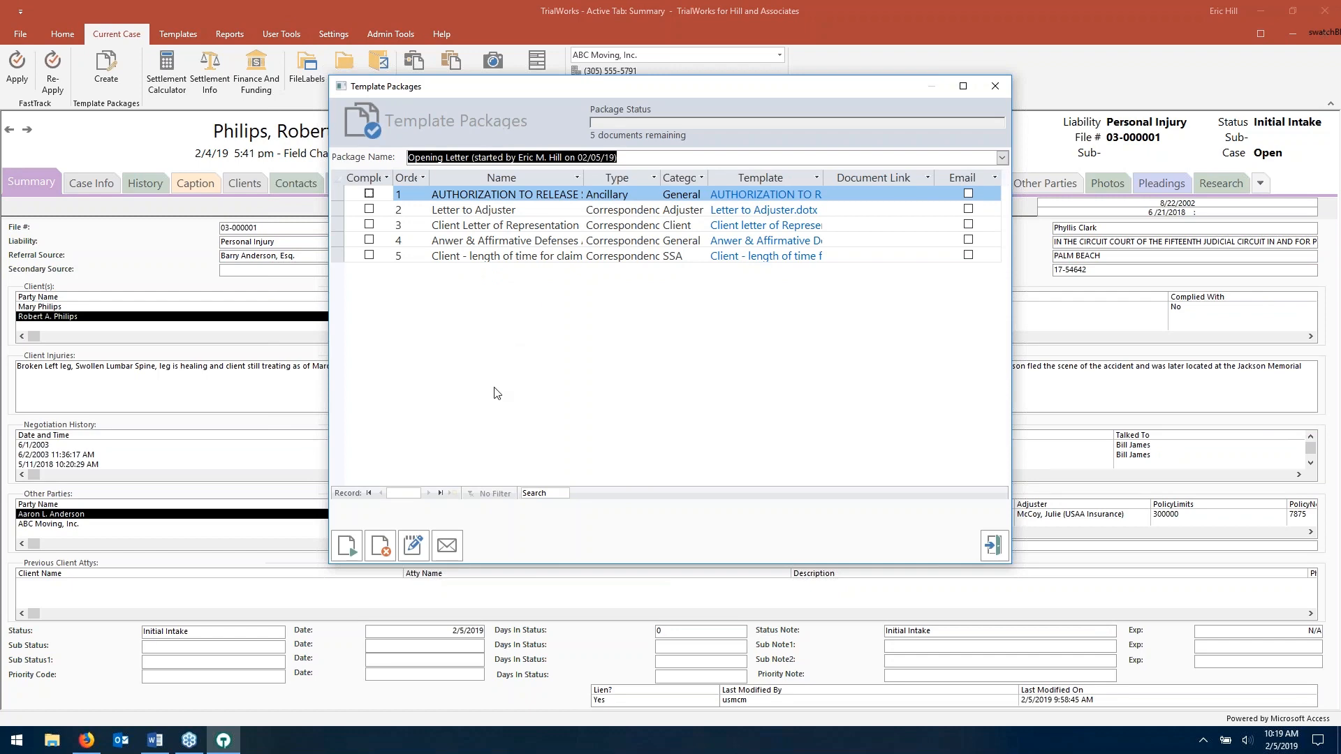
left_click(992, 545)
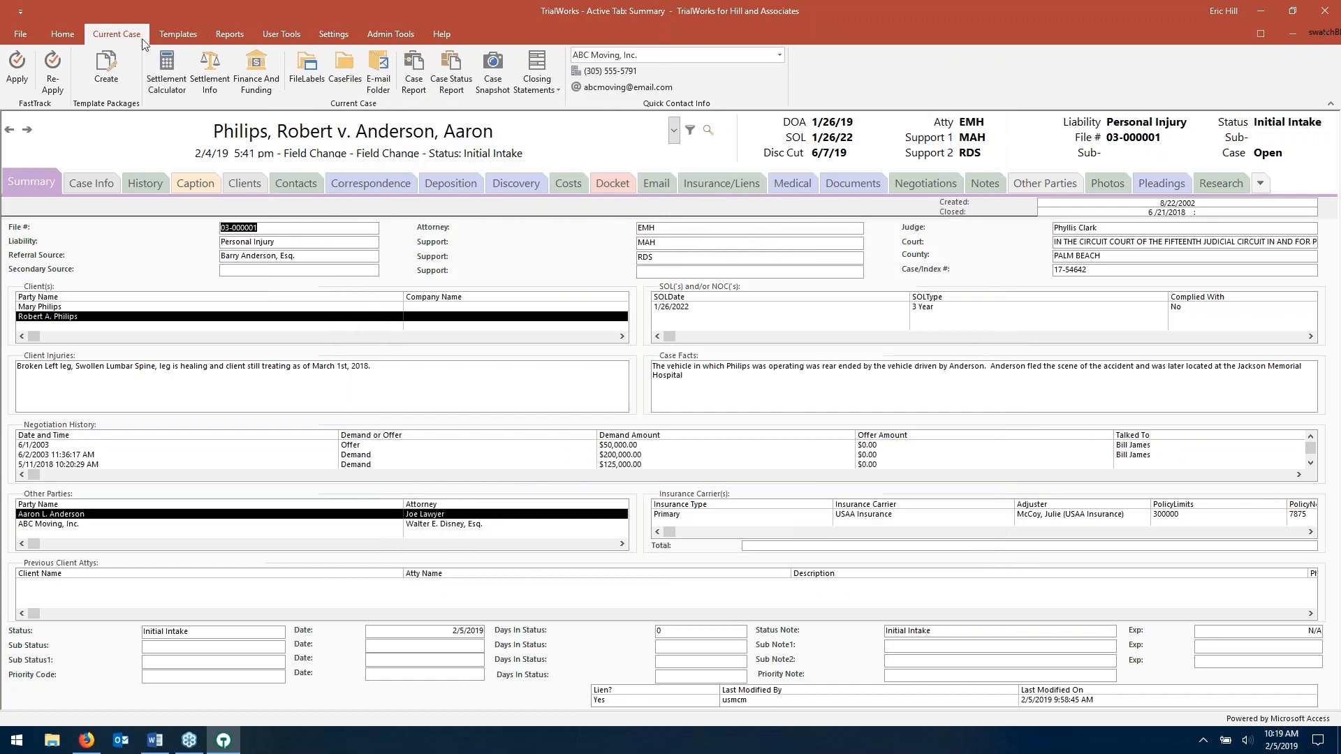
- Create a new template package named AAJ in the Template Packages library
left_click(172, 35)
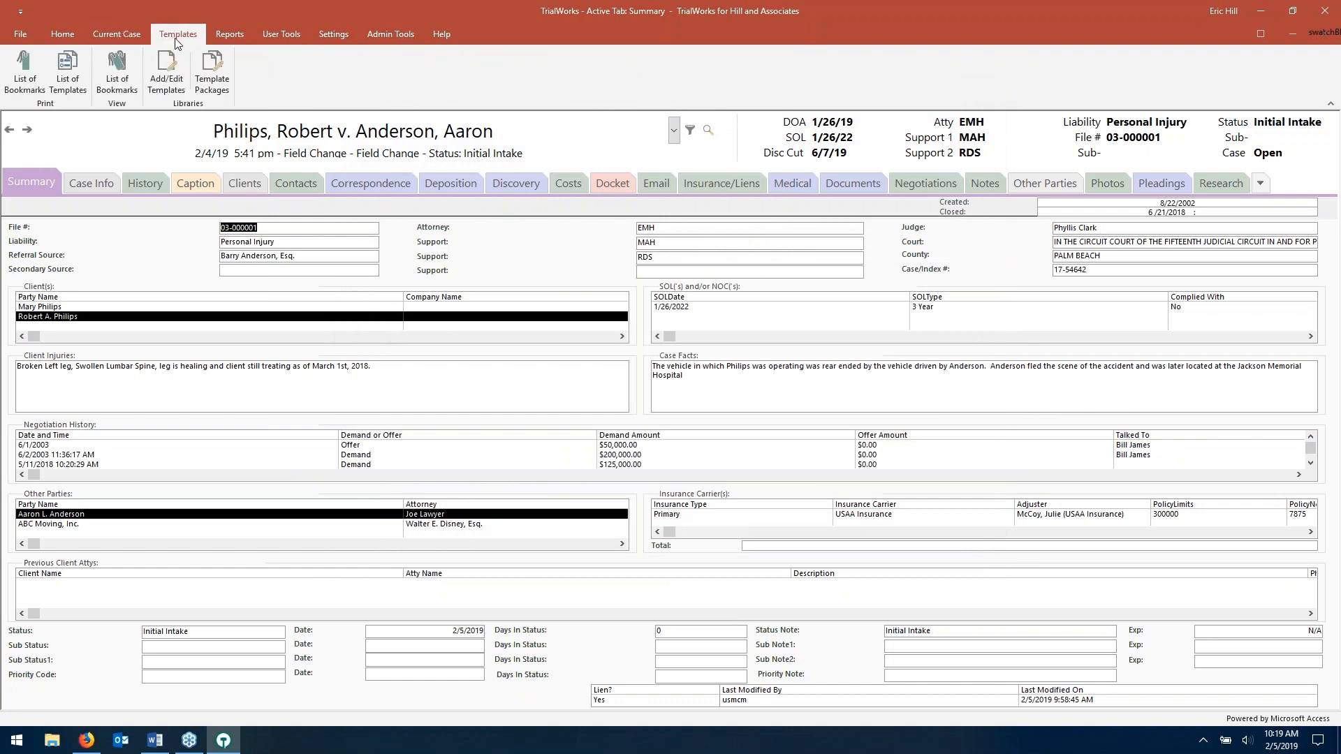
left_click(210, 65)
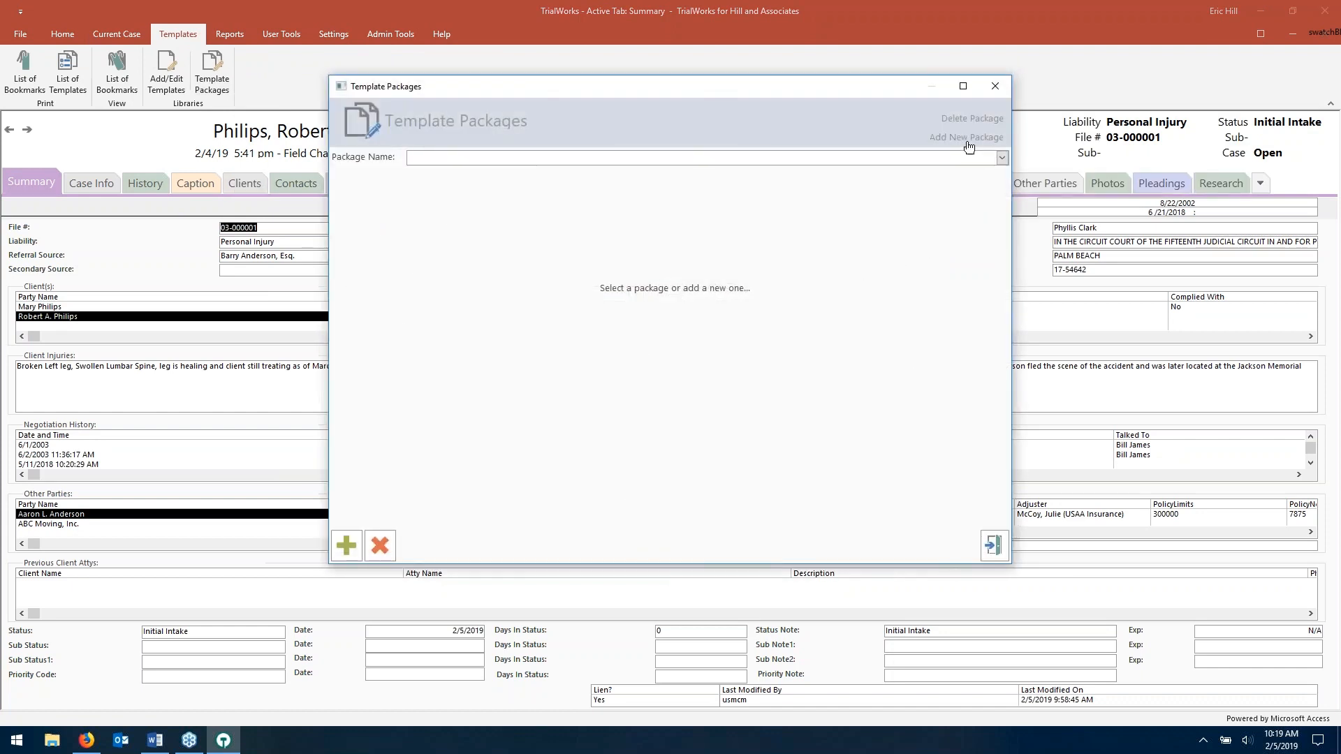
left_click(968, 139)
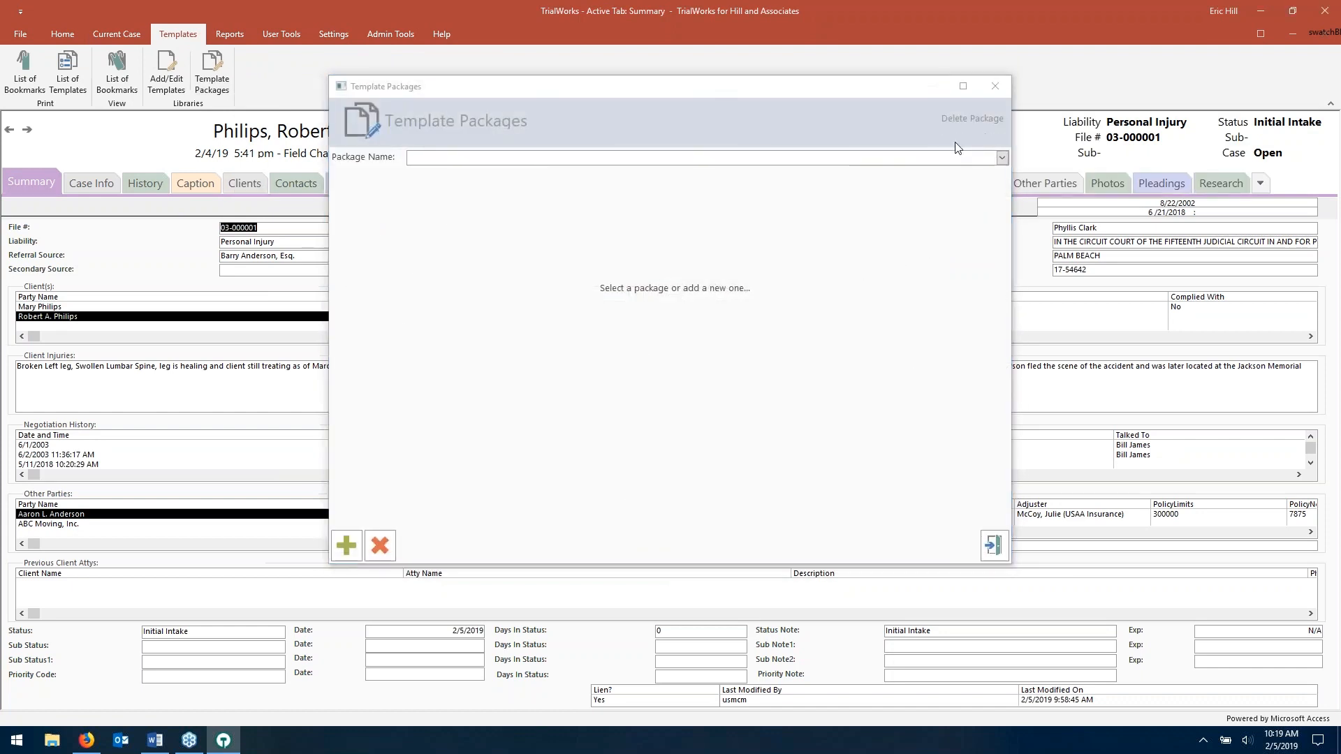
type("AAJ")
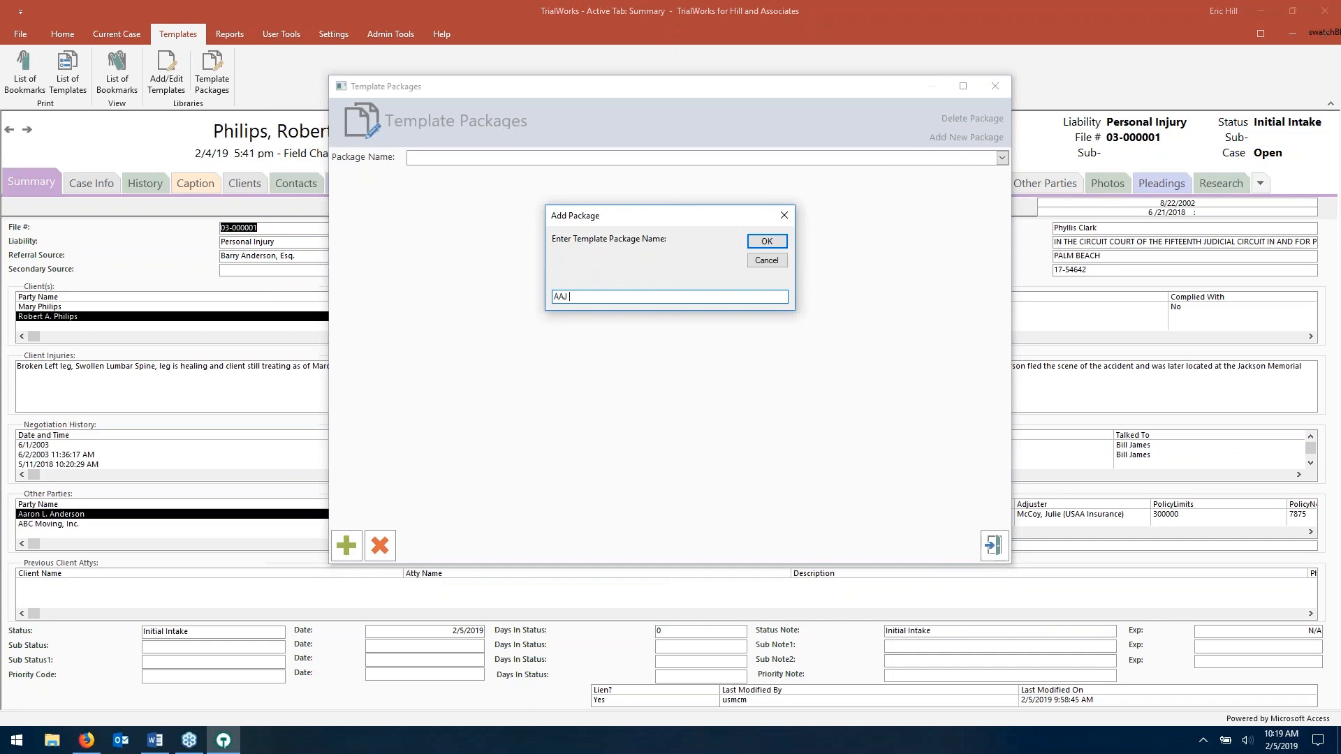
left_click(768, 241)
- Tick Carrier Rejecting Offer, Letter to Adjuster, Blank Letterhead and Blank pleading in the templates list
left_click(347, 546)
scroll(692, 262, "down", 2)
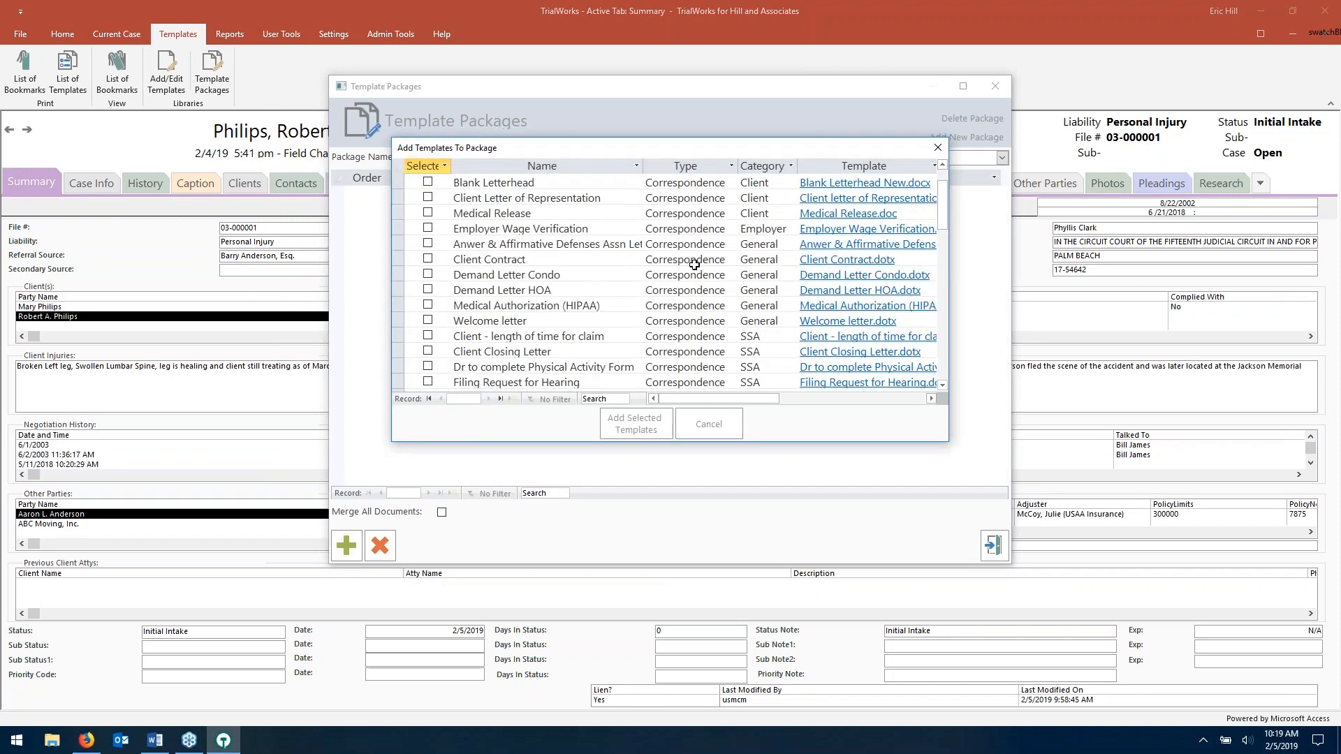
scroll(694, 265, "down", 2)
scroll(694, 265, "down", 5)
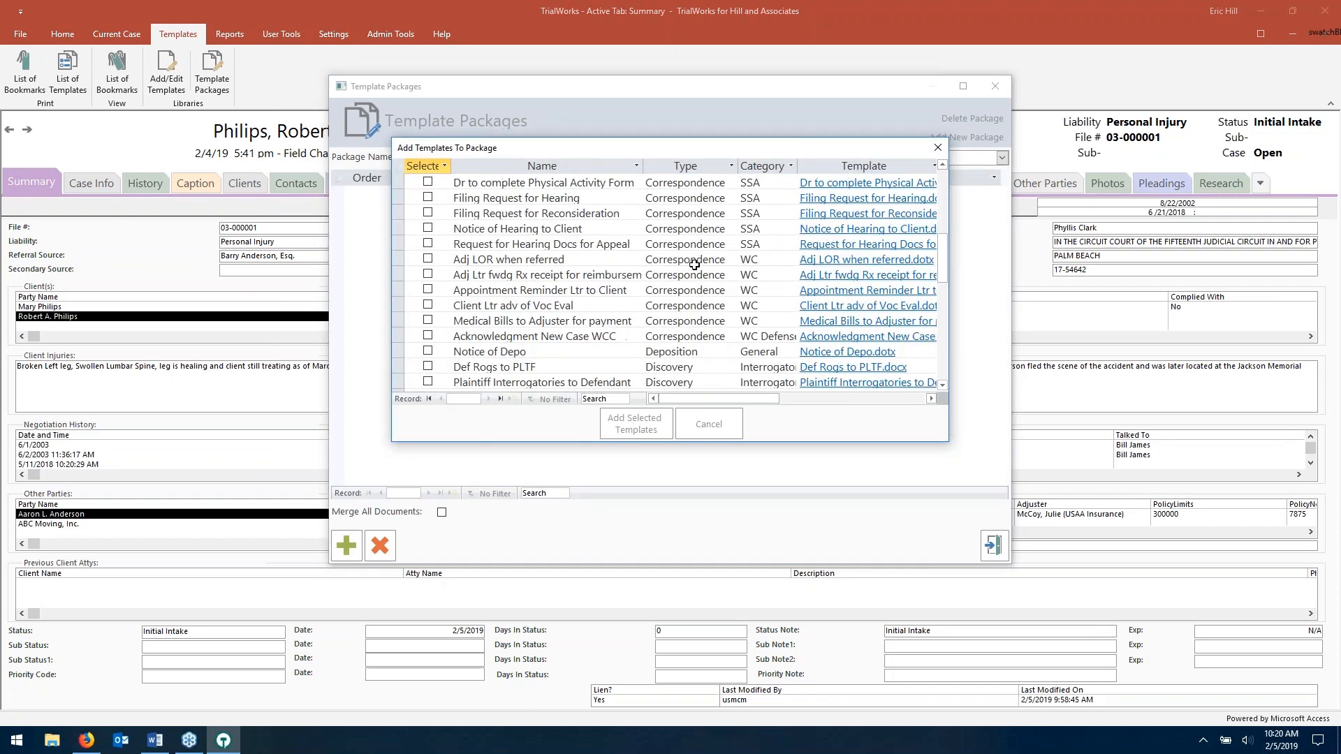
scroll(694, 264, "down", 5)
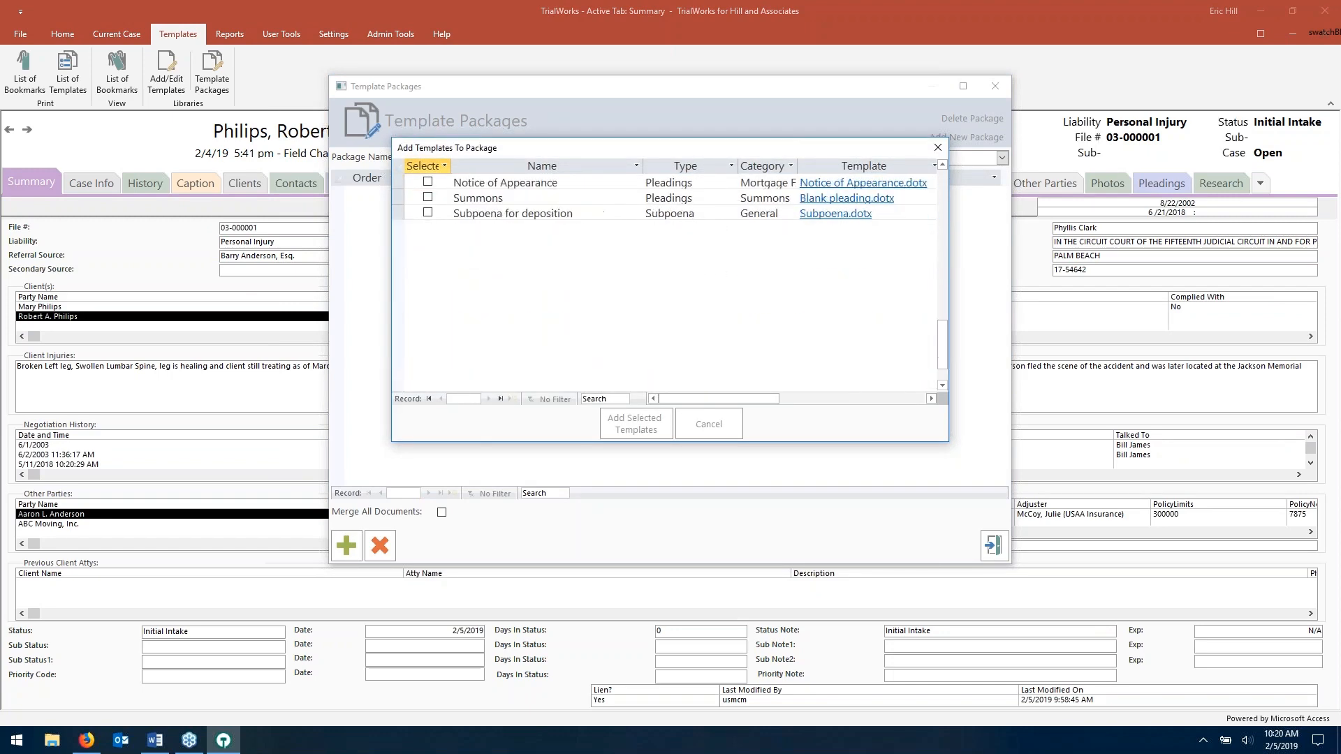
scroll(695, 265, "up", 10)
scroll(695, 265, "up", 4)
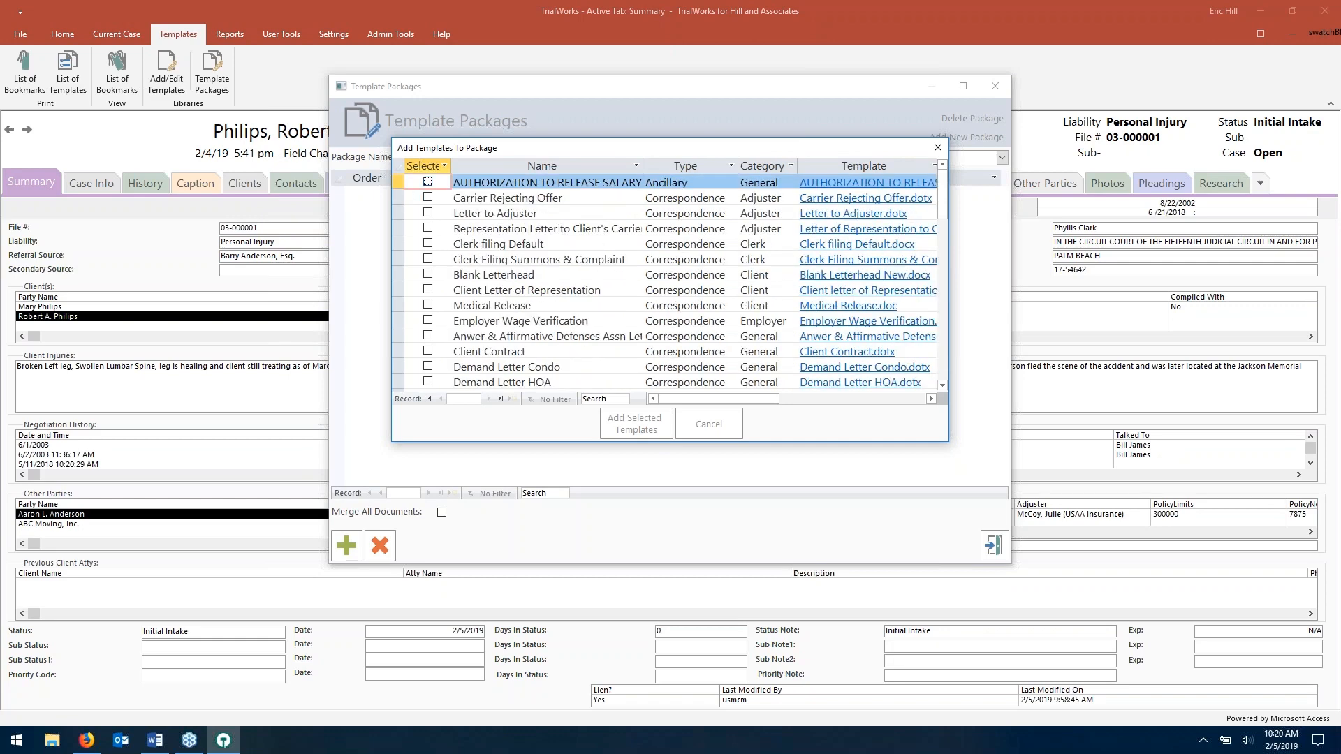
left_click(428, 199)
left_click(427, 212)
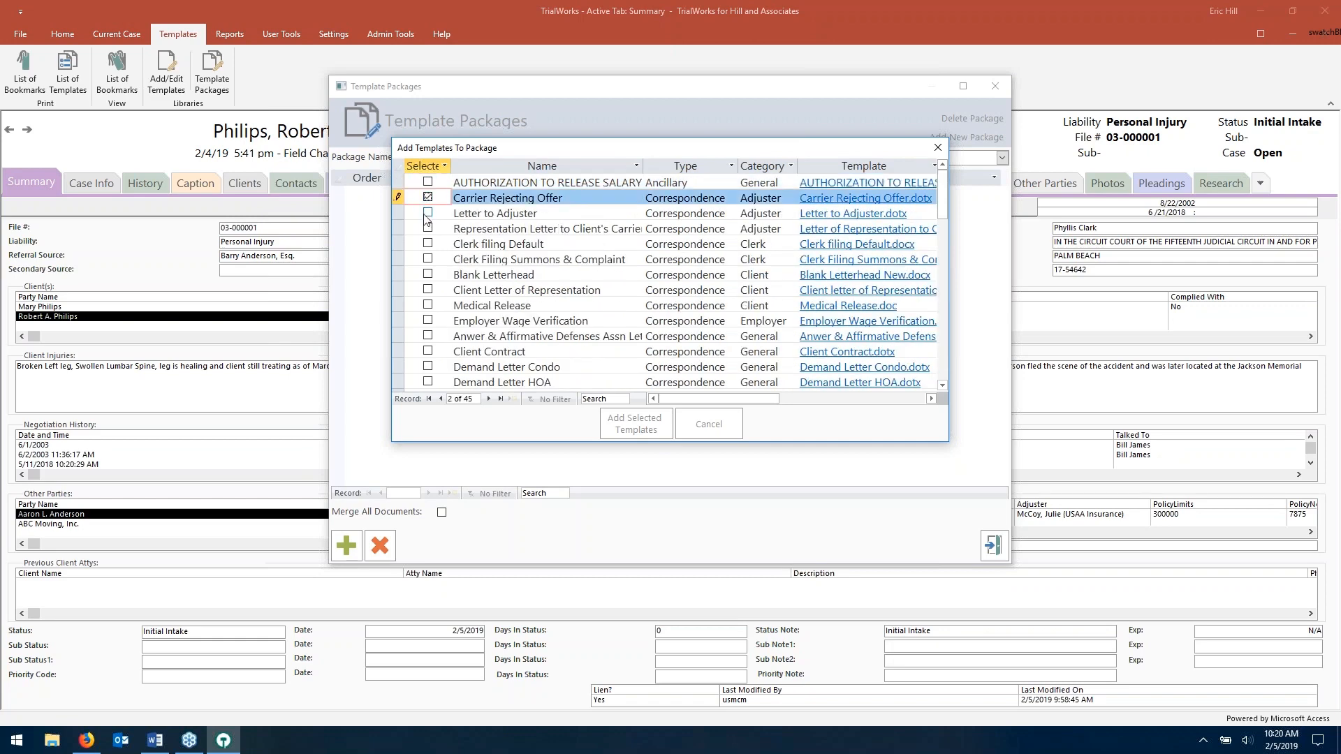
left_click(427, 275)
scroll(443, 323, "down", 1)
scroll(428, 305, "down", 7)
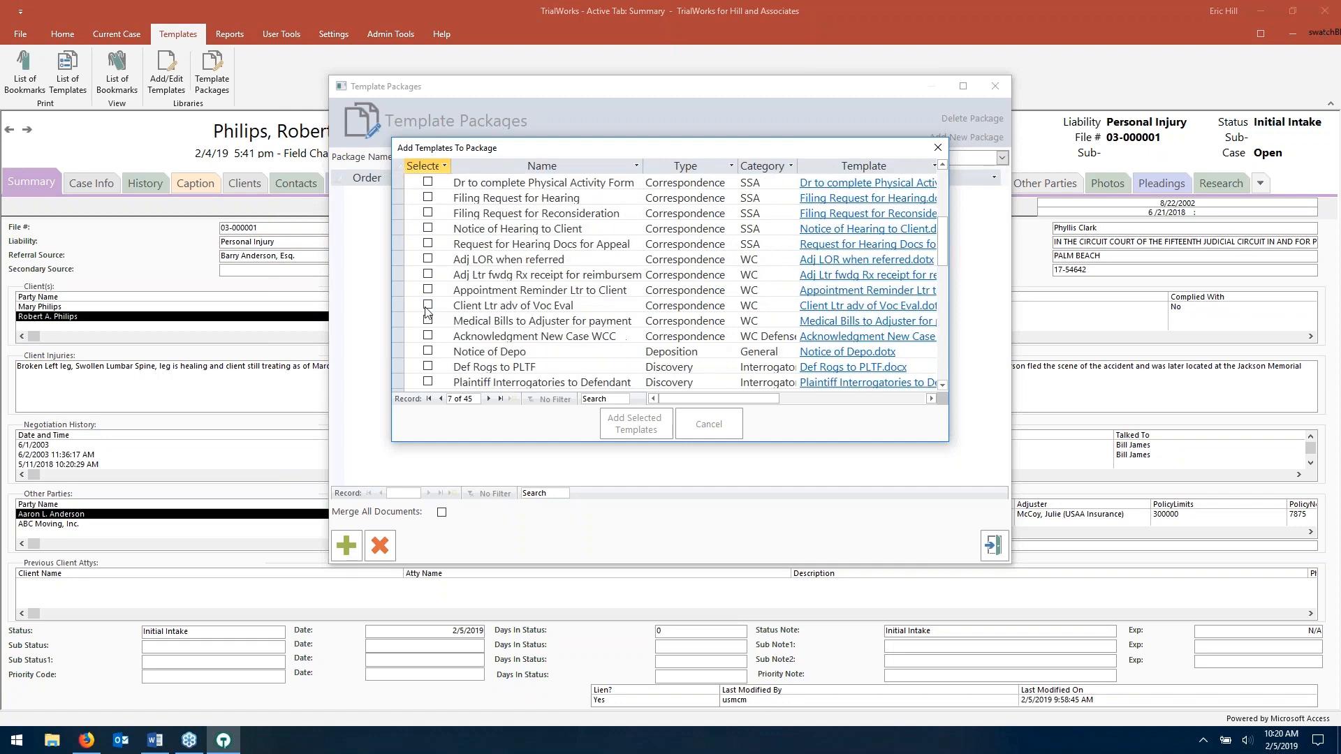
left_click(427, 382)
- Add the four selected templates to the AAJ package and close the package editor
scroll(428, 382, "down", 1)
scroll(438, 338, "down", 4)
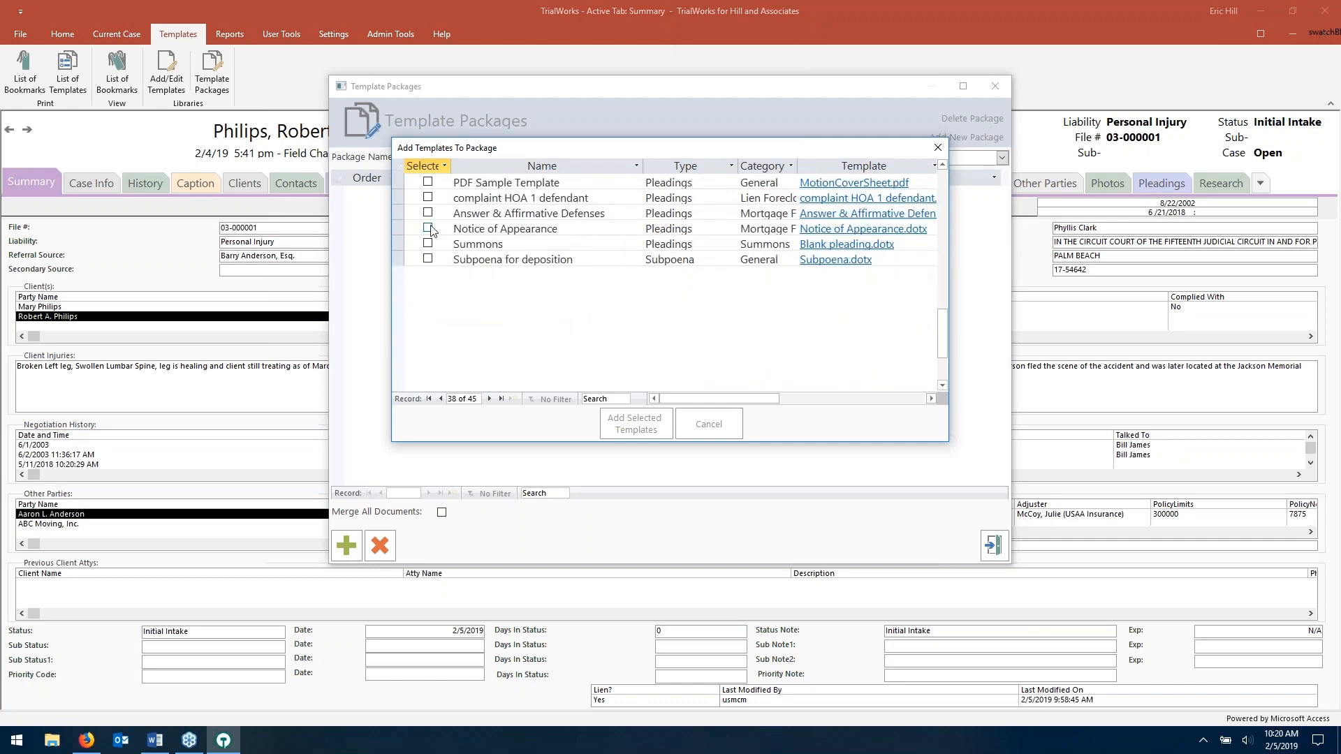
scroll(430, 205, "up", 2)
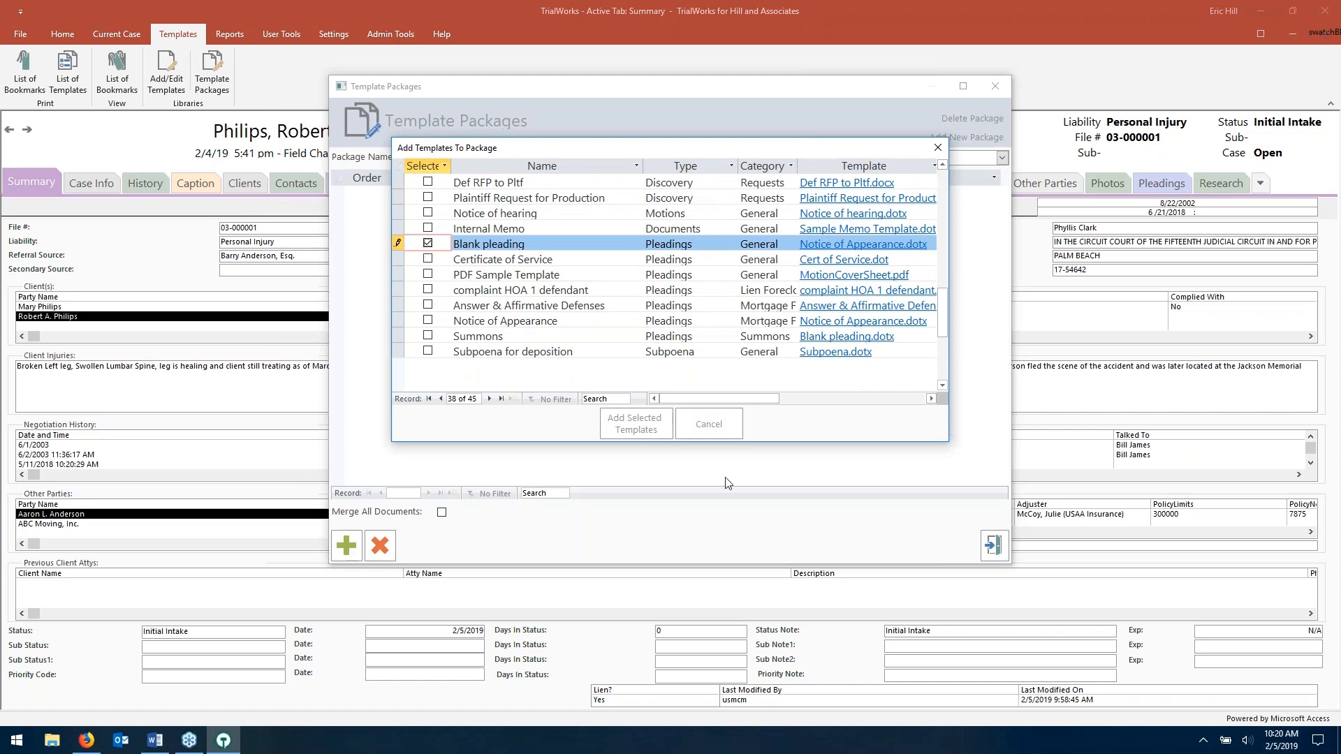
left_click(646, 429)
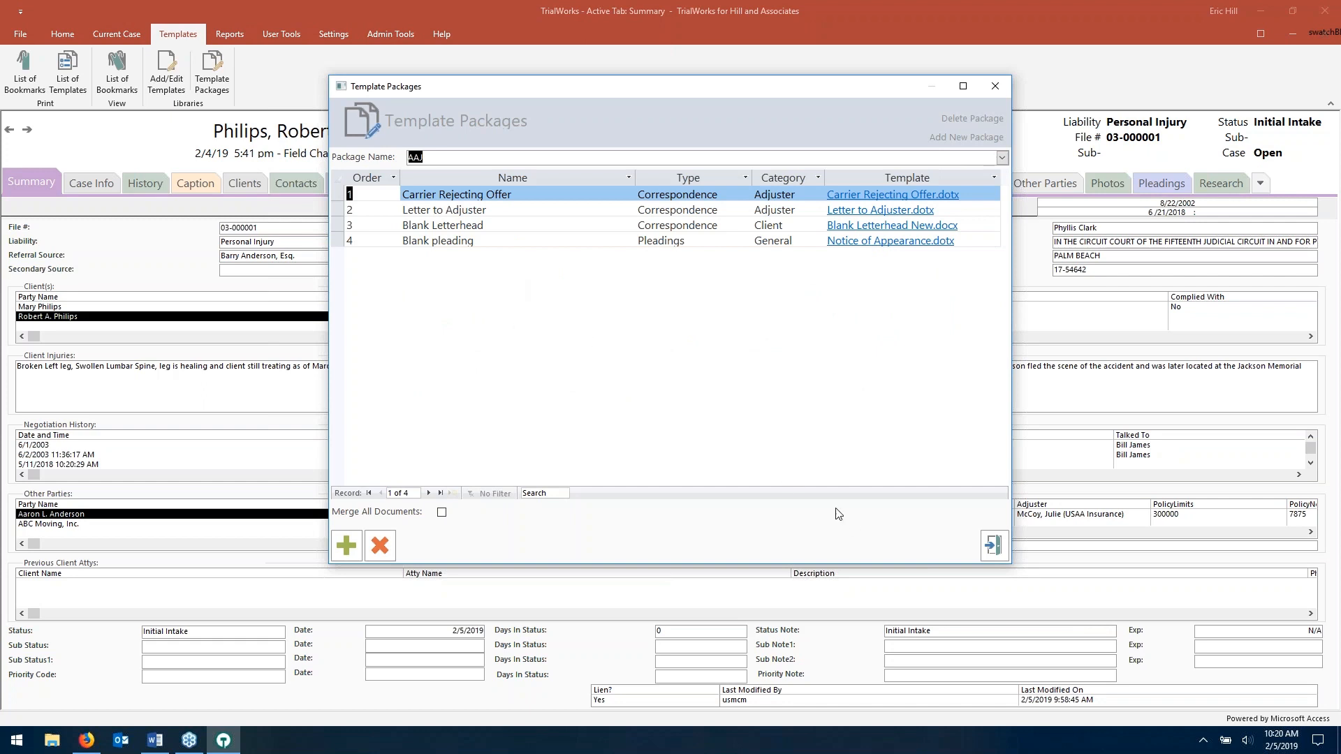
left_click(993, 545)
left_click(91, 32)
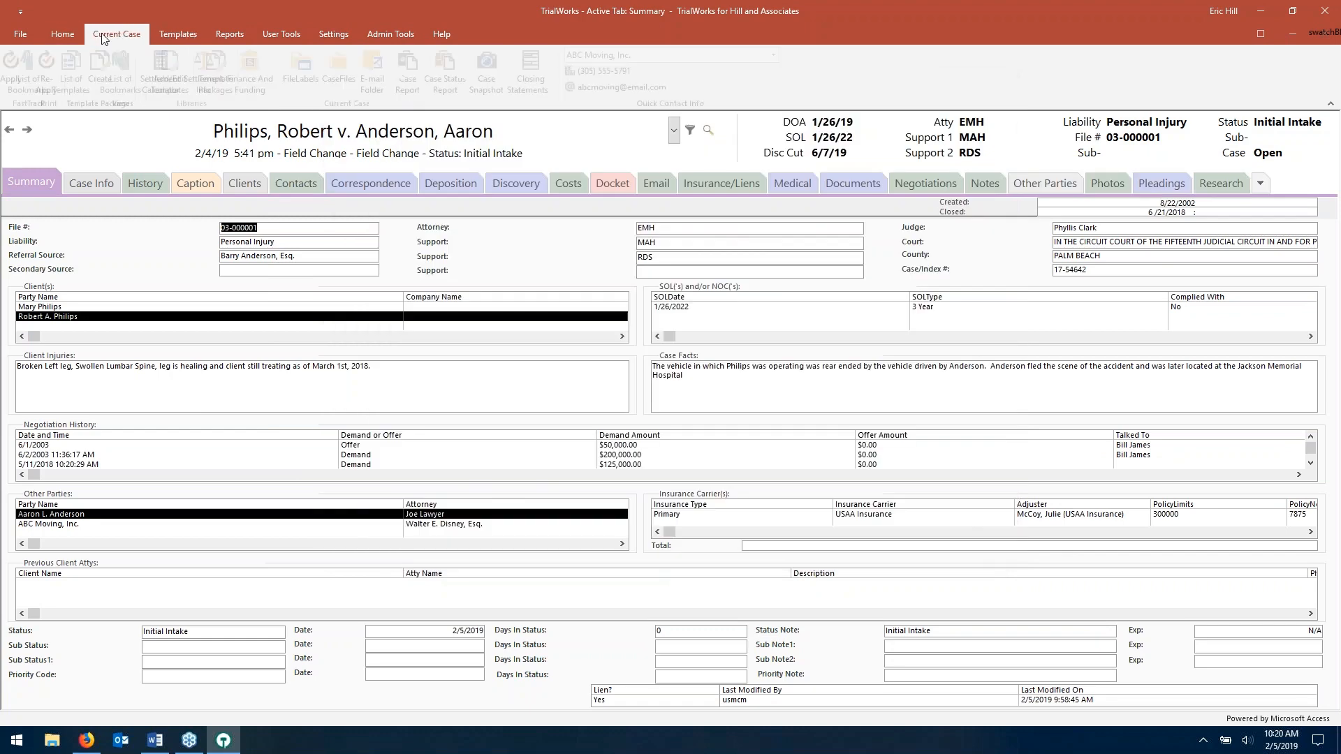
left_click(98, 60)
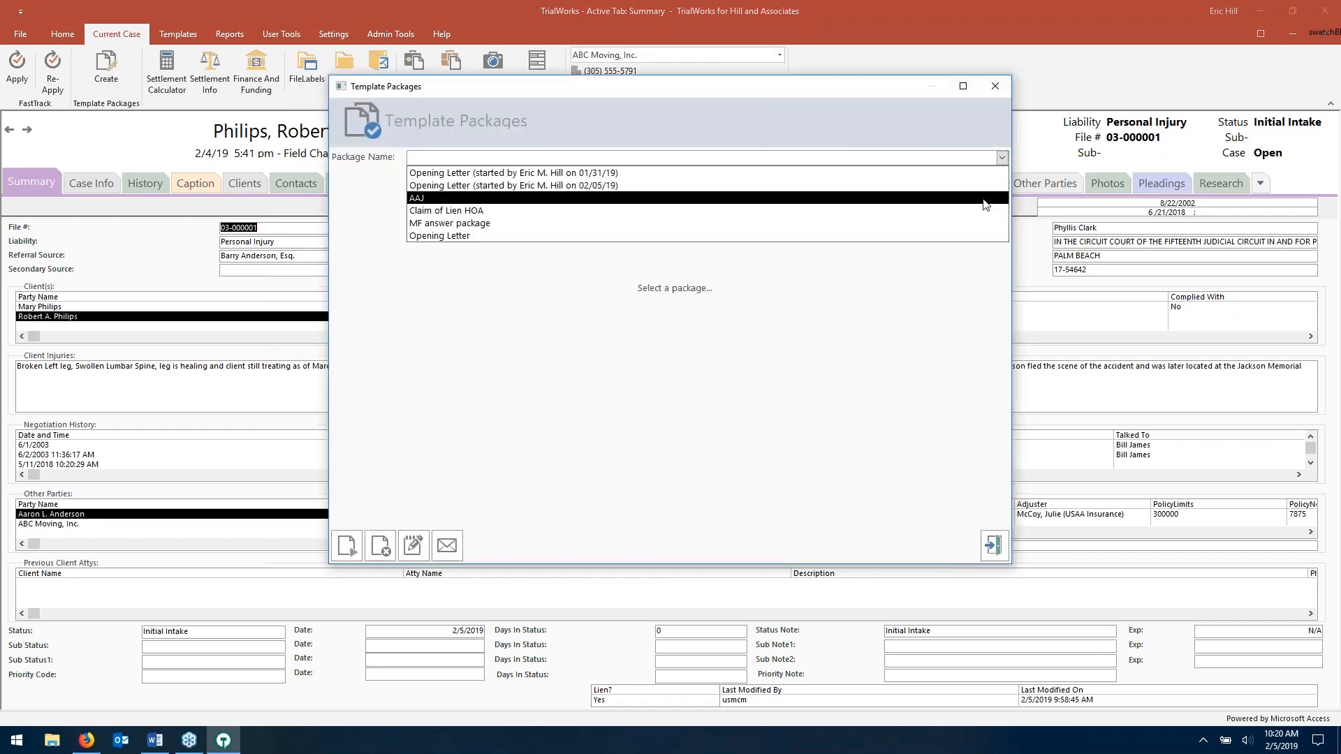
left_click(985, 204)
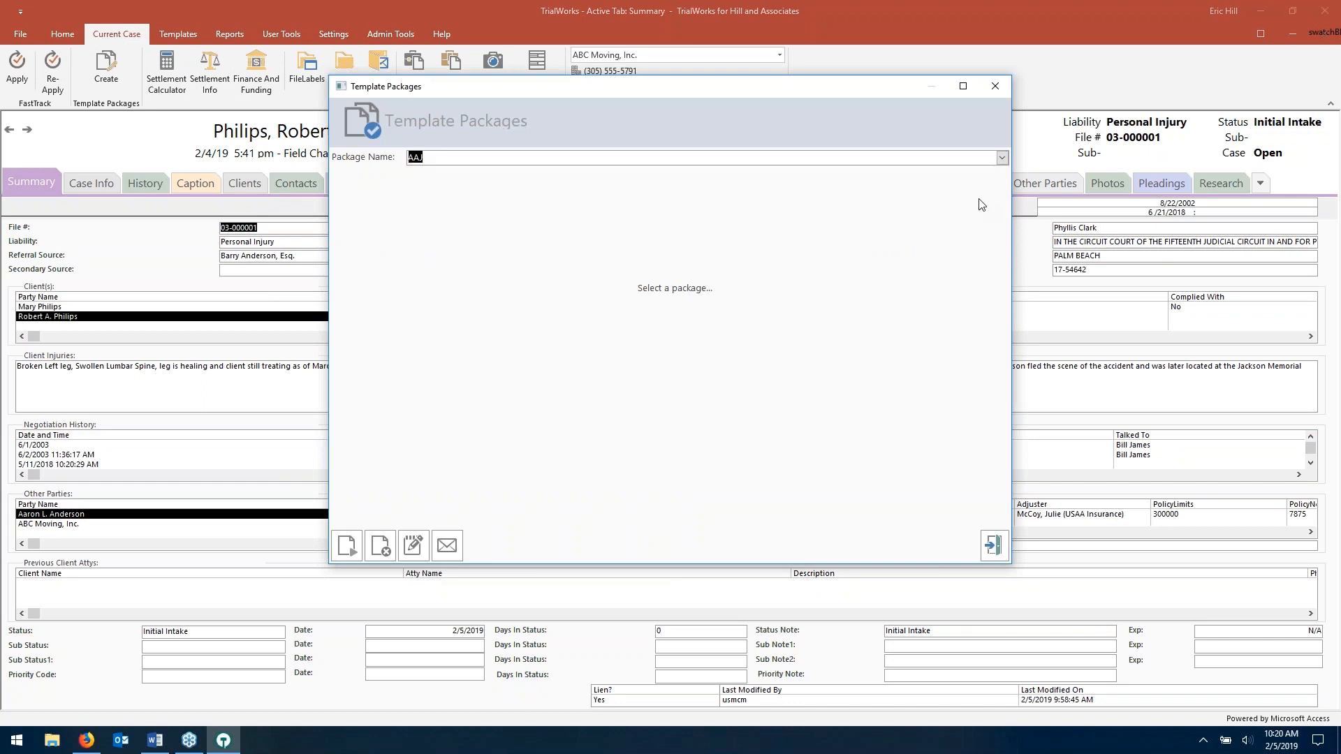
left_click(350, 542)
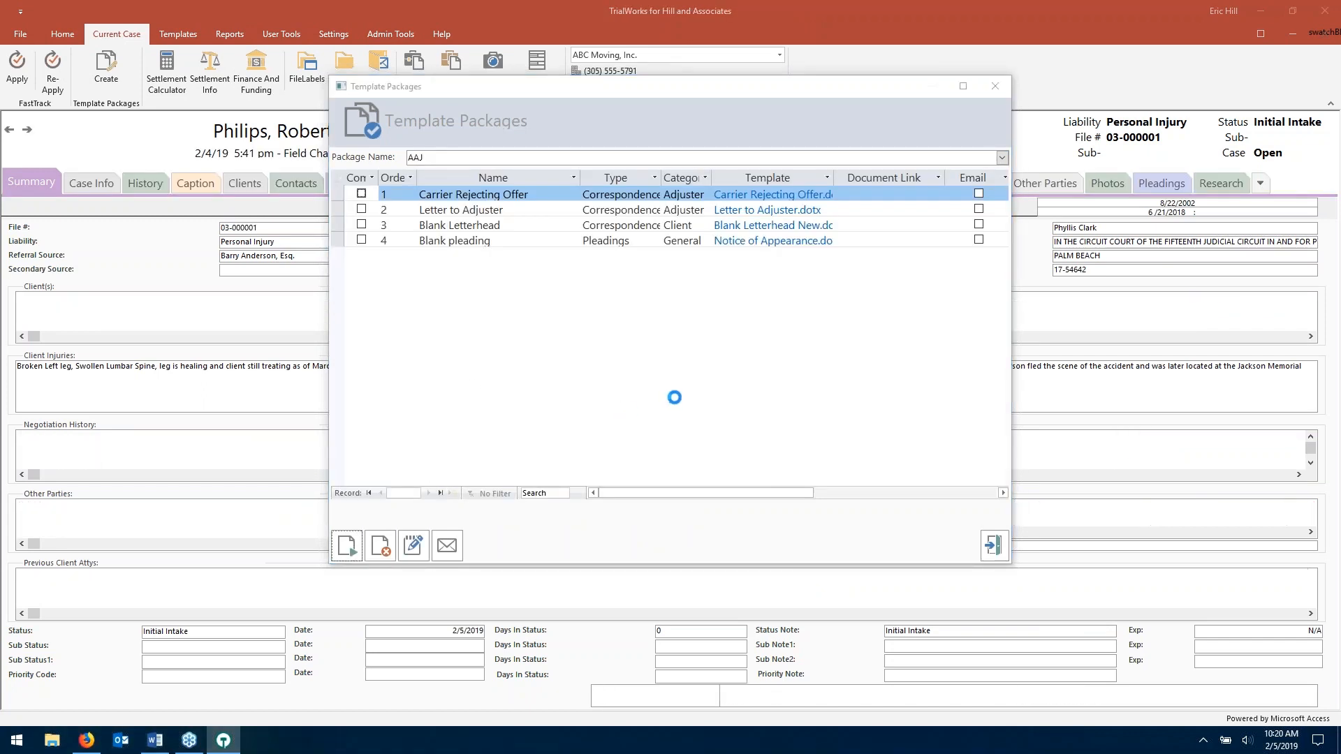
left_click(733, 140)
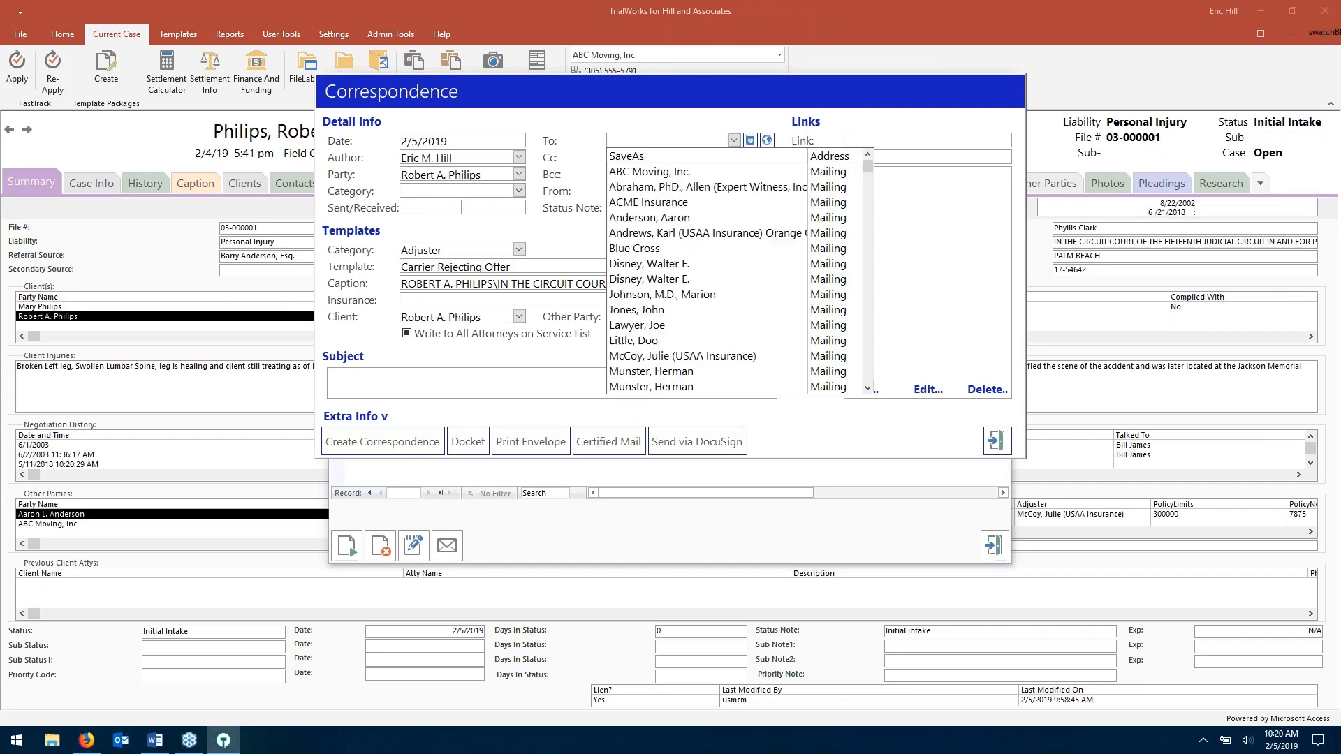
left_click(699, 186)
left_click(391, 441)
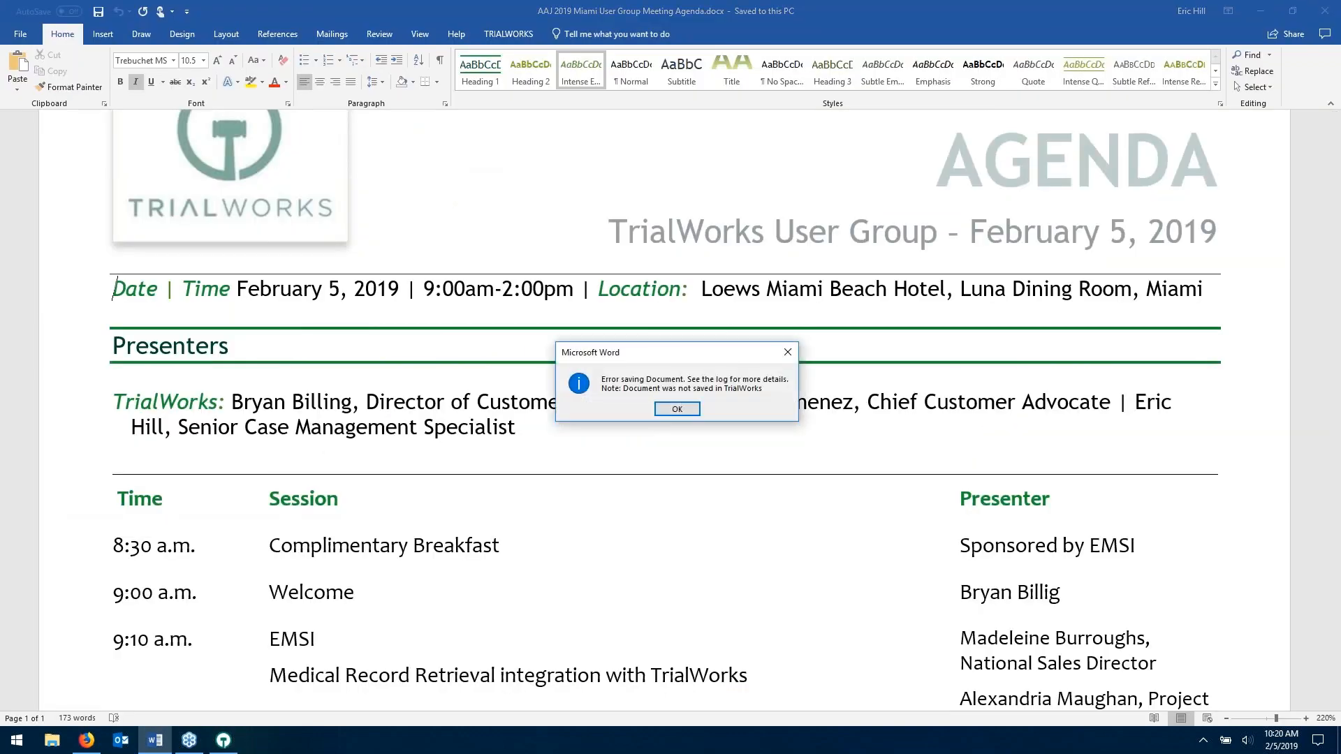
left_click(677, 409)
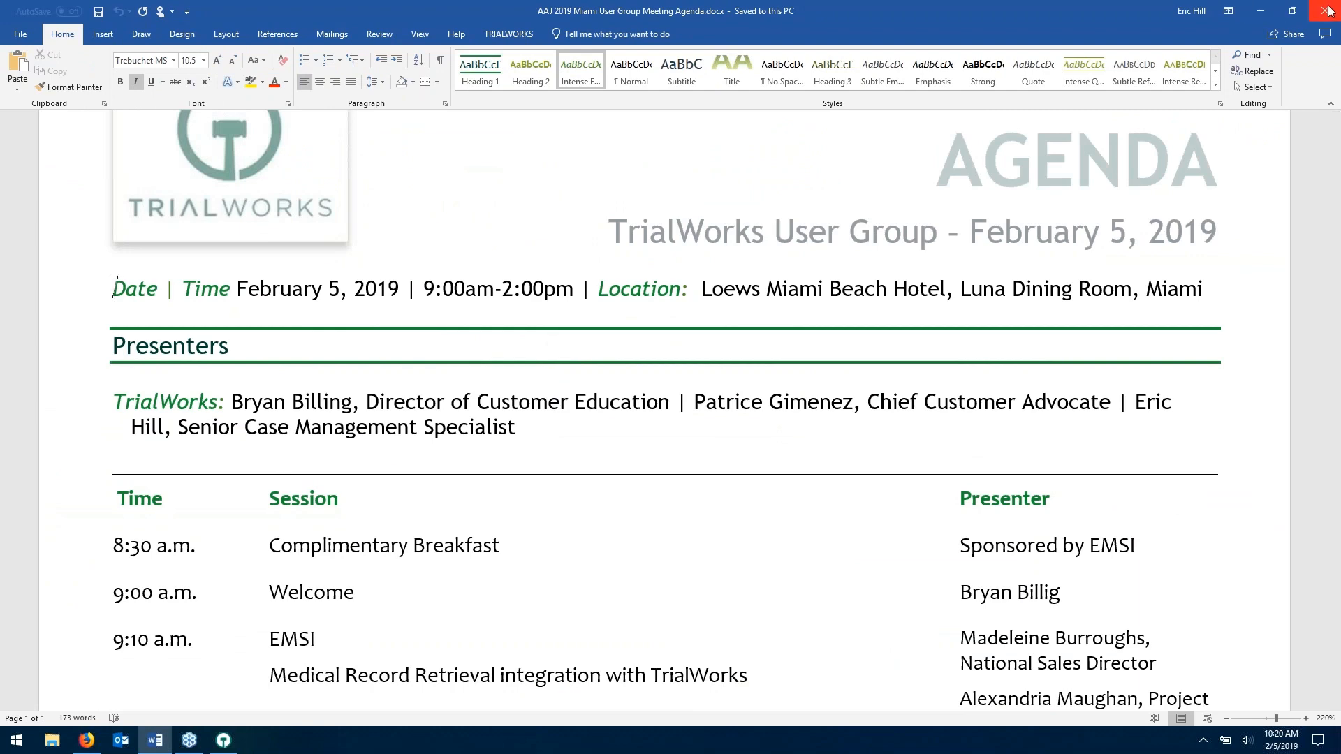
left_click(1264, 14)
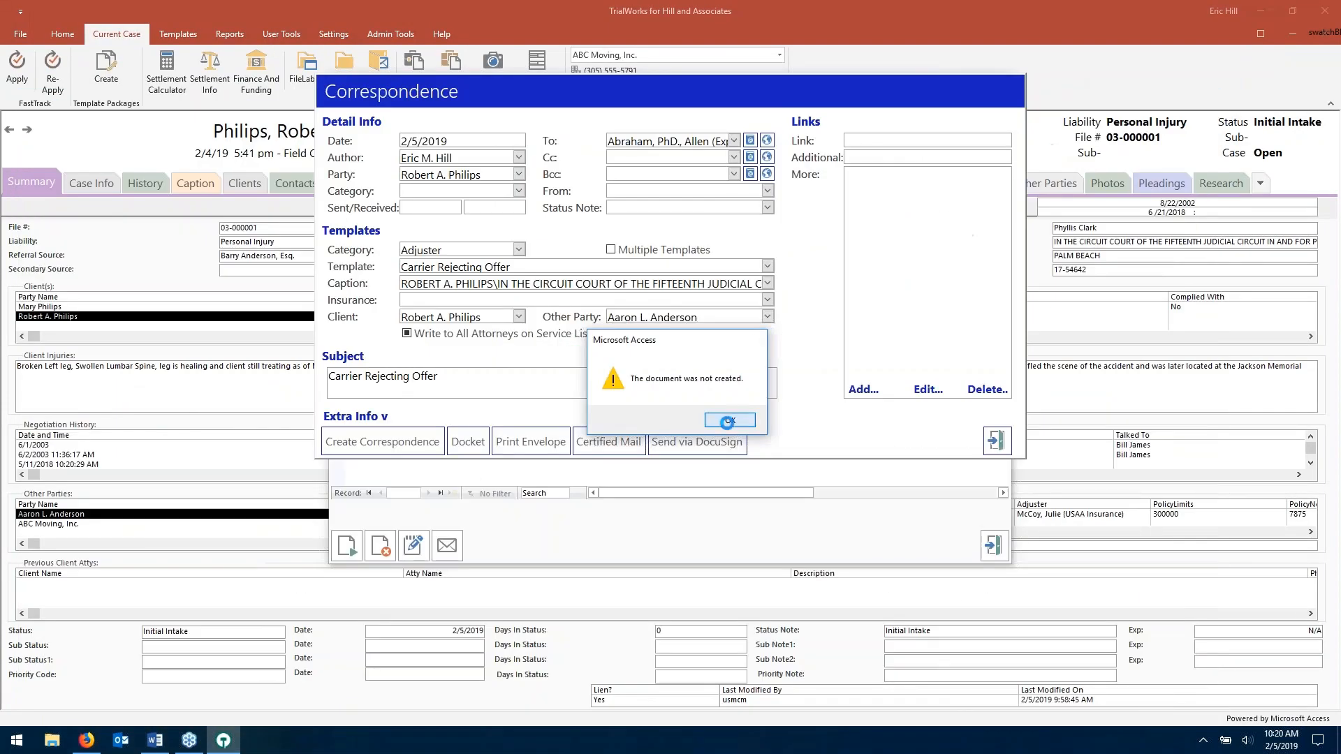
left_click(997, 441)
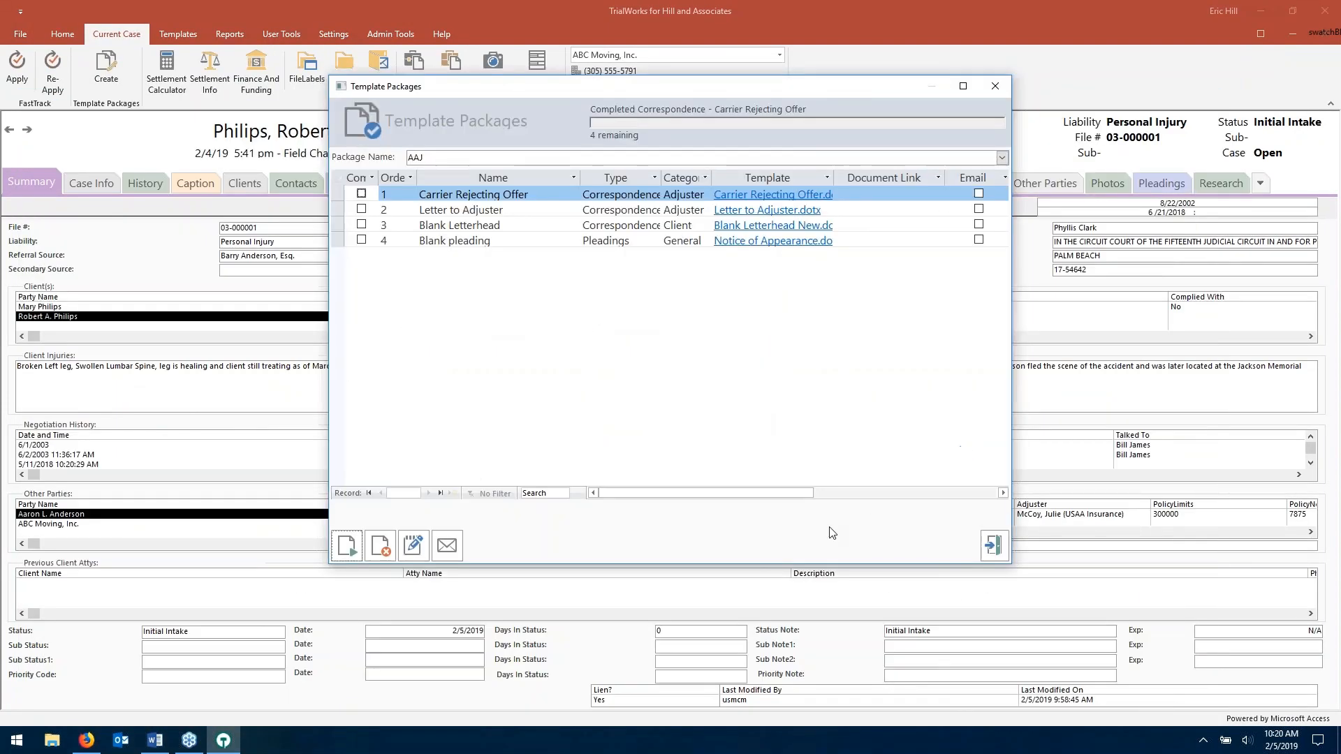
left_click(993, 552)
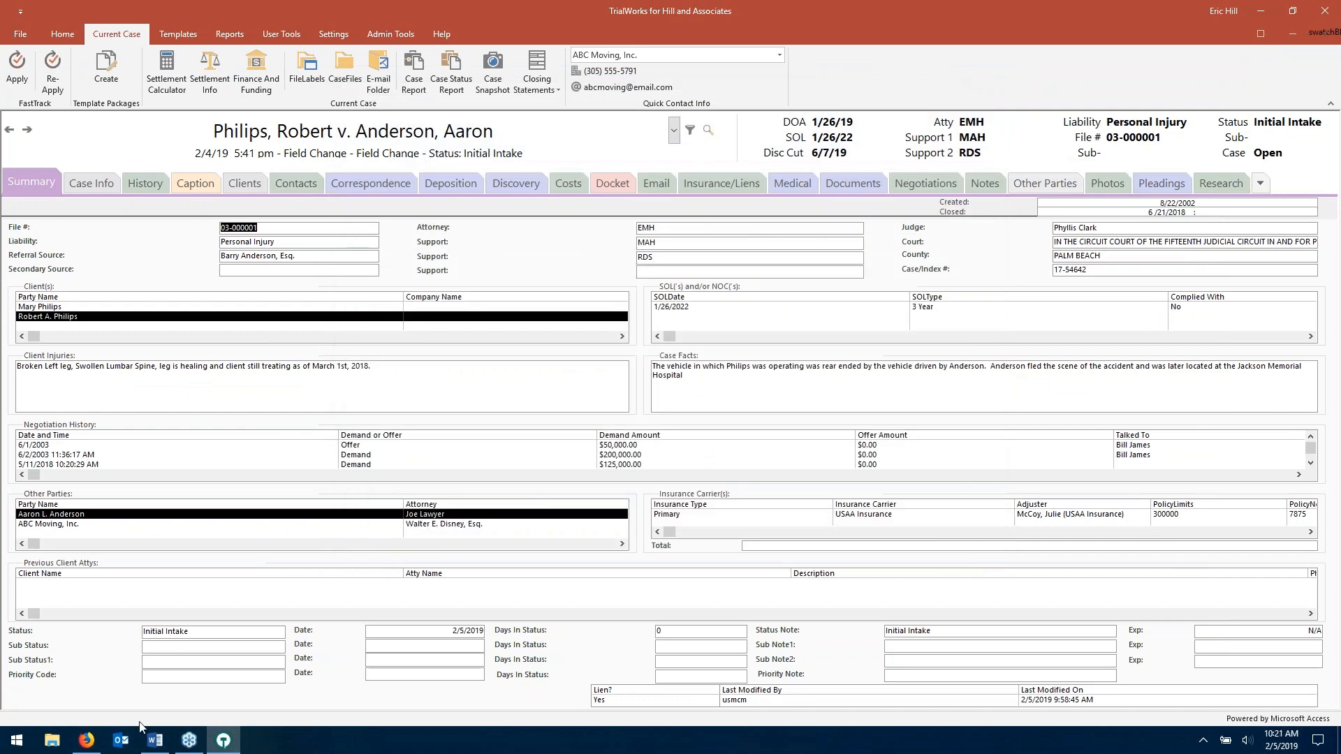
left_click(157, 746)
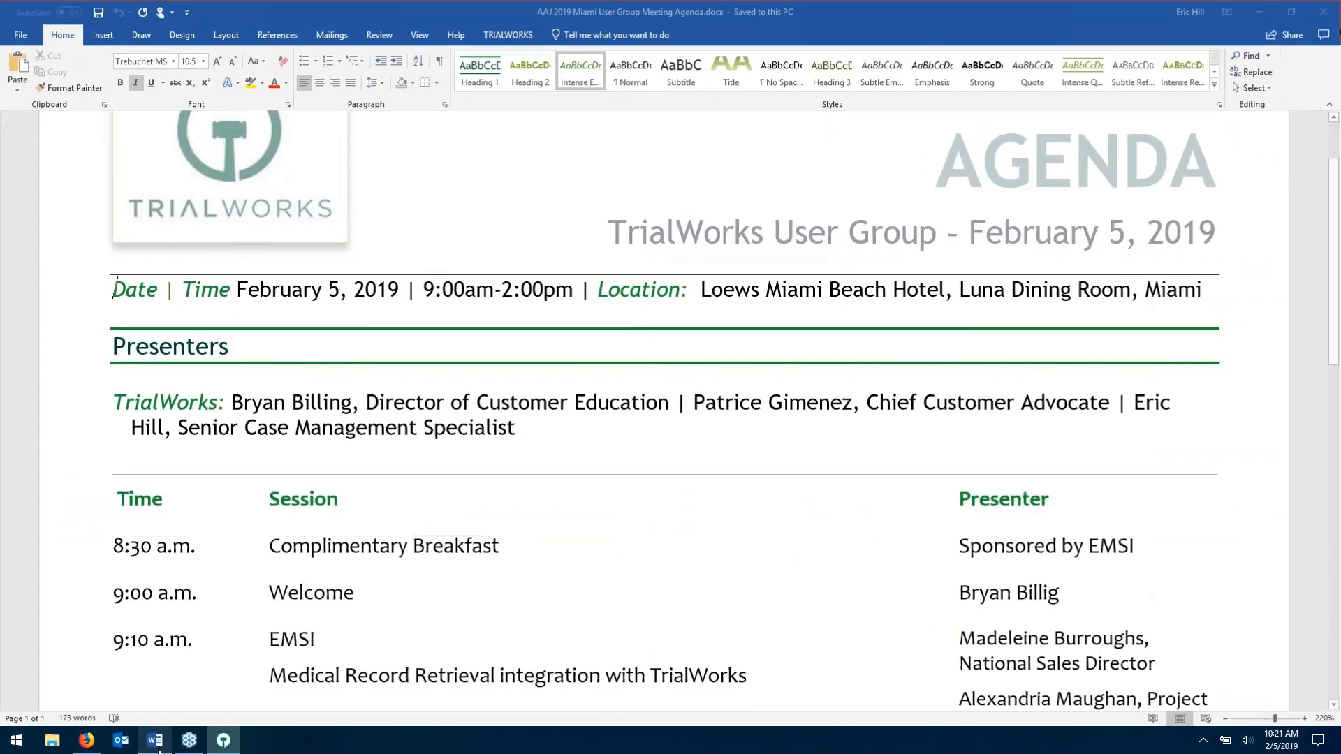
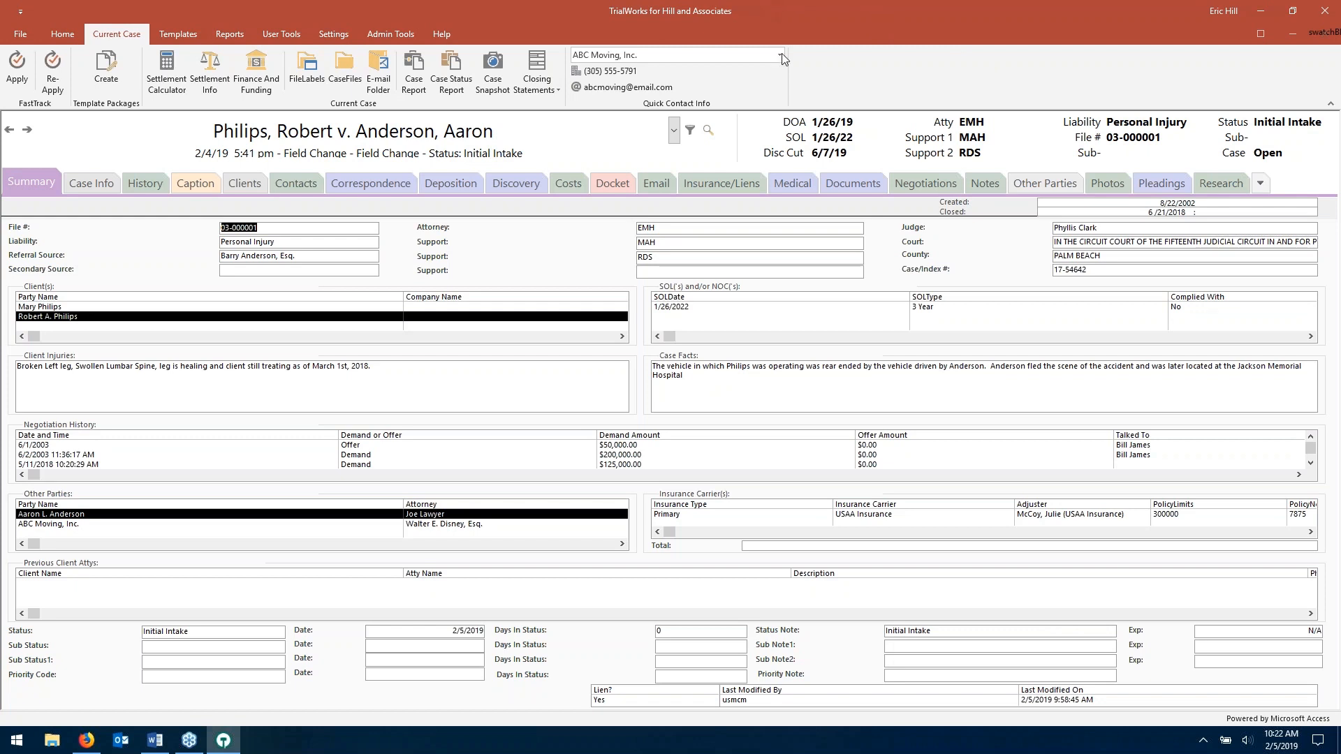
- Cancel generation of the in-progress AAJ package run started 02/05/19, confirming Yes
left_click(107, 67)
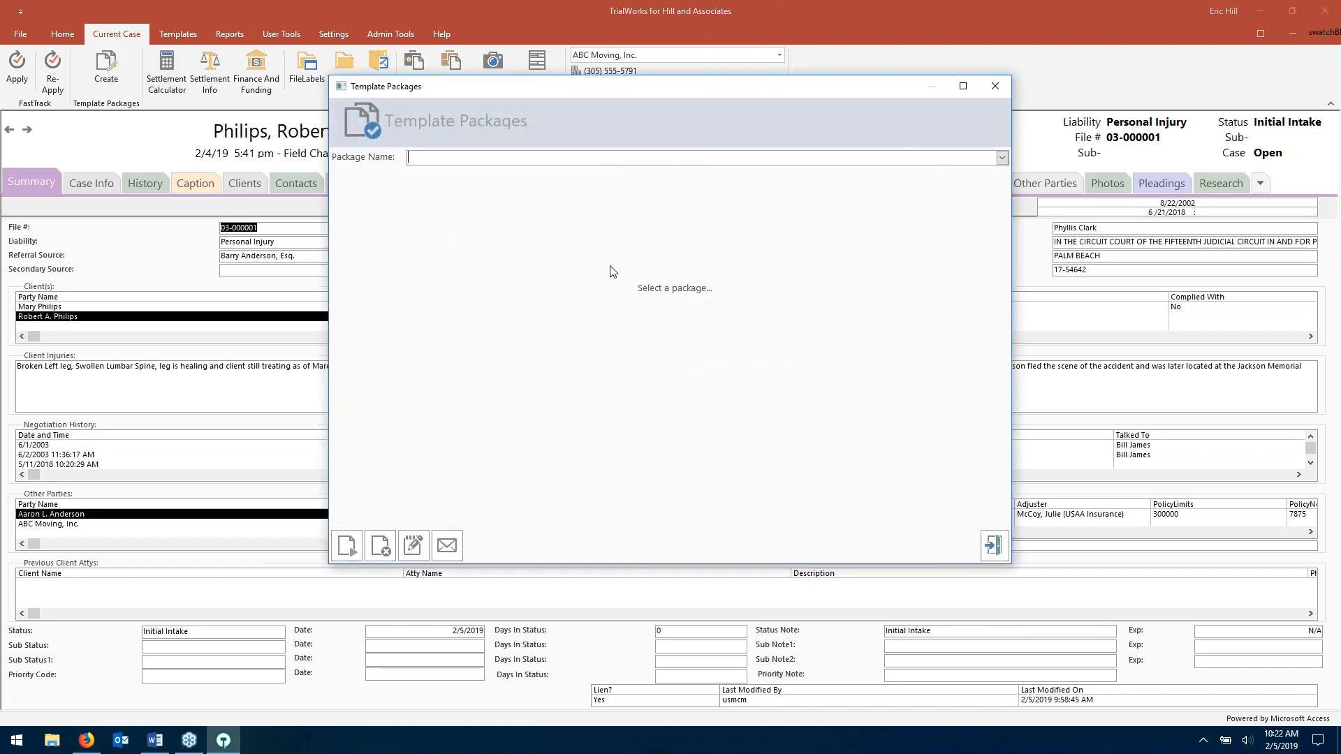
left_click(1002, 159)
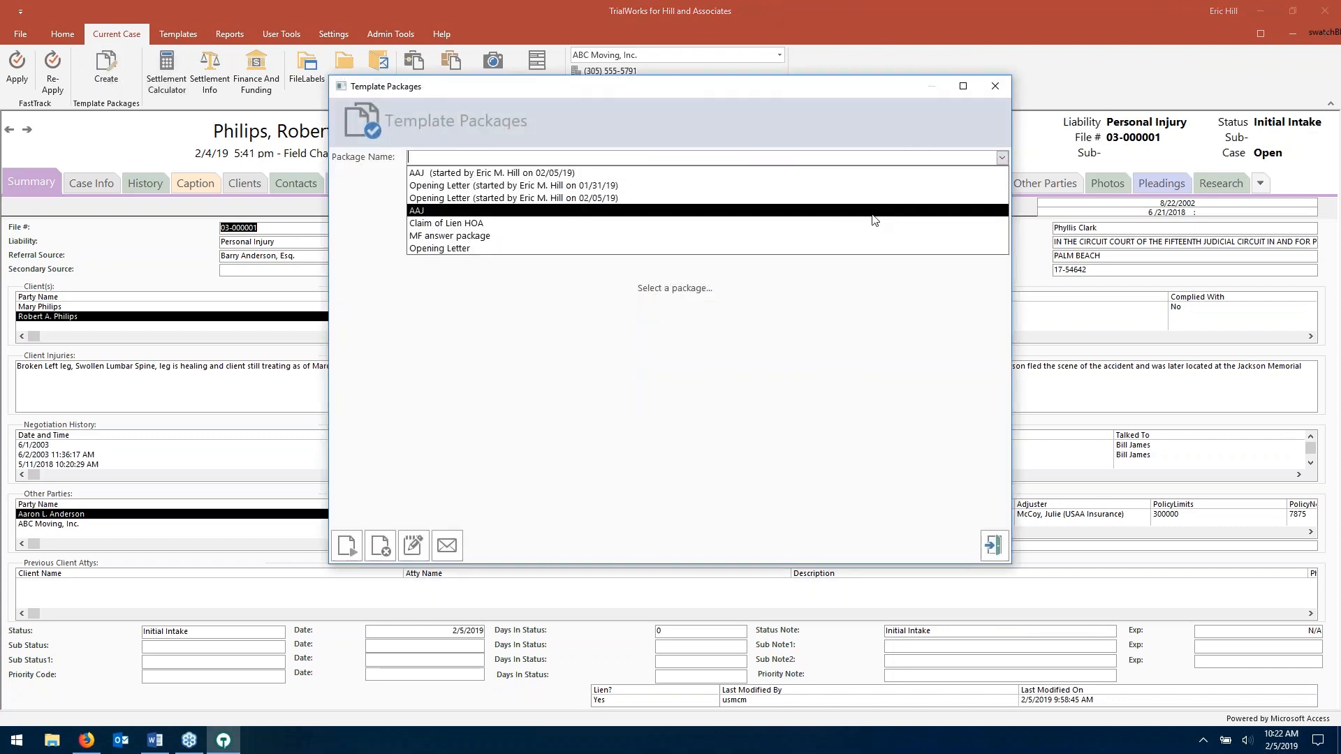
left_click(875, 220)
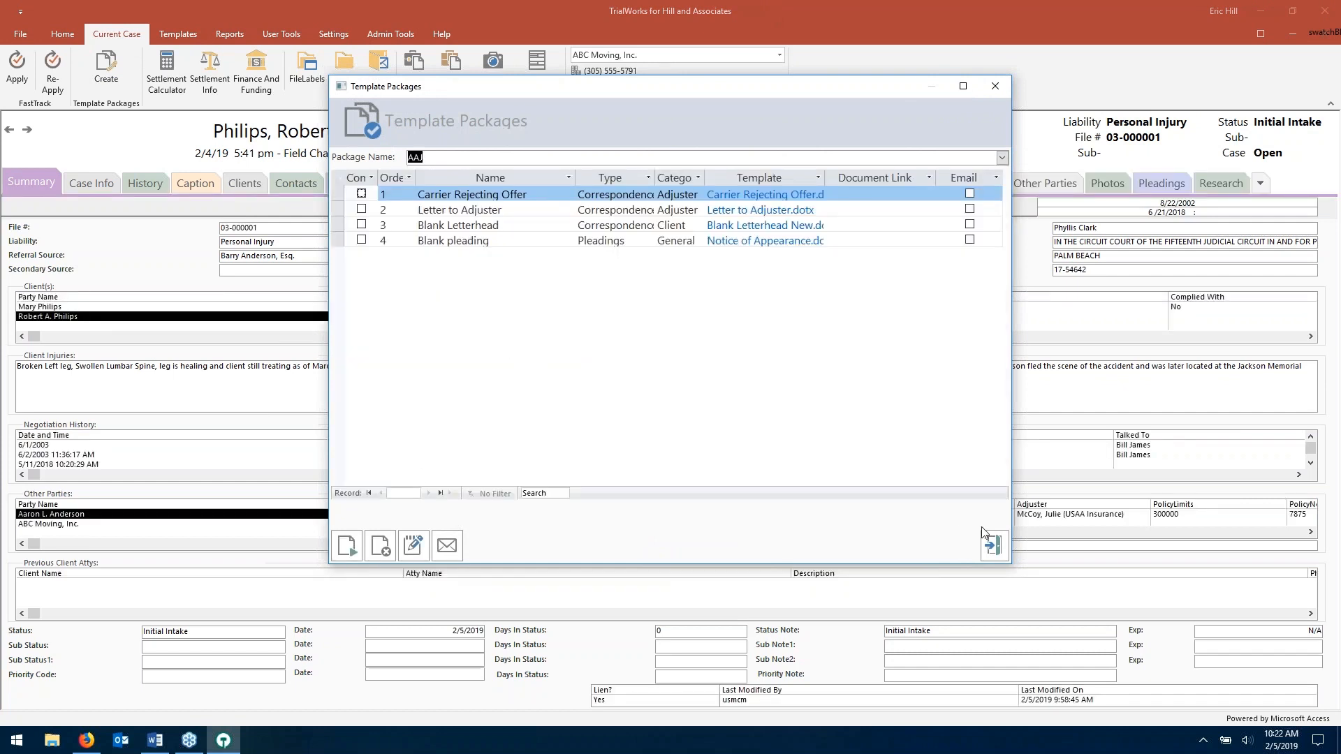
left_click(999, 548)
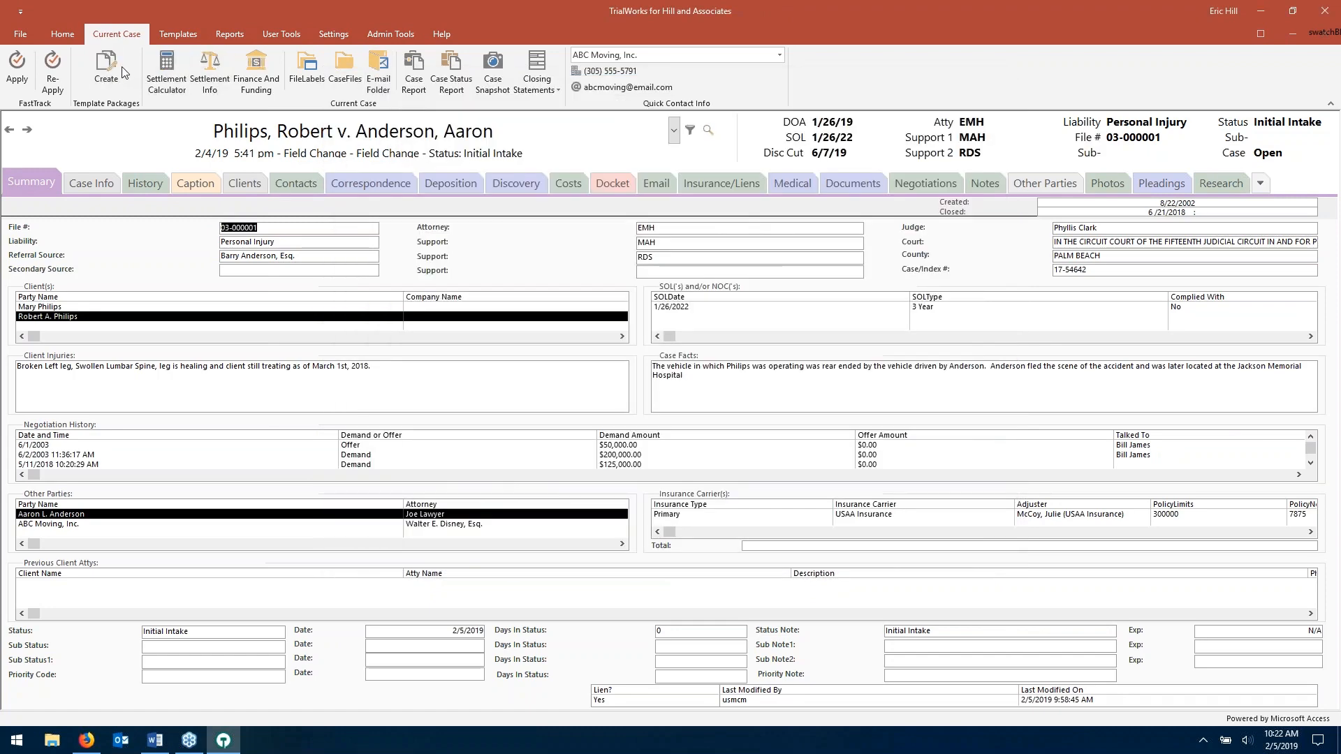
left_click(1002, 157)
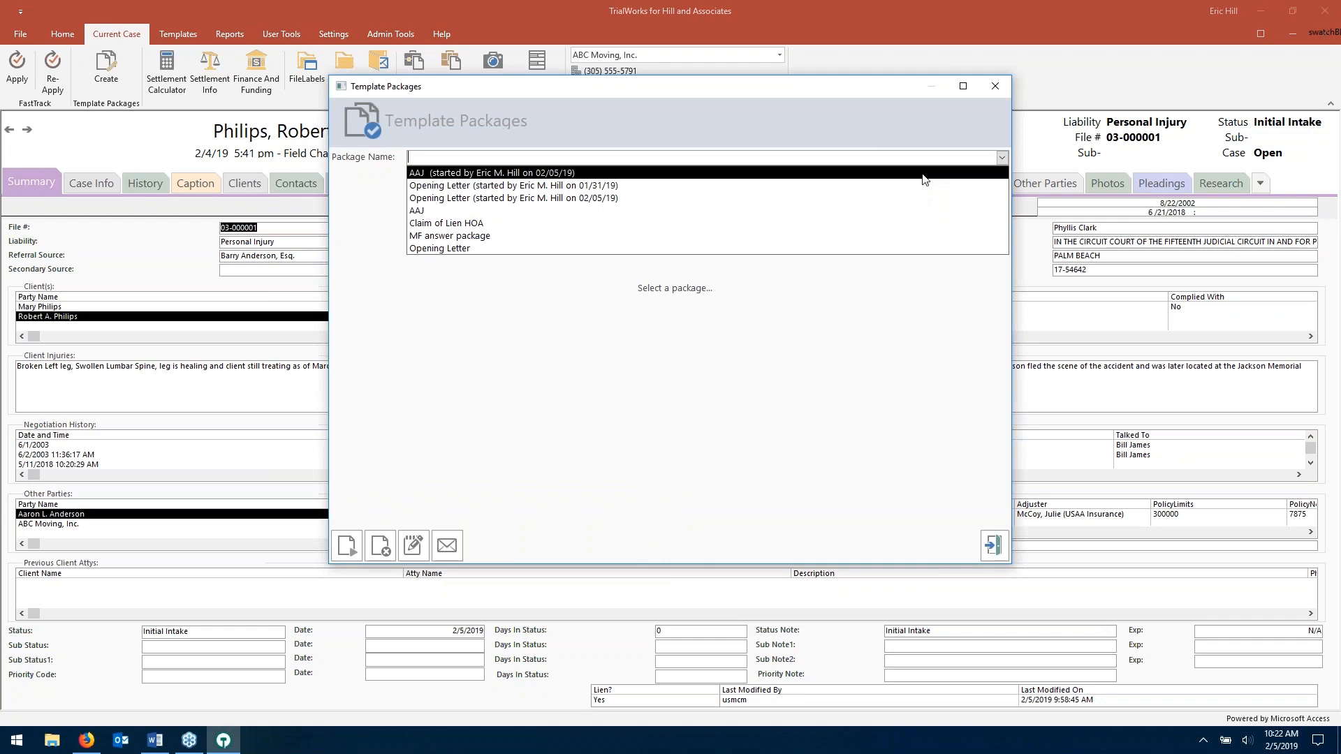
left_click(923, 175)
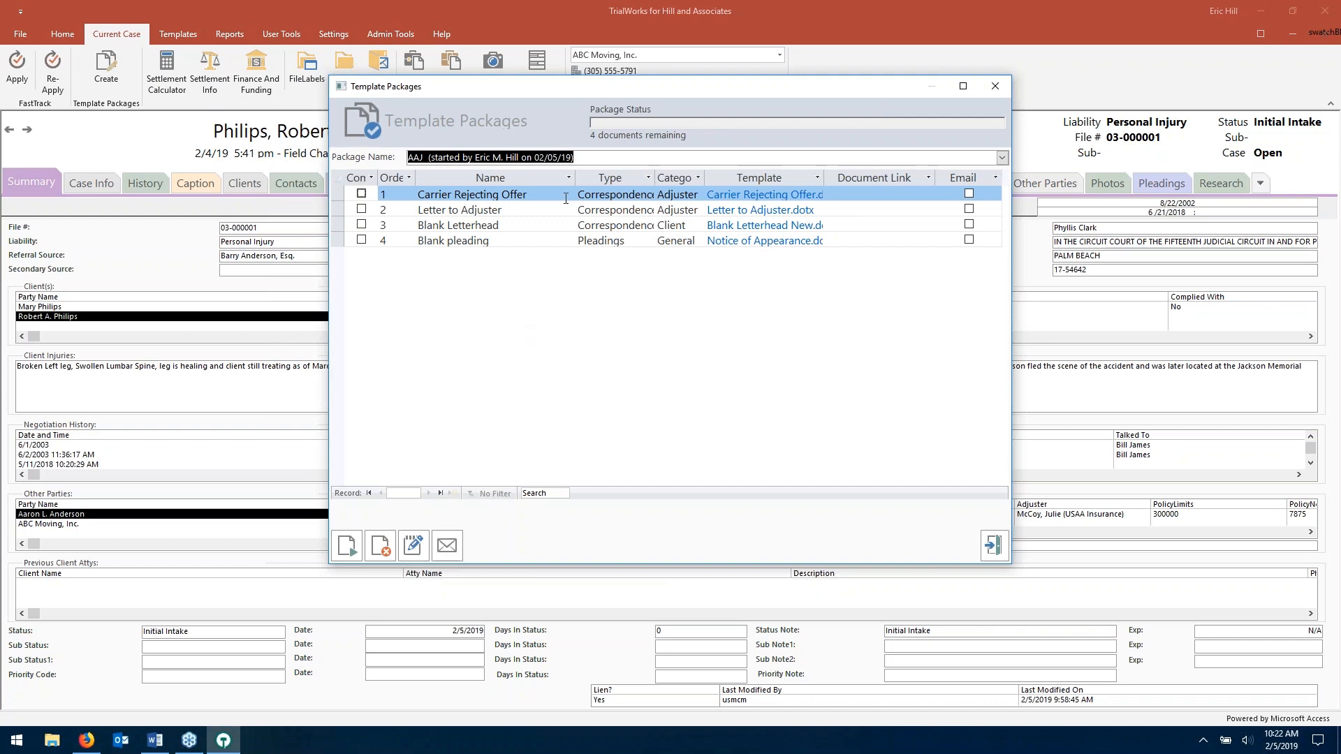
left_click(383, 552)
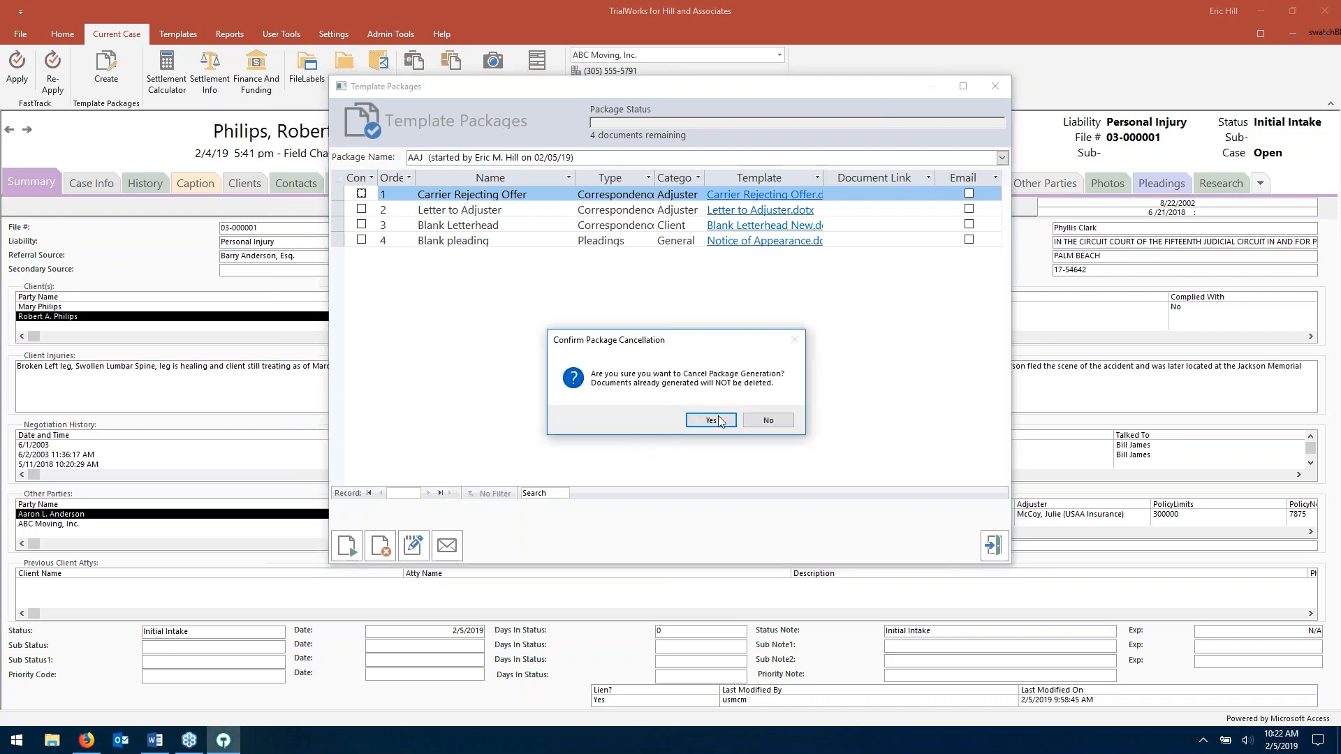
left_click(711, 420)
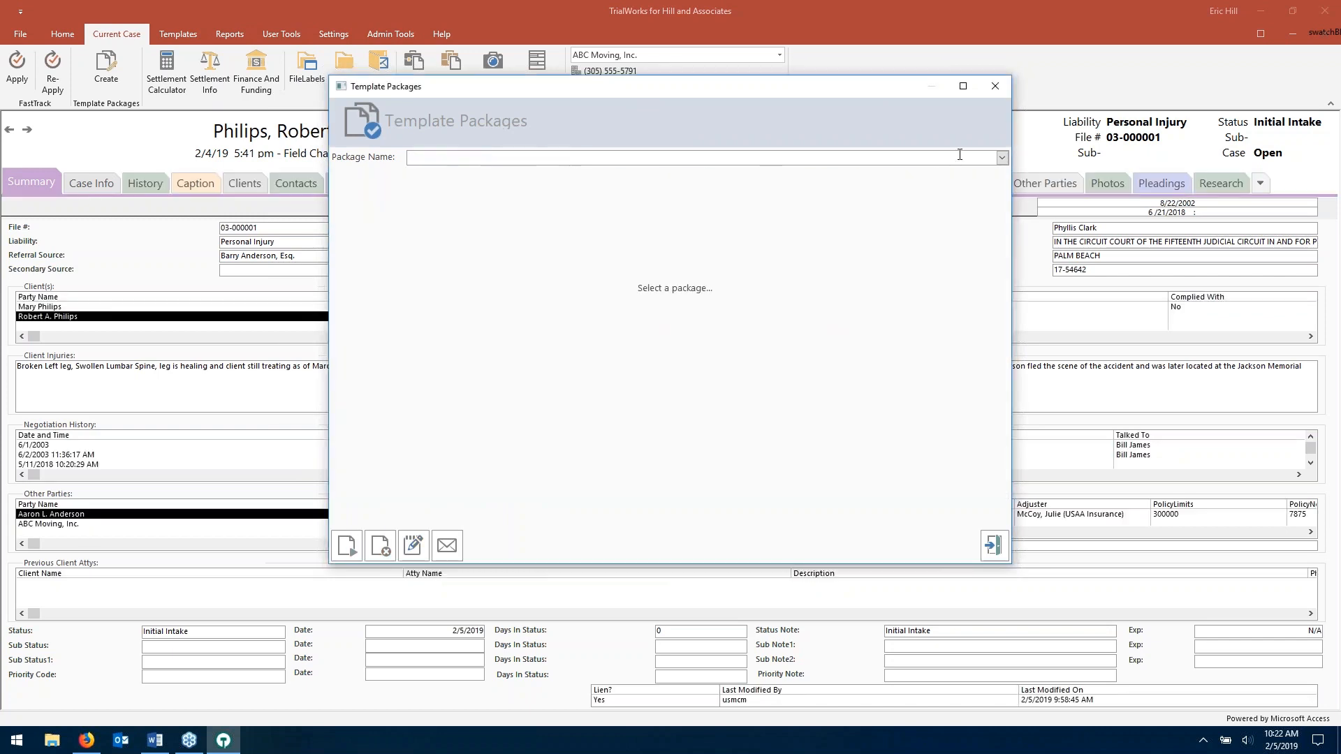
- Close the Template Packages window and return to the Current Case commands
left_click(1002, 158)
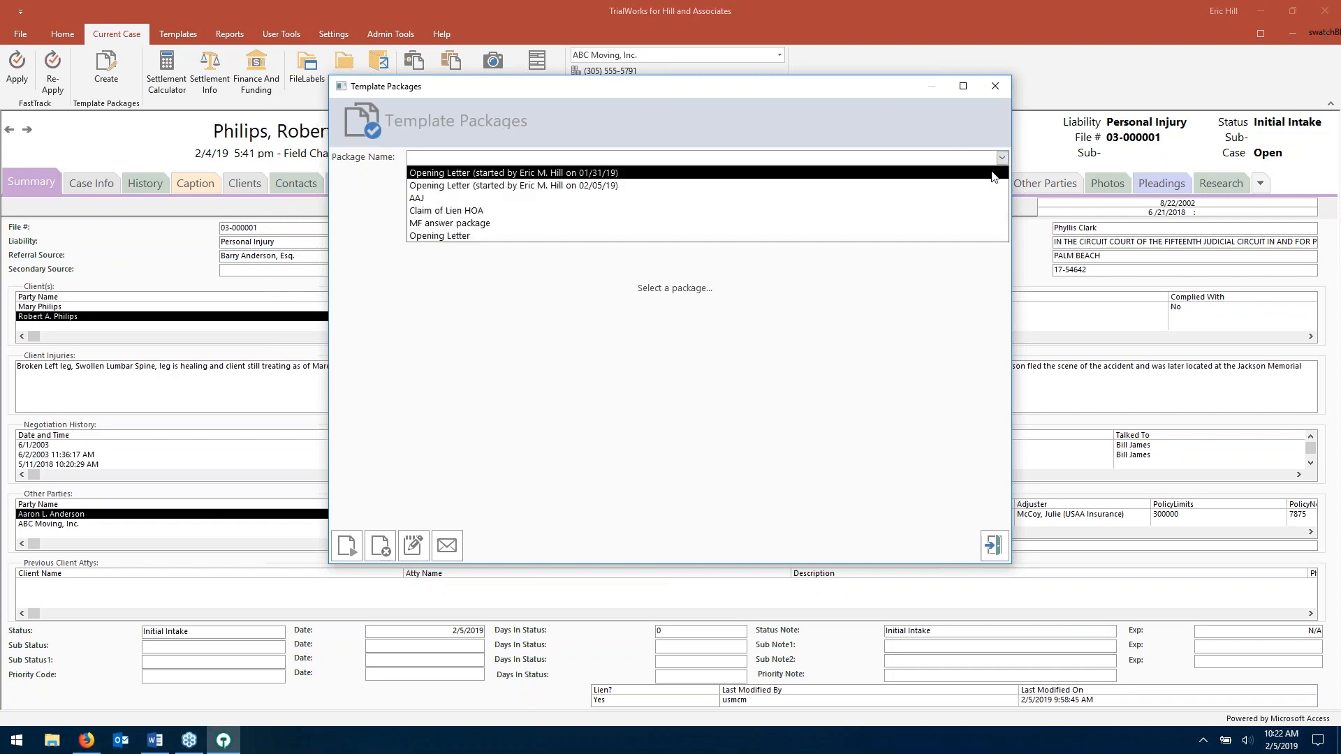
left_click(987, 129)
left_click(996, 84)
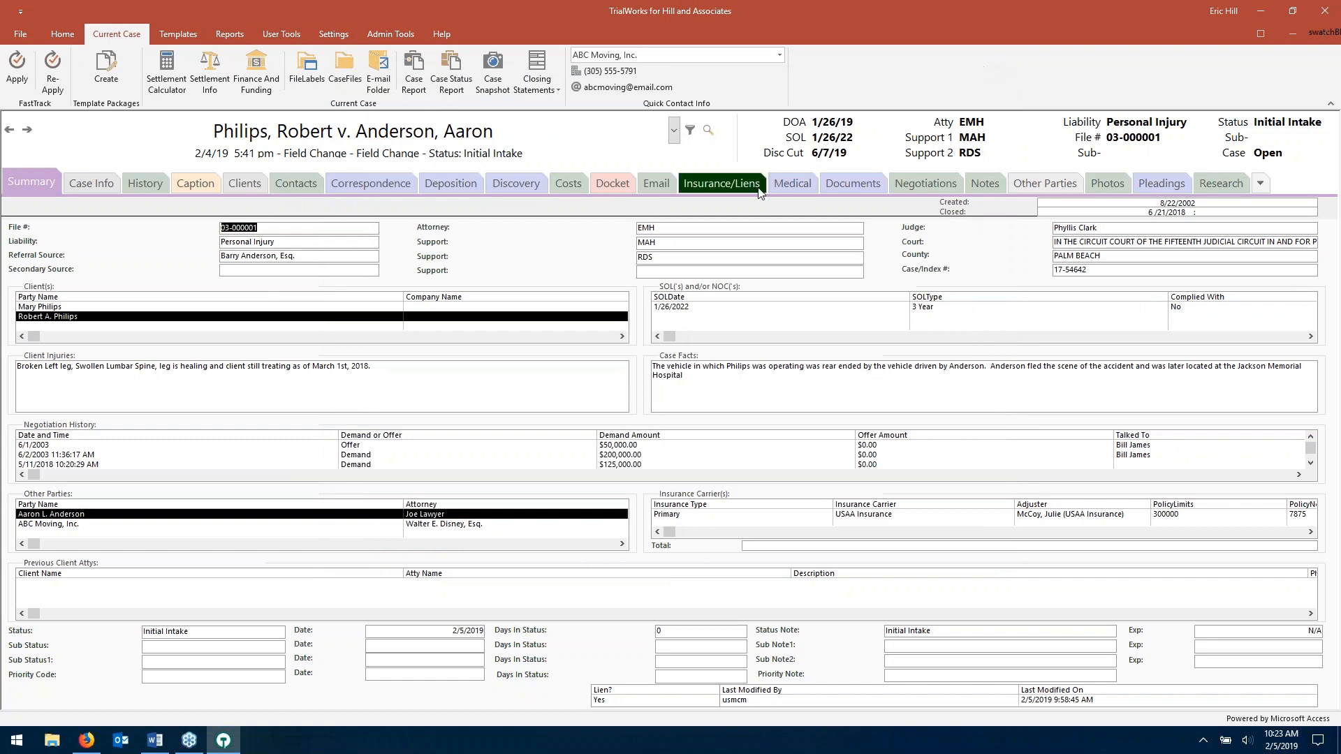
left_click(54, 33)
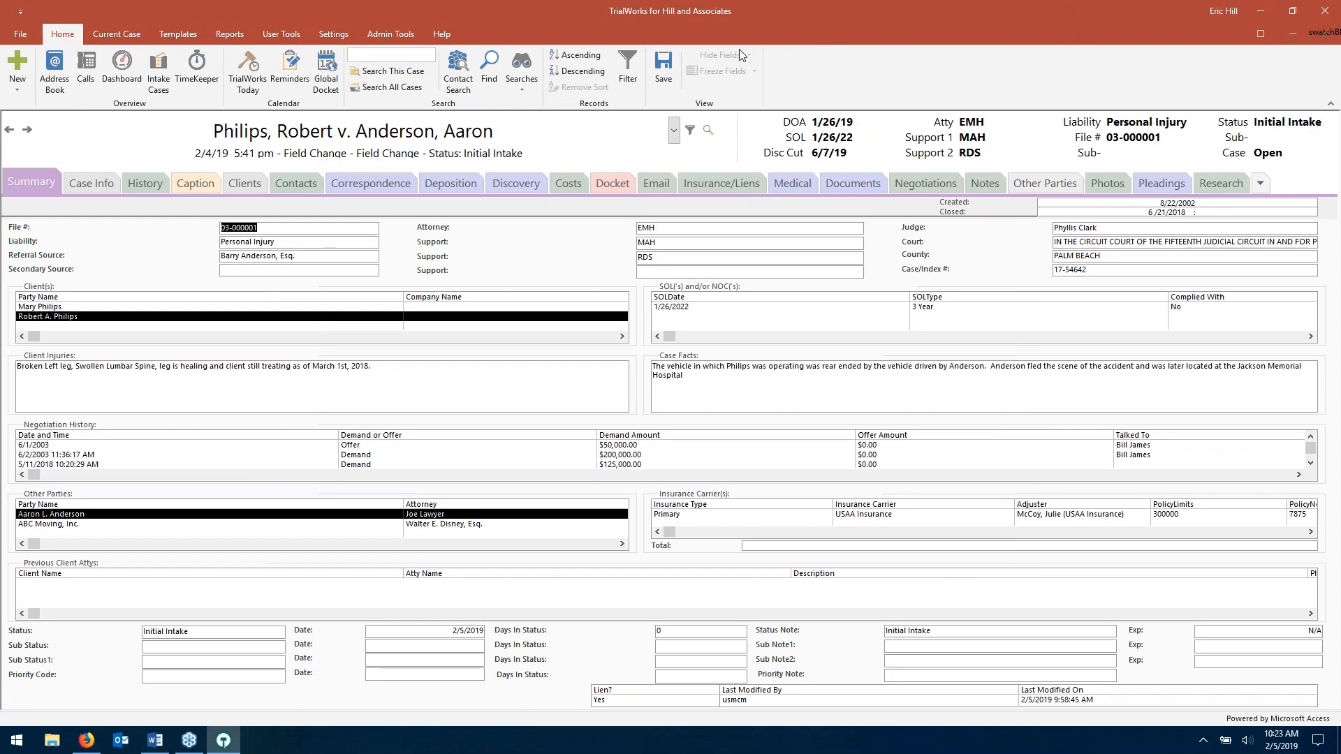
left_click(105, 34)
- Rerun the AAJ package, skipping its document, then open the Template Packages library
left_click(107, 70)
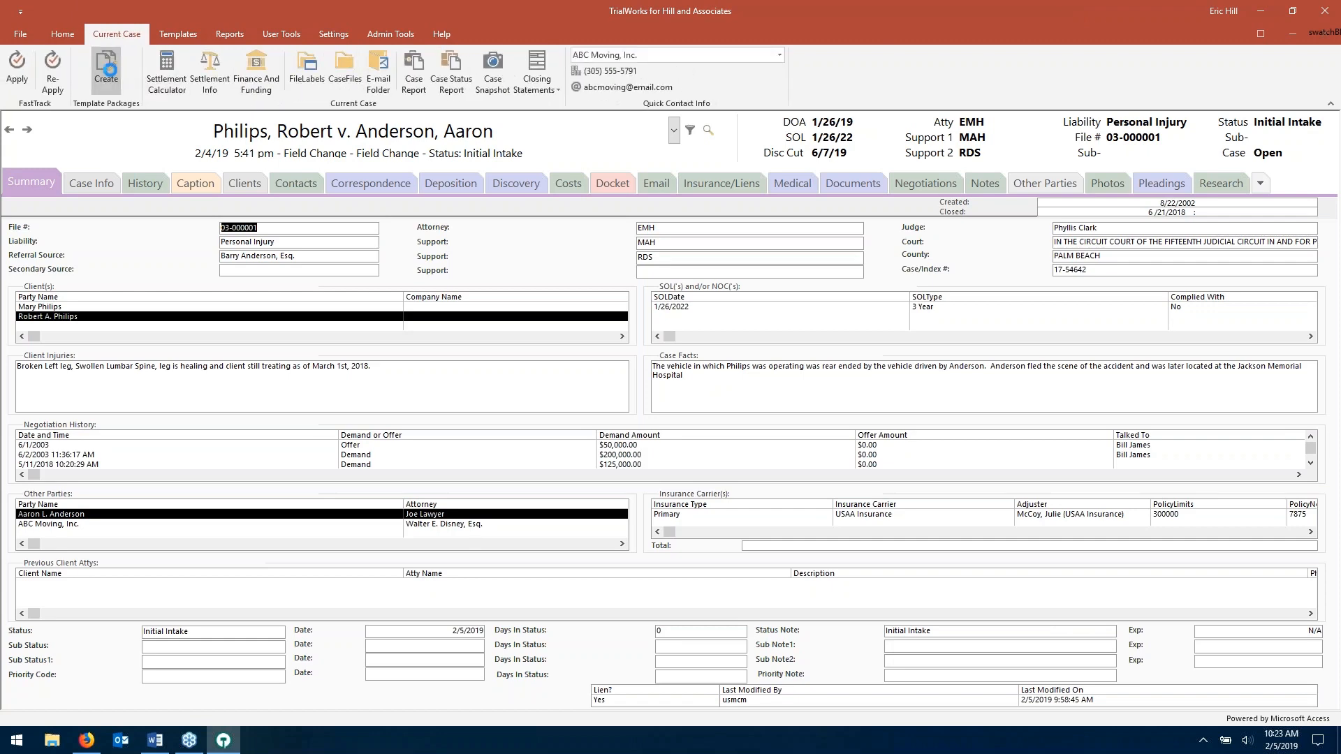
left_click(1002, 158)
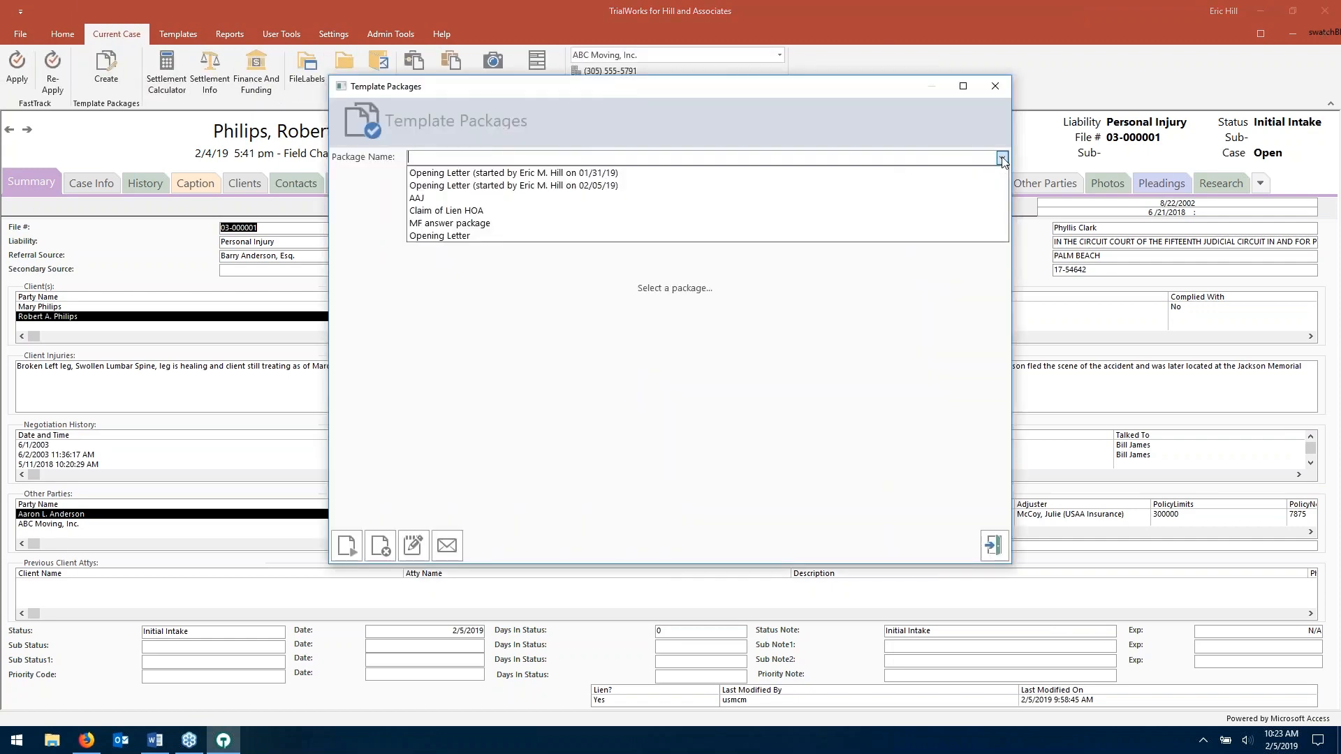
left_click(965, 200)
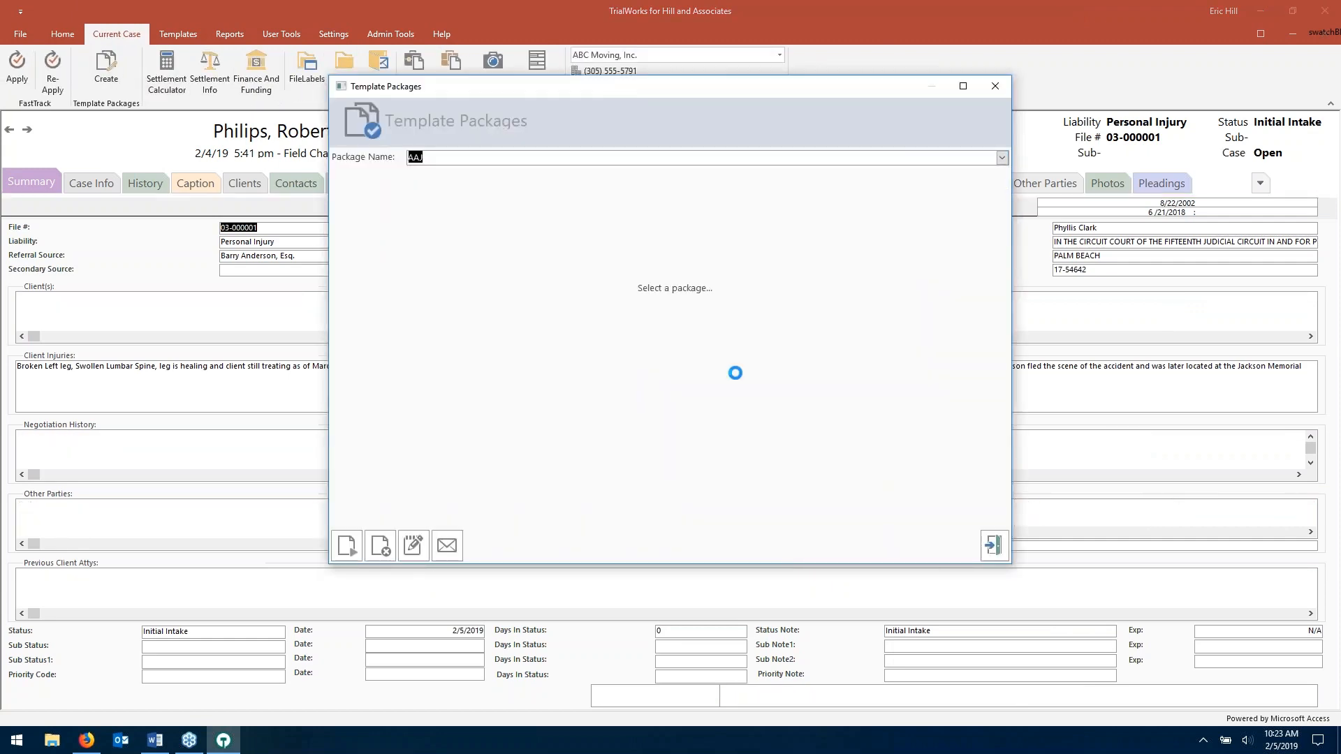
left_click(349, 554)
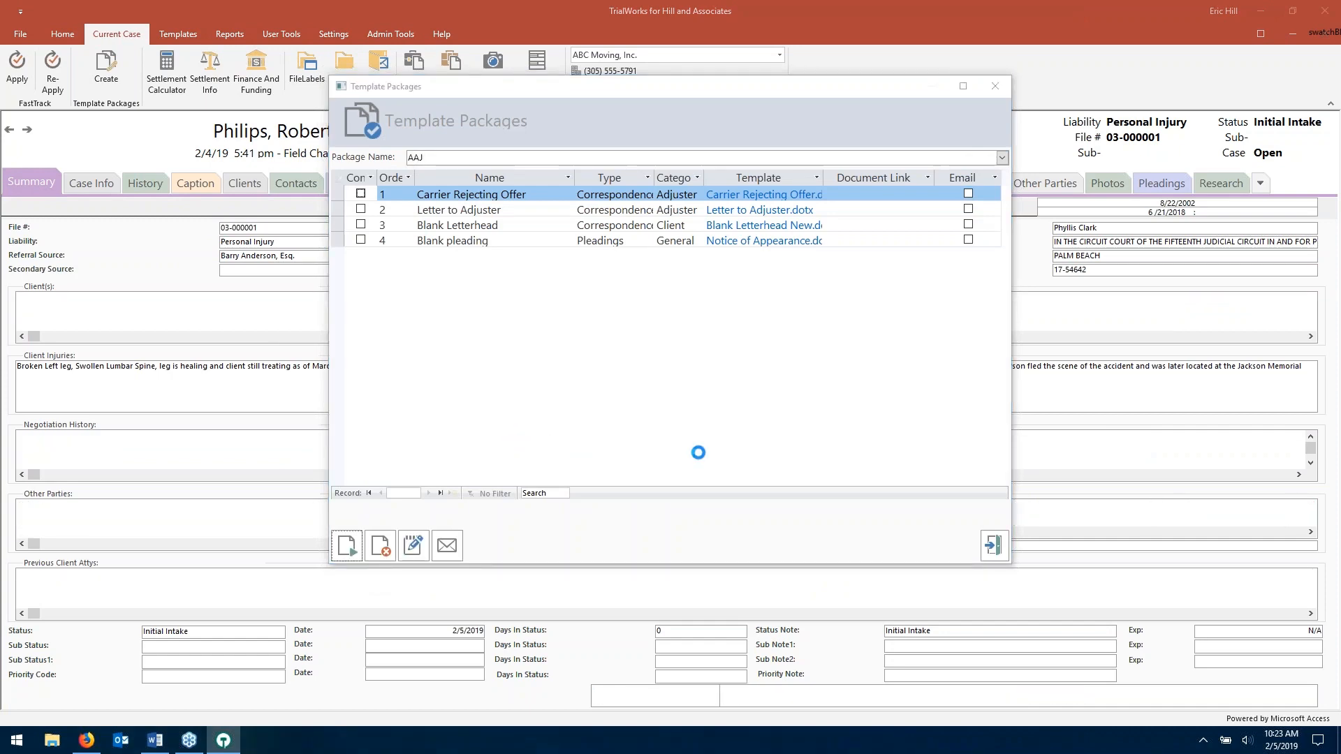
left_click(388, 536)
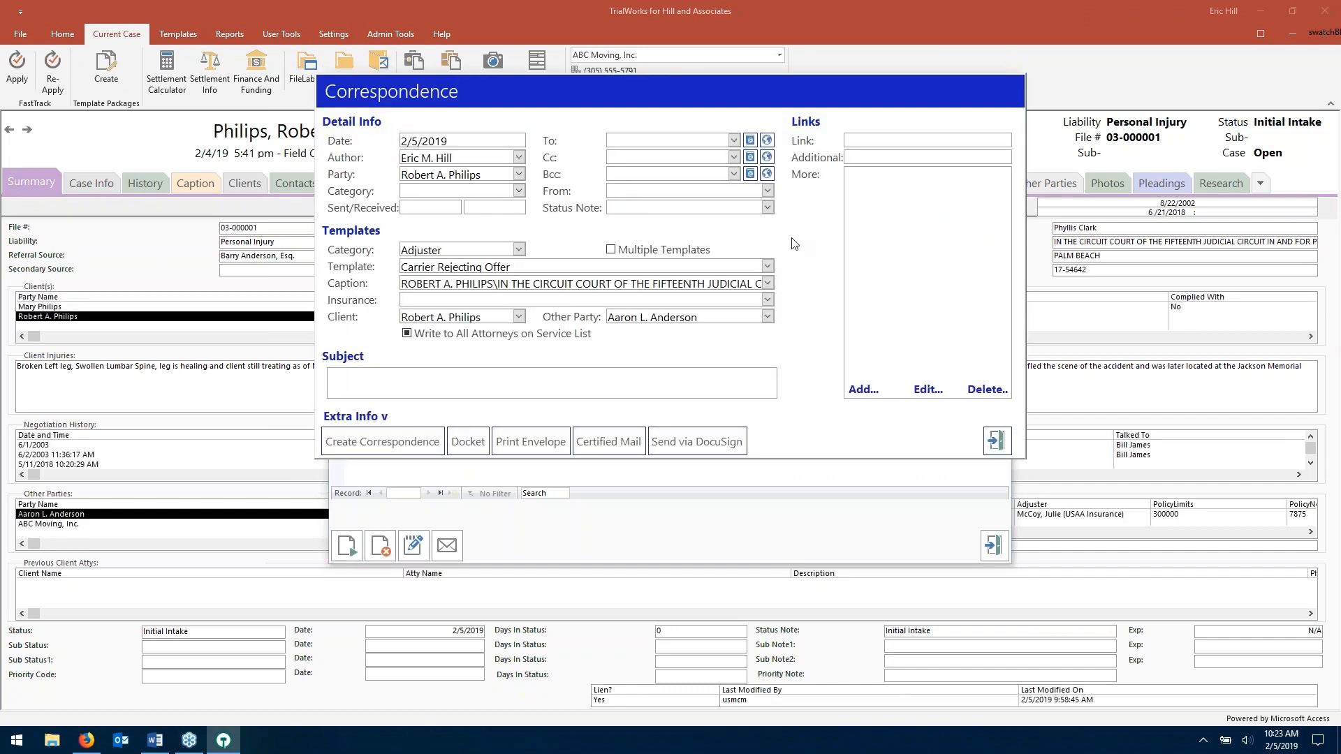
left_click(999, 443)
left_click(993, 545)
left_click(190, 33)
left_click(211, 70)
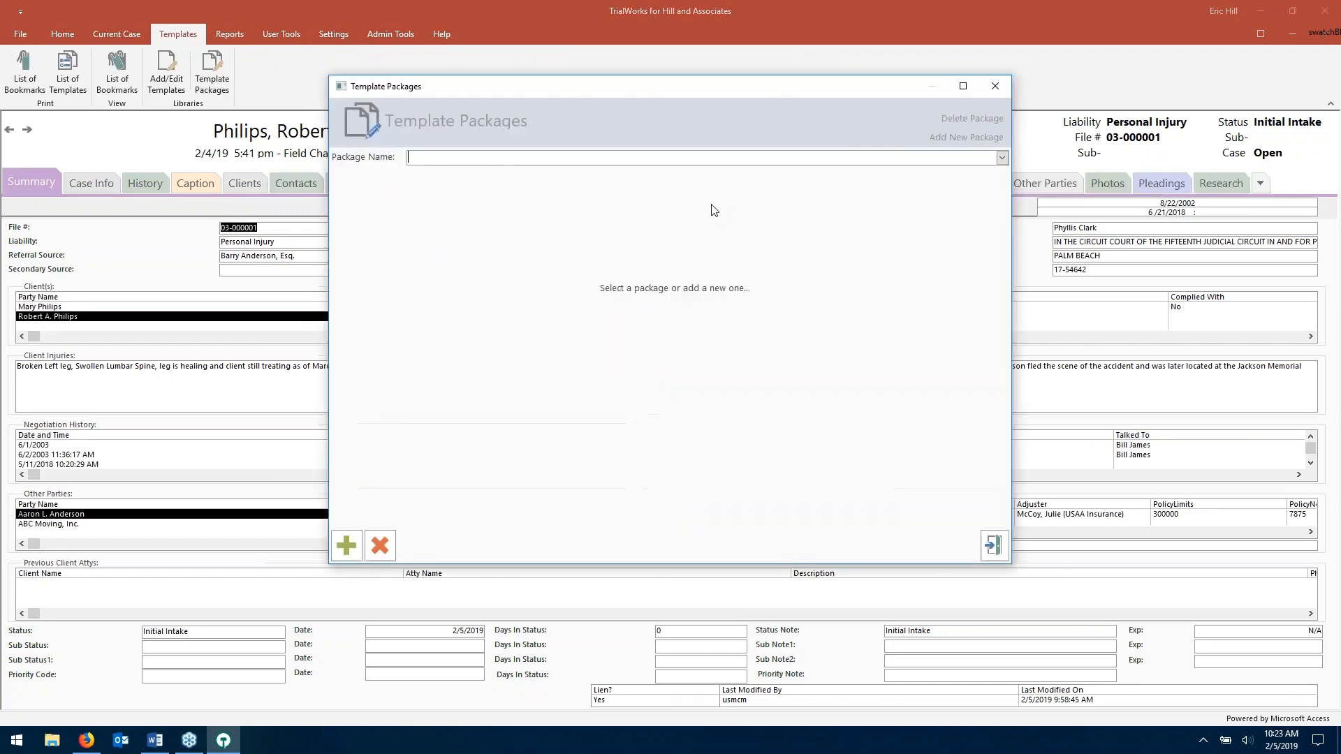
- Add a new template package named Test 2
left_click(968, 137)
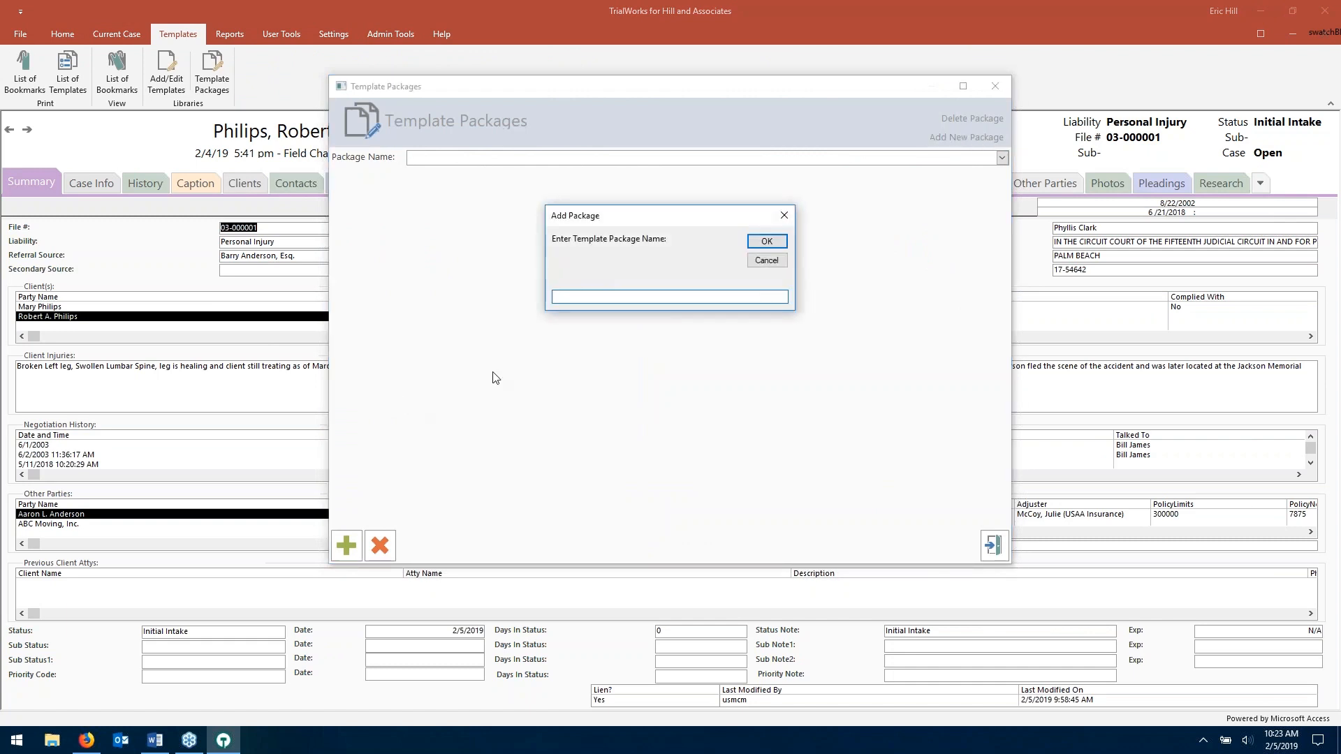
type("Test 2")
left_click(766, 241)
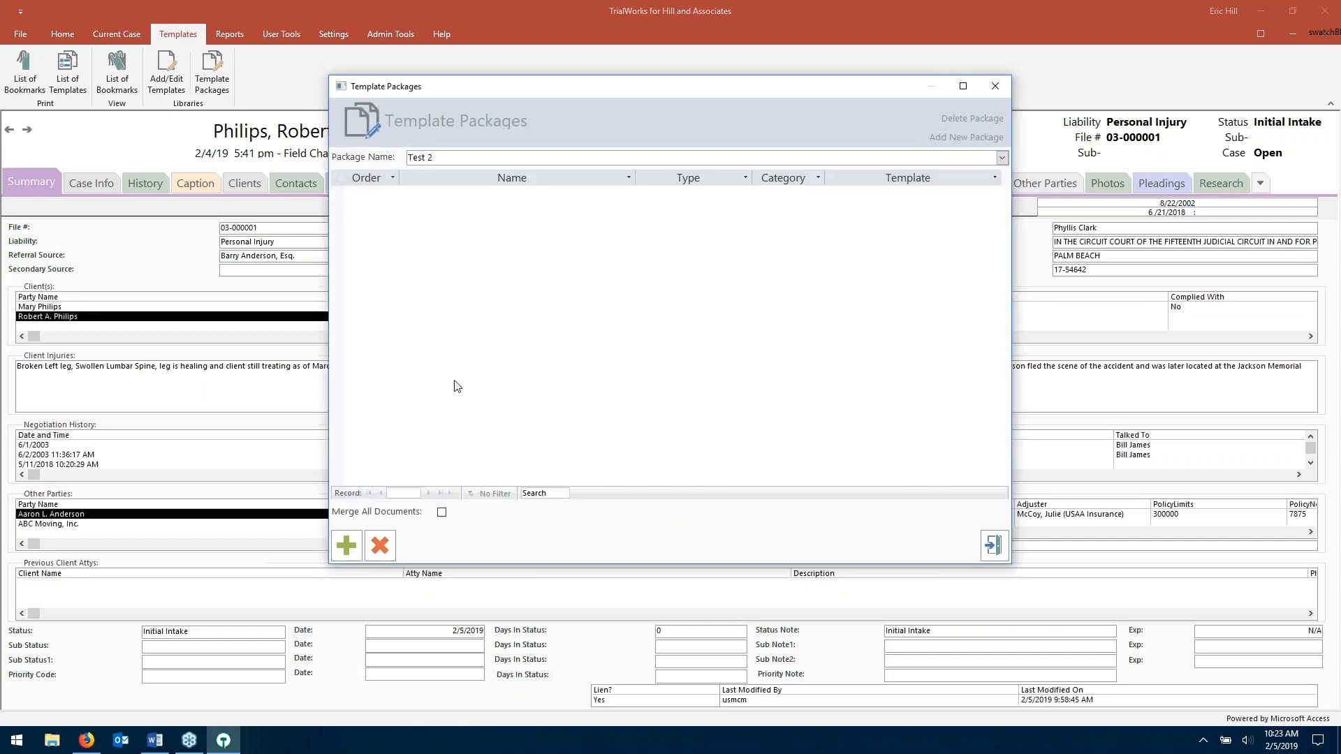
- Try Merge All Documents with the Appeals category, leave it off, and close the library
left_click(442, 513)
left_click(579, 512)
left_click(579, 512)
left_click(441, 513)
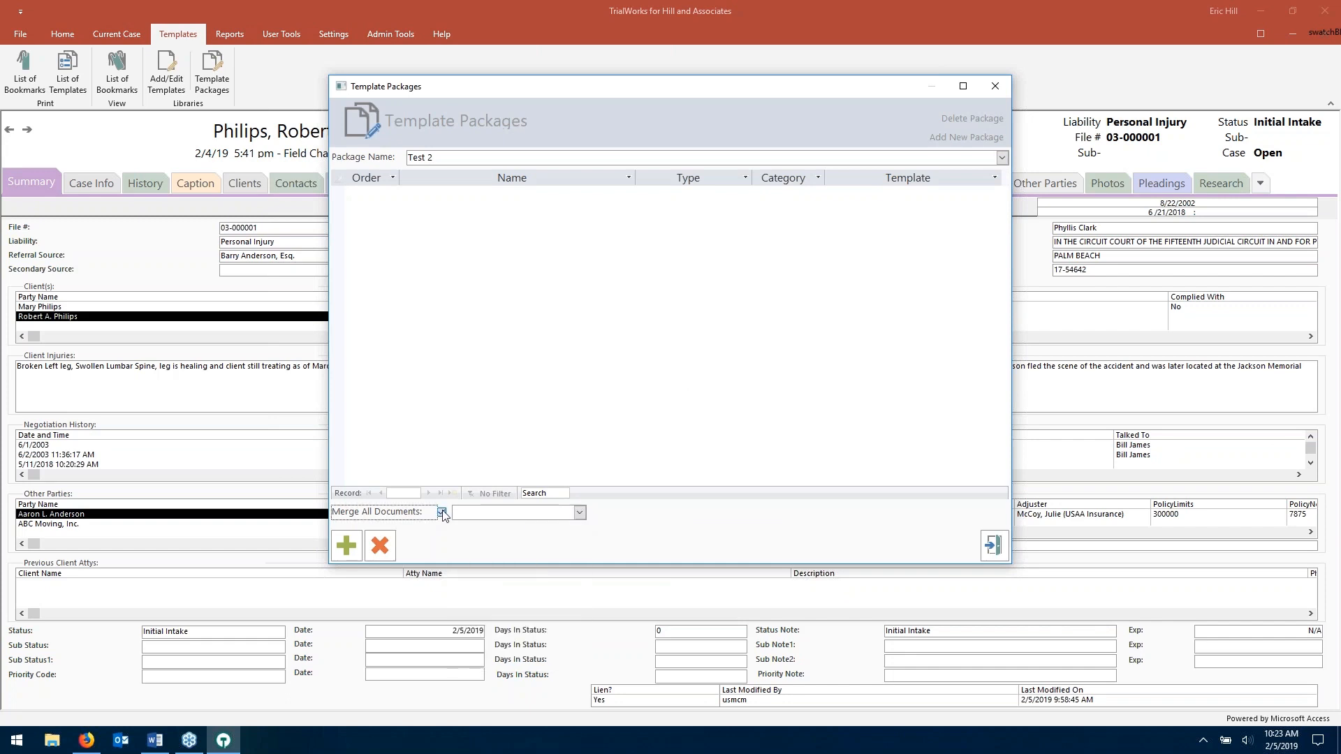
left_click(442, 513)
left_click(442, 513)
left_click(580, 512)
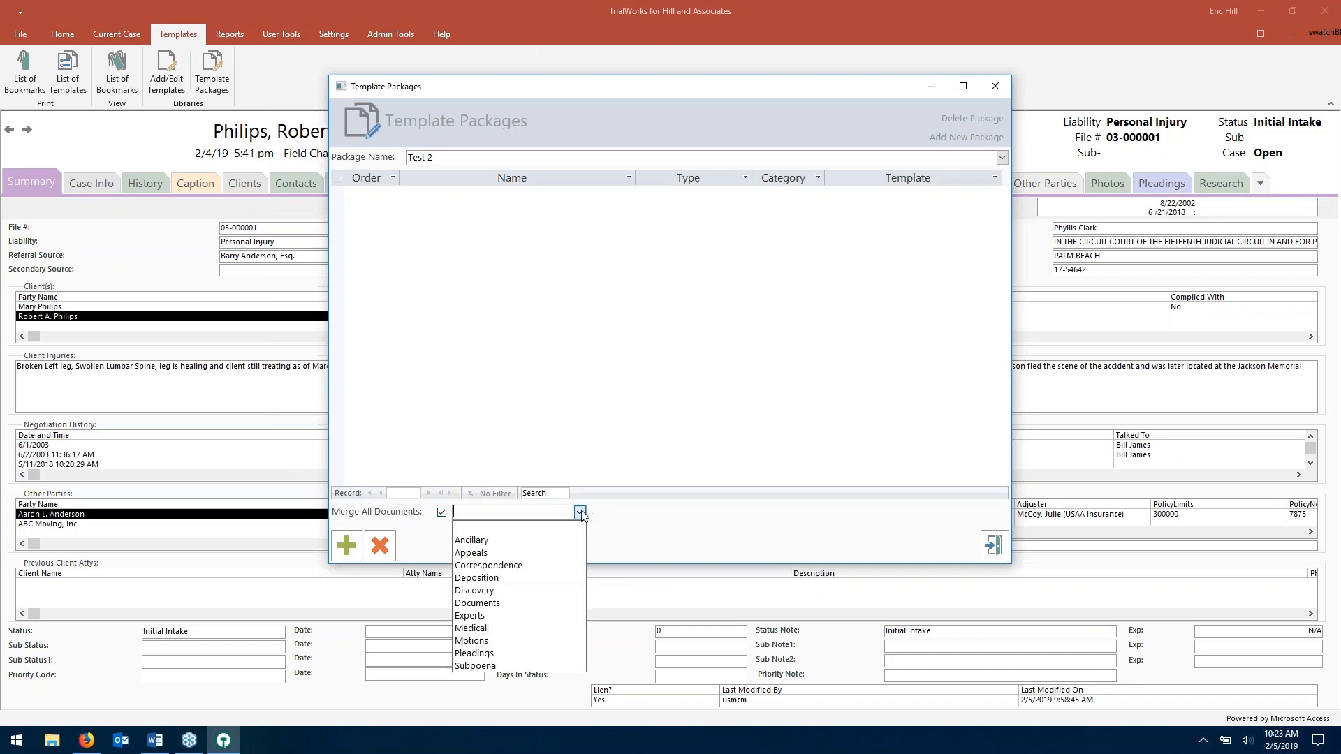
left_click(555, 571)
left_click(442, 513)
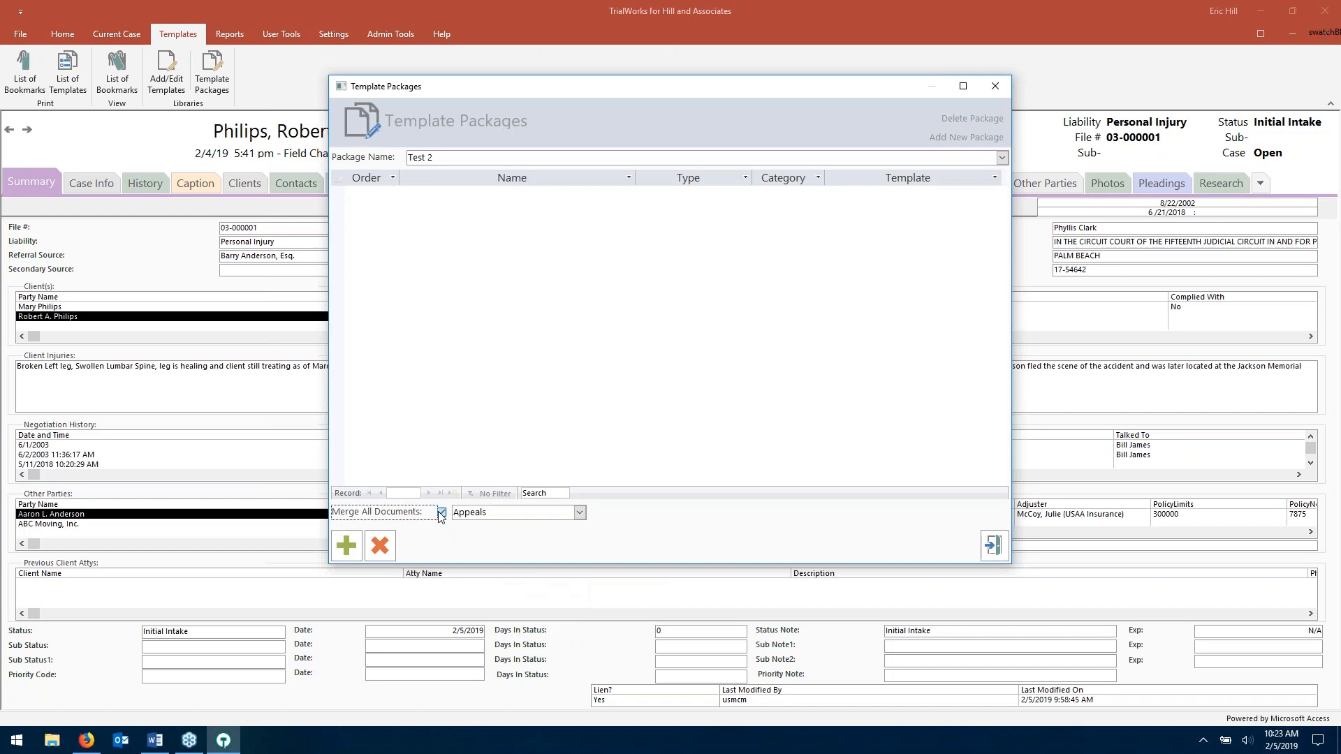
left_click(995, 546)
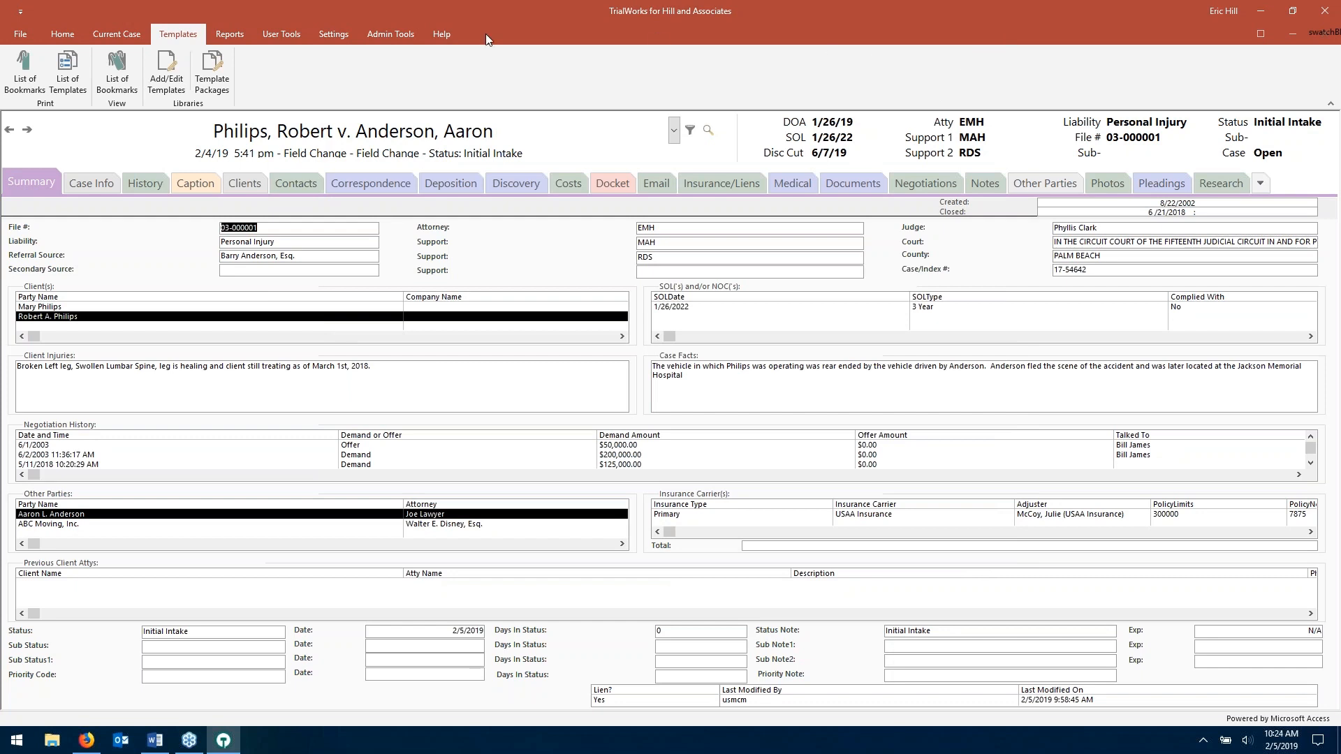
- Switch to the Home commands and open the New items dropdown
left_click(74, 32)
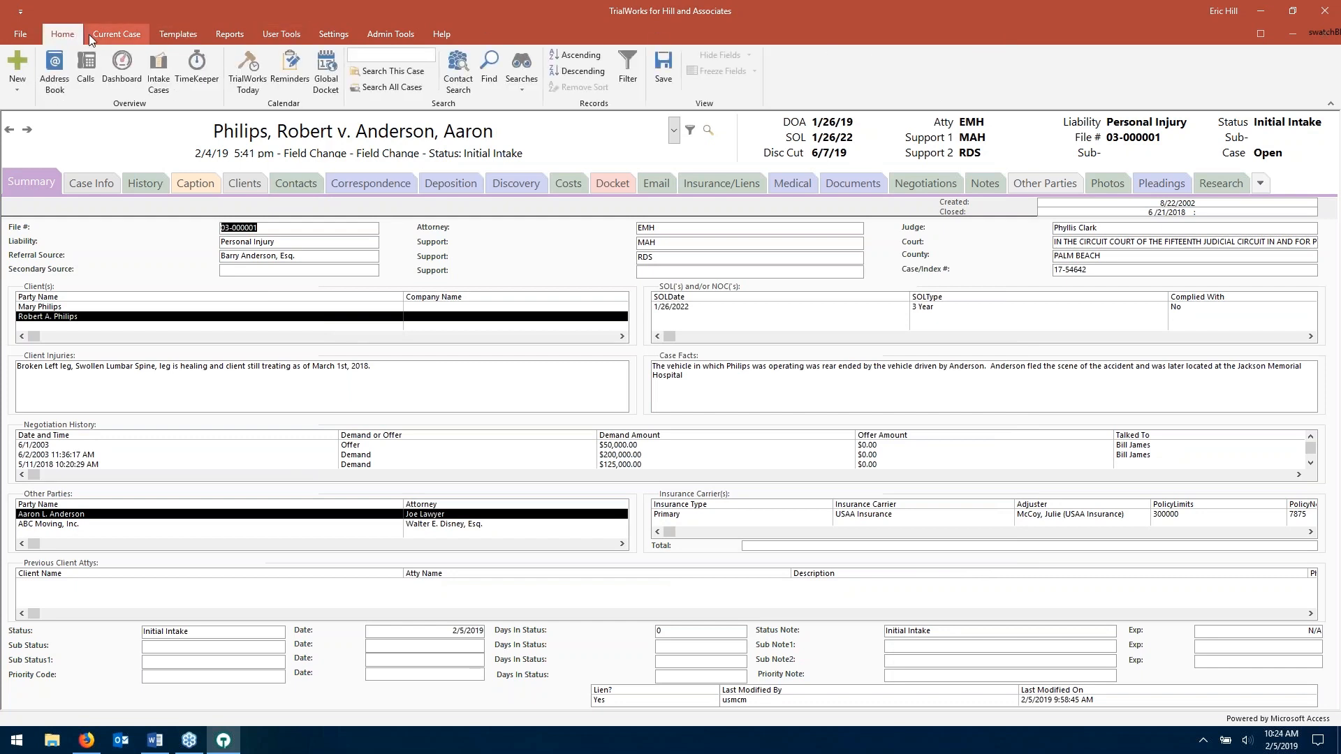
left_click(17, 78)
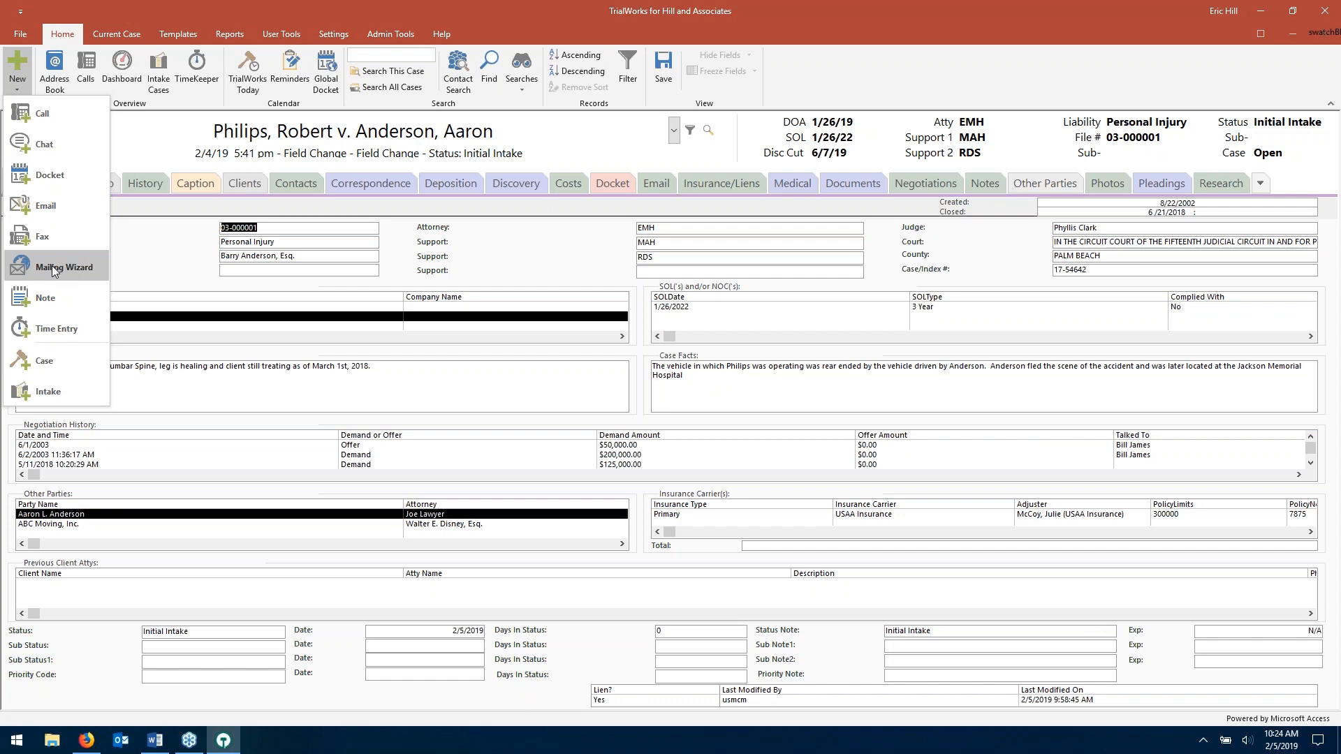
- Open the Mailing Wizard and choose Doctor contacts as the recipients
left_click(52, 266)
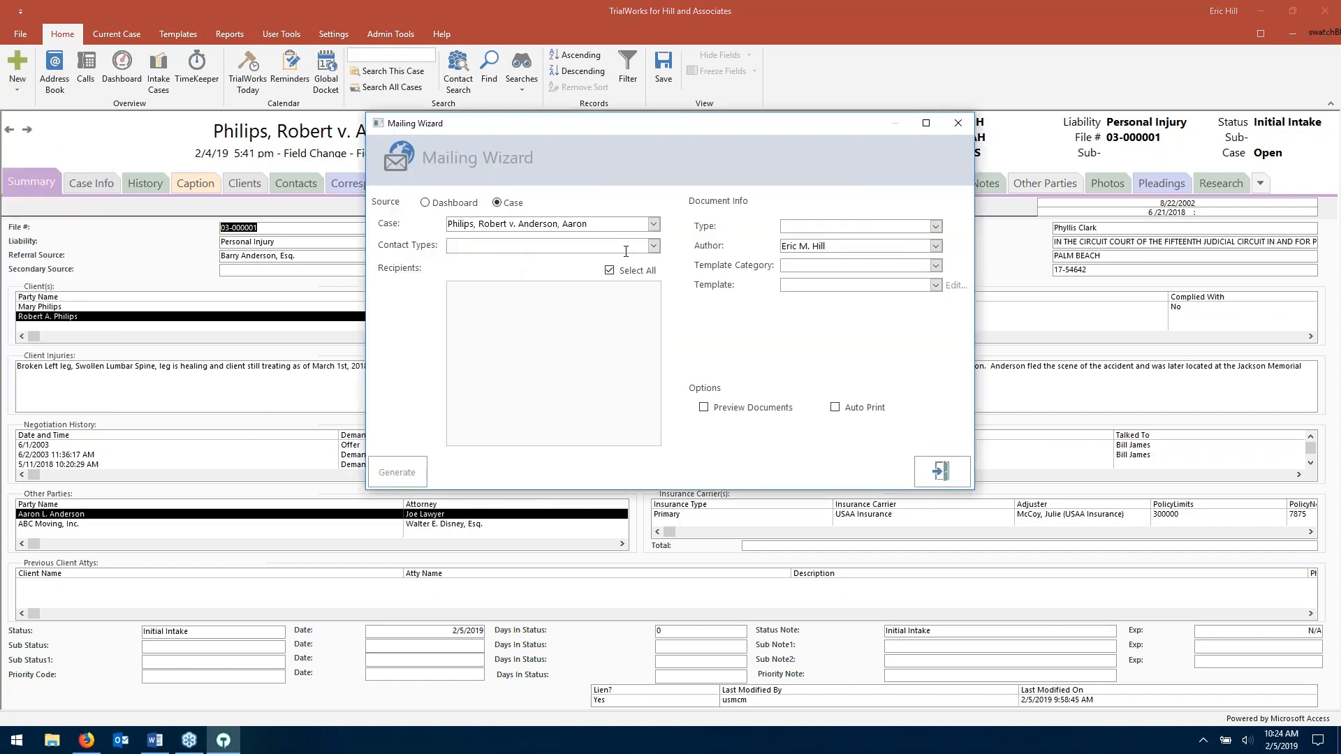
left_click(653, 245)
left_click(456, 326)
left_click(588, 384)
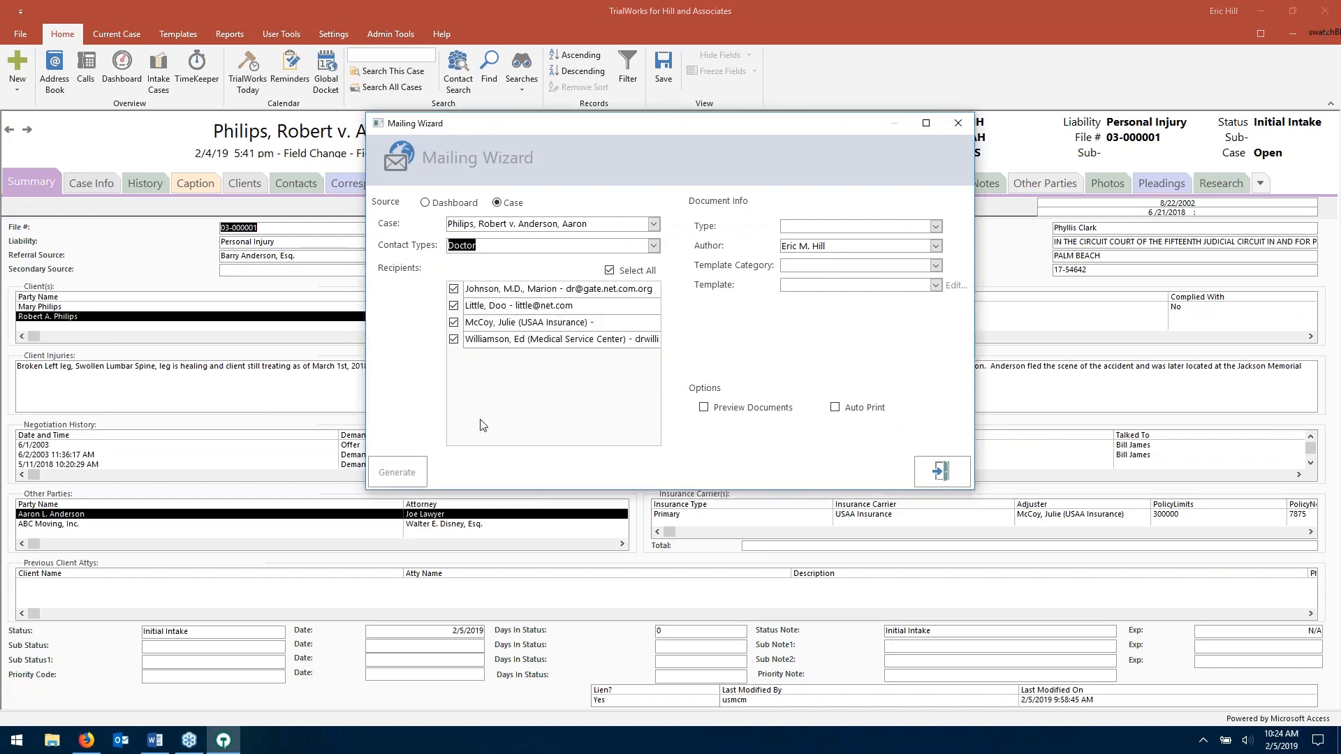
left_click(453, 305)
- Generate Medical Req letters (Medical type, General category) with preview on, confirming 4 records
left_click(935, 226)
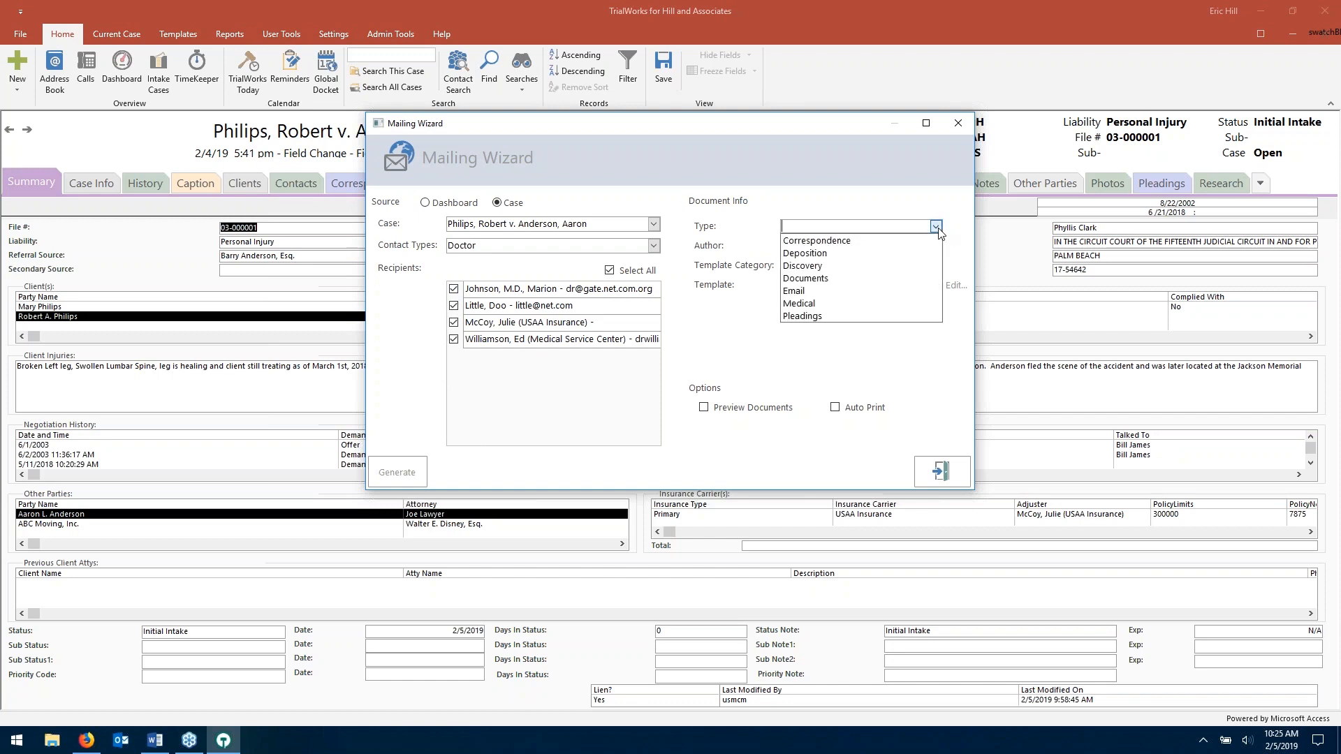
left_click(894, 303)
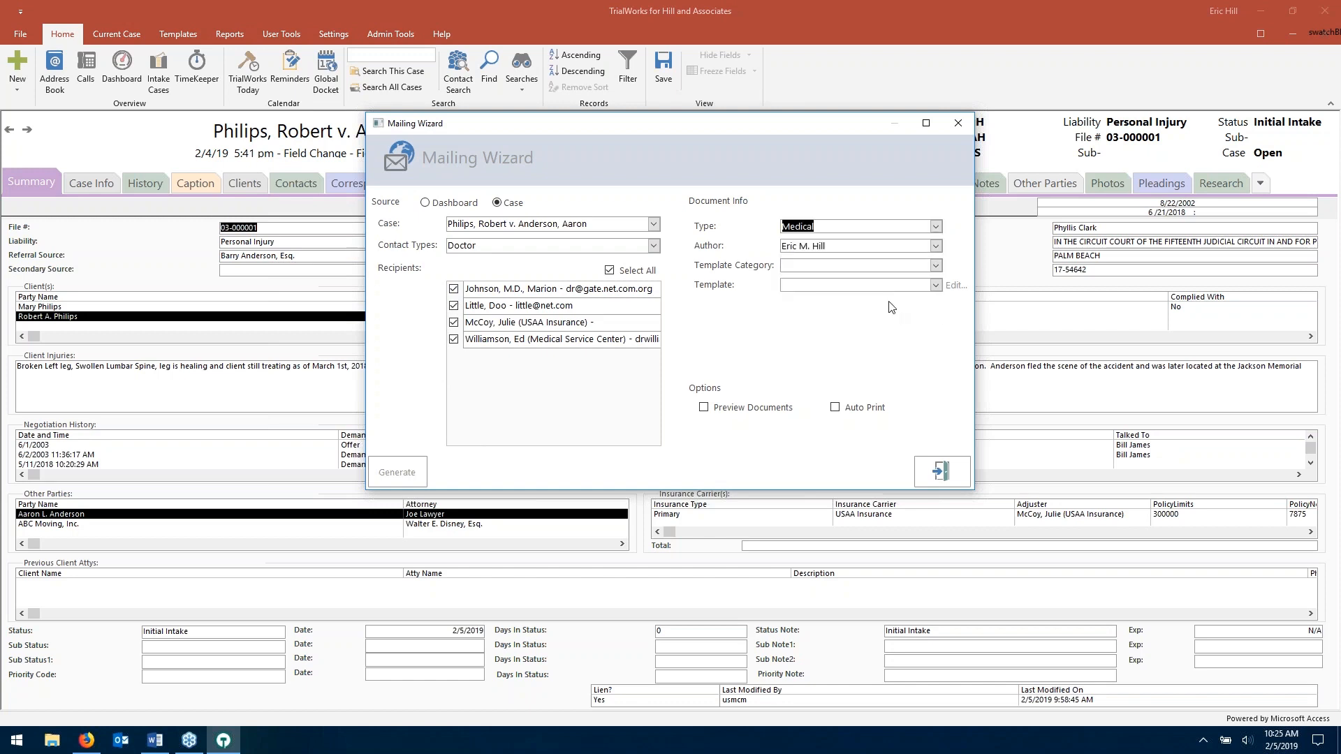
left_click(935, 266)
left_click(933, 281)
left_click(935, 285)
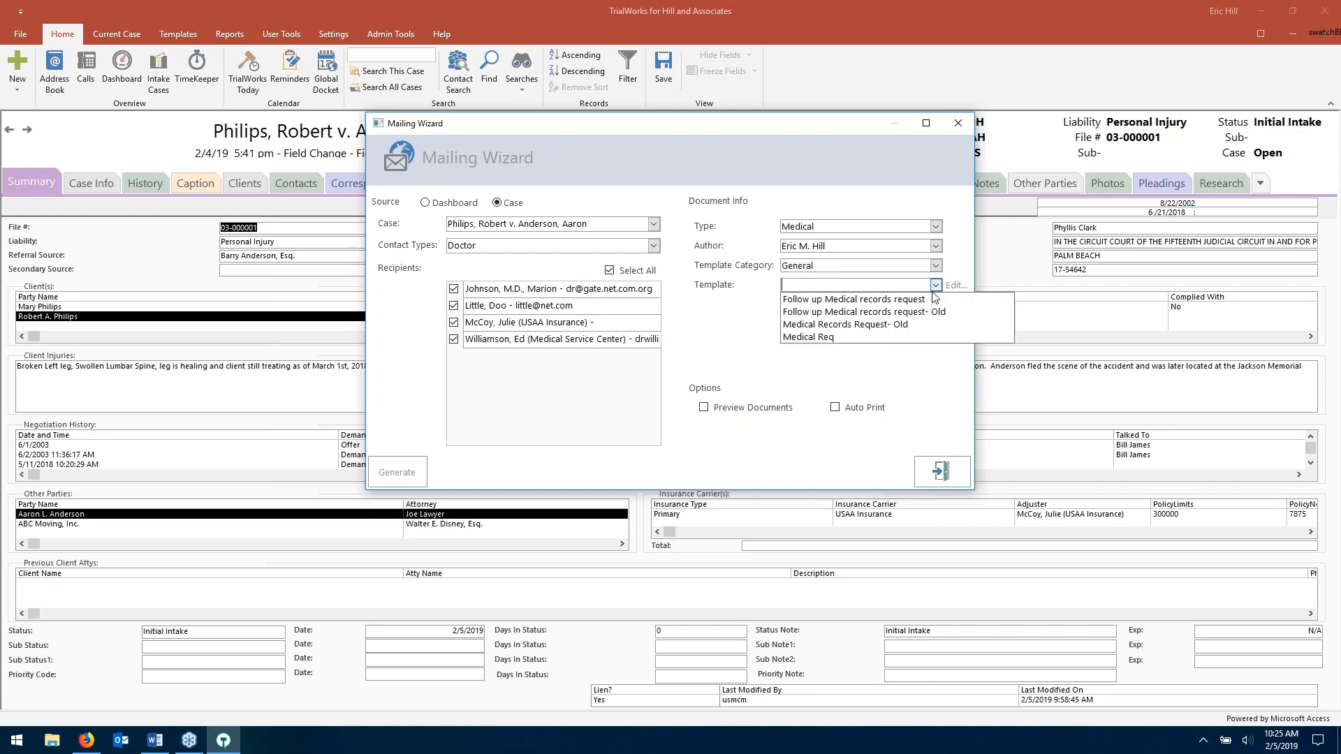
left_click(909, 338)
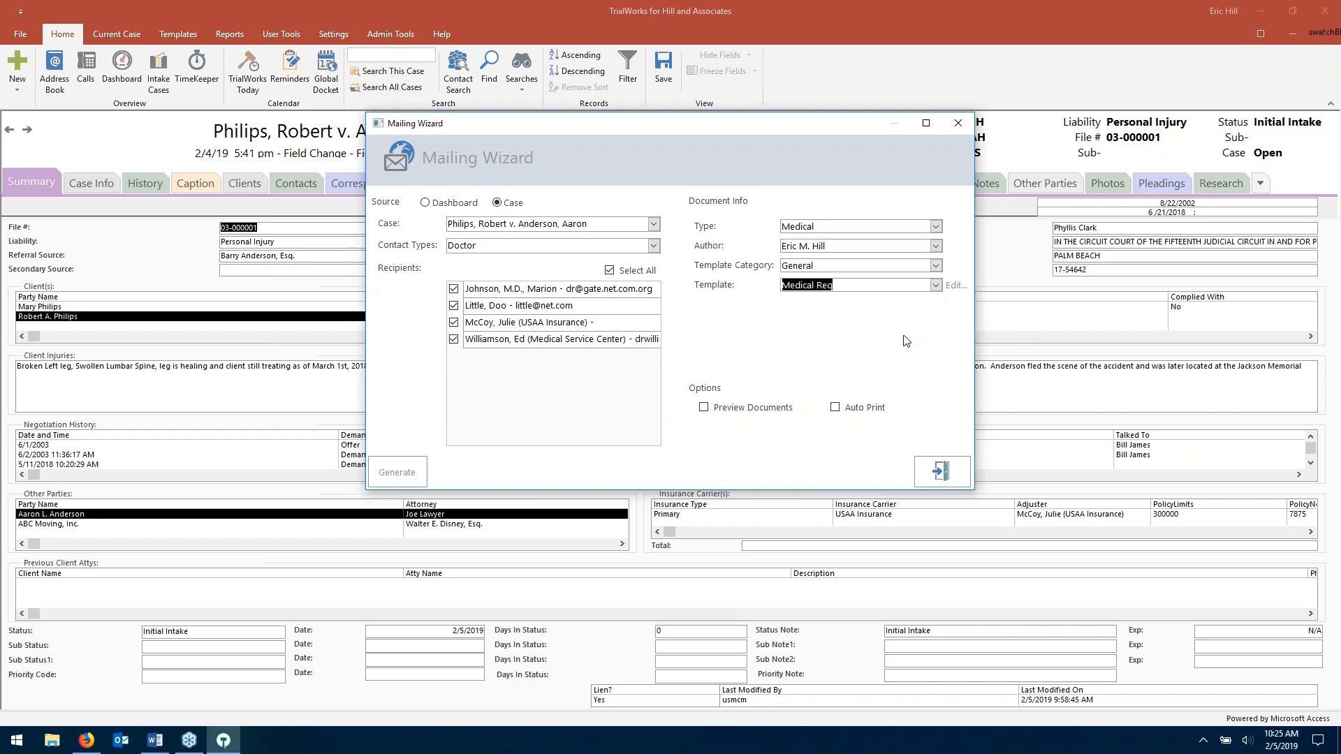
left_click(704, 408)
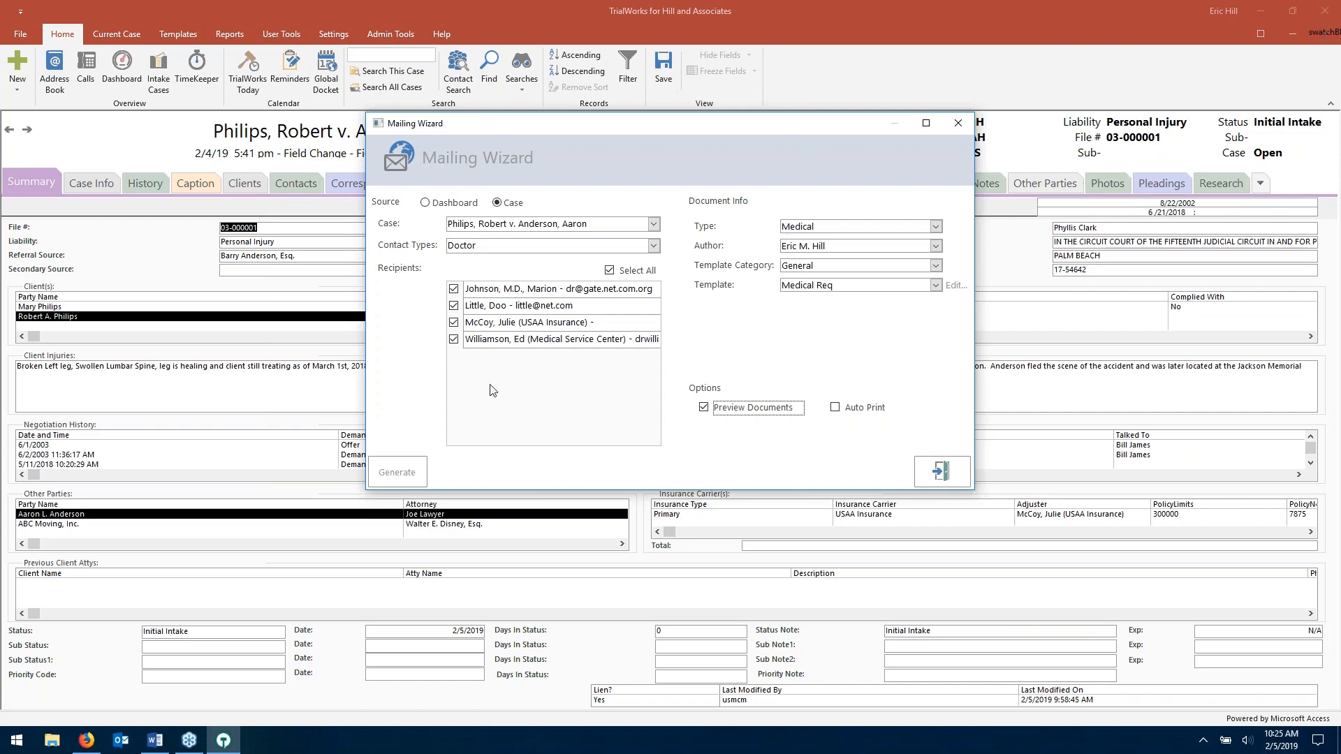
left_click(396, 472)
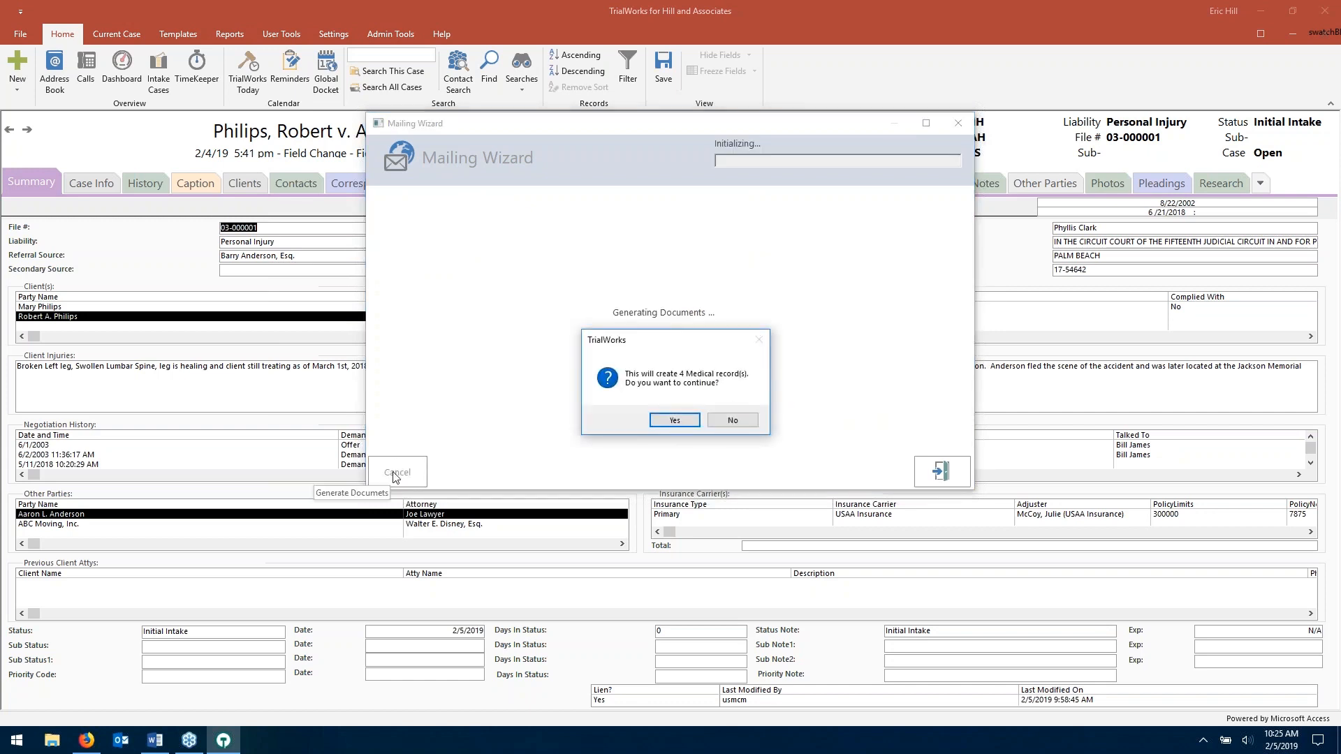
left_click(675, 421)
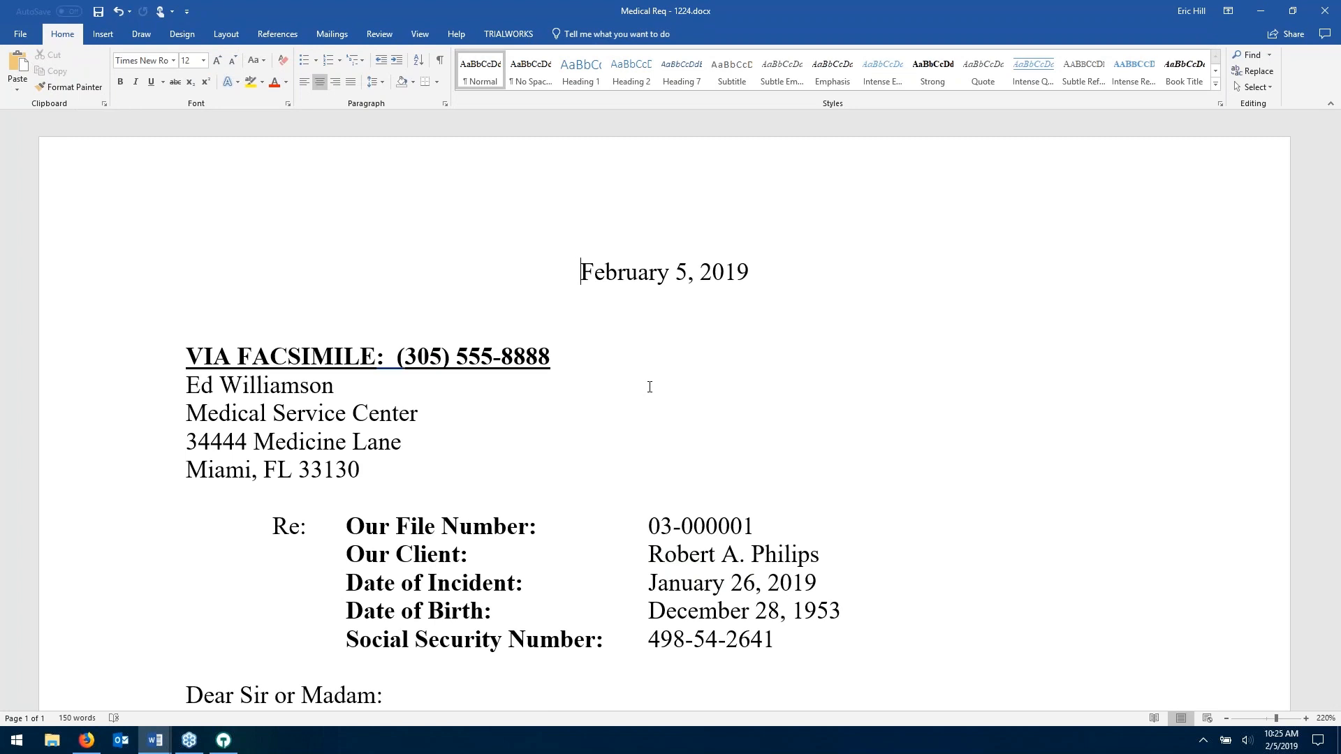
- Close the three Medical Req letters in Word and minimize the agenda document
left_click(1331, 9)
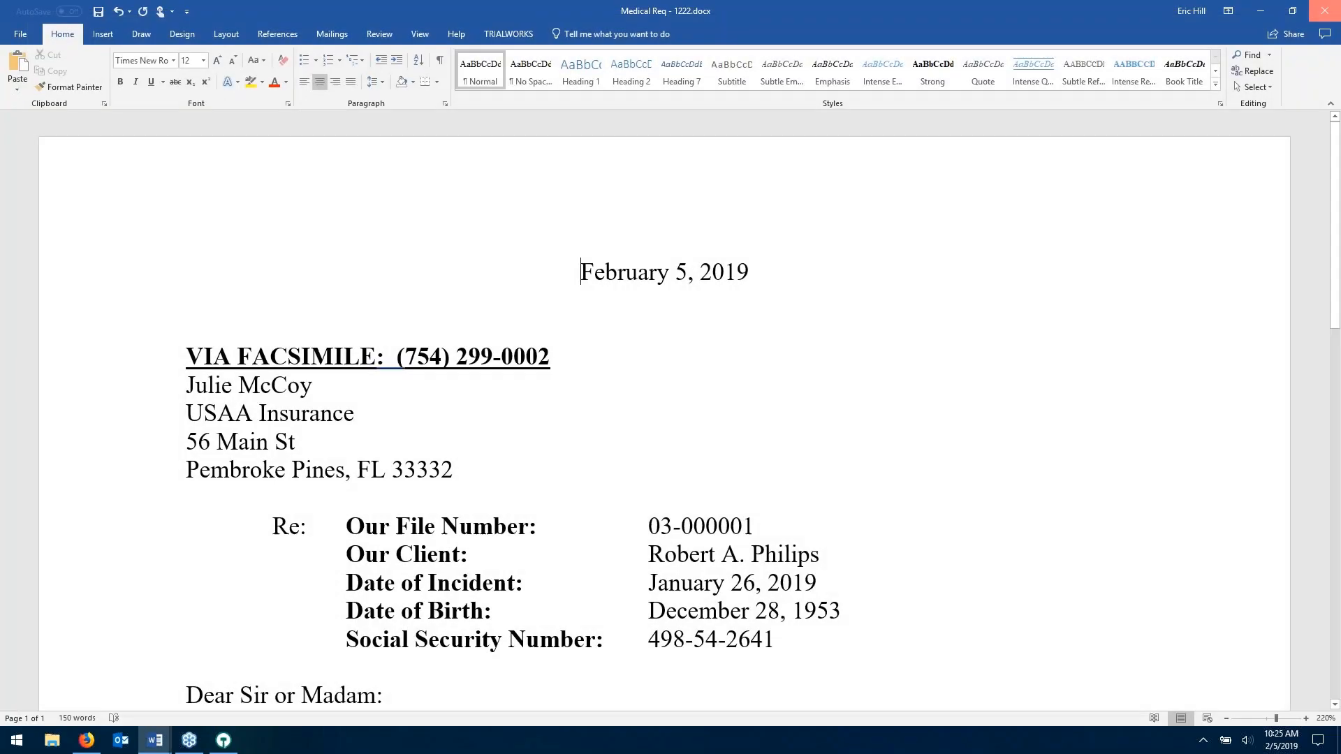
left_click(1324, 12)
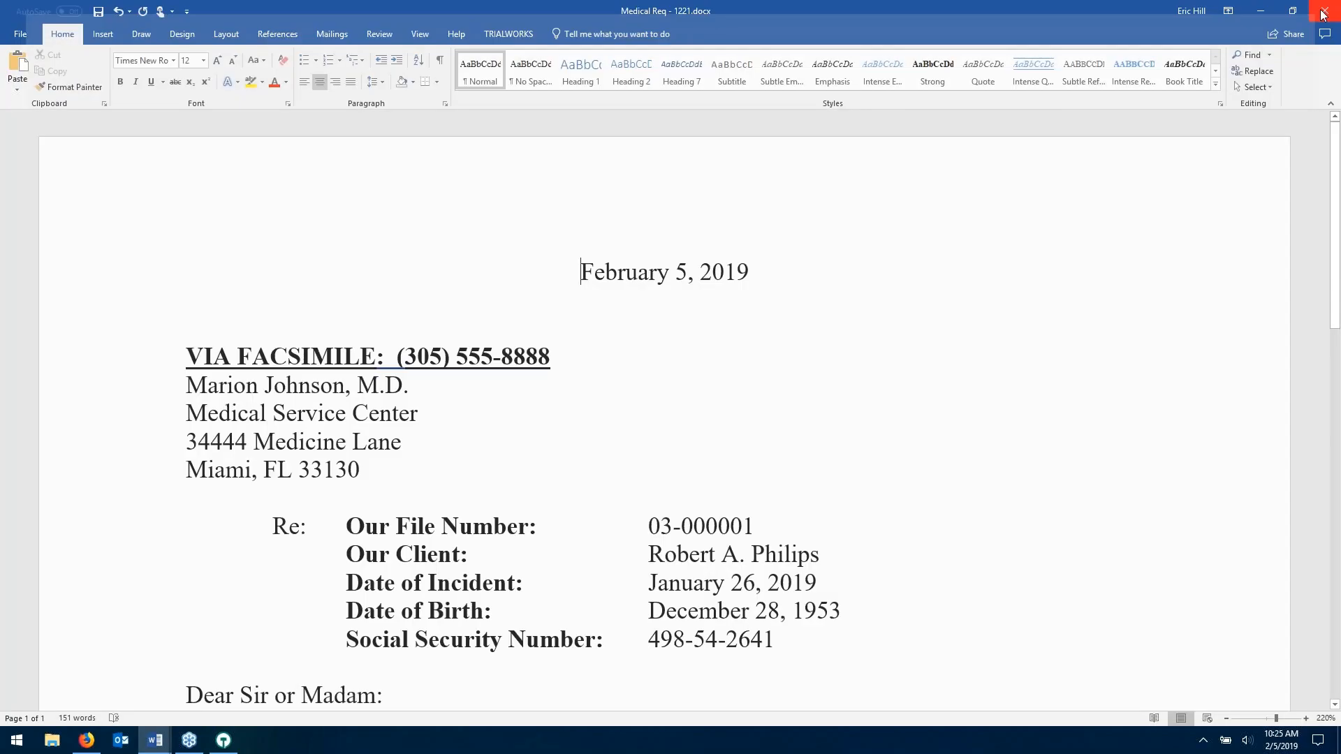
left_click(1324, 12)
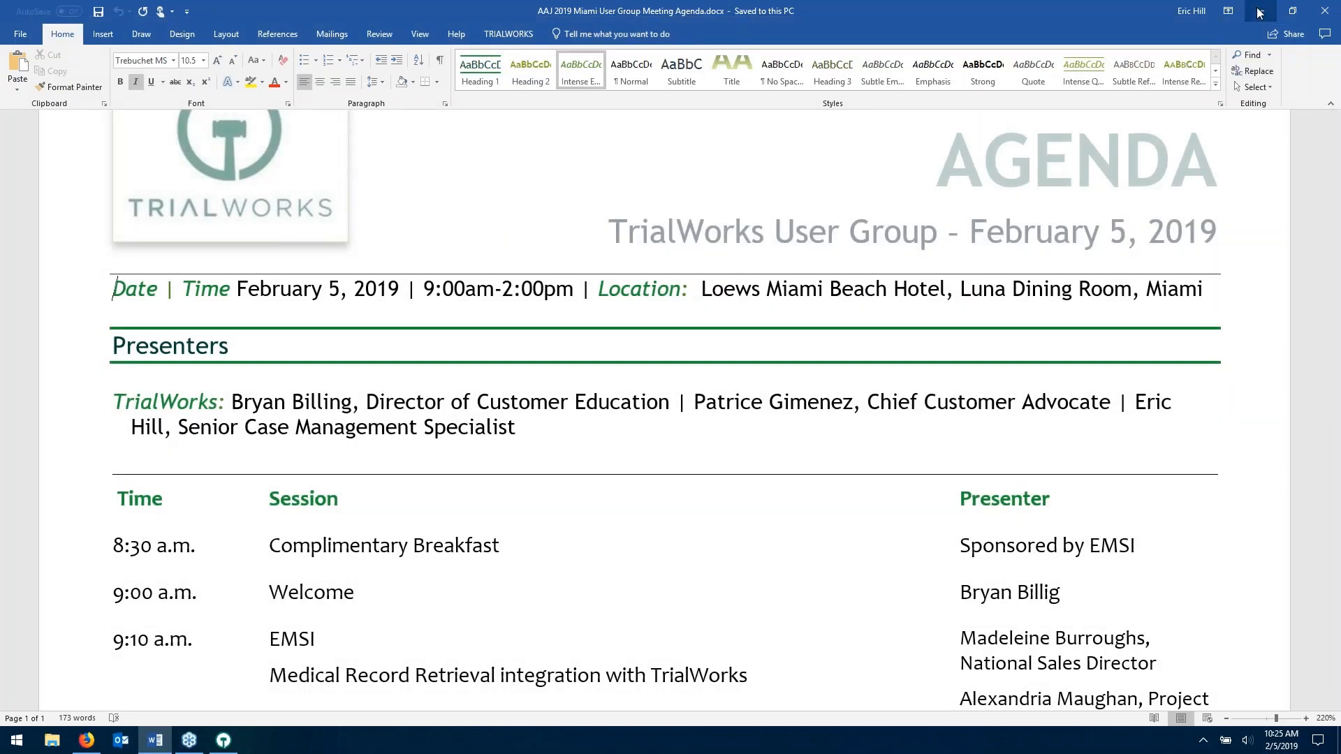
left_click(1259, 12)
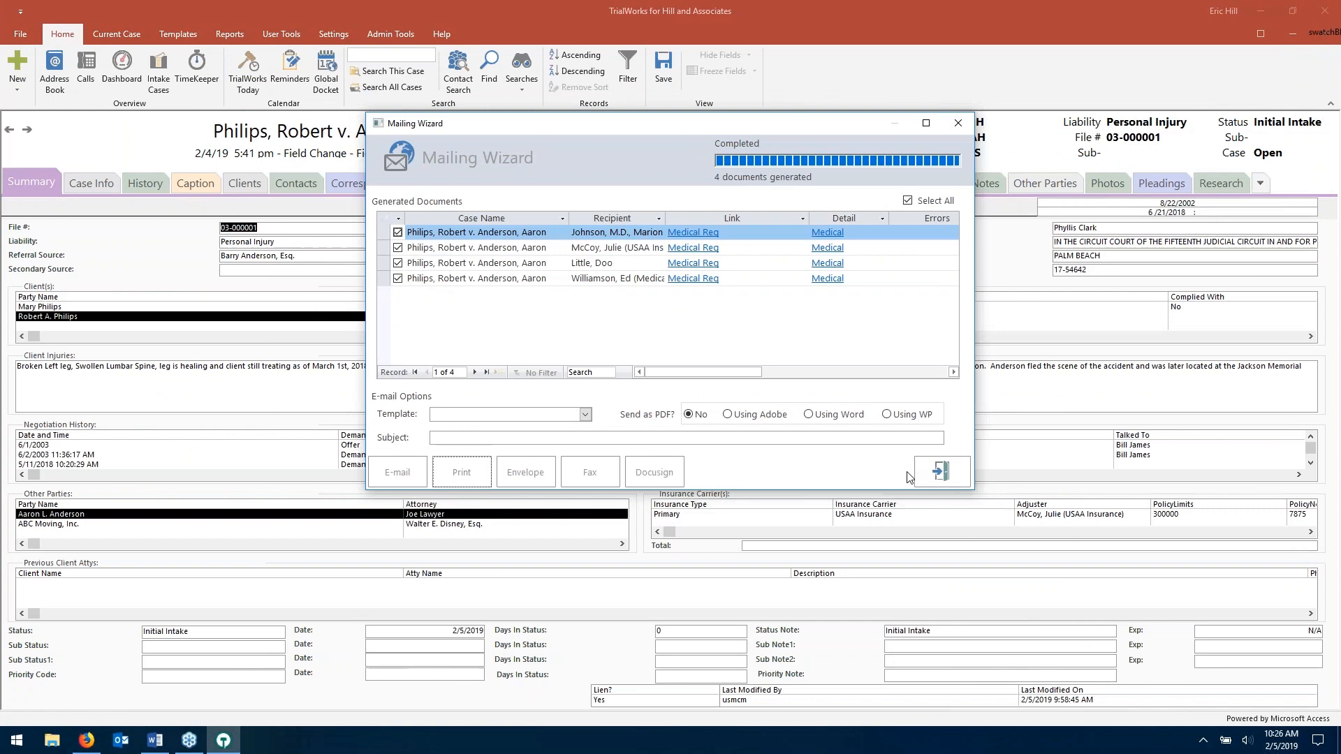
- Exit the completed Mailing Wizard, confirming Yes
left_click(928, 475)
left_click(726, 418)
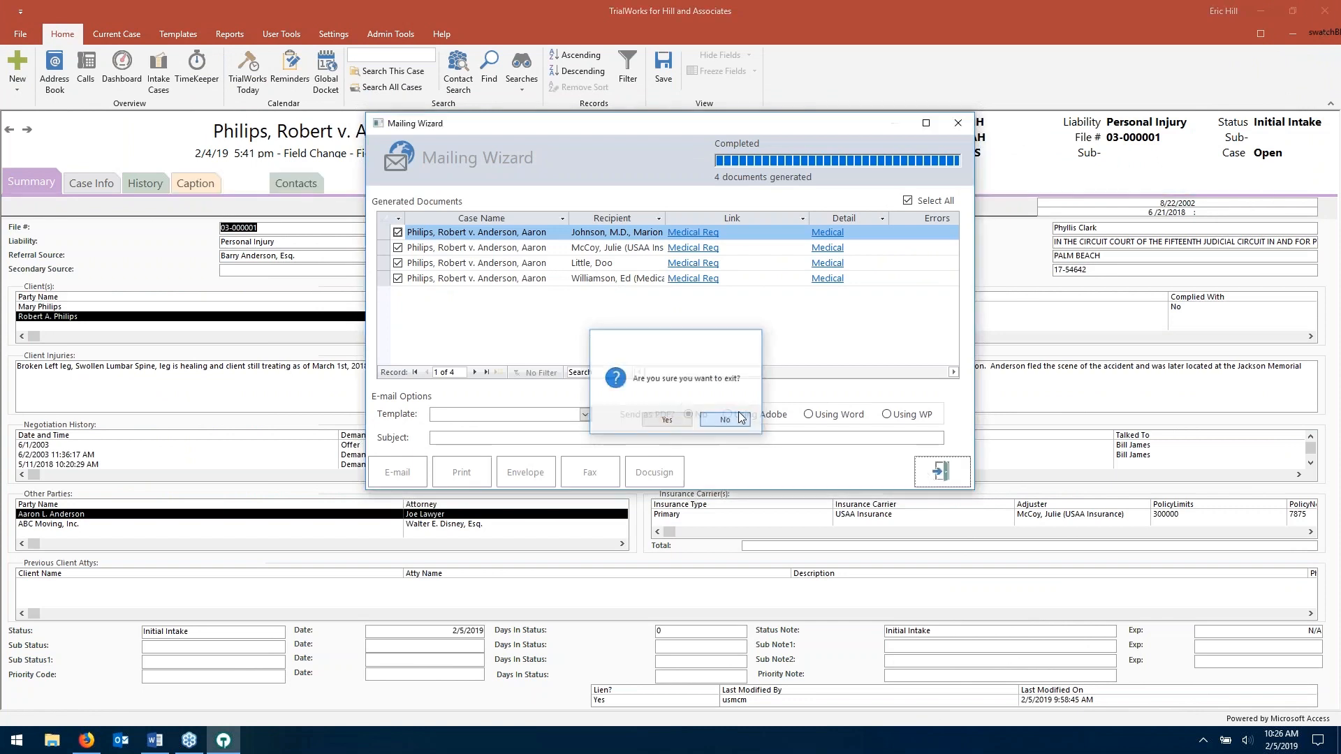
left_click(941, 475)
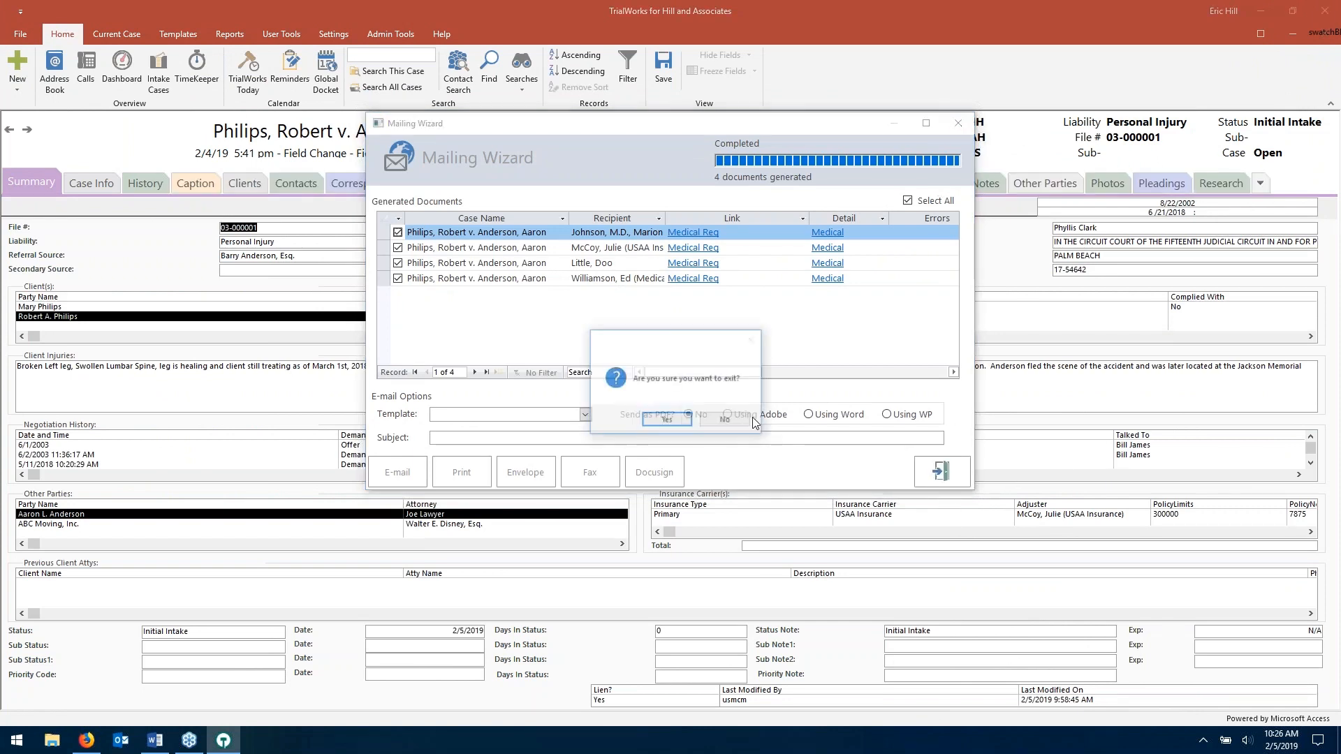
left_click(724, 420)
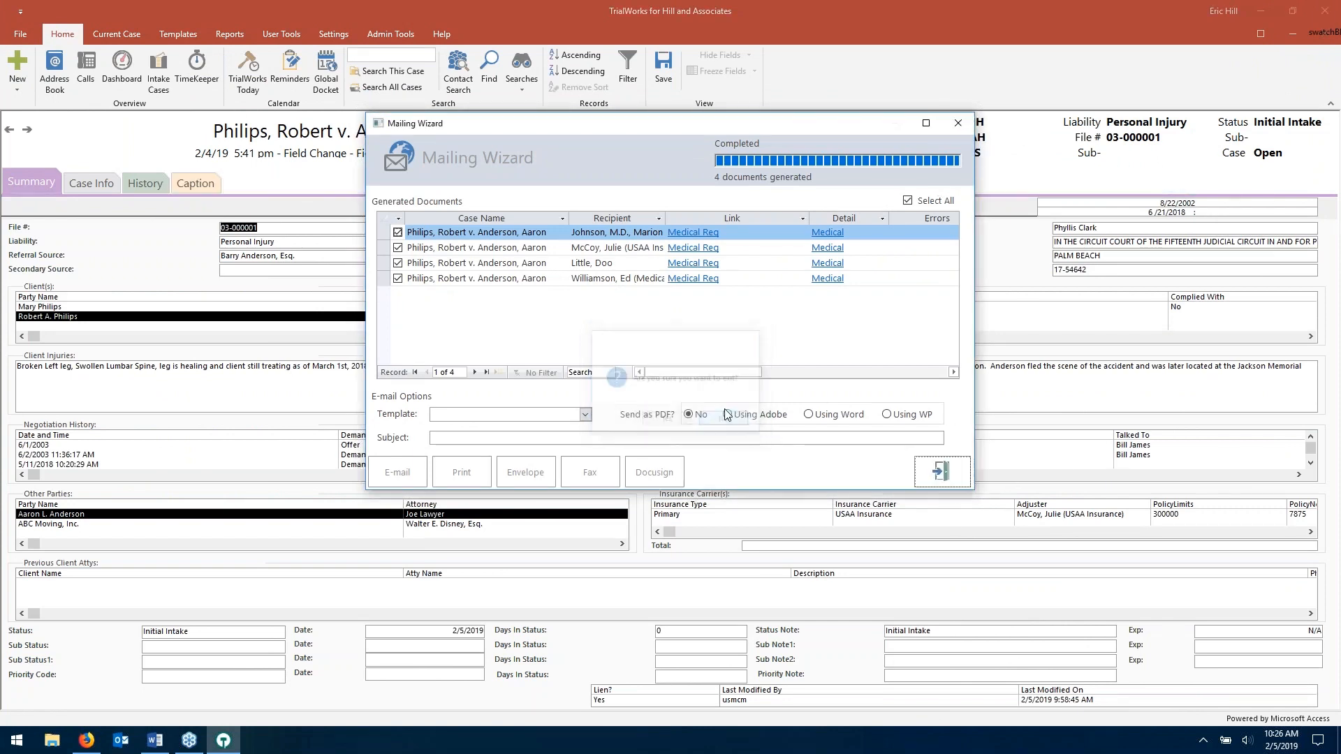
left_click(944, 481)
left_click(668, 421)
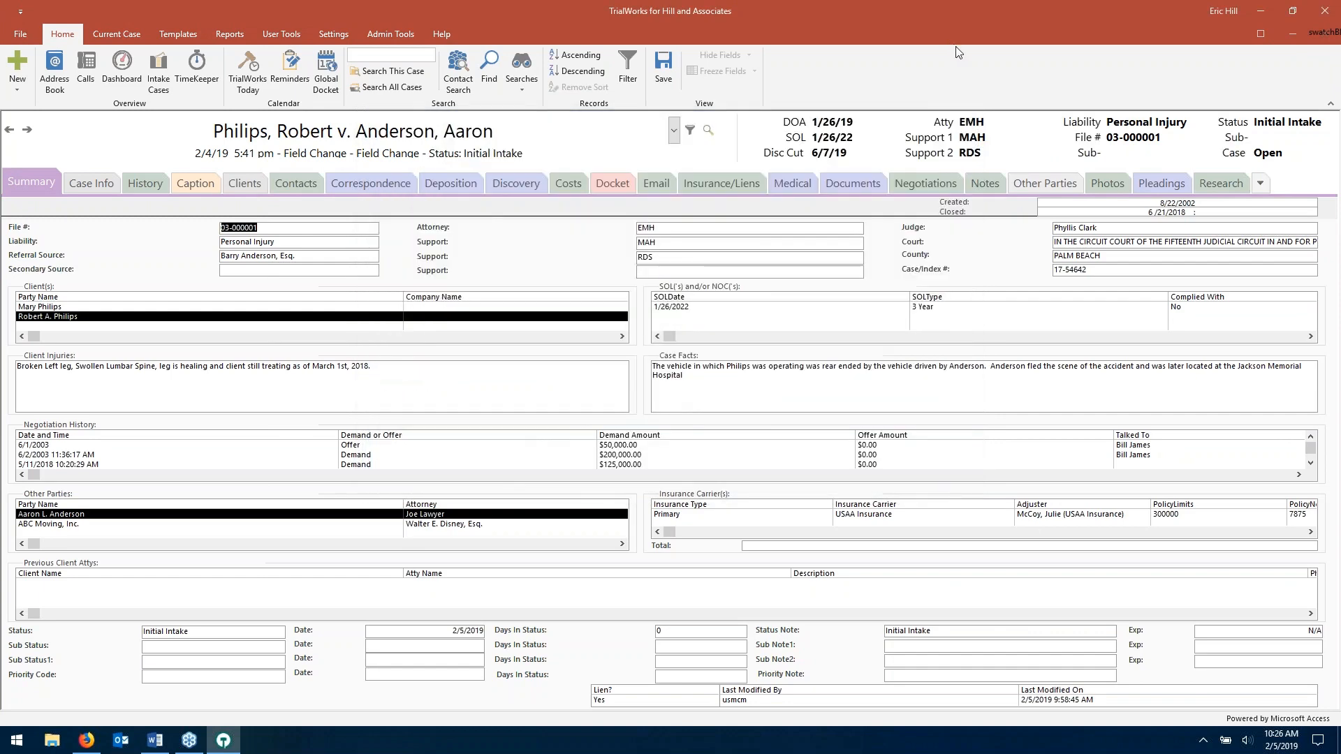
- View the Medical tab and select the four new Medical Req entries dated 02/05/2019
left_click(19, 86)
left_click(576, 131)
left_click(794, 183)
scroll(664, 426, "down", 4)
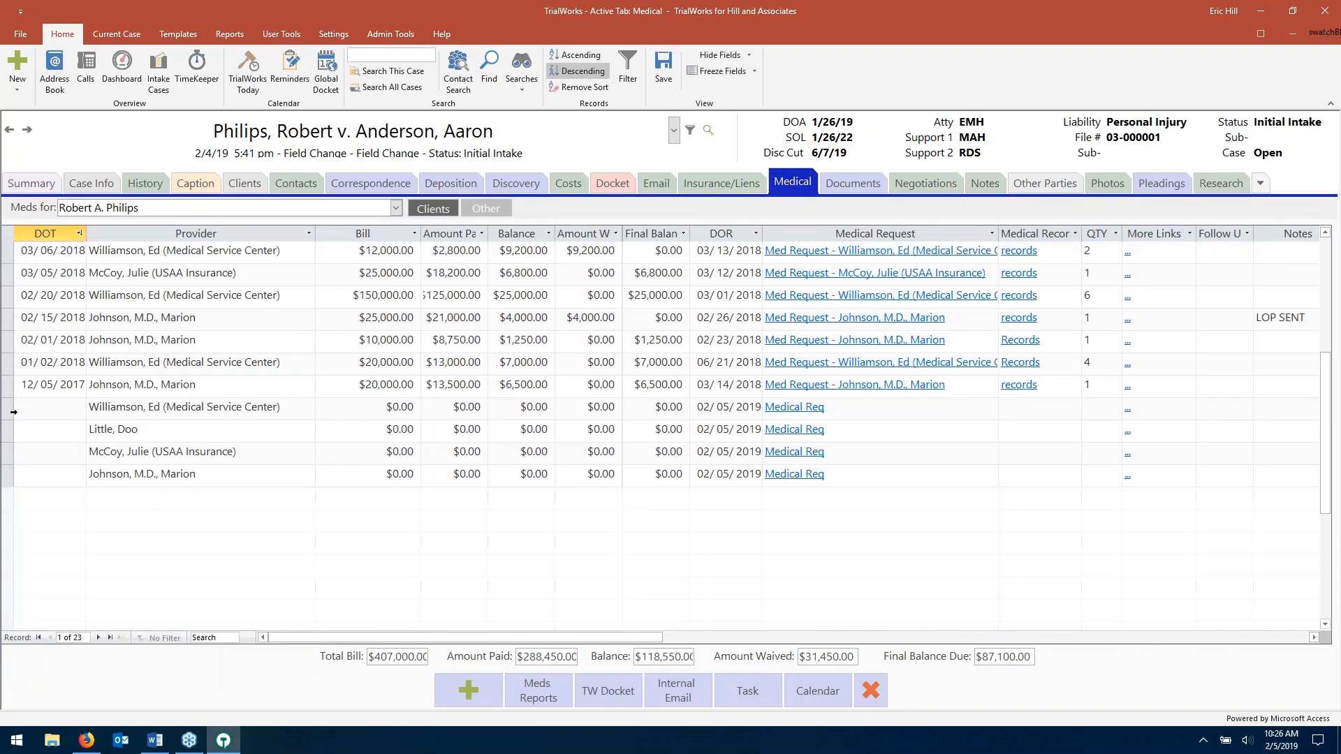
left_click(13, 407)
key("shift+Down")
key("shift+Down")
key("shift+Down")
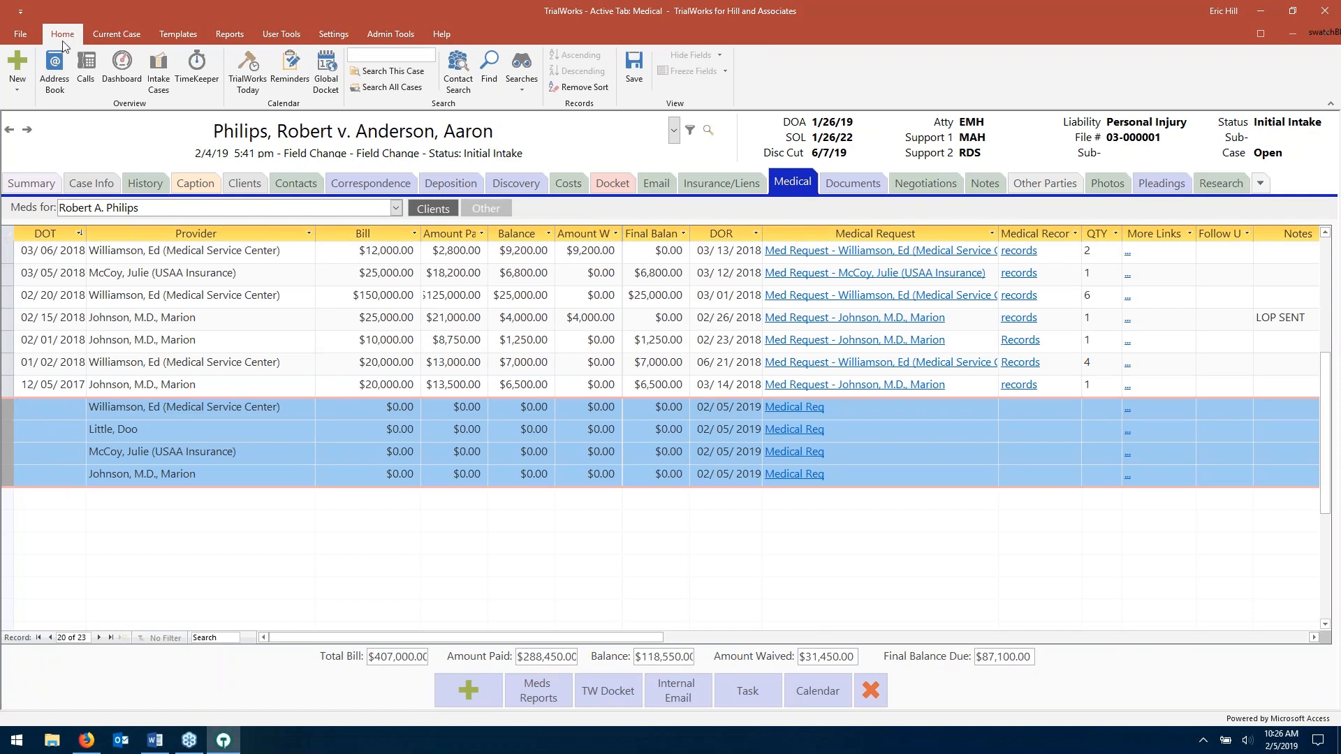
left_click(19, 66)
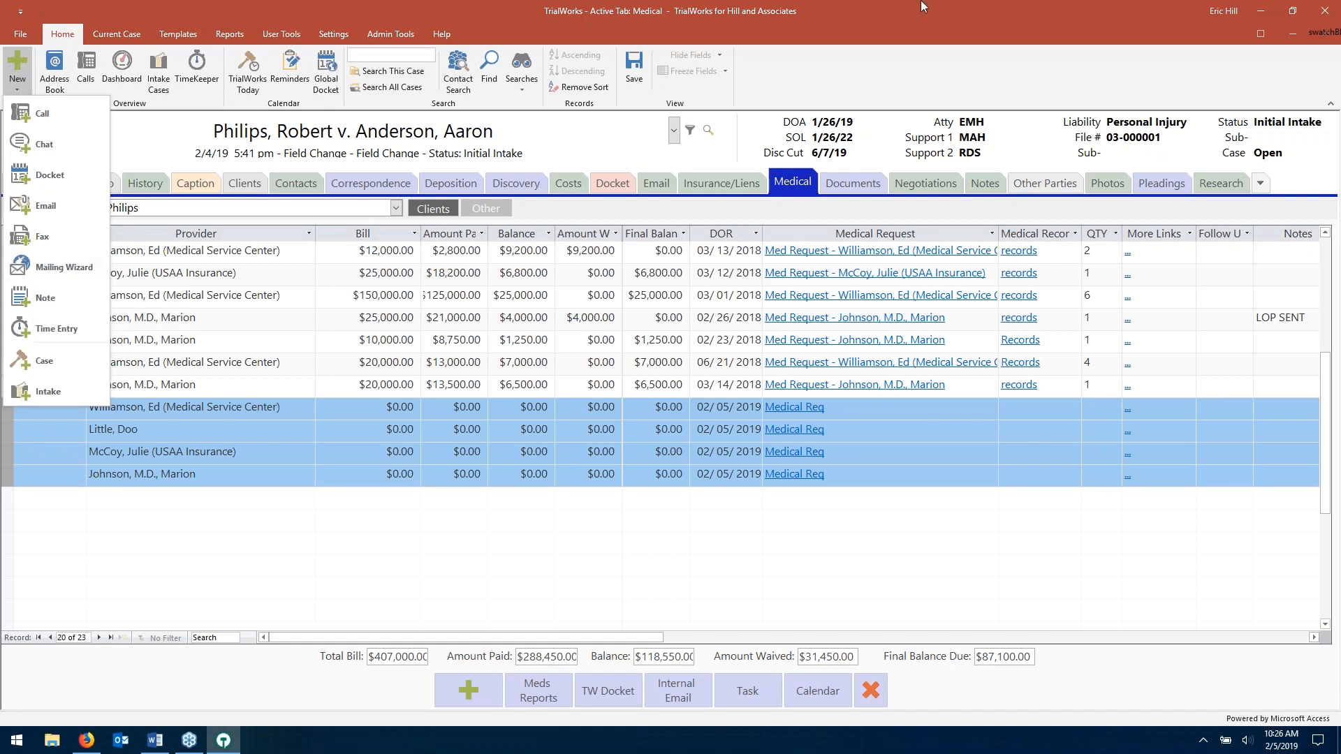
left_click(901, 51)
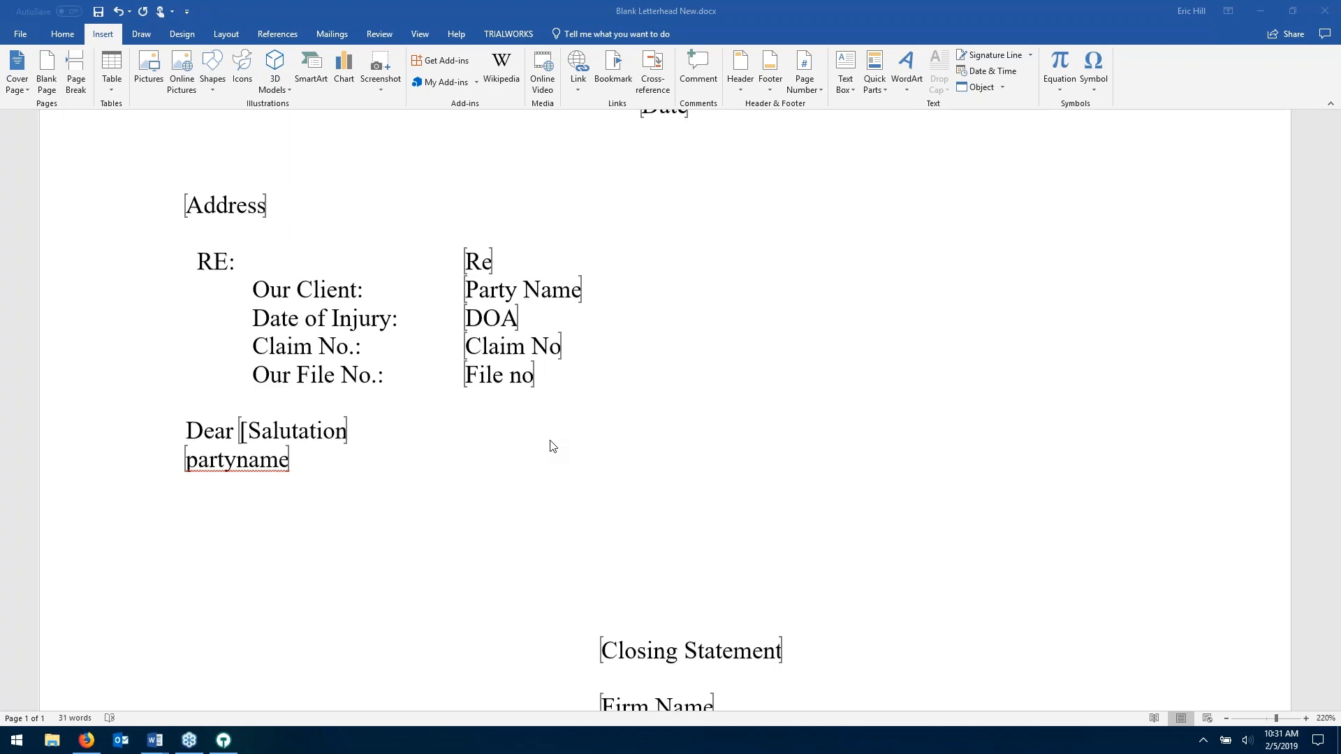
- Minimize the Blank Letterhead and agenda windows to reveal the Correspondence Templates list
scroll(559, 440, "up", 1)
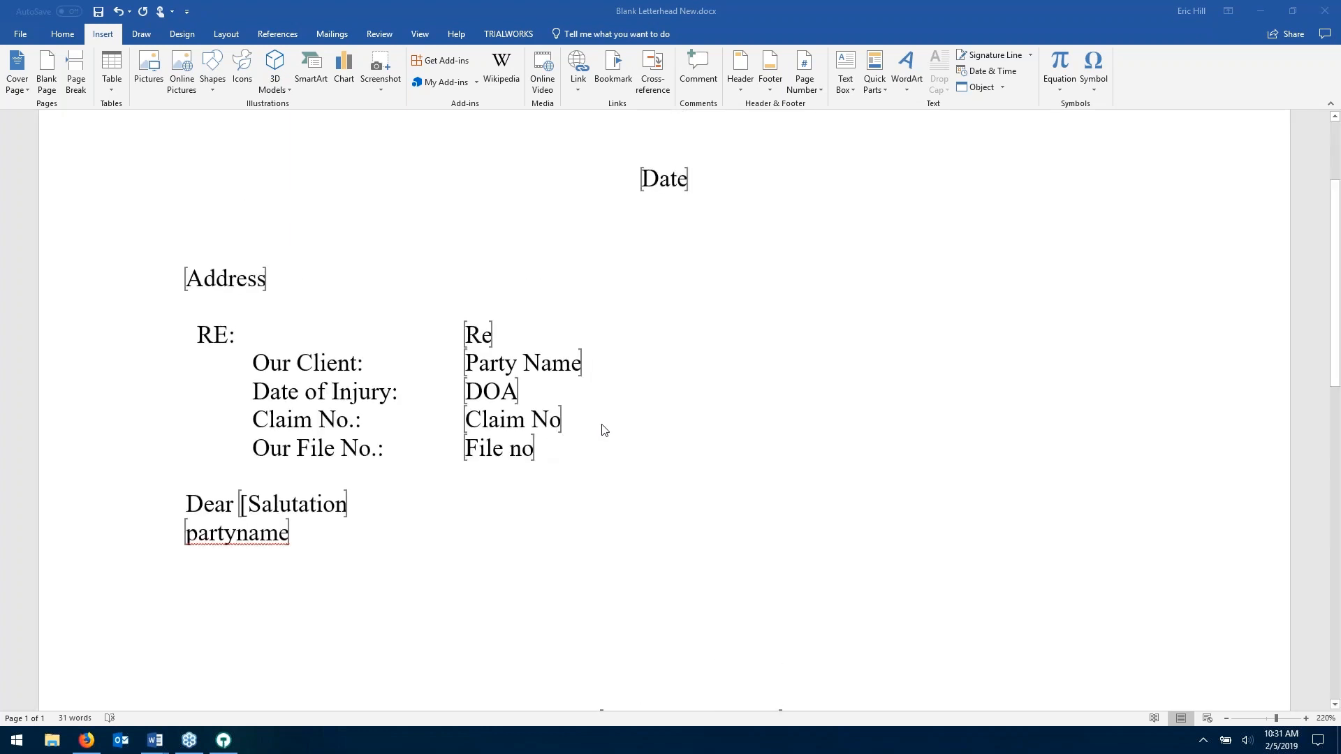
scroll(604, 429, "up", 1)
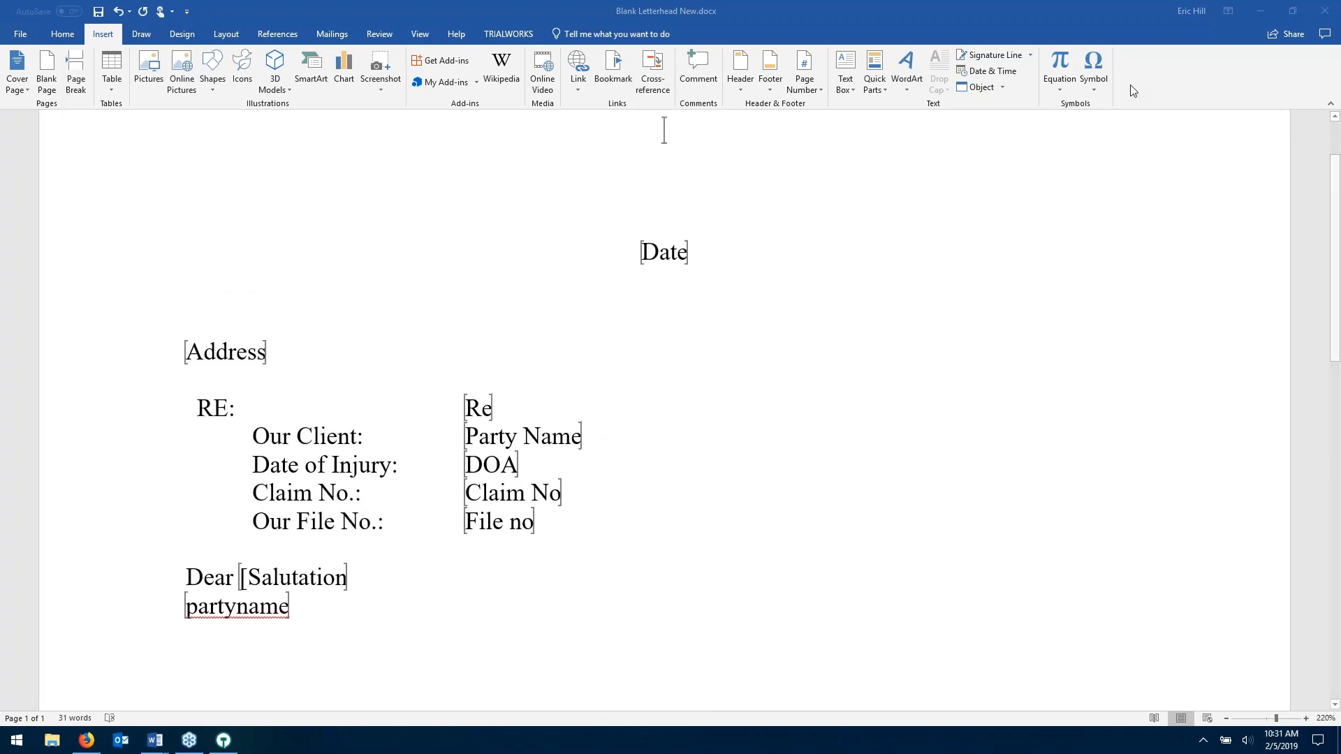
left_click(1263, 11)
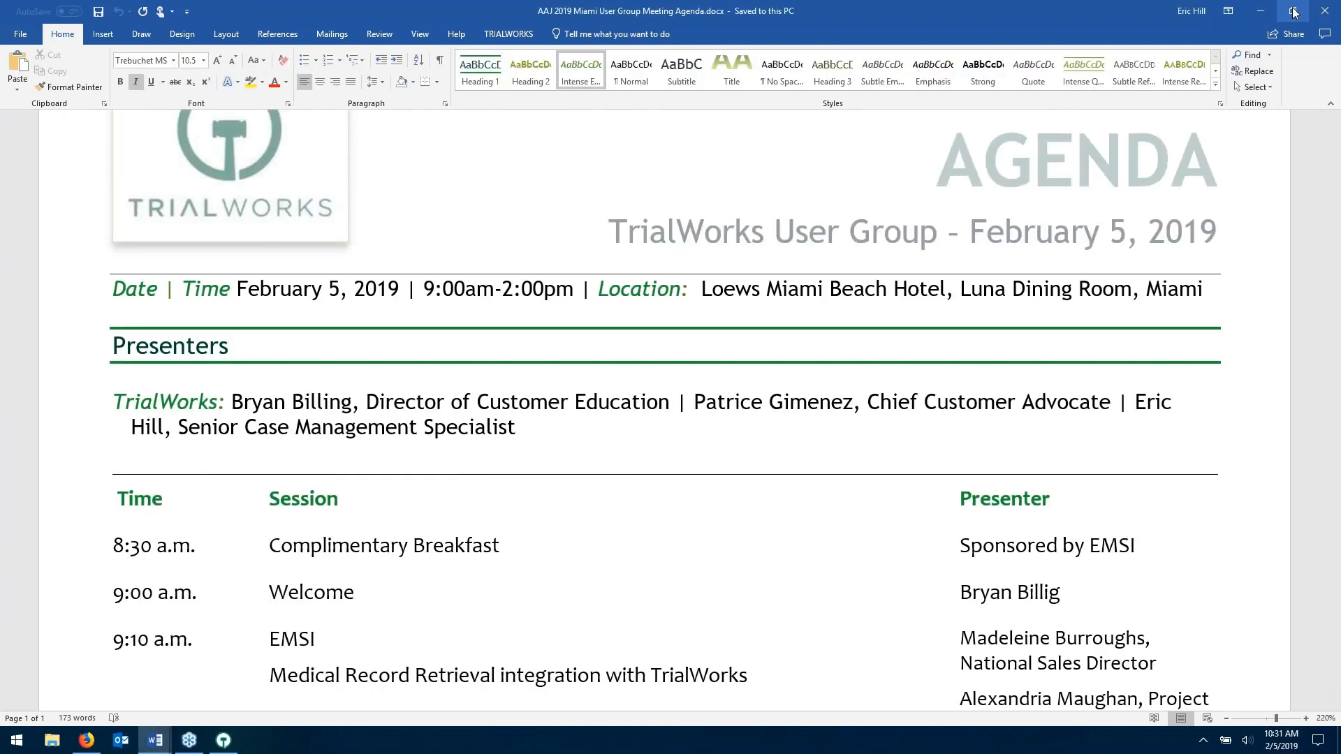
left_click(1263, 10)
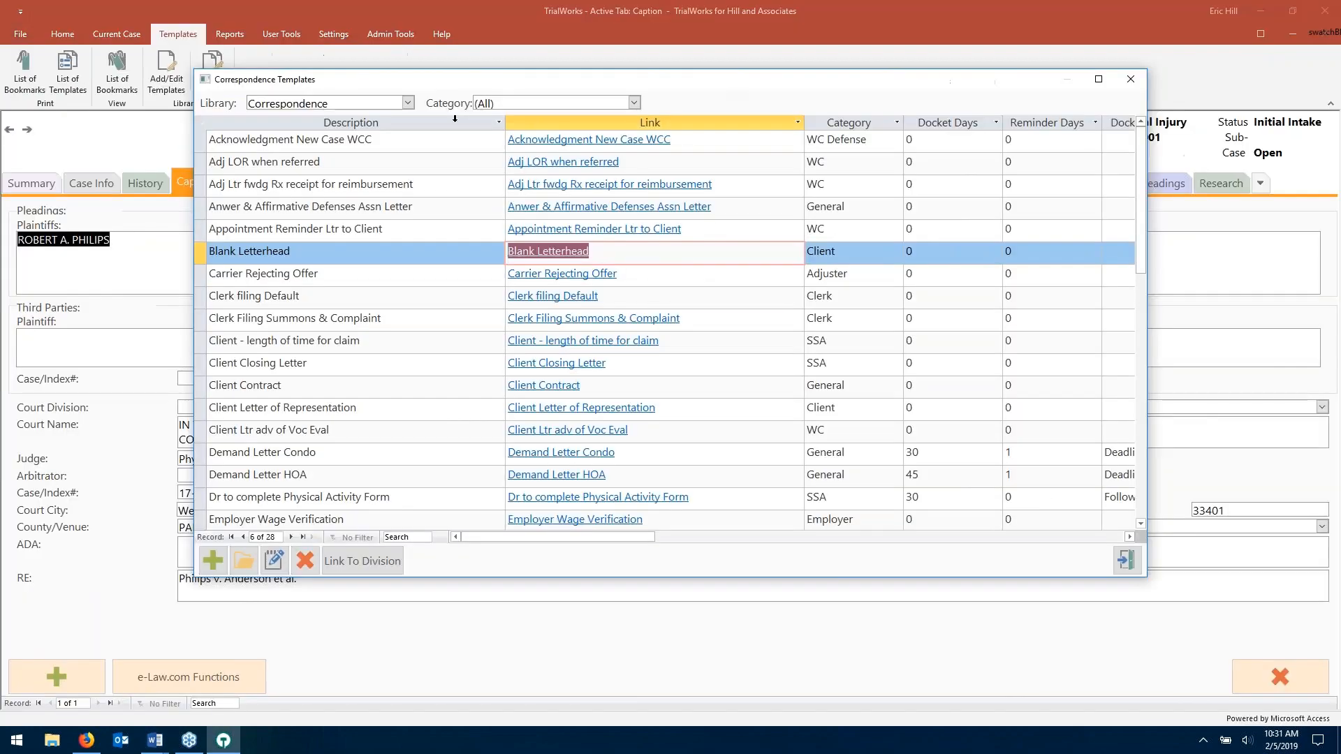
- Close the templates list and open the MERGEFIELDS bookmark report preview, zoomed in
left_click(1127, 558)
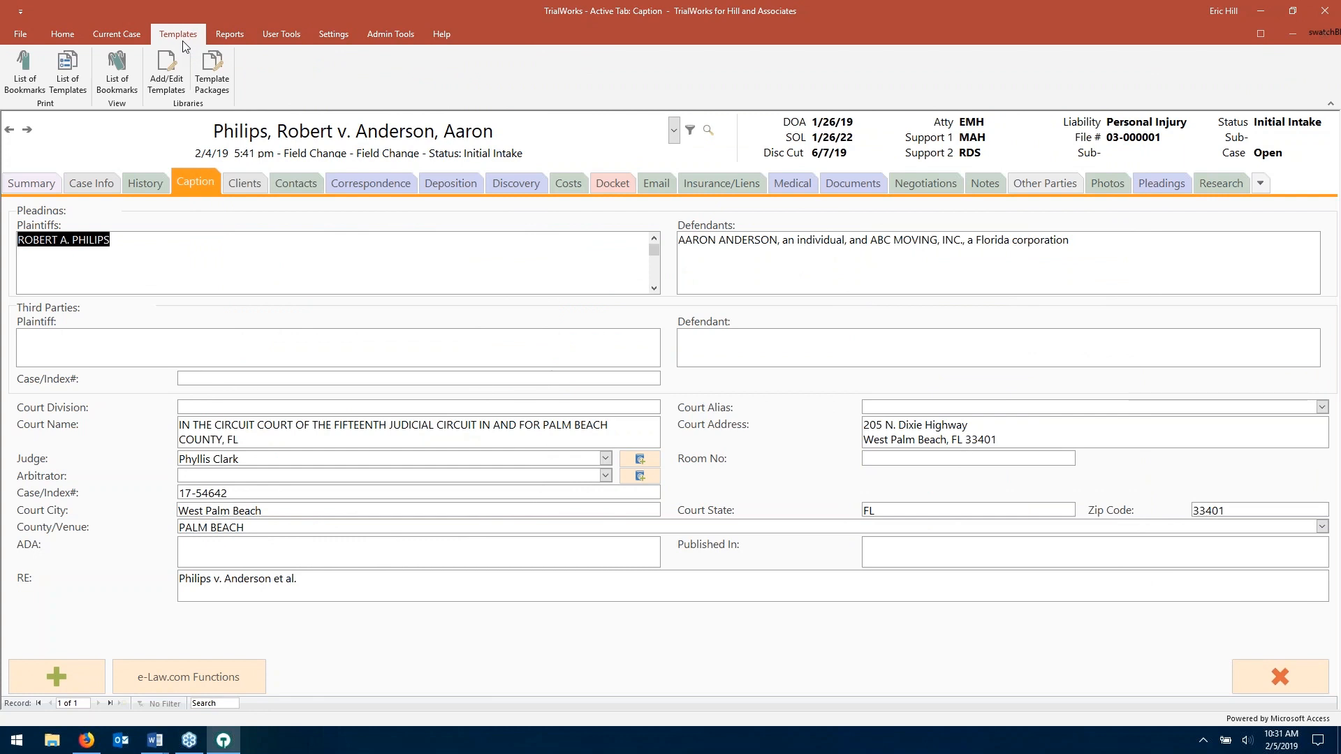
left_click(35, 90)
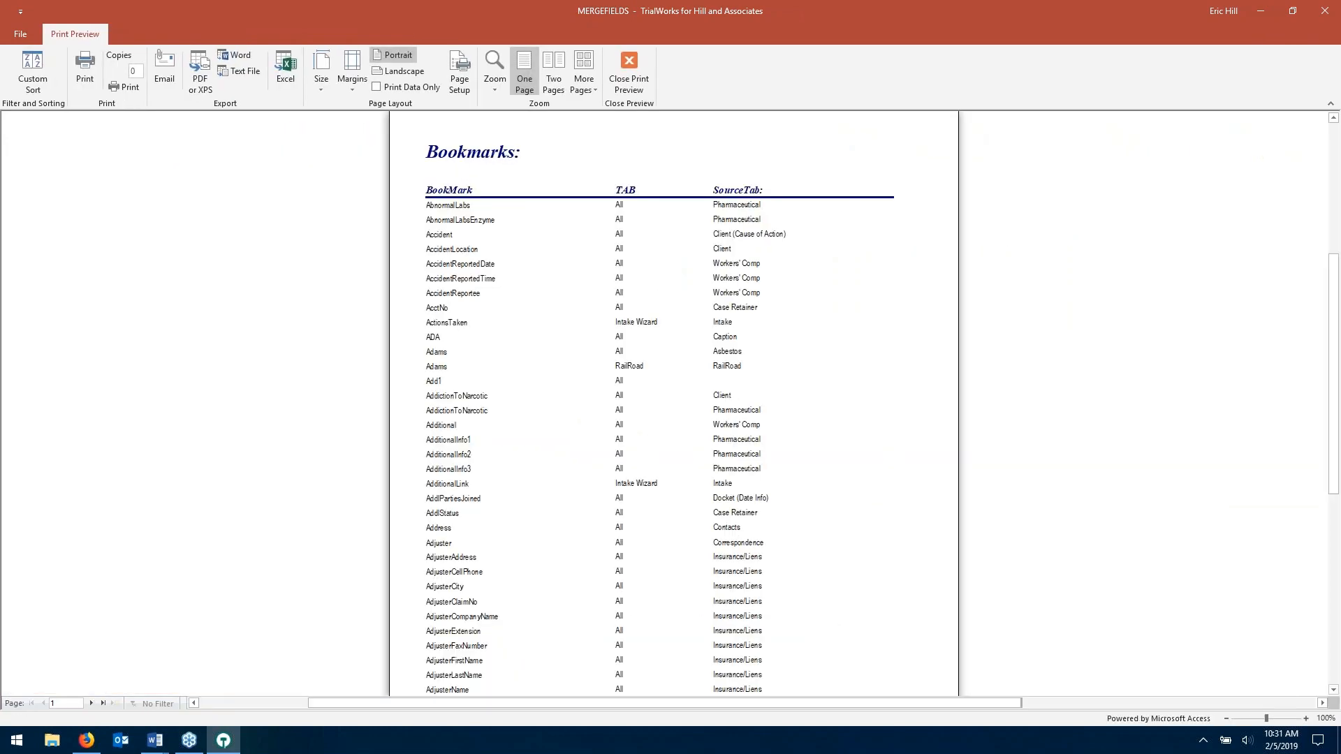
scroll(626, 302, "down", 1)
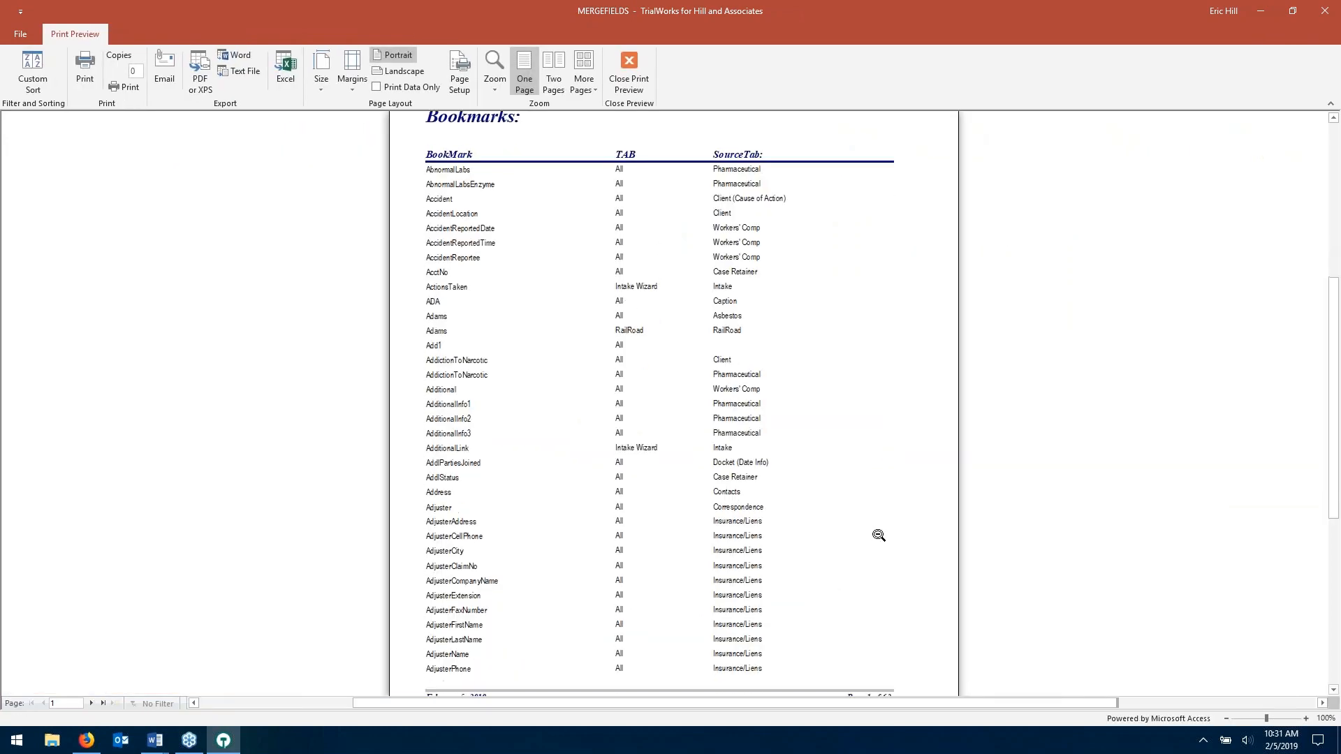
left_click(1306, 719)
left_click(1306, 717)
left_click(1305, 717)
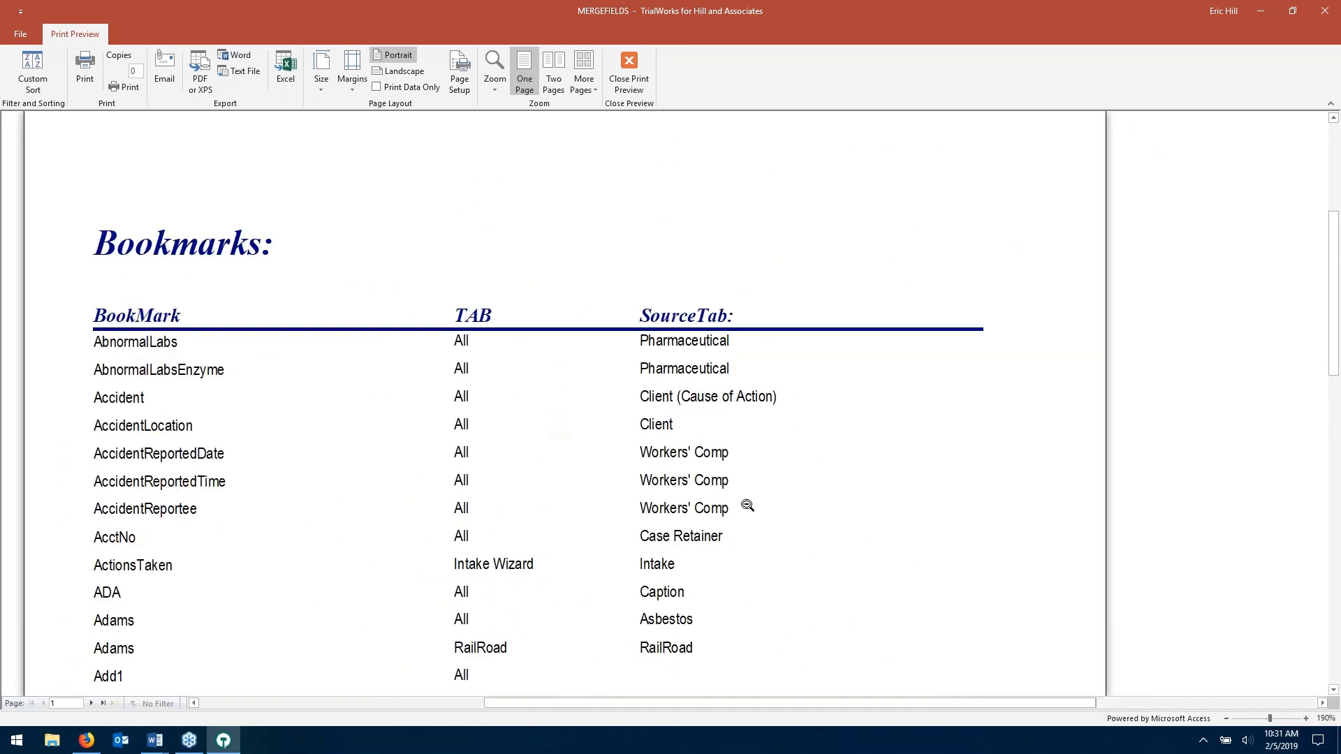
scroll(747, 506, "down", 1)
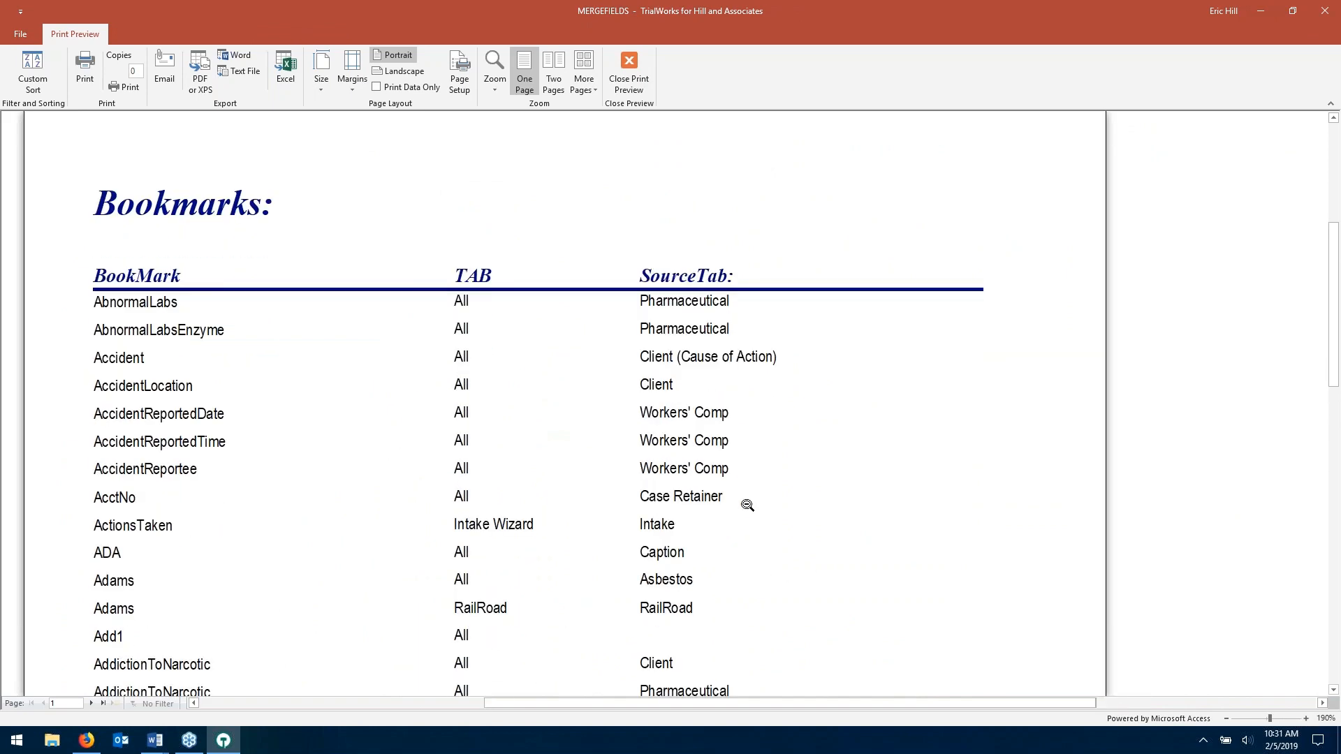
scroll(748, 506, "down", 18)
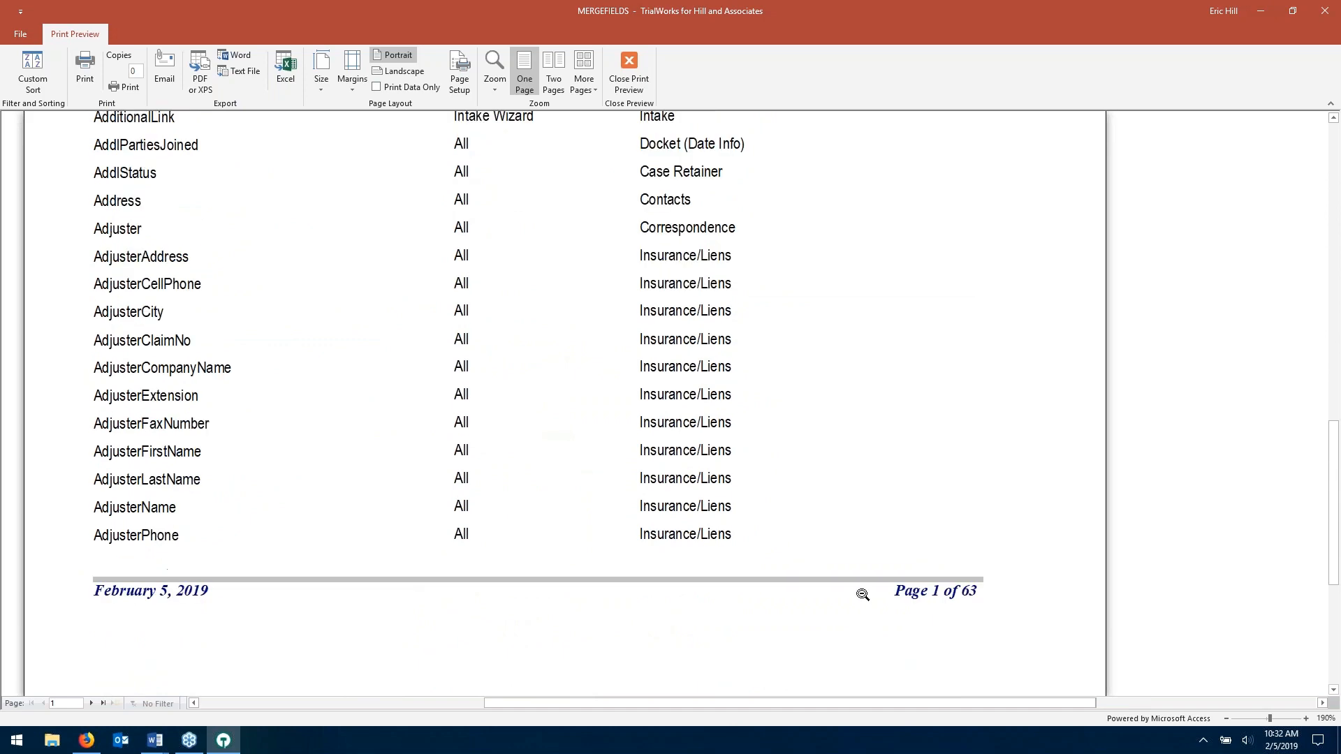
scroll(934, 569, "up", 6)
scroll(934, 570, "up", 9)
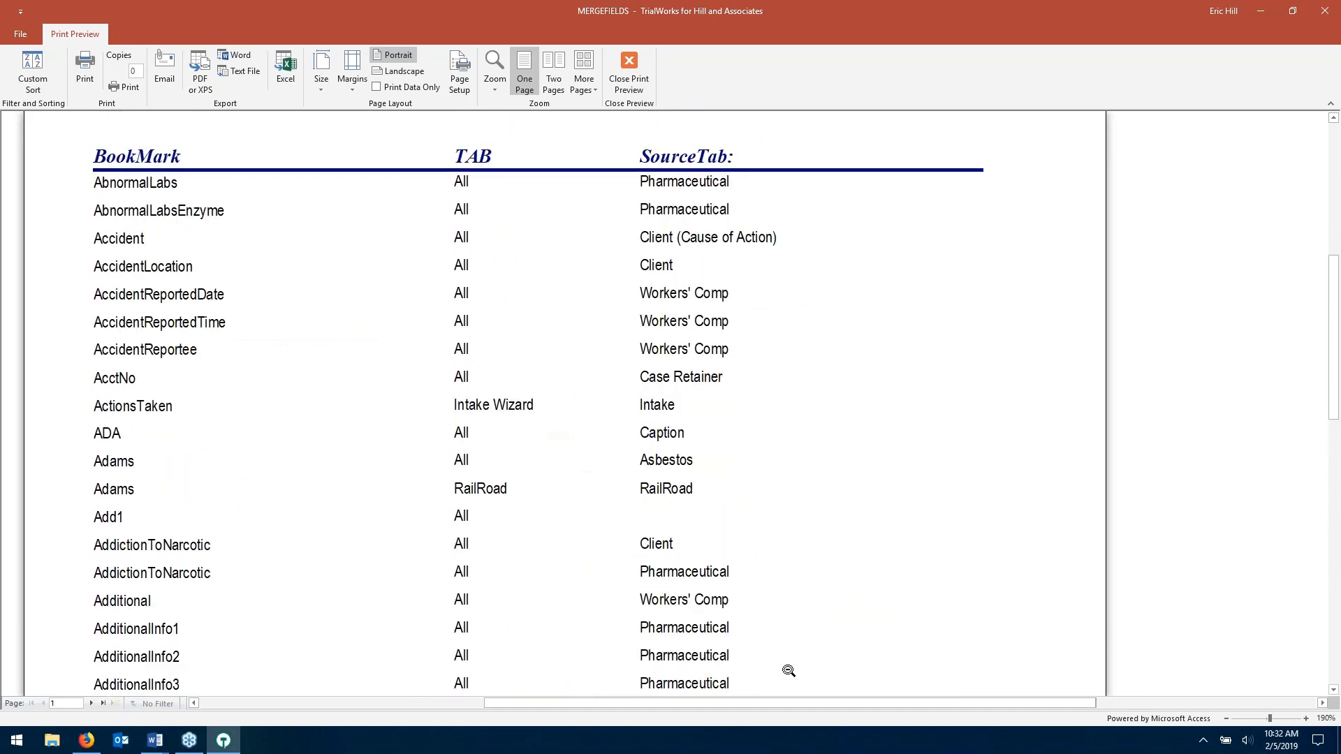
- Zoom the preview to 150%, page through pages 2–5, and close the preview
left_click(1228, 718)
left_click(1228, 719)
left_click(1230, 720)
left_click(92, 704)
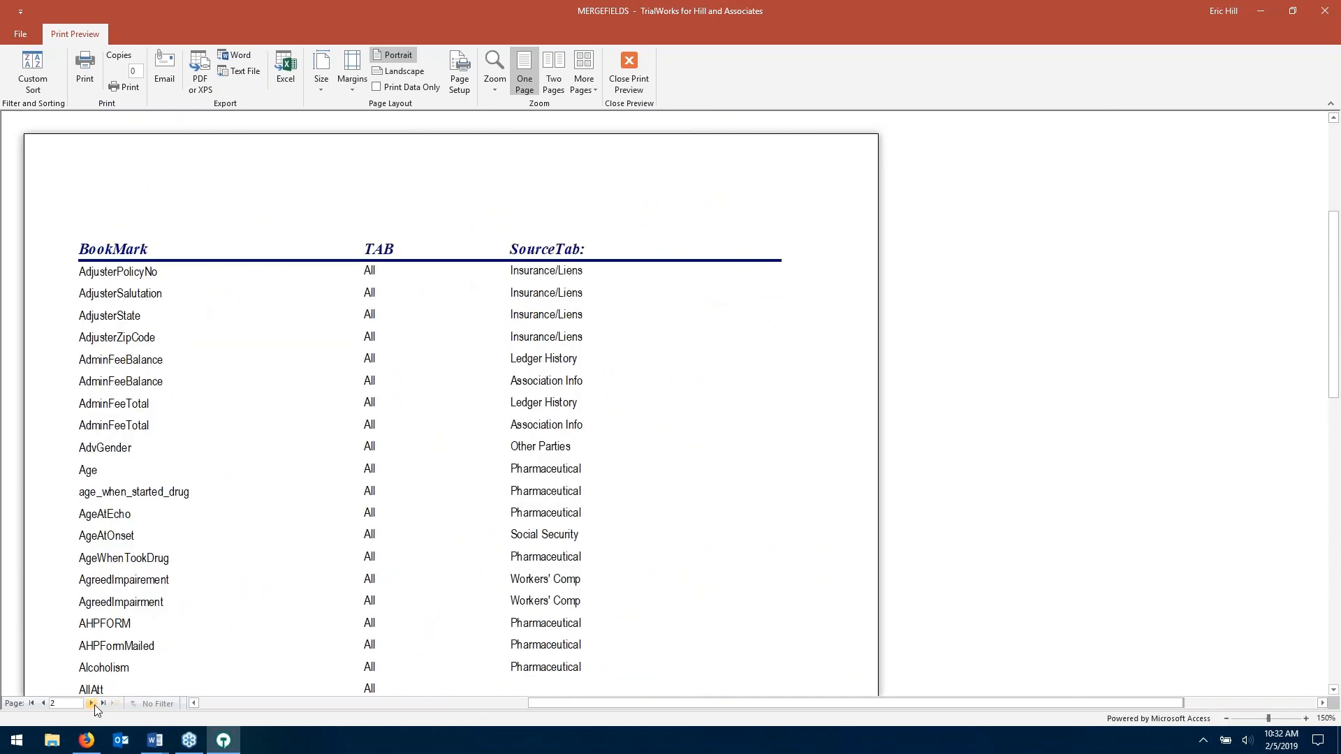
left_click(92, 704)
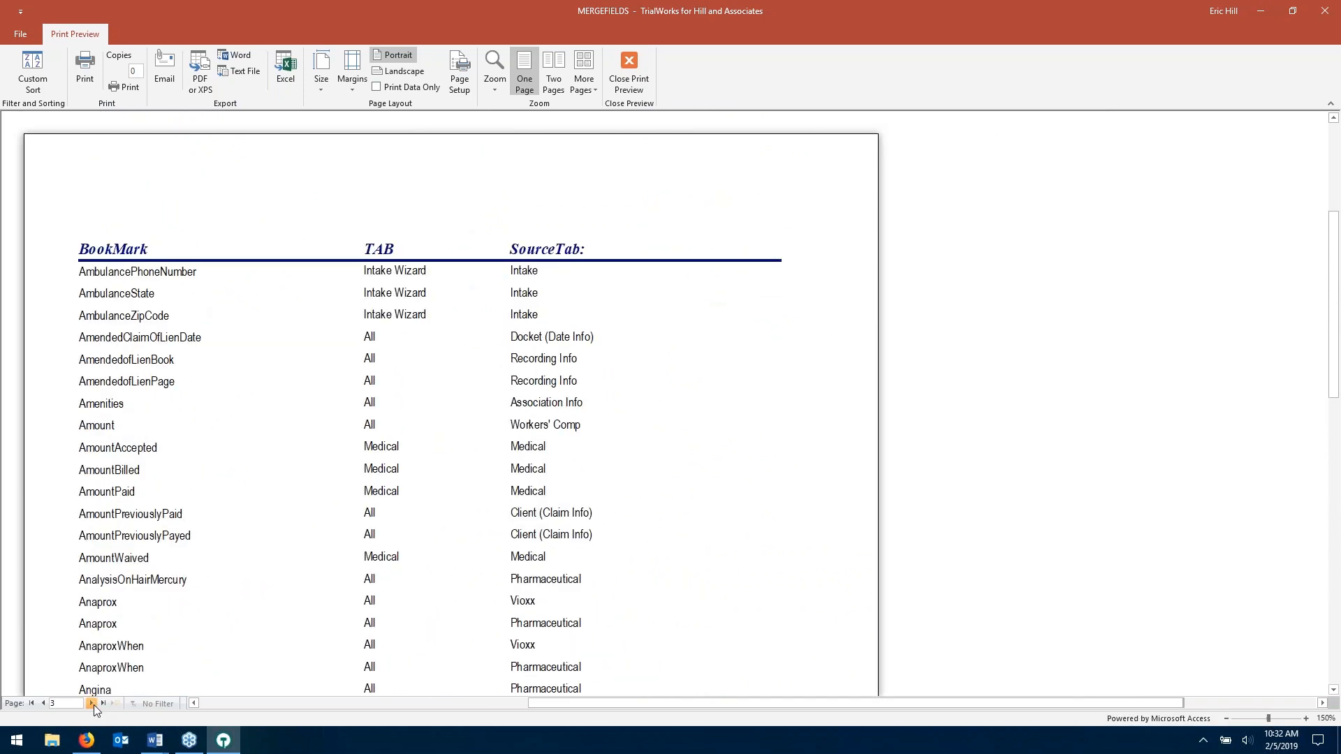
left_click(93, 704)
left_click(92, 705)
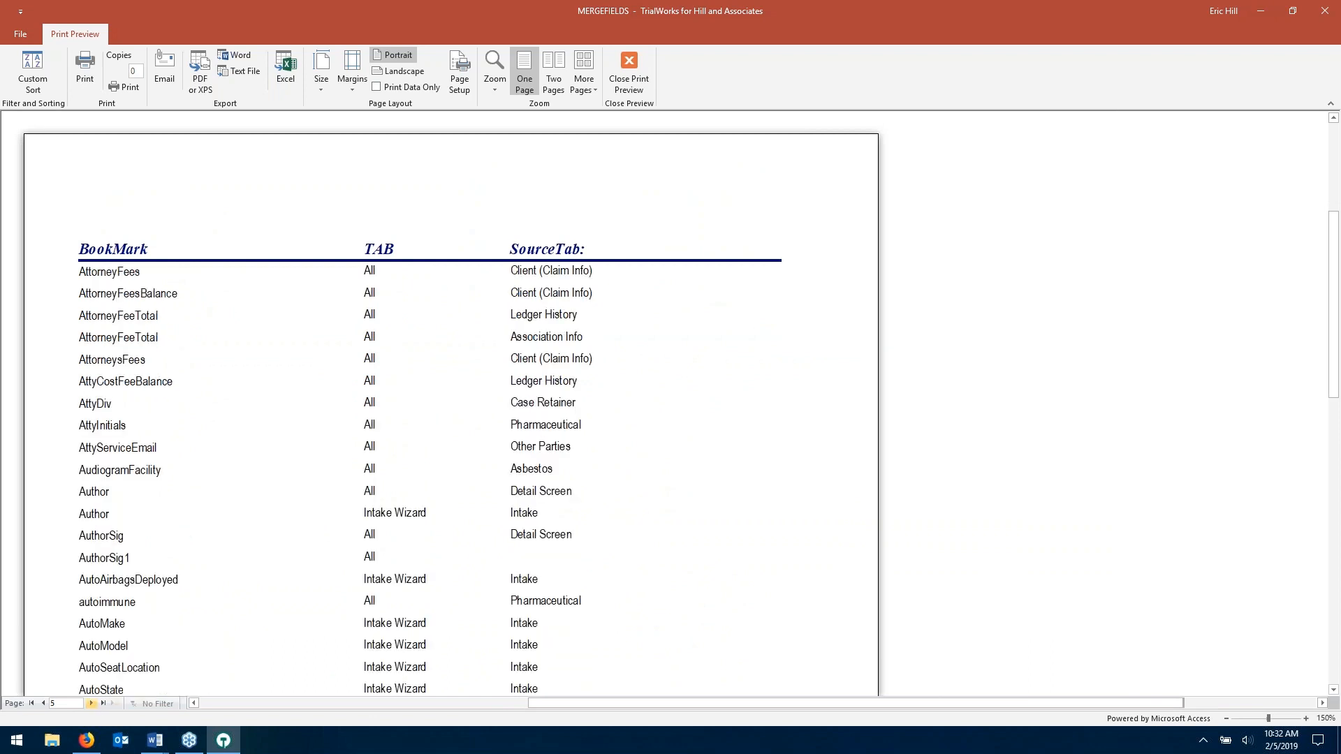
scroll(182, 516, "down", 5)
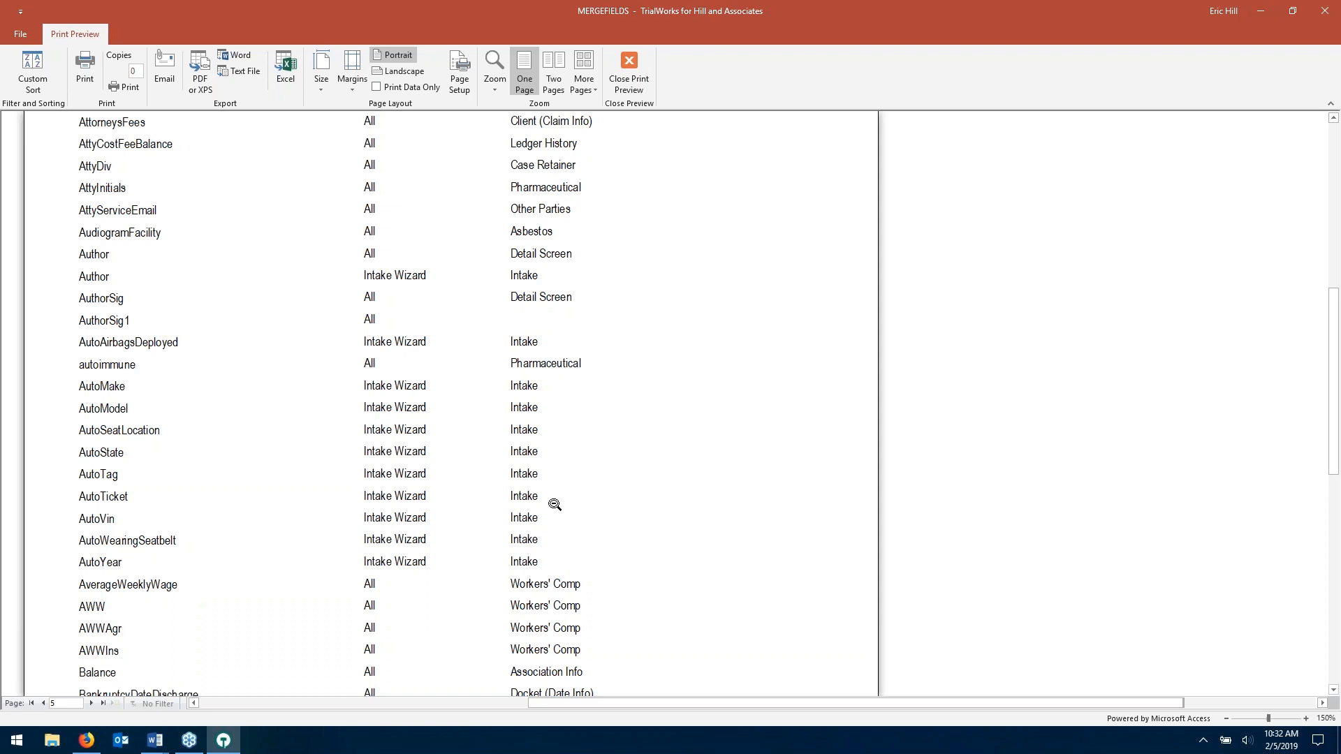
left_click(629, 73)
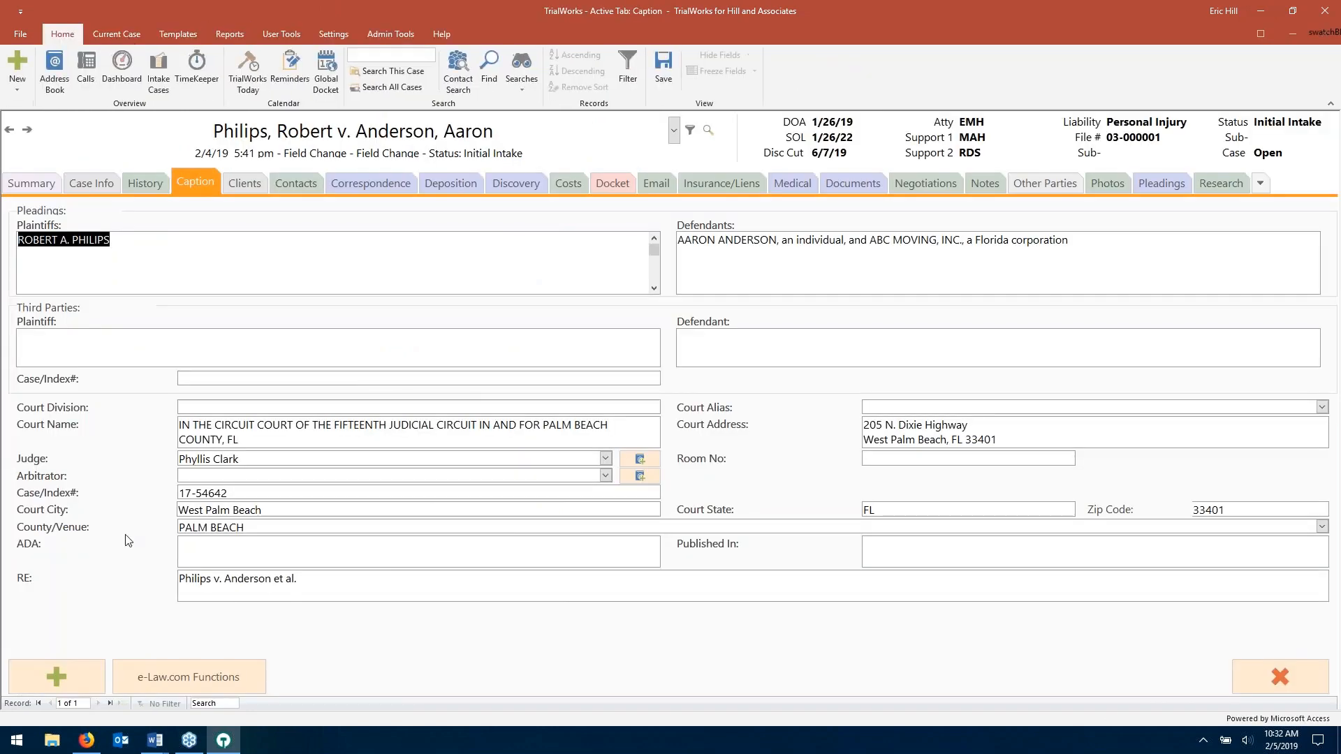
- Close the Blank Letterhead document in Word, answering the save prompt
mouse_move(155, 740)
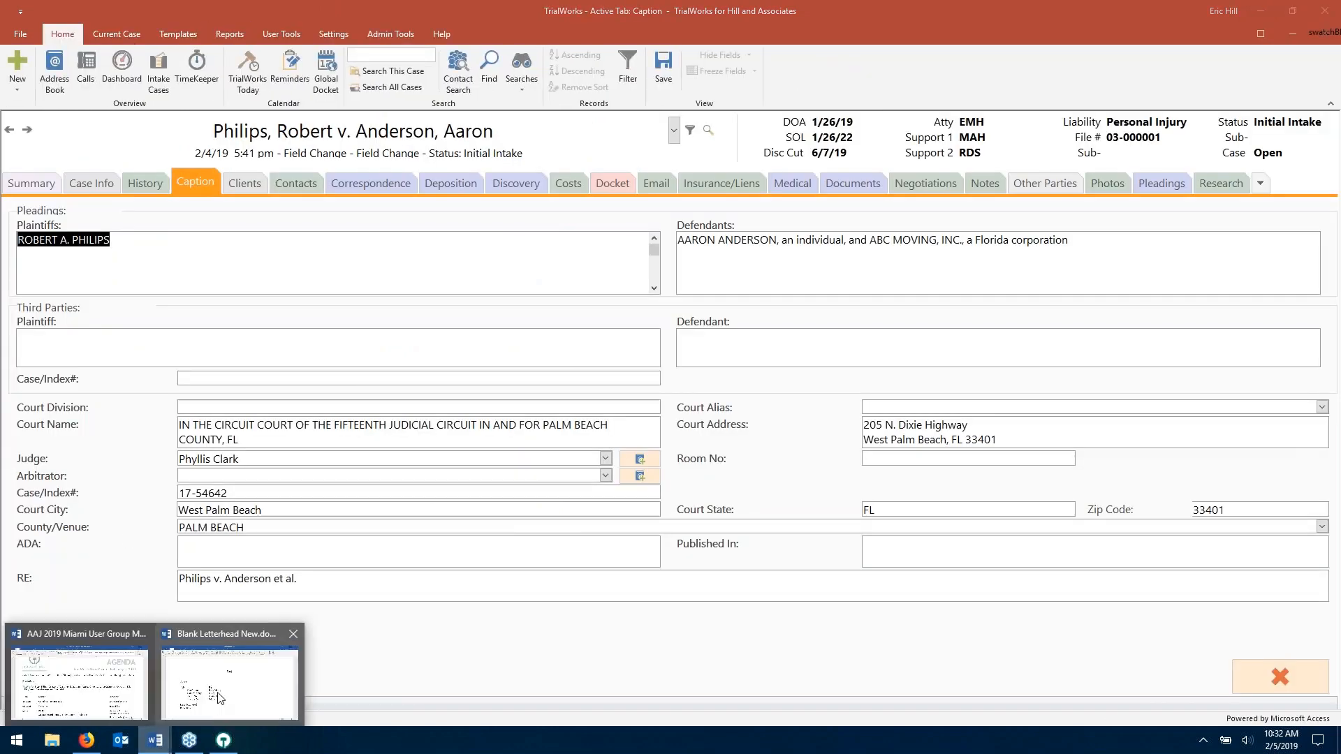
left_click(224, 688)
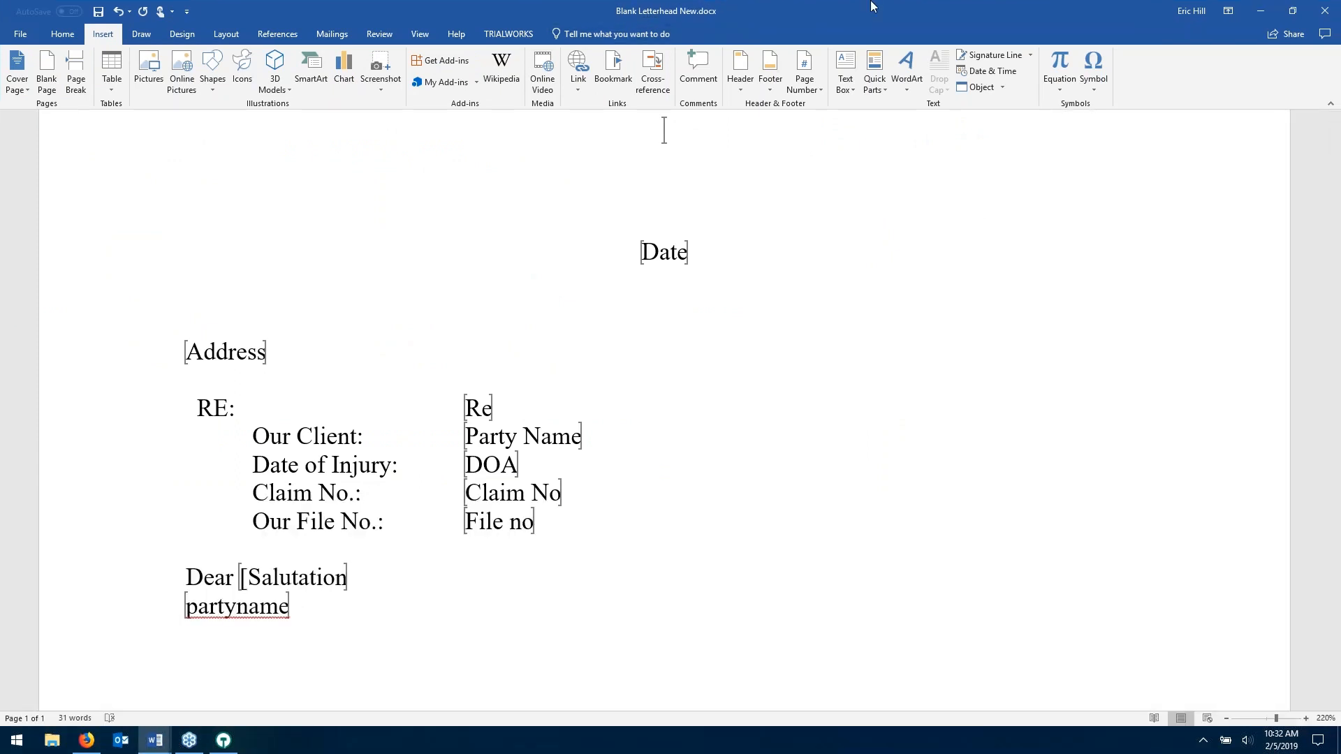
left_click(292, 627)
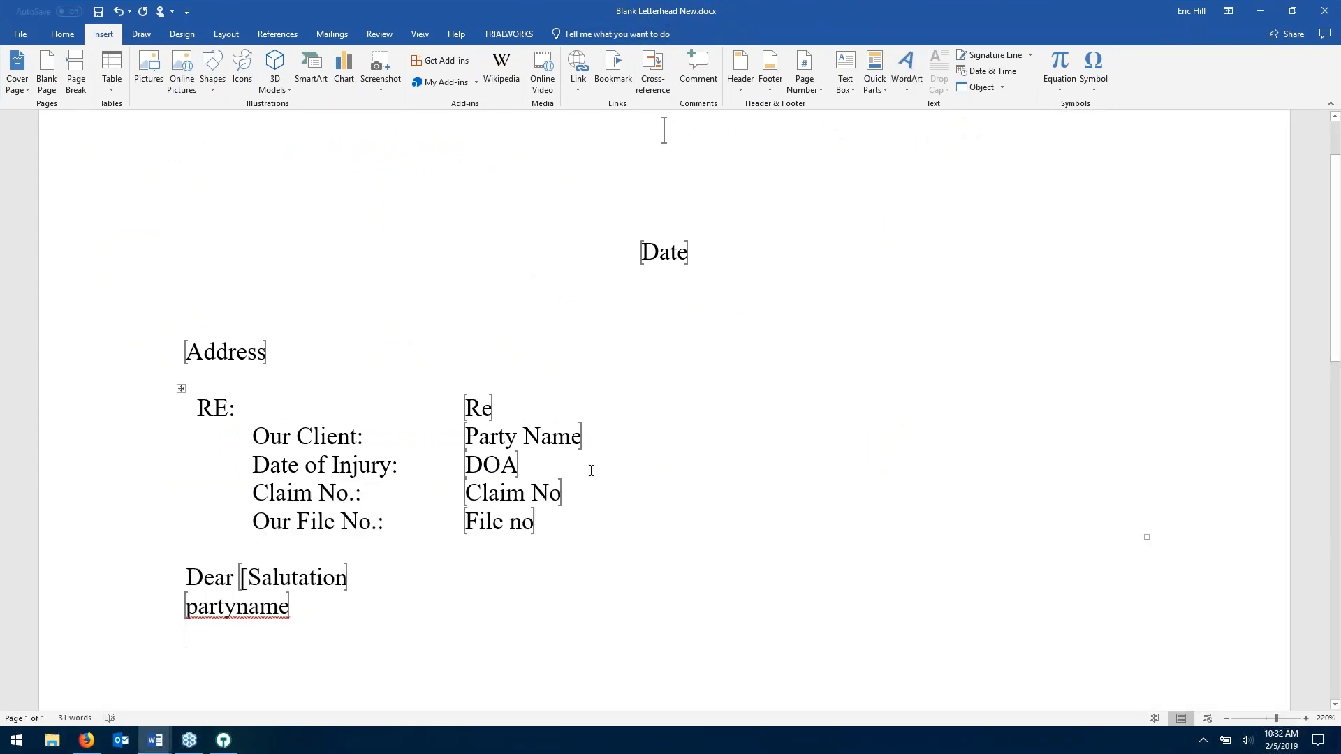
left_click(1325, 11)
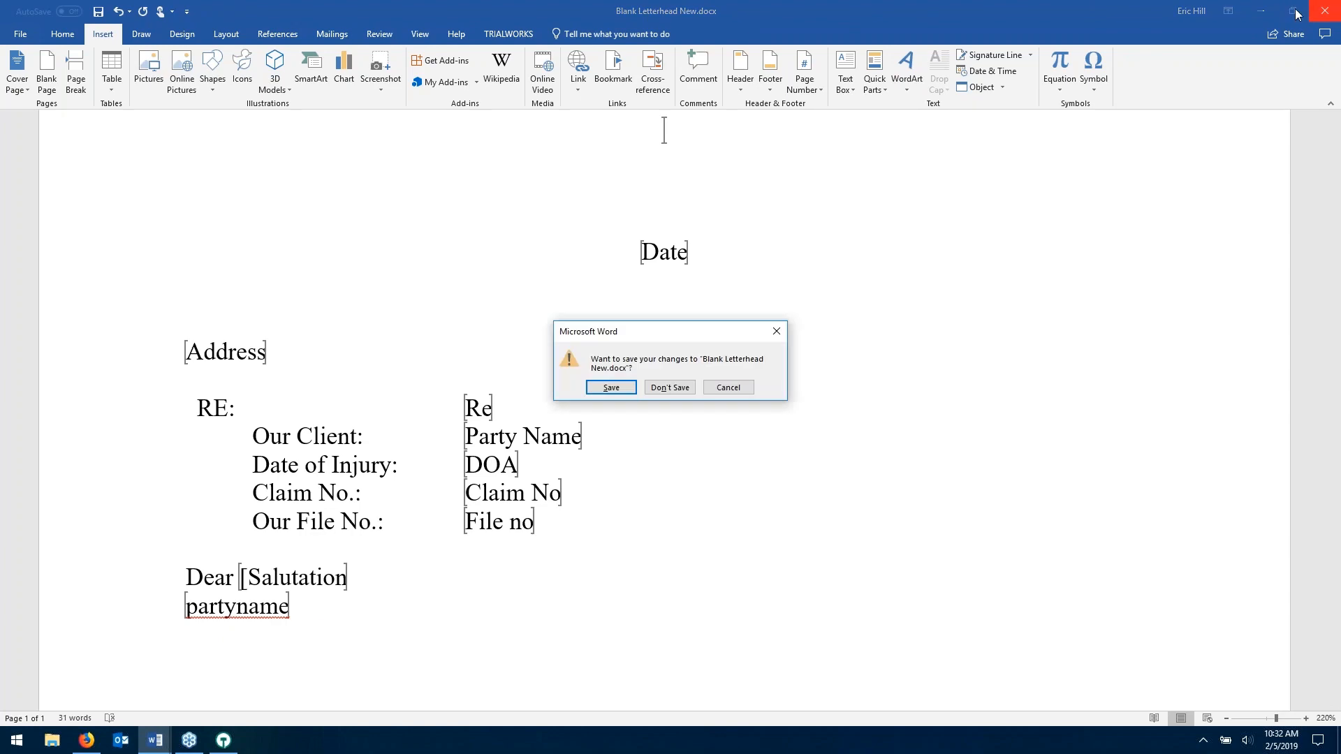
left_click(681, 389)
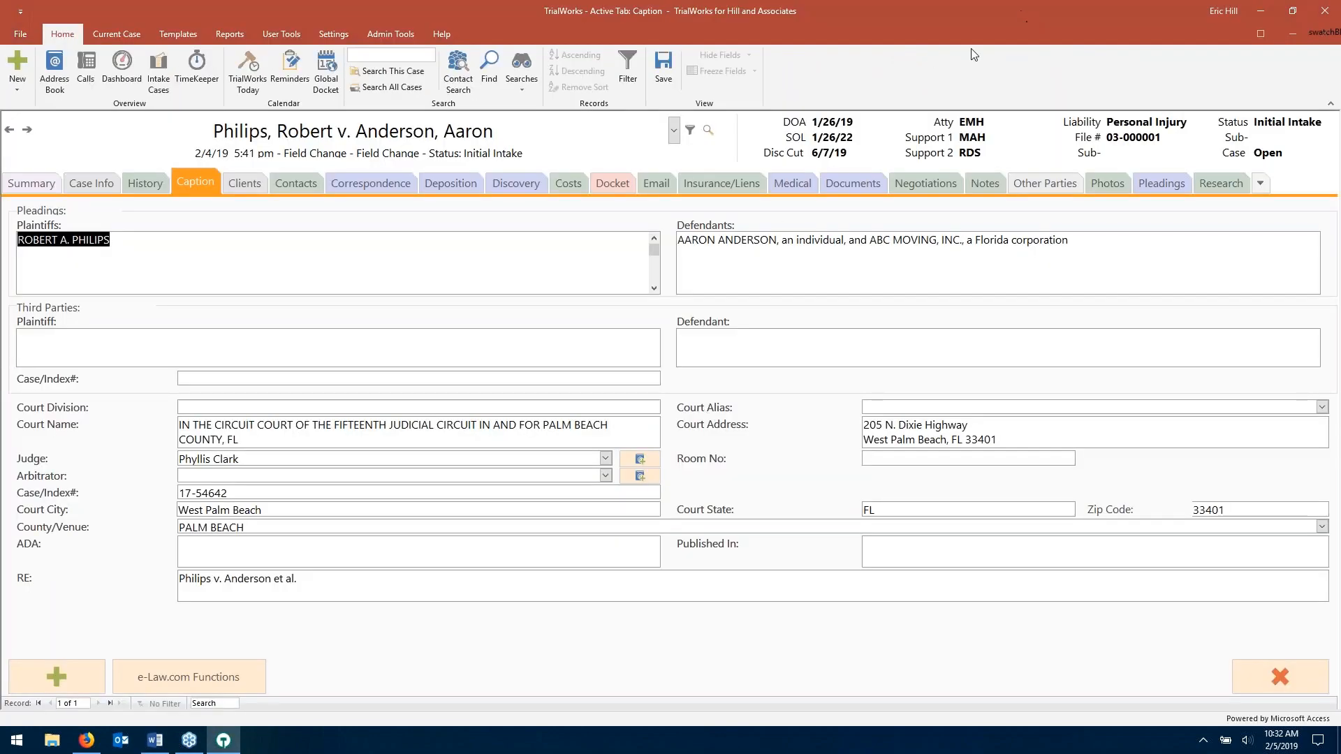
- Launch Word from the Start menu and create a new blank document
left_click(17, 741)
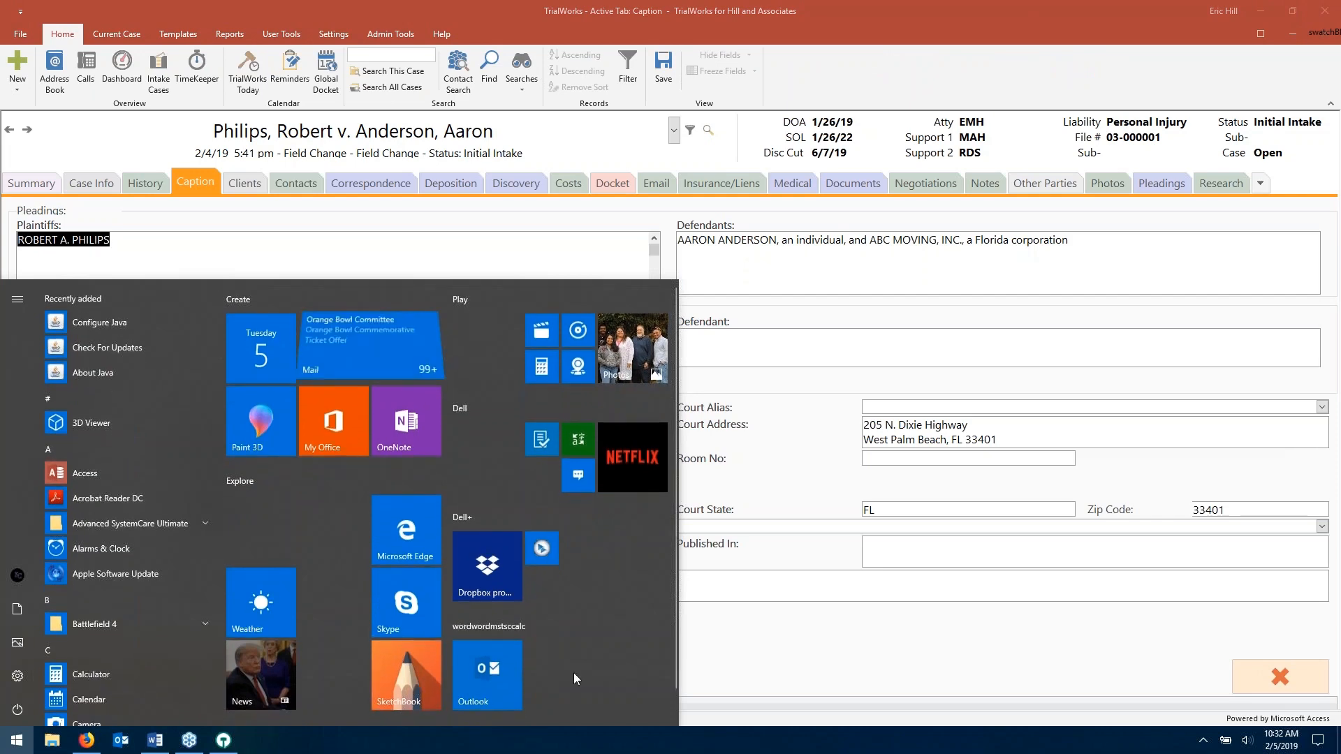
type("word")
key("Return")
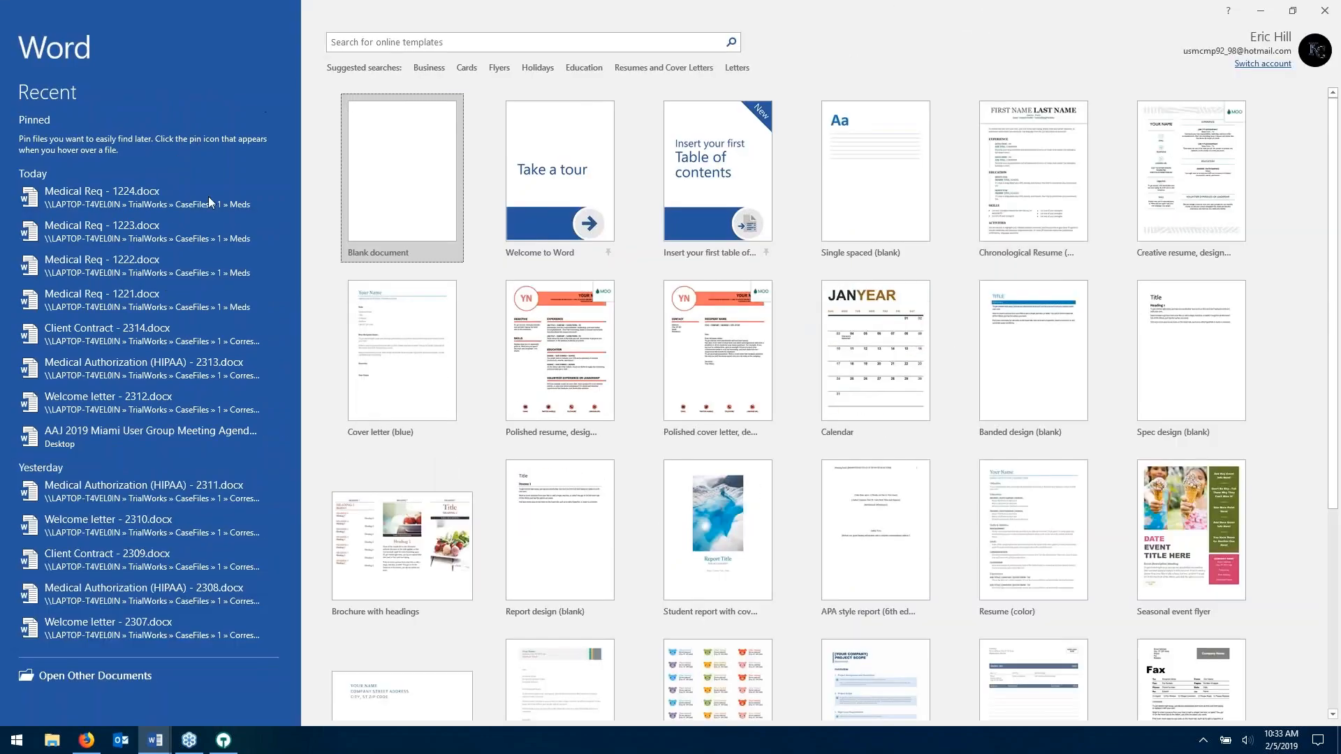
left_click(407, 171)
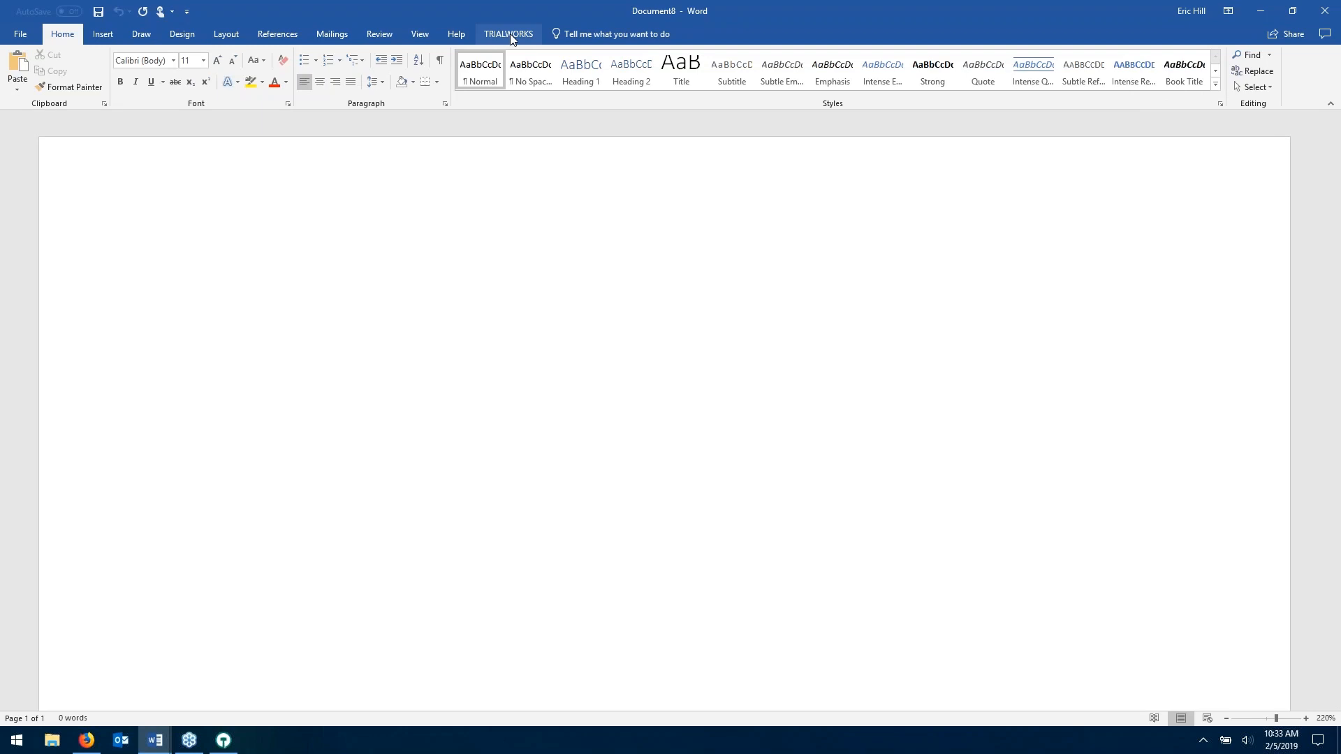
- Browse the TrialWorks Client, Other Party and Caption bookmark lists without inserting anything
left_click(509, 35)
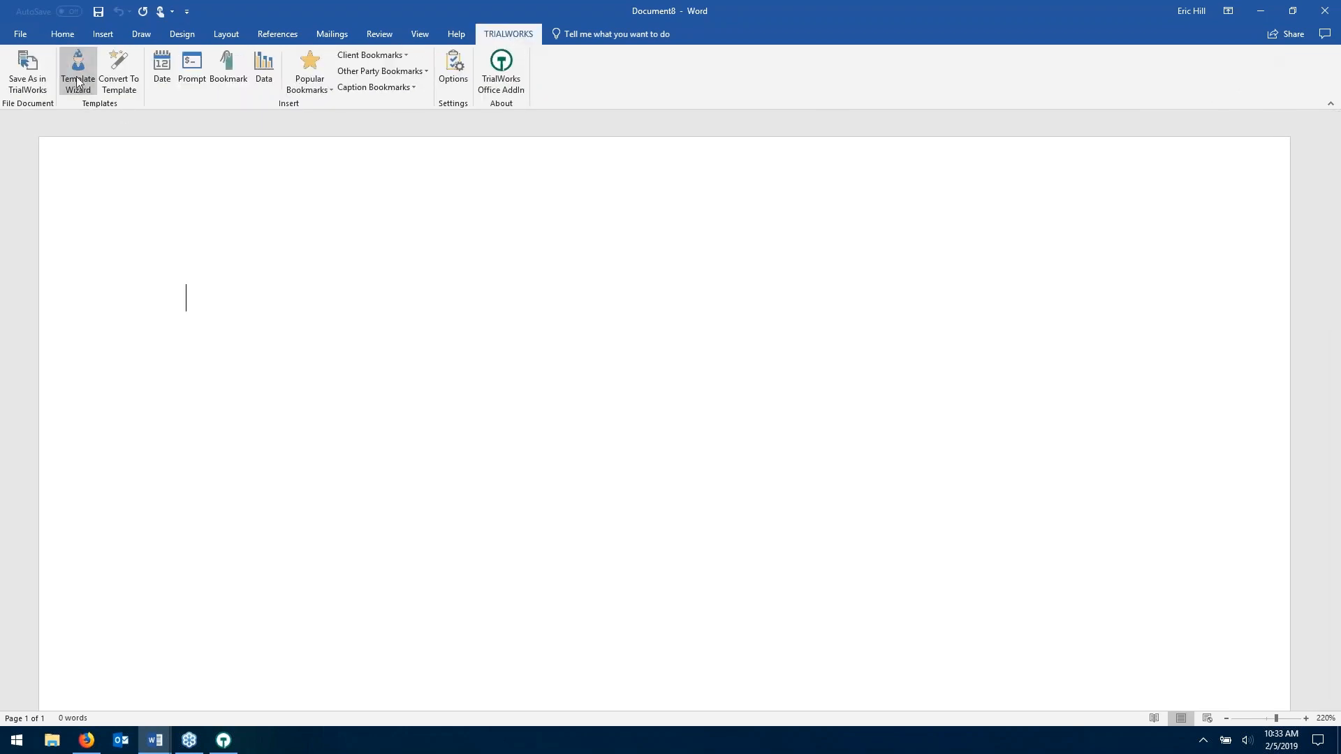
left_click(319, 85)
left_click(328, 74)
left_click(374, 55)
left_click(374, 55)
left_click(370, 71)
left_click(371, 76)
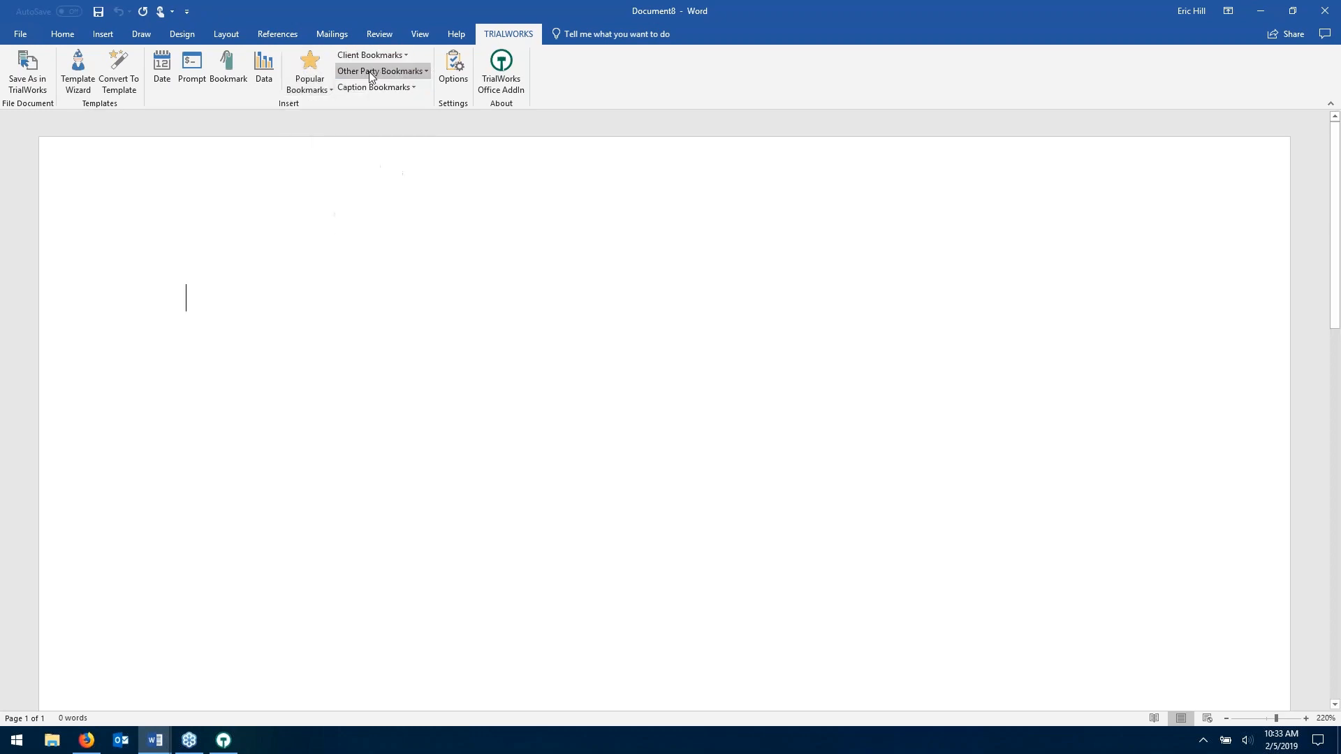
left_click(360, 86)
left_click(359, 86)
left_click(400, 88)
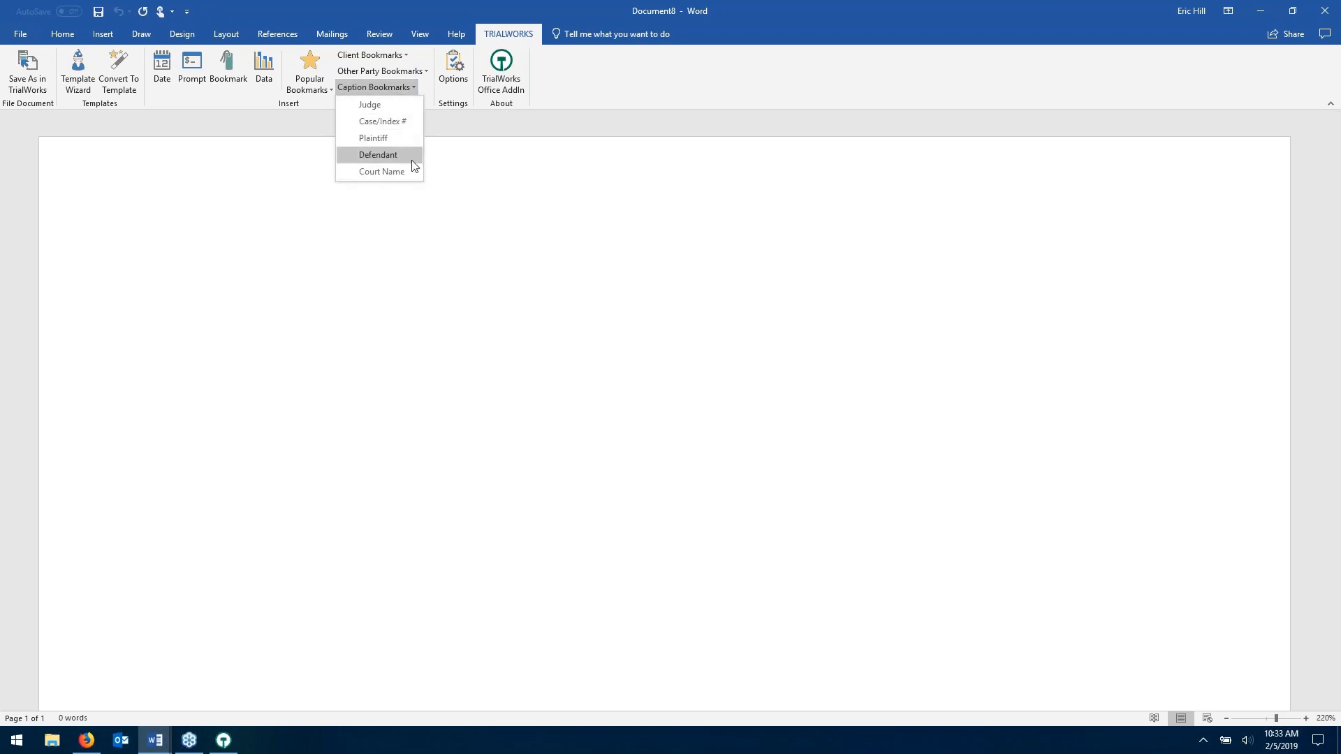
left_click(396, 55)
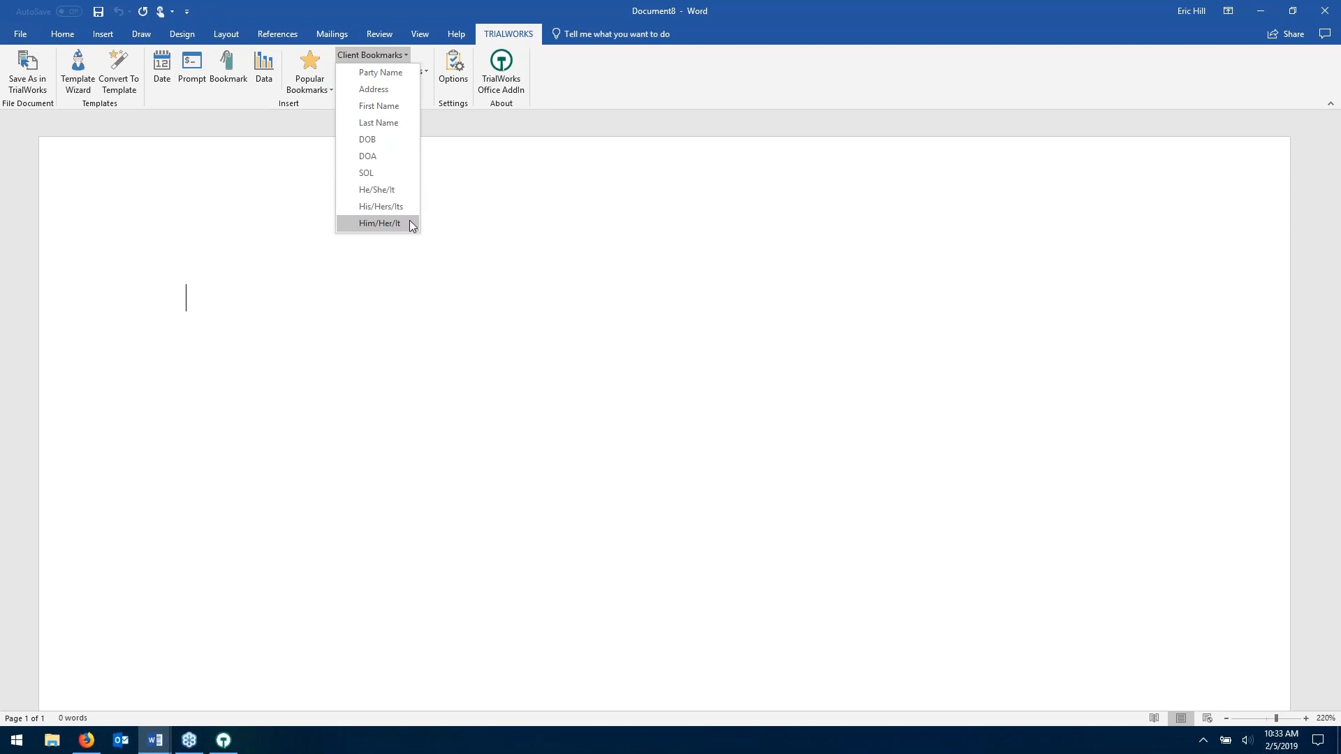
left_click(528, 229)
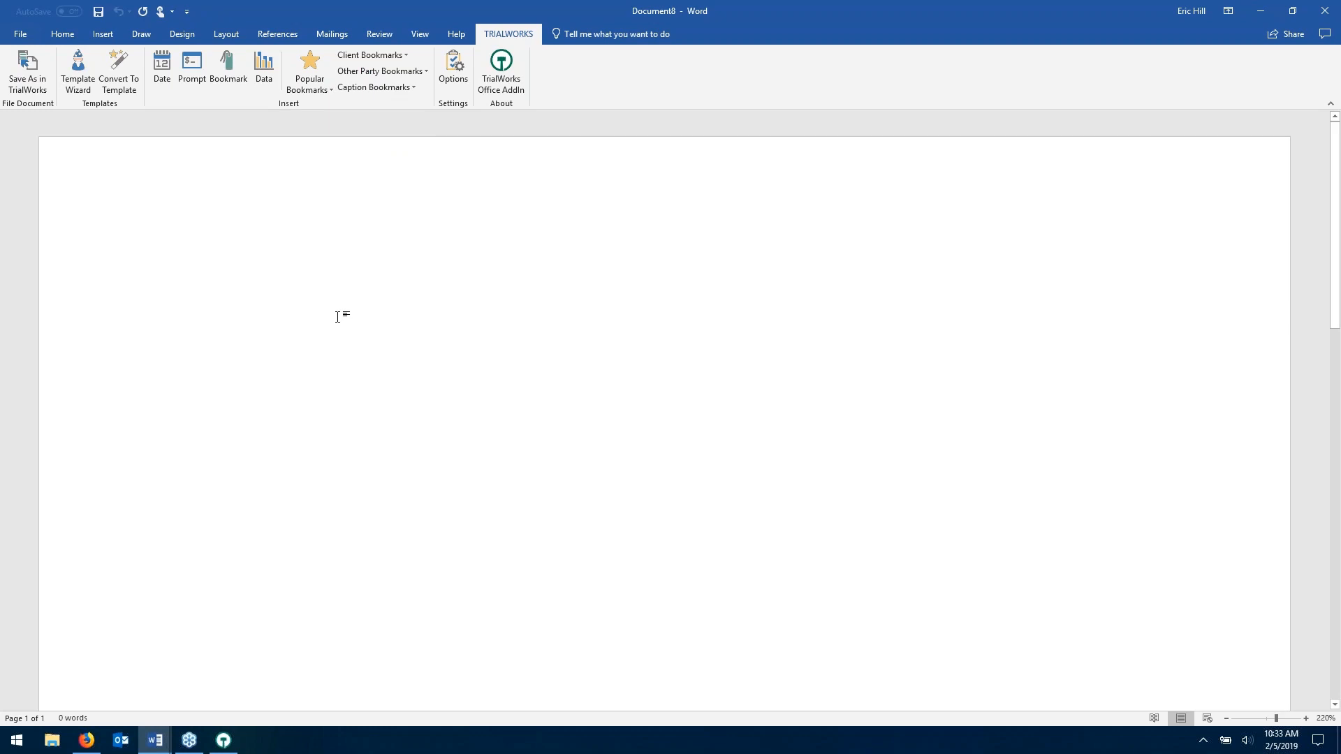
- Insert a centred TrialWorks Date field followed by a left-aligned empty line
left_click(67, 39)
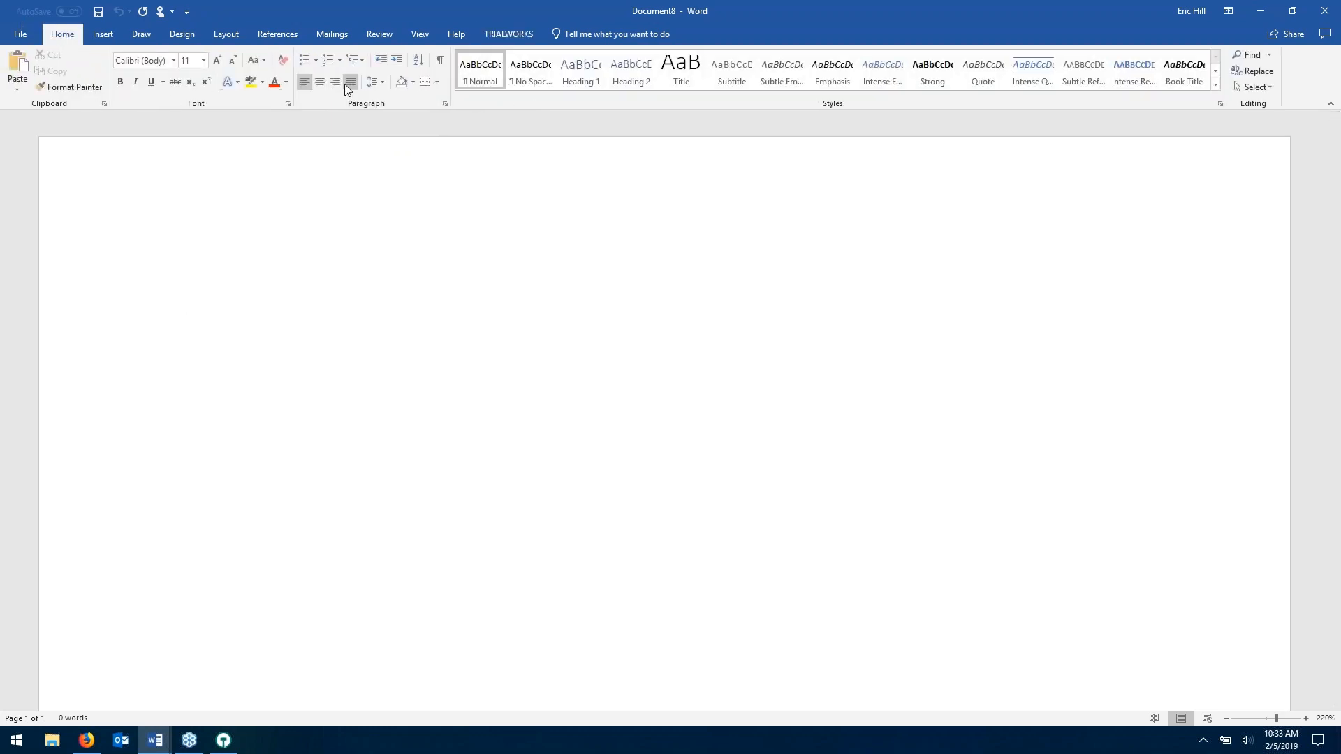
left_click(318, 82)
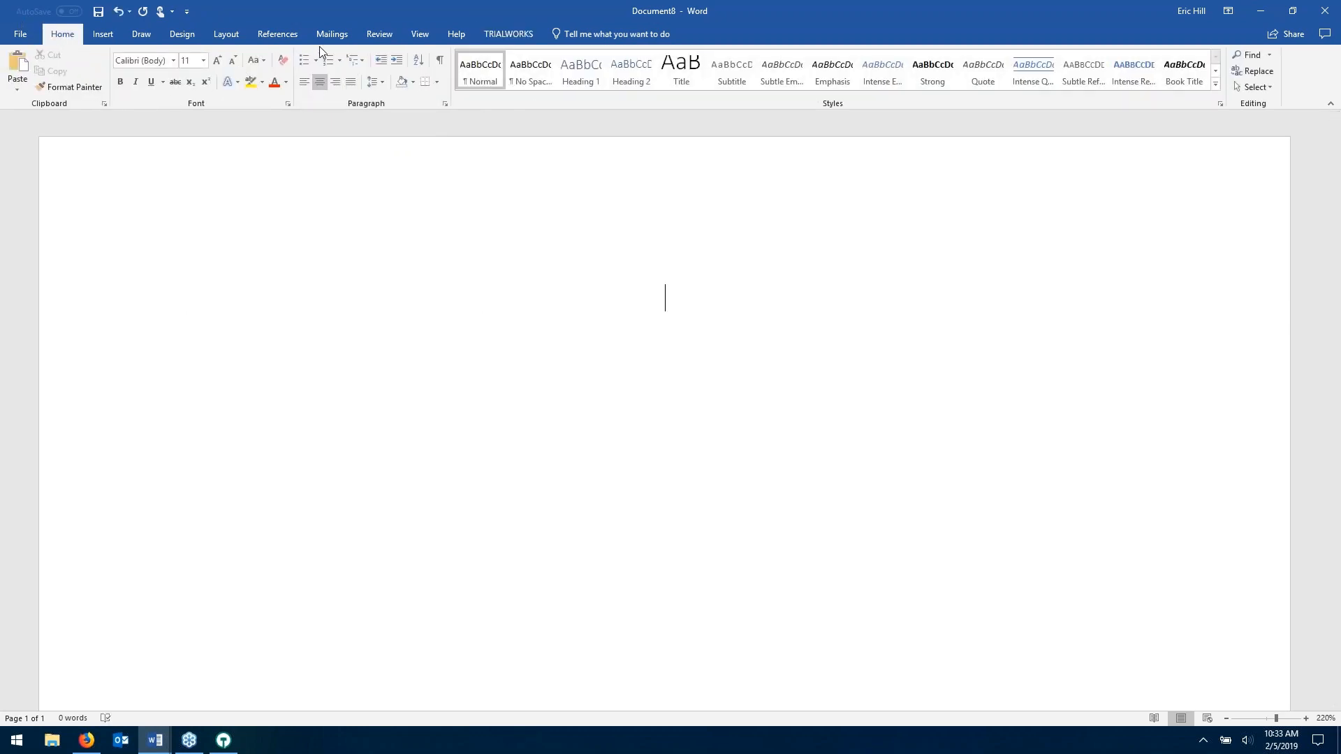
left_click(510, 31)
left_click(162, 72)
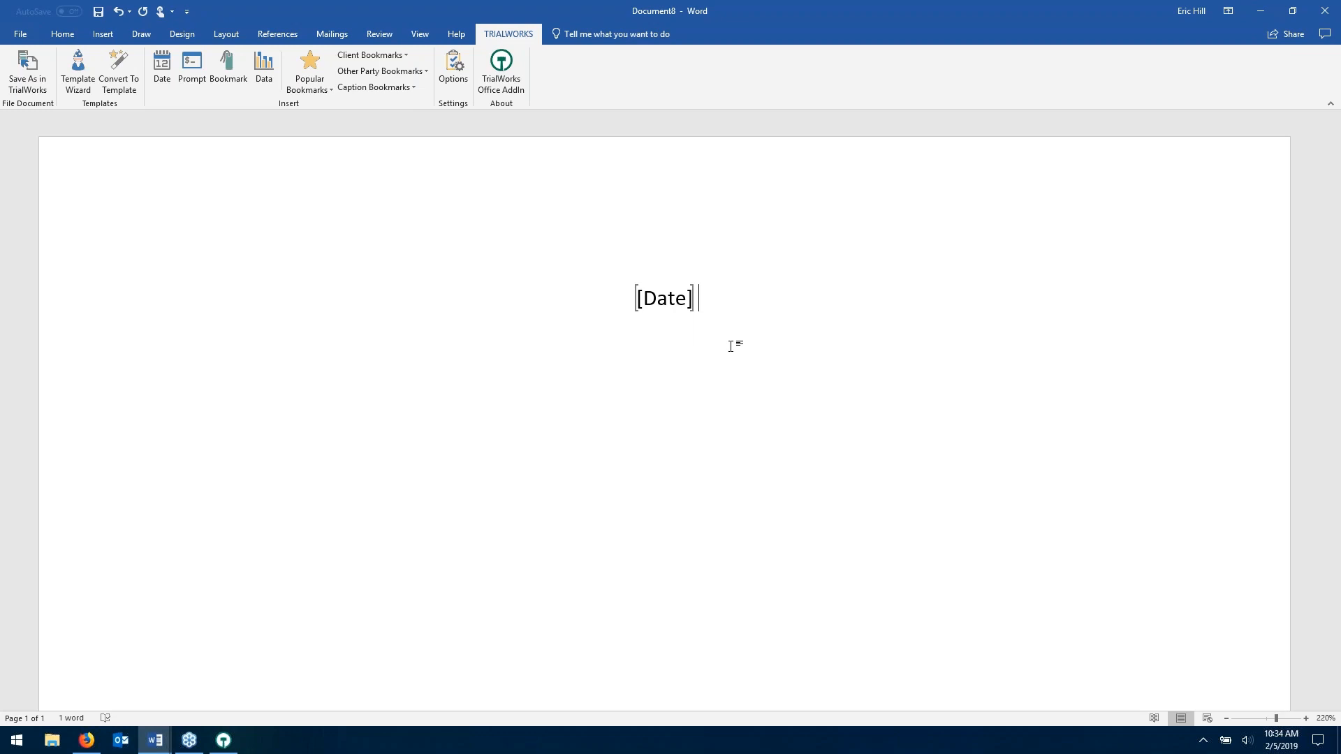
key("Return")
key("Return")
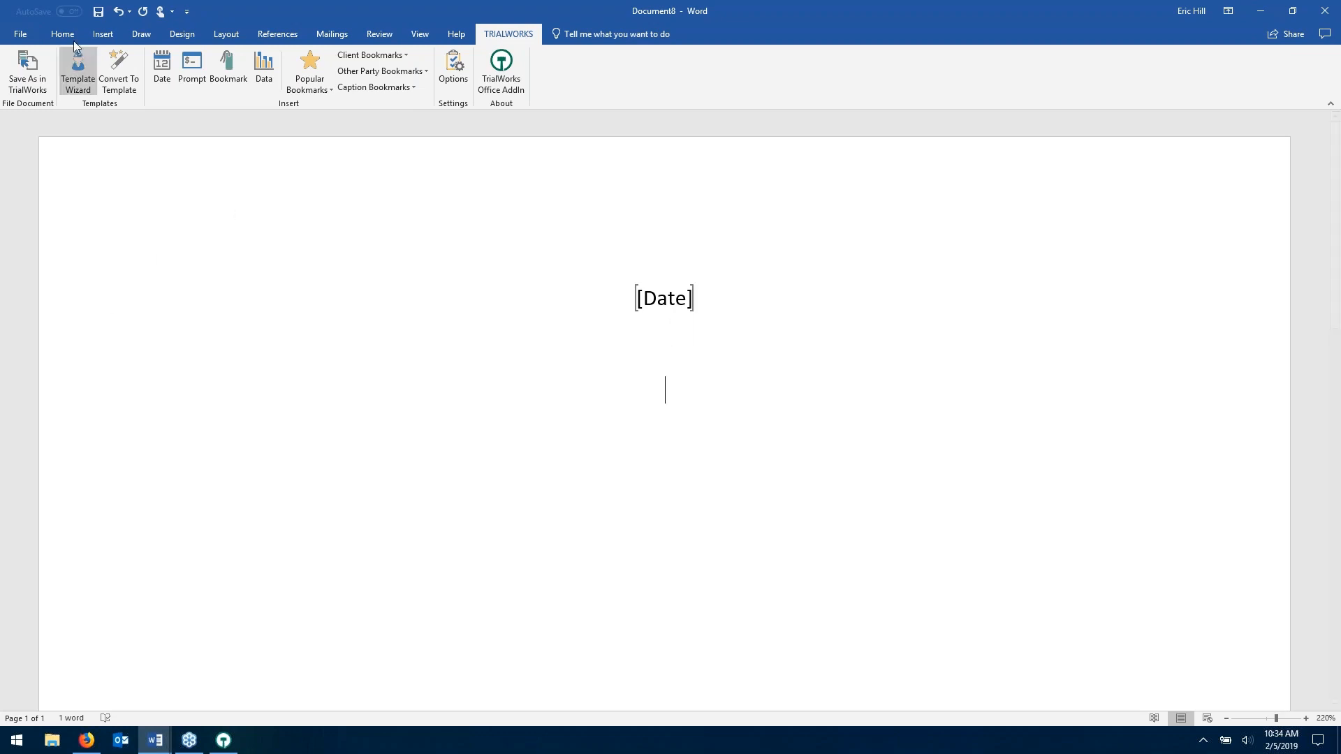
left_click(68, 35)
left_click(304, 82)
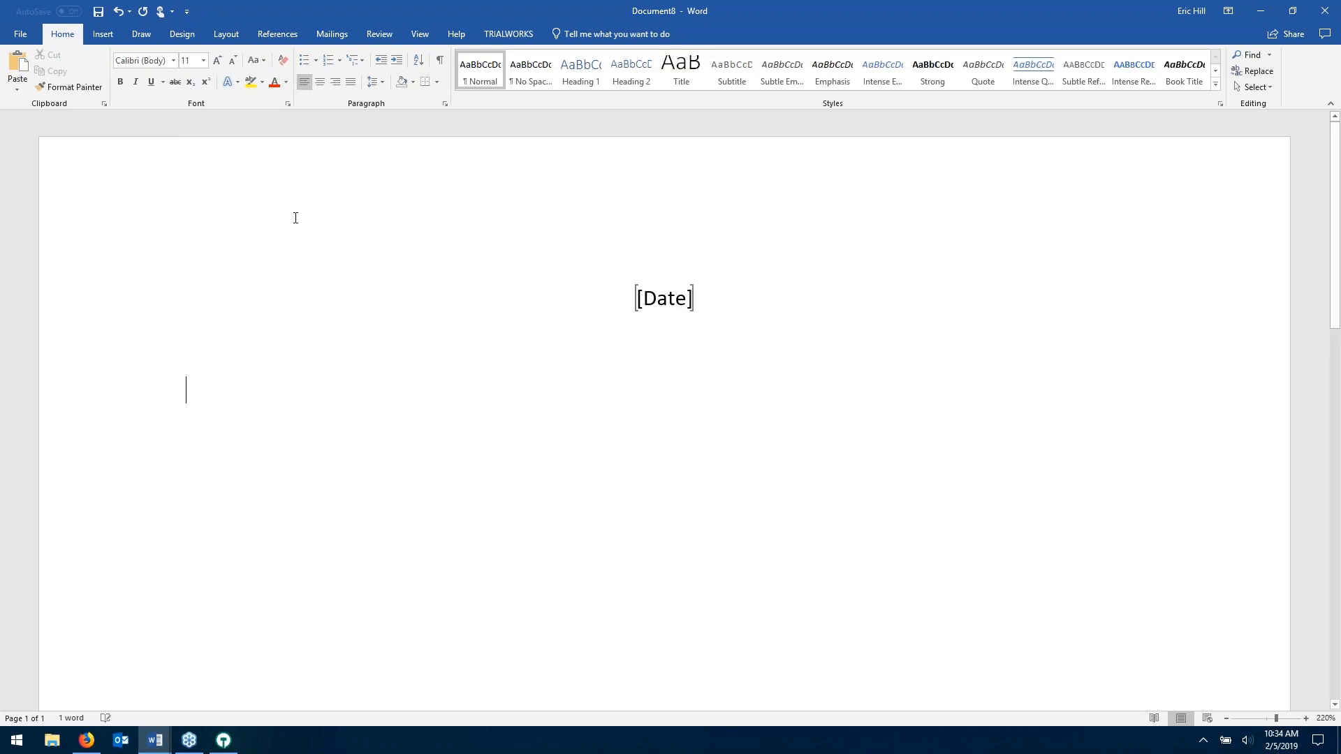
left_click(524, 35)
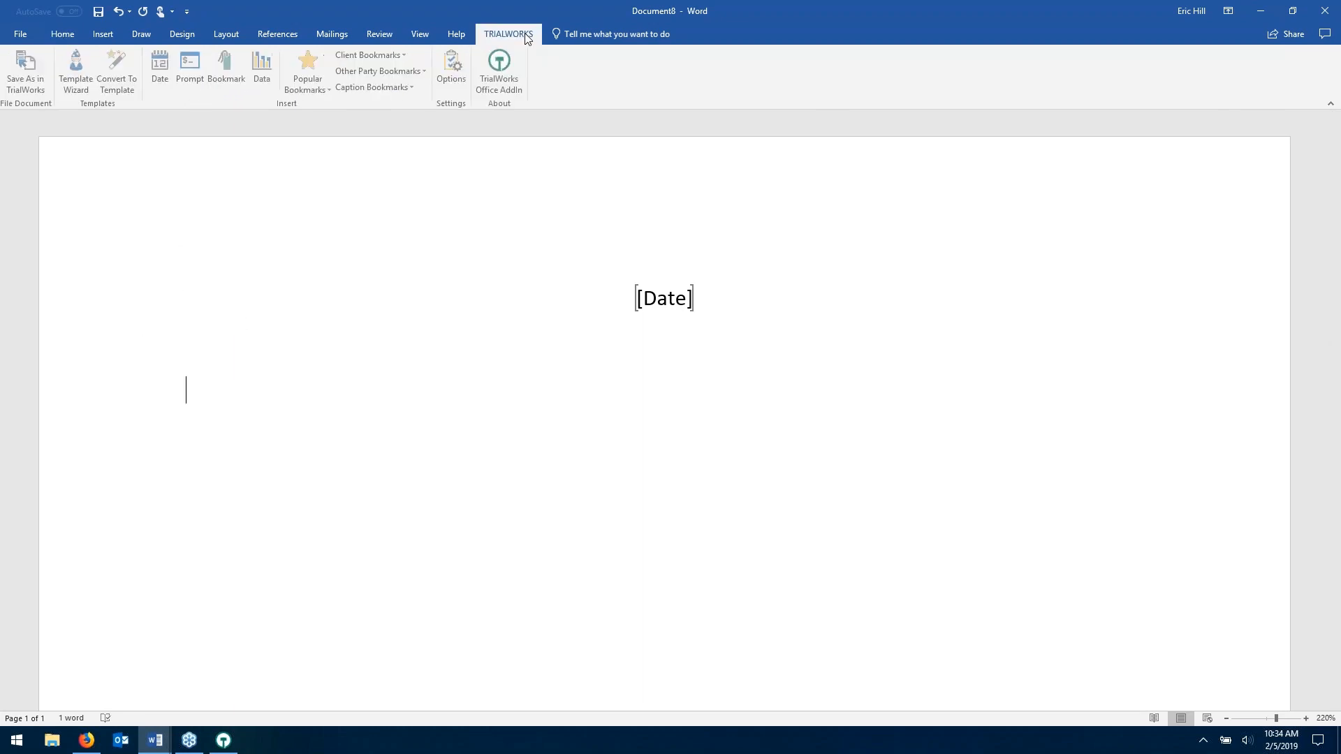
left_click(390, 56)
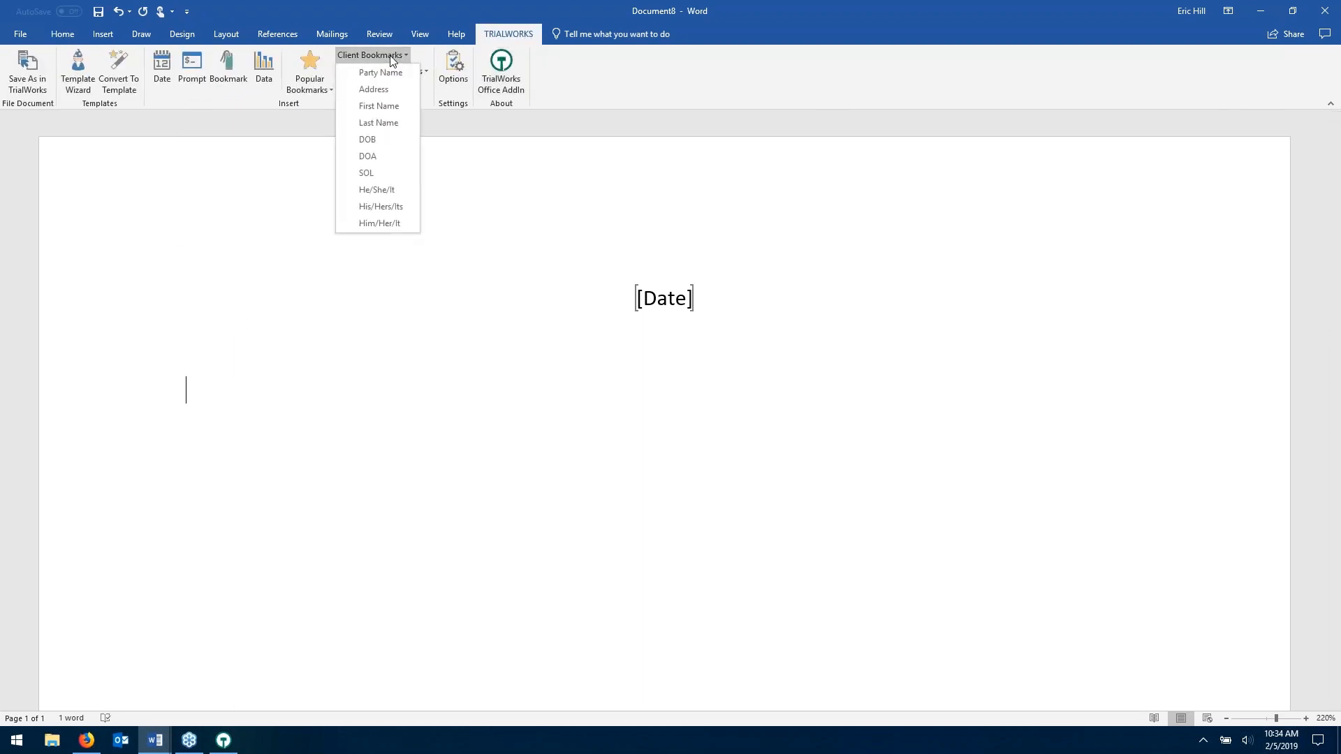
left_click(390, 56)
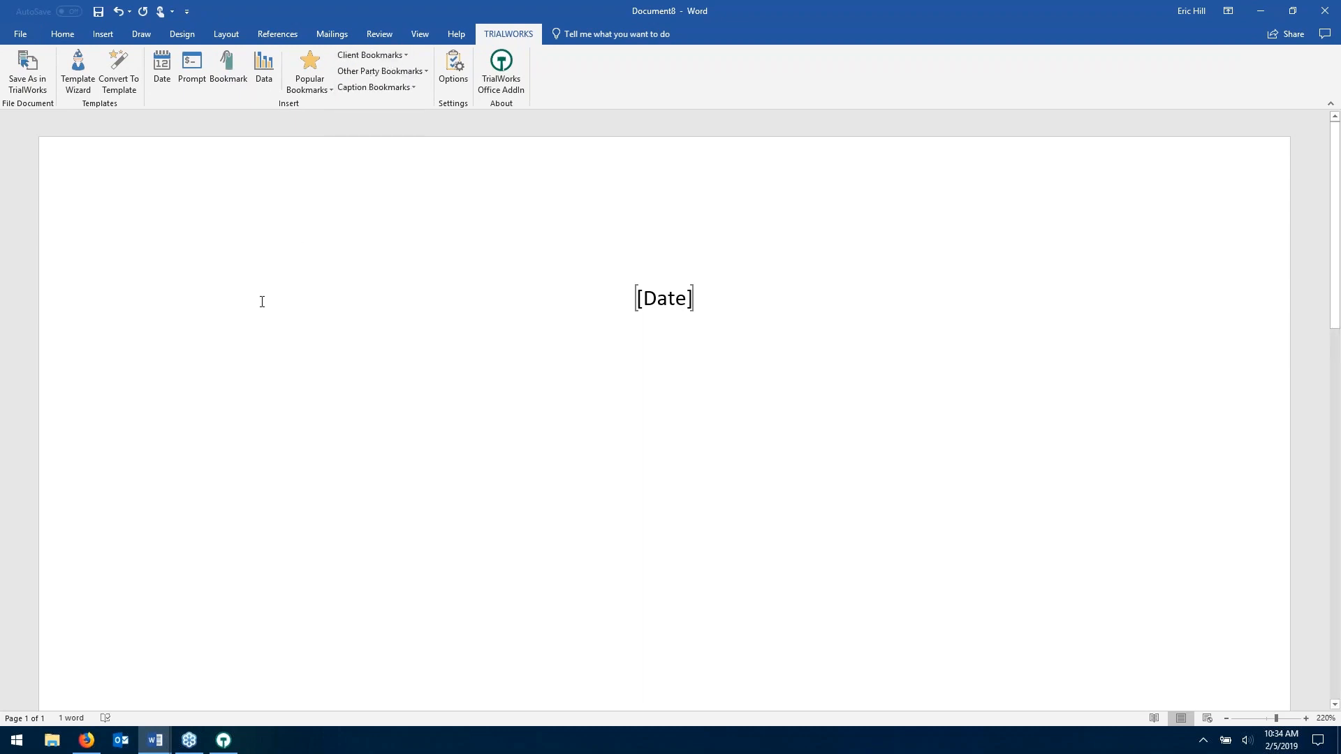
- Start the Template Wizard and search its bookmarks for 'address'
left_click(78, 82)
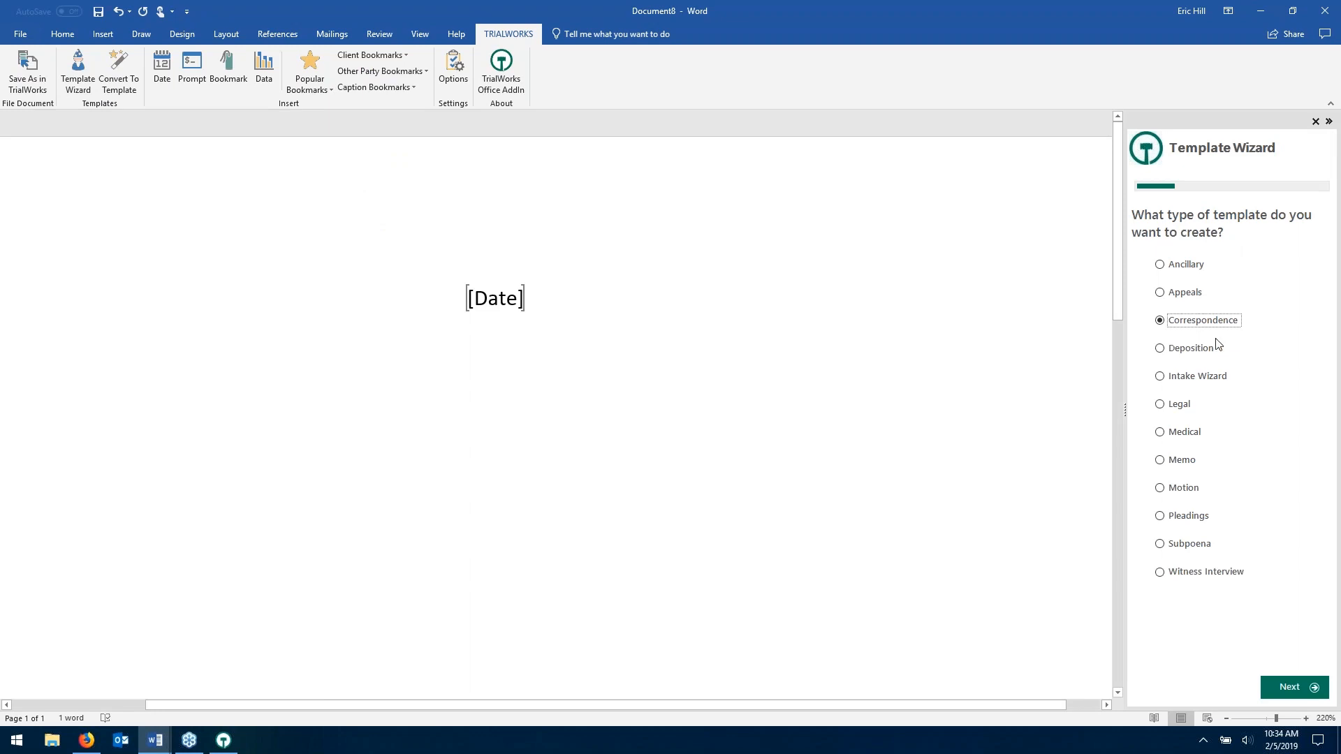
left_click(1295, 689)
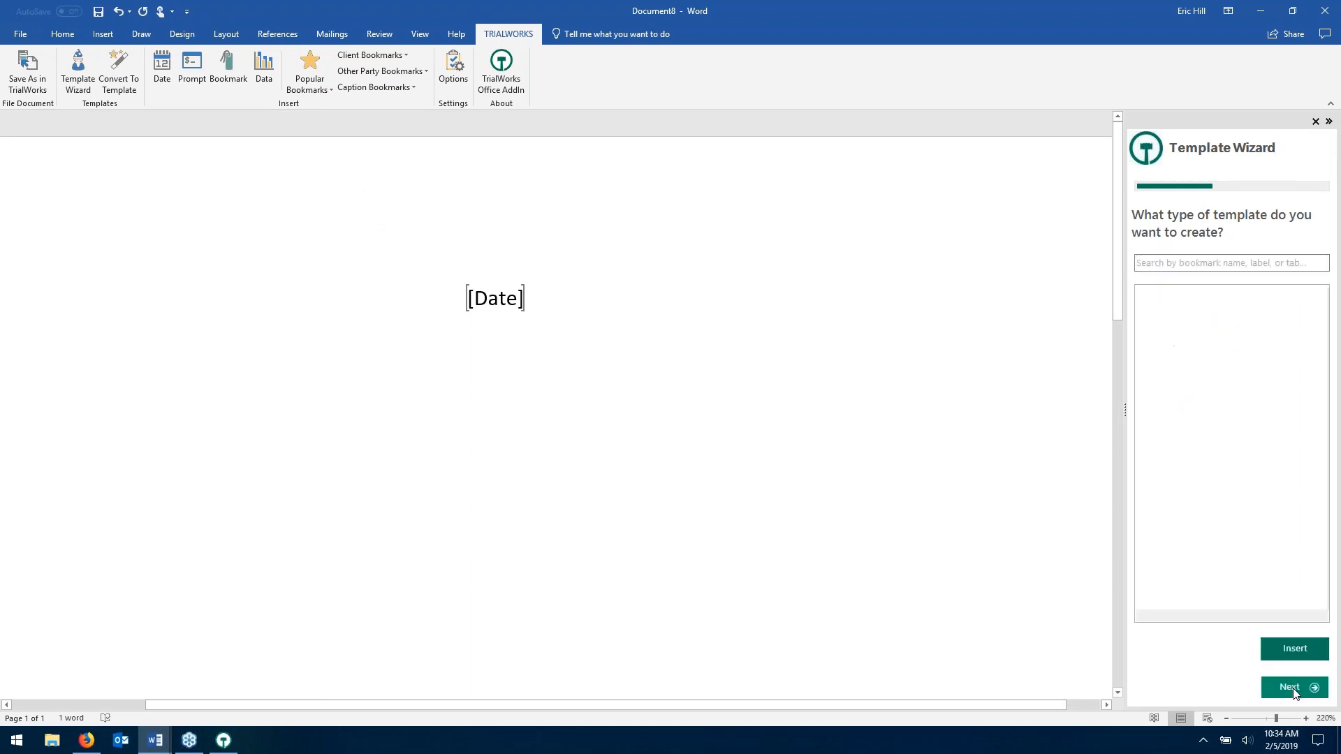
left_click(1238, 263)
type("addres")
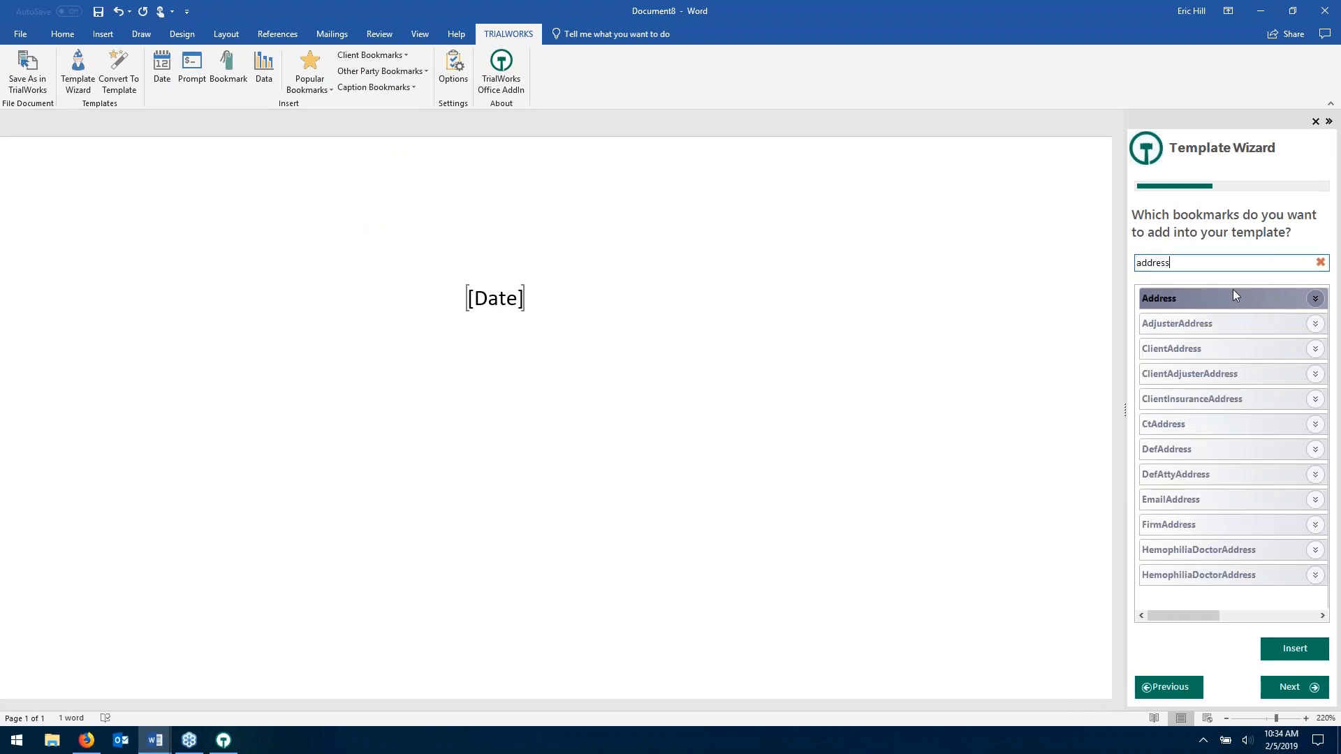
type("s")
- Insert the Address bookmark below [Date] and advance to the test-your-template step
left_click(1316, 299)
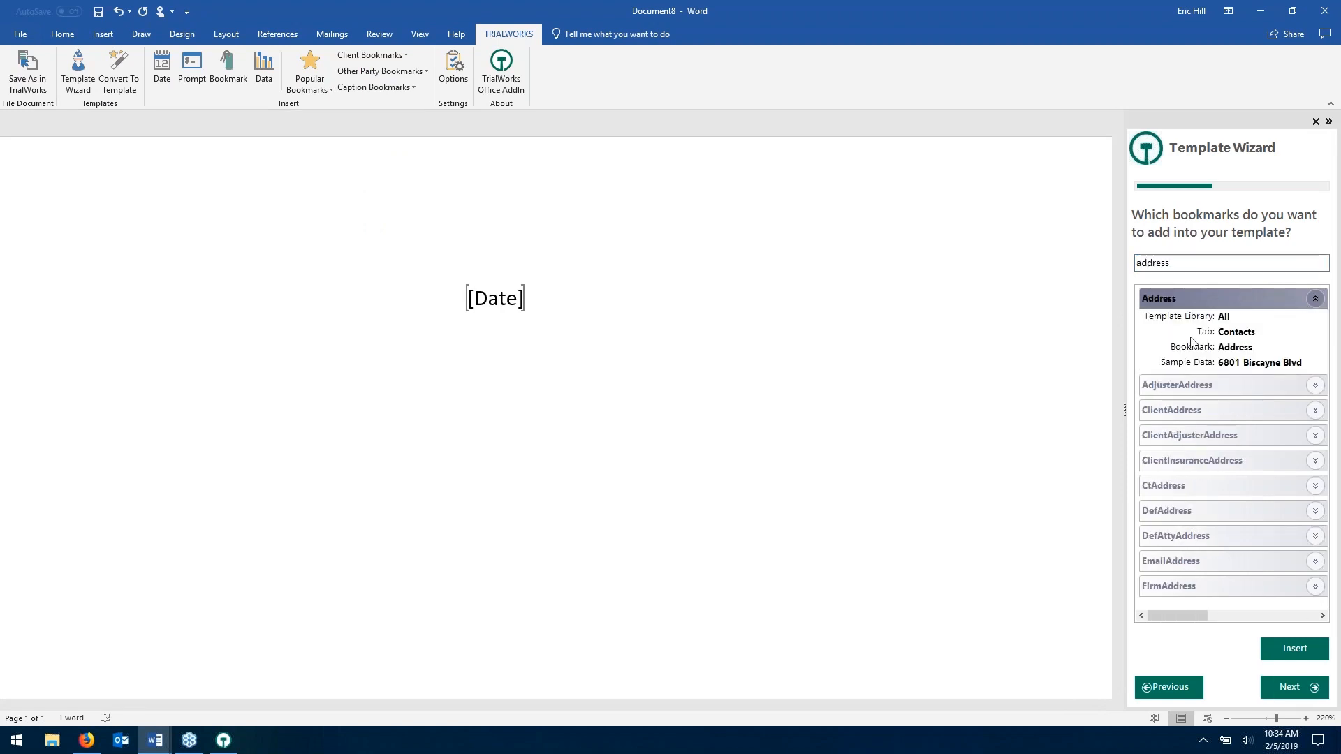
double_click(1154, 302)
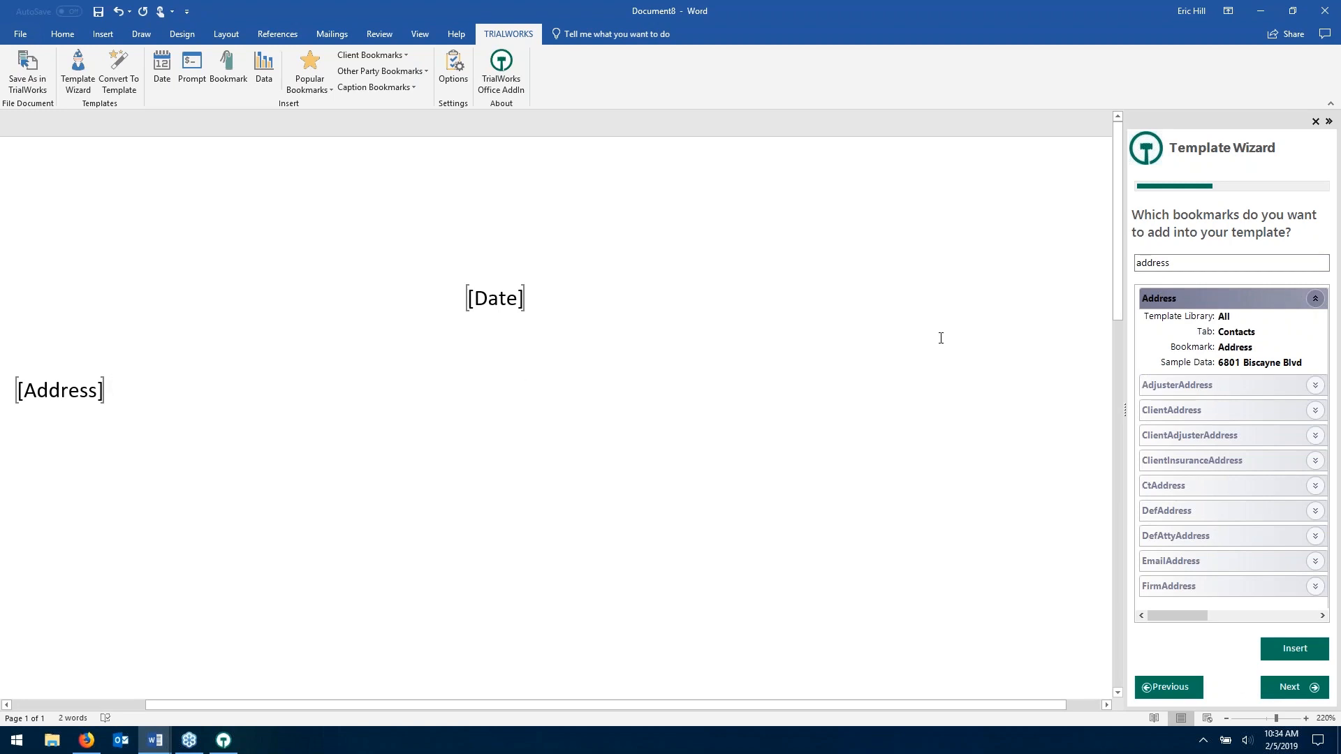
left_click(1316, 299)
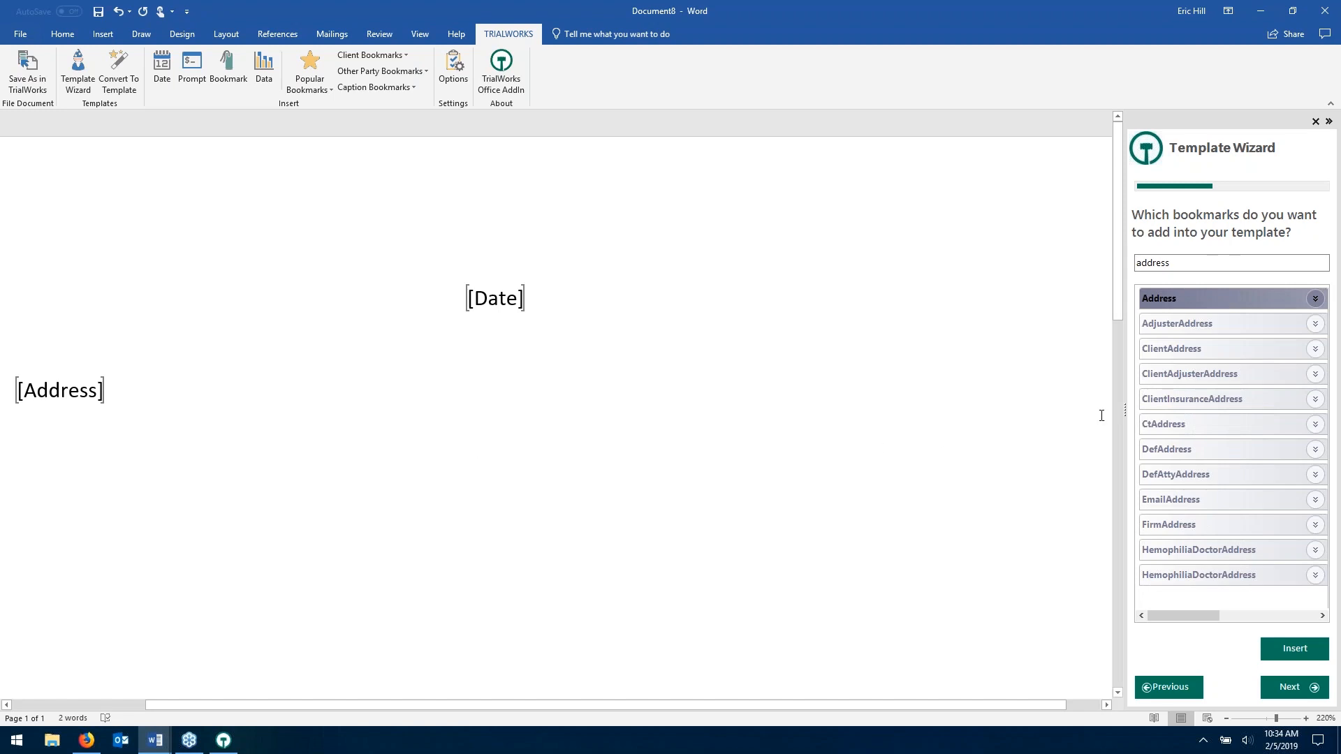
left_click(1198, 263)
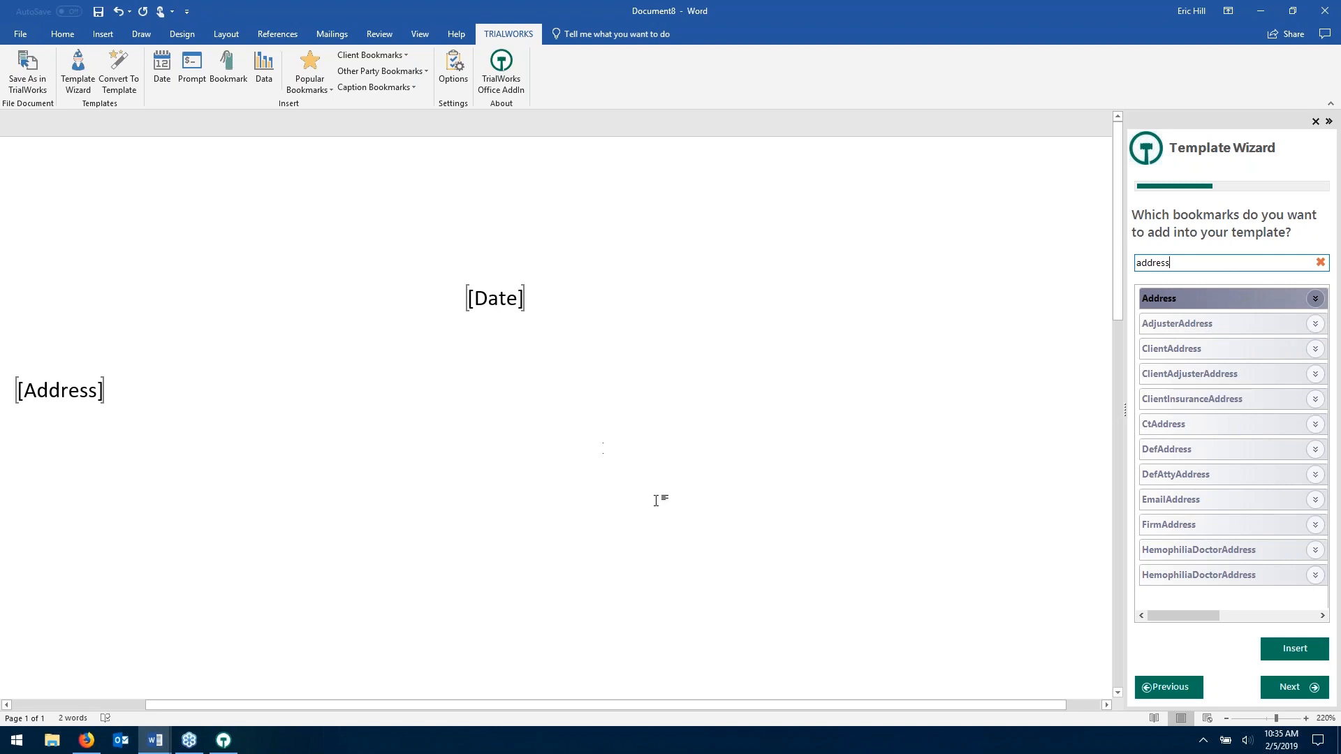
left_click(1293, 689)
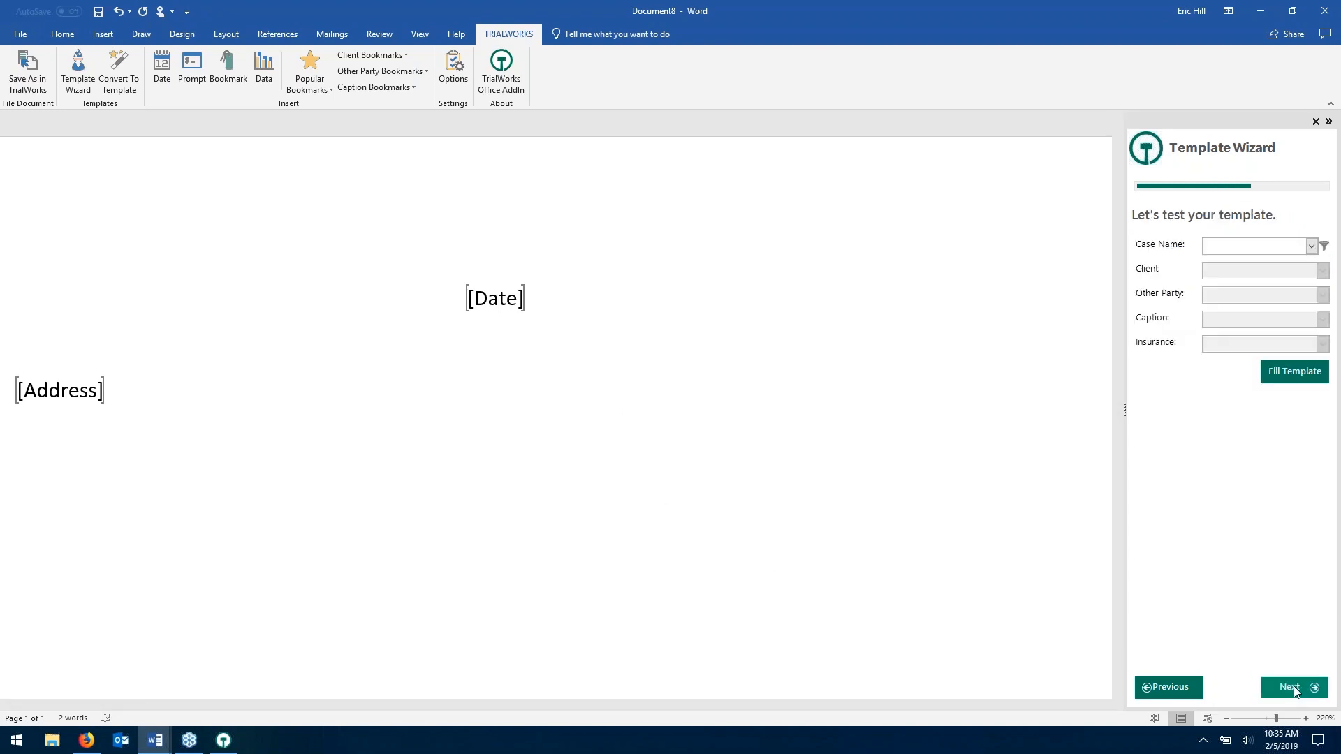
- Choose a test Case Name and Client for the template
left_click(1311, 245)
left_click(1013, 379)
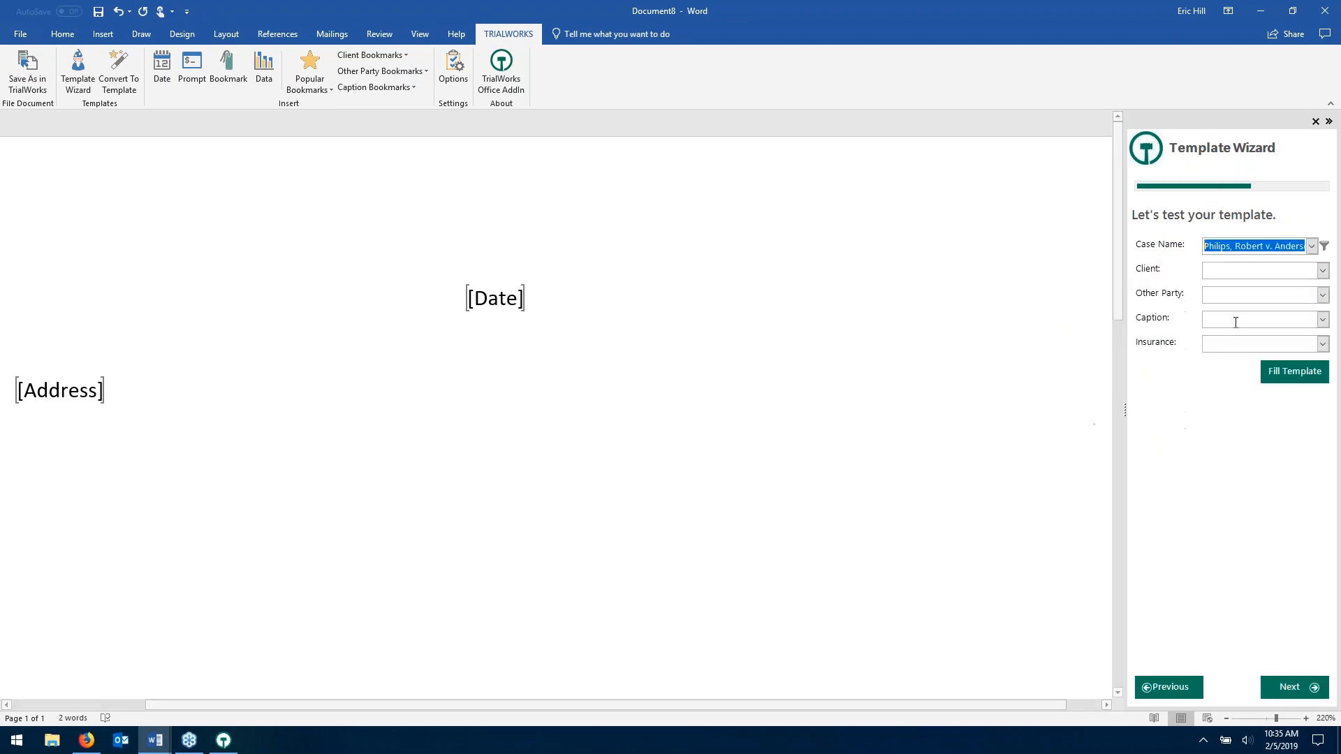
left_click(1320, 274)
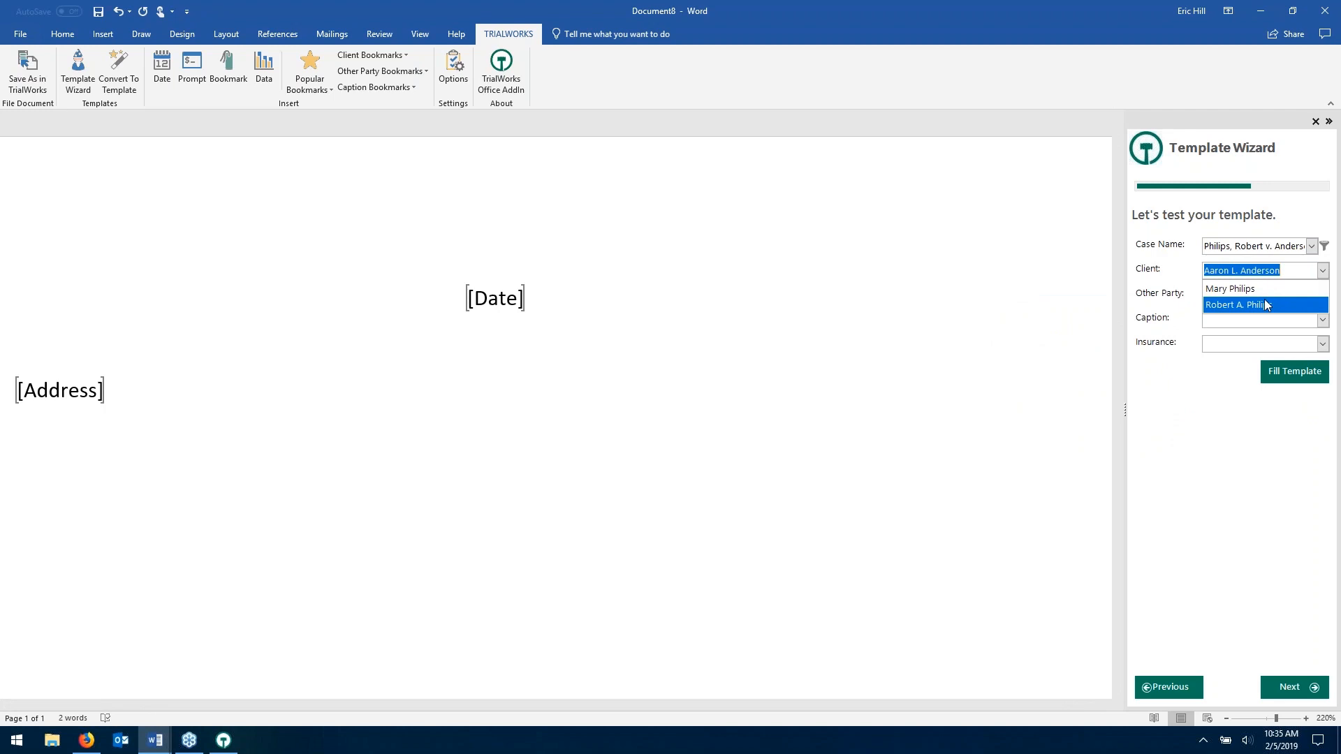
left_click(1266, 305)
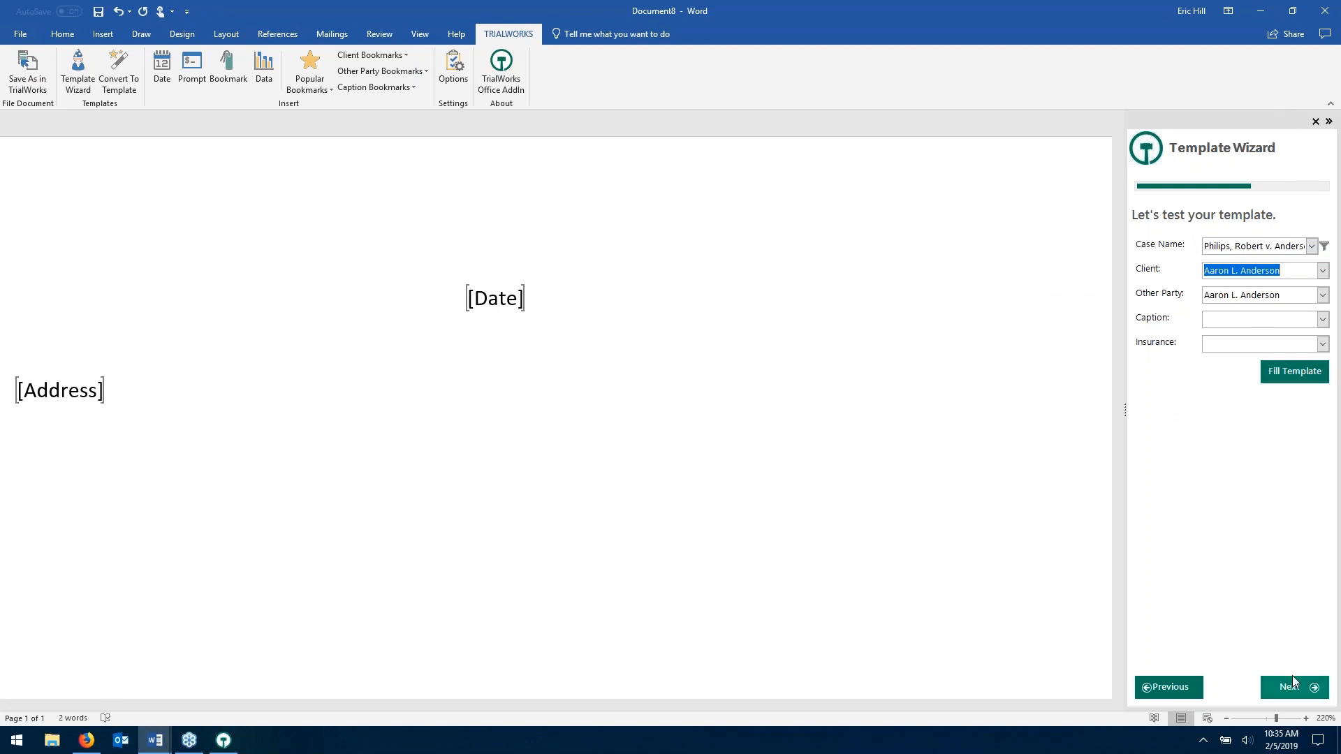
- Close the Template Wizard pane and add an empty line below [Address]
left_click(1315, 121)
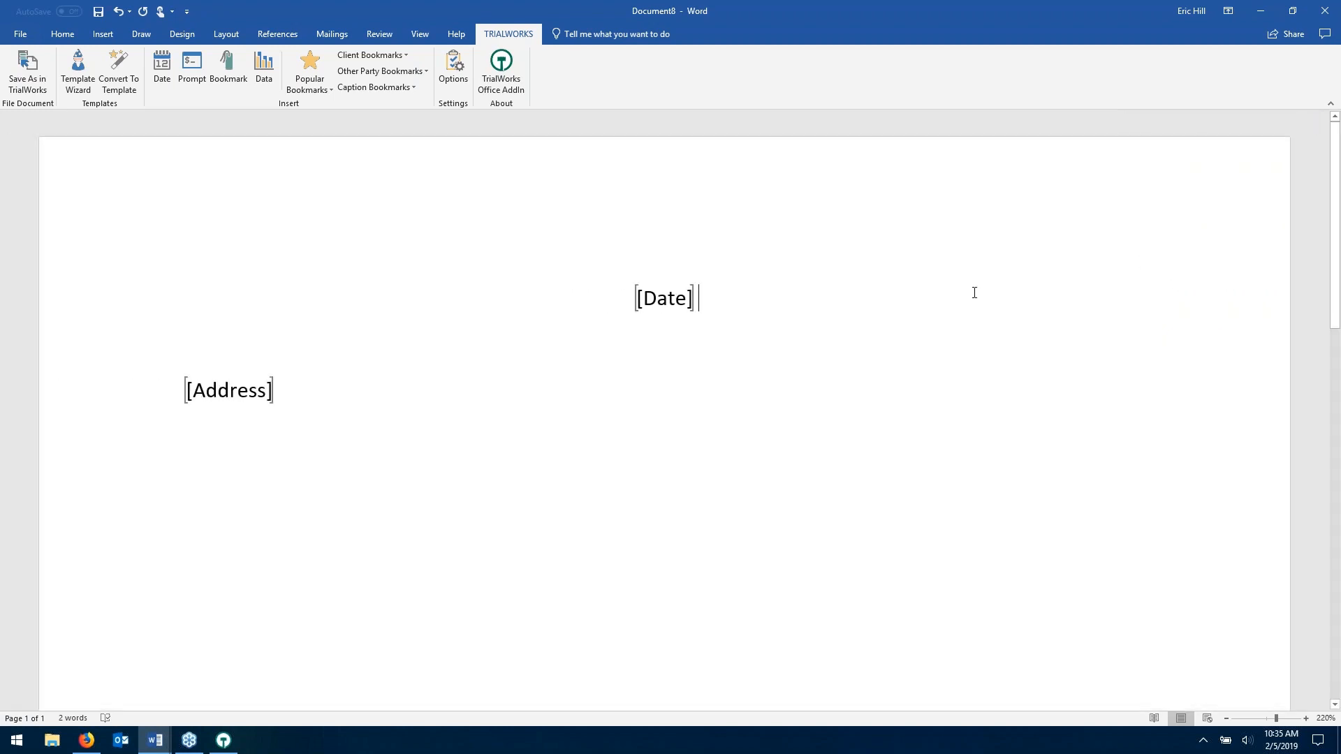
left_click(78, 70)
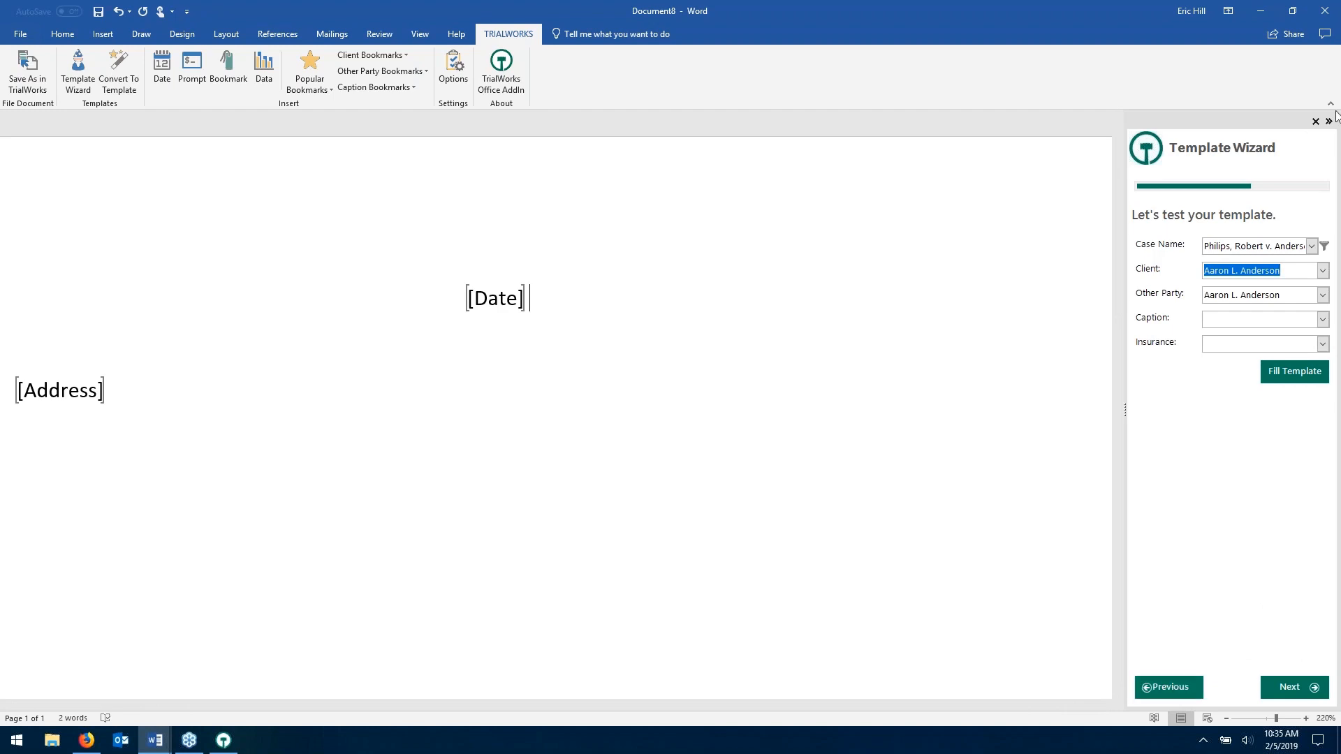
scroll(61, 327, "left", 3)
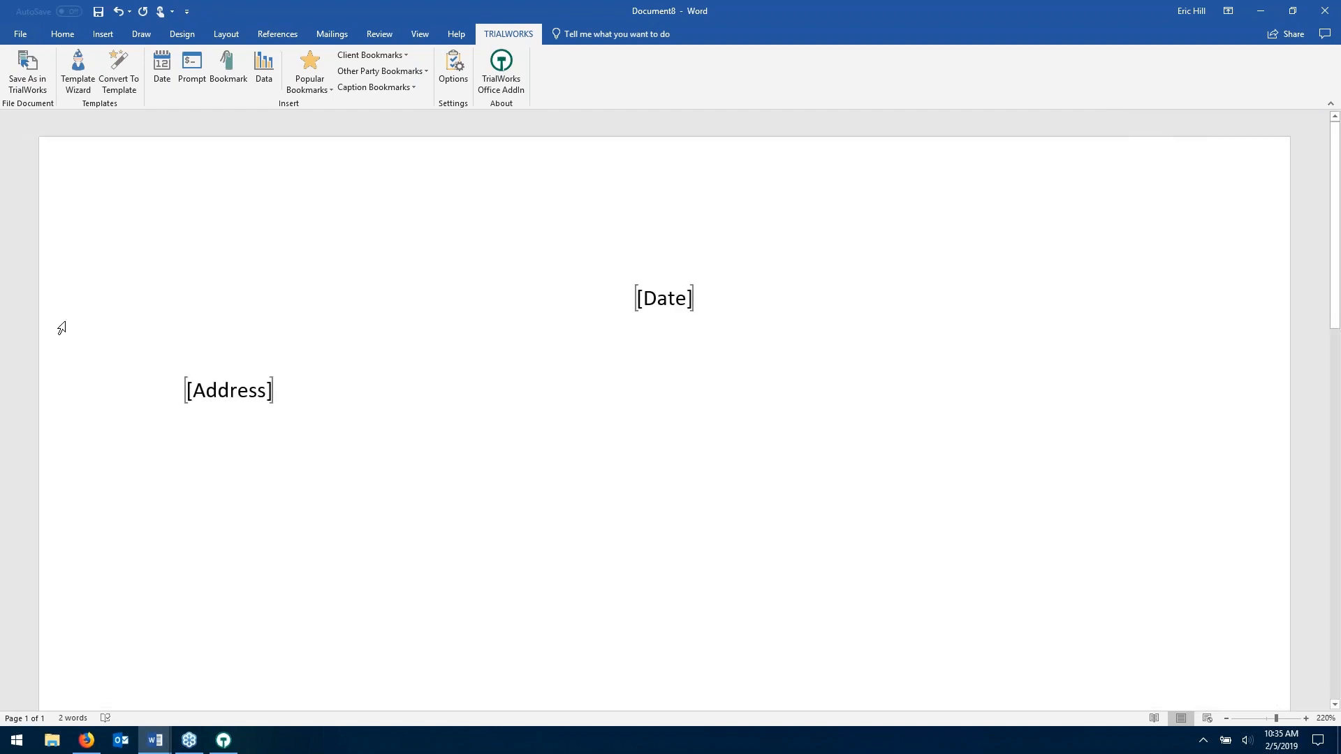
key("Down")
key("Down")
key("Return")
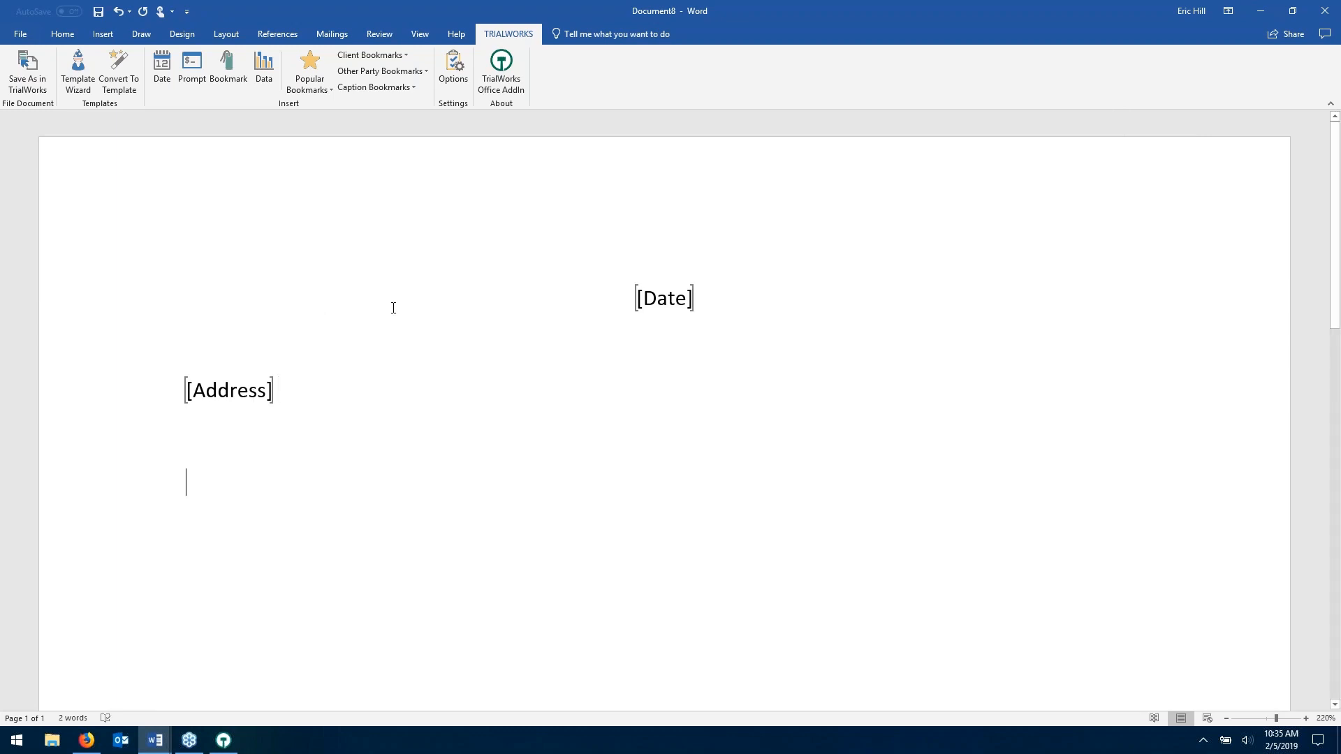
- Begin converting the document to a template filed under the Correspondence library
left_click(118, 65)
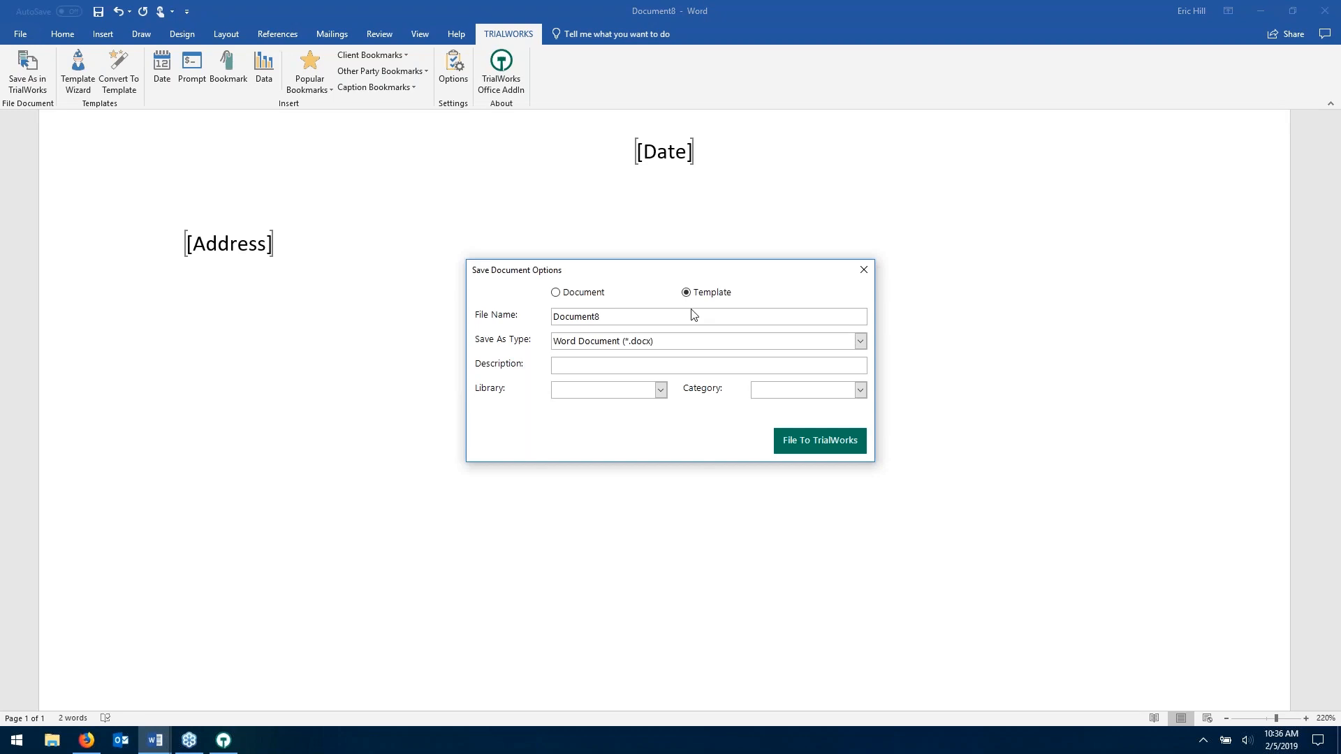
left_click_drag(647, 317, 432, 314)
left_click(661, 390)
left_click(614, 441)
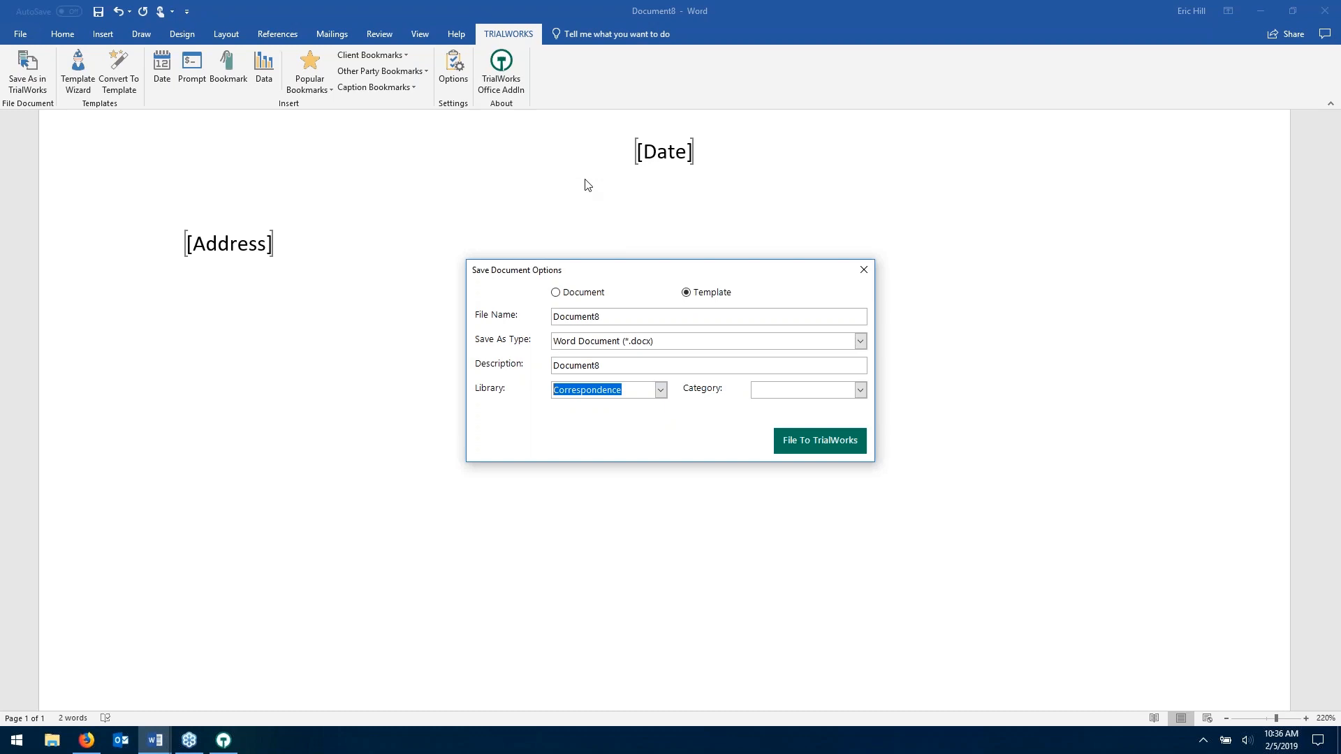
- Cancel the filing and close Word without saving Document8
left_click(864, 270)
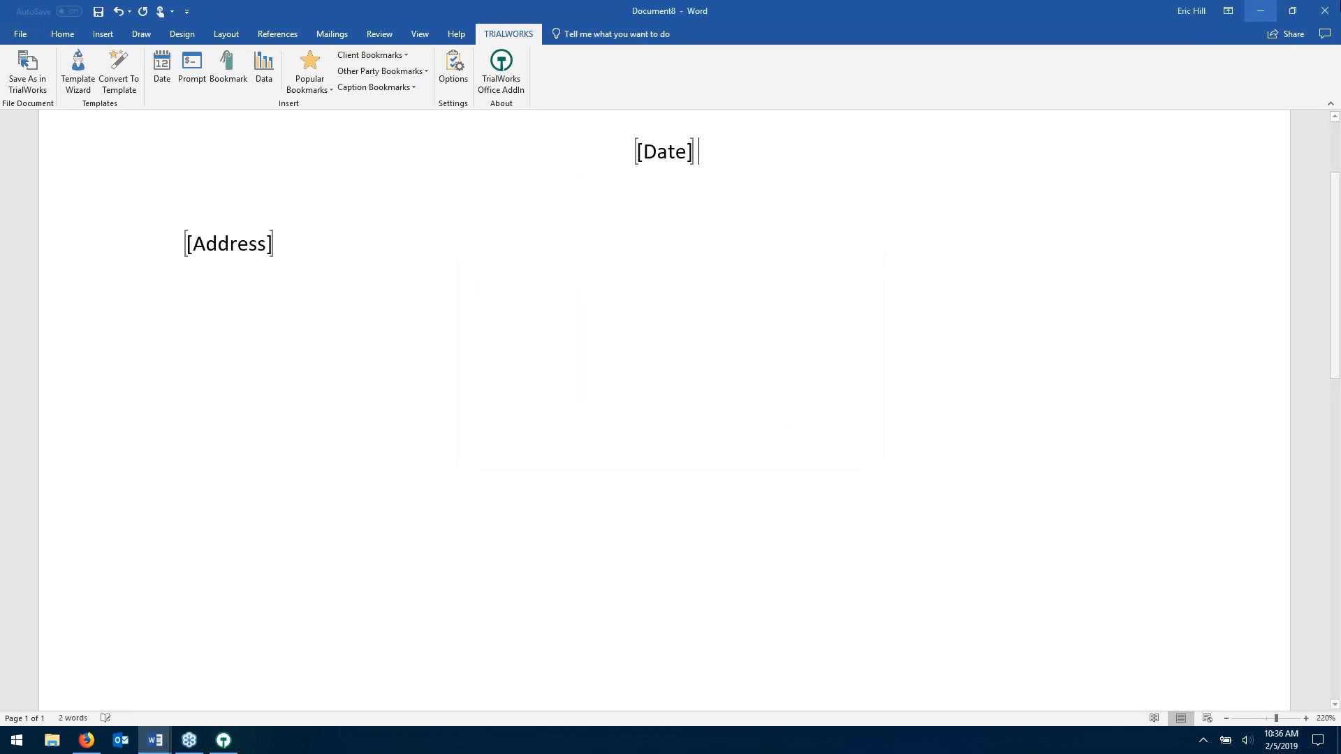
left_click(1325, 11)
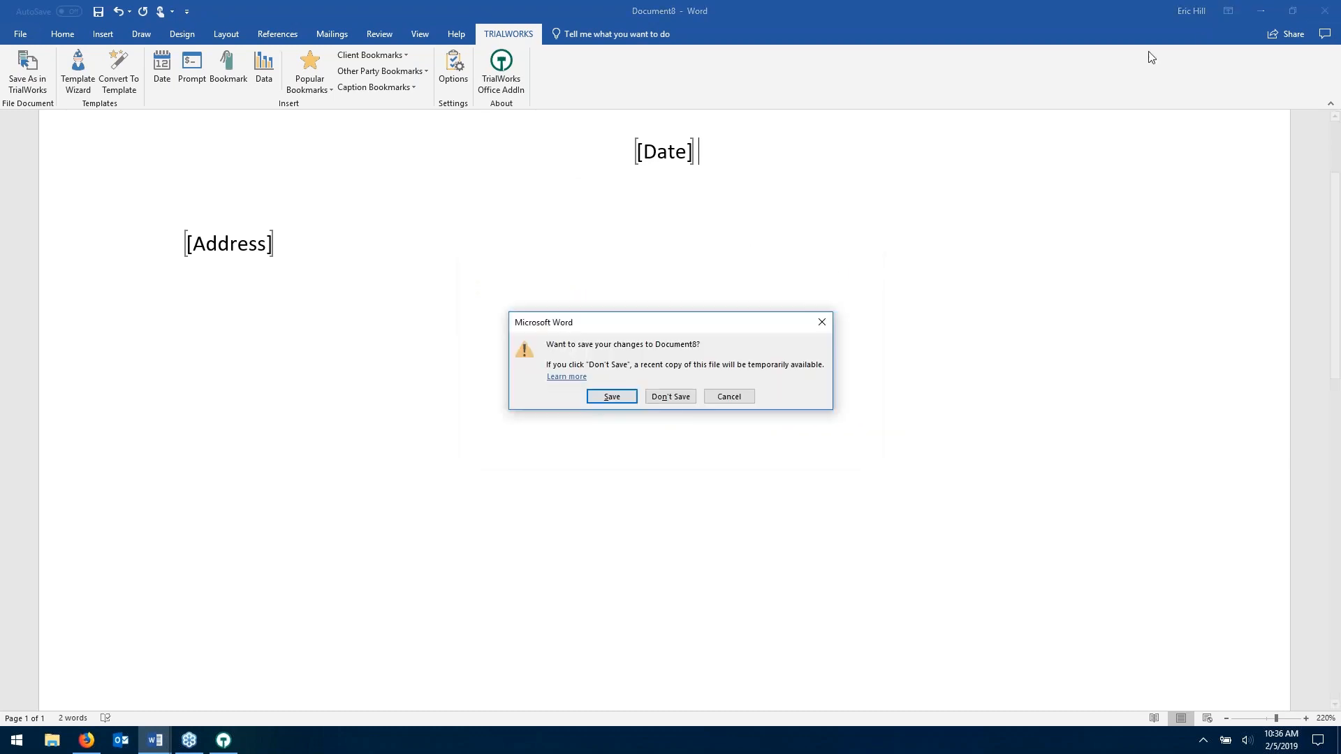
left_click(682, 396)
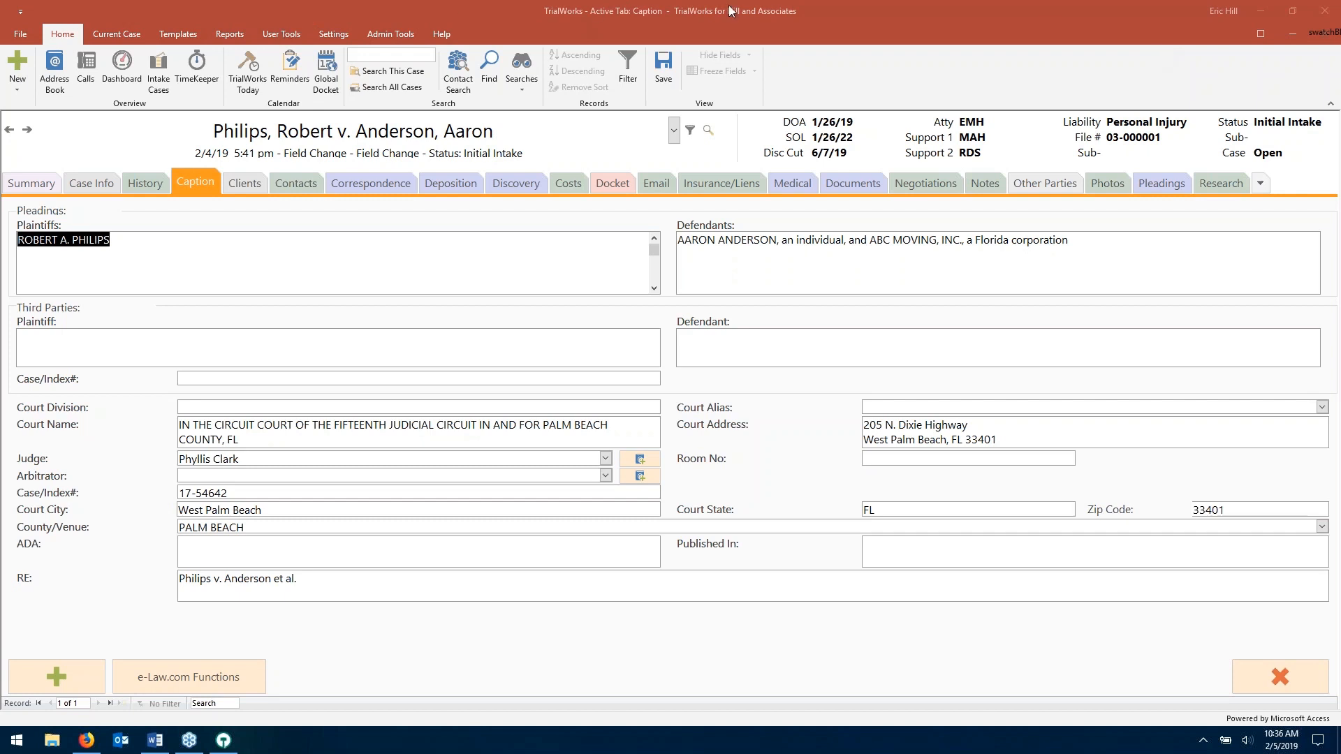
- Skim the AAJ 2019 Miami agenda in Word, then minimize Word and TrialWorks
left_click(897, 59)
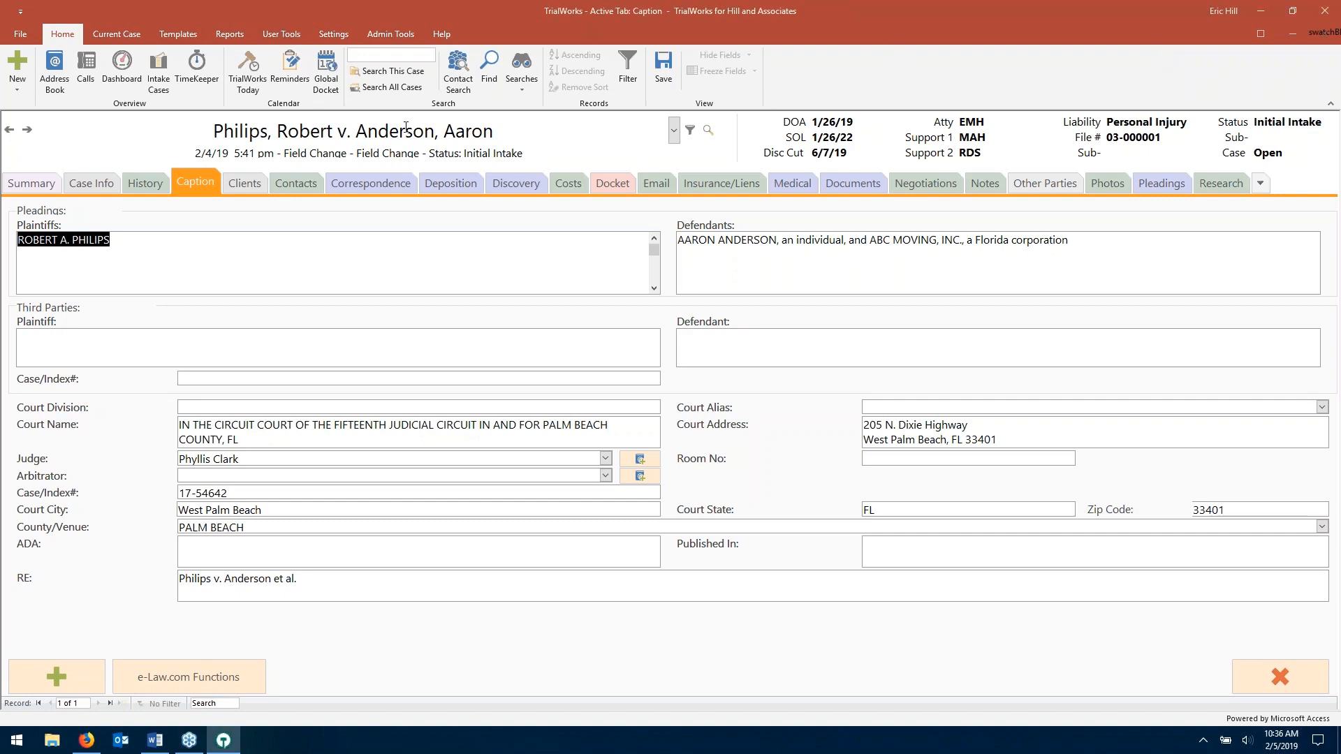
left_click(155, 740)
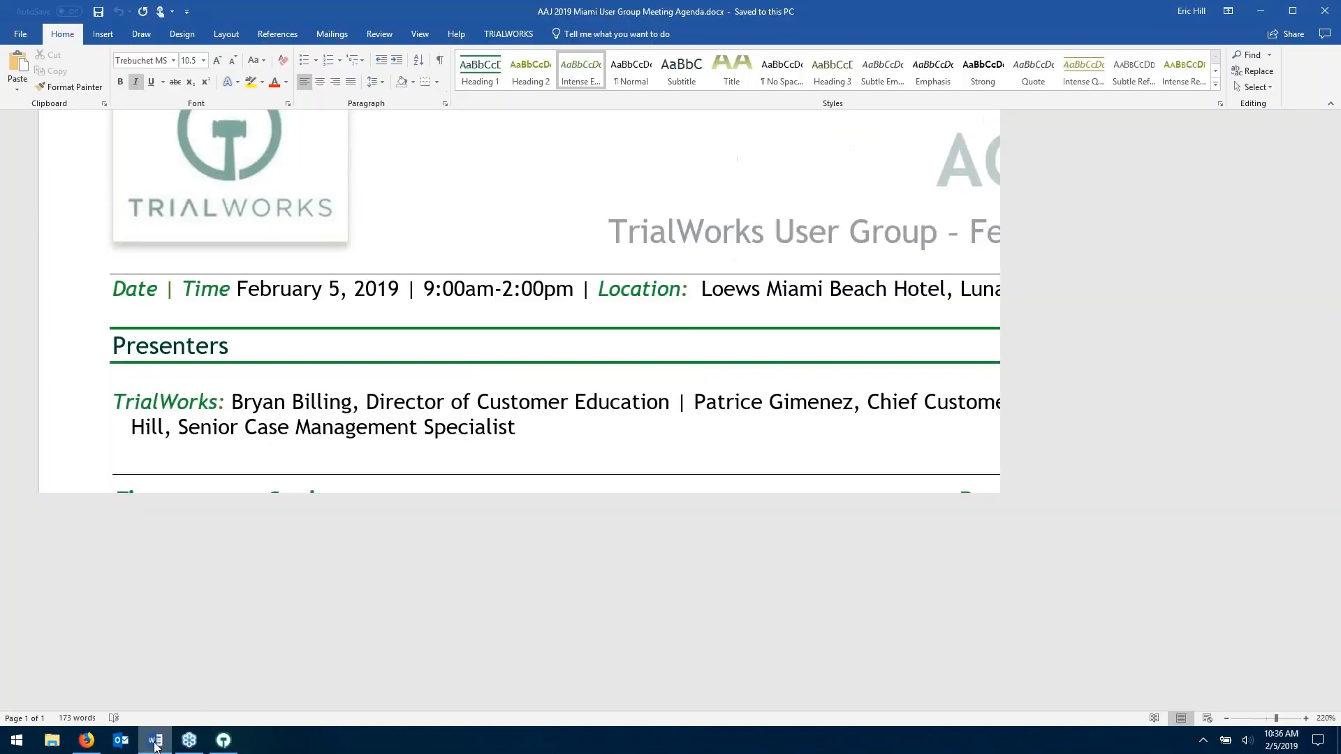
scroll(874, 337, "down", 5)
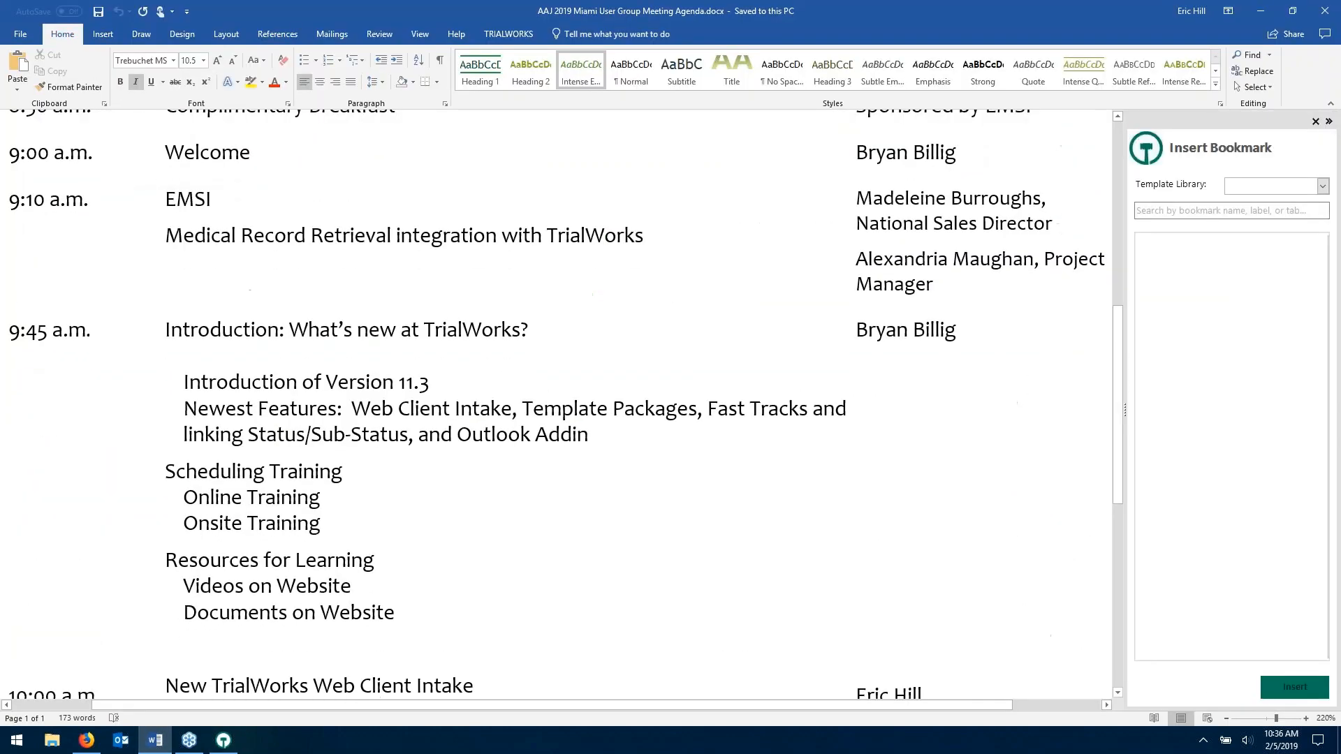
left_click(1316, 123)
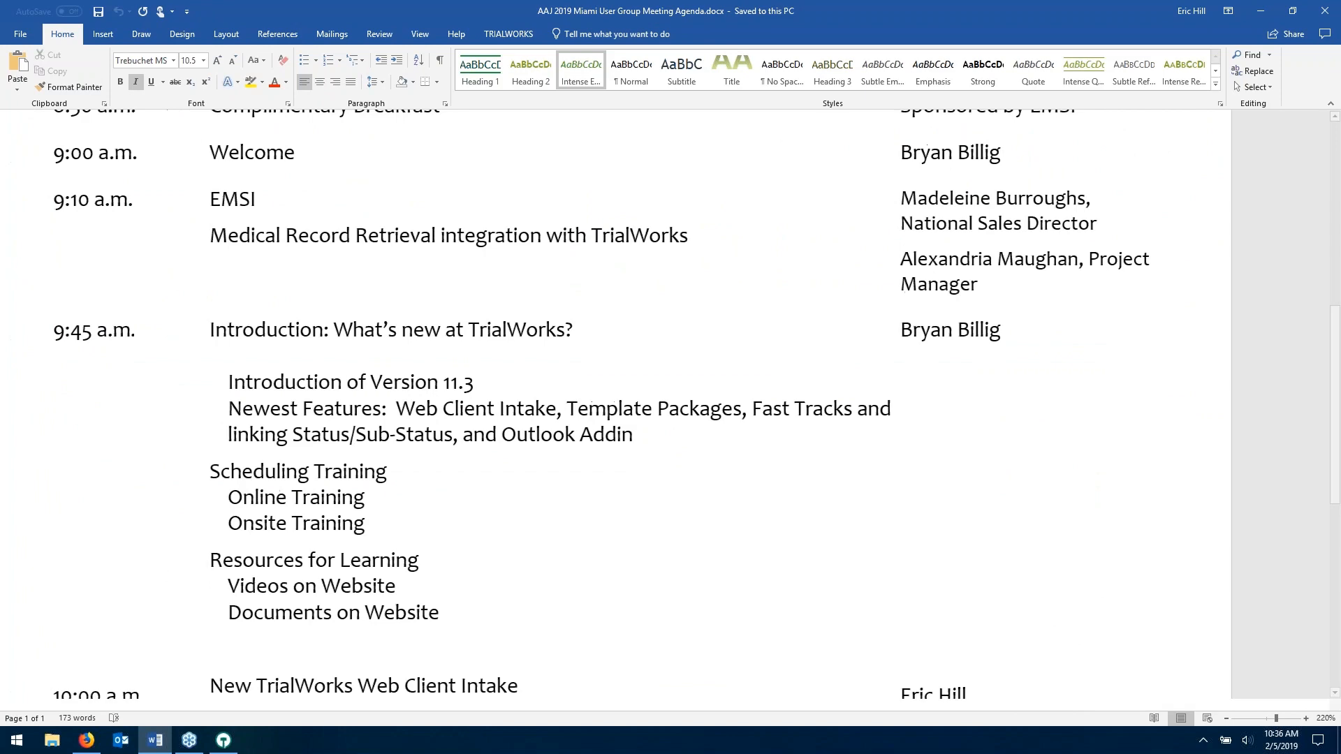
scroll(665, 428, "down", 4)
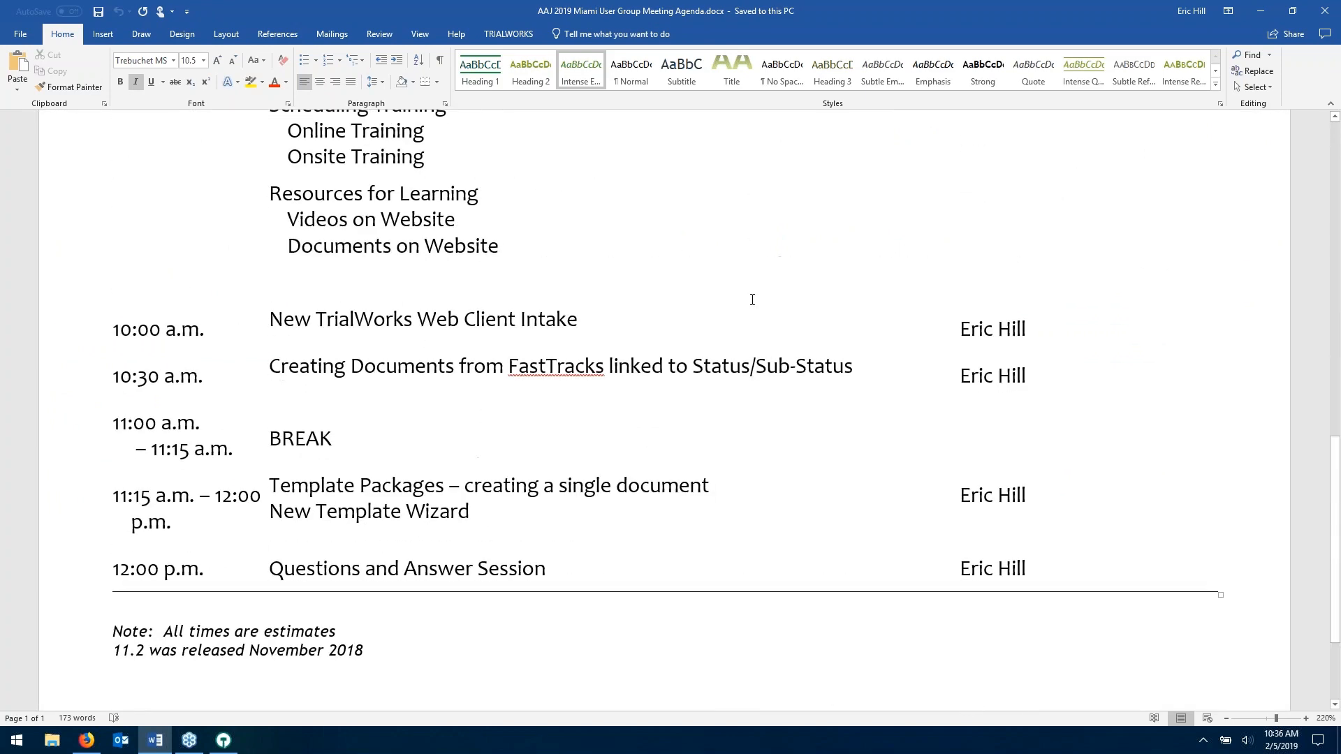
left_click(1262, 12)
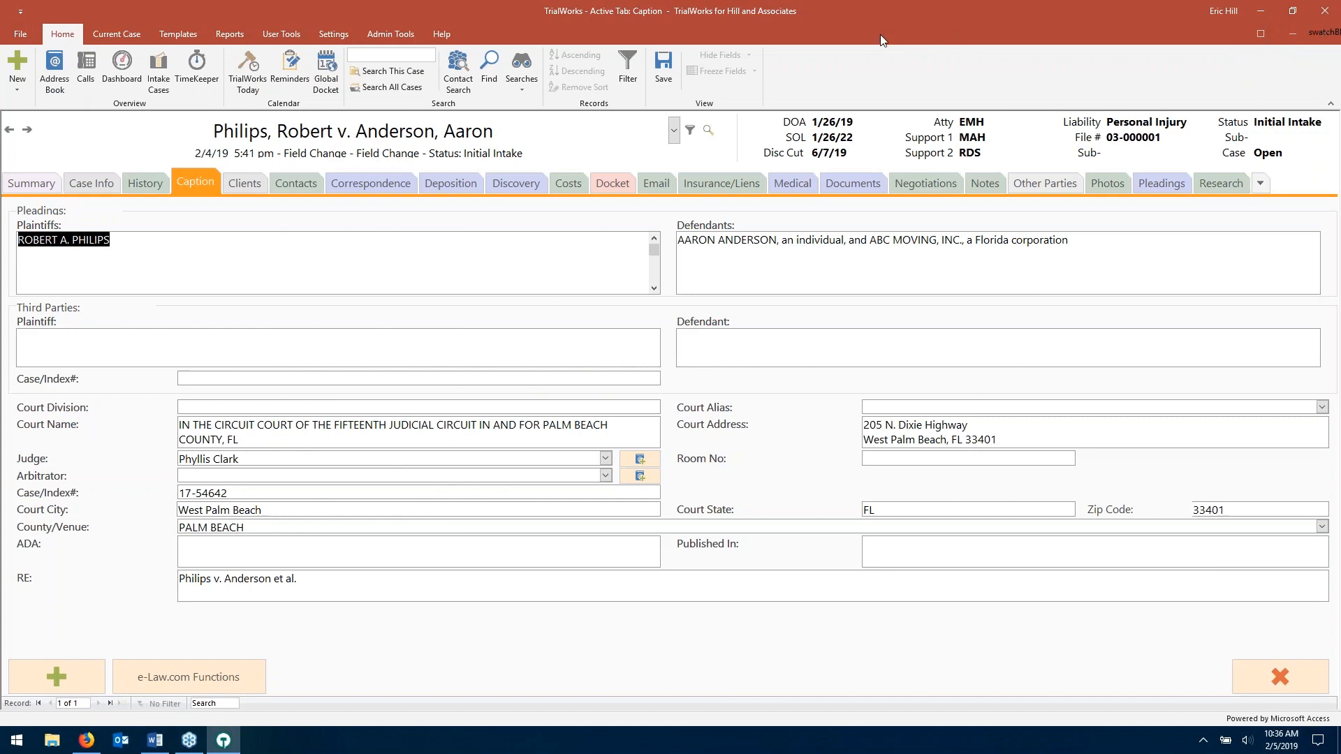
left_click(1262, 11)
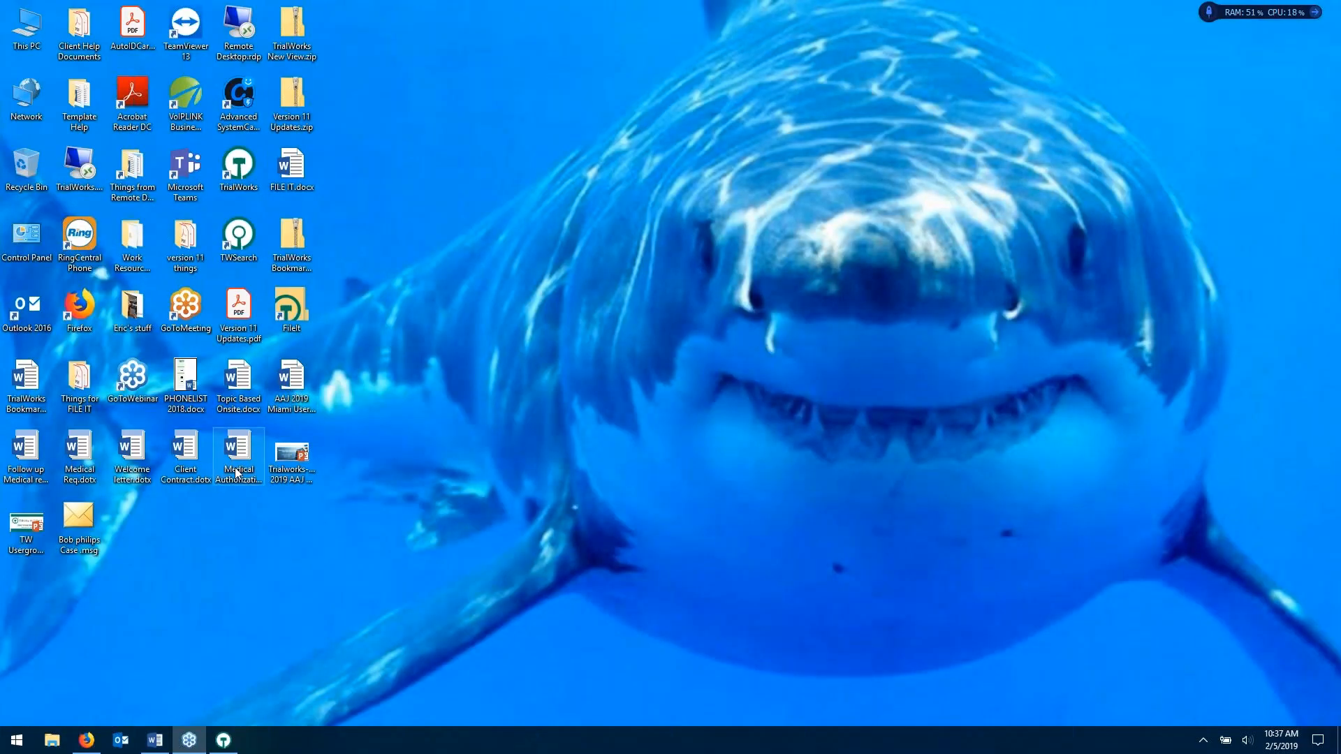
- Open the medical authorization template and check the TrialWorks save-as-Template options without saving
double_click(255, 448)
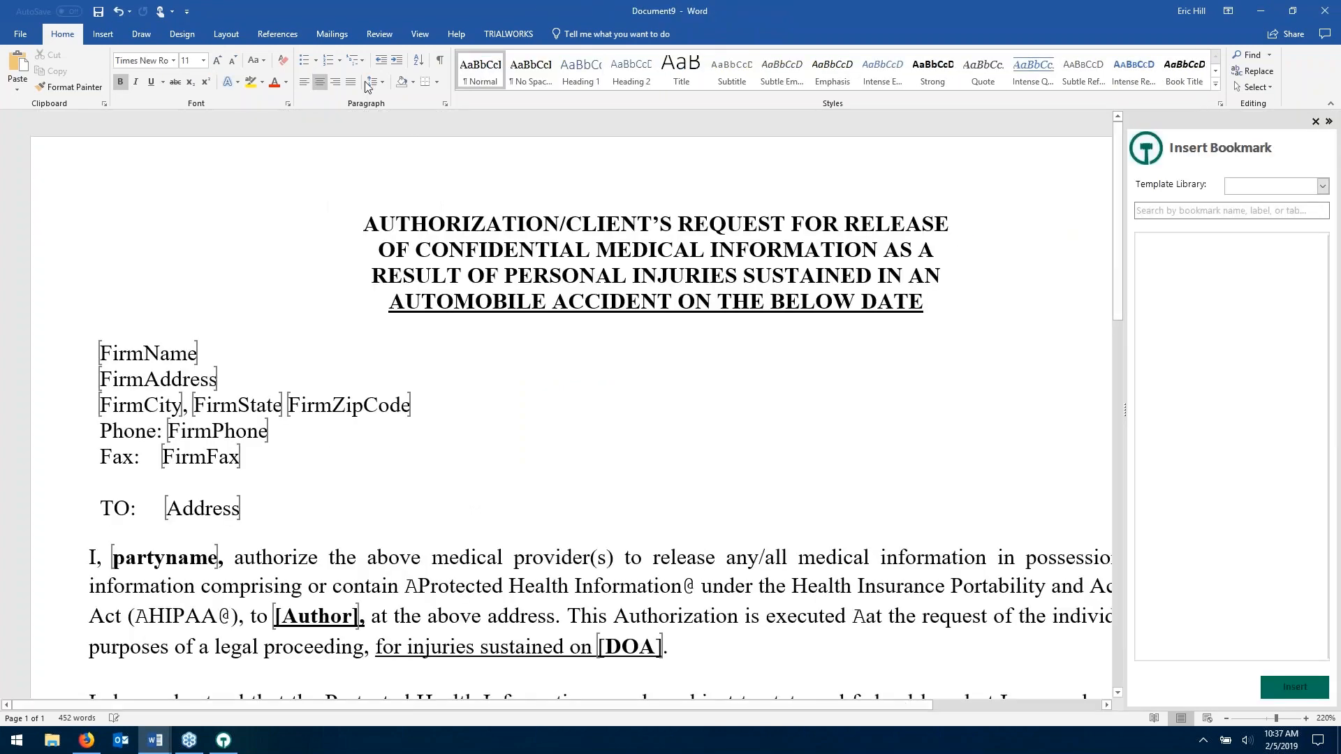
left_click(501, 38)
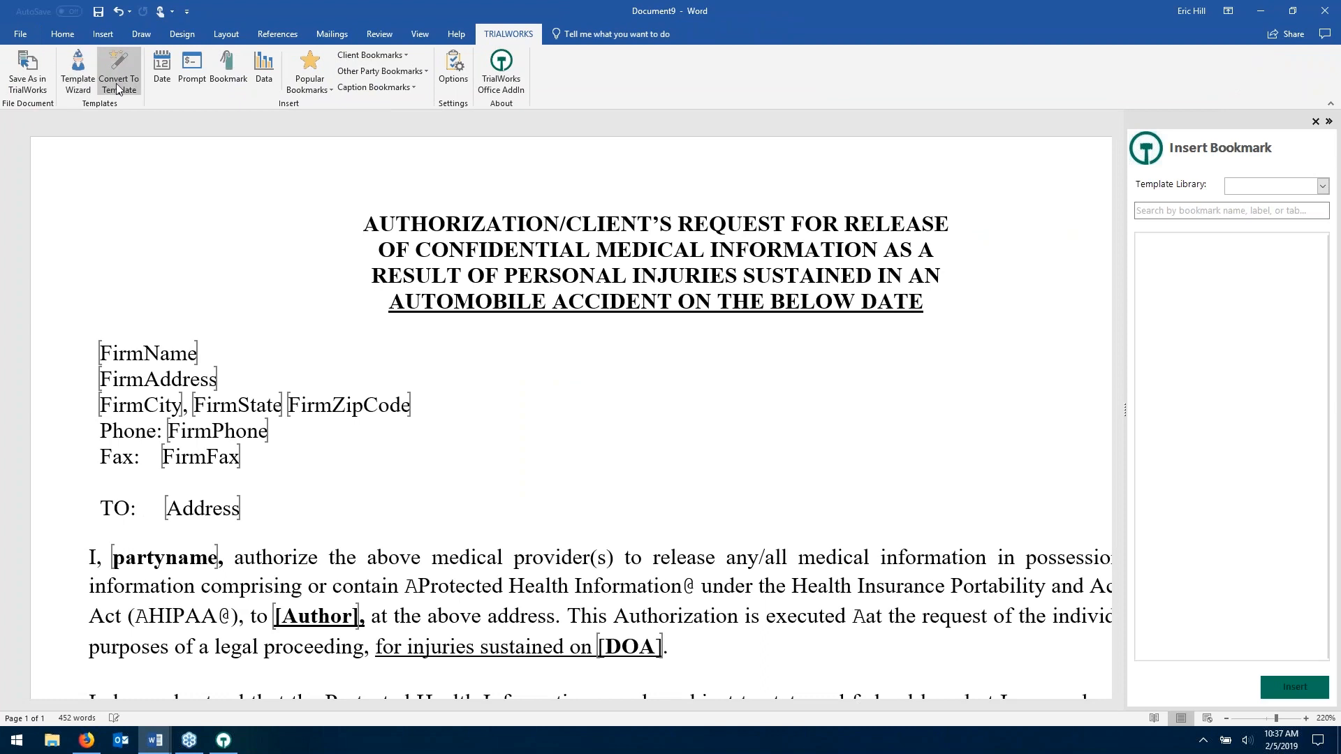
left_click(33, 77)
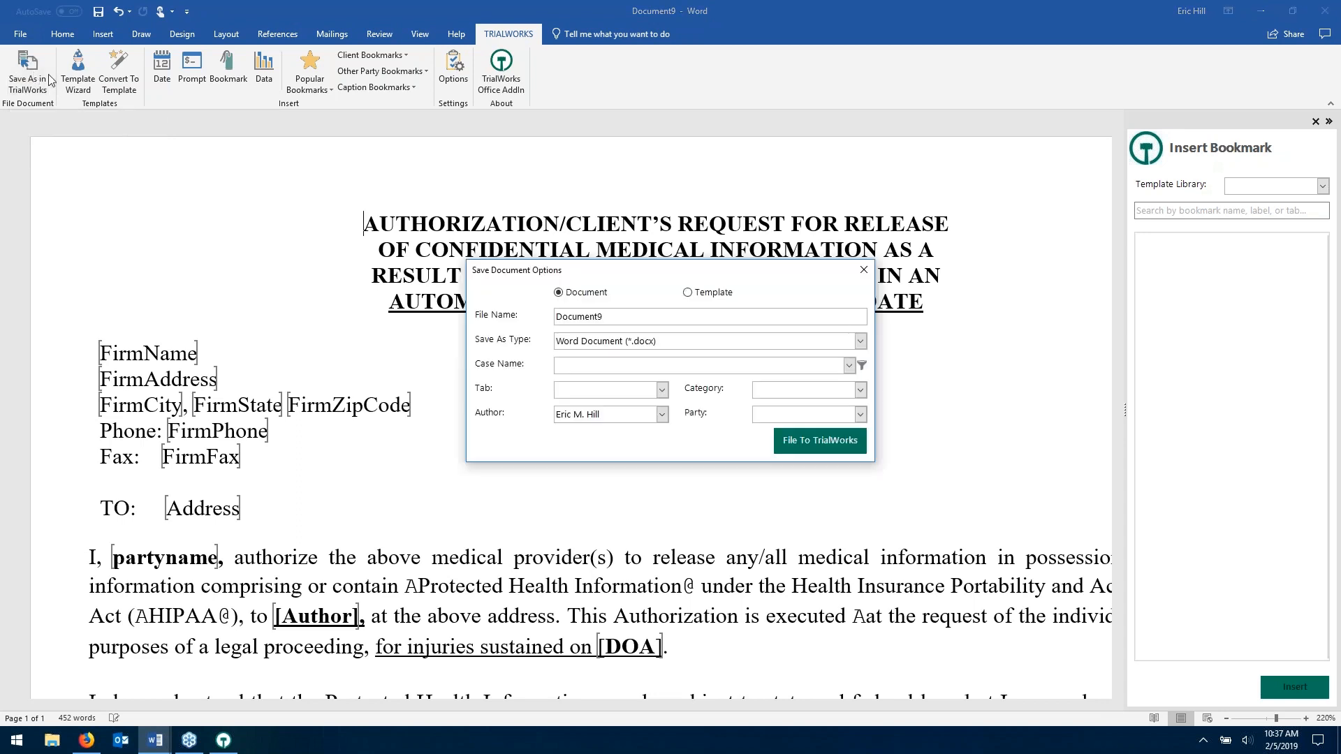
left_click(702, 295)
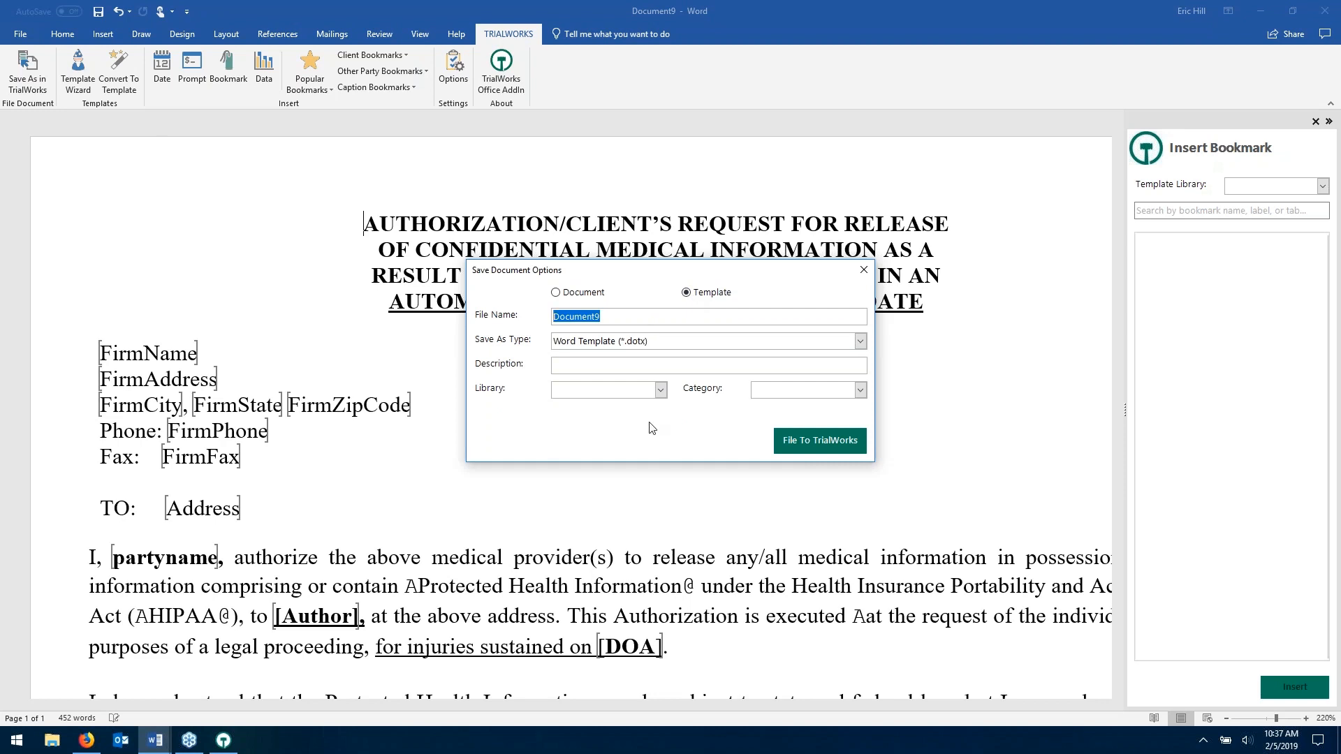
left_click(864, 271)
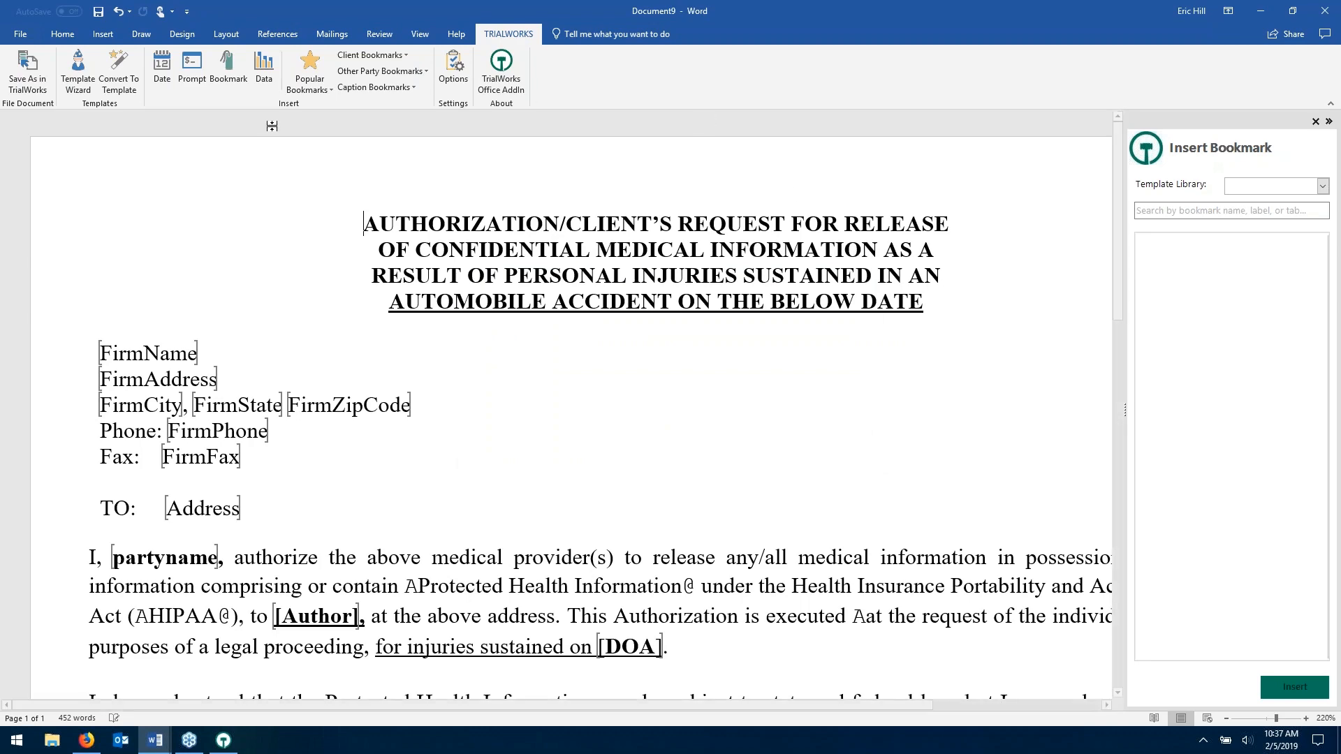
- Try converting Document9 to a template, dismiss the error, and close it without saving
left_click(119, 70)
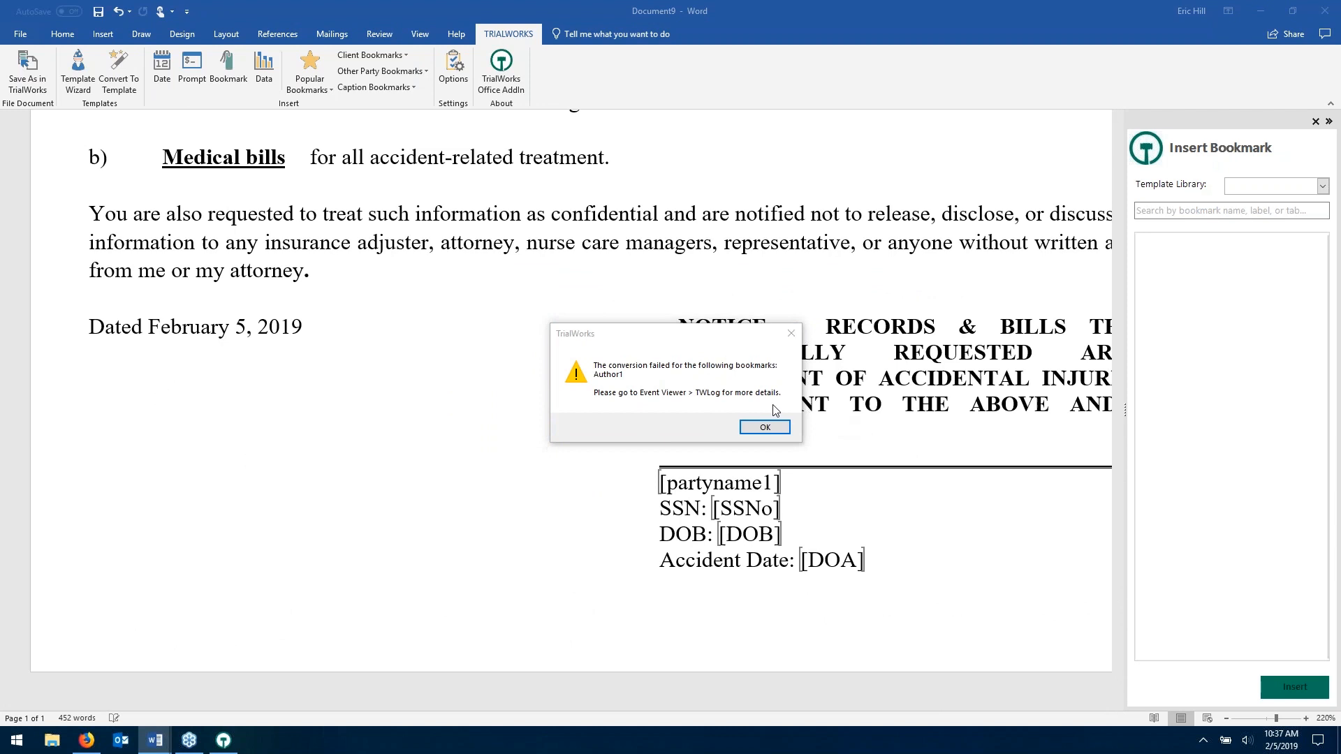
left_click(765, 429)
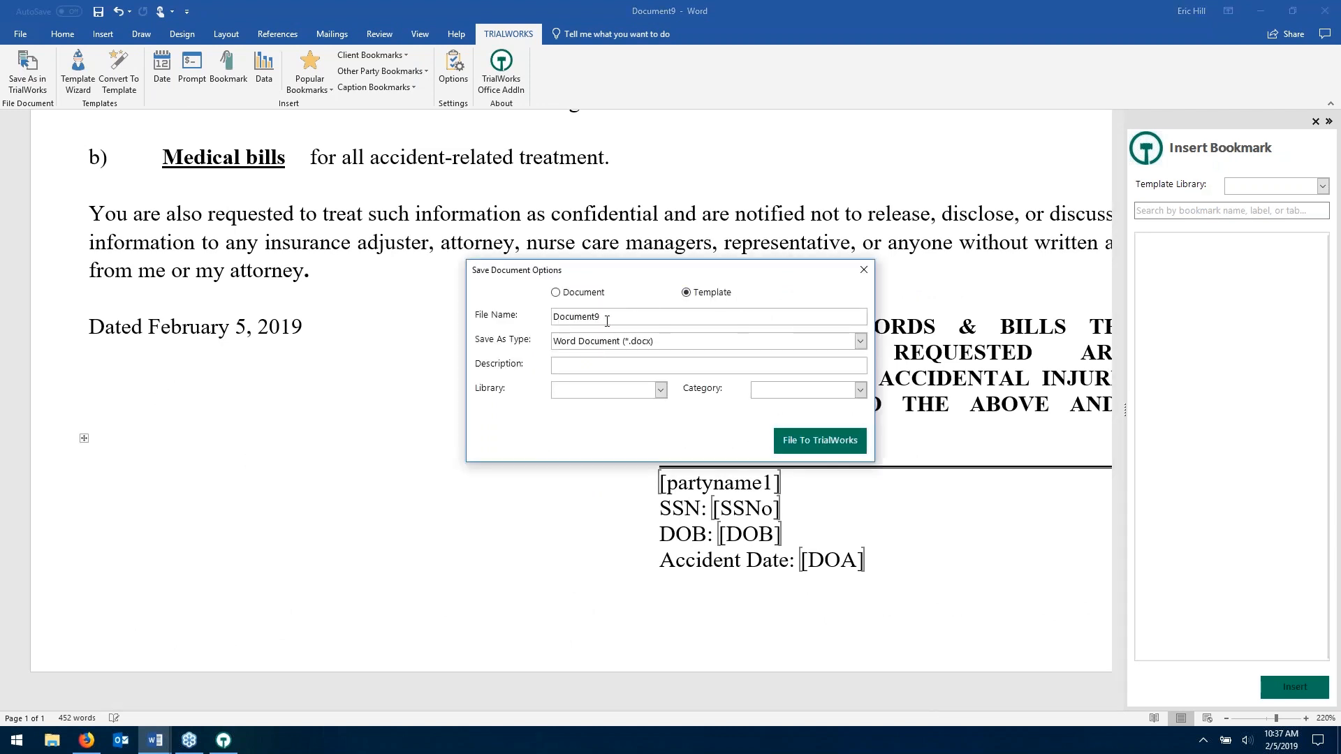
left_click(864, 270)
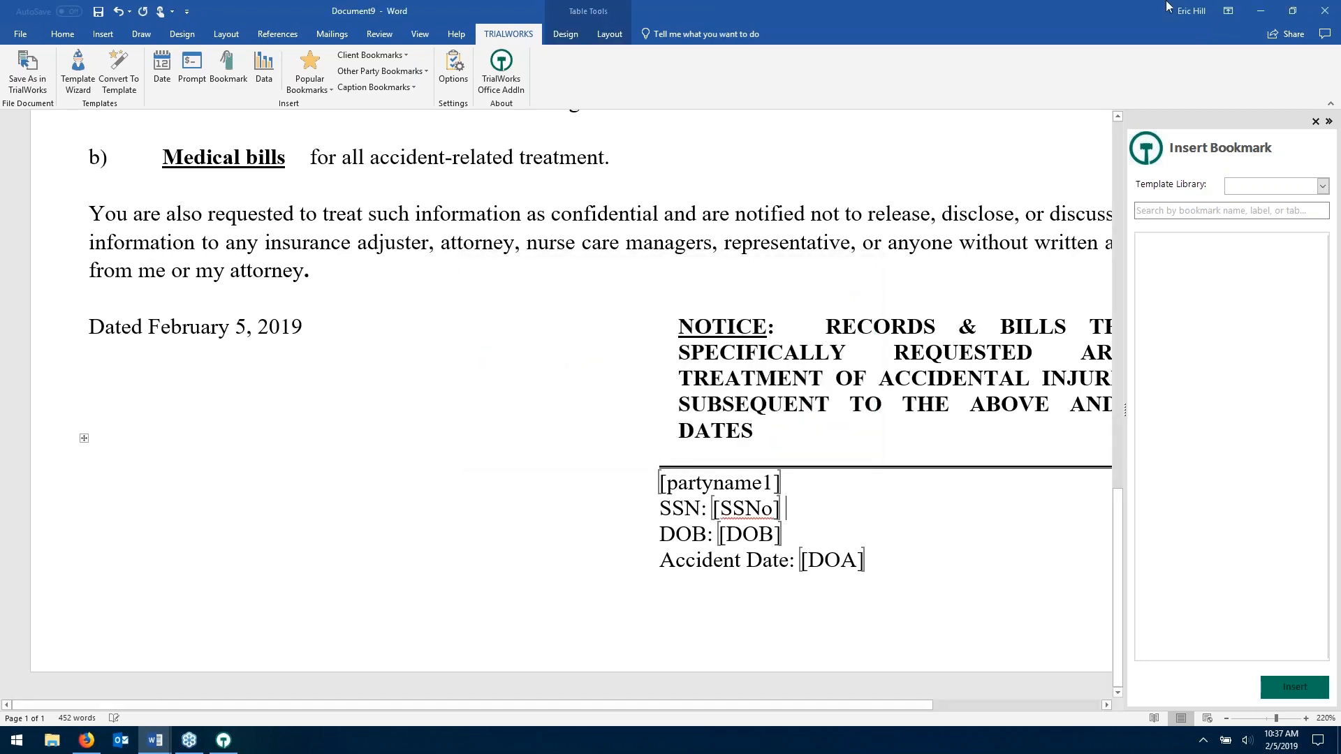
left_click(1325, 10)
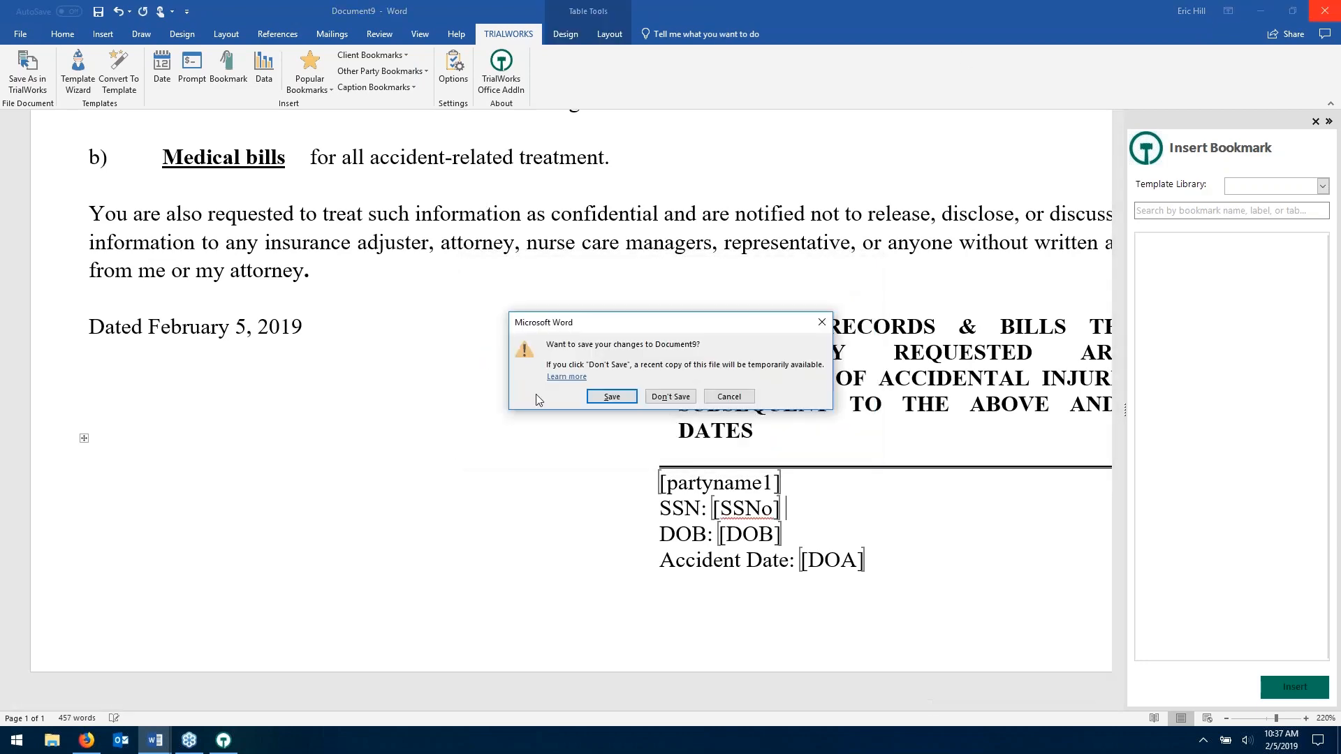
left_click(671, 396)
left_click(1258, 12)
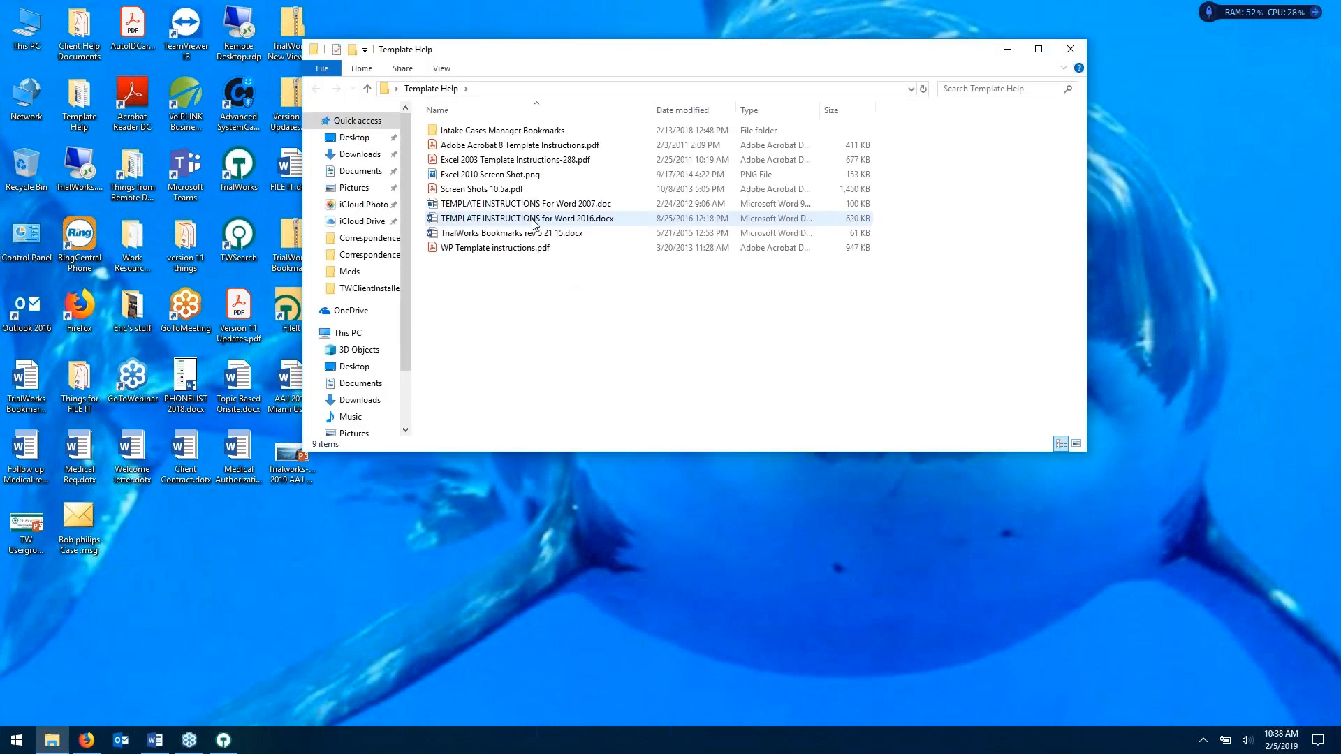
- Read TEMPLATE INSTRUCTIONS for Word 2016.docx, then close it, minimize Word, and close Template Help
left_click(534, 219)
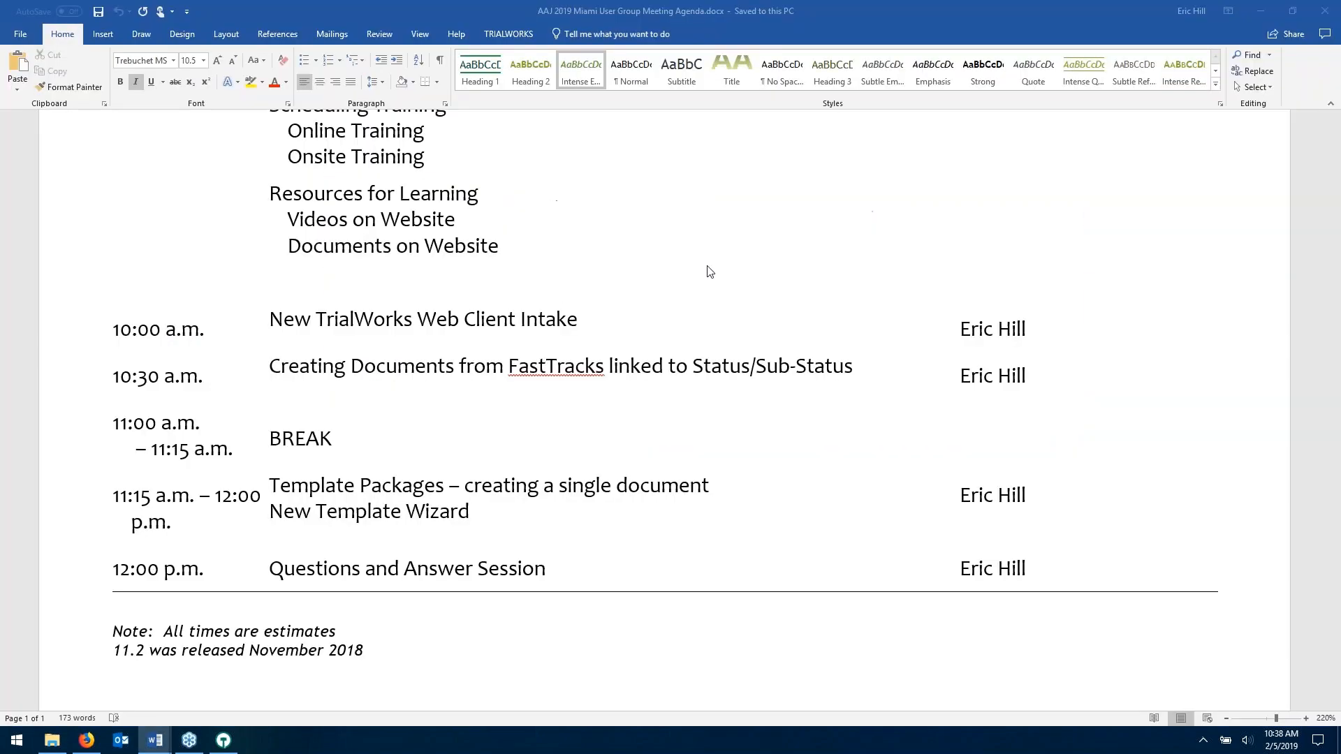
scroll(747, 296, "down", 1)
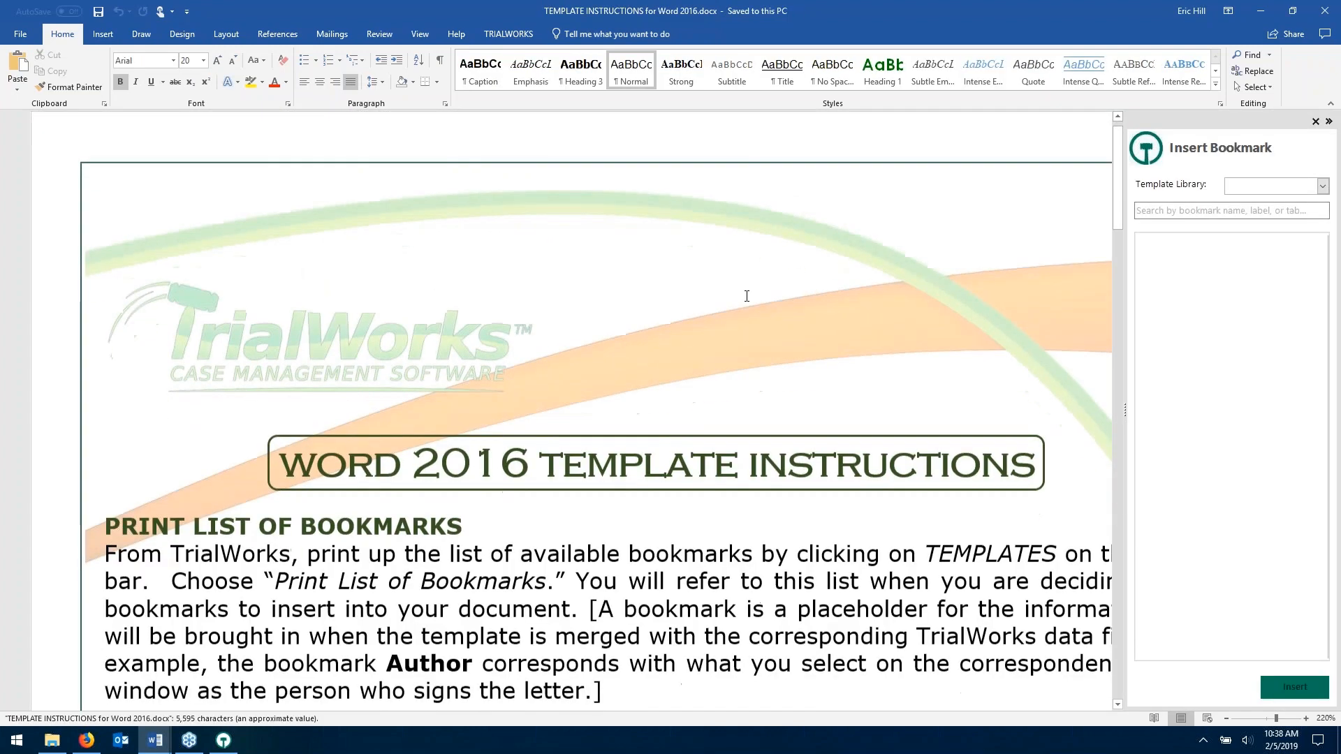
scroll(747, 297, "down", 2)
scroll(769, 278, "down", 3)
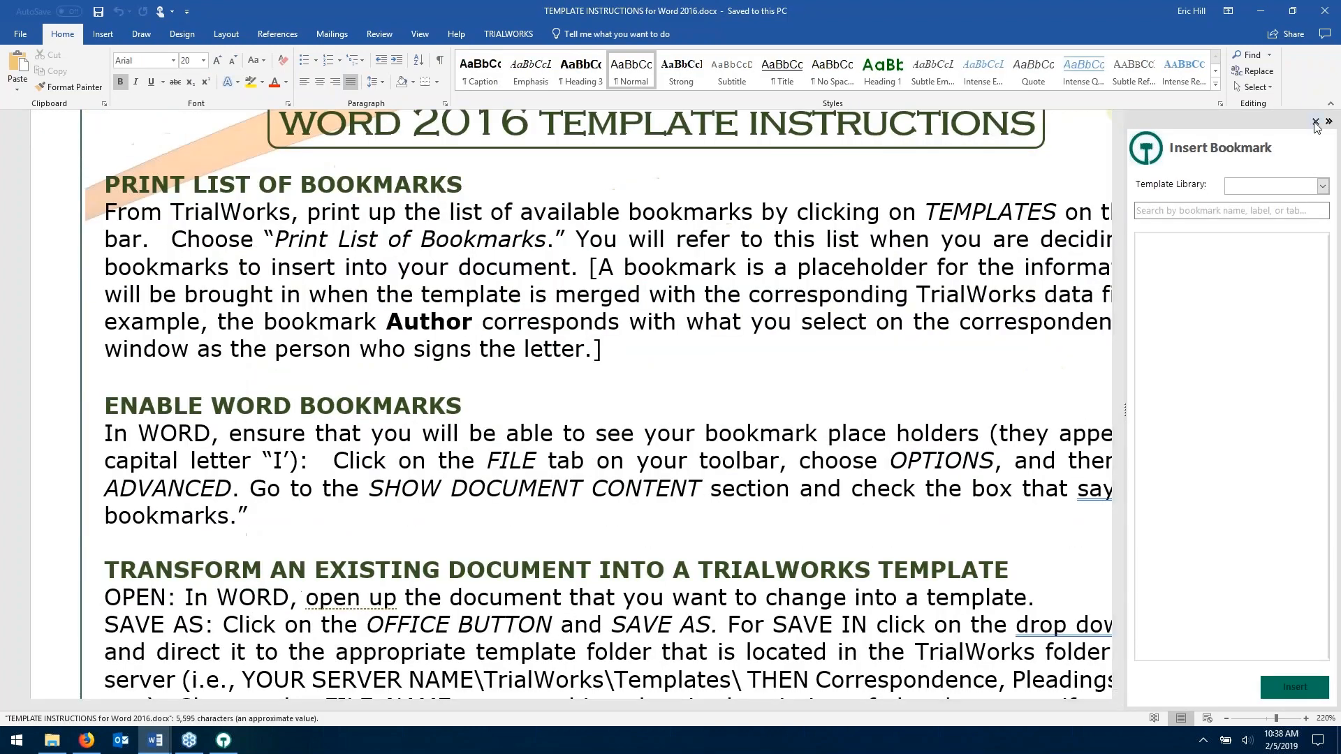
scroll(769, 278, "down", 14)
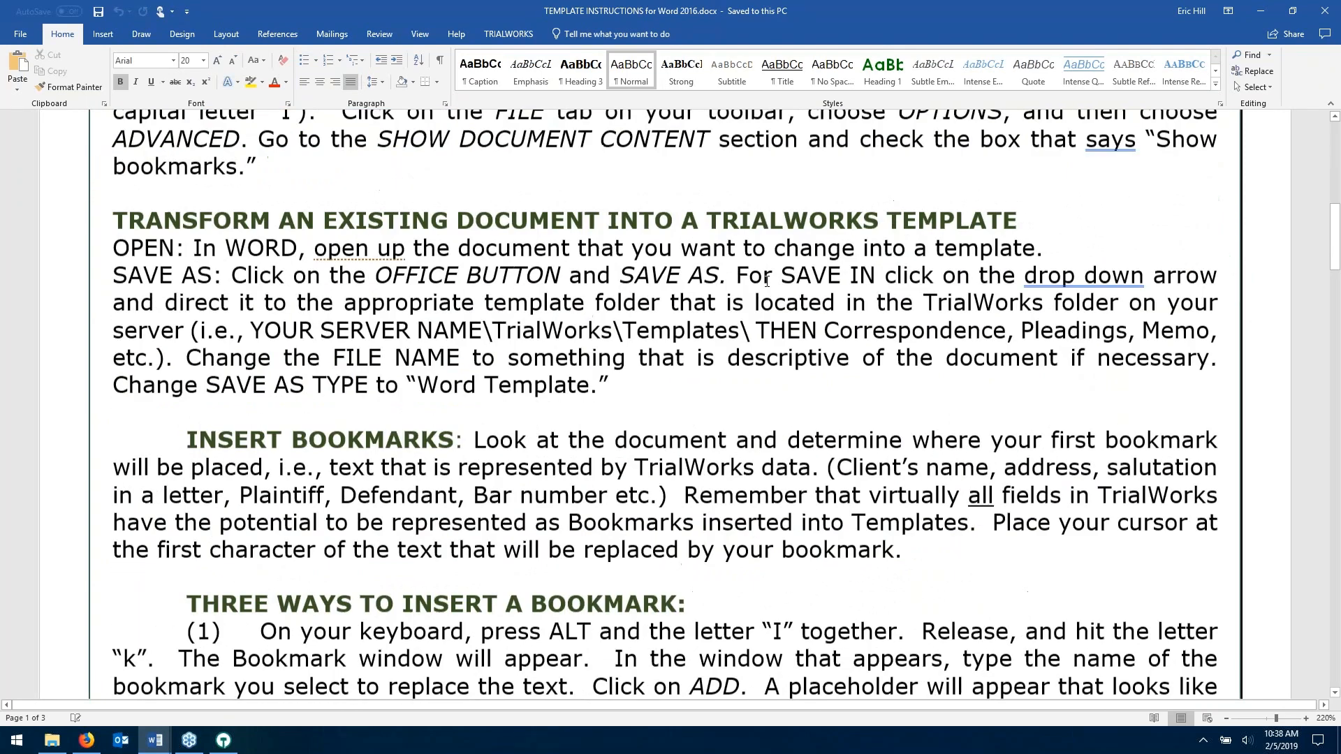
scroll(665, 406, "down", 2)
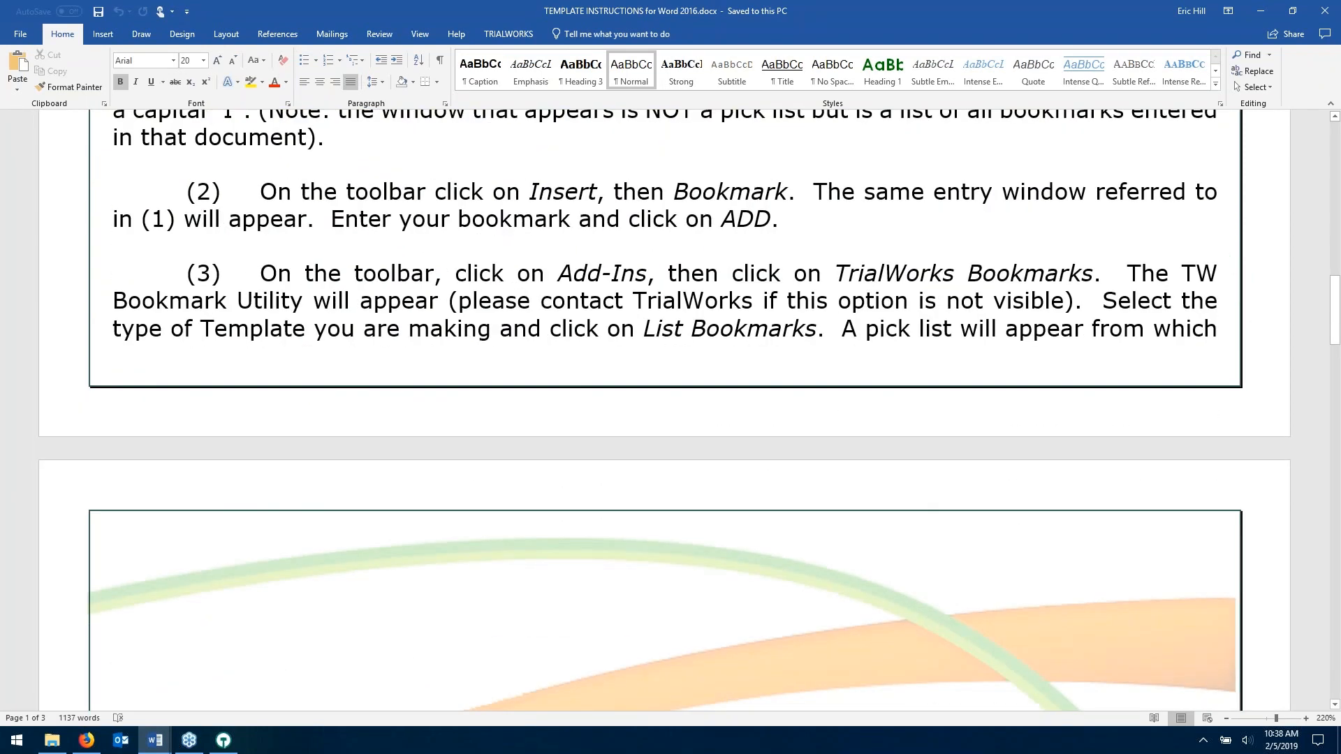
scroll(666, 405, "up", 8)
left_click(1329, 8)
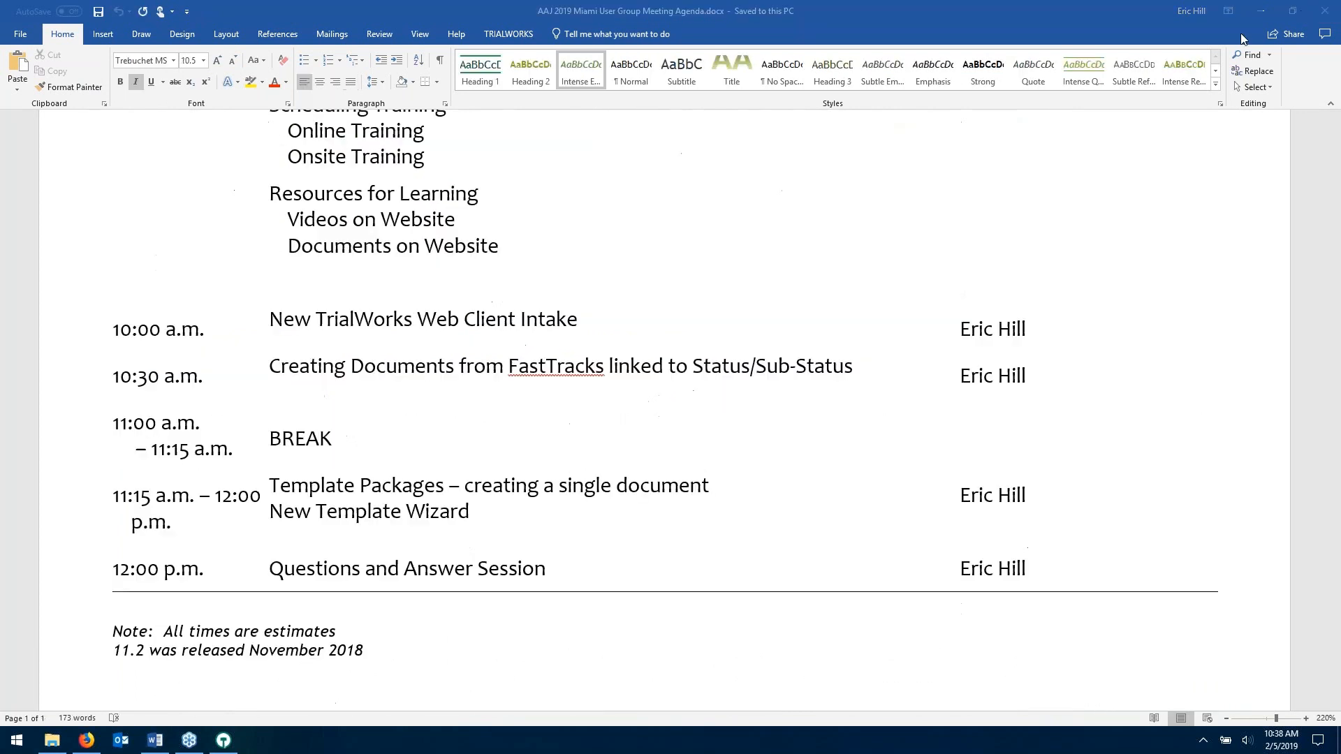
left_click(1261, 11)
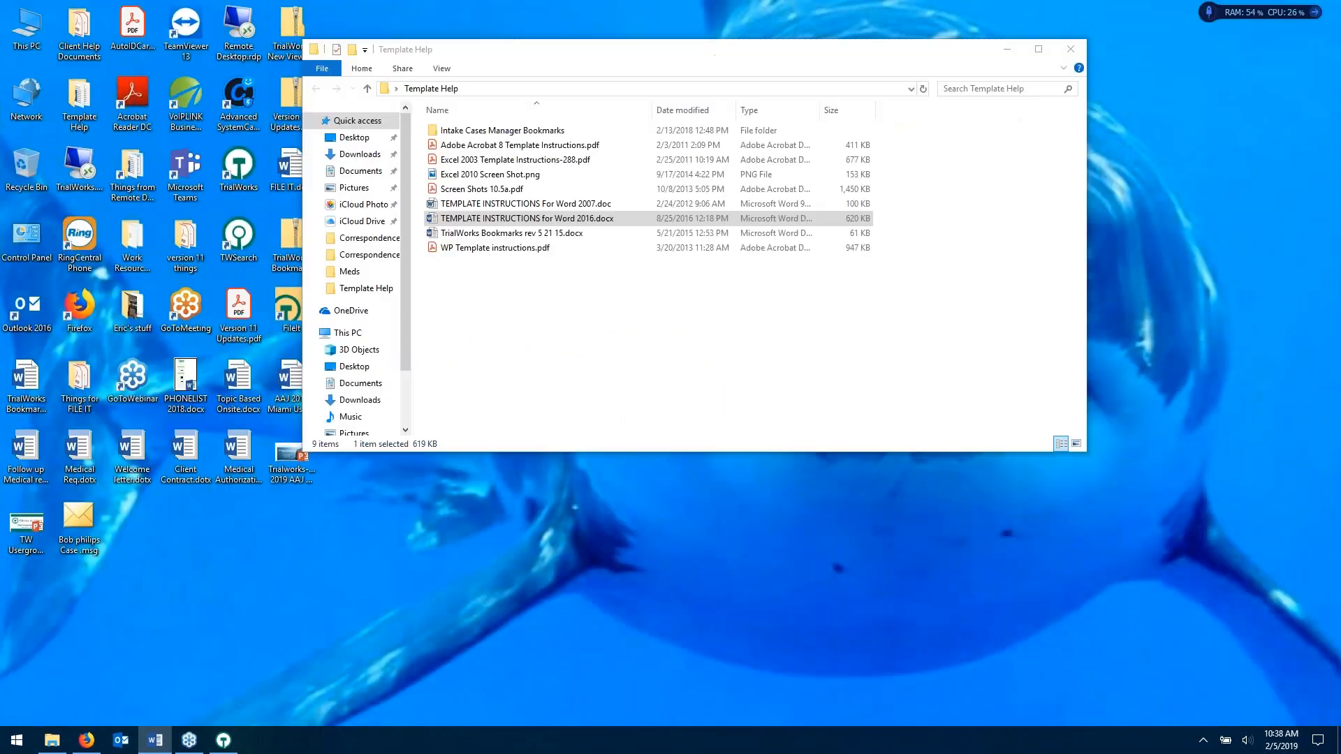
left_click(1070, 50)
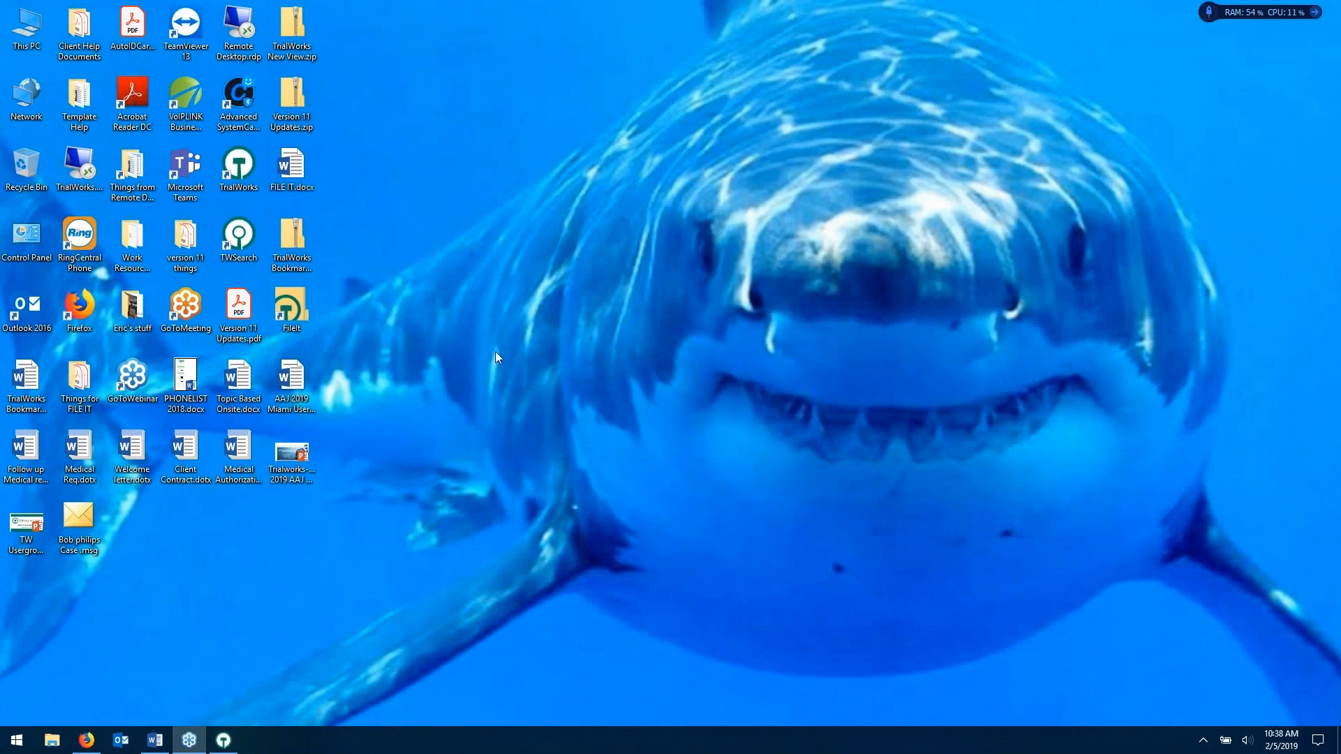
- Bring TrialWorks back to the front and switch the case to its Summary page
left_click(223, 740)
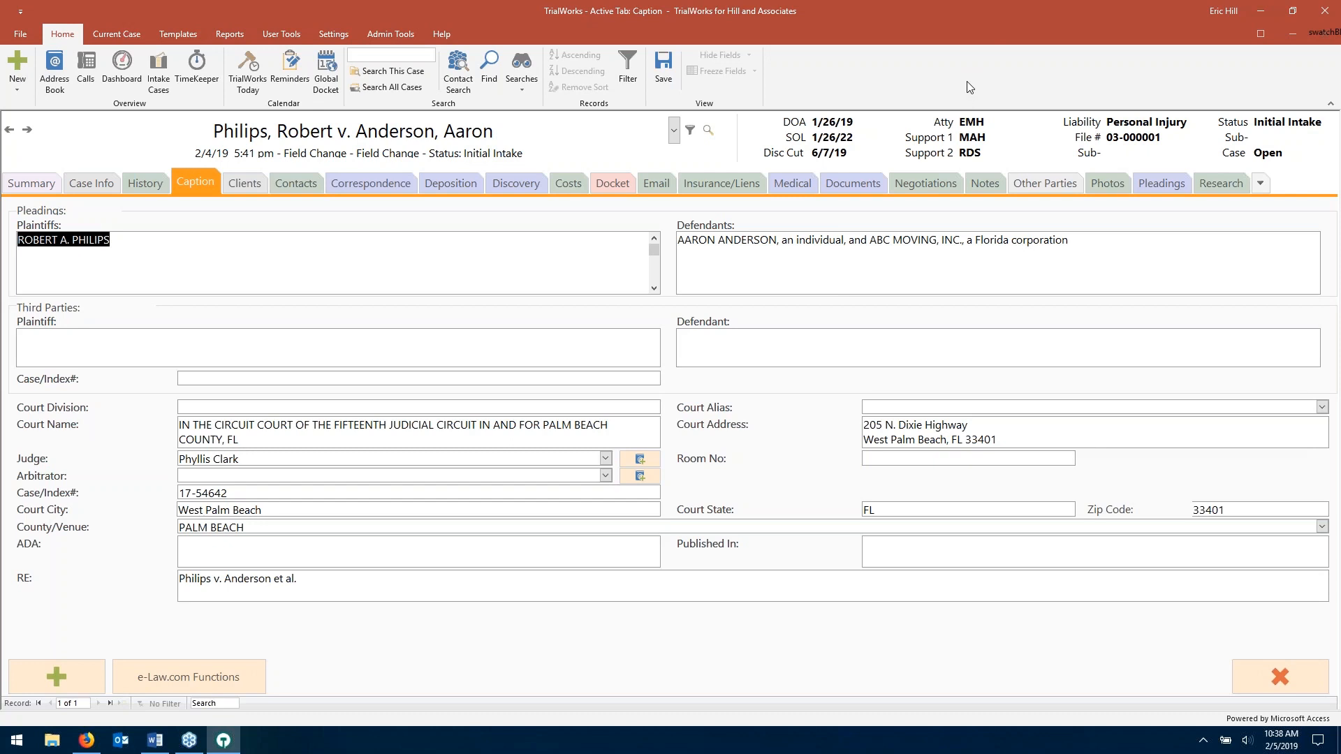
left_click(31, 183)
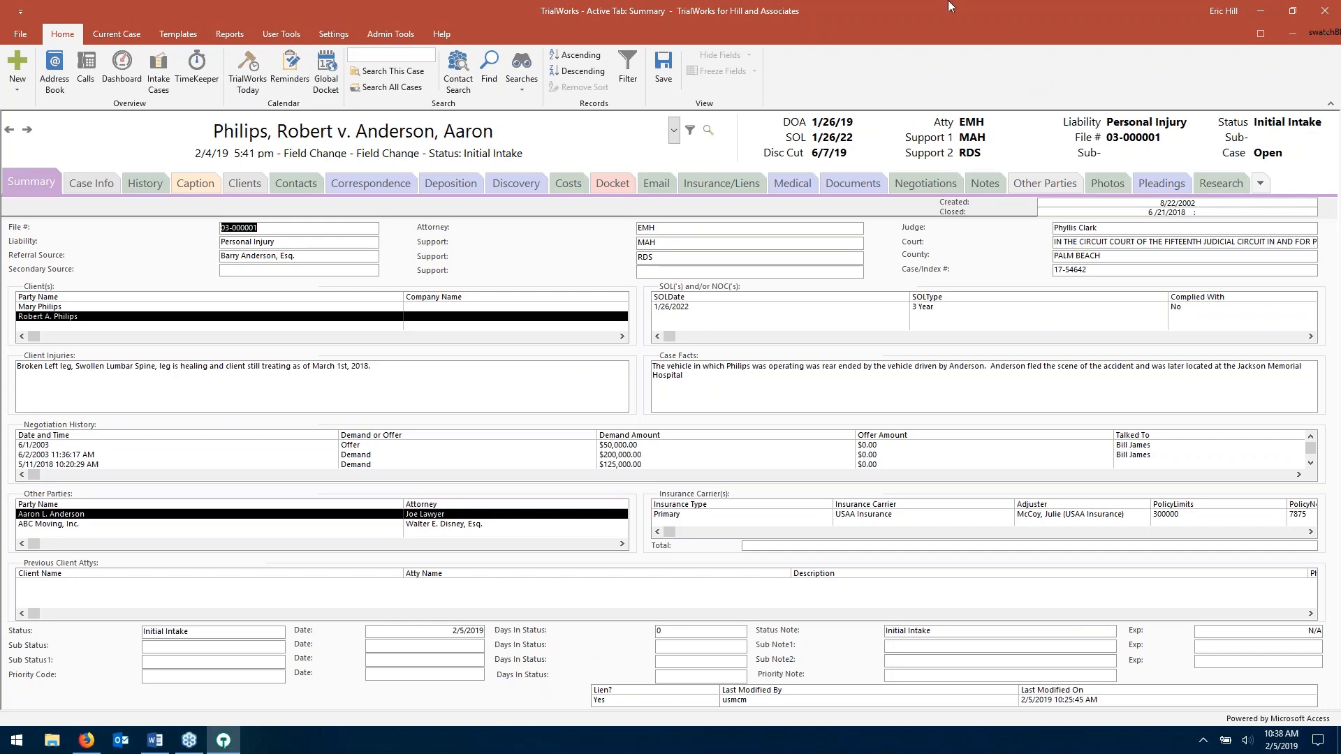
left_click(176, 36)
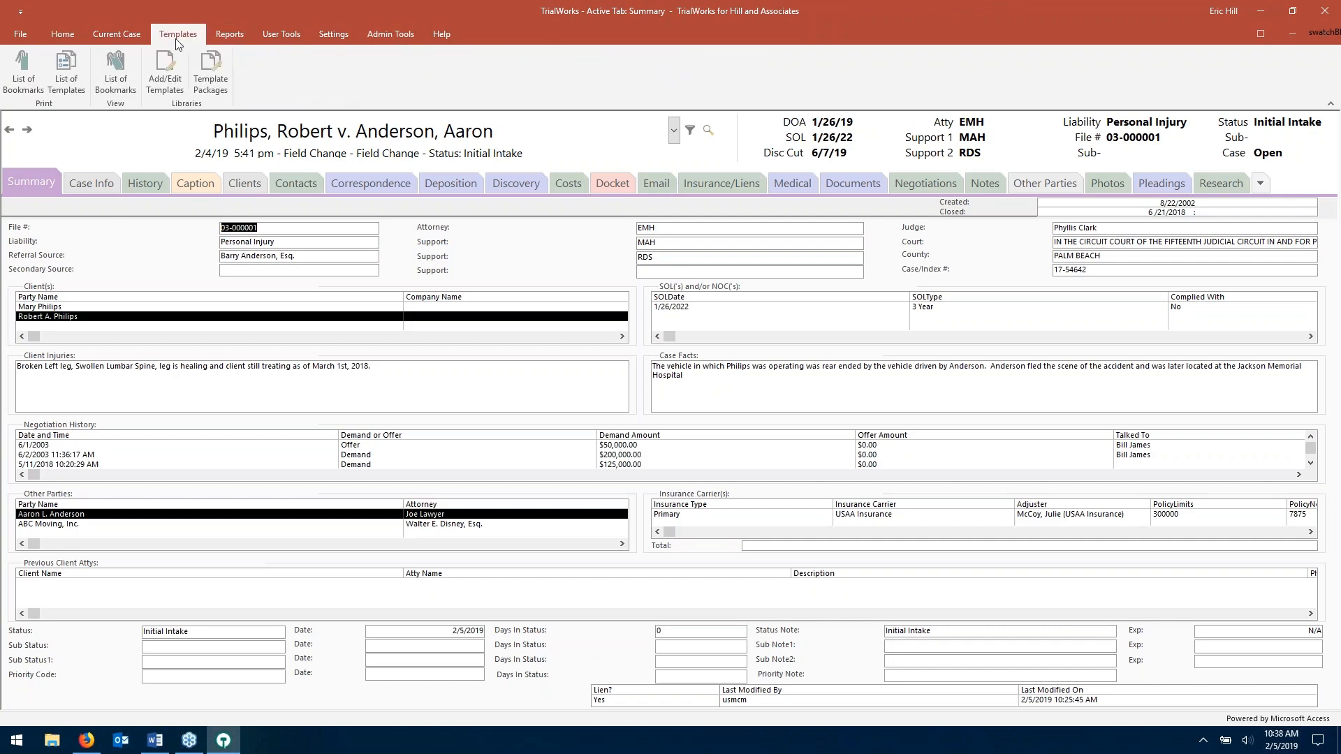
left_click(168, 78)
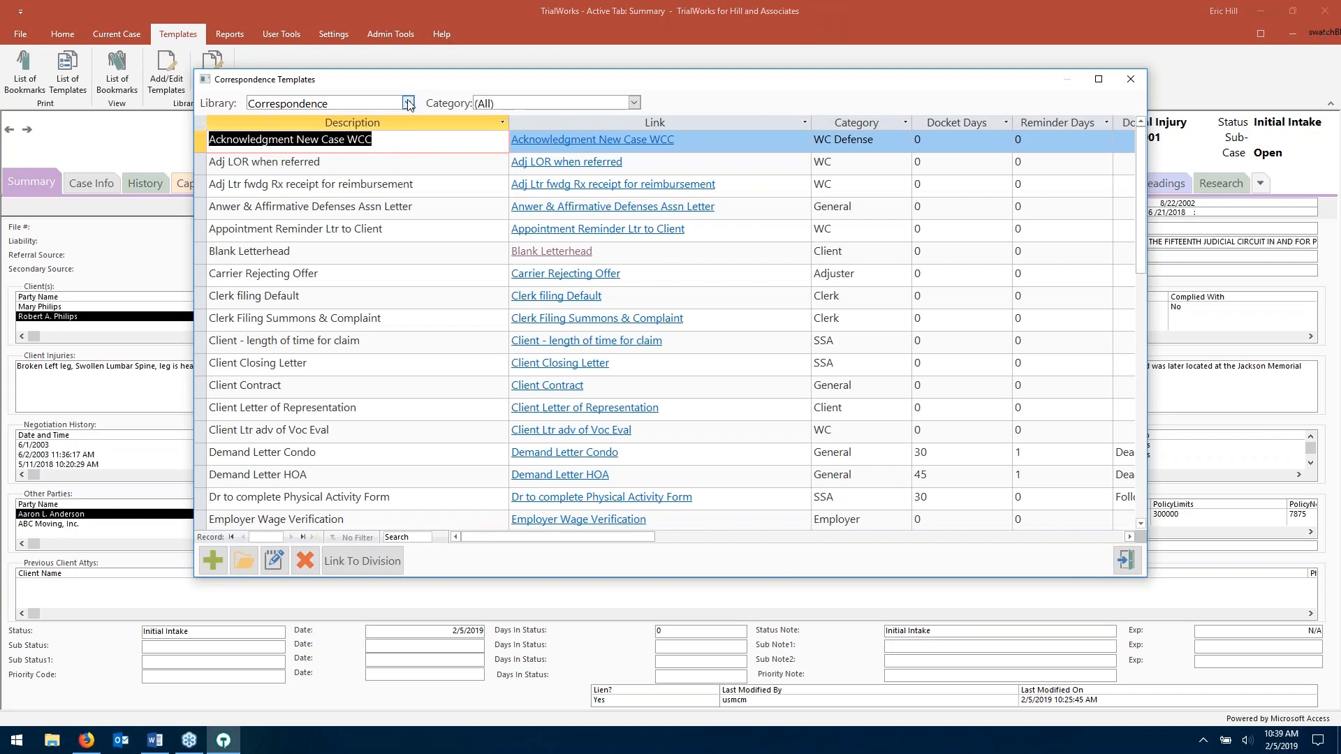
left_click(408, 102)
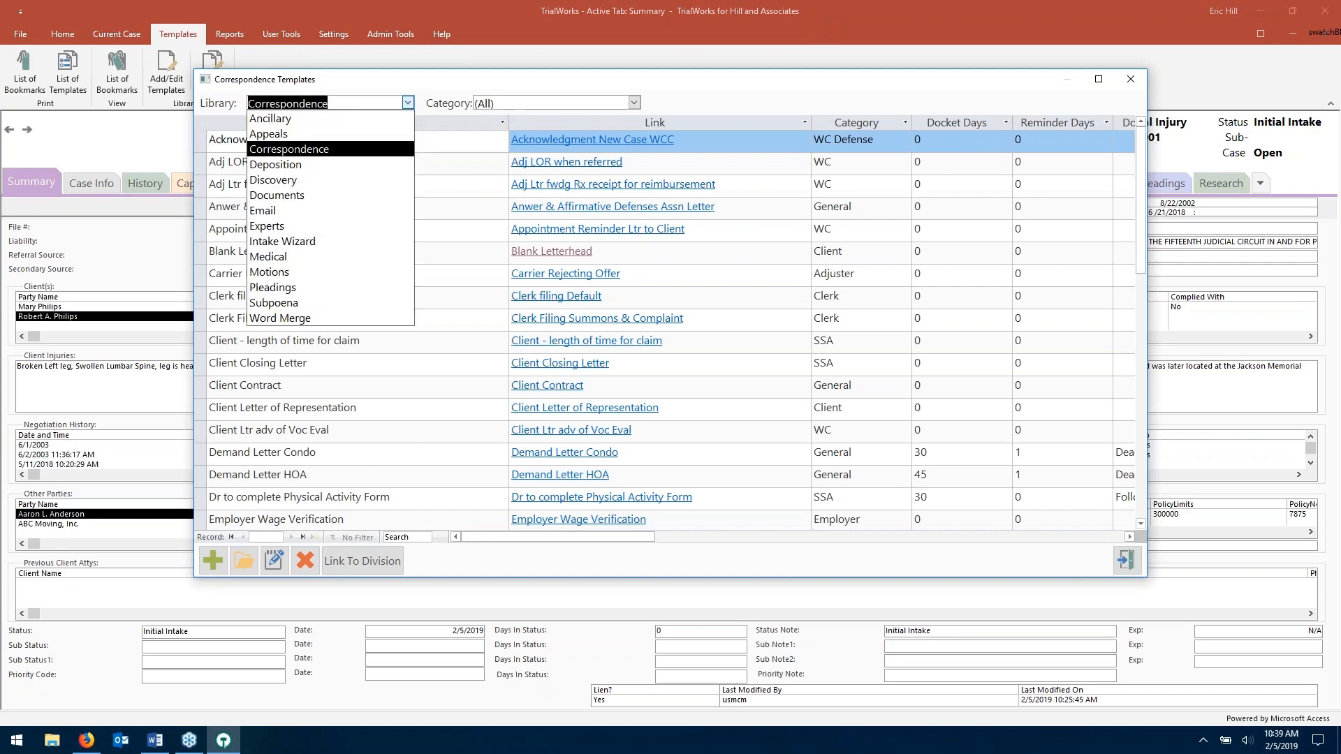
left_click(407, 103)
scroll(345, 351, "down", 6)
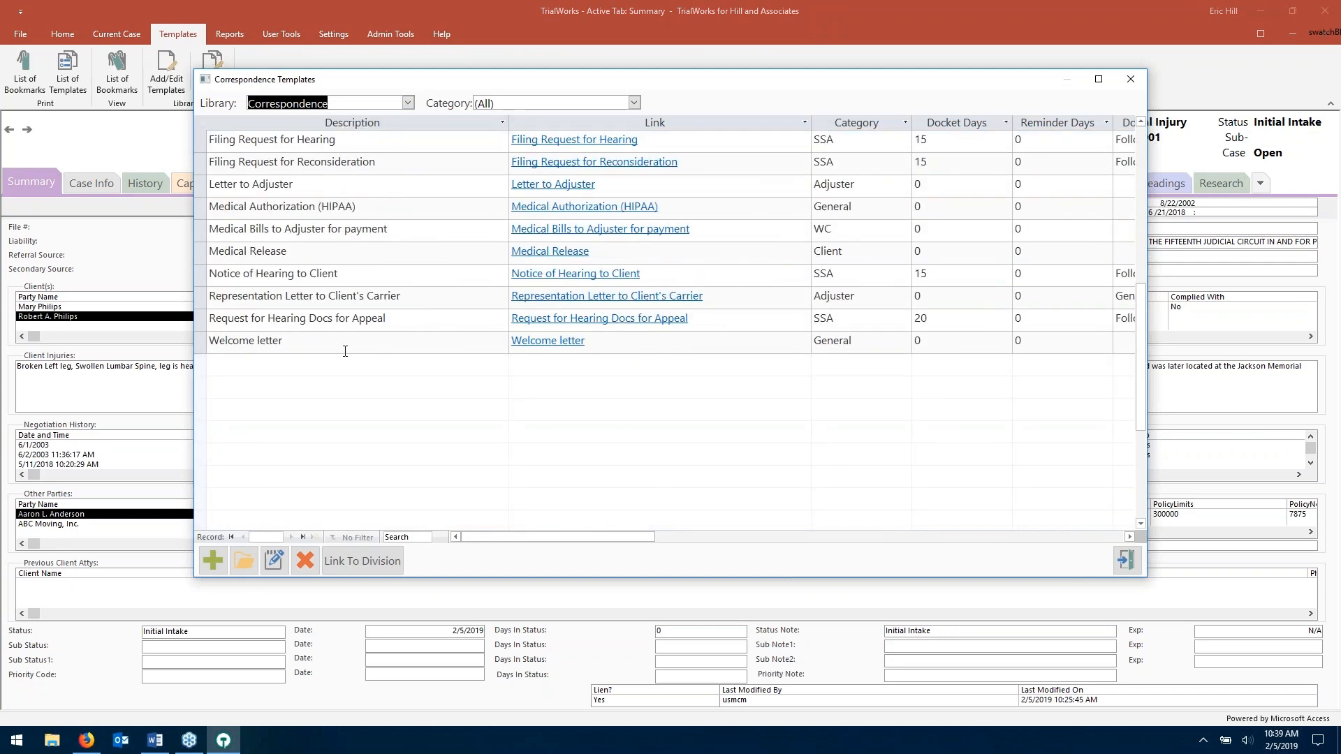
left_click(394, 346)
left_click(892, 343)
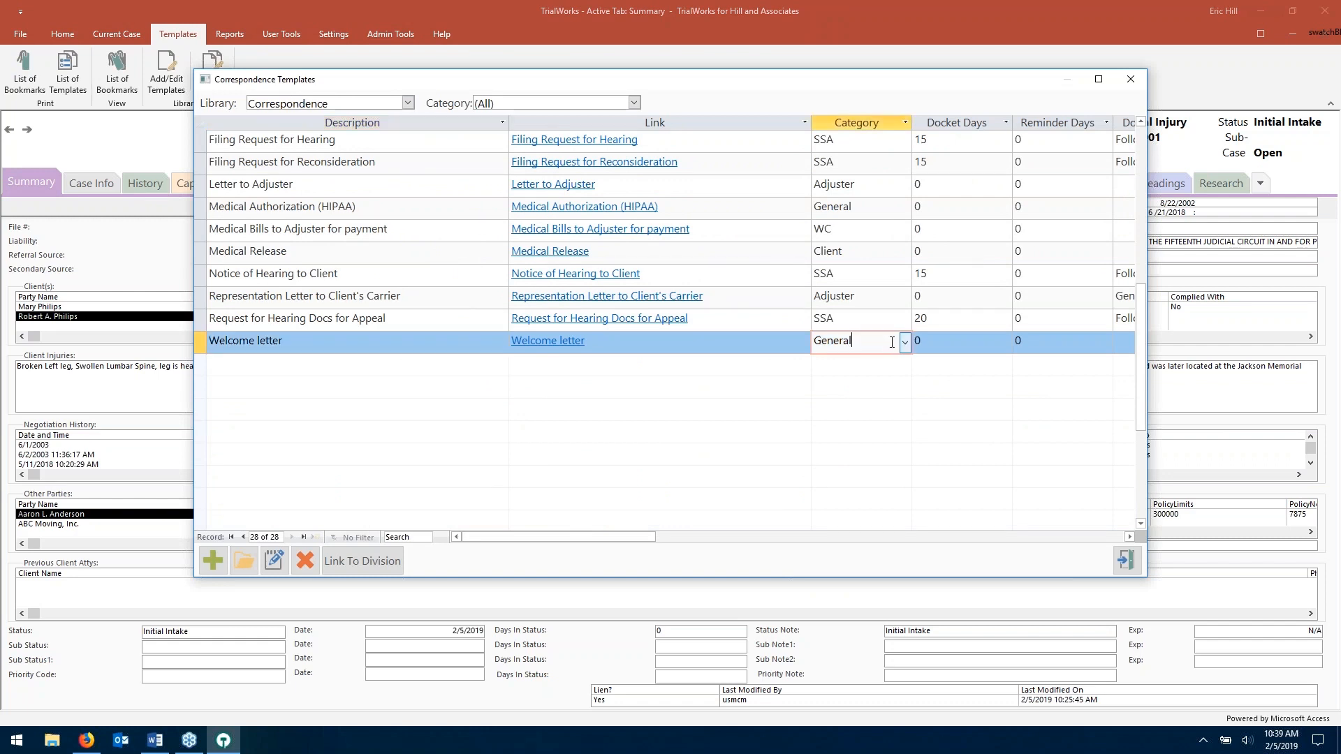
left_click(905, 343)
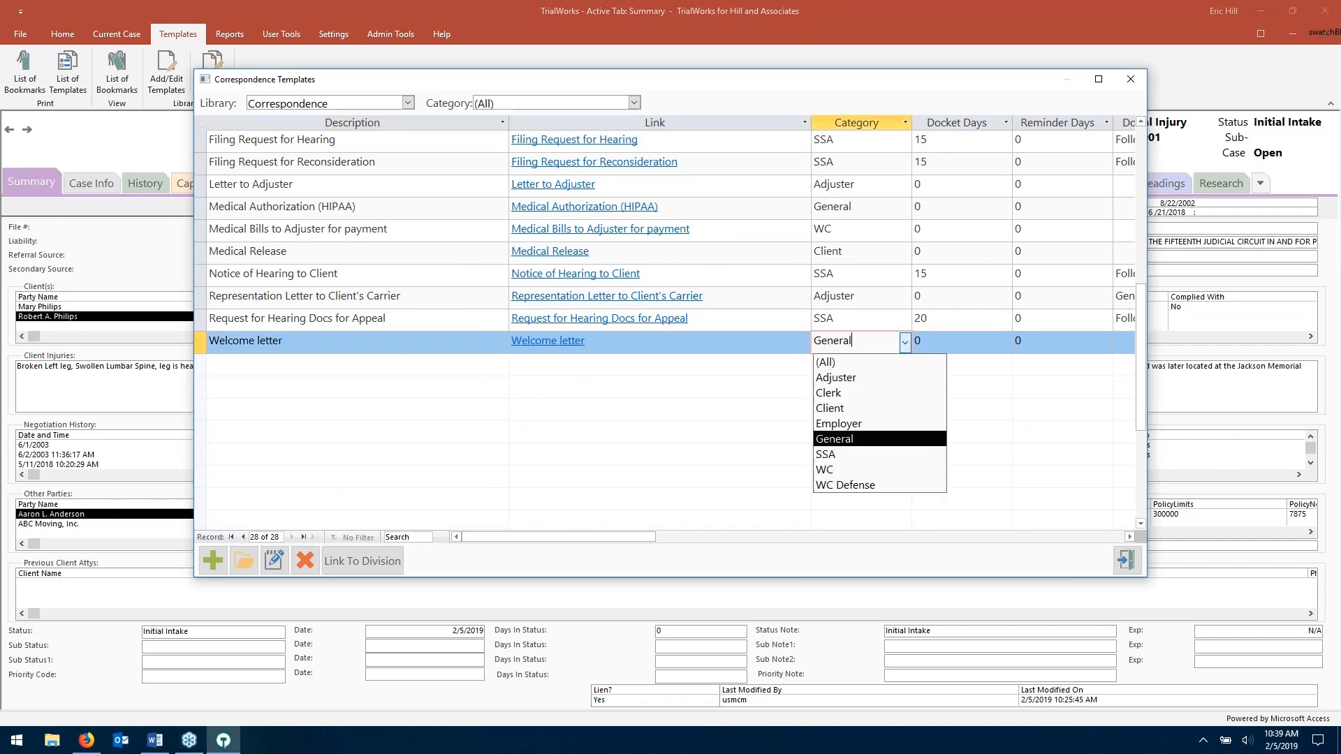
left_click(731, 423)
double_click(883, 346)
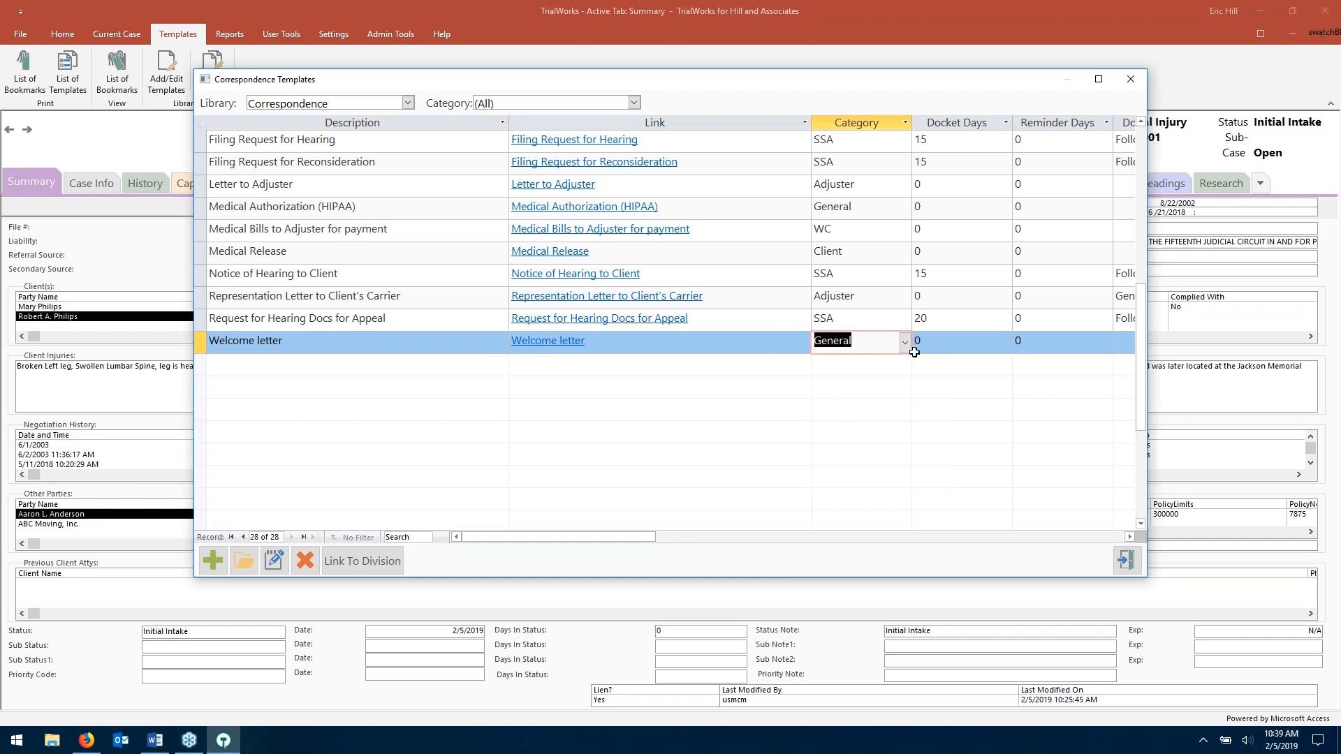
type("Client")
left_click(906, 342)
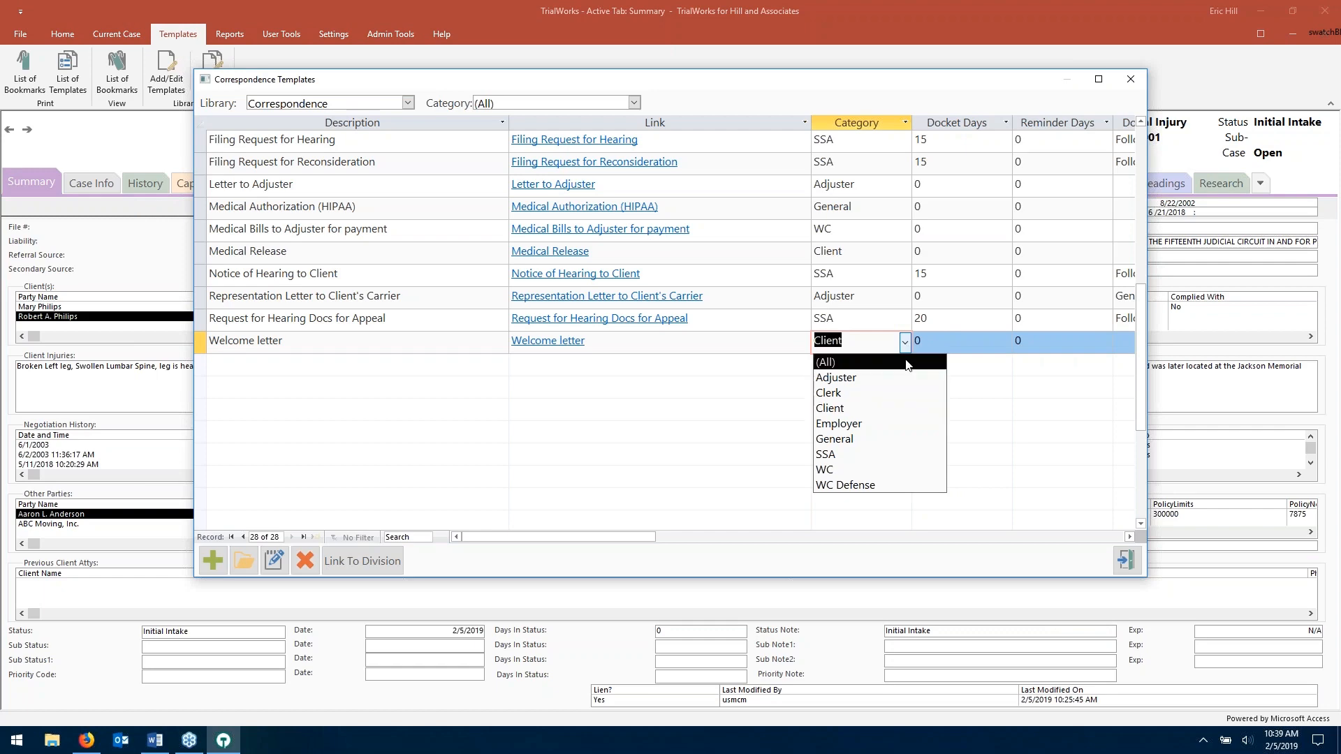
left_click(880, 438)
- Open the case's Correspondence records and back out of deleting the blank top record
left_click(1137, 560)
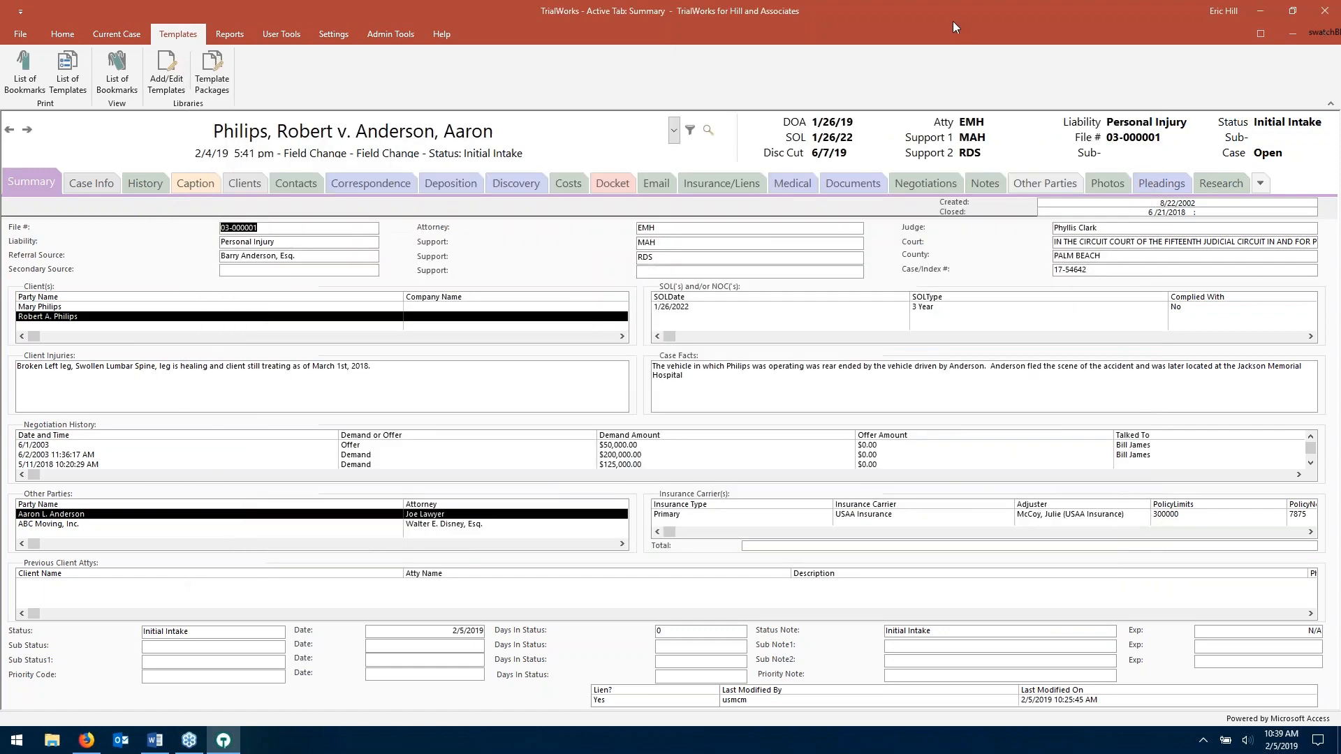
left_click(395, 188)
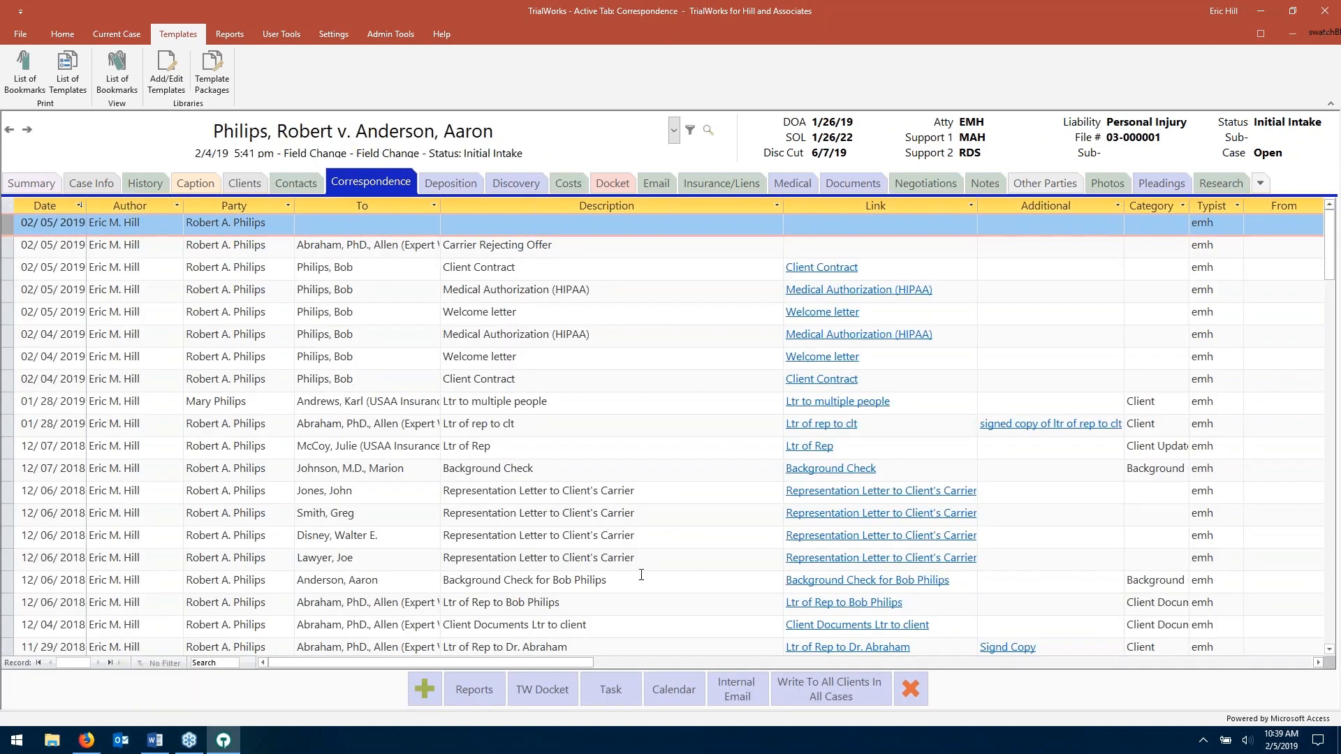
left_click(908, 695)
left_click(708, 427)
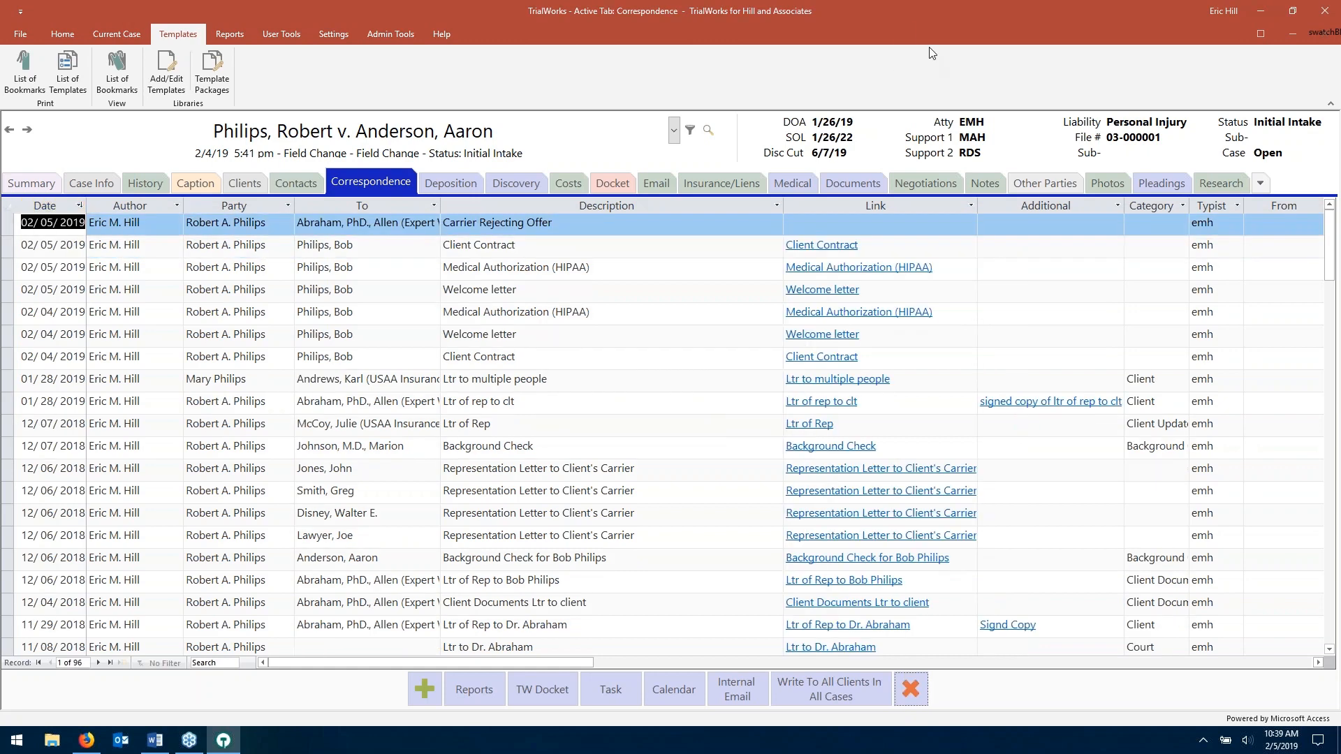
- Filter the Category column to Client Documents only, showing 7 of 96 records
left_click(1152, 204)
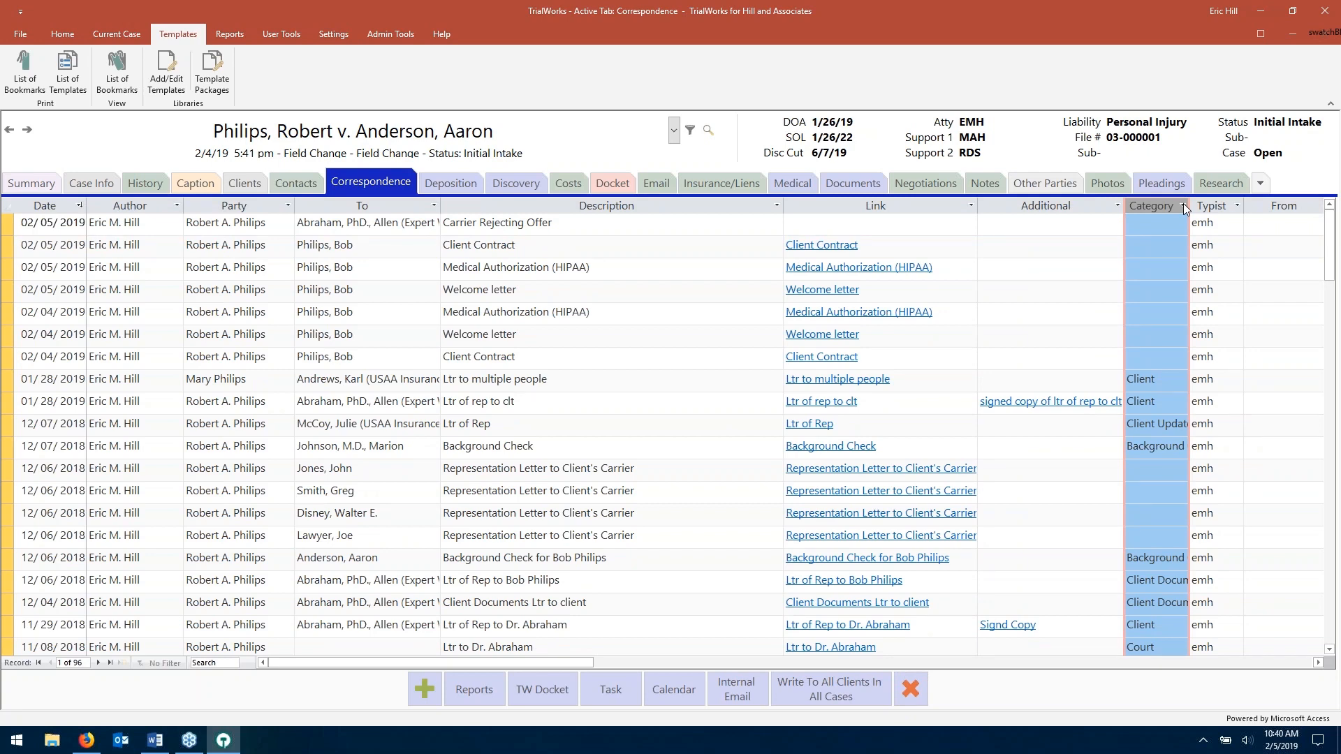
left_click(1181, 205)
left_click(1214, 299)
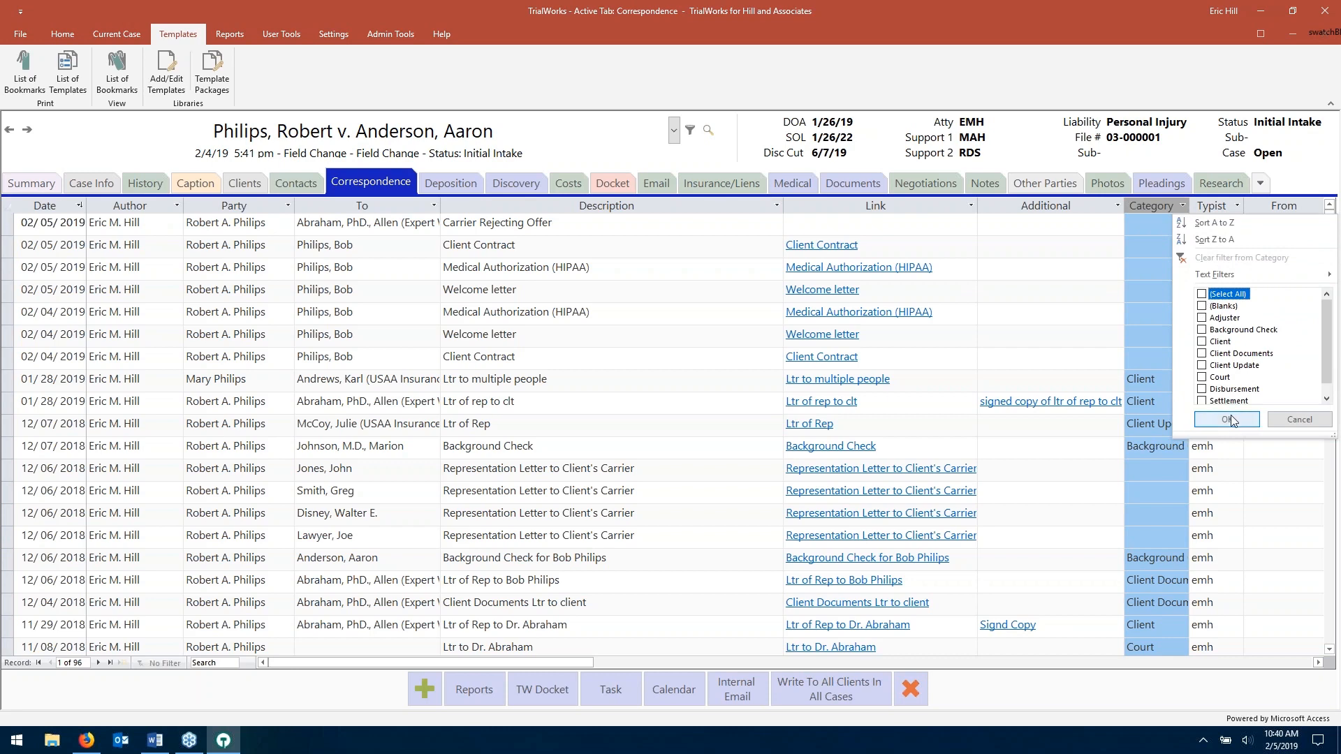
scroll(1226, 385, "down", 1)
left_click(1210, 342)
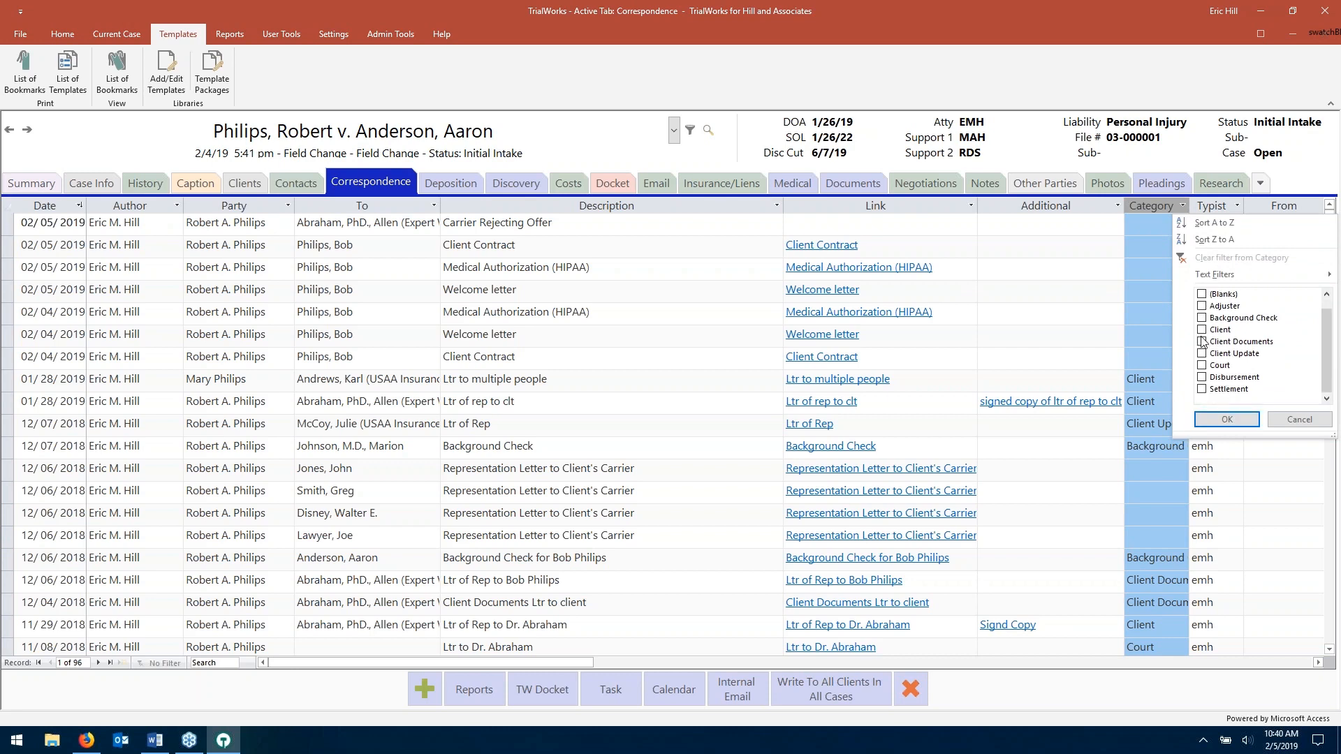
left_click(1228, 419)
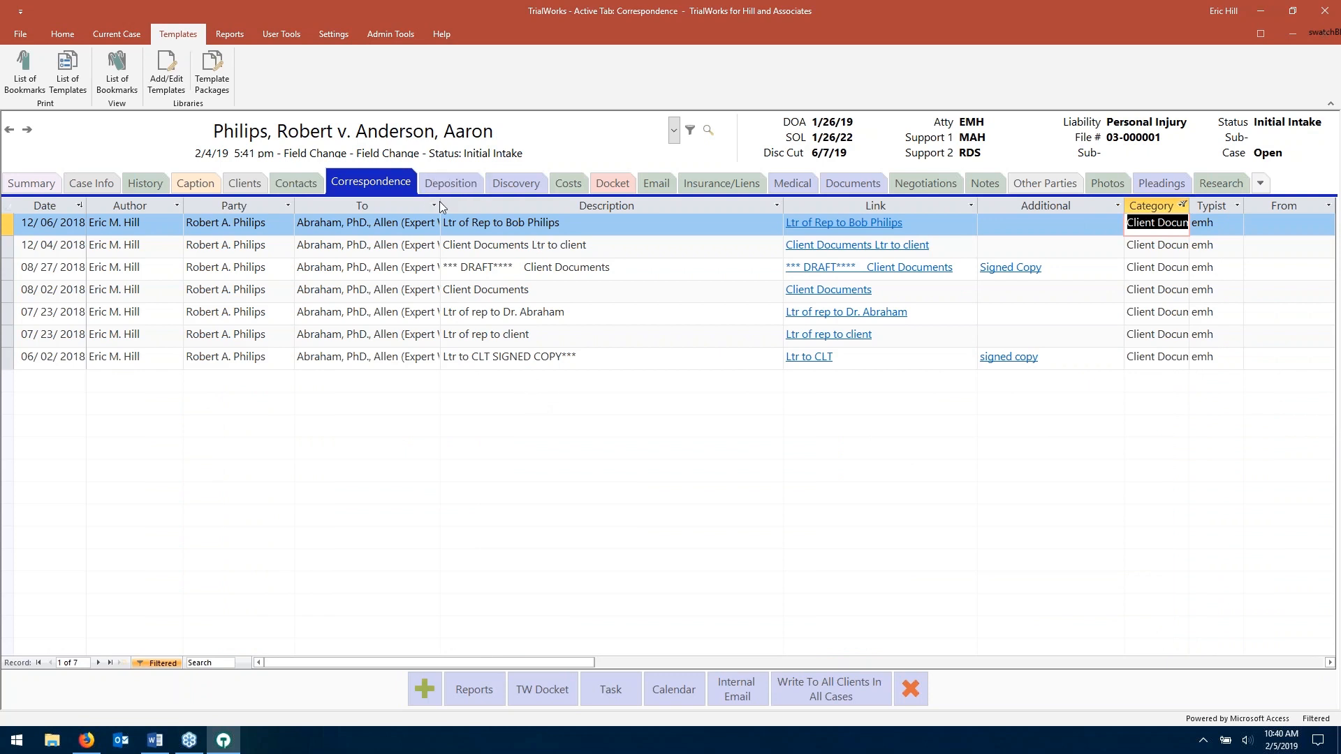
left_click(329, 33)
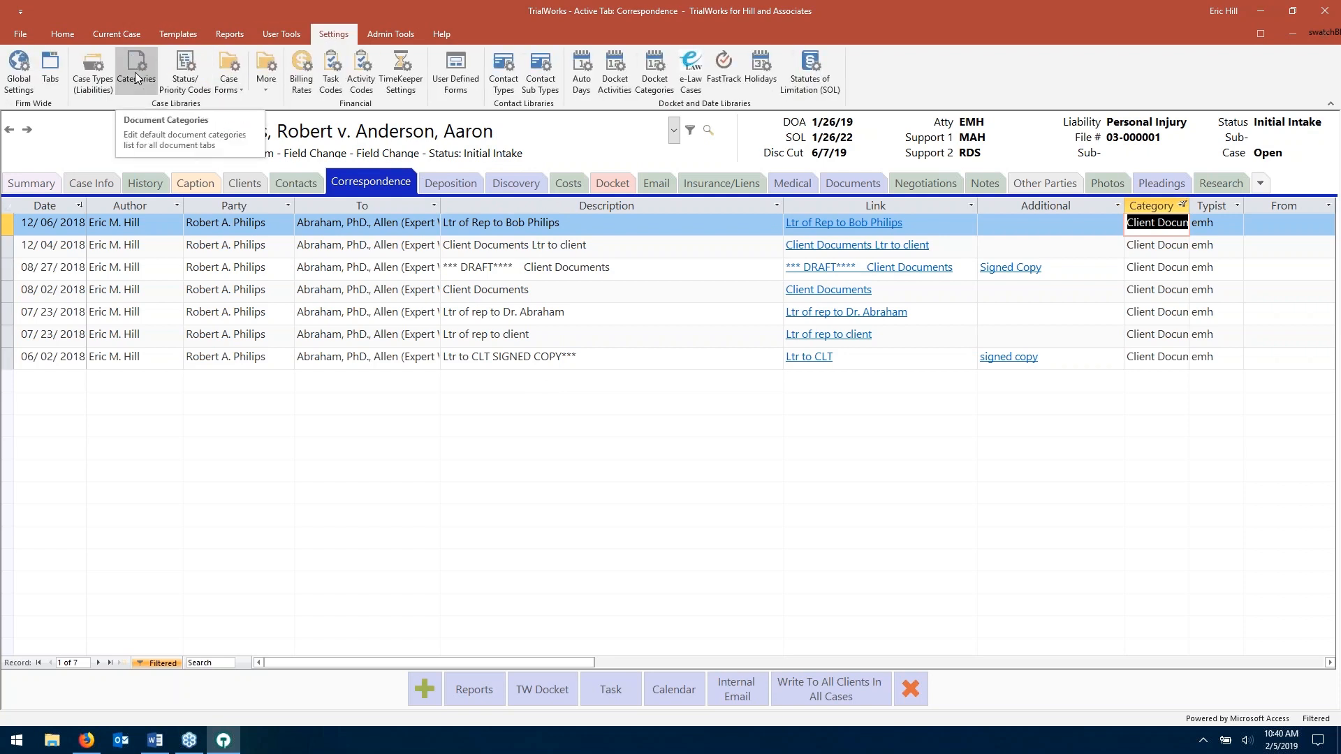
left_click(135, 73)
scroll(654, 294, "down", 4)
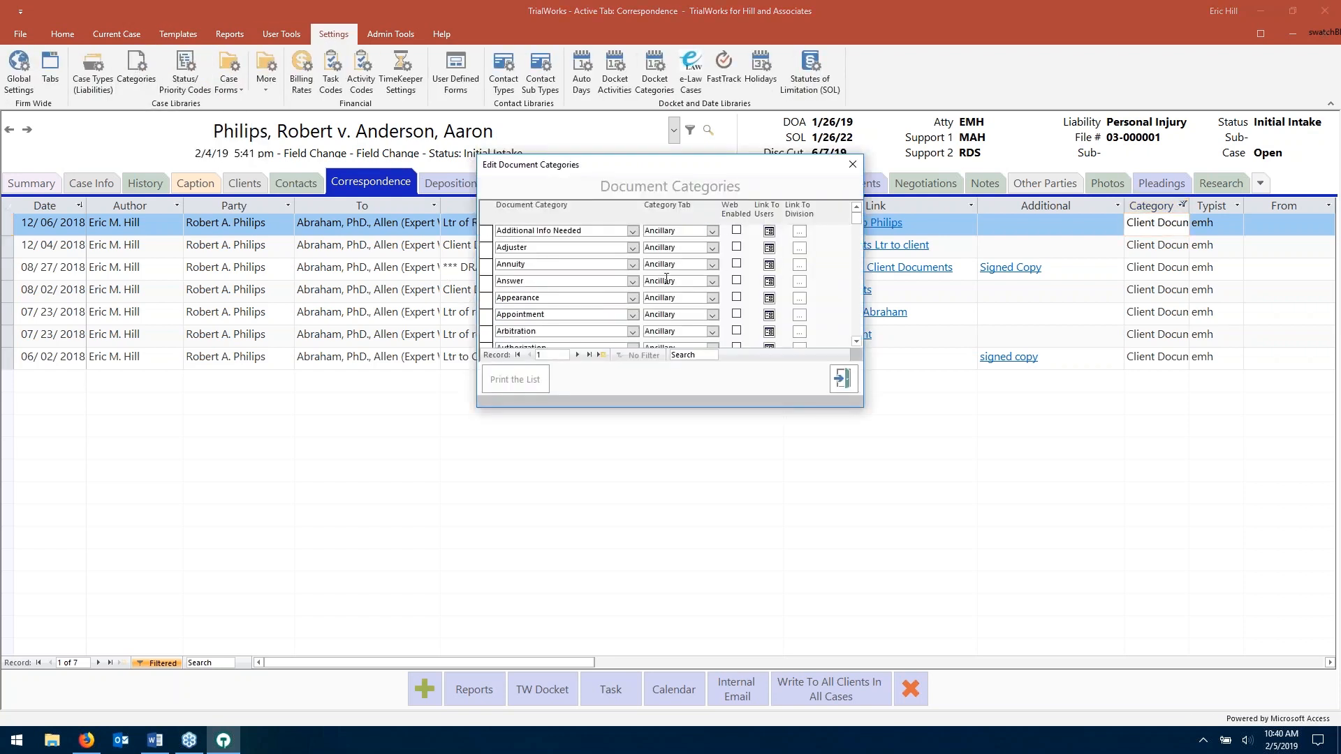
scroll(654, 294, "down", 1)
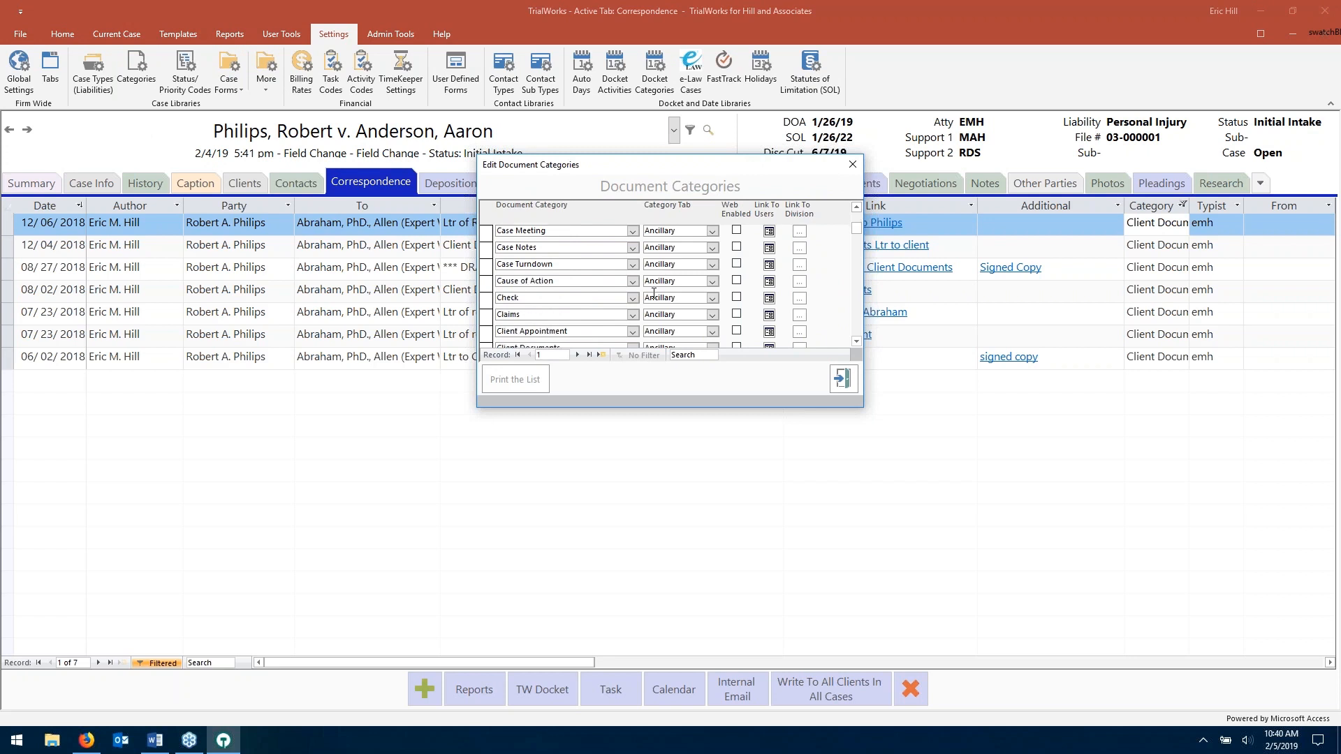
scroll(566, 347, "down", 2)
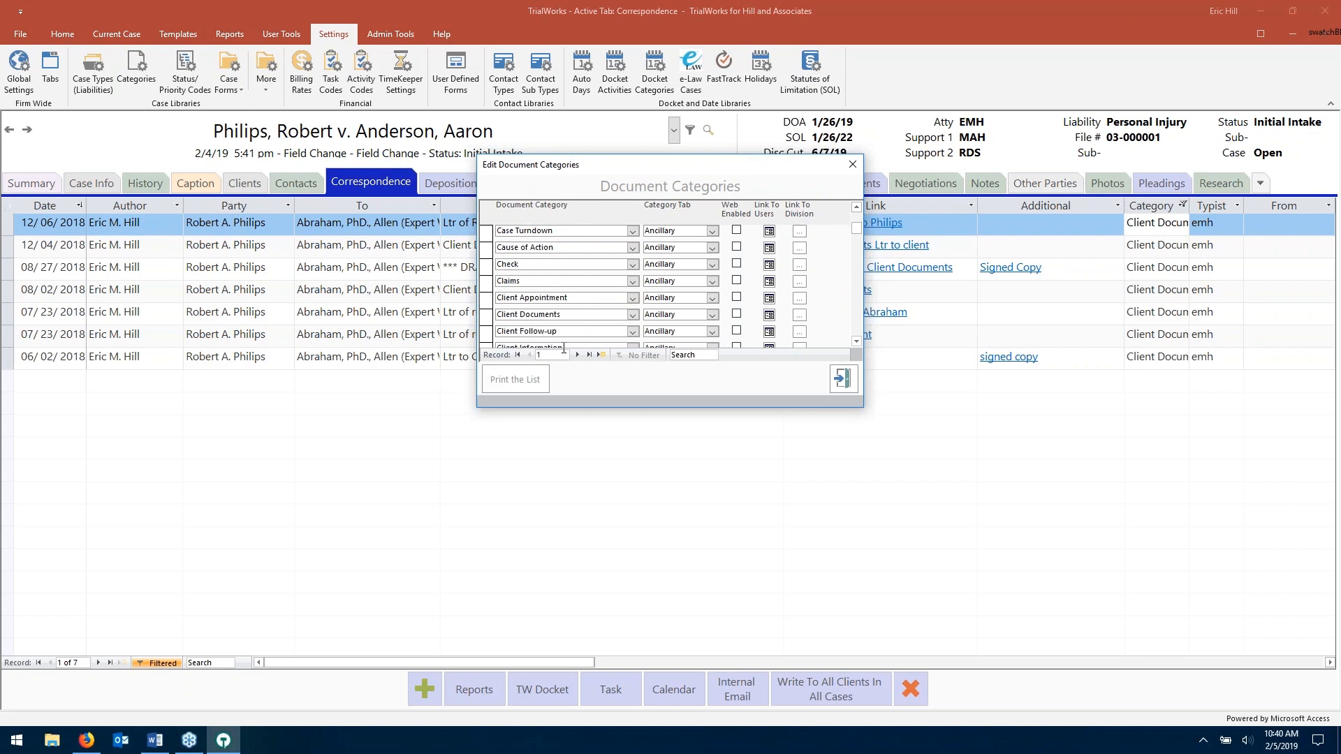
scroll(566, 347, "down", 3)
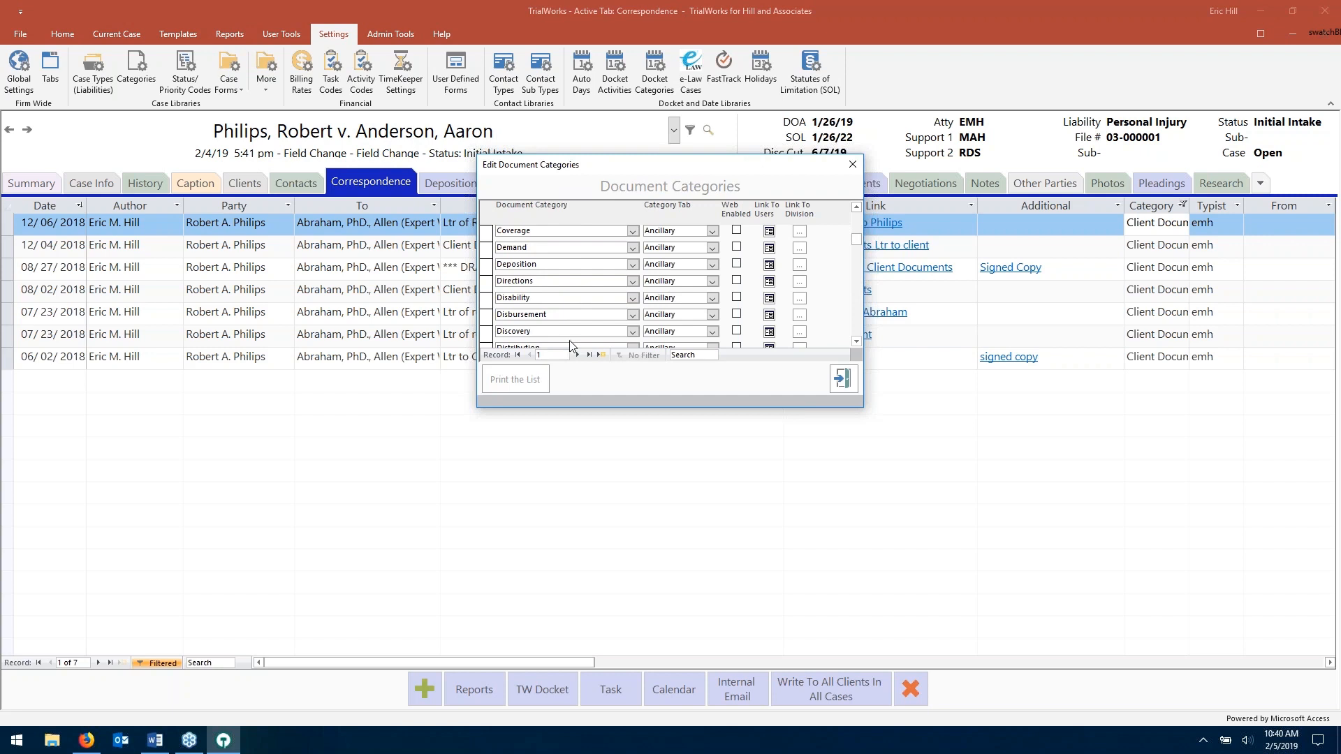
left_click_drag(857, 238, 858, 338)
left_click(616, 333)
left_click(712, 332)
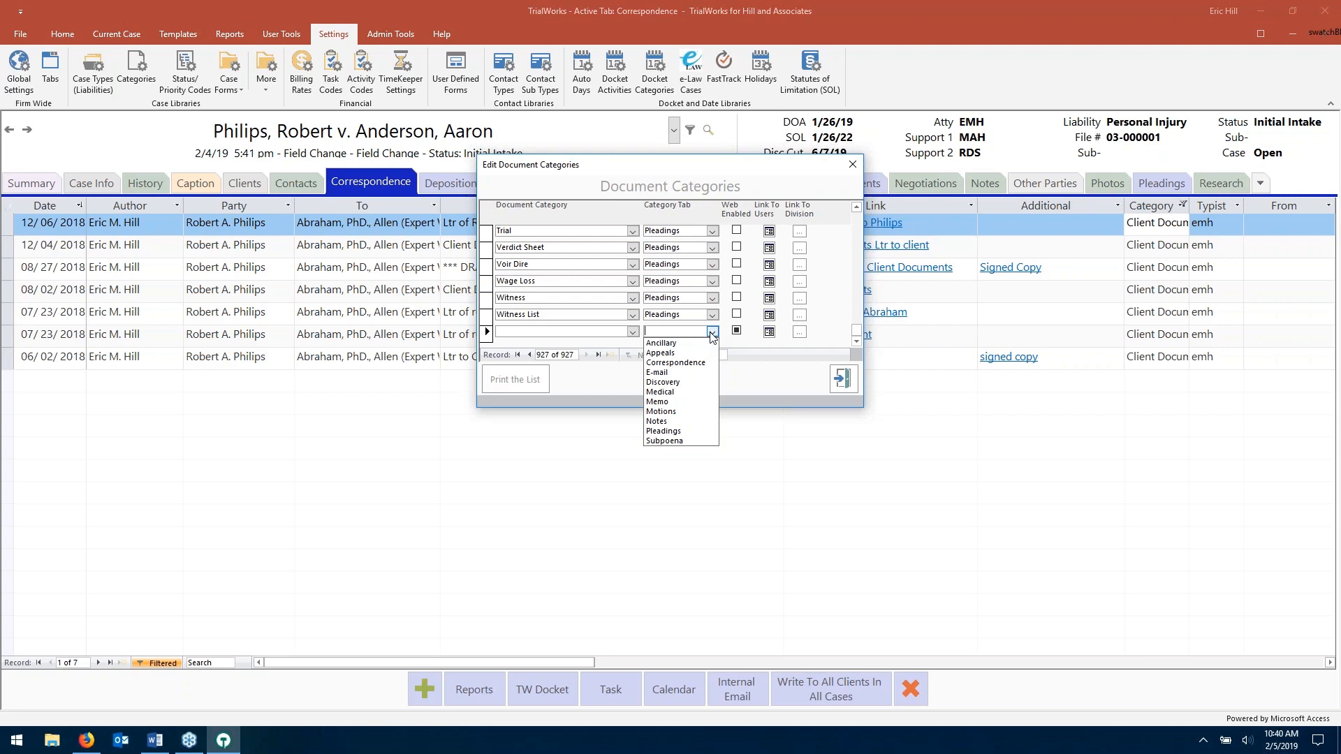
left_click(582, 392)
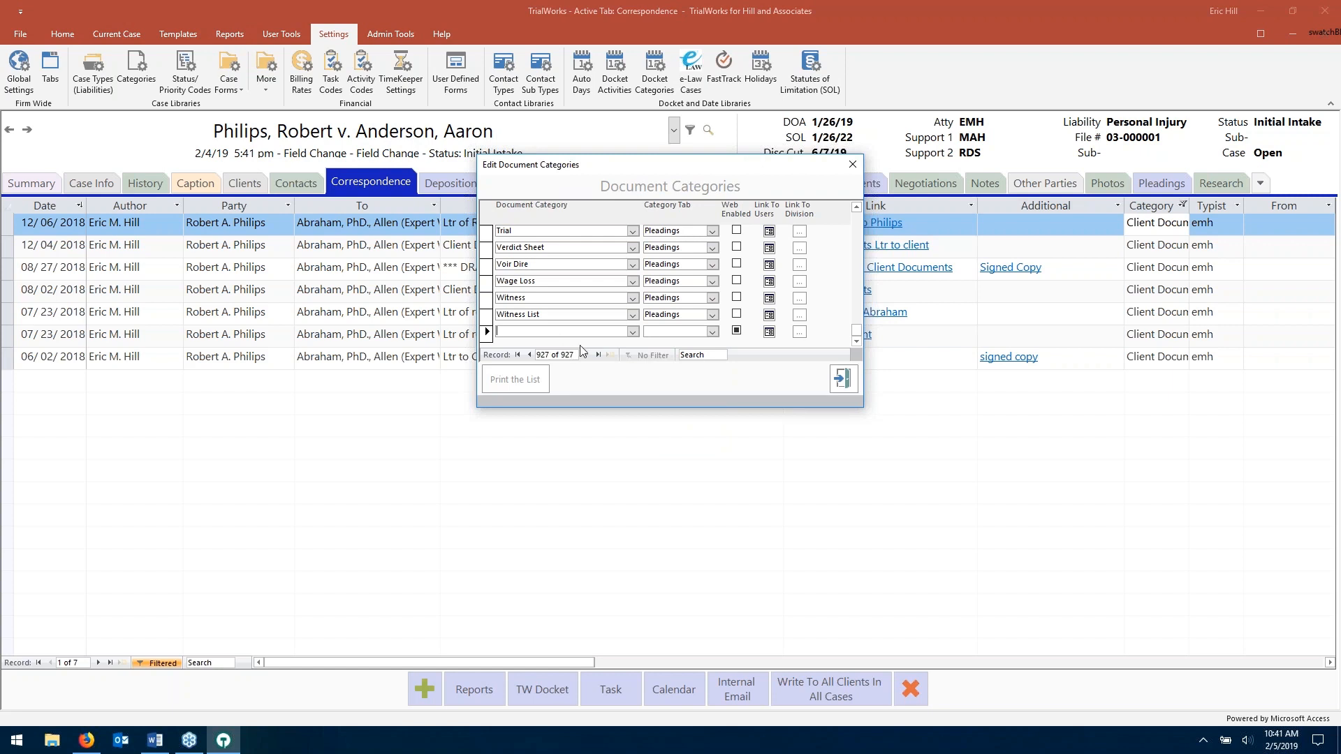
left_click(852, 166)
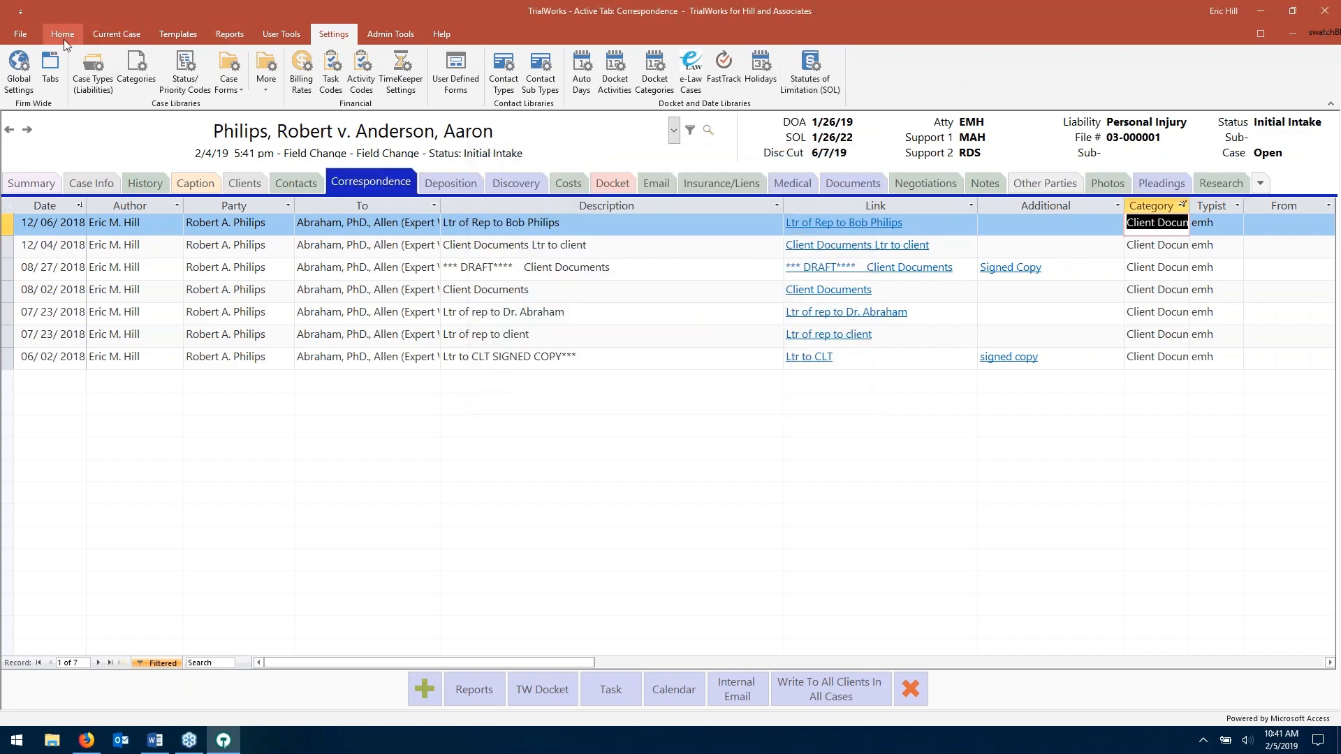
- Widen the Category column and clear the filter to list all 96 records
left_click(63, 35)
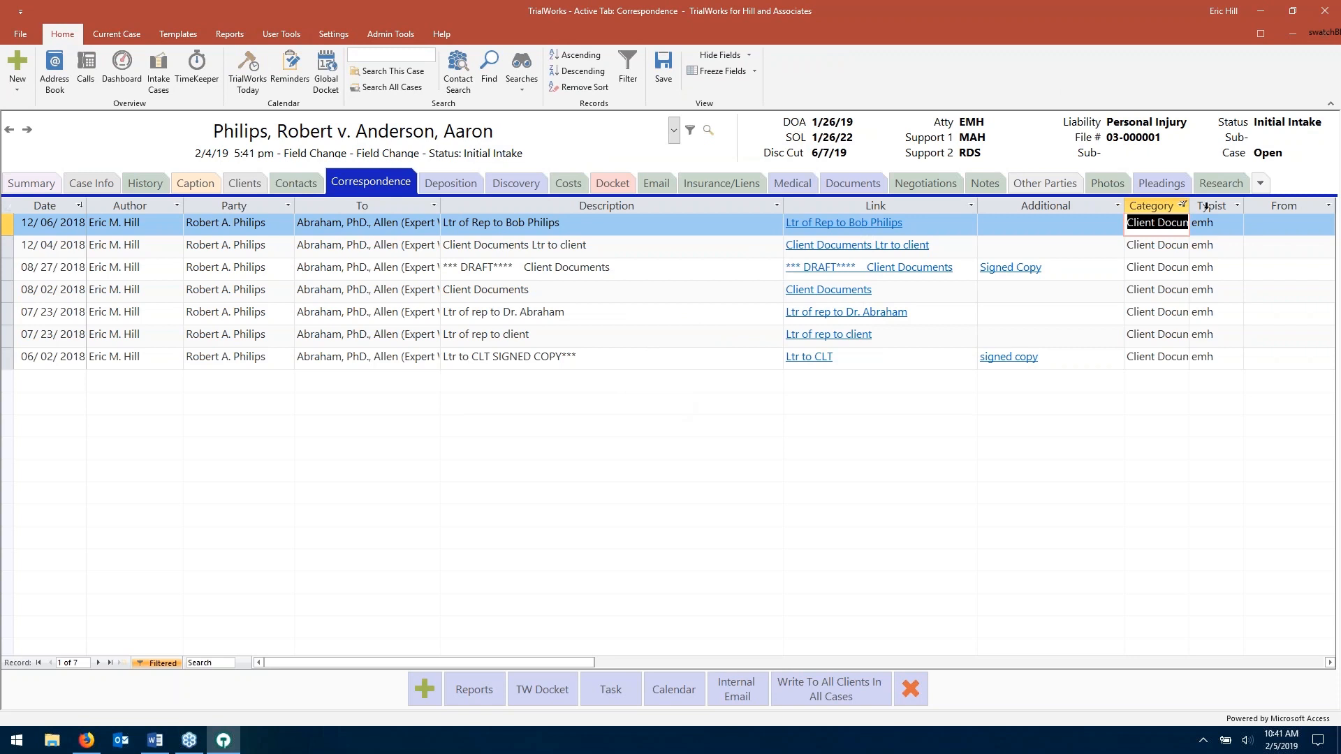
left_click_drag(1191, 206, 1223, 205)
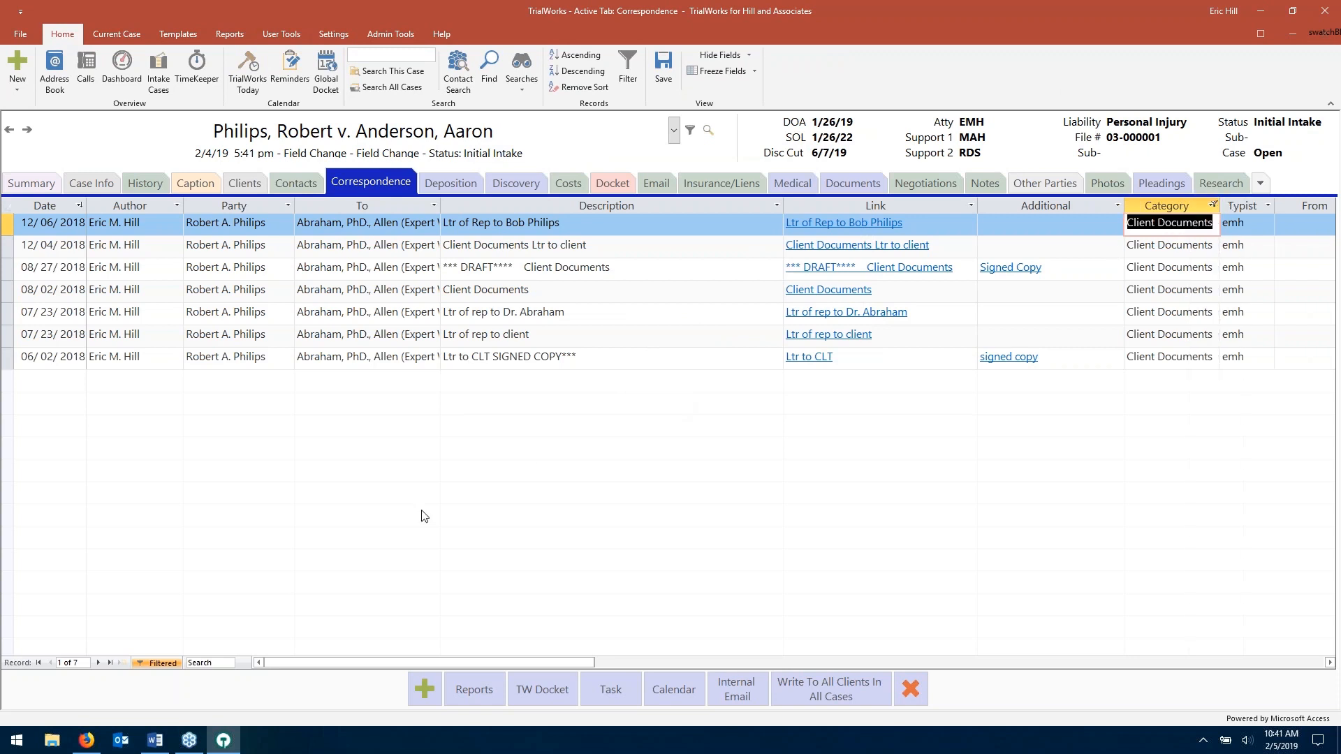
left_click(160, 664)
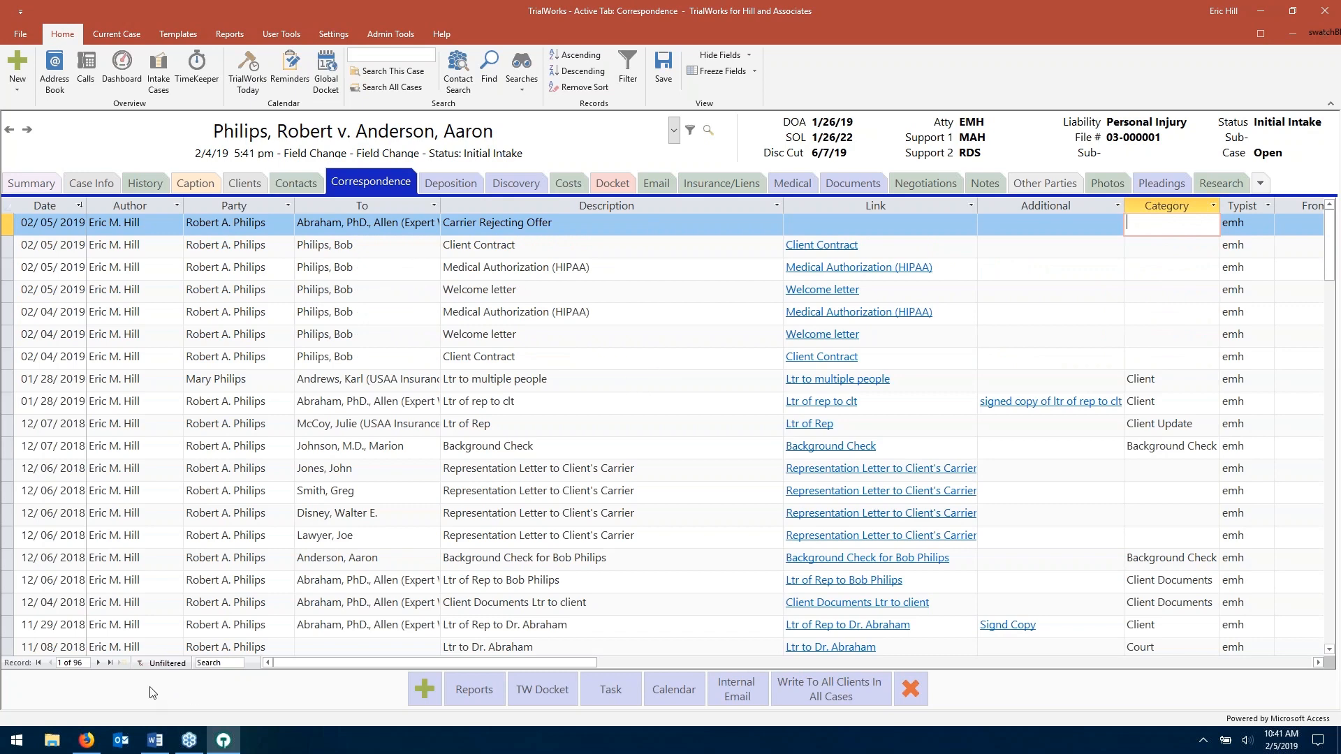
- Search the correspondence records for 'Ltr', step through the matches, then clear the search
left_click(230, 663)
left_click(231, 663)
type("Ltr")
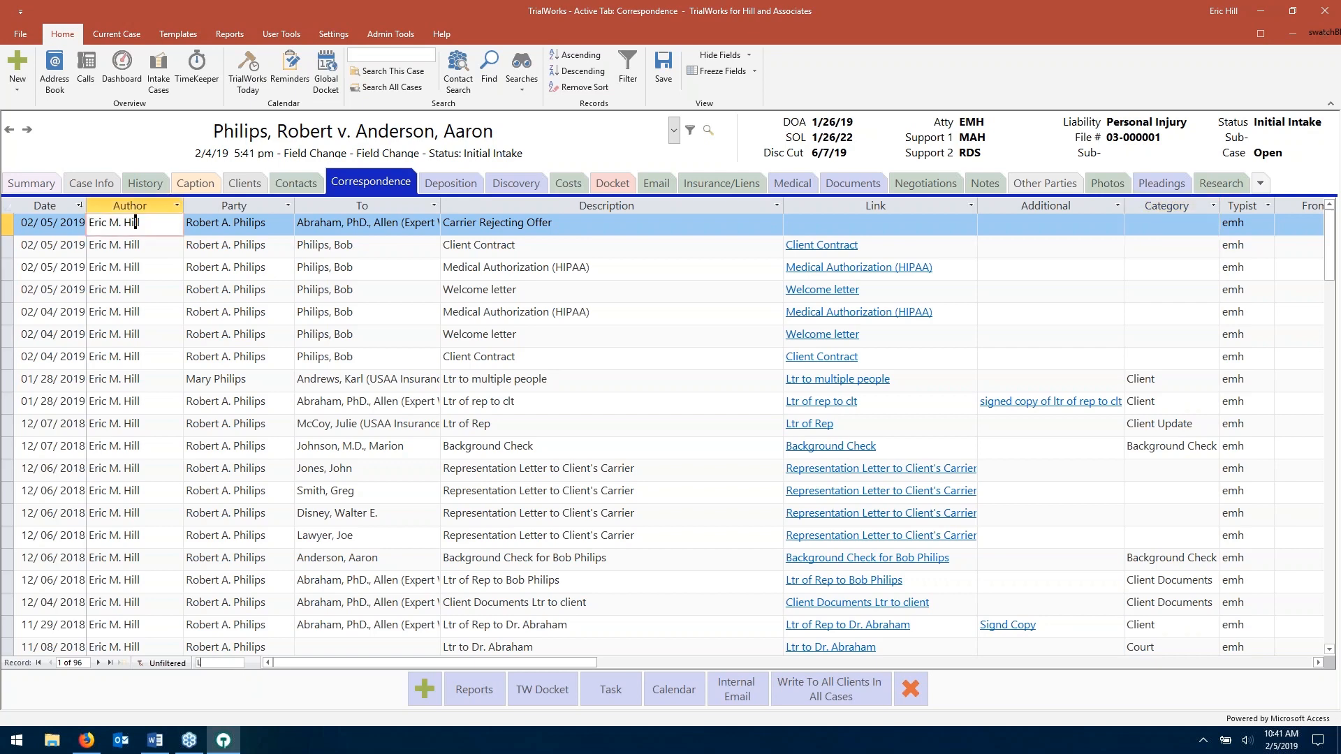
key("Return")
key("Return")
key("Return")
key("Return")
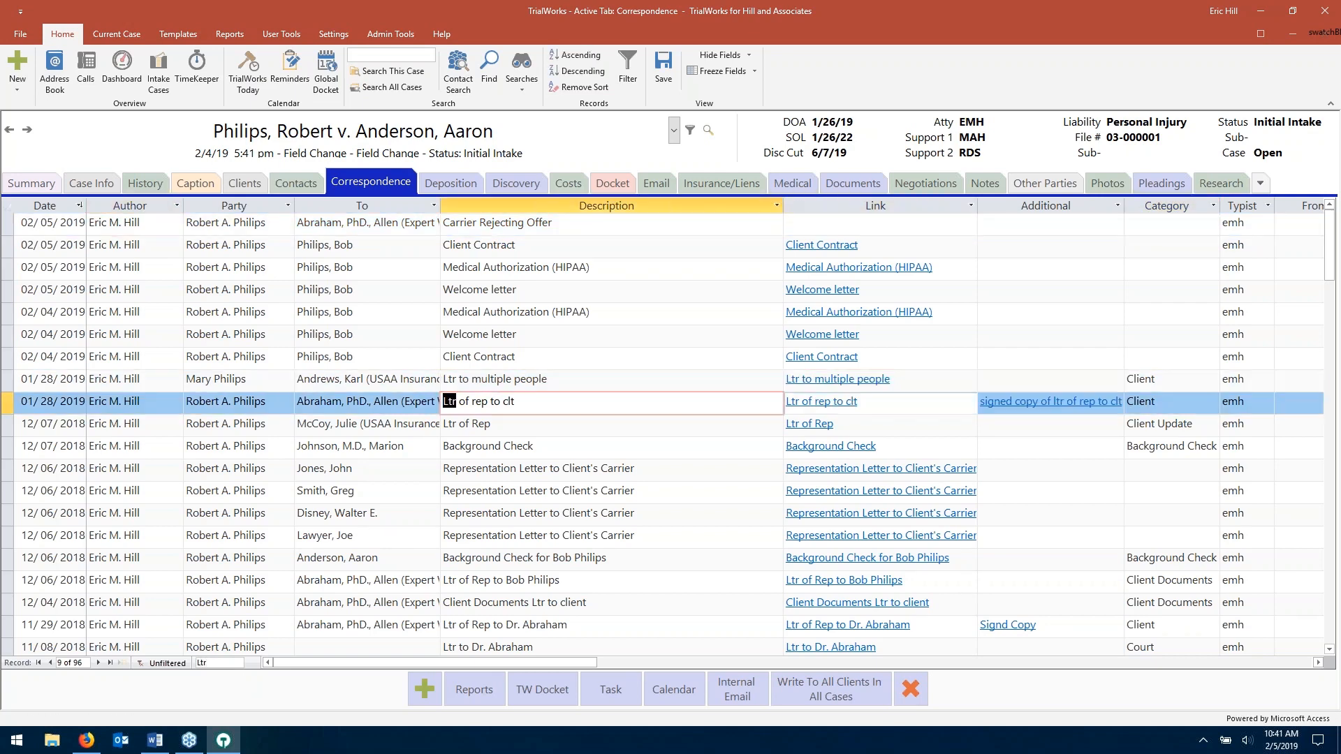
key("Return")
key("Return")
key("Return")
key("Return")
key("Return")
key("Return")
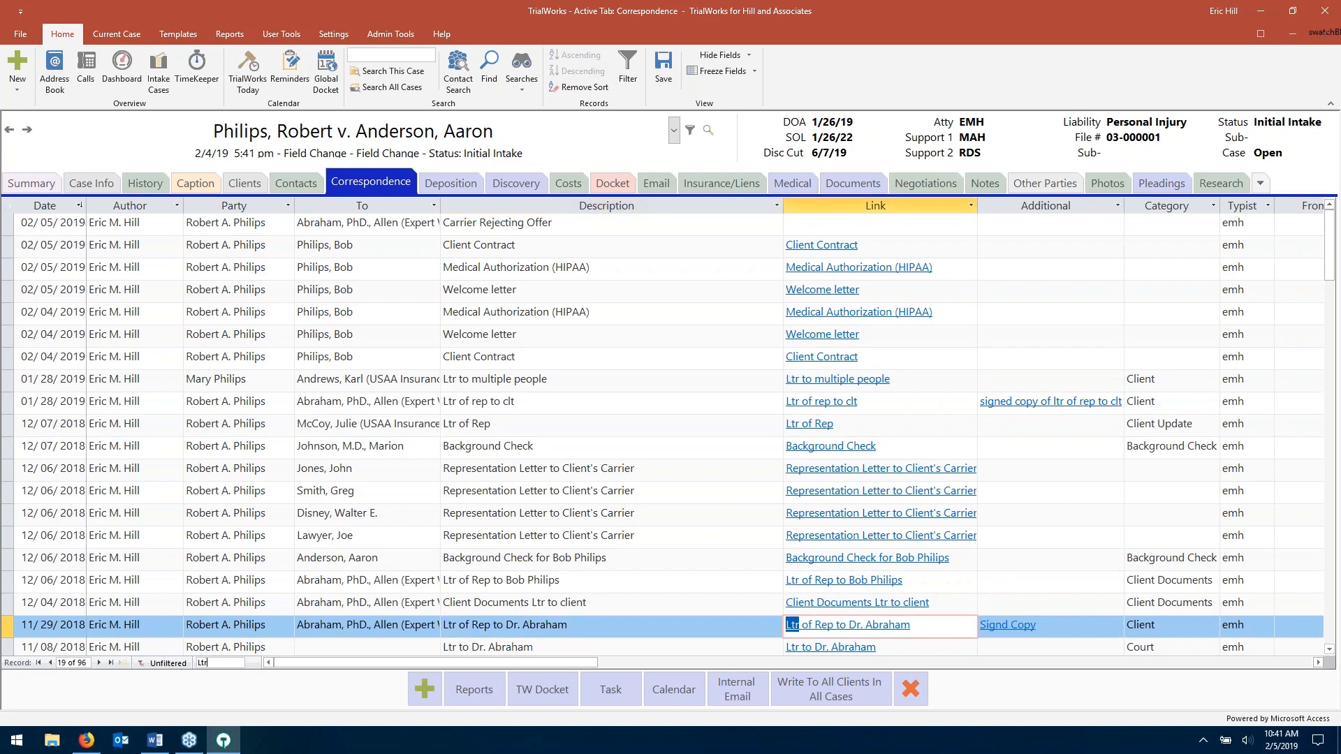
key("Return")
key("Return")
key("Return")
key("Return")
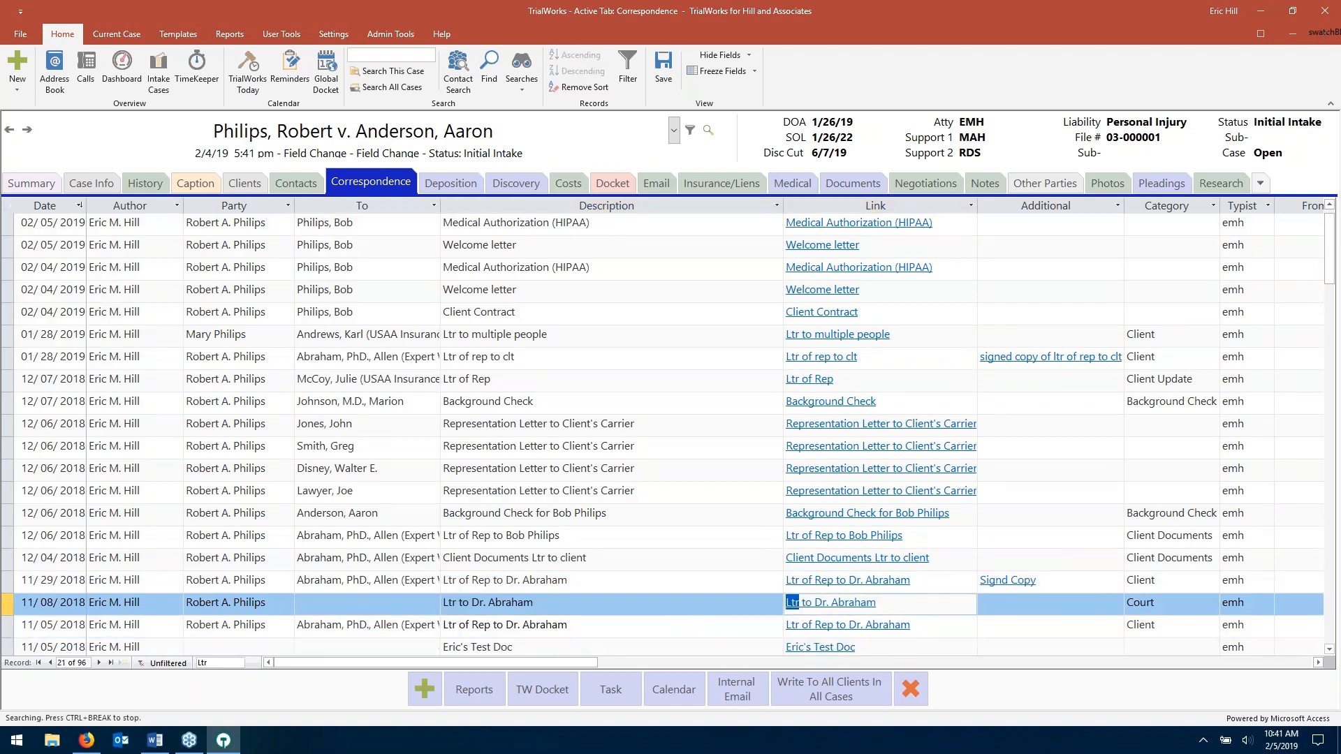
key("Return")
key("Return")
key("Return")
key("Return")
key("Return")
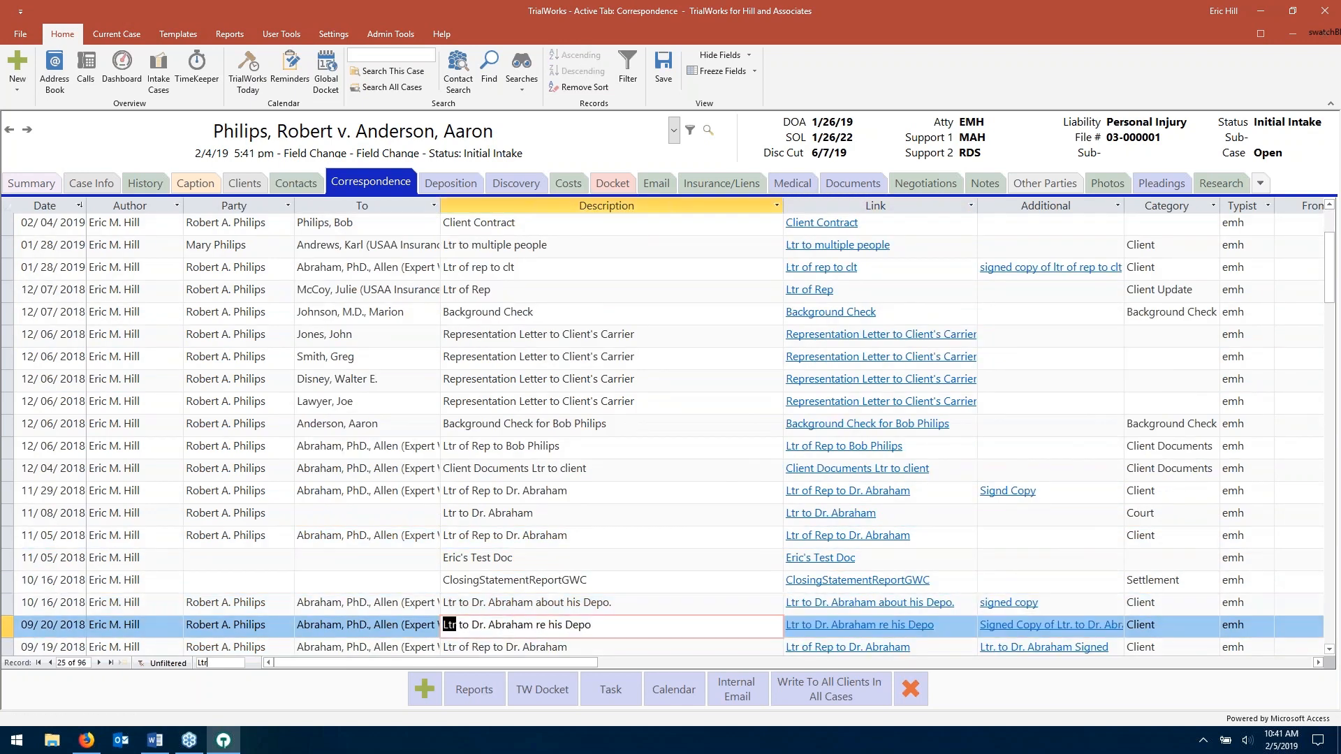
key("Return")
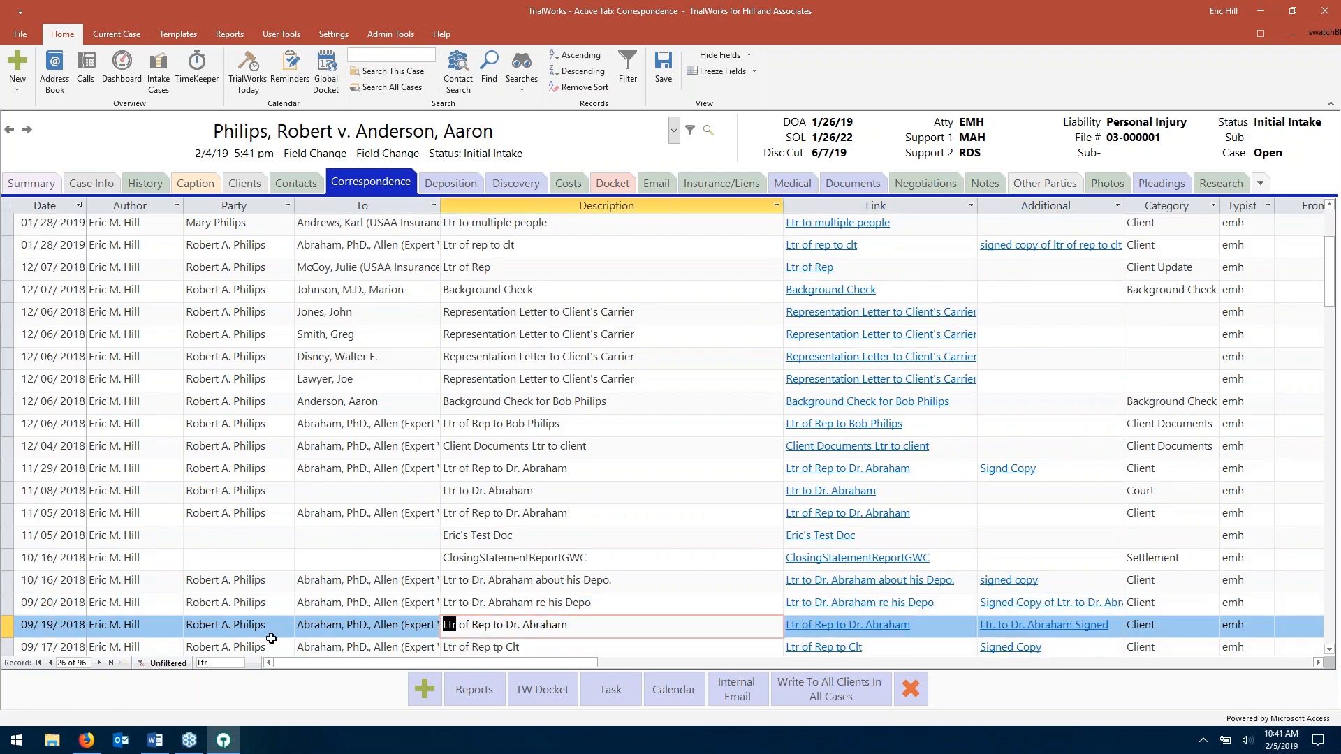
key("BackSpace")
key("BackSpace")
key("BackSpace")
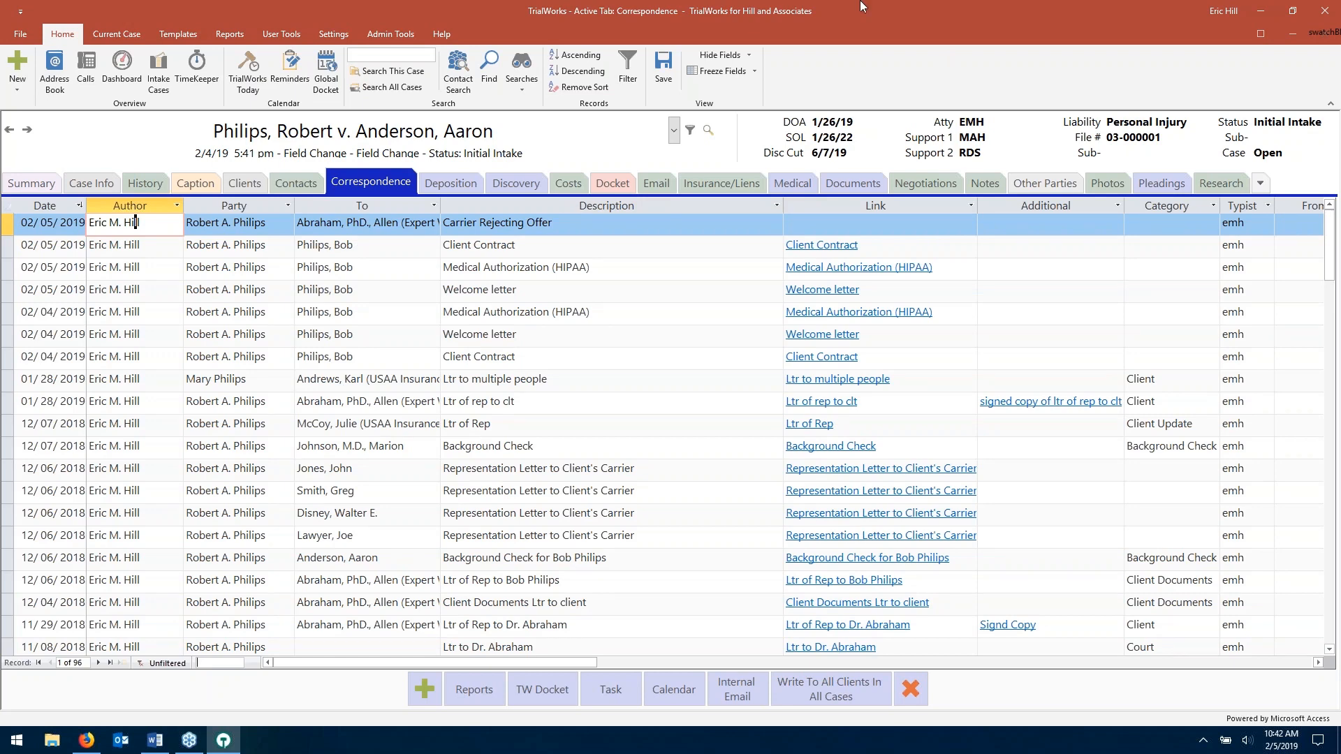
left_click(167, 36)
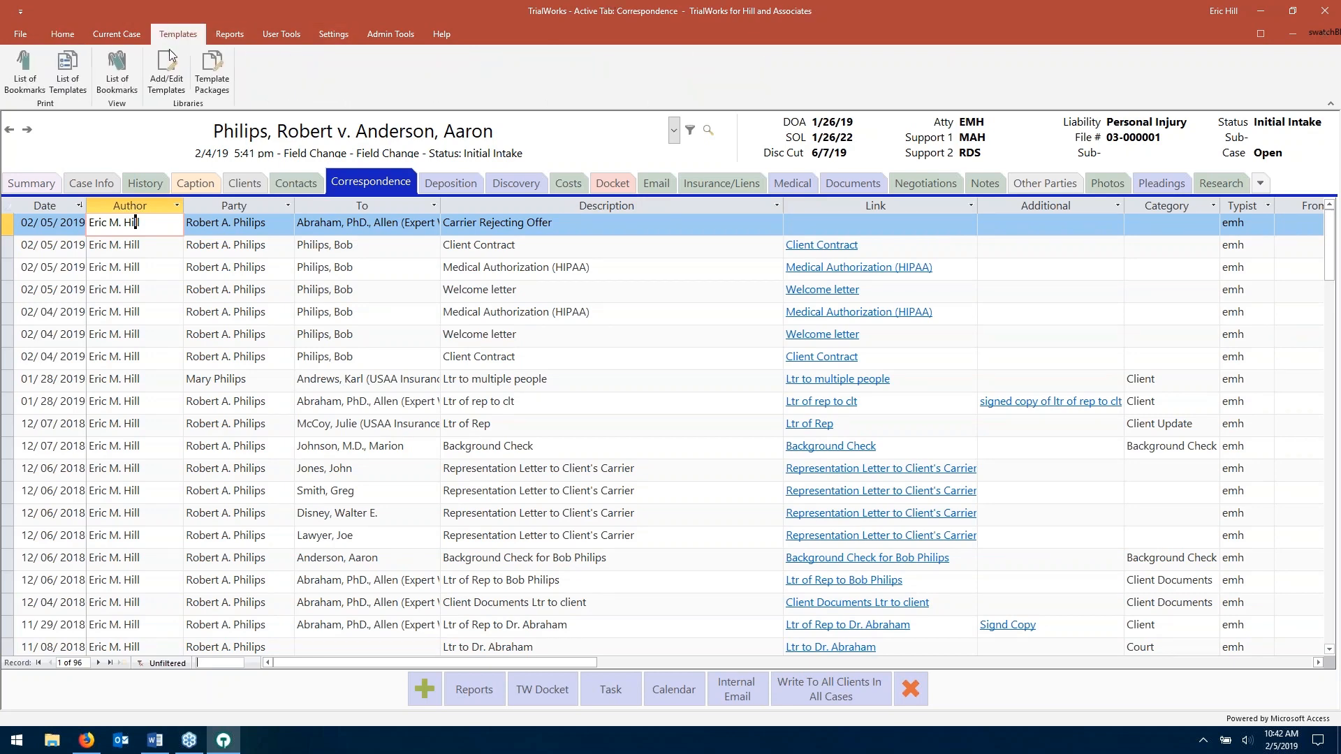
left_click(166, 70)
left_click(407, 103)
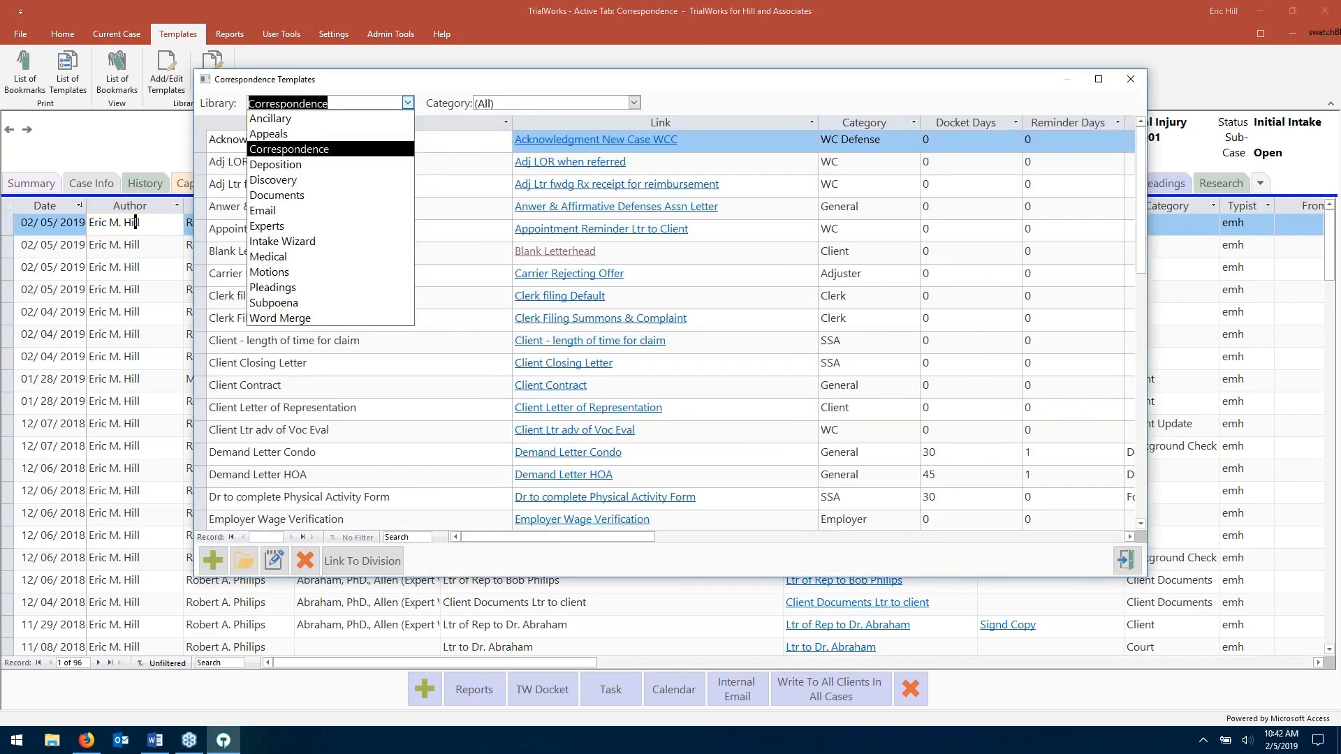
left_click(331, 242)
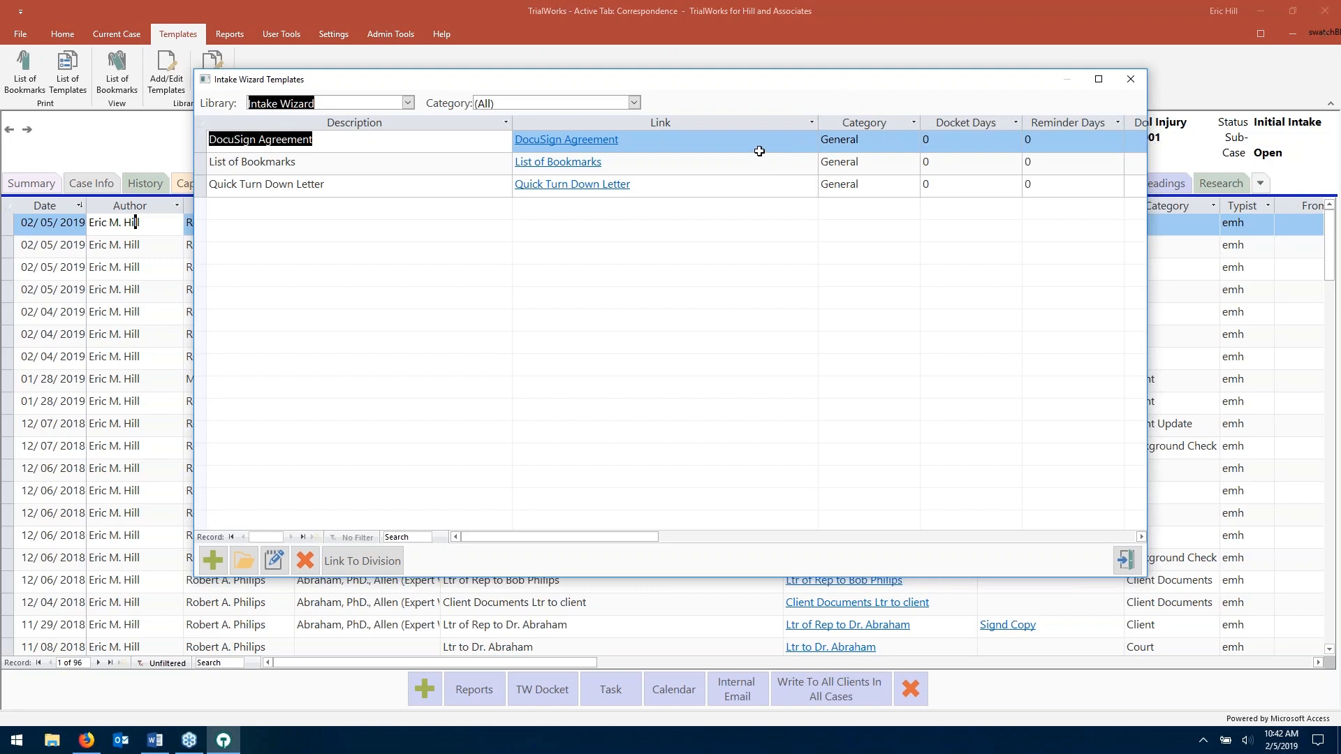
left_click(1127, 561)
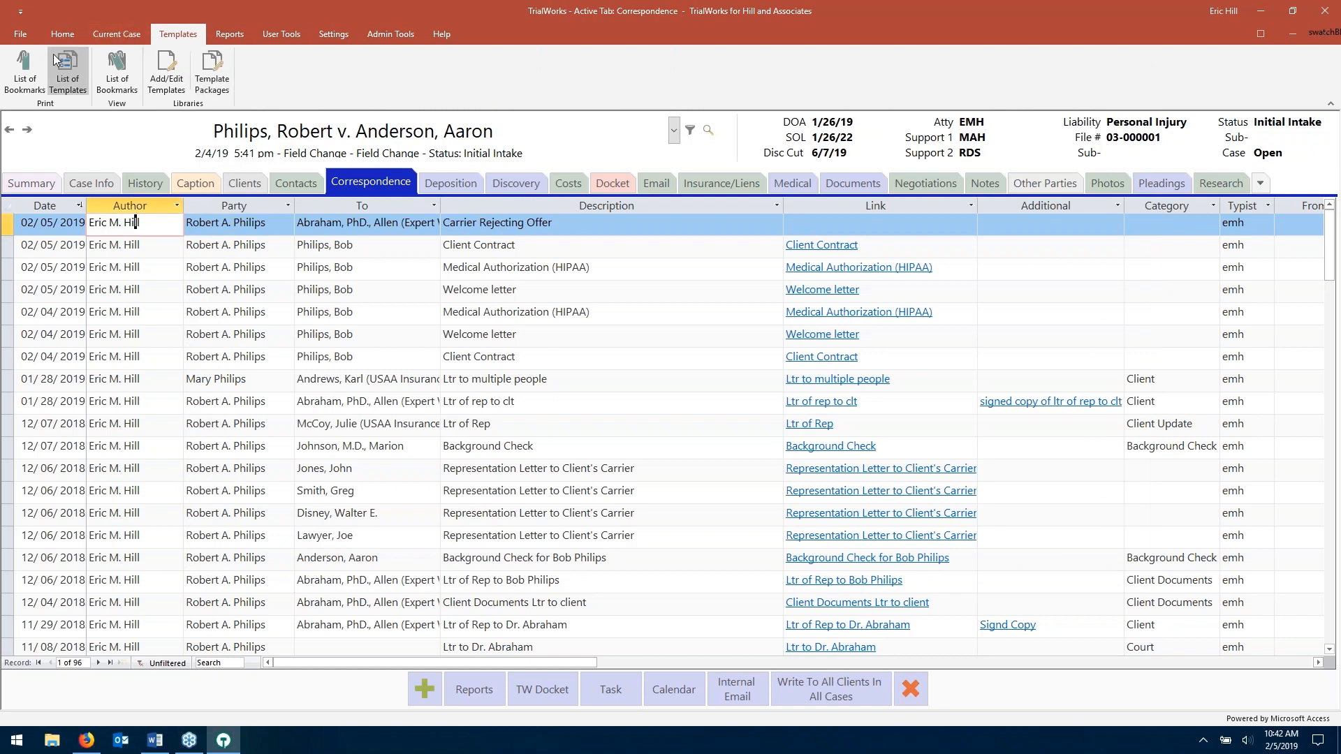
- Open the bookmarks report print preview and page forward to page 12
left_click(20, 71)
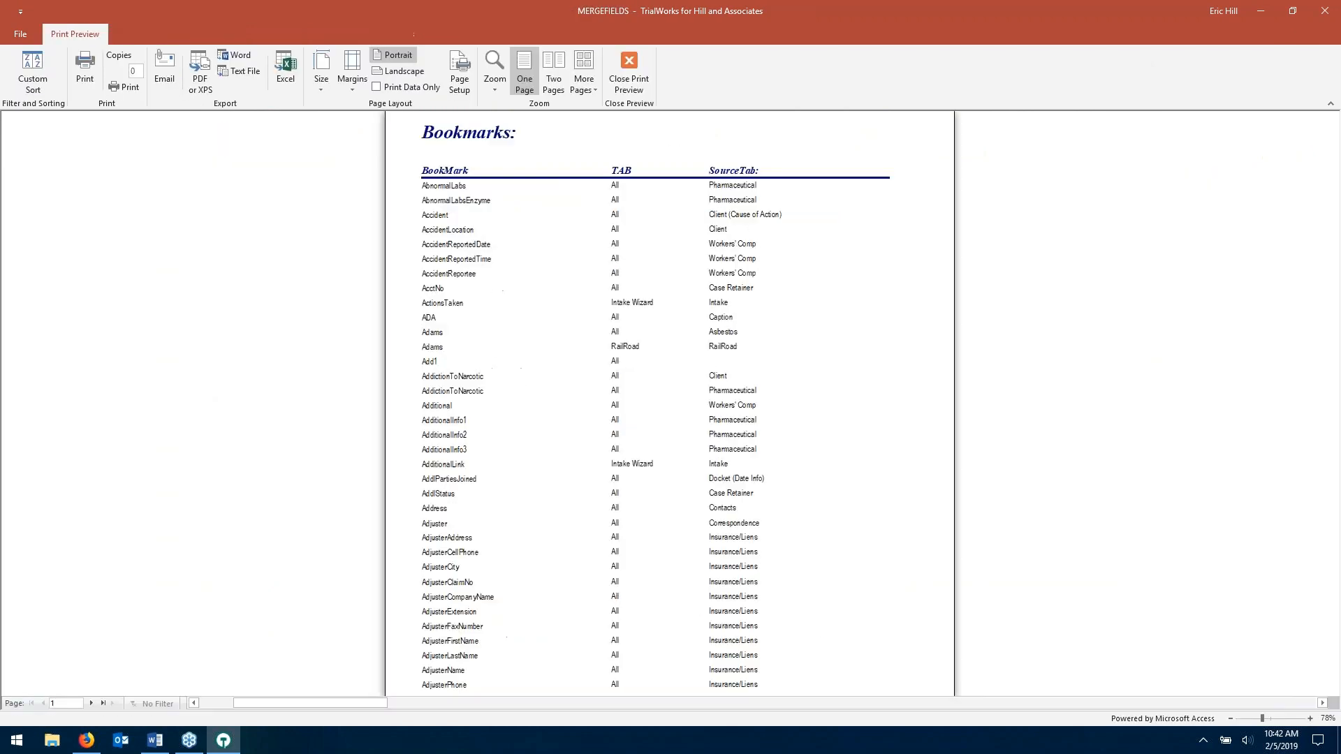
left_click(91, 703)
left_click(91, 703)
left_click(91, 703)
left_click(91, 703)
left_click(91, 703)
left_click(91, 703)
left_click(90, 703)
left_click(91, 703)
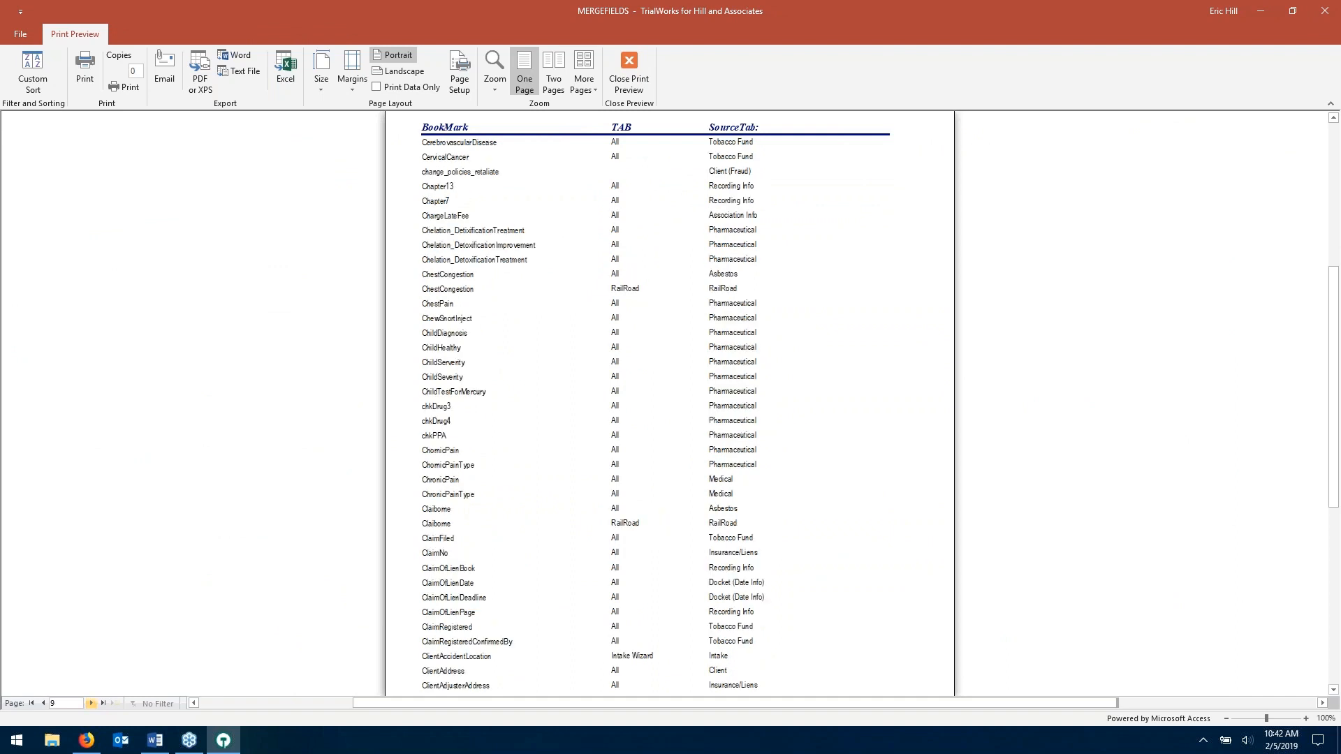
left_click(91, 703)
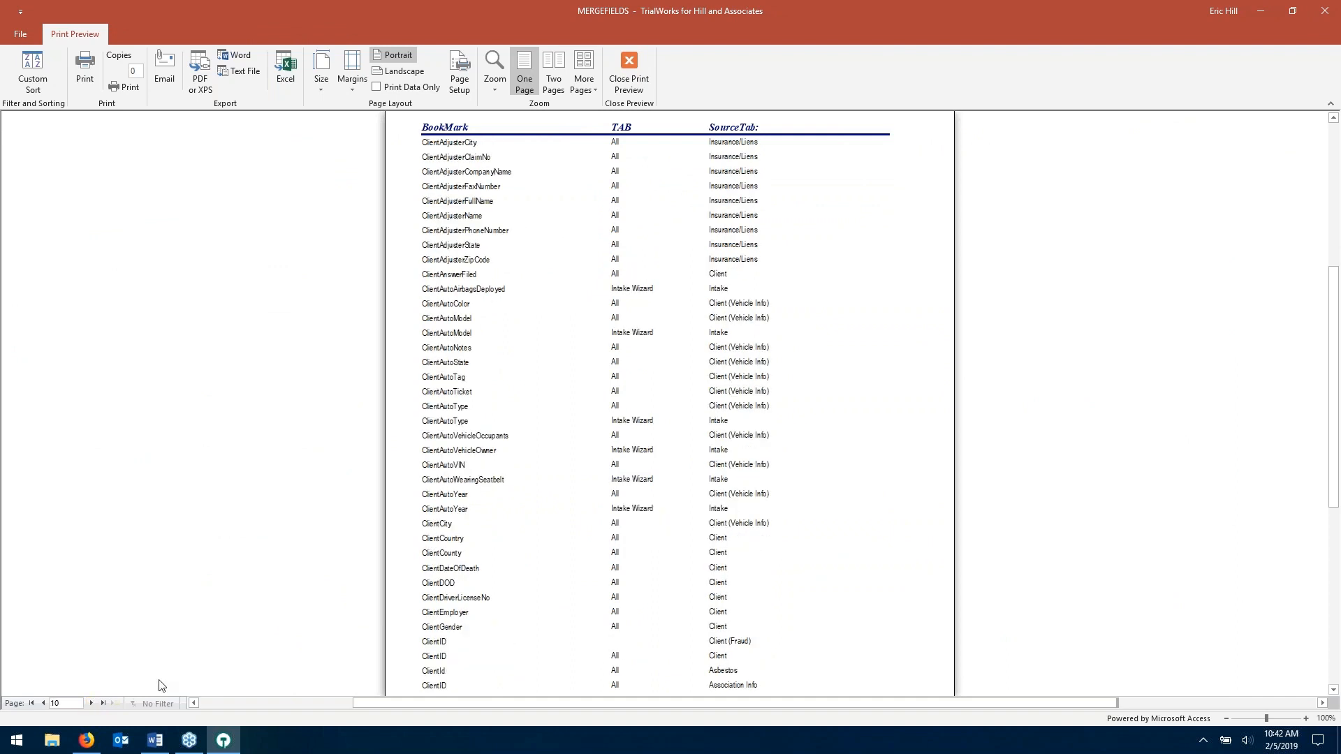
left_click(93, 704)
scroll(542, 480, "down", 1)
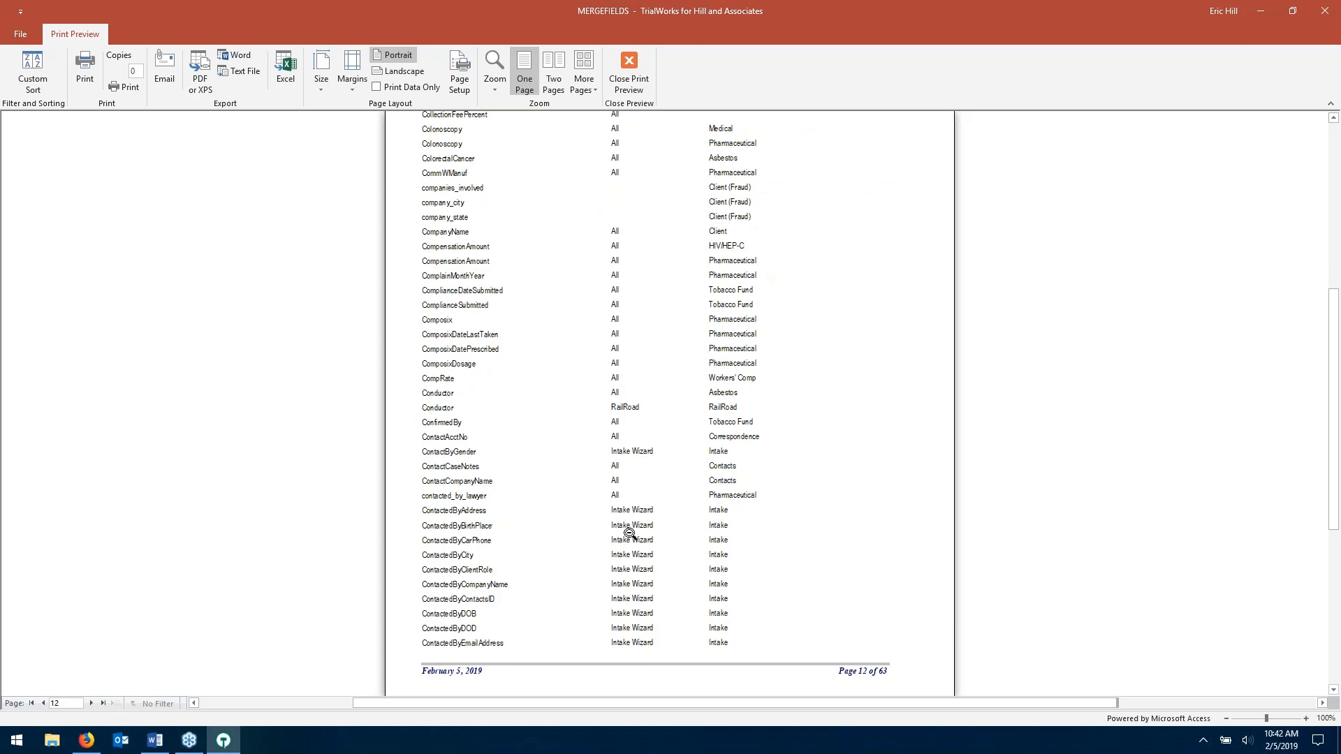
- Zoom the preview to 200%, look over the page, and close the print preview
left_click(1307, 718)
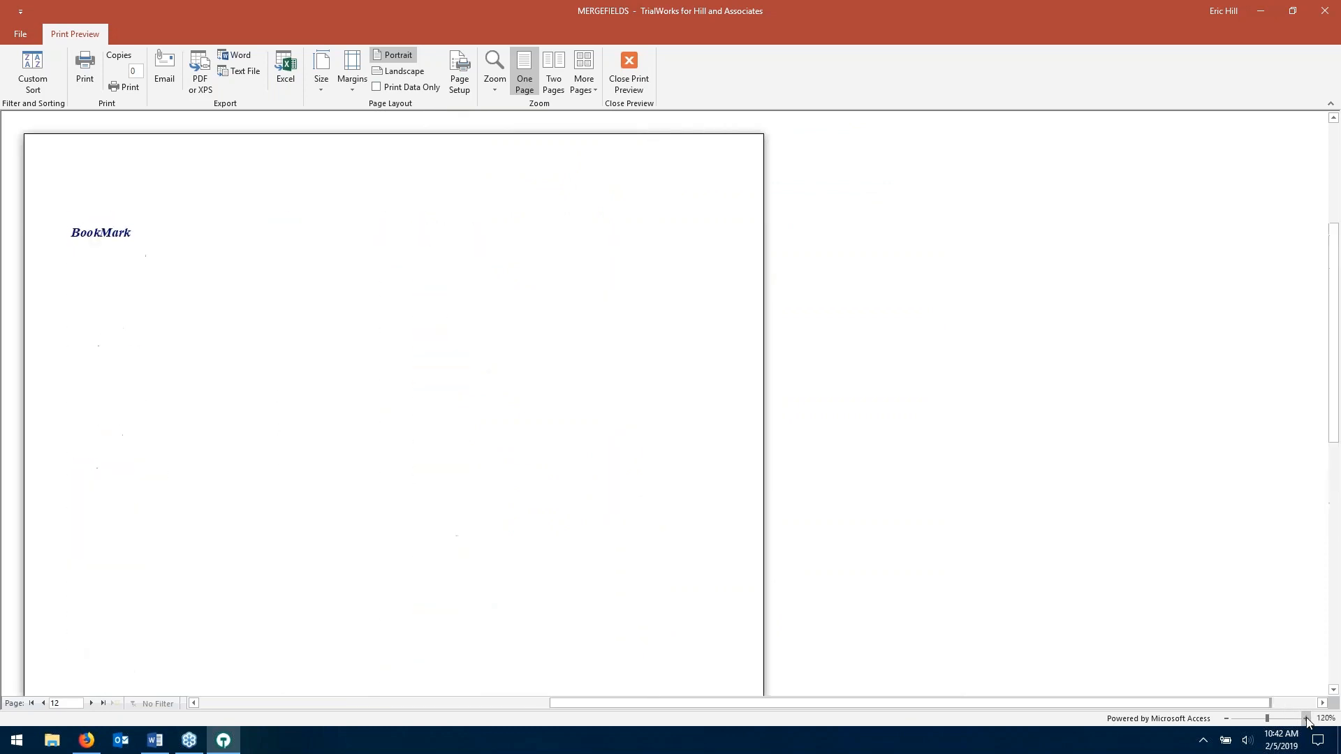
left_click(1307, 718)
scroll(768, 545, "down", 9)
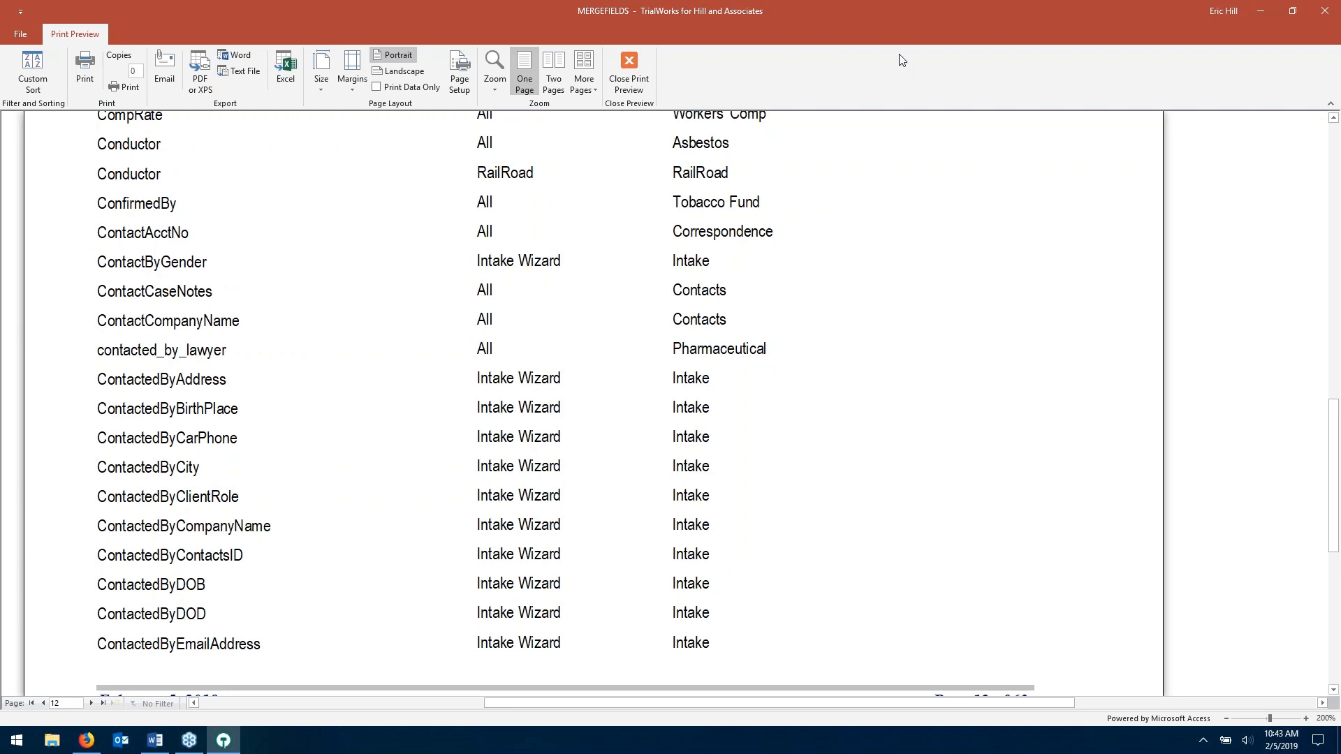
left_click(633, 70)
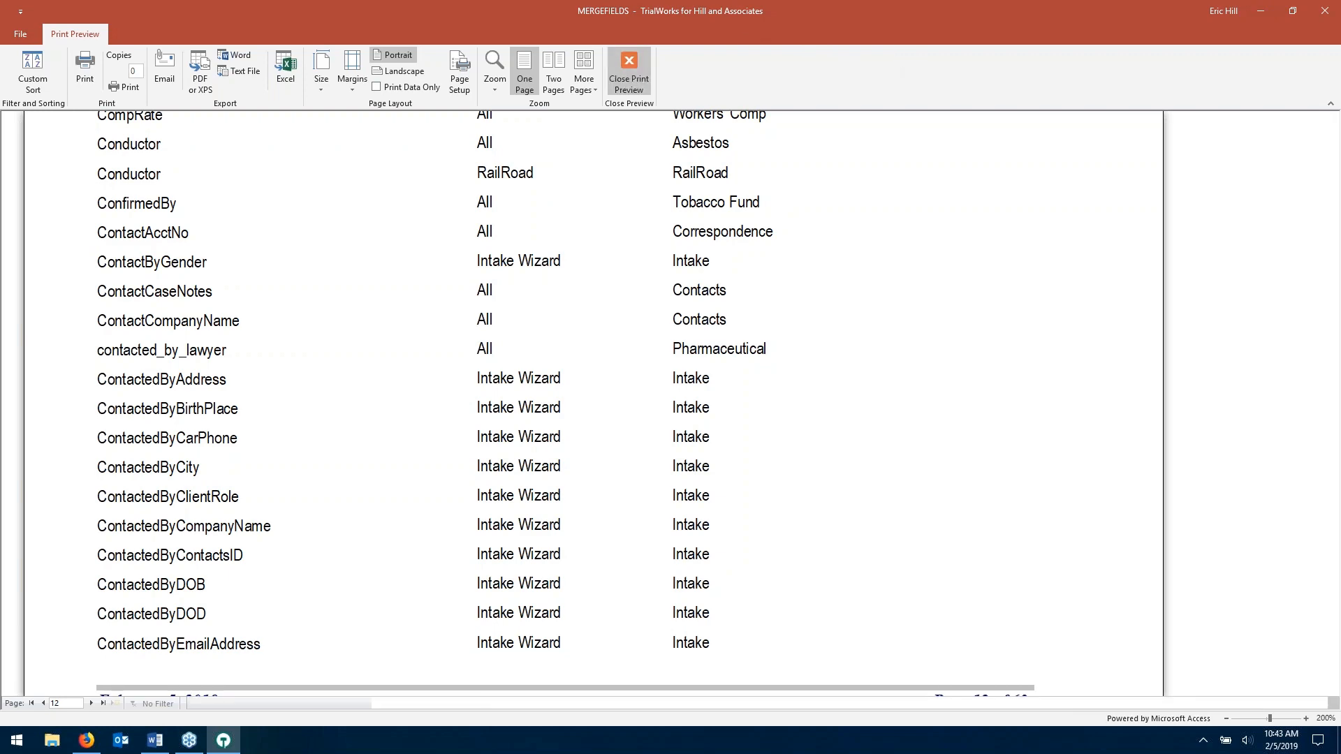
left_click(333, 33)
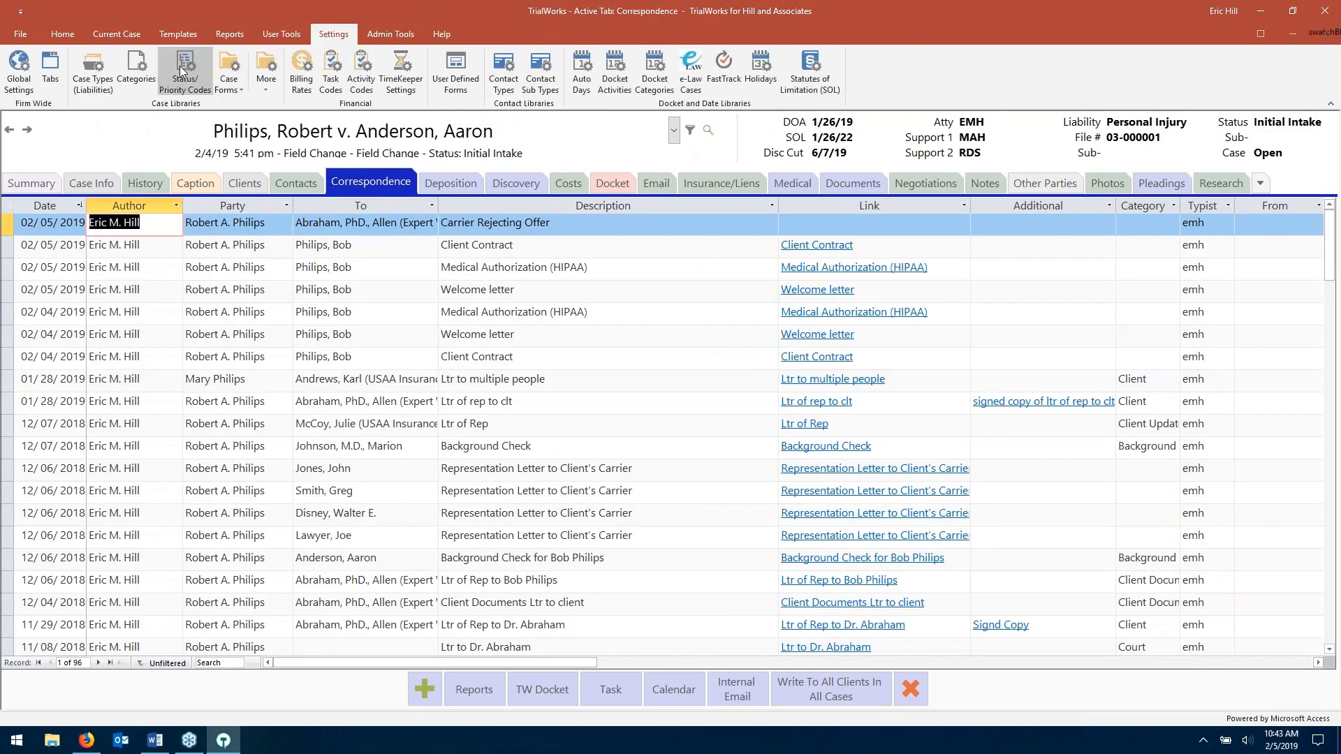
left_click(129, 74)
scroll(792, 251, "down", 2)
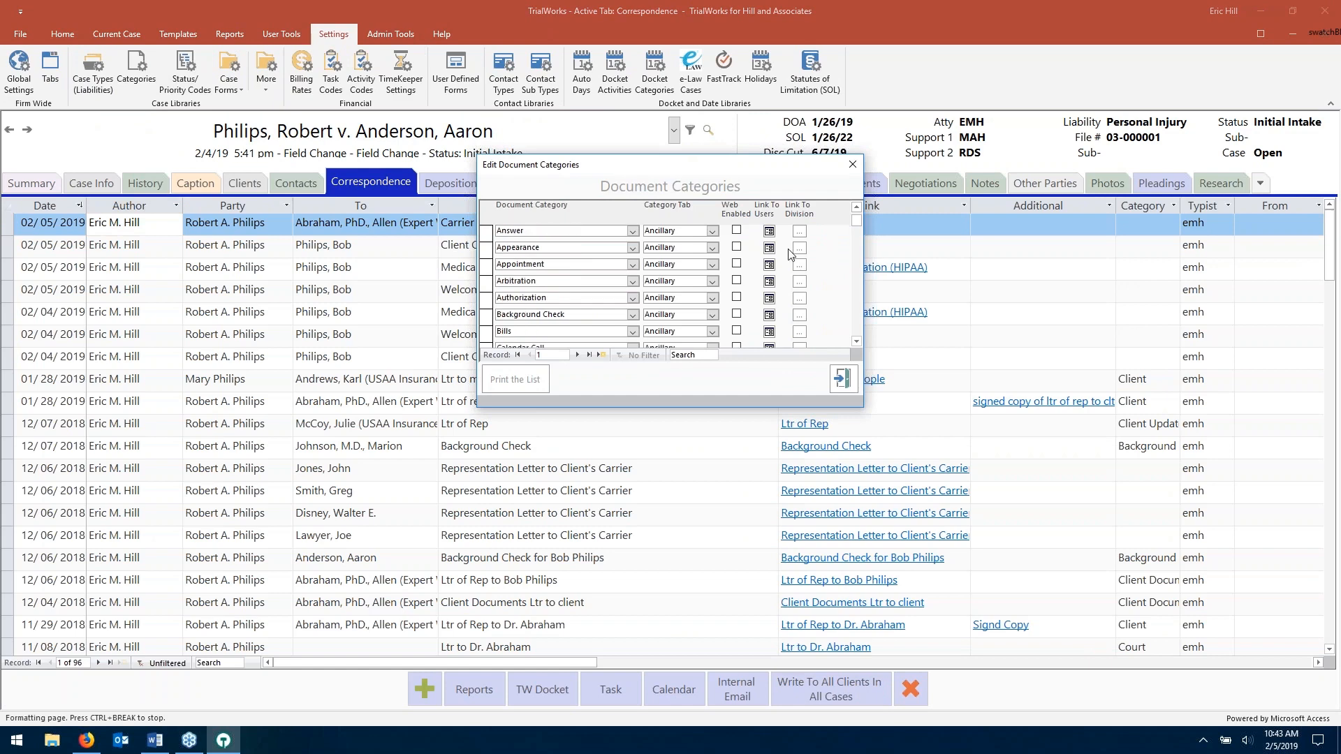
scroll(847, 299, "down", 3)
scroll(862, 302, "down", 8)
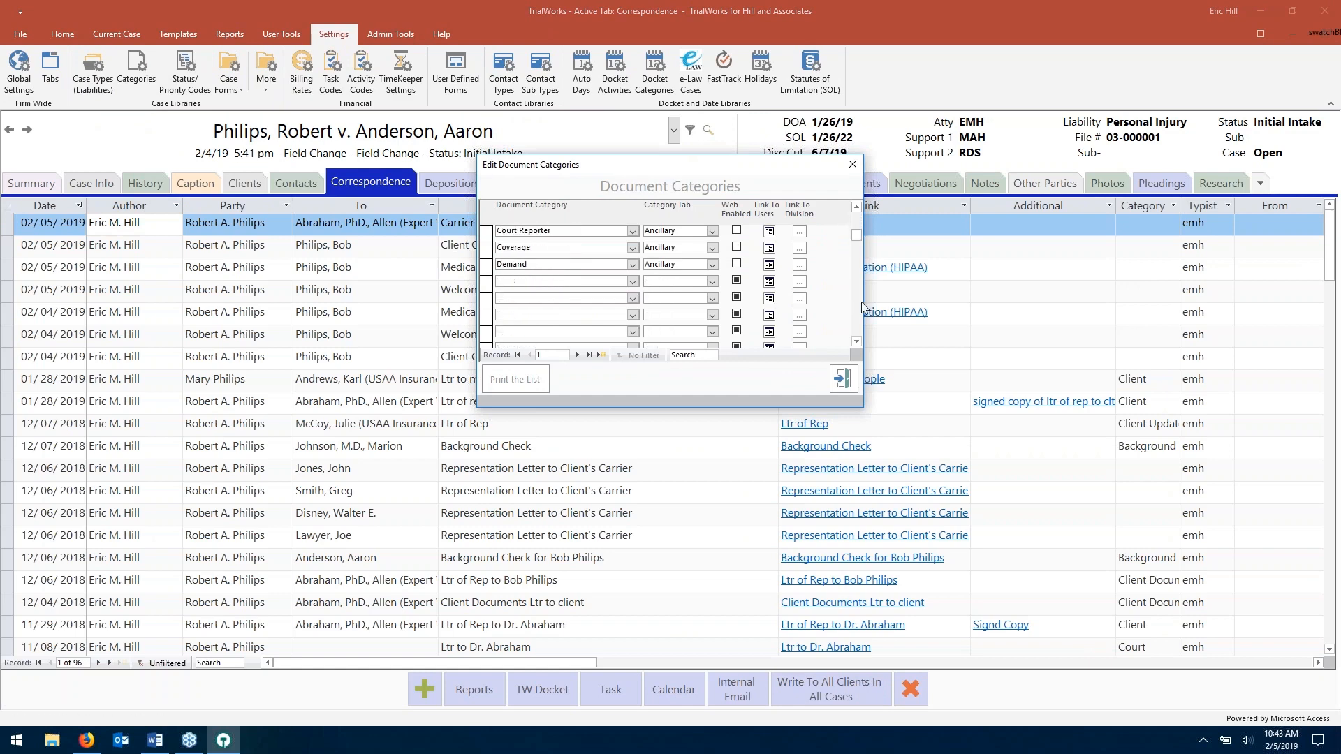
scroll(862, 302, "down", 3)
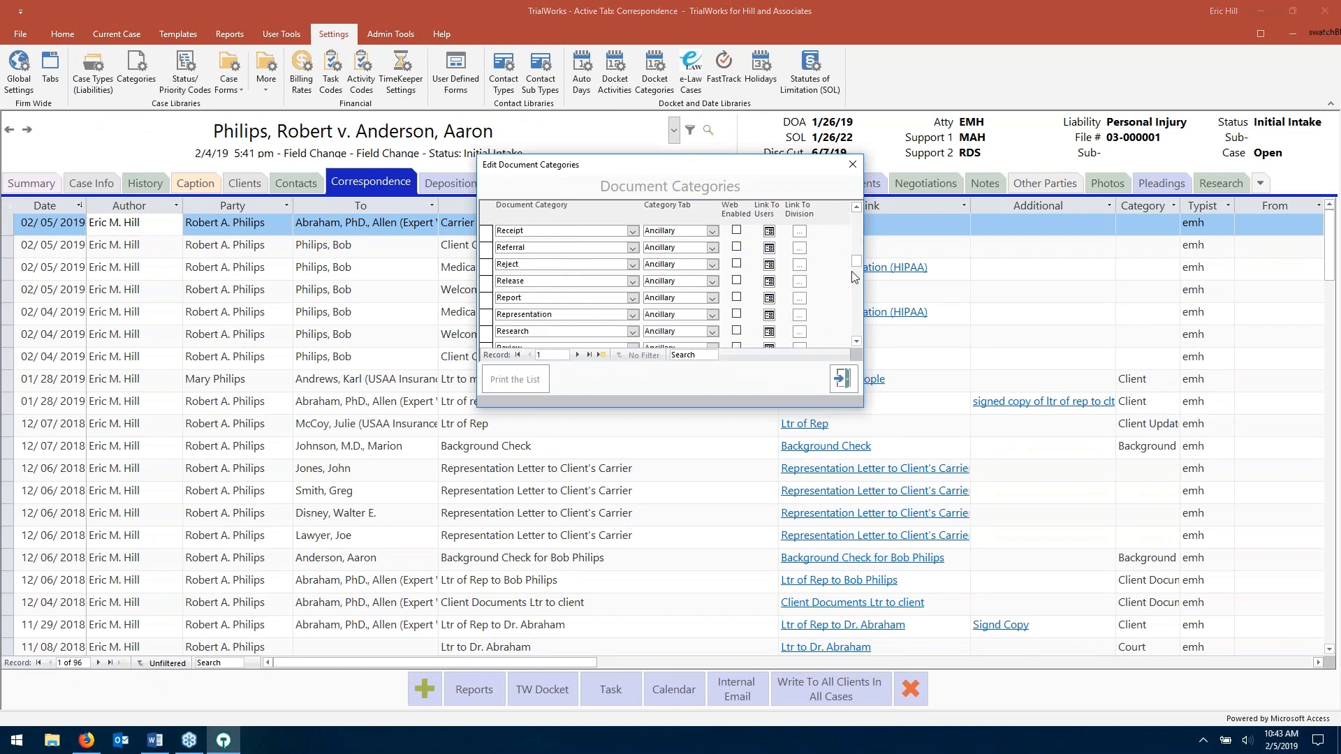
left_click_drag(857, 271, 854, 300)
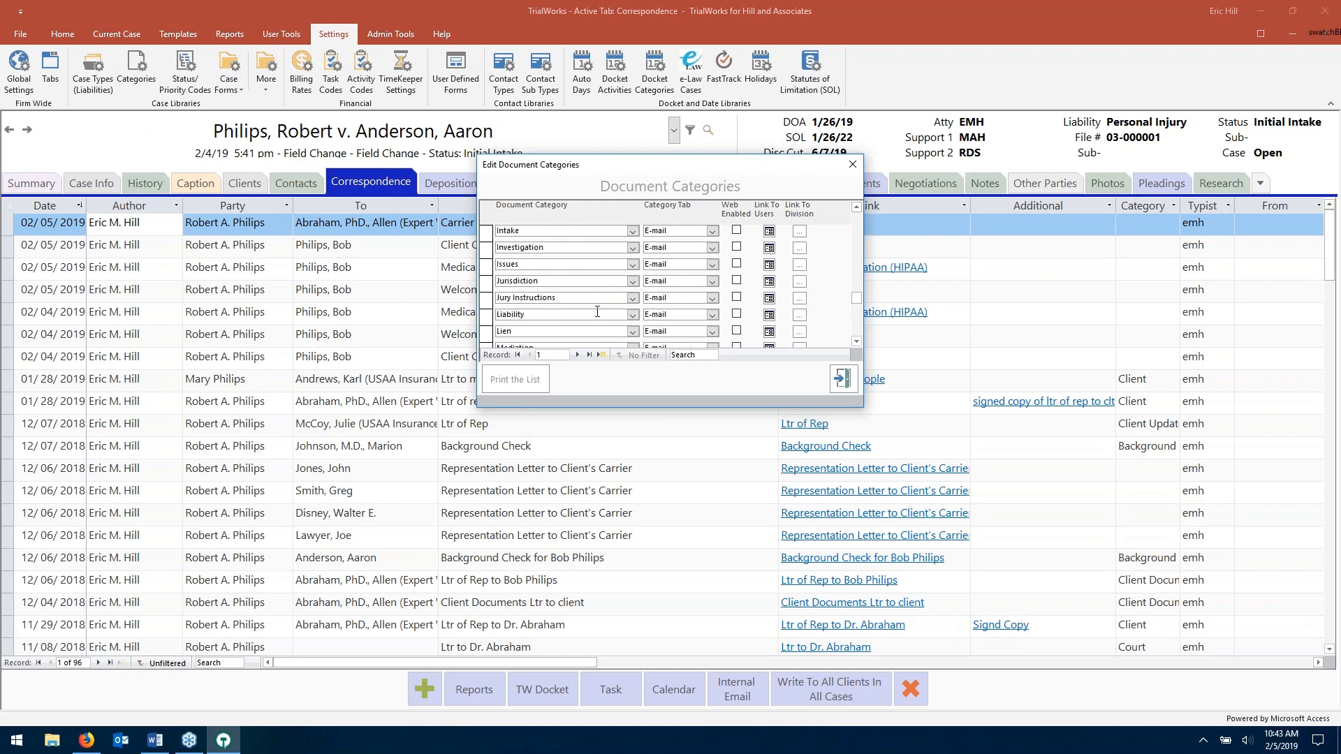
left_click_drag(855, 301, 863, 344)
left_click(616, 336)
left_click(712, 332)
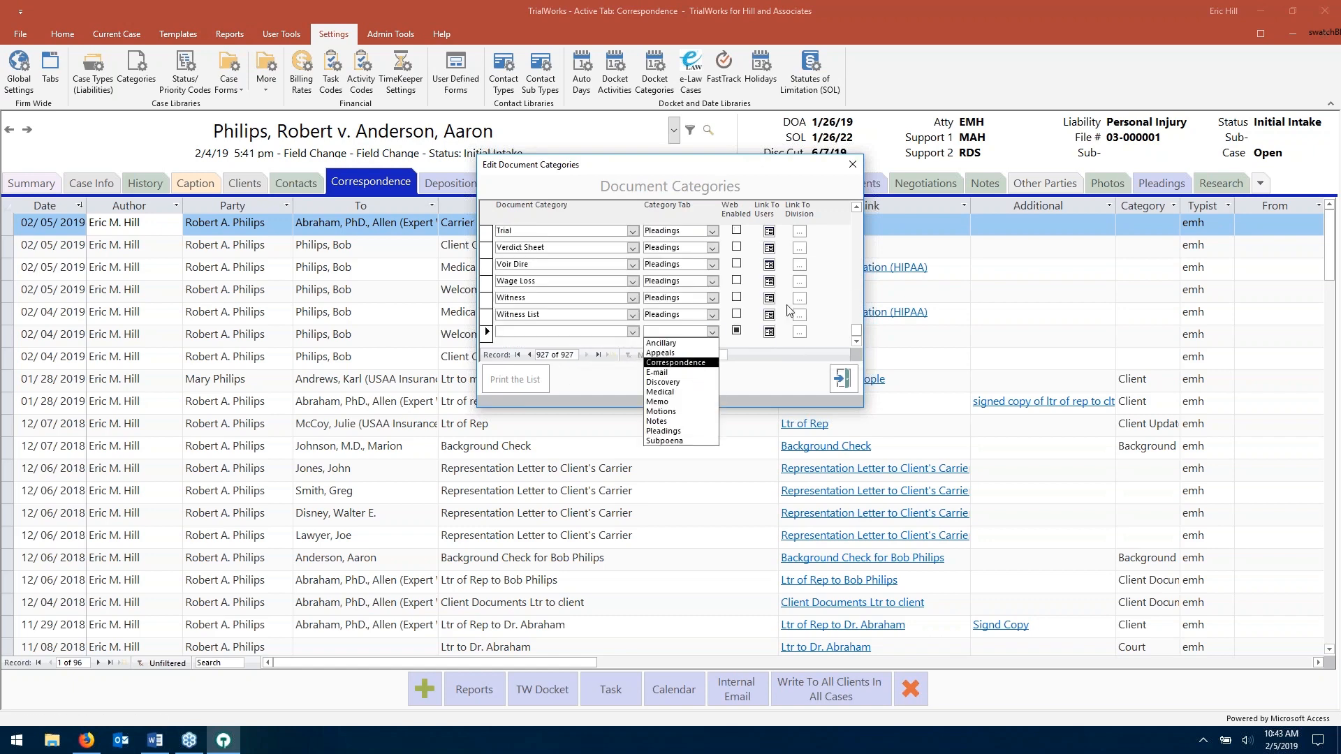
left_click(853, 165)
left_click(853, 164)
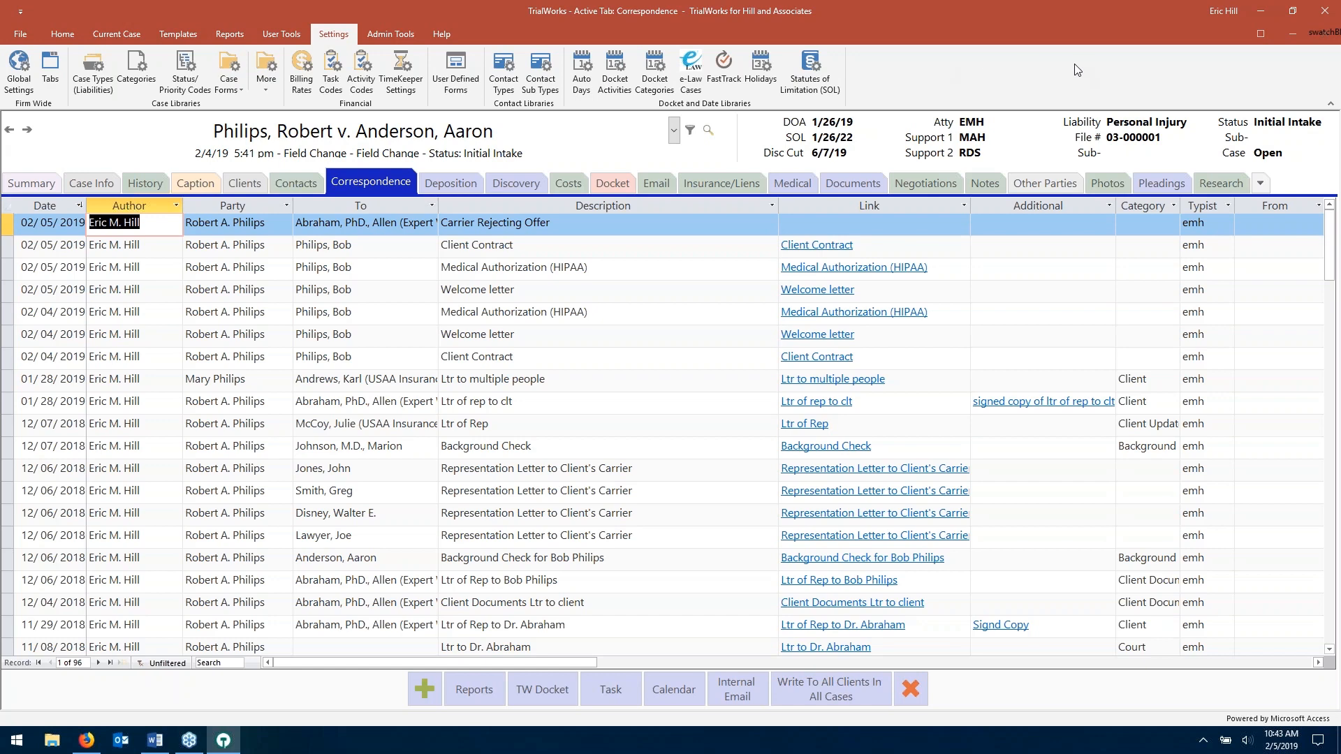
- Return to the Home ribbon in TrialWorks and switch to the Outlook inbox
left_click(69, 28)
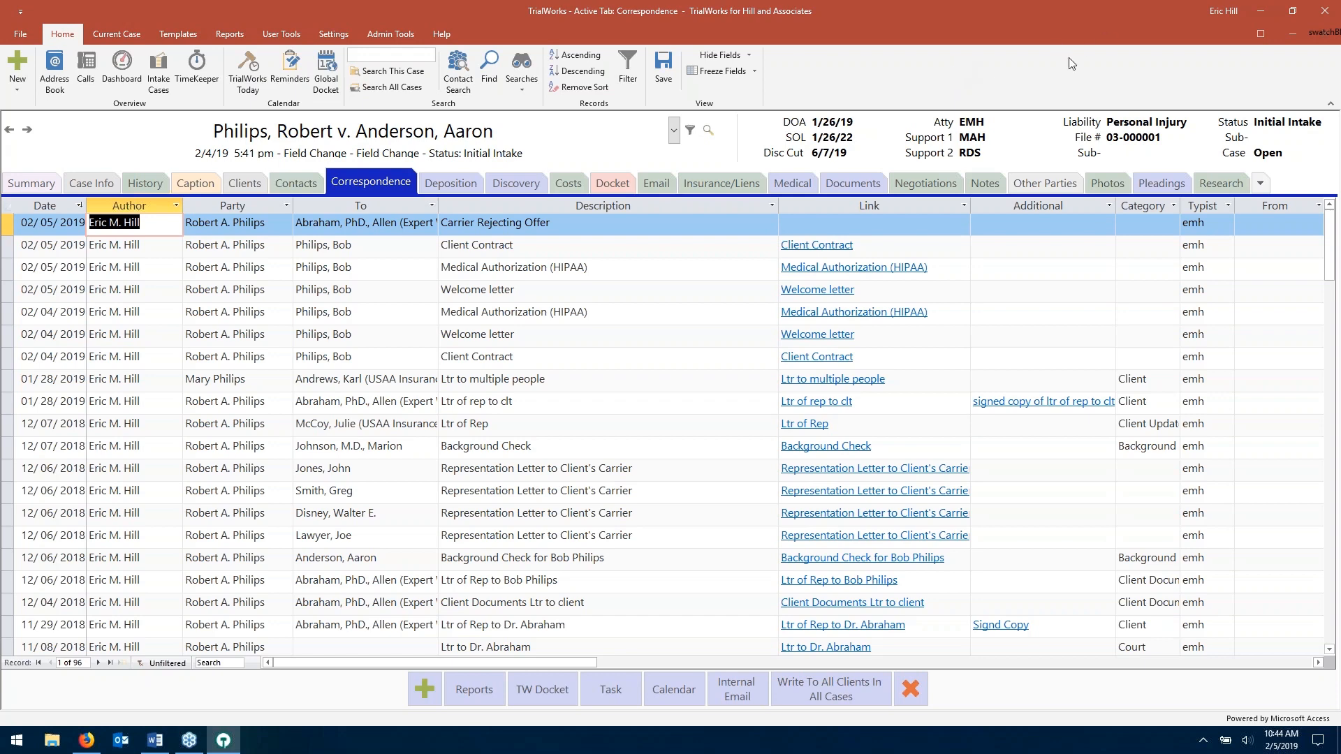
left_click(126, 747)
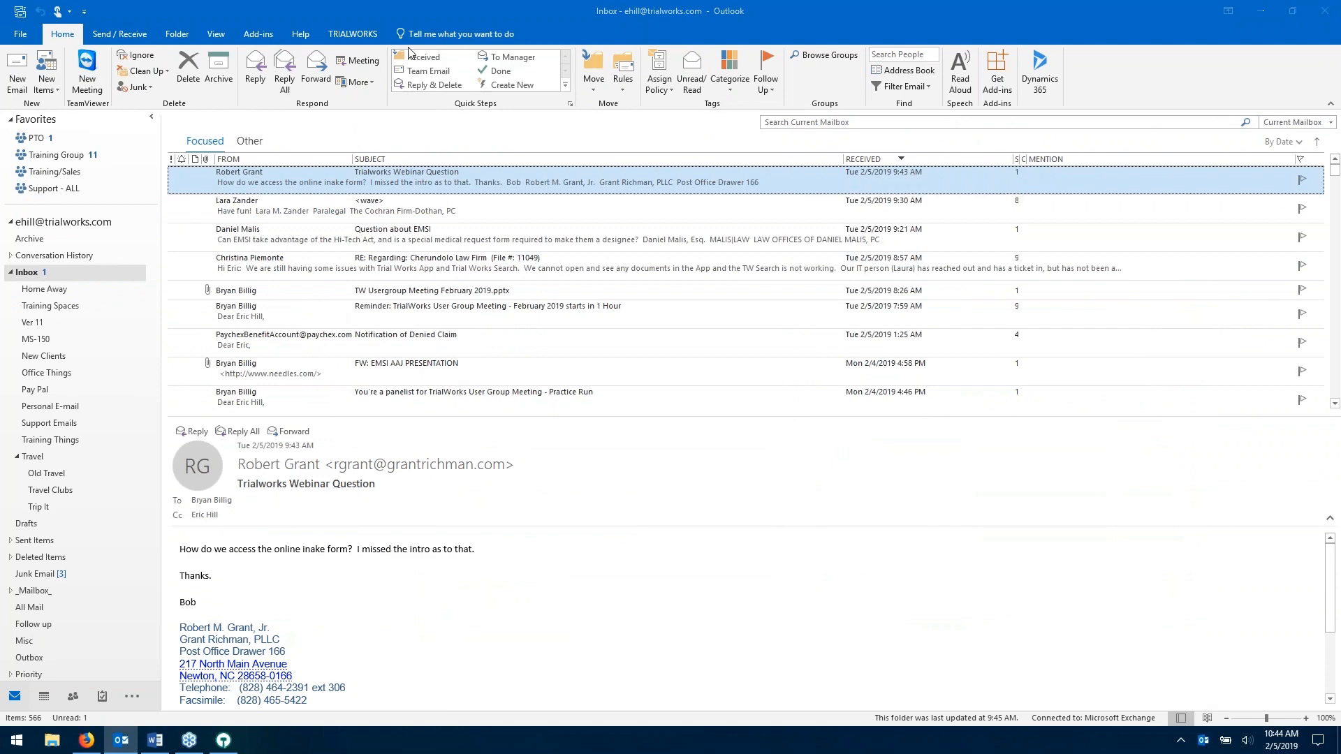
- Open the TrialWorks Add-In Options dialog from the TRIALWORKS ribbon and dismiss the meeting reminder
left_click(353, 33)
left_click(187, 76)
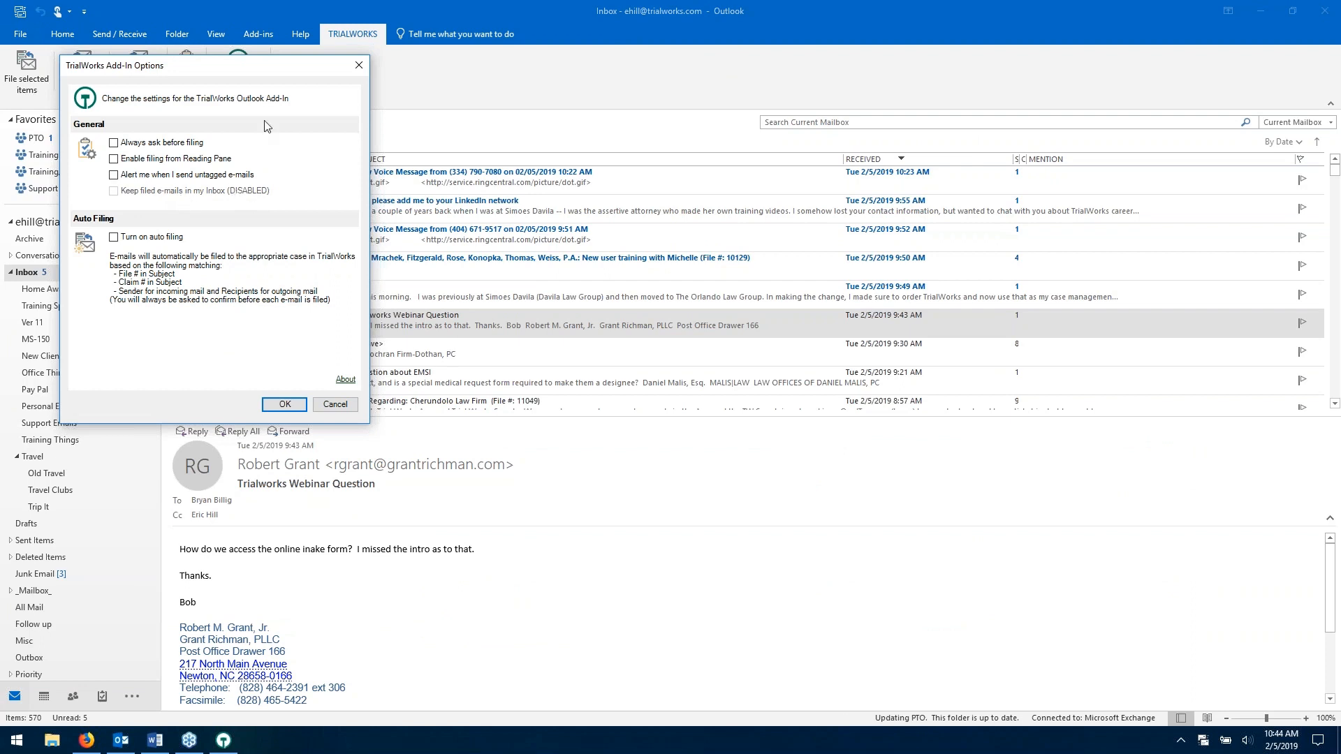
left_click_drag(275, 69, 406, 62)
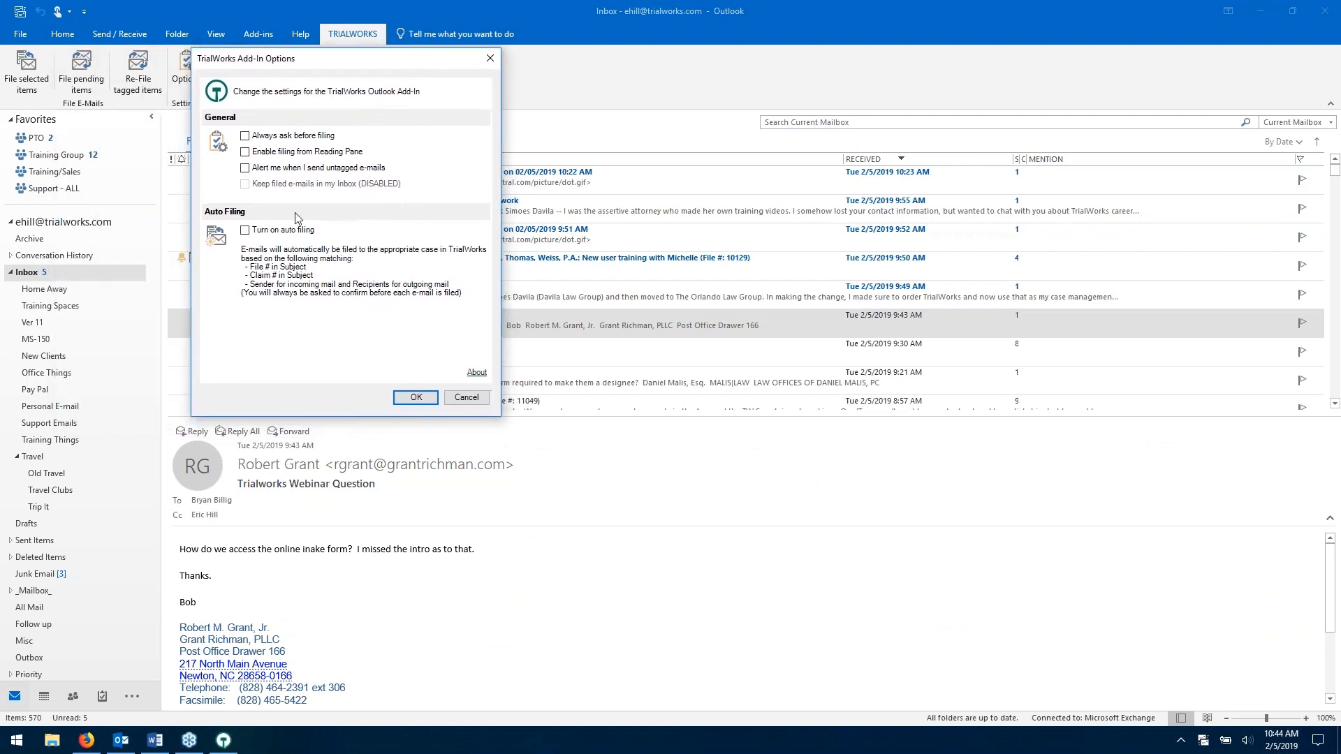
left_click_drag(348, 65, 341, 120)
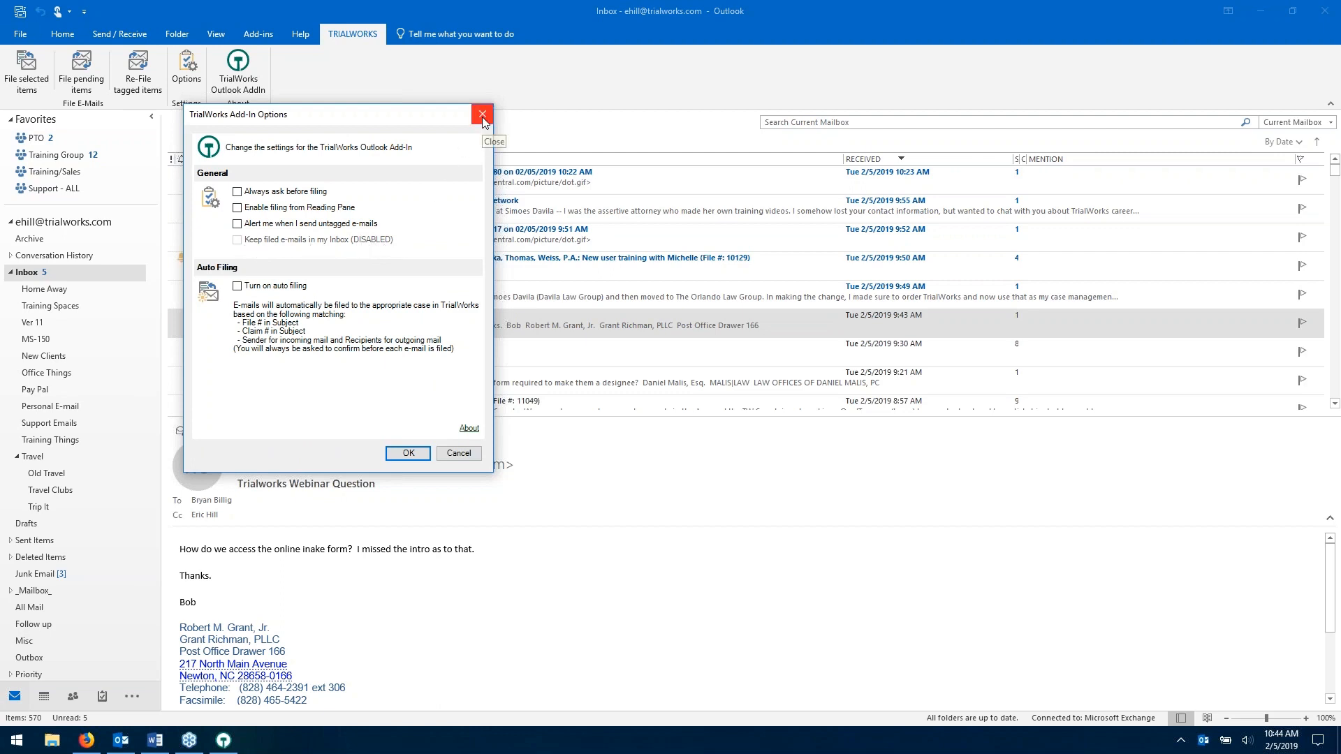
left_click_drag(431, 129, 452, 166)
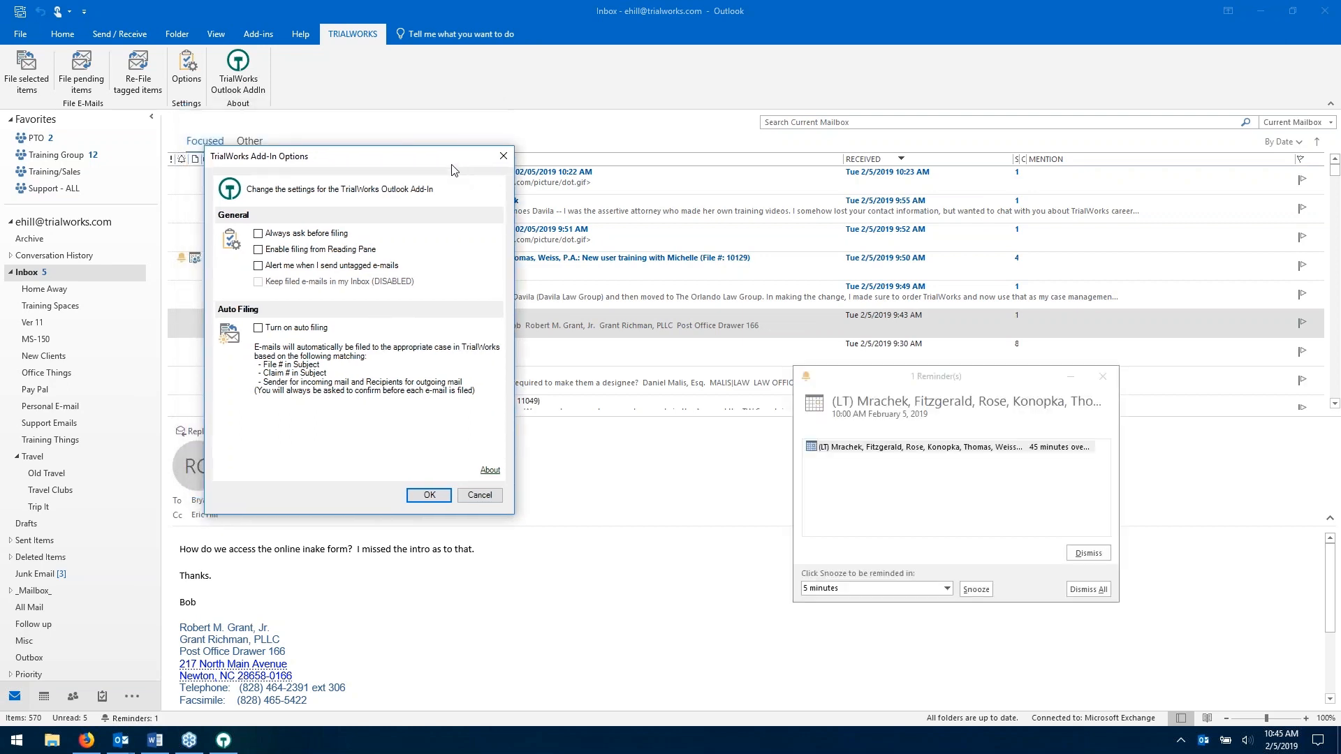
left_click(1089, 553)
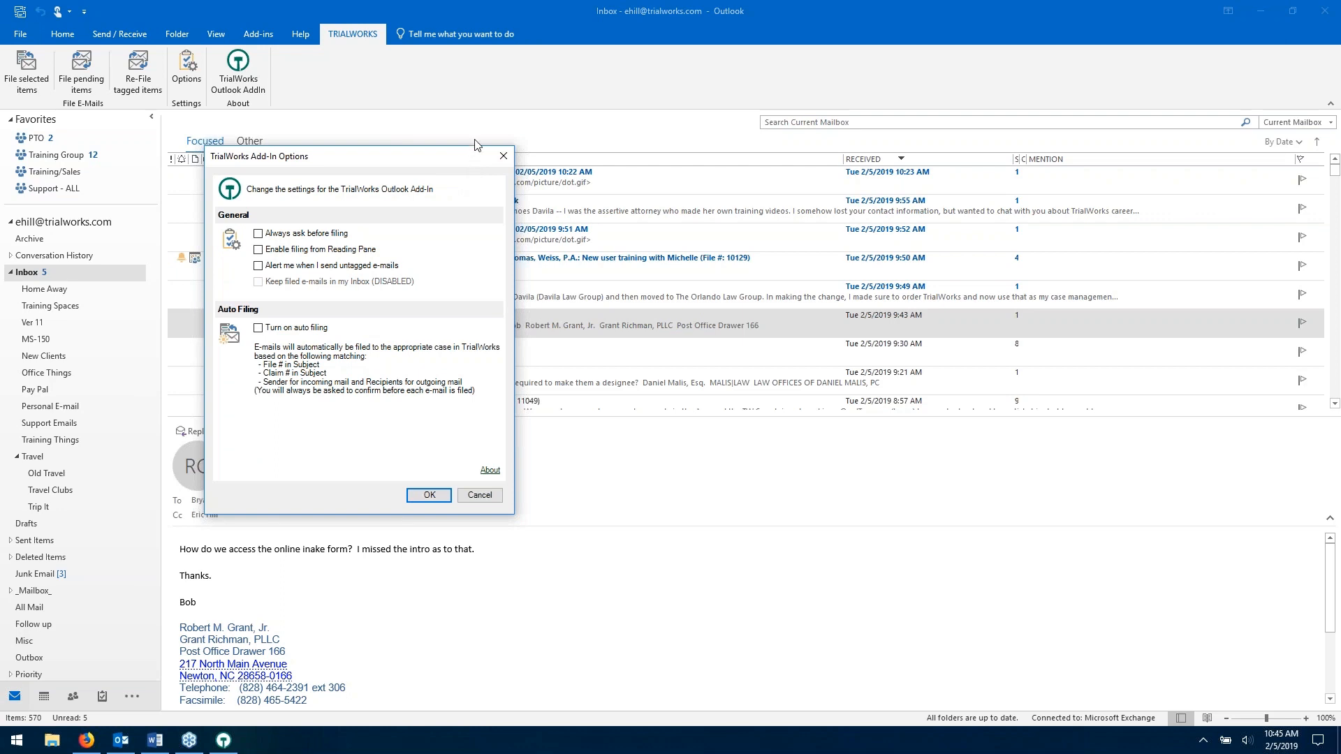
left_click_drag(461, 166, 473, 140)
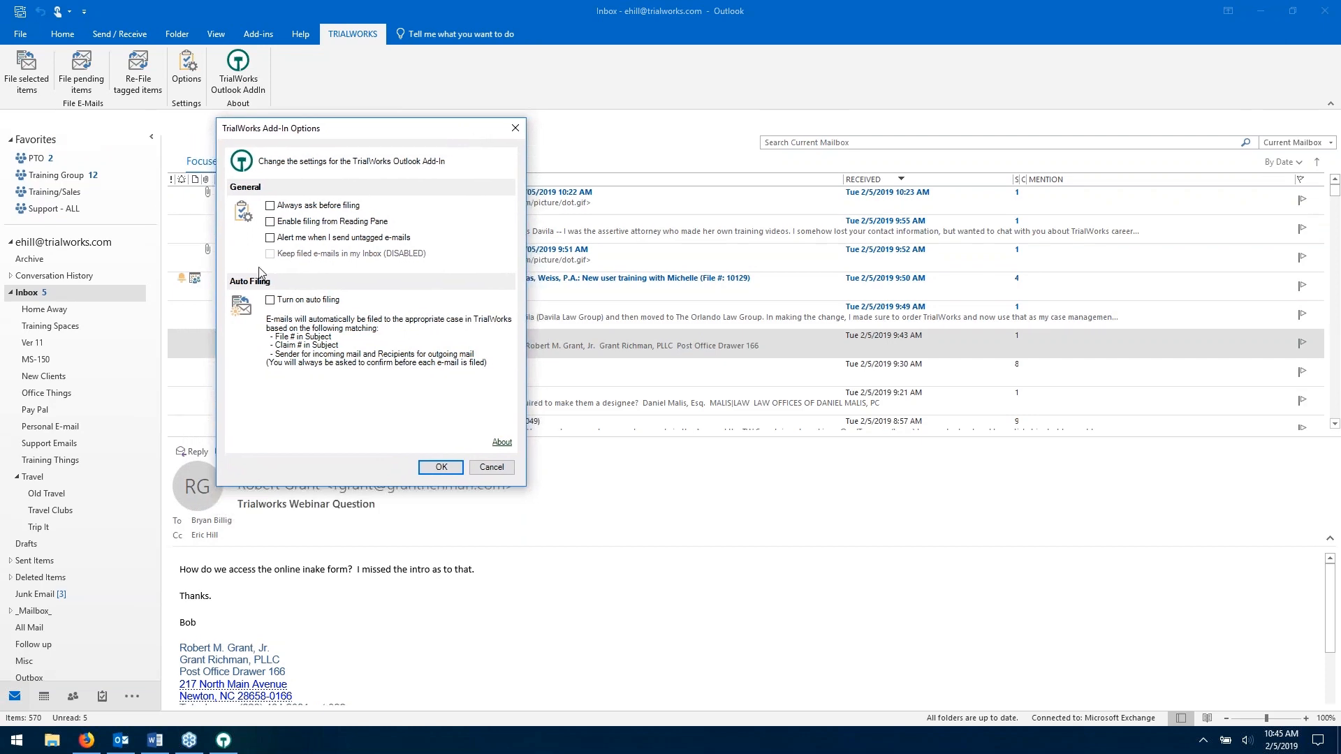
- Close the TrialWorks Add-In Options dialog and minimize Outlook to return to the Correspondence list
left_click_drag(357, 135, 346, 150)
left_click_drag(352, 154, 356, 149)
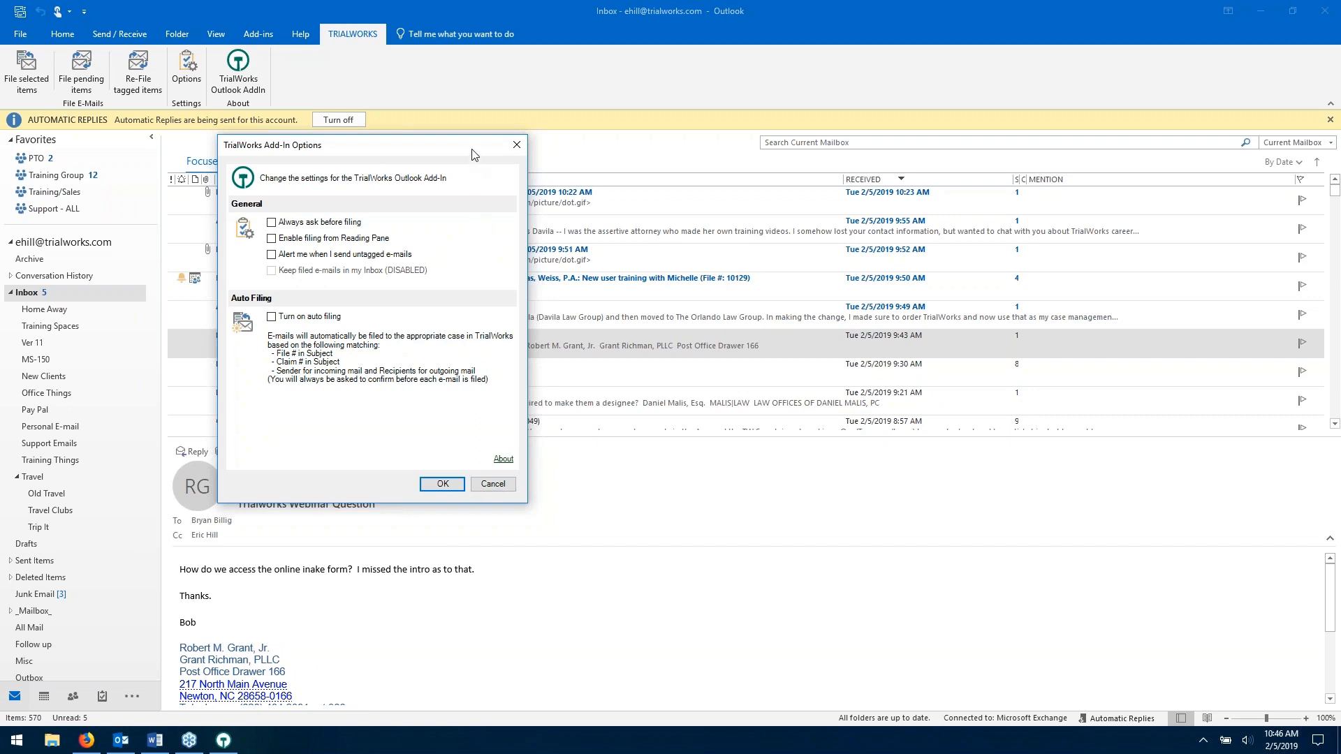
left_click(517, 147)
left_click(1260, 10)
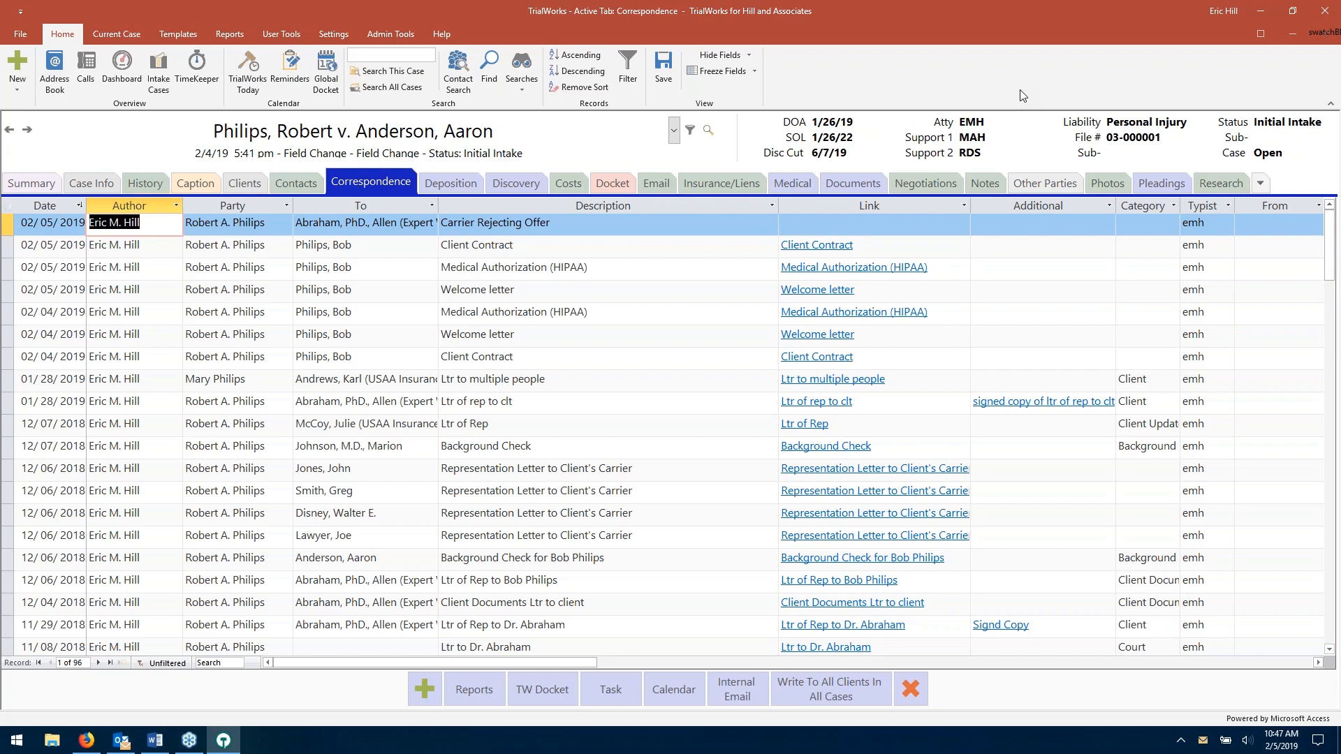
- Show the case's Email records, check the Clients tab, then open the Find E-mails search
left_click(656, 183)
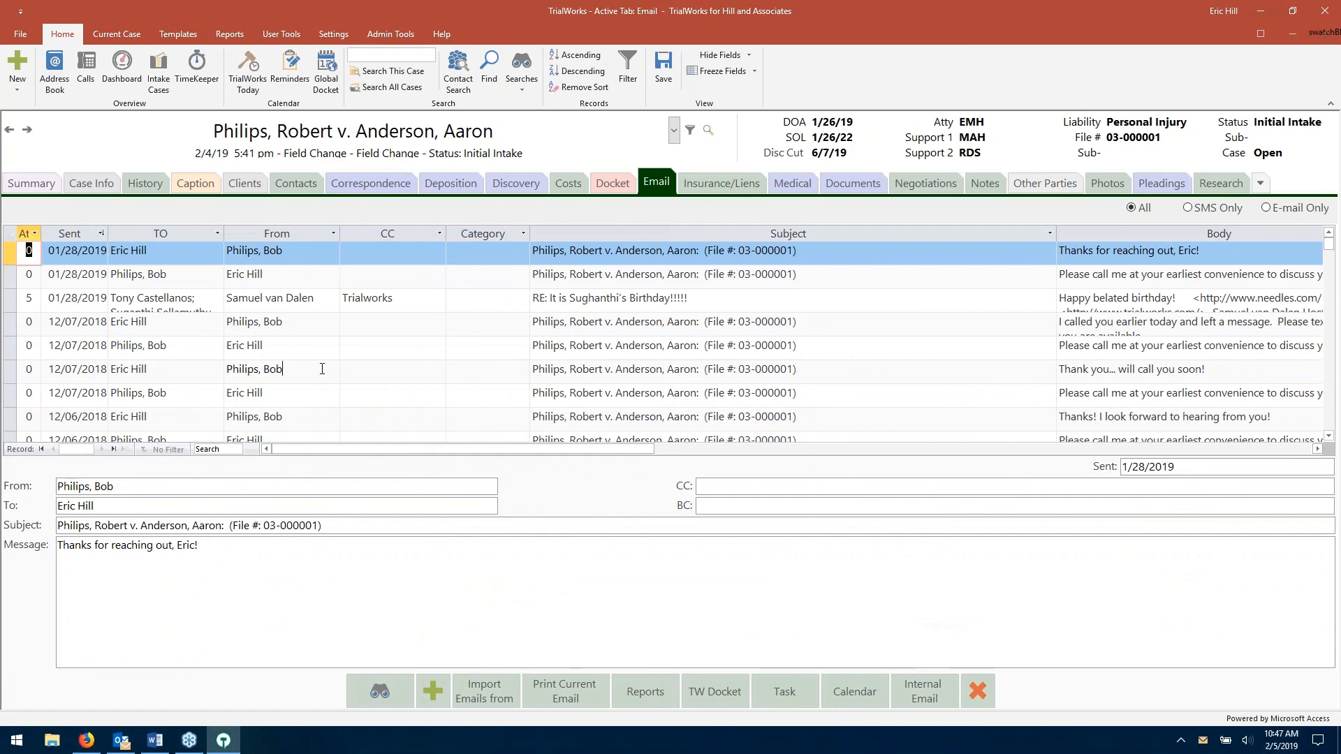
left_click(281, 369)
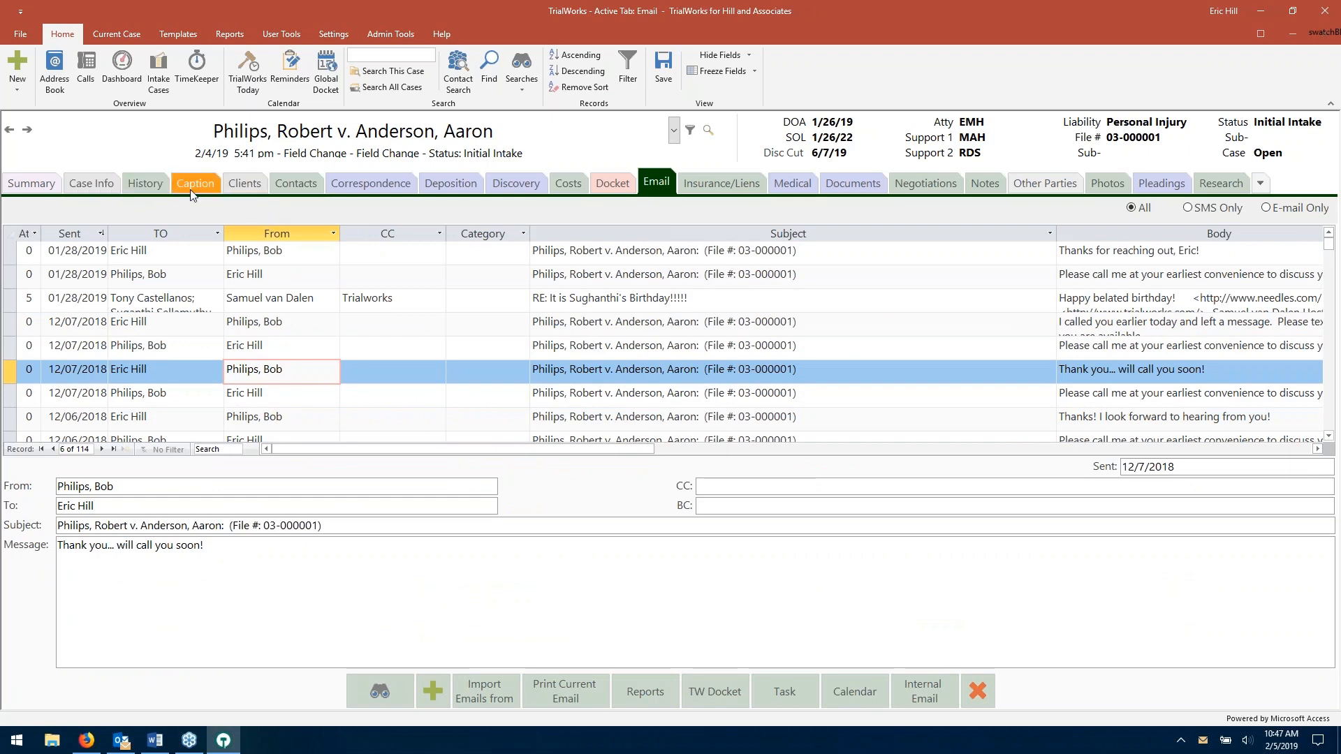
left_click(244, 184)
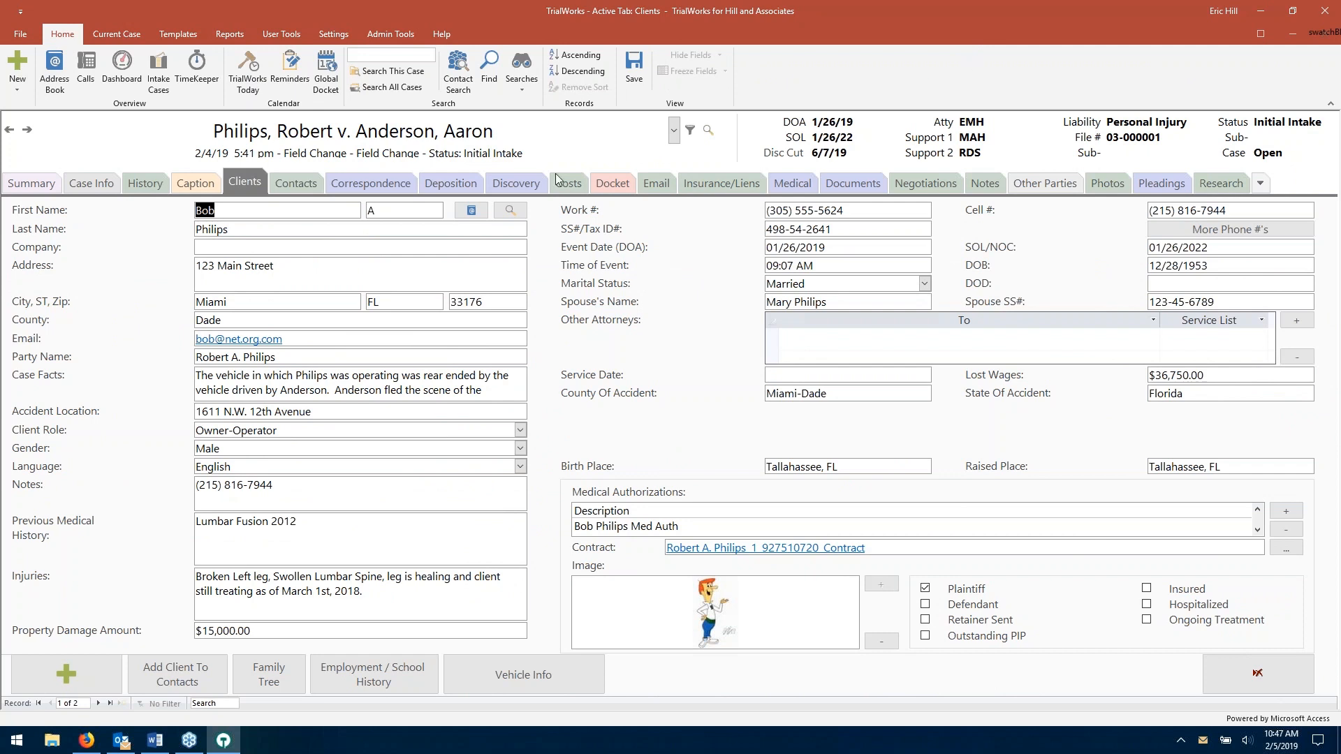
left_click(649, 185)
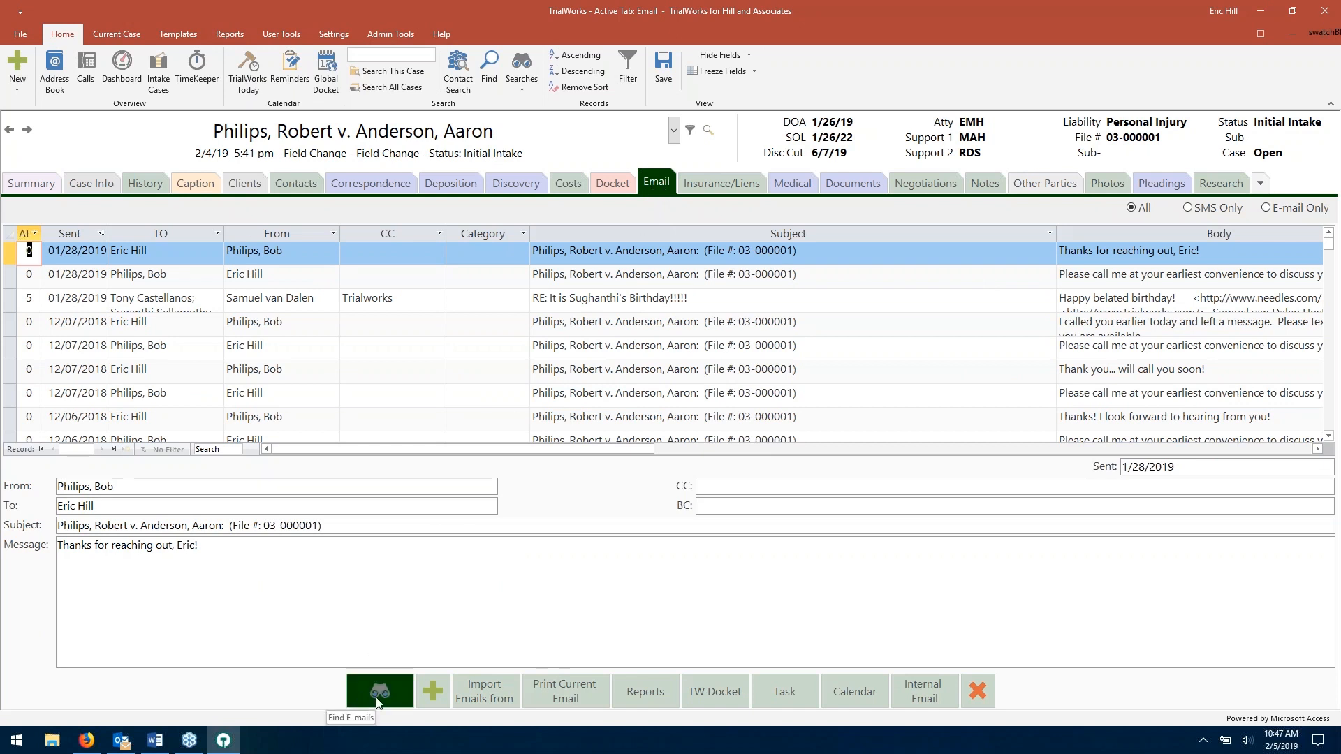
left_click(377, 700)
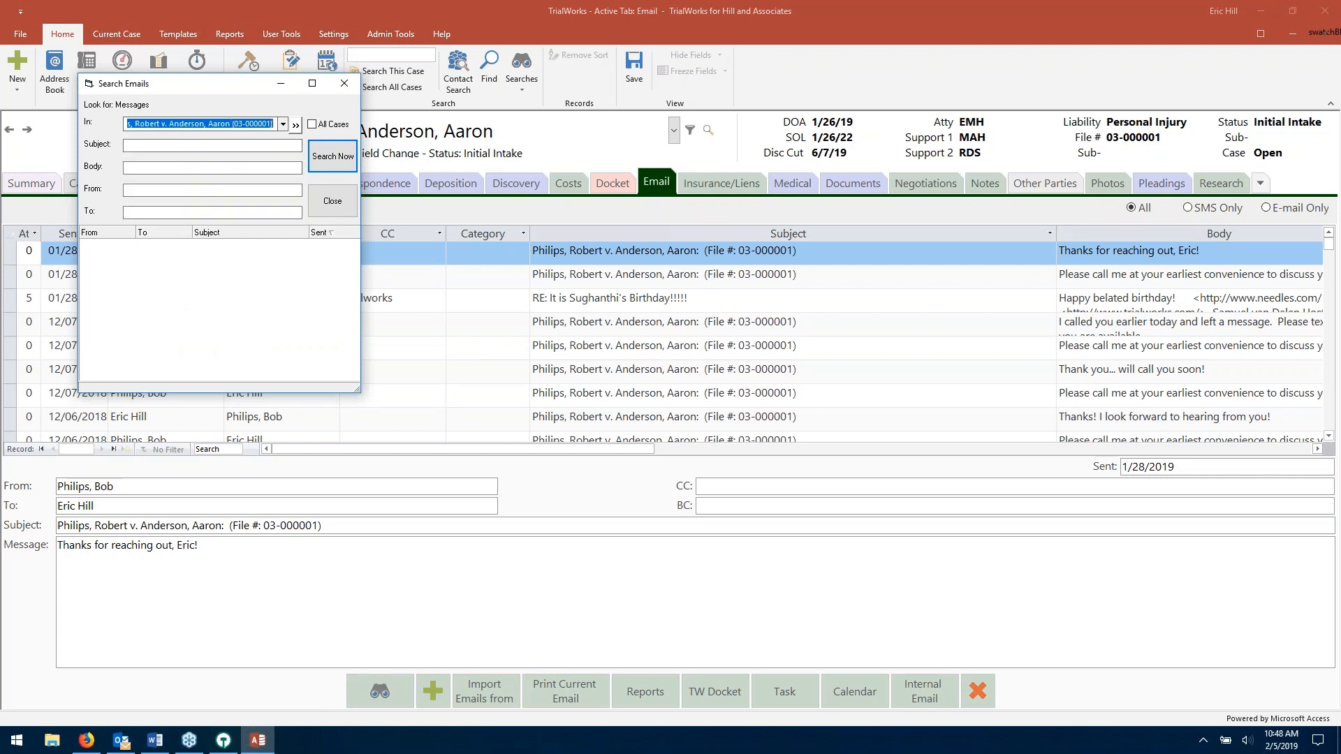
- Set the Search Emails scope to All Cases and place the cursor in the From field
left_click(283, 123)
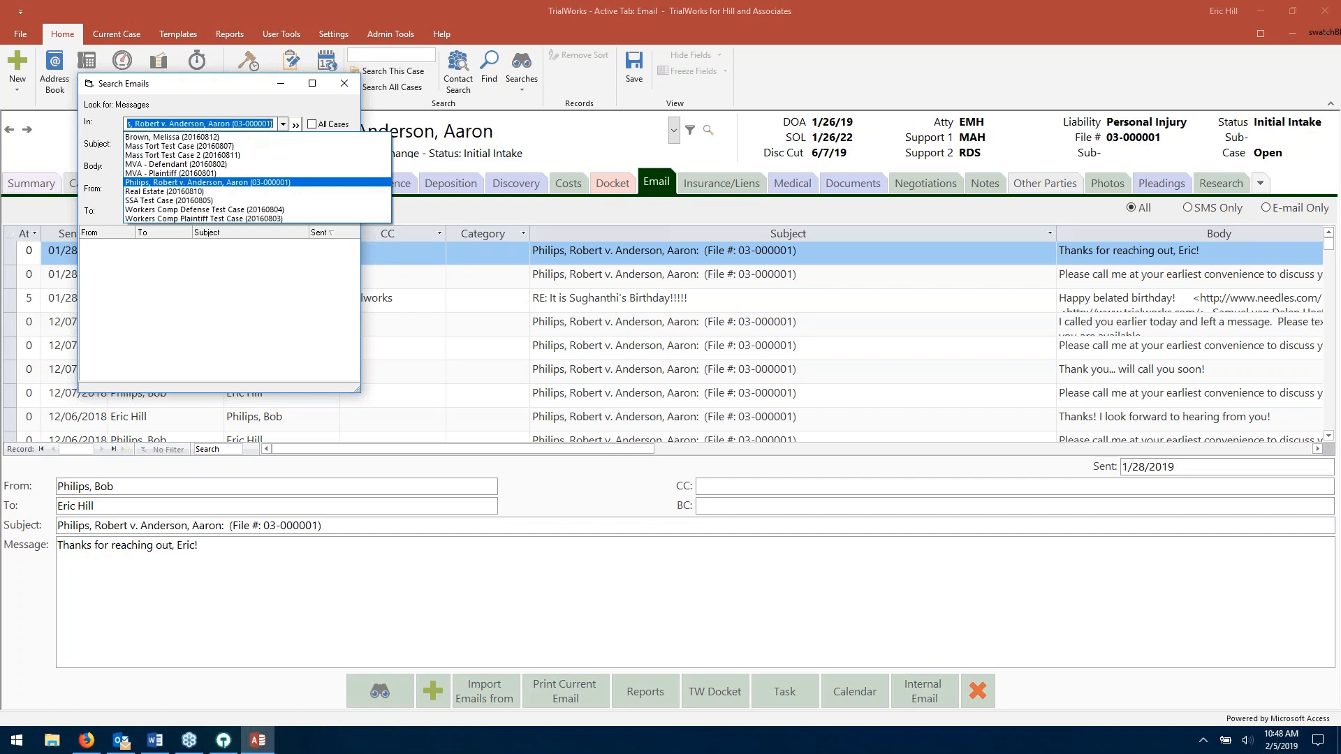
left_click(283, 123)
left_click(312, 125)
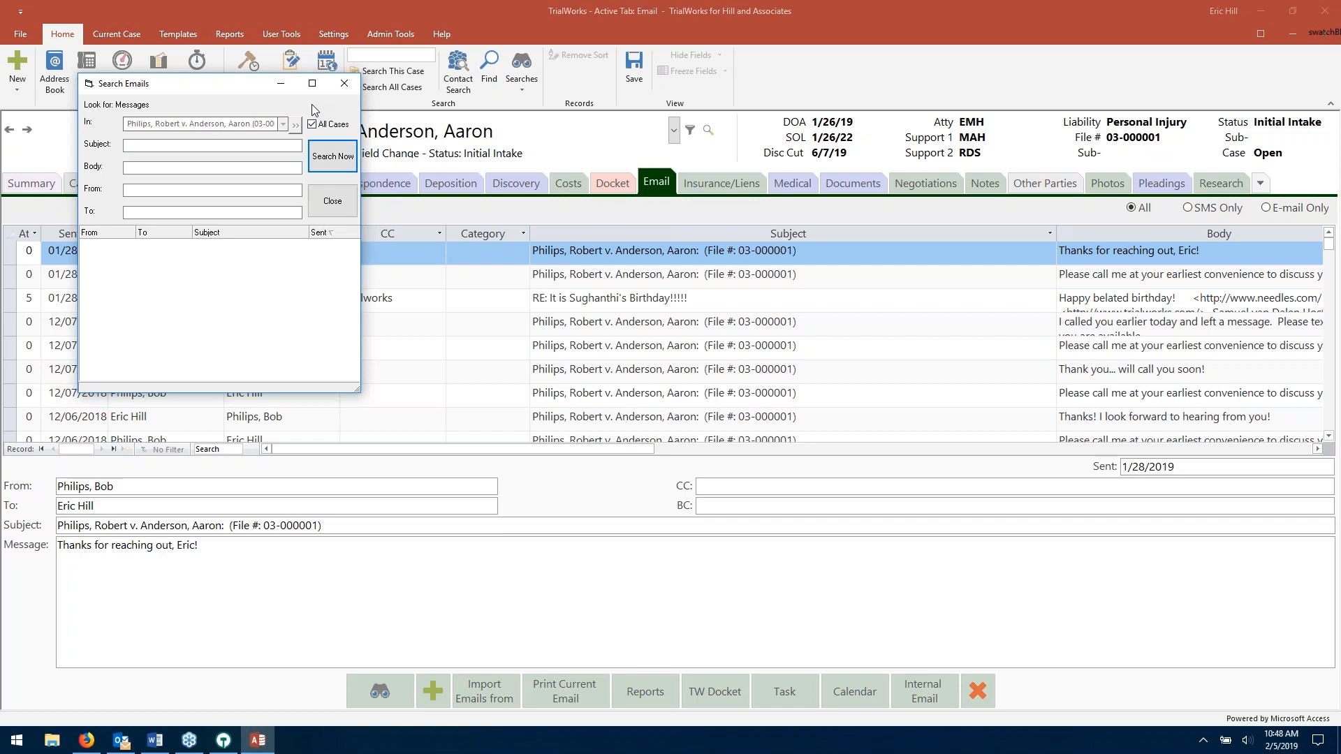
left_click(155, 189)
- Close the email search, view the case's Notes, and cancel the Find window unused
left_click(334, 206)
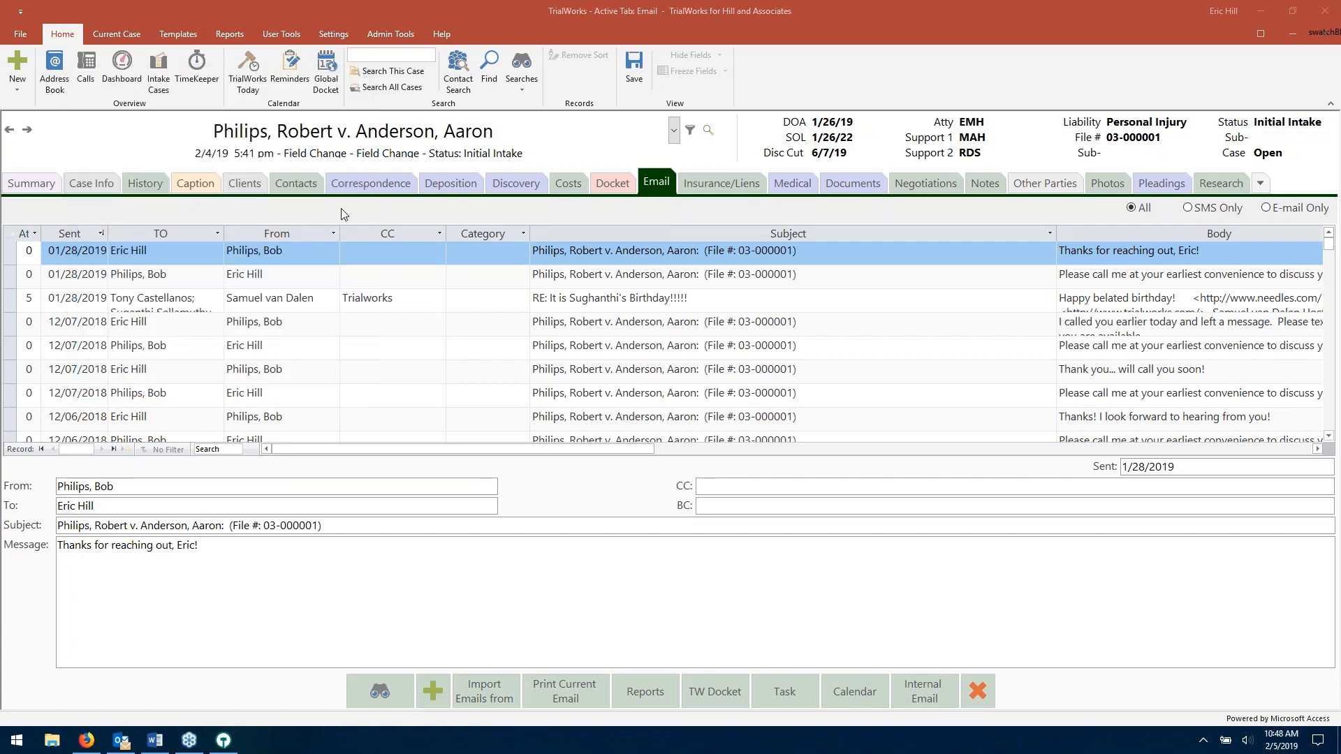
left_click(985, 183)
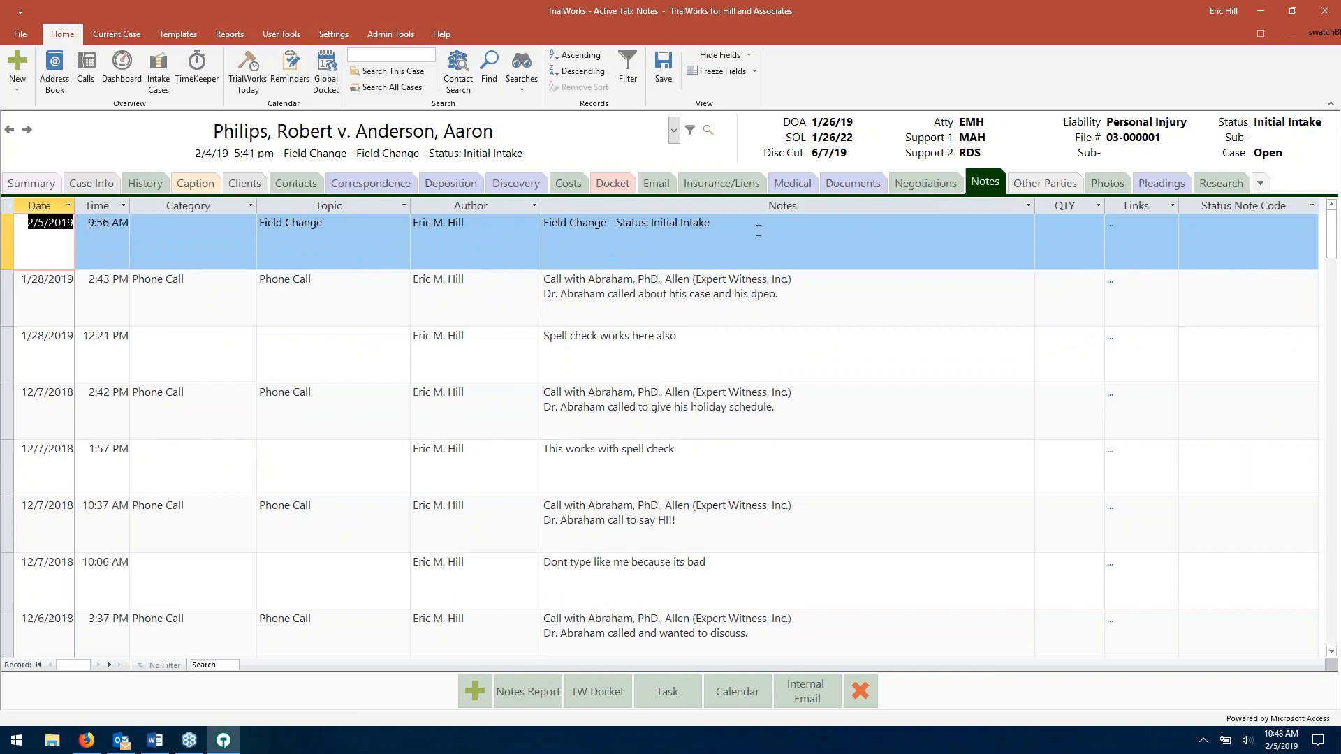
left_click(224, 668)
left_click(491, 70)
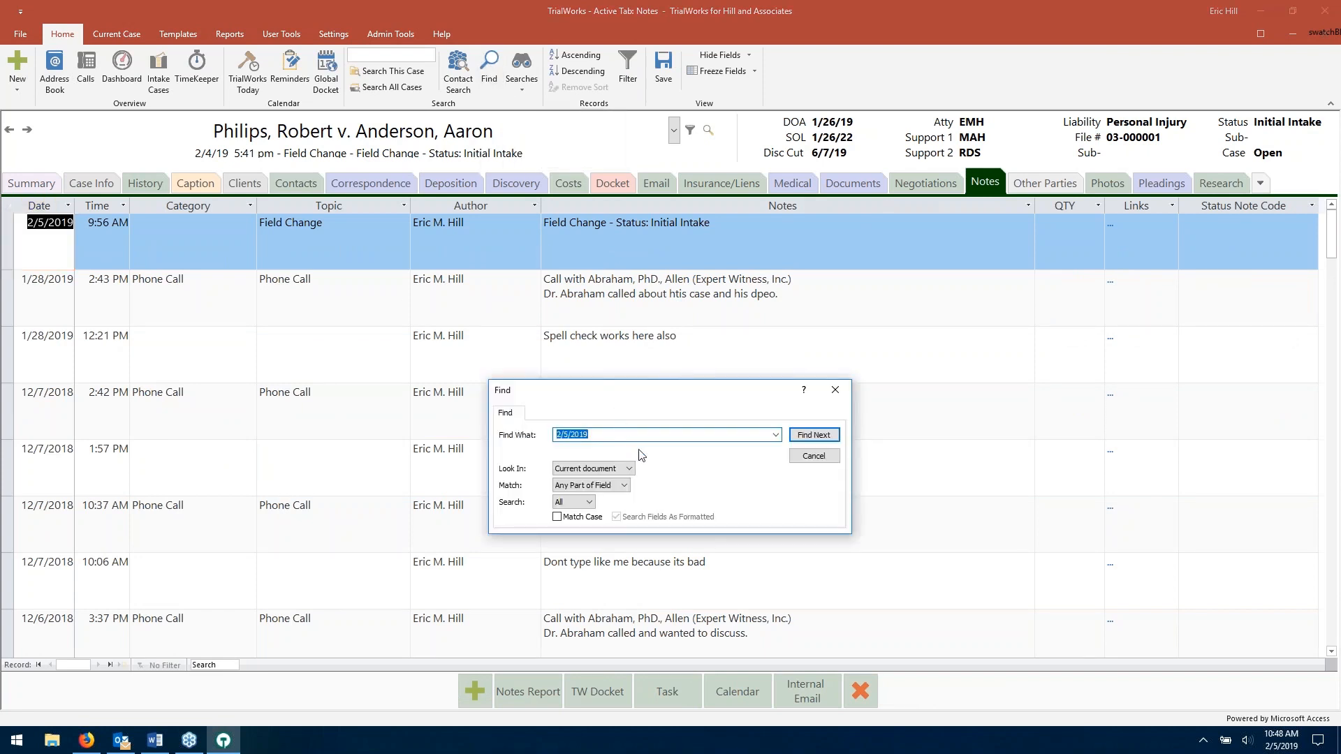
left_click(814, 456)
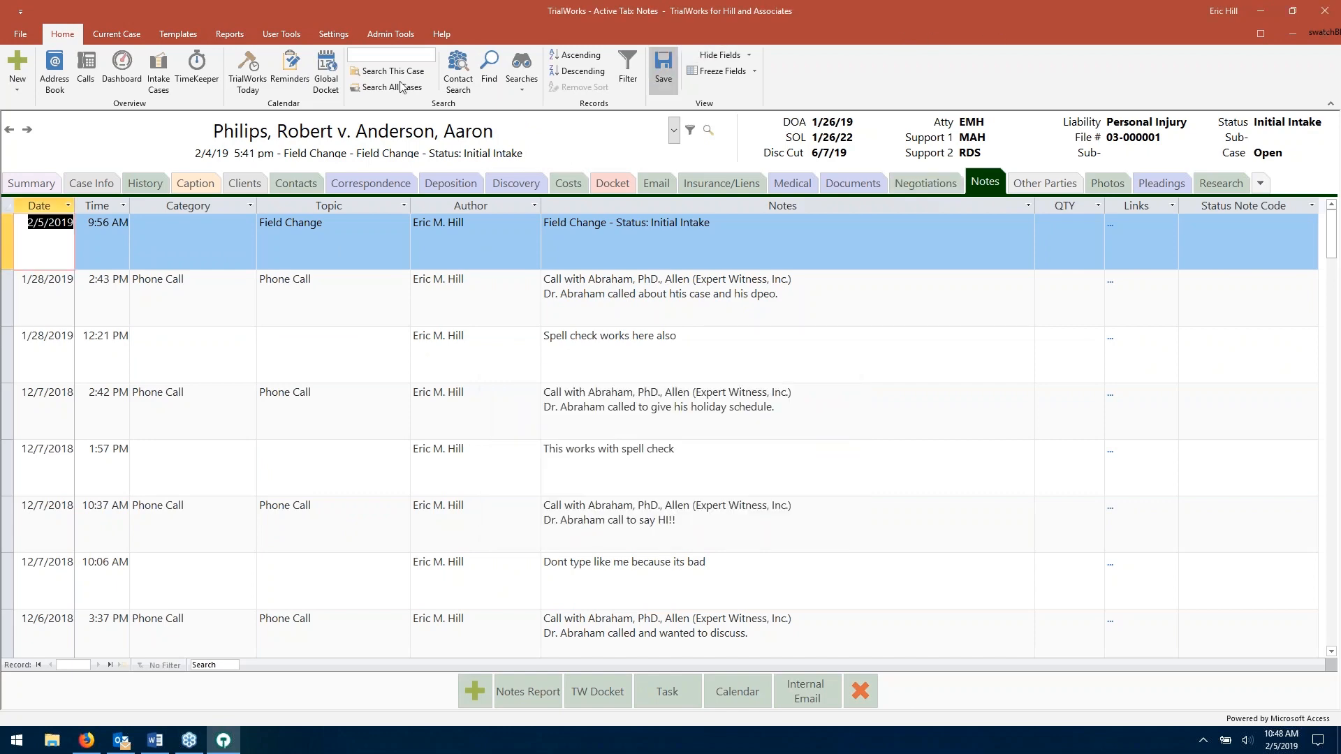
- Look at the case Summary and Email tabs, then switch to the Outlook inbox
left_click(21, 185)
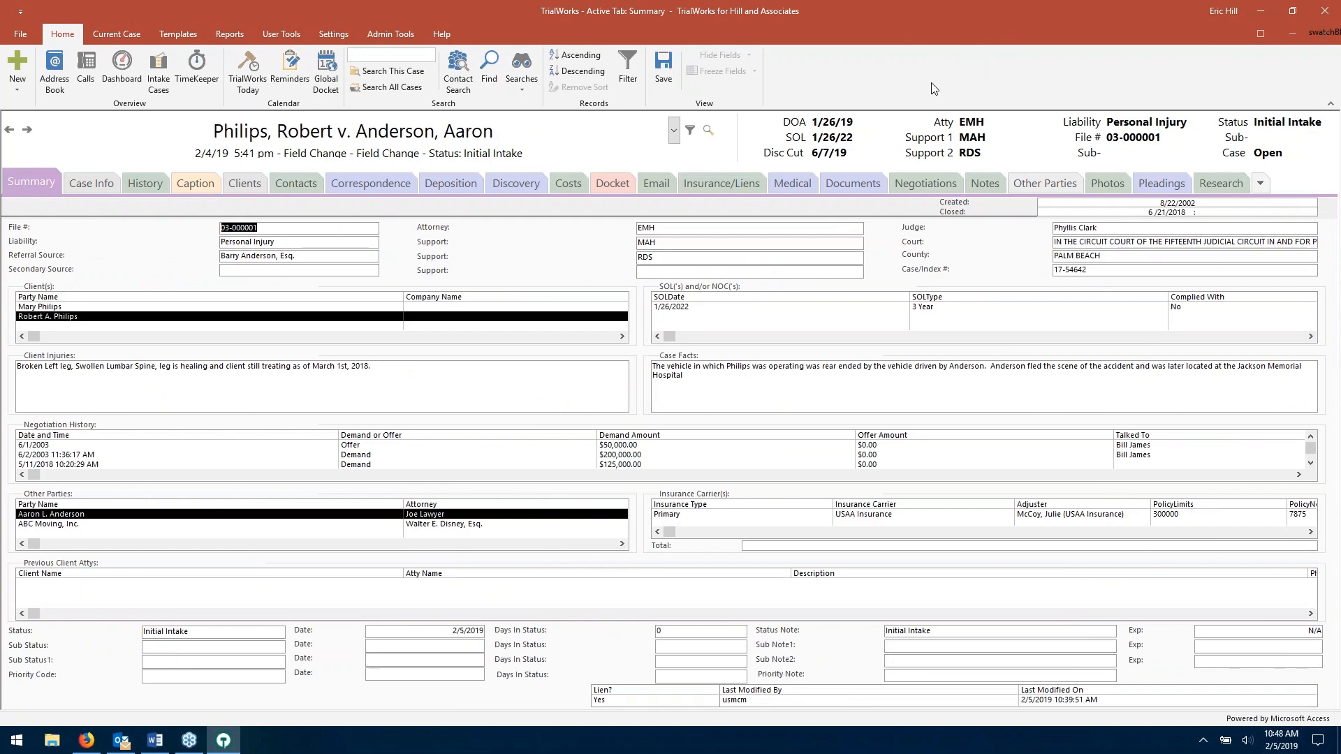
left_click(649, 187)
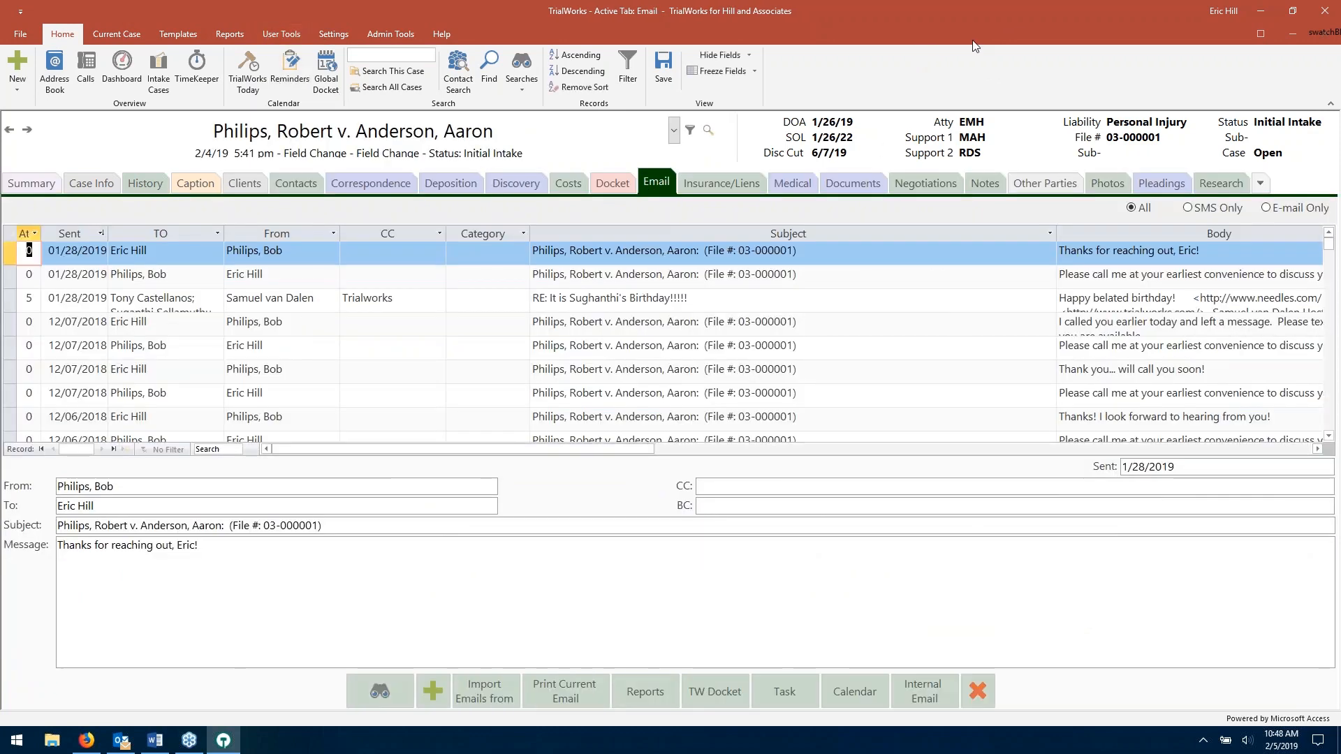
mouse_move(145, 742)
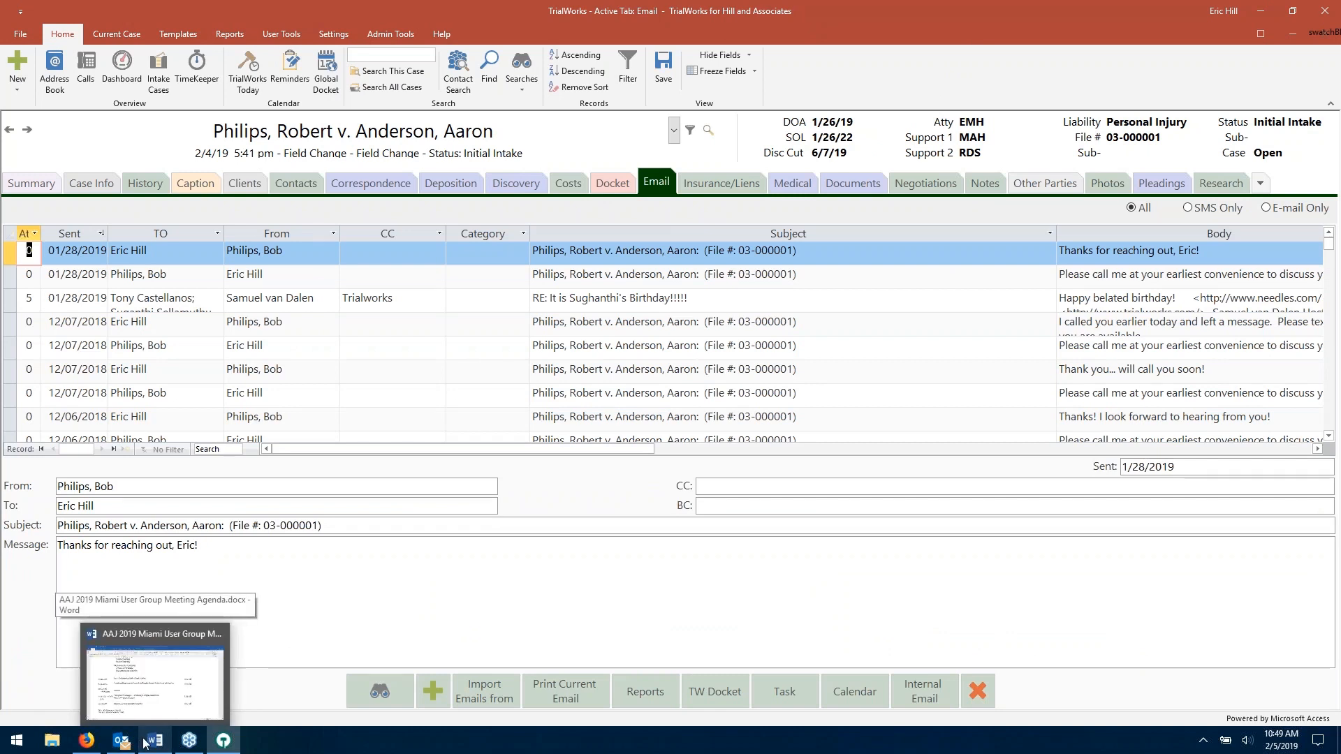
left_click(120, 740)
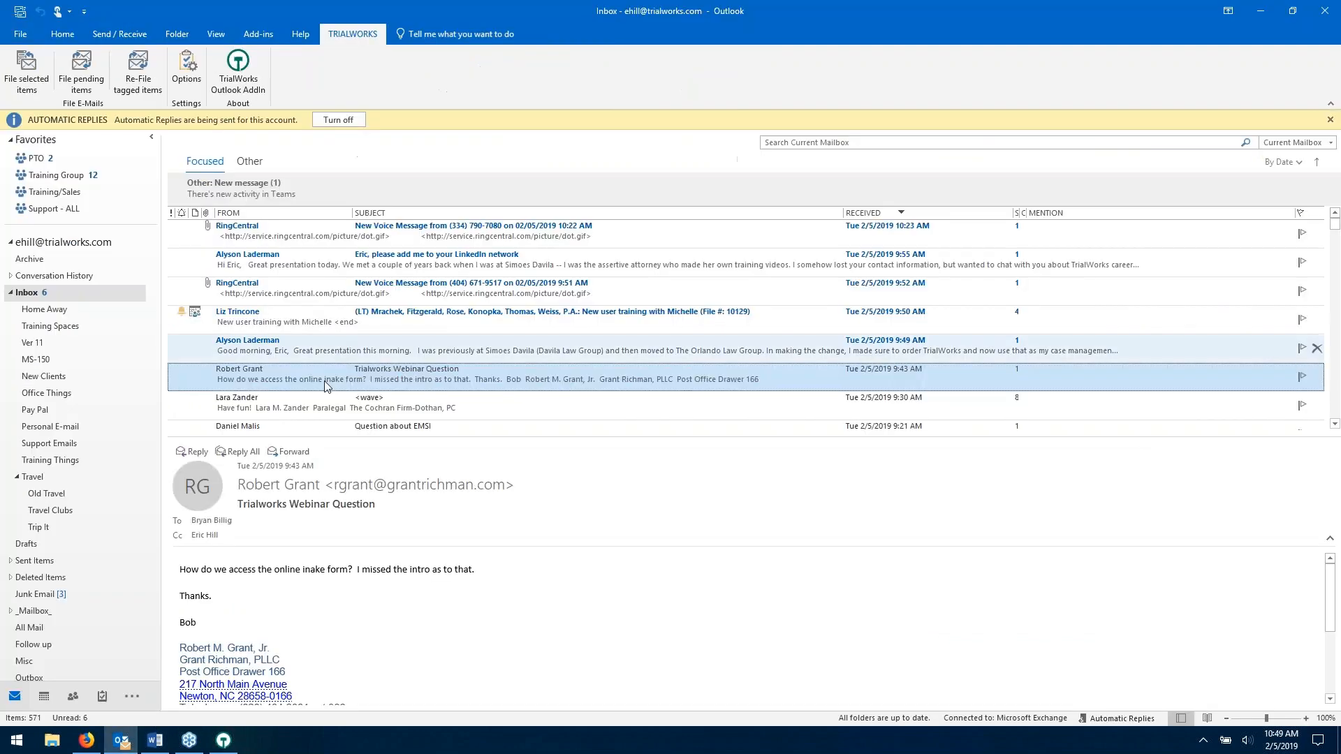
- Reopen and cancel the TrialWorks Add-In Options, then preview the Question about EMSI email
left_click(188, 73)
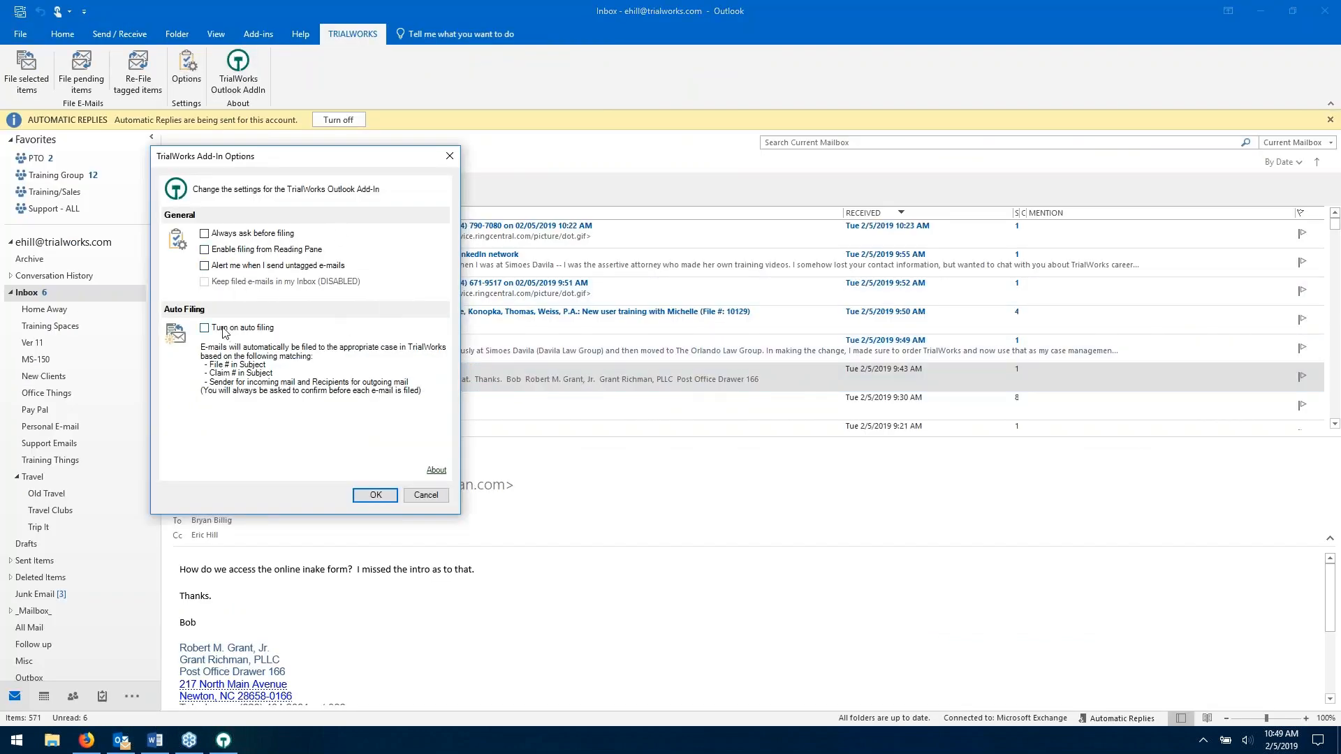
left_click_drag(345, 163, 399, 159)
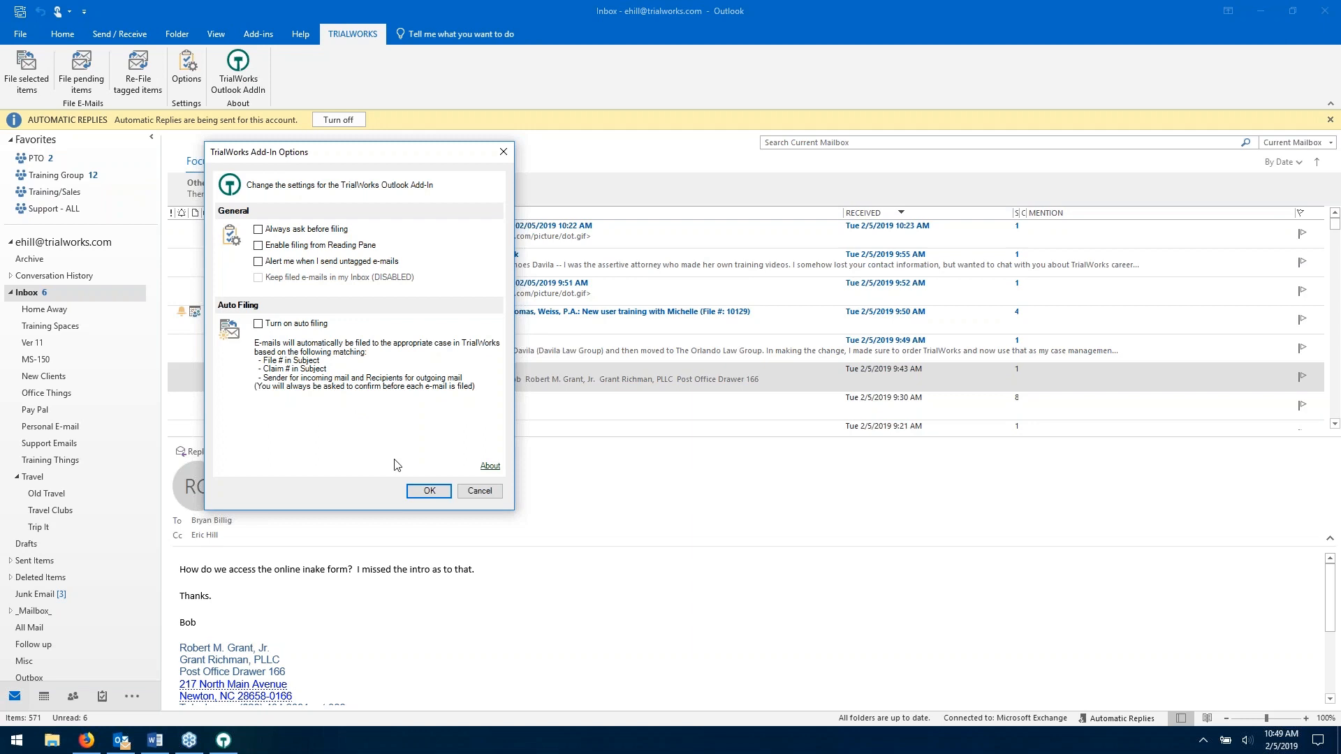
left_click(479, 491)
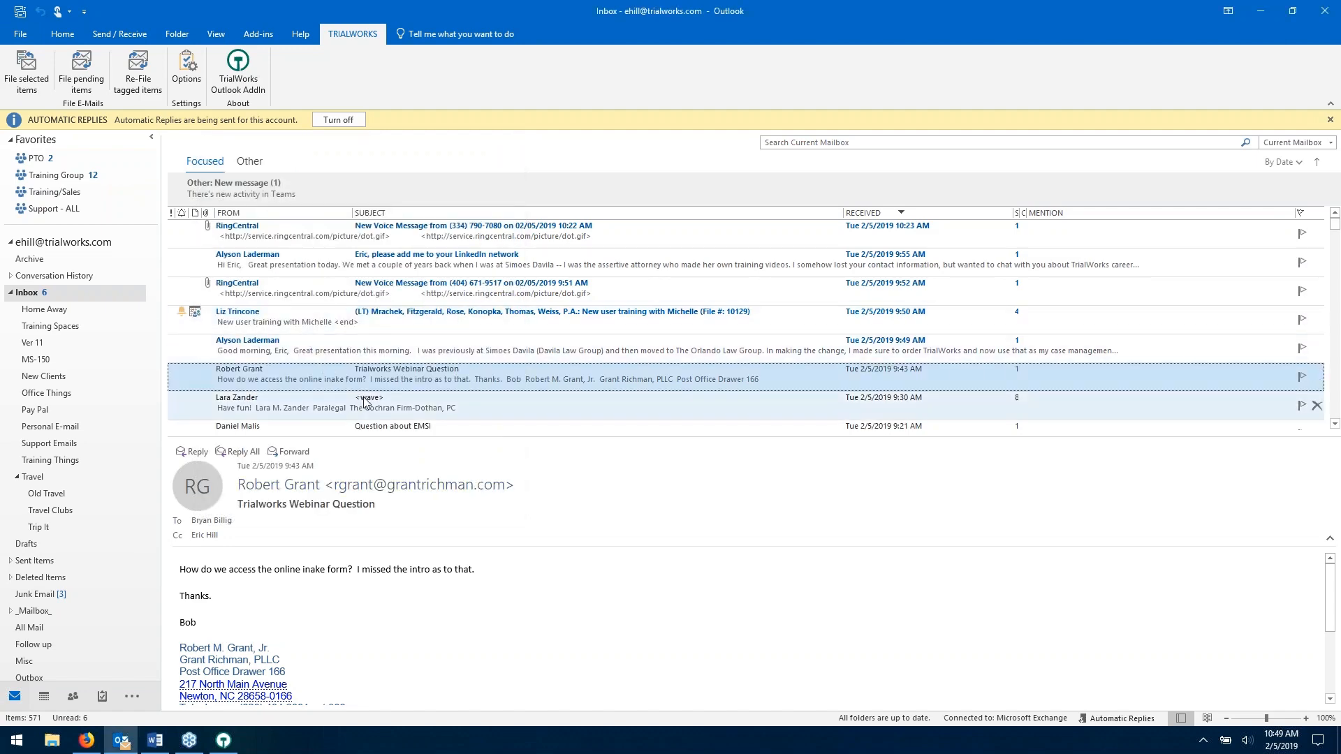
scroll(366, 402, "down", 1)
left_click(394, 344)
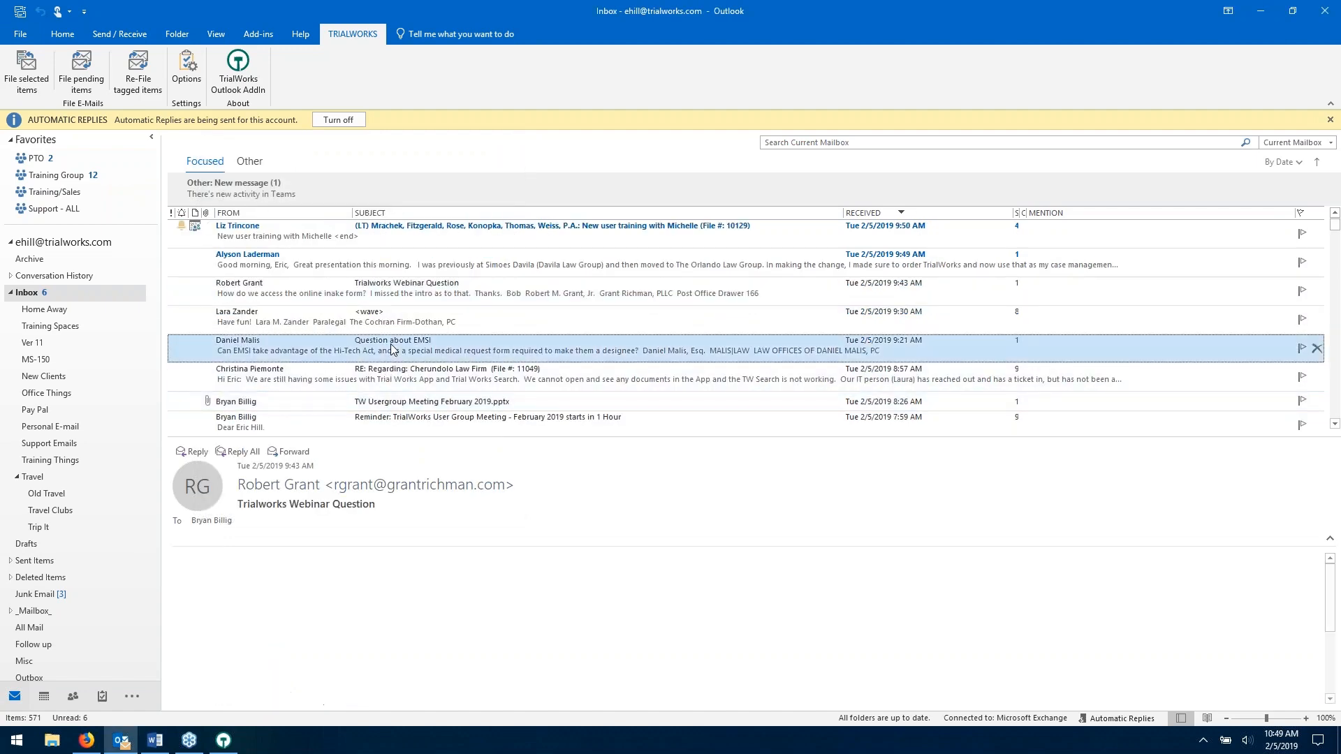
- Open the EMSI email, view its File E-mail to TrialWorks case list, close unfiled, reselect the webinar email
double_click(395, 353)
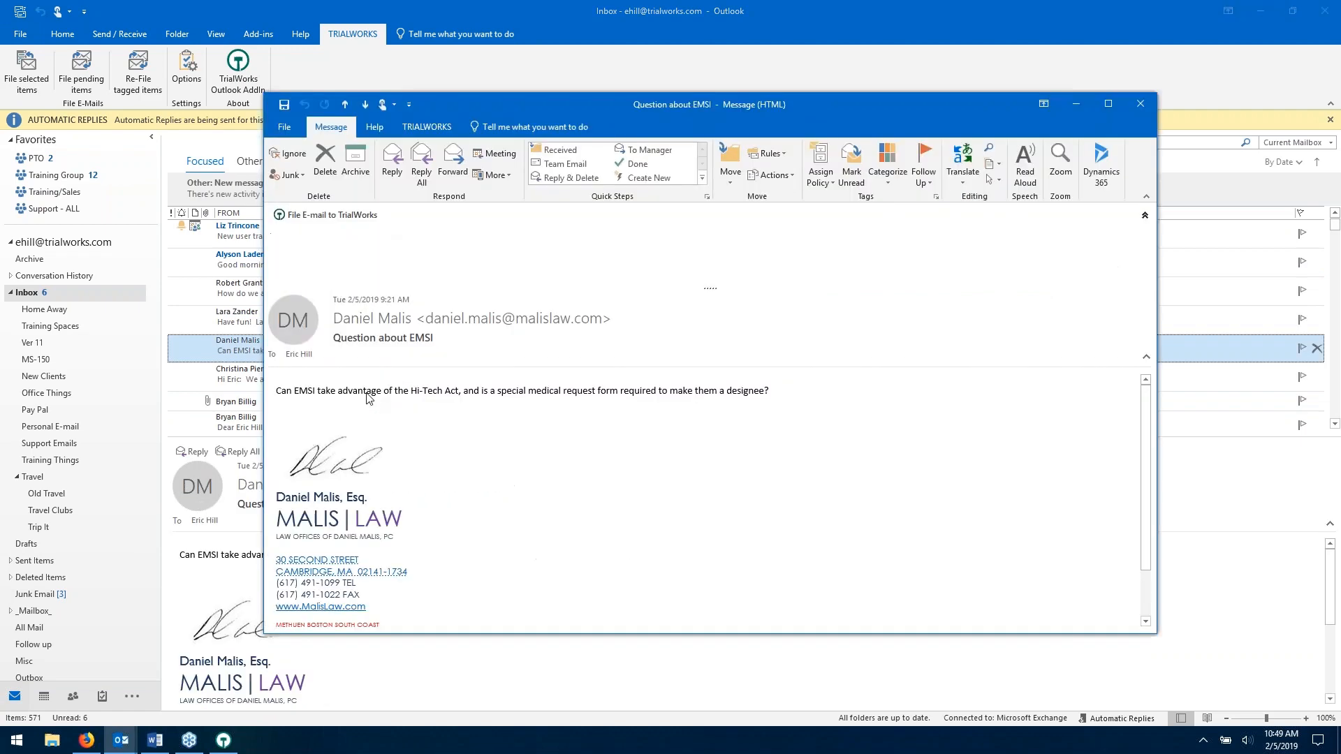
left_click(736, 250)
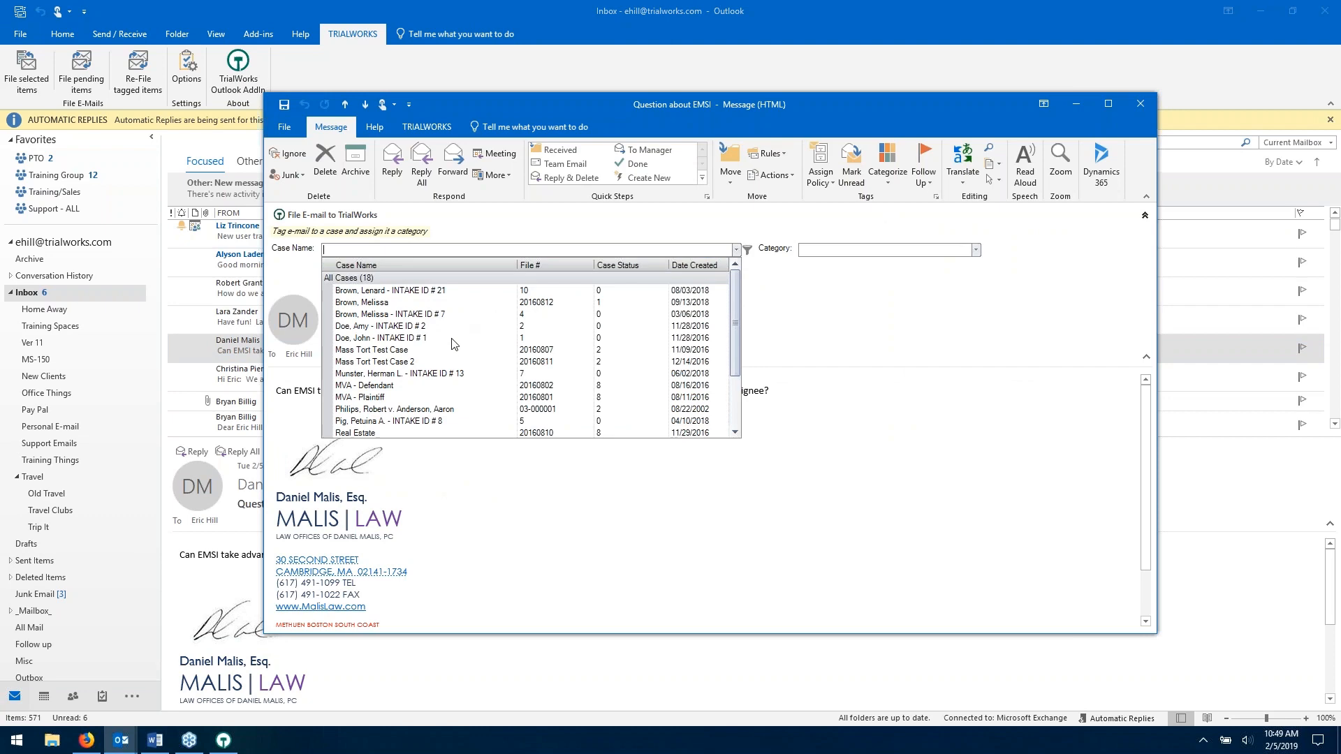
left_click(1139, 105)
left_click(1141, 104)
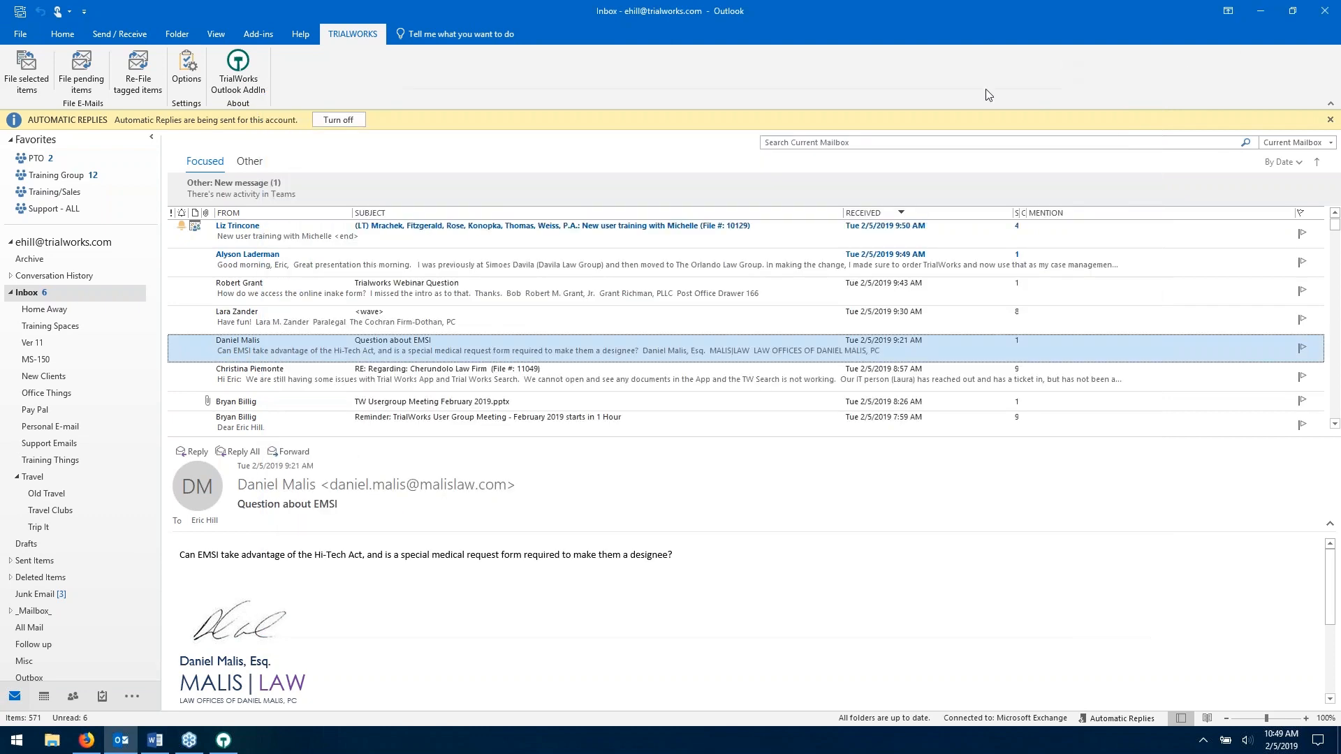
left_click(453, 296)
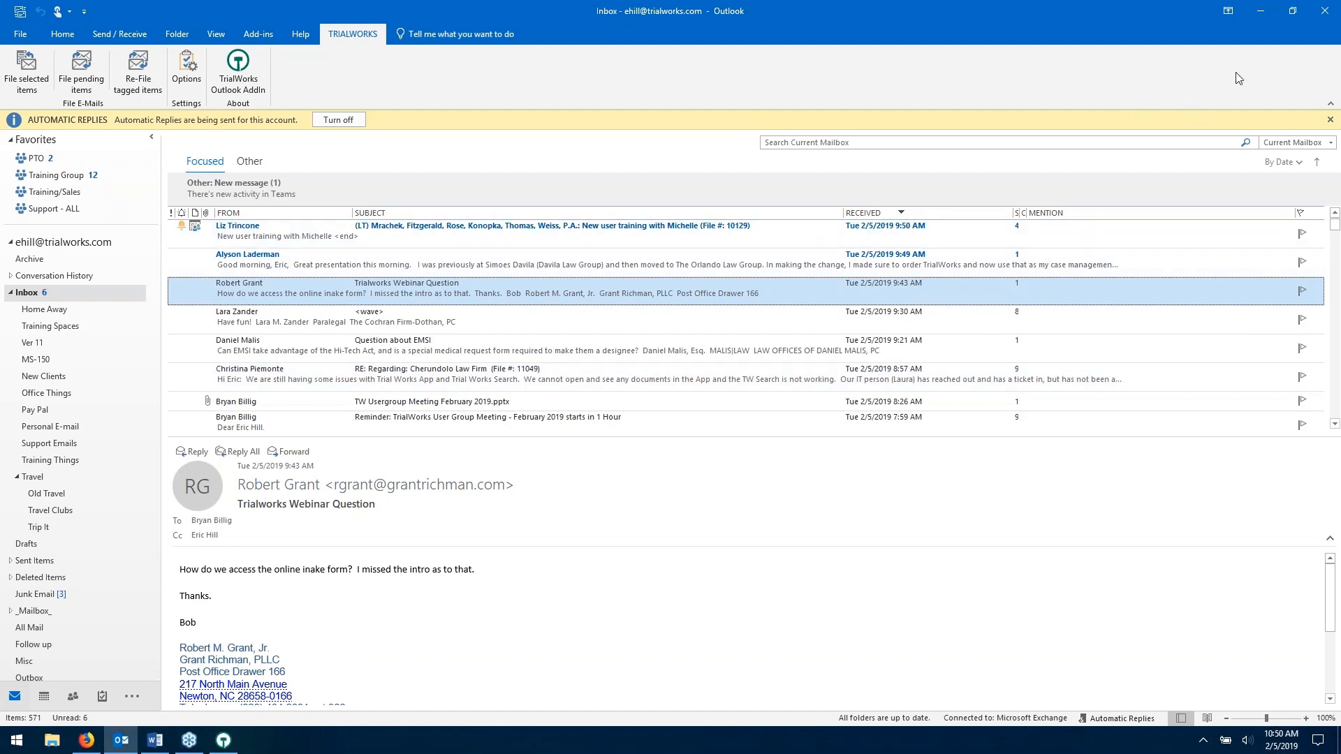
- Minimize Outlook, browse the Notes report choices under Reports, then open the case Summary tab
left_click(1260, 12)
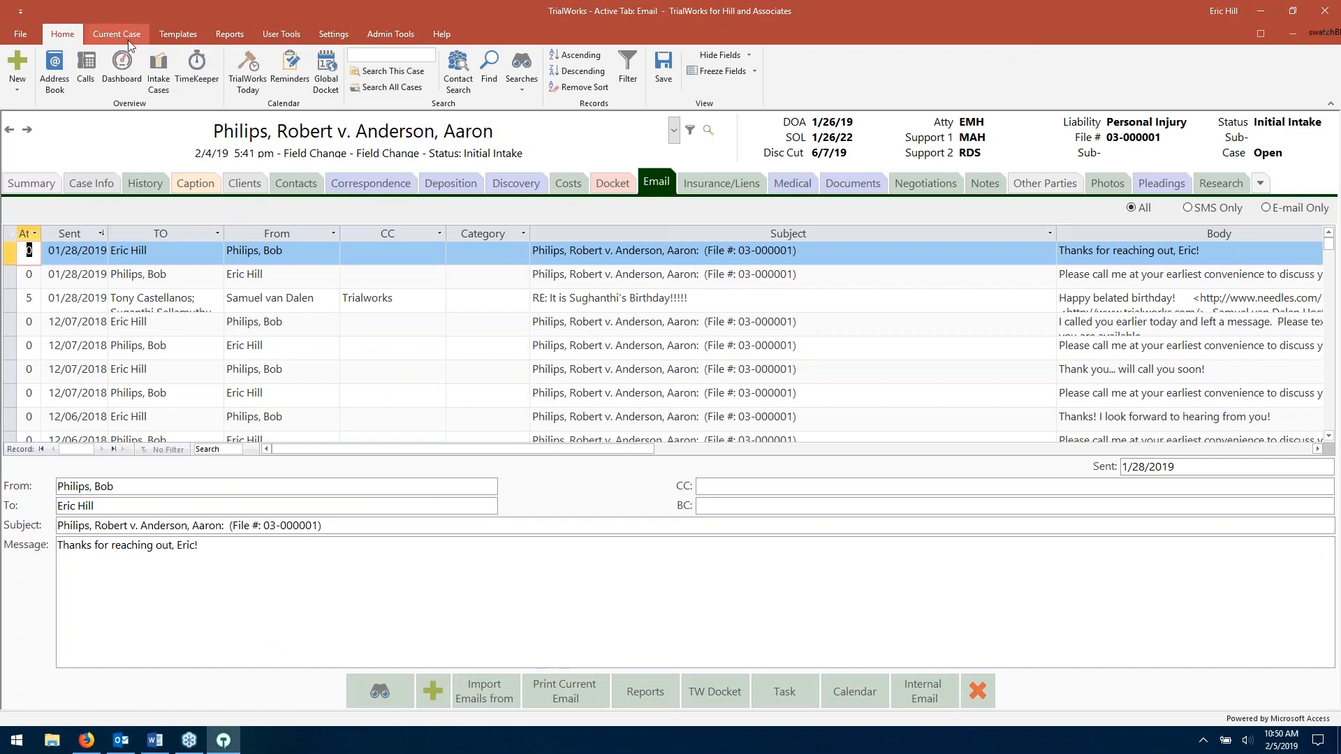
left_click(230, 34)
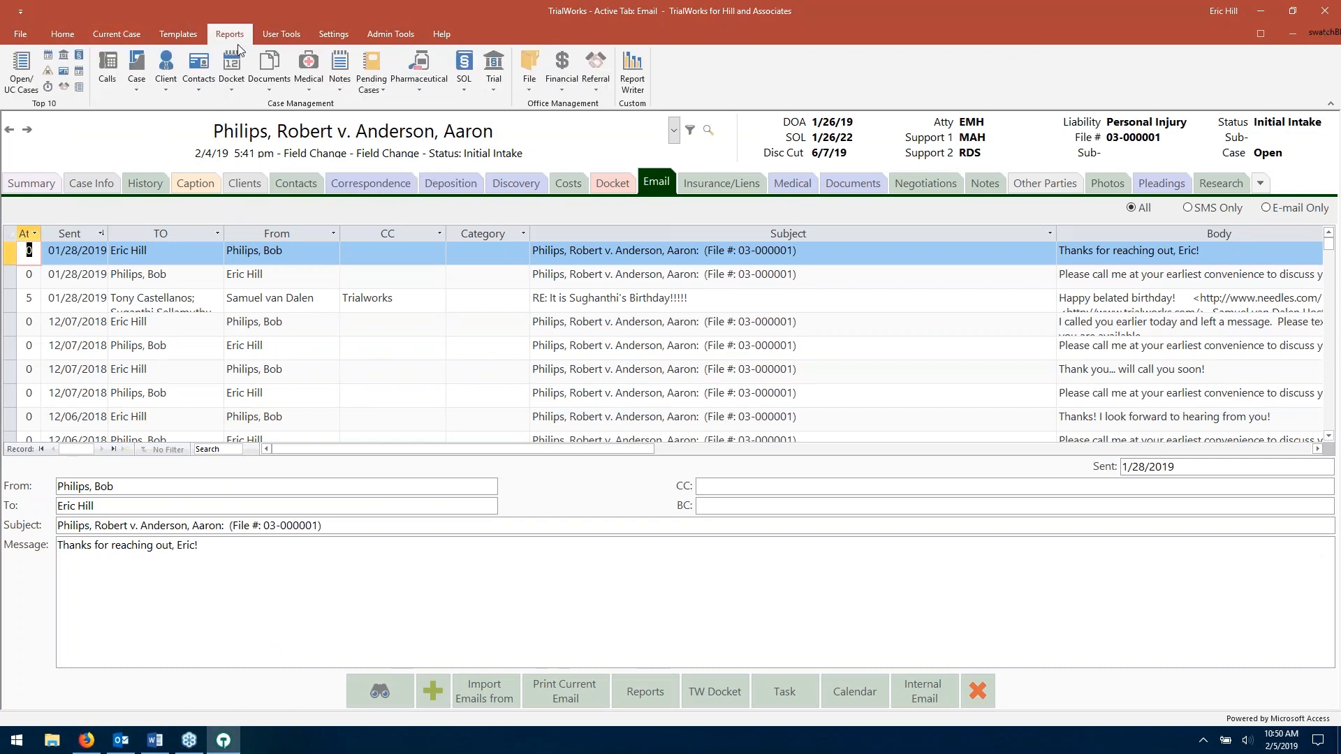
left_click(344, 73)
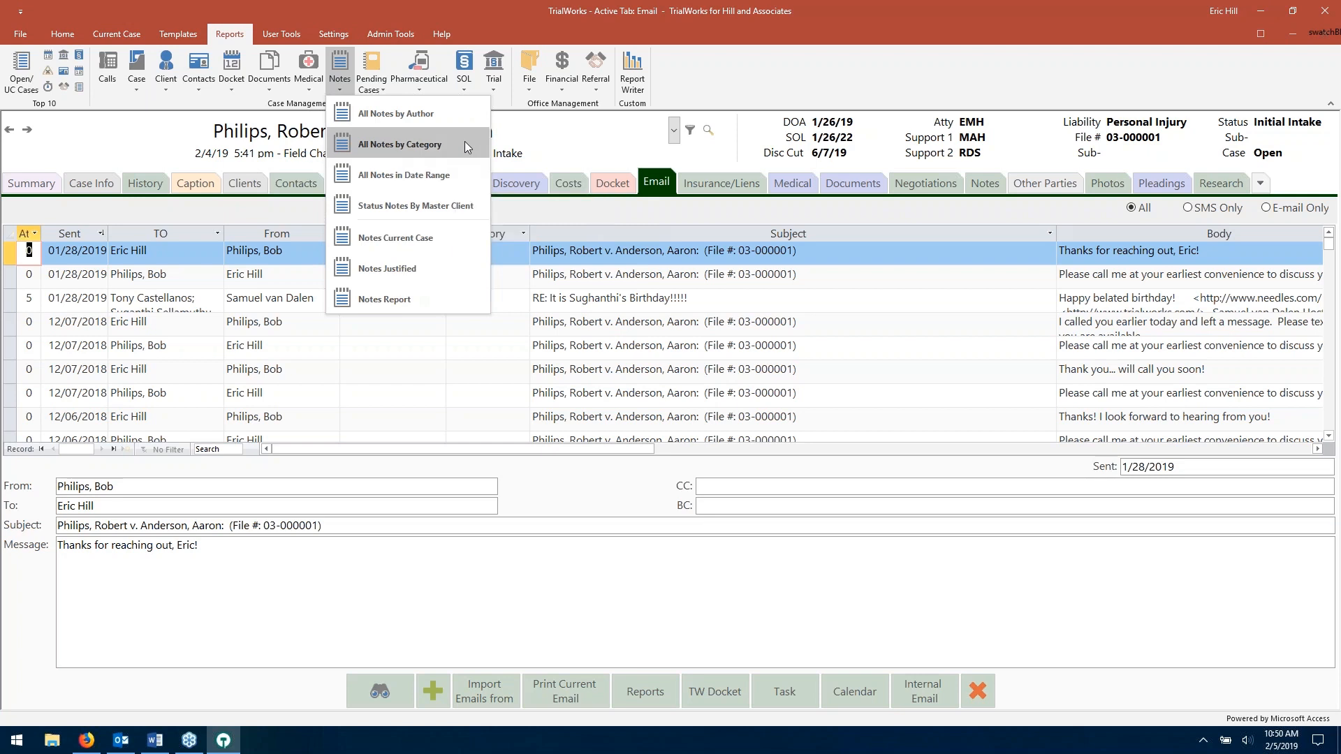
left_click(62, 34)
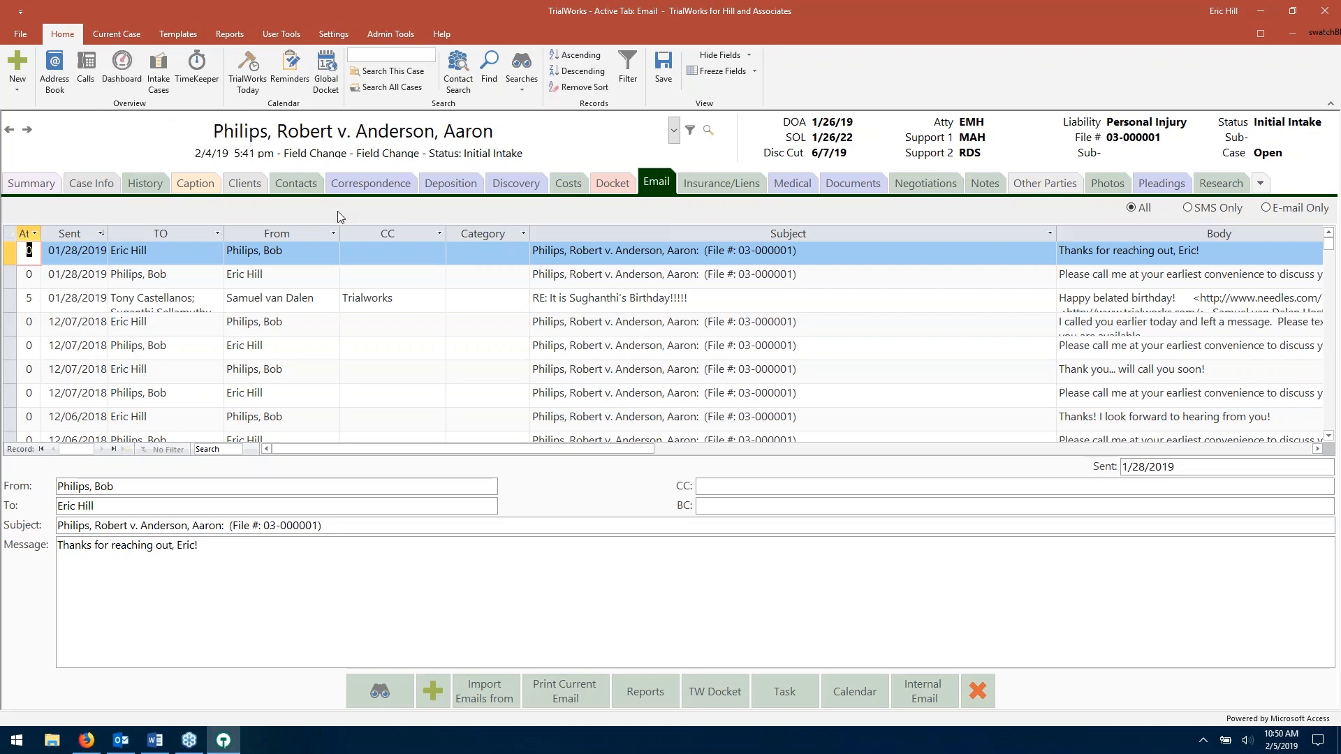
left_click(62, 182)
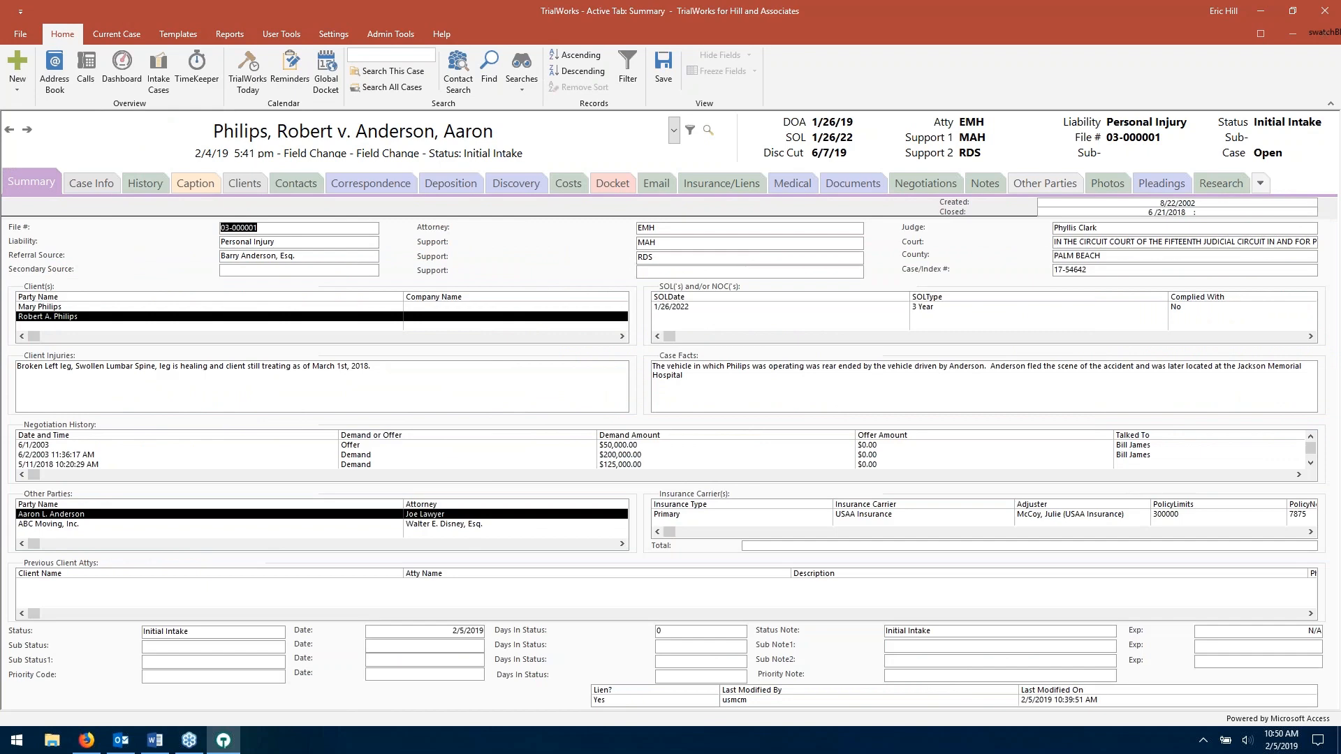
left_click(160, 748)
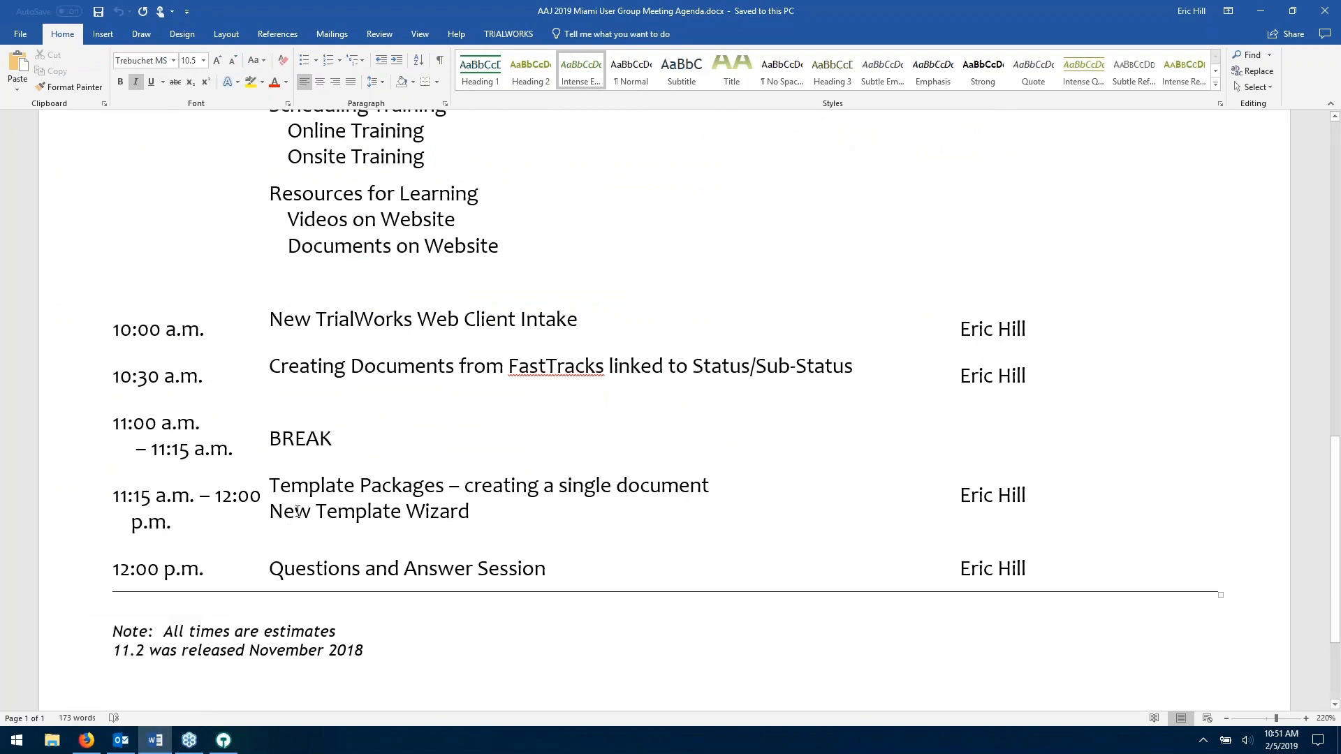
left_click(1261, 10)
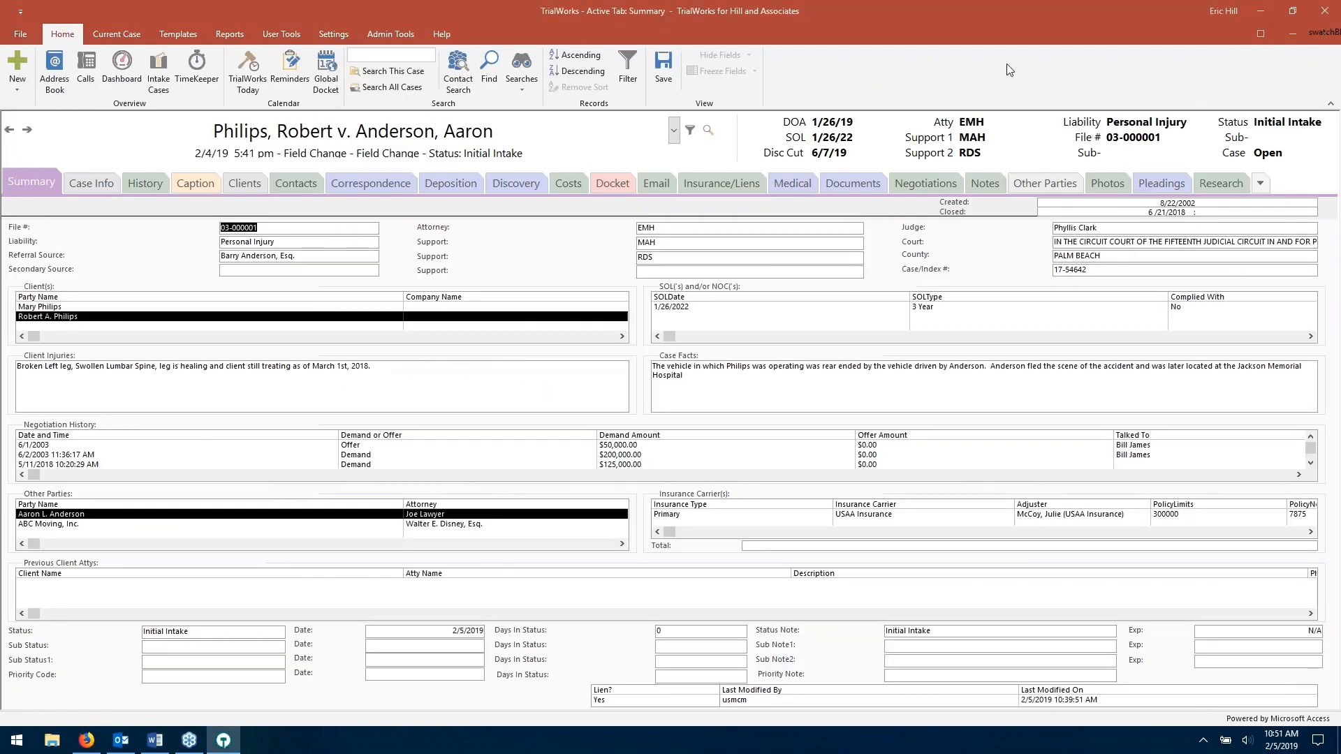